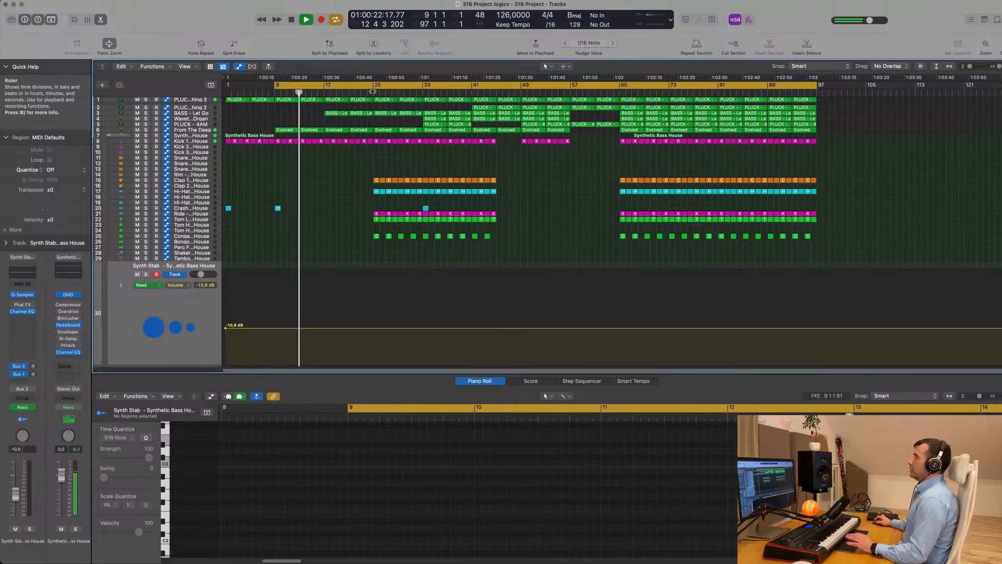
Jump playback to bar 33 and step through the pluck, BASS - Let Go and Wavetable Organ tracks
click(422, 92)
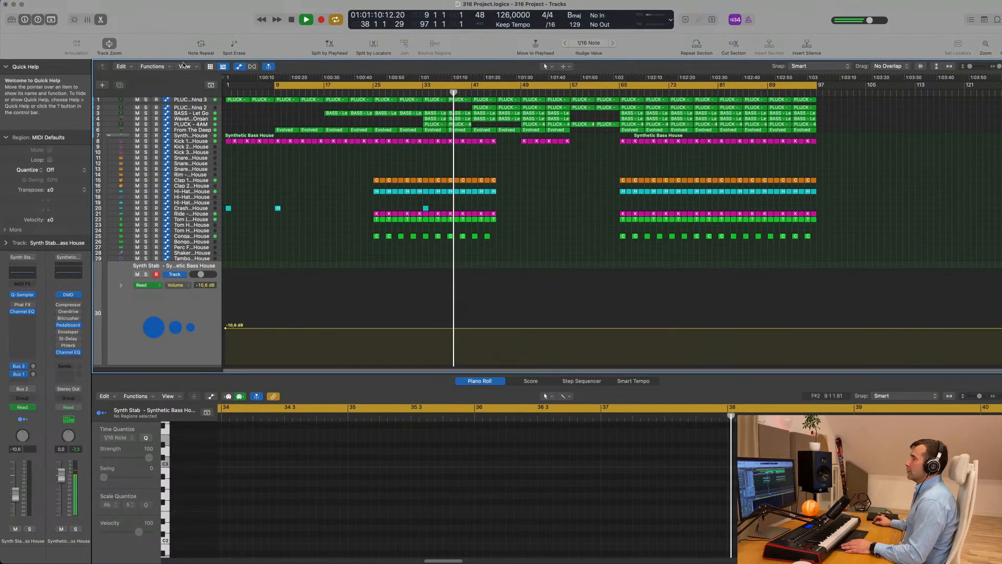
click(196, 101)
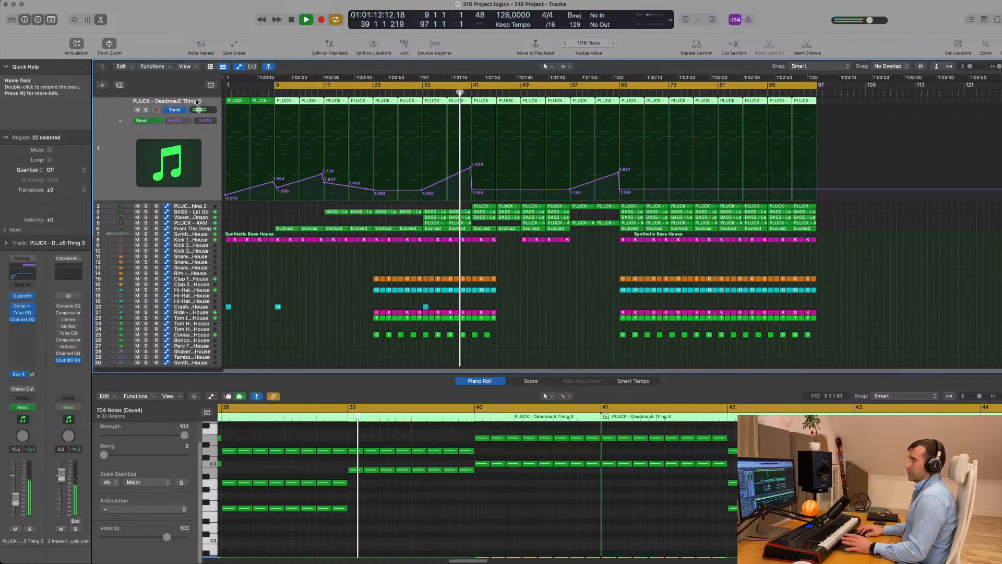
scroll(196, 162, down, 1)
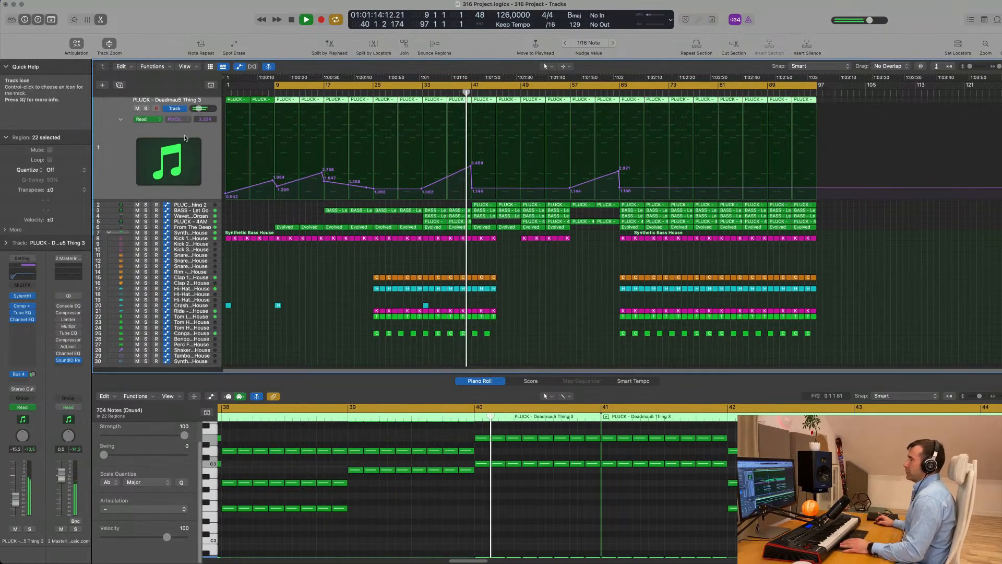
key(Down)
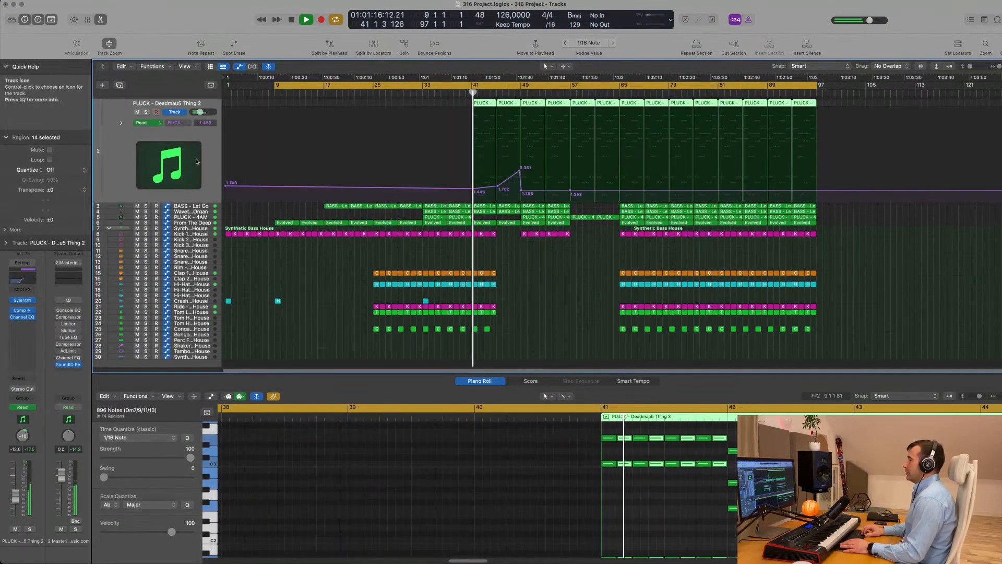
key(Down)
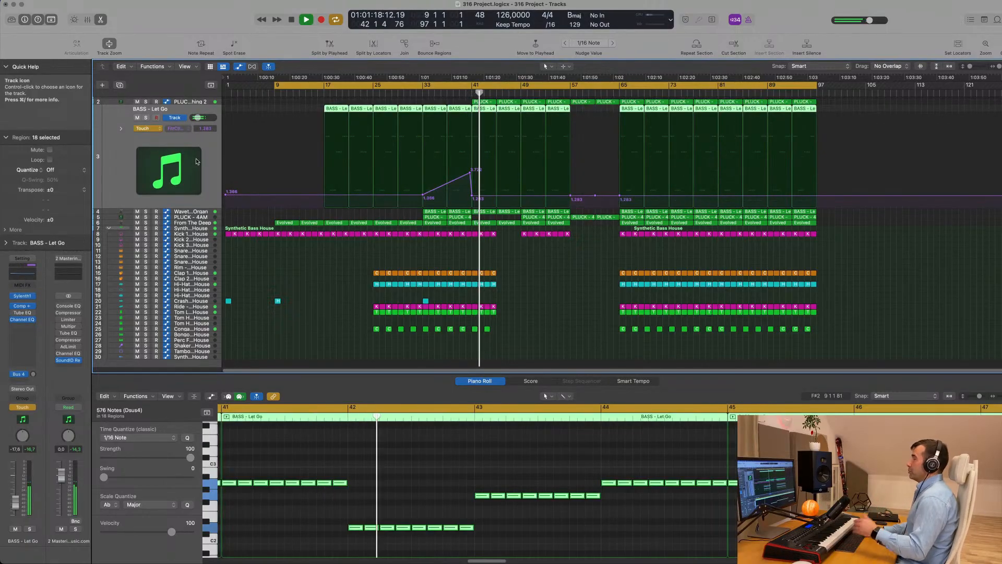
key(Down)
key(Up)
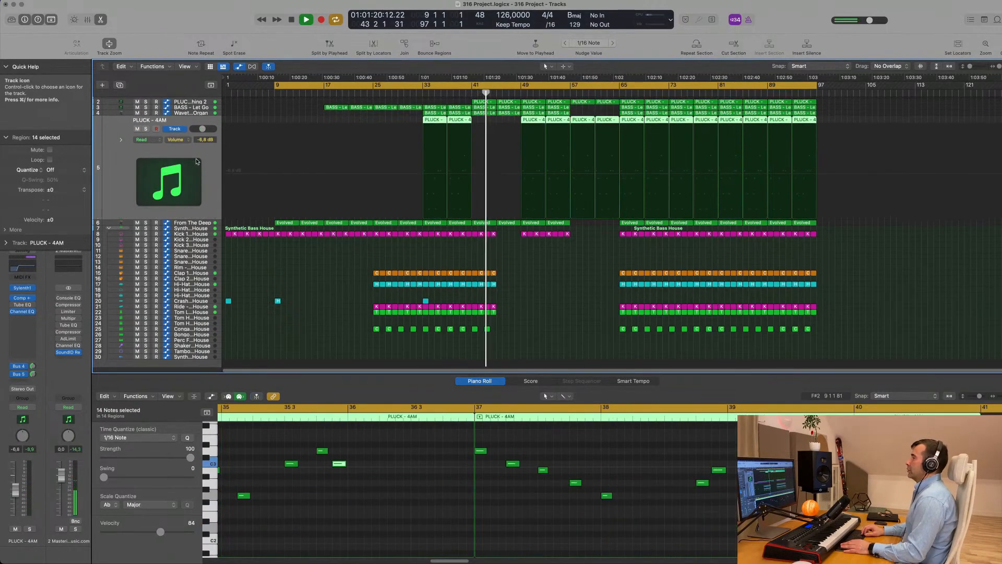
key(Down)
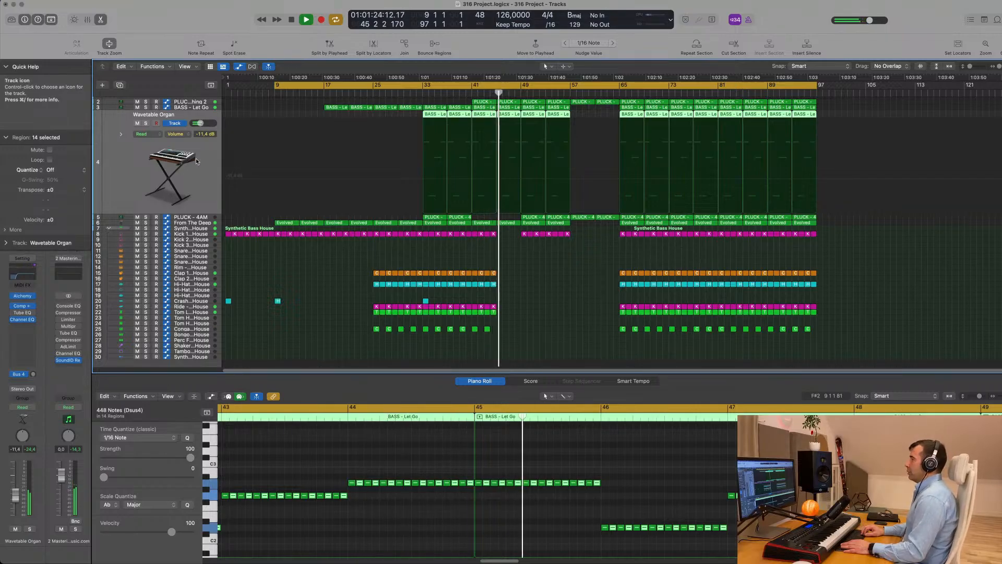
Briefly solo the Wavetable Organ, view the PLUCK - Deadmau5 Thing 2 notes, and stop playback
click(146, 124)
click(146, 124)
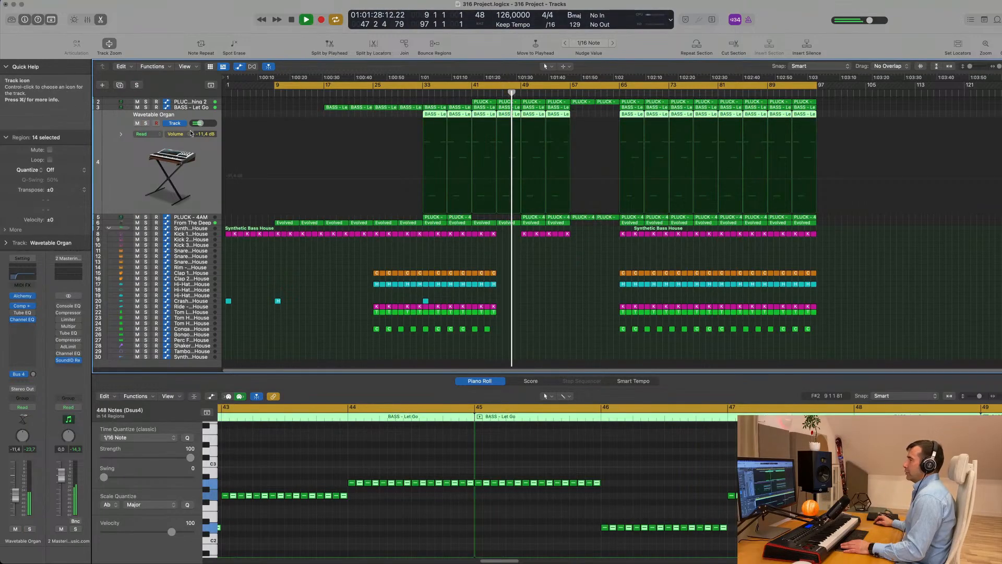
click(185, 102)
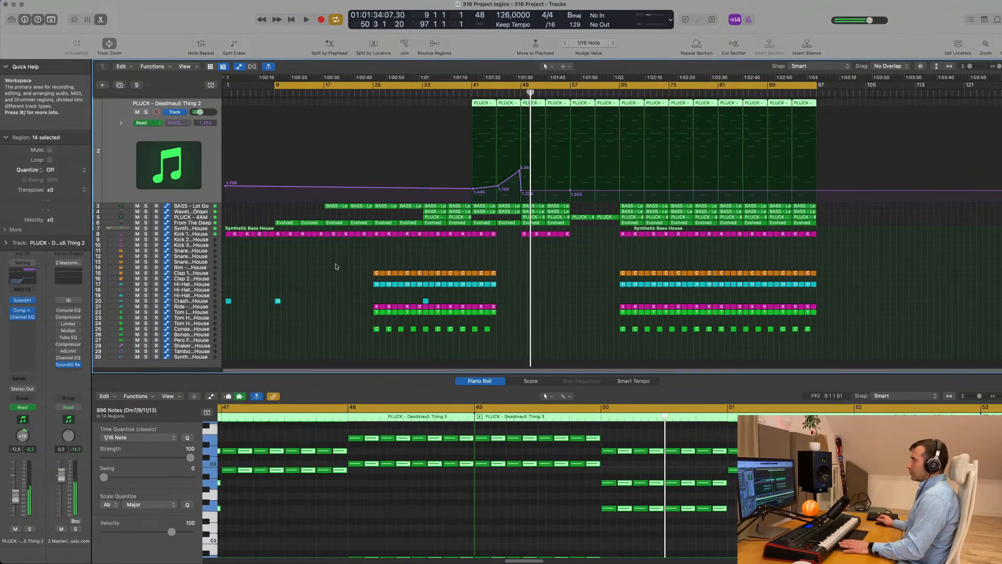
key(space)
scroll(337, 267, down, 1)
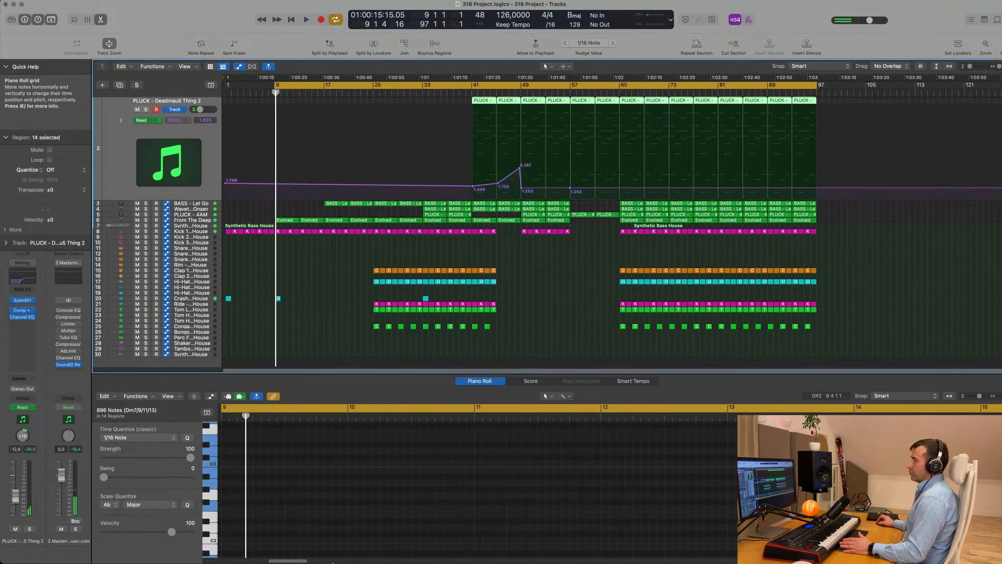
Drag SS_EDMMV_Satisfied_Vocal_124_Bbmaj_Dry_01 from Finder's 10 Vocals Loops Dry folder into the project
mouse_move(307, 555)
click(61, 547)
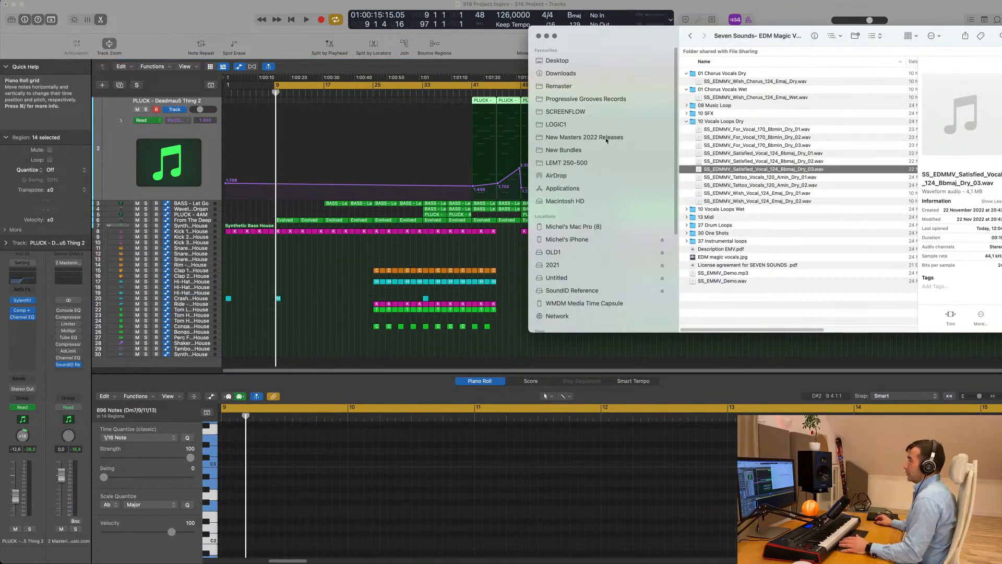
drag(638, 35, 645, 52)
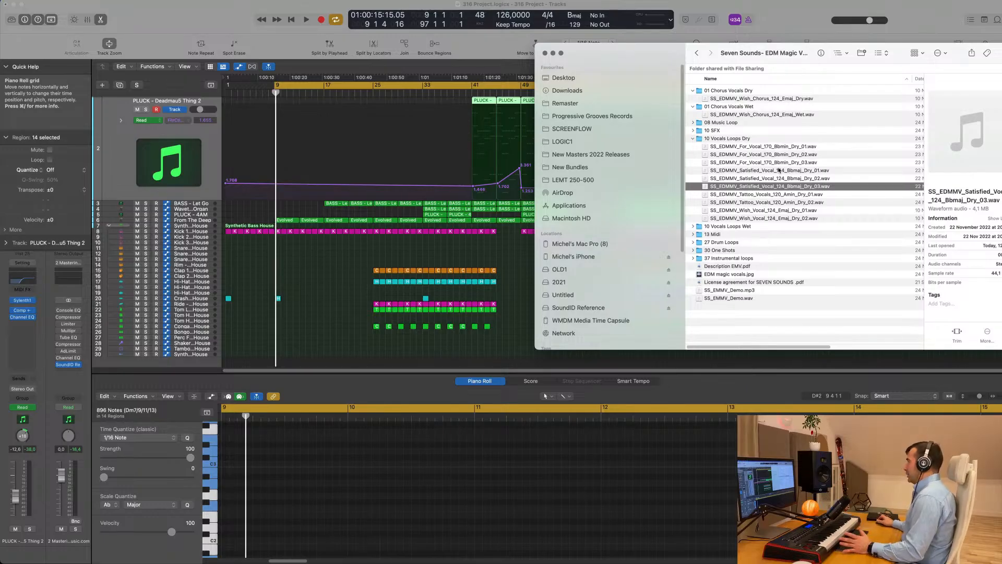
drag(778, 186, 273, 352)
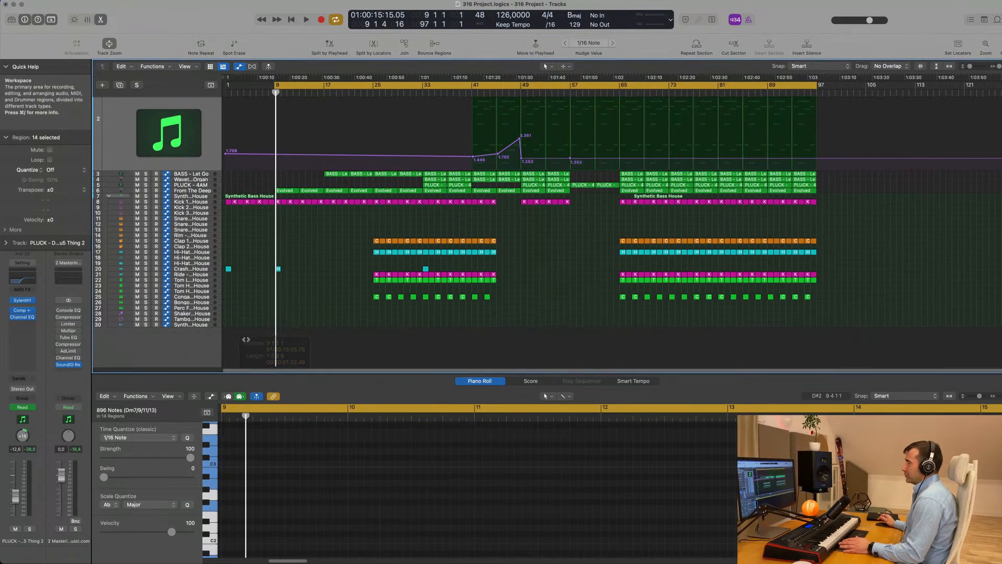
drag(197, 334, 196, 330)
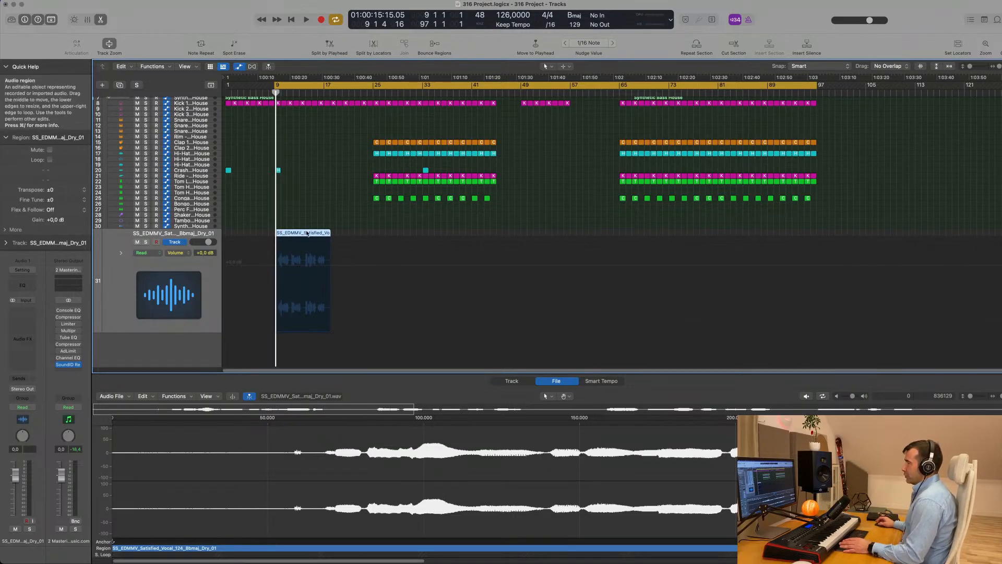
Turn on Flex for the Satisfied vocal track in Flex Time - Tempophone (FX) mode, showing its audio file
click(510, 381)
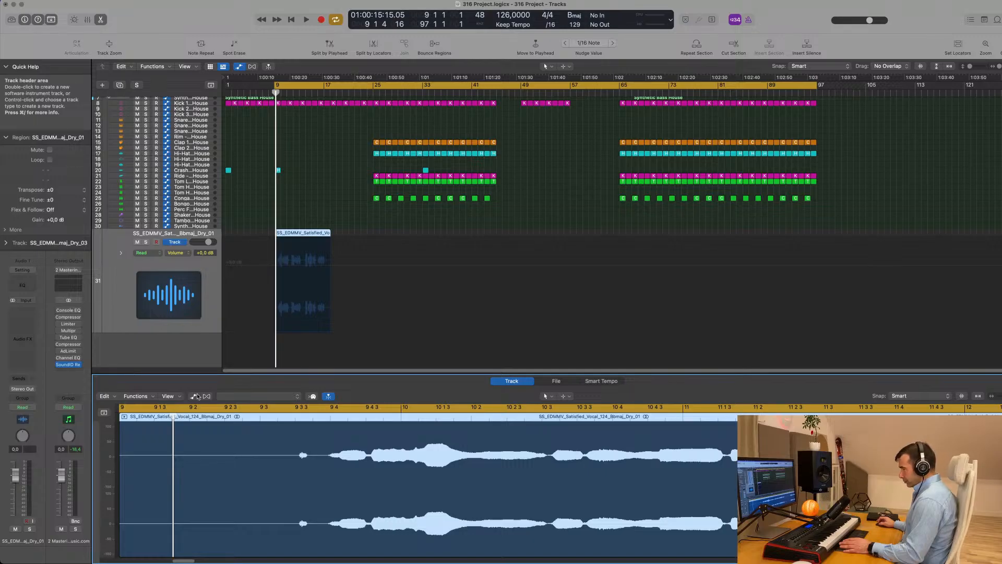
click(556, 381)
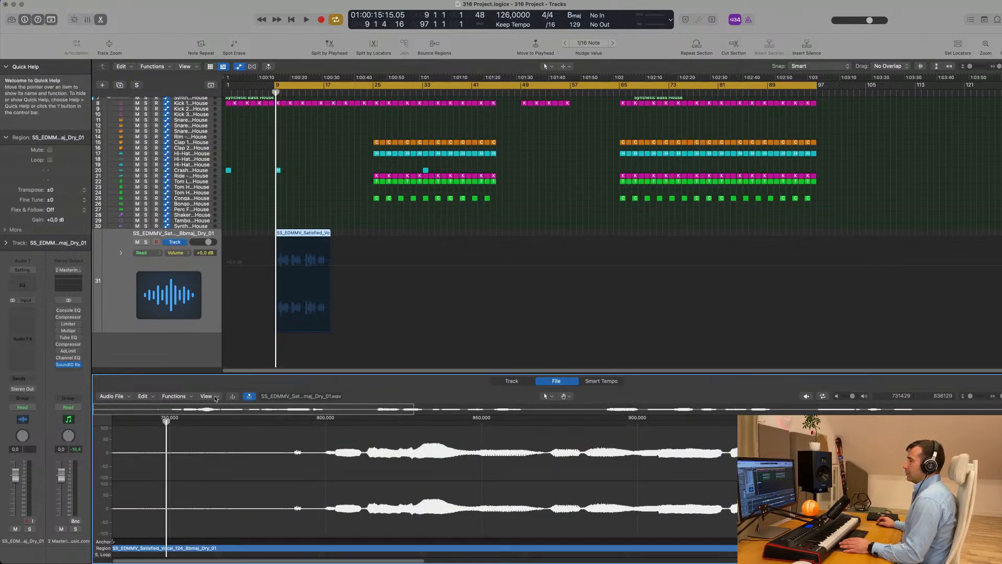
click(511, 381)
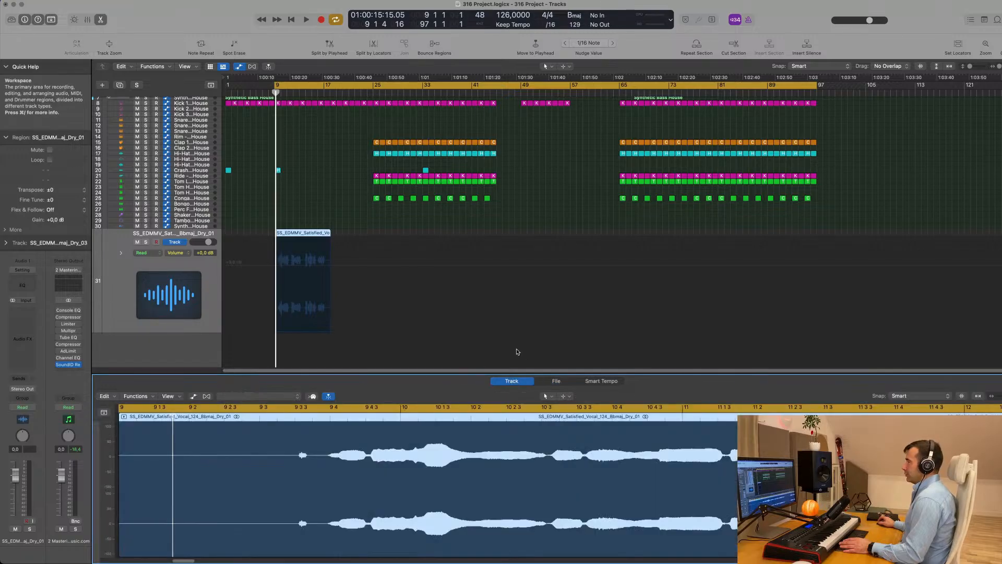
click(207, 396)
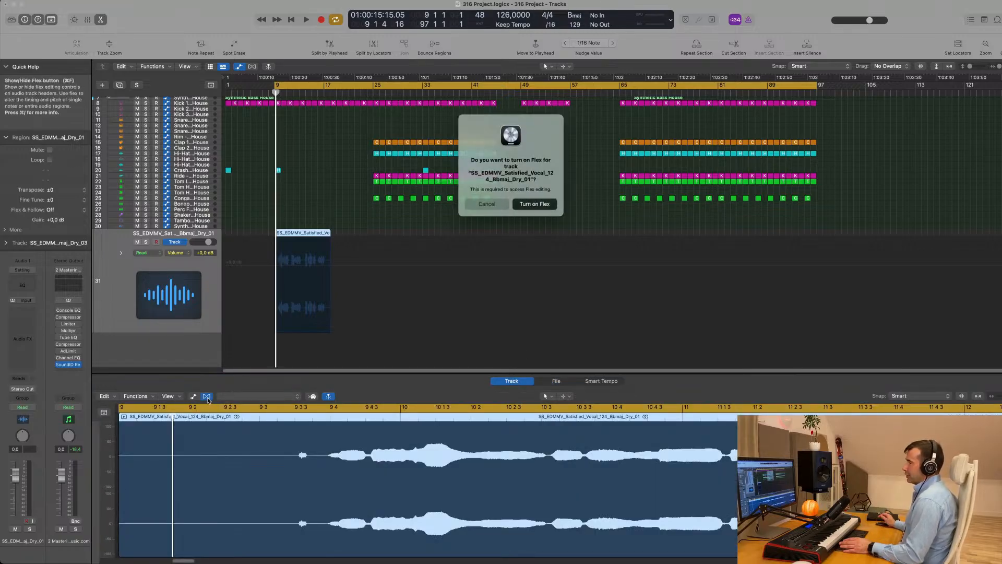
click(535, 204)
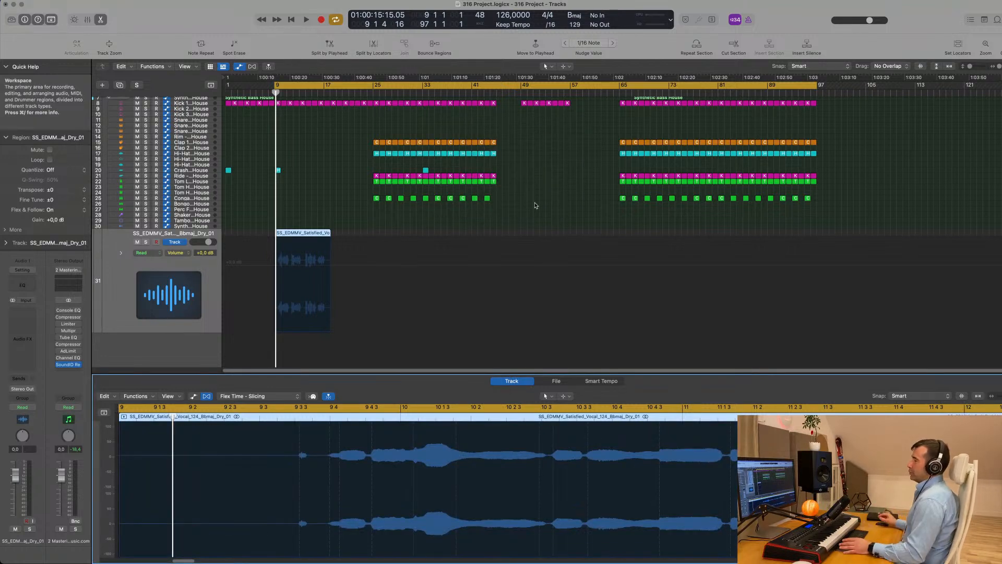
click(287, 396)
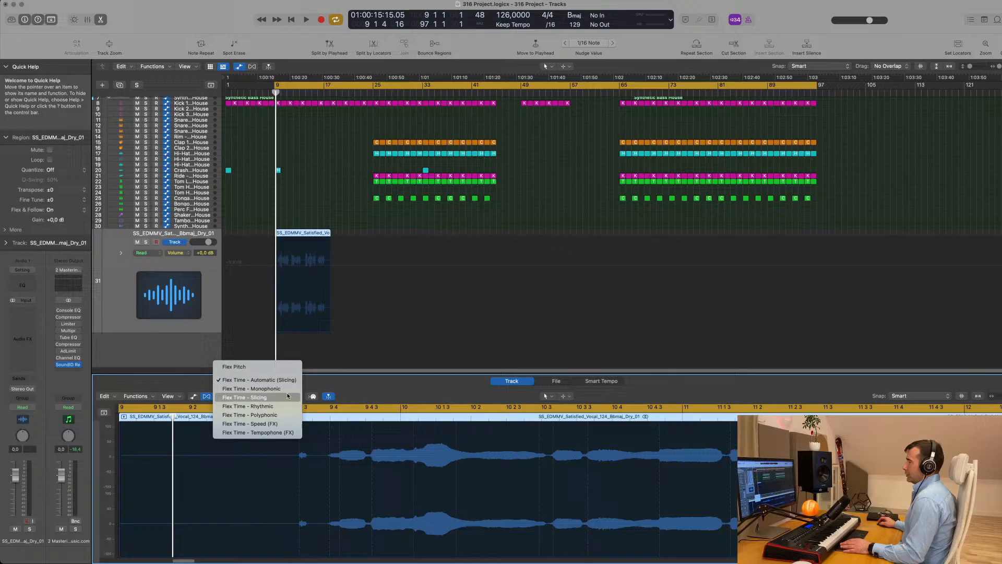
click(284, 433)
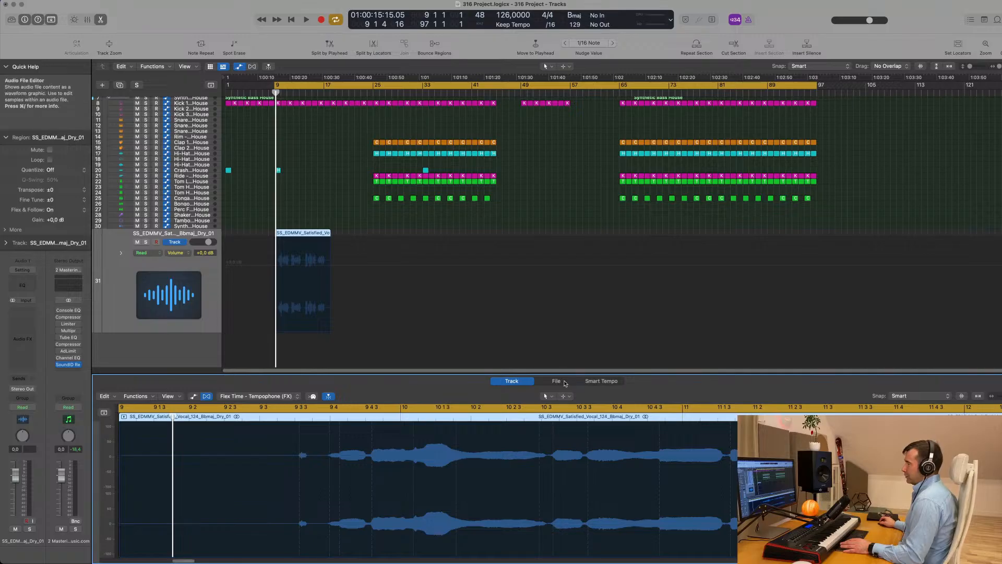
click(557, 381)
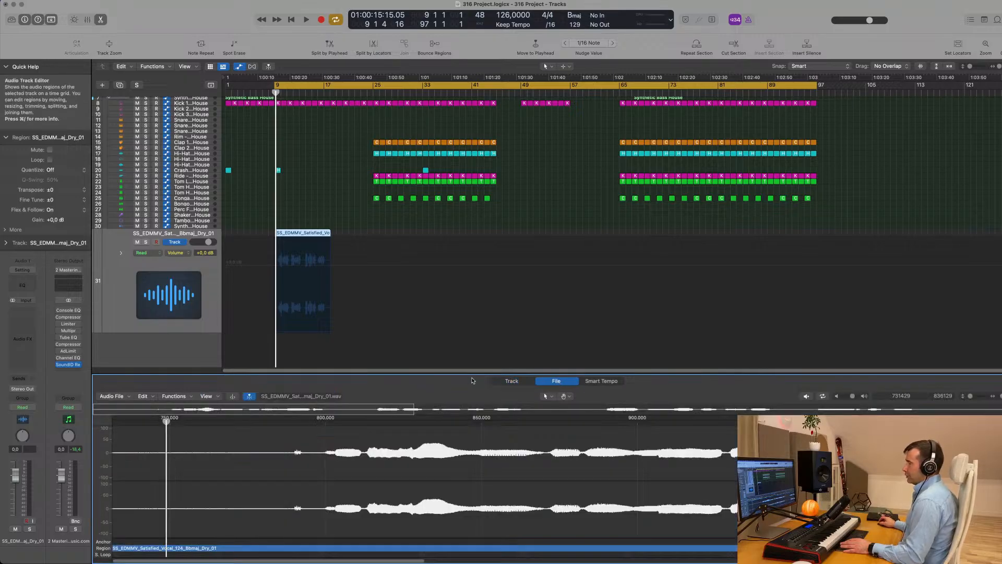
click(174, 397)
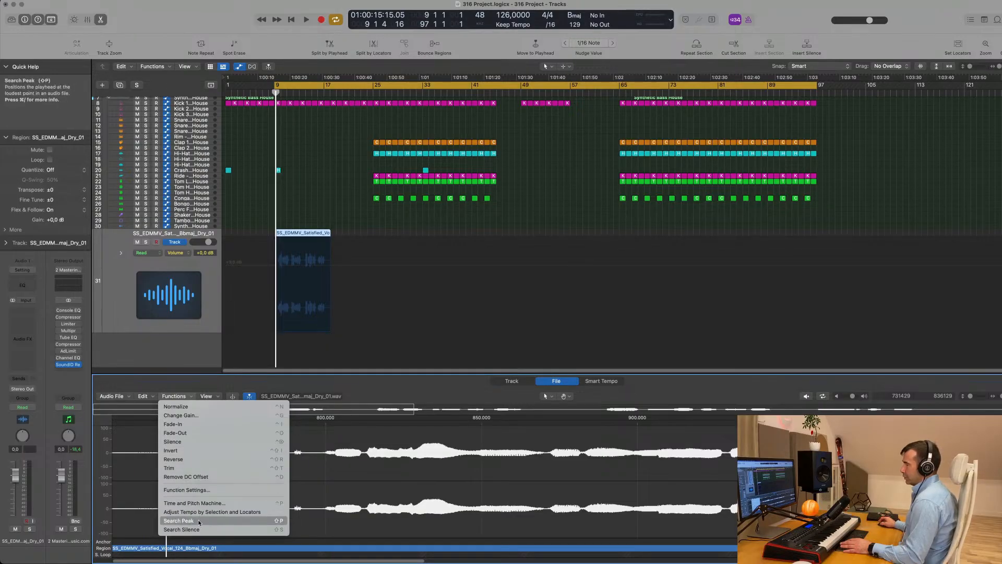
Time-stretch the Satisfied vocal from 124 to 126 bpm using the Time and Pitch Machine
click(211, 505)
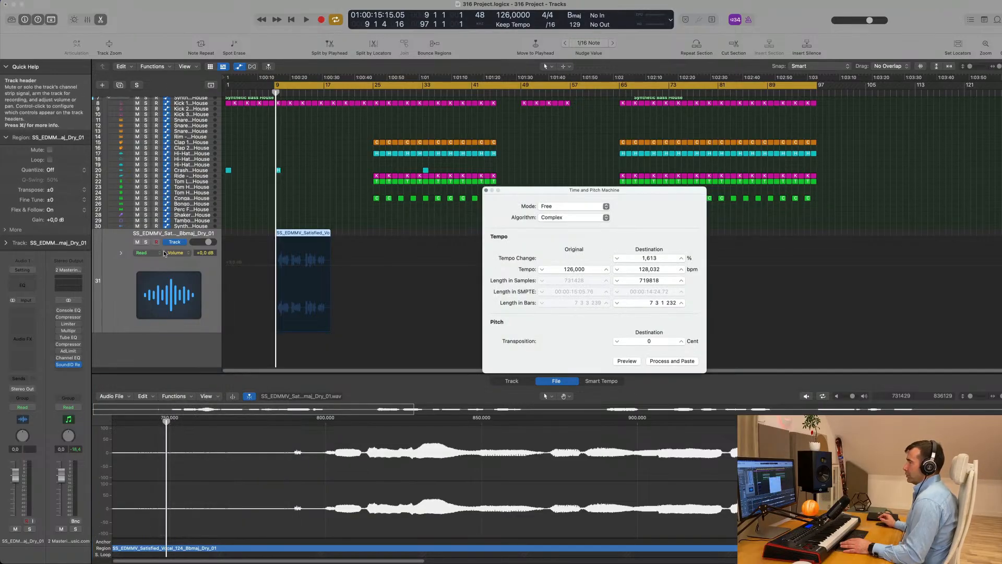
drag(653, 194, 393, 228)
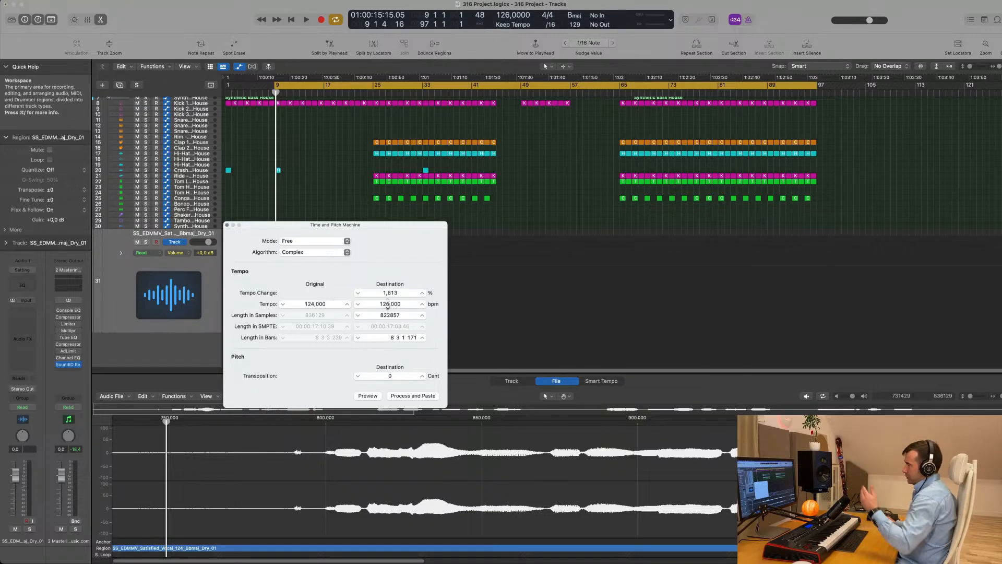
click(412, 396)
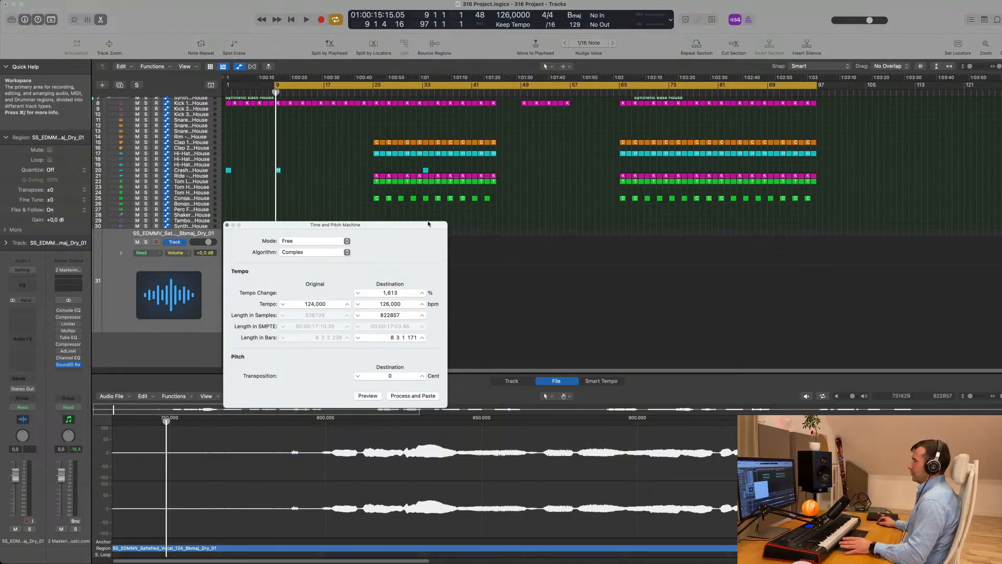
drag(428, 224, 678, 185)
click(499, 184)
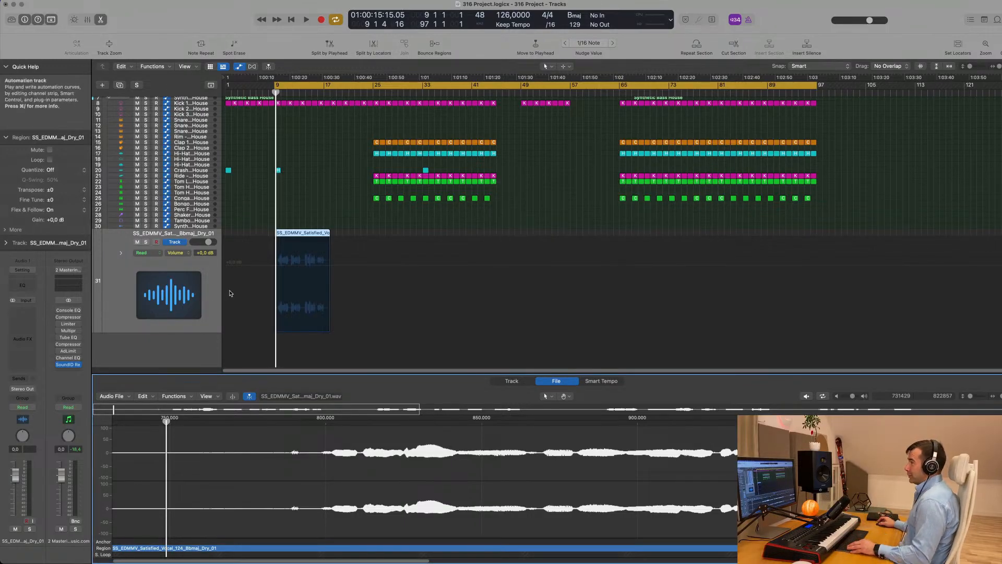
Play the project to hear the new vocal loop in context
scroll(262, 288, up, 10)
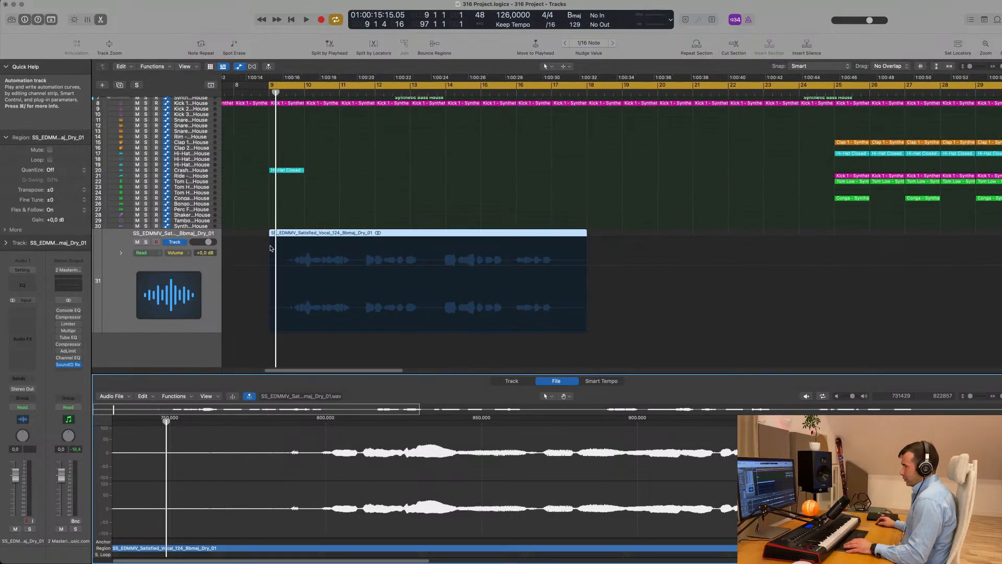
click(211, 269)
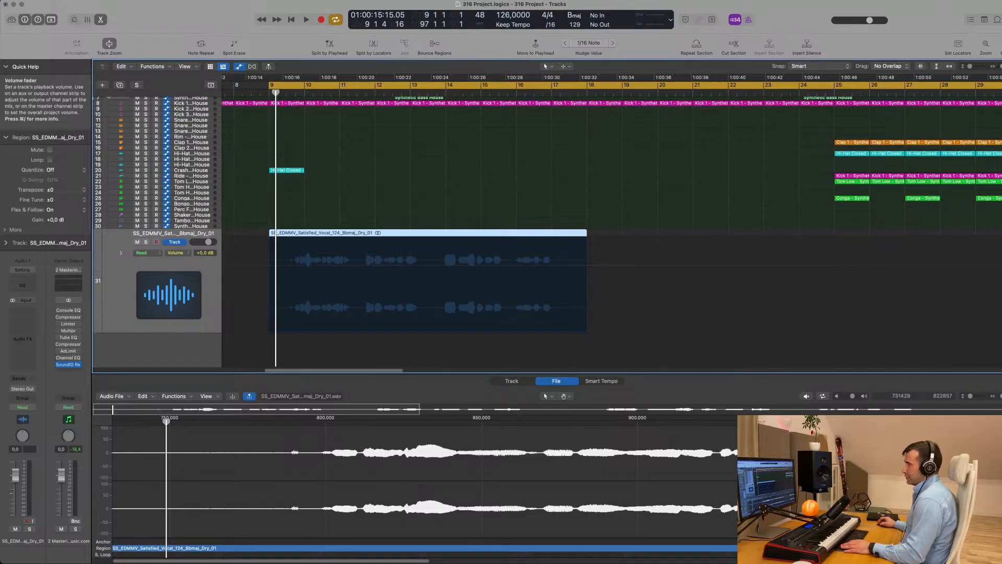
key(space)
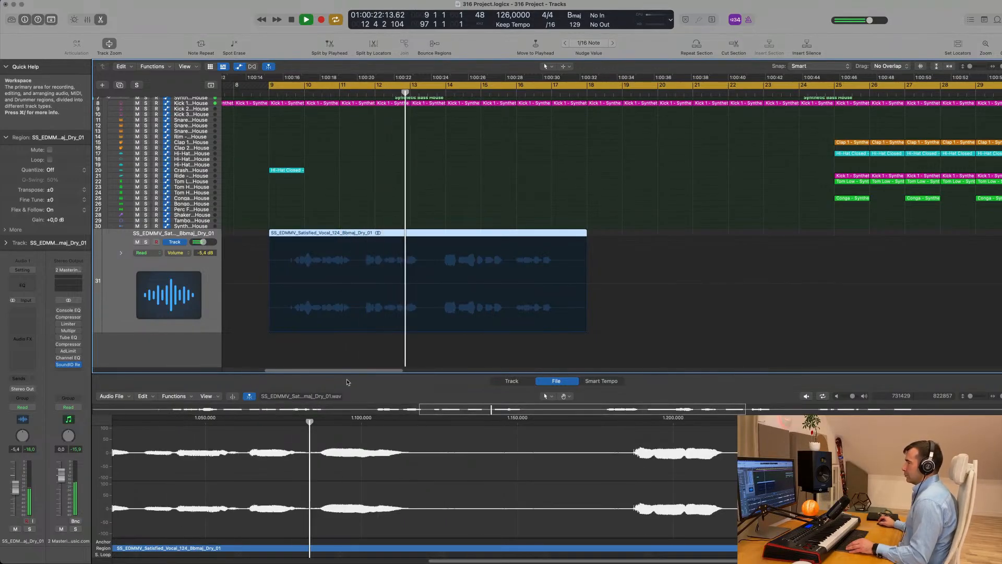
key(space)
Move the vocal region earlier until it starts at bar 8, auditioning each position
scroll(419, 233, left, 5)
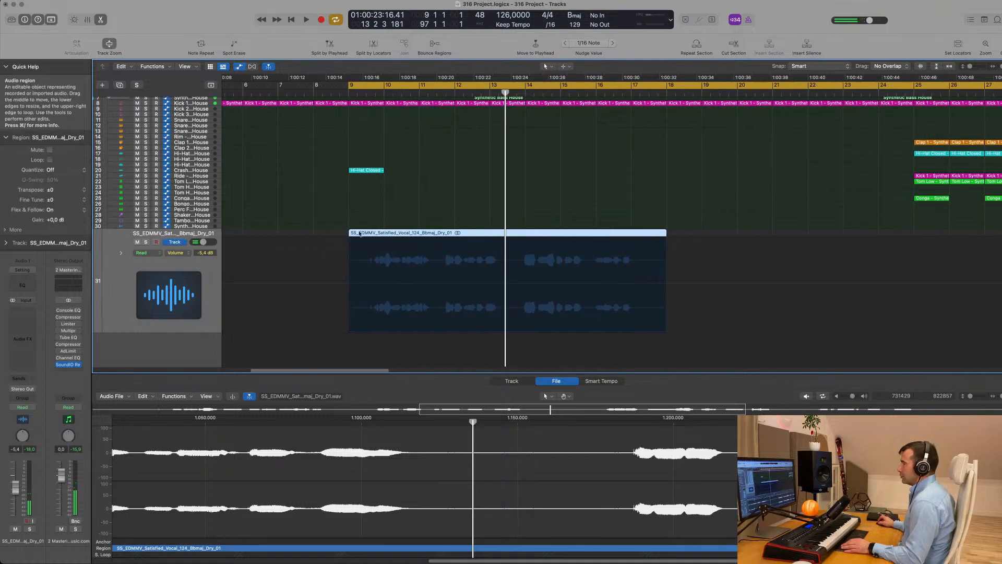
drag(418, 234, 401, 235)
key(space)
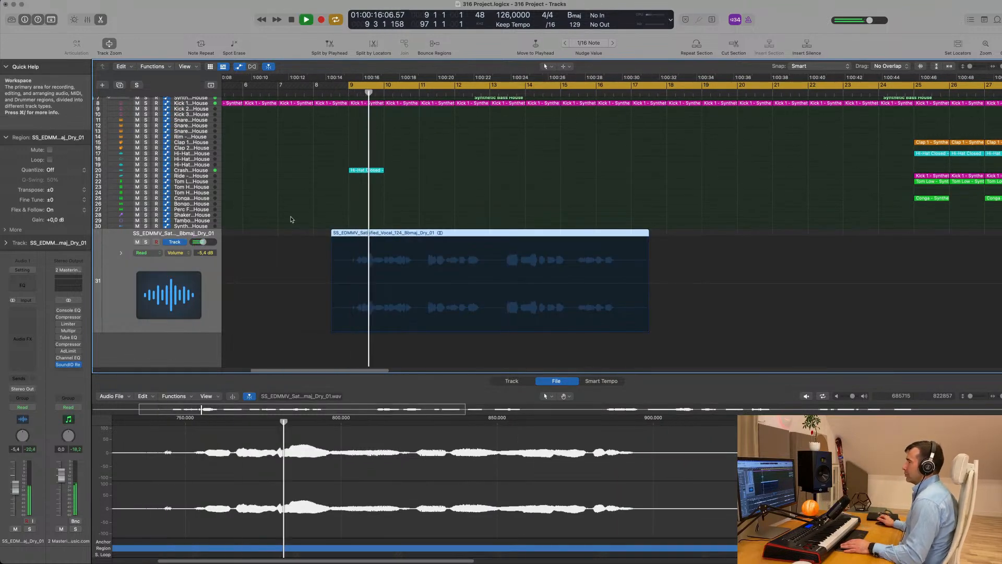
scroll(289, 212, up, 5)
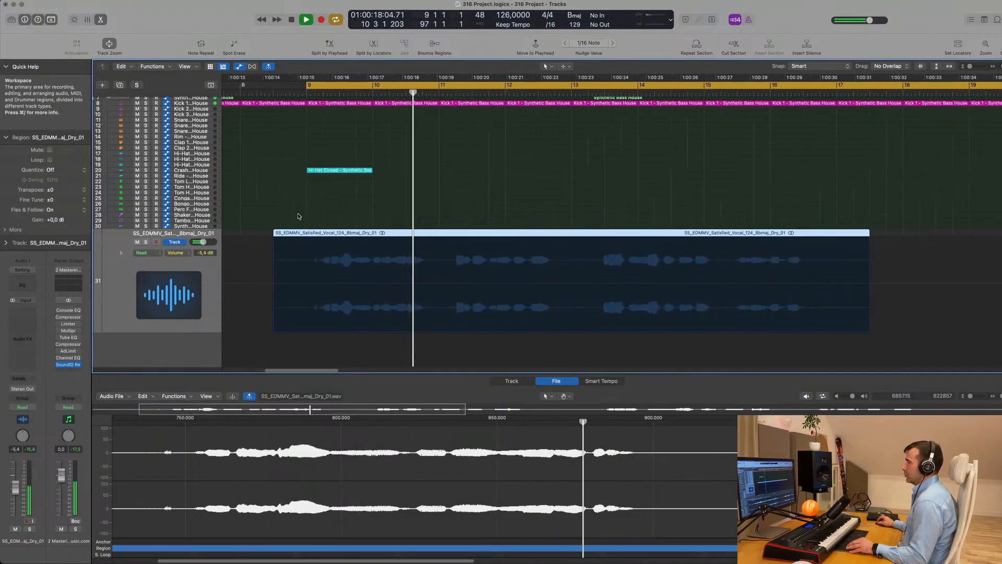
scroll(300, 217, down, 2)
key(space)
drag(411, 233, 385, 235)
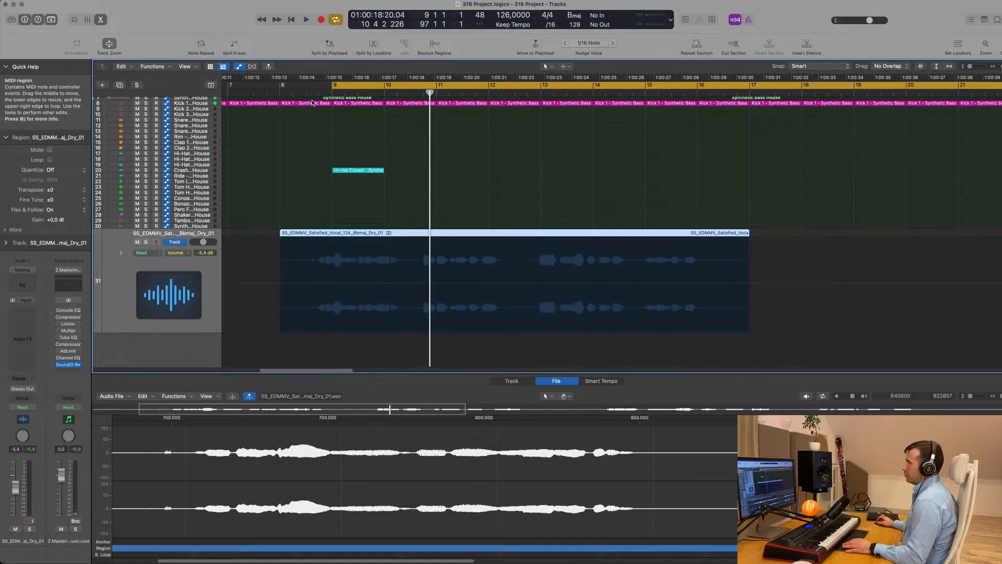
key(space)
Deselect the vocal region and audition the arrangement from the cycle start at bar 8
click(294, 97)
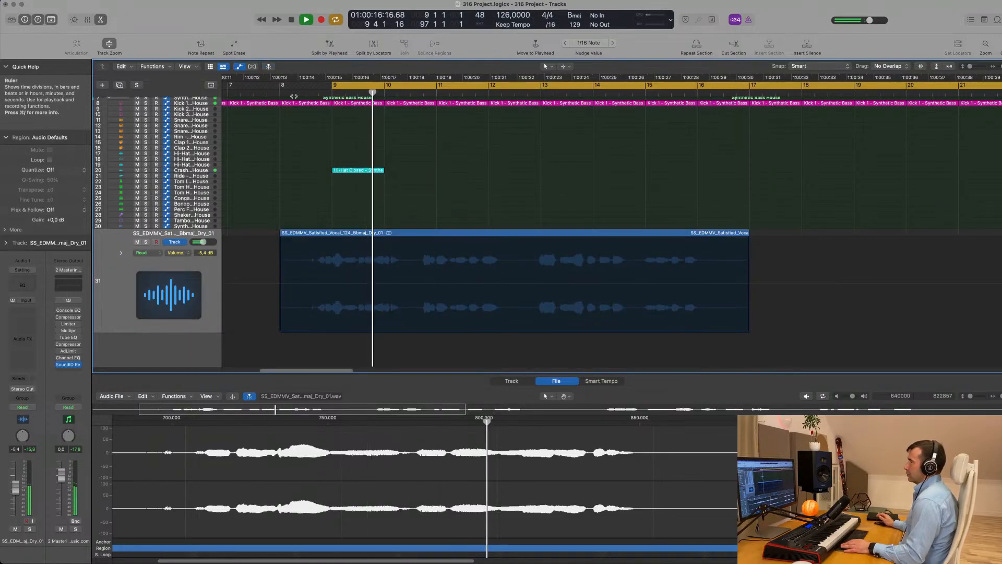
click(294, 93)
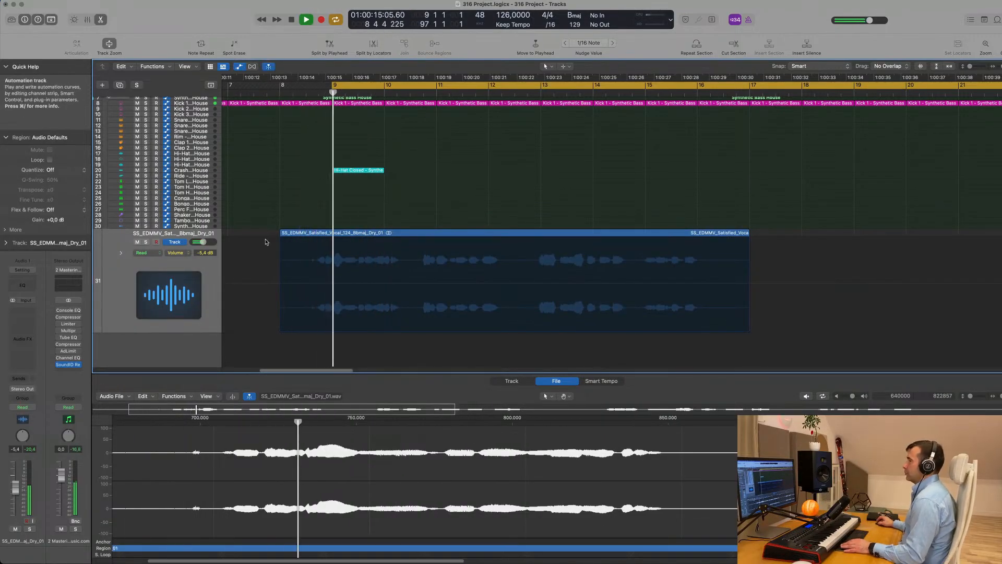
scroll(327, 217, left, 2)
key(space)
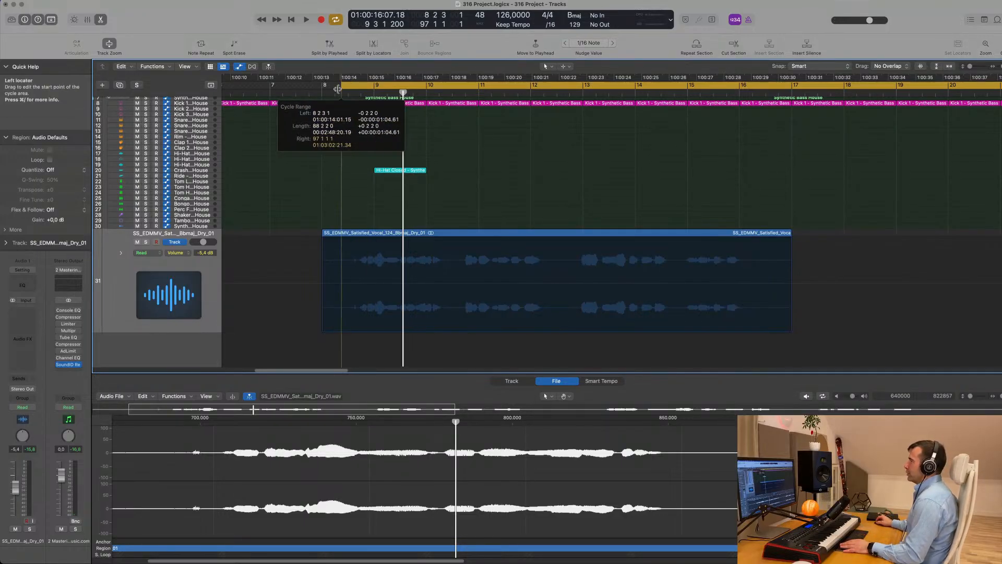
key(space)
scroll(320, 188, down, 3)
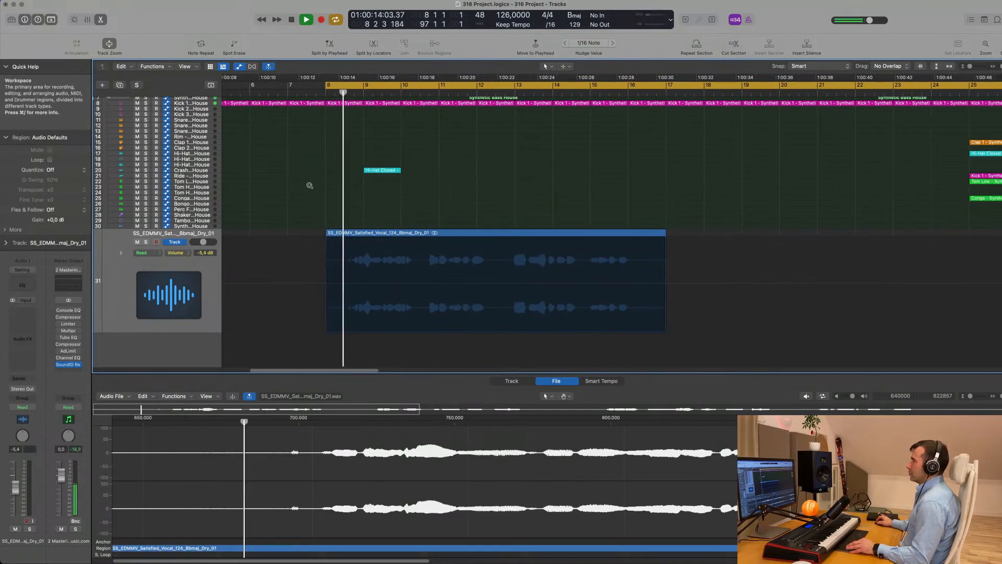
scroll(320, 188, left, 1)
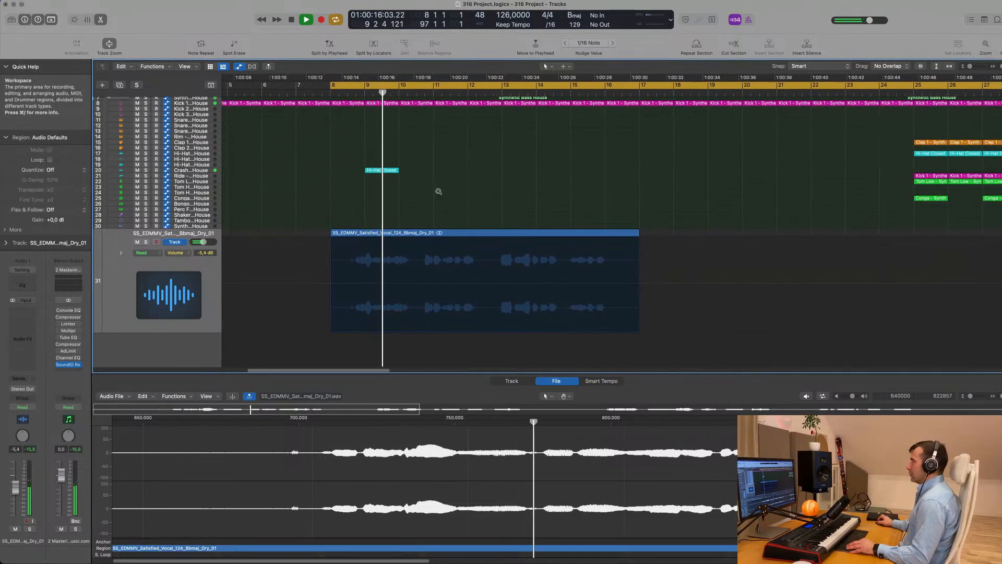
scroll(439, 190, down, 1)
scroll(441, 192, up, 3)
scroll(444, 190, down, 2)
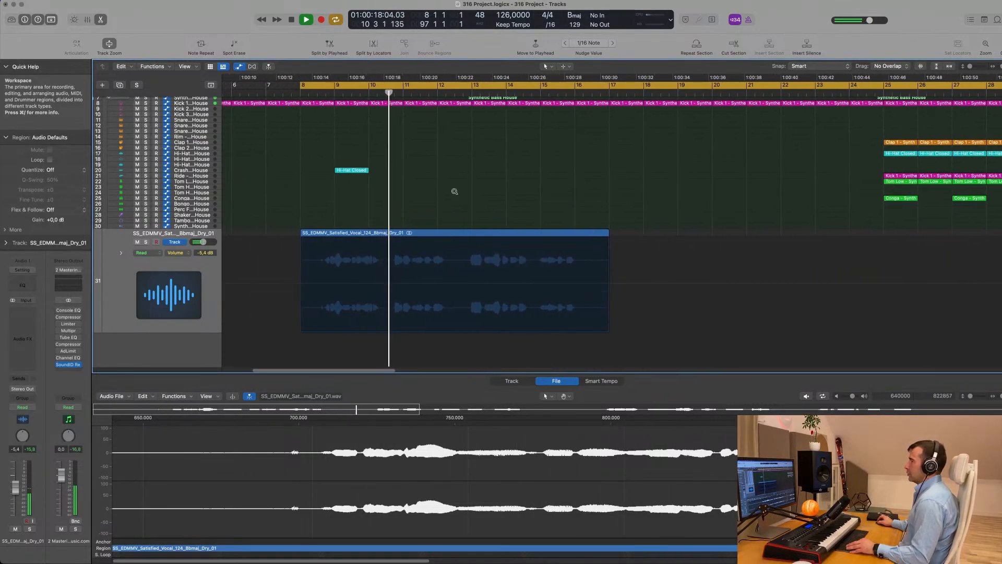
scroll(470, 191, down, 3)
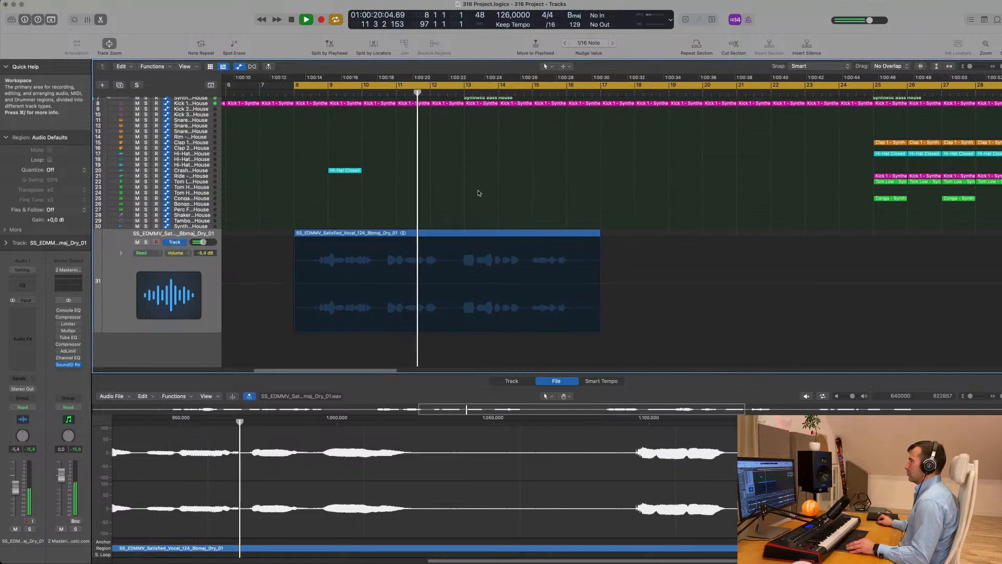
scroll(472, 192, down, 3)
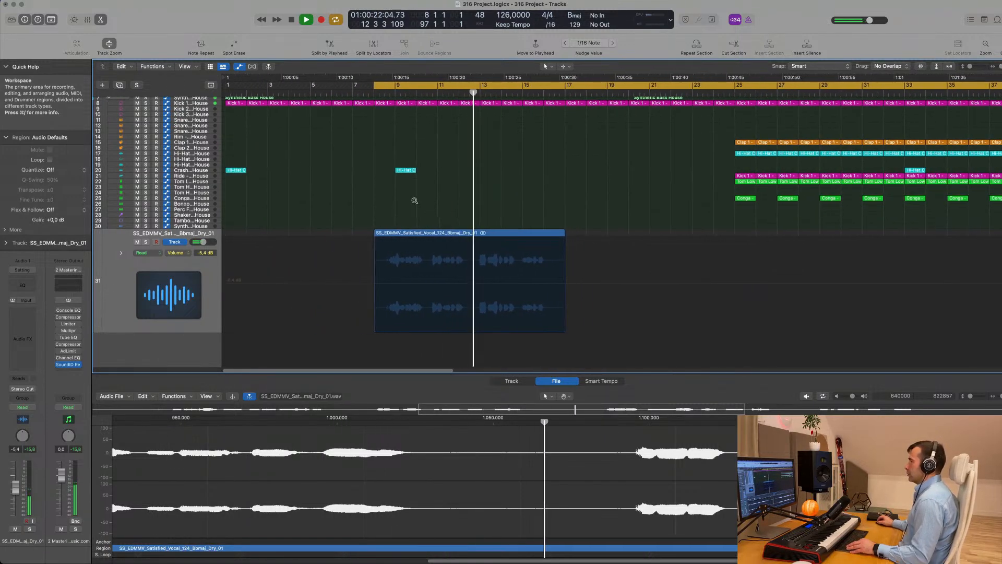
scroll(432, 206, up, 3)
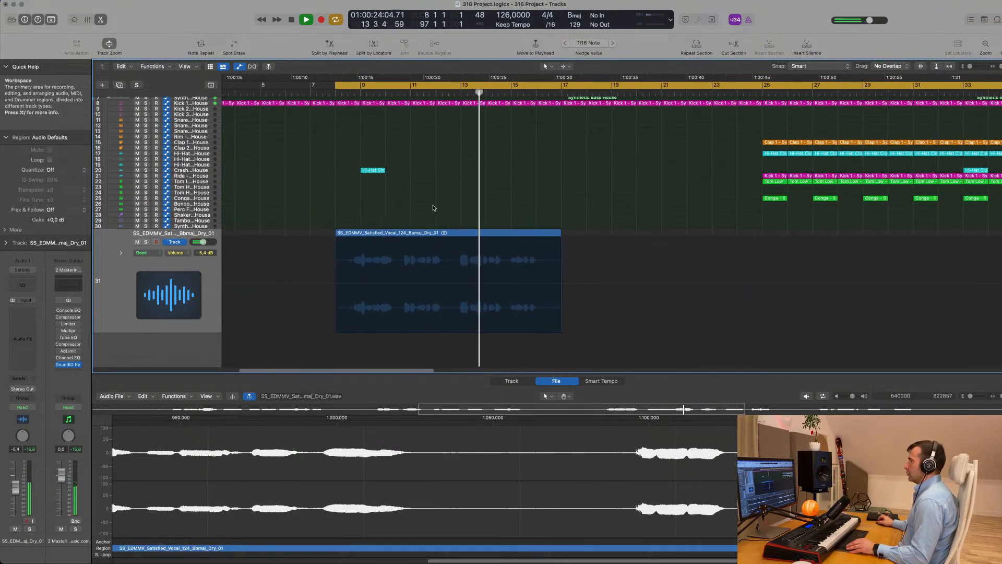
scroll(433, 205, down, 2)
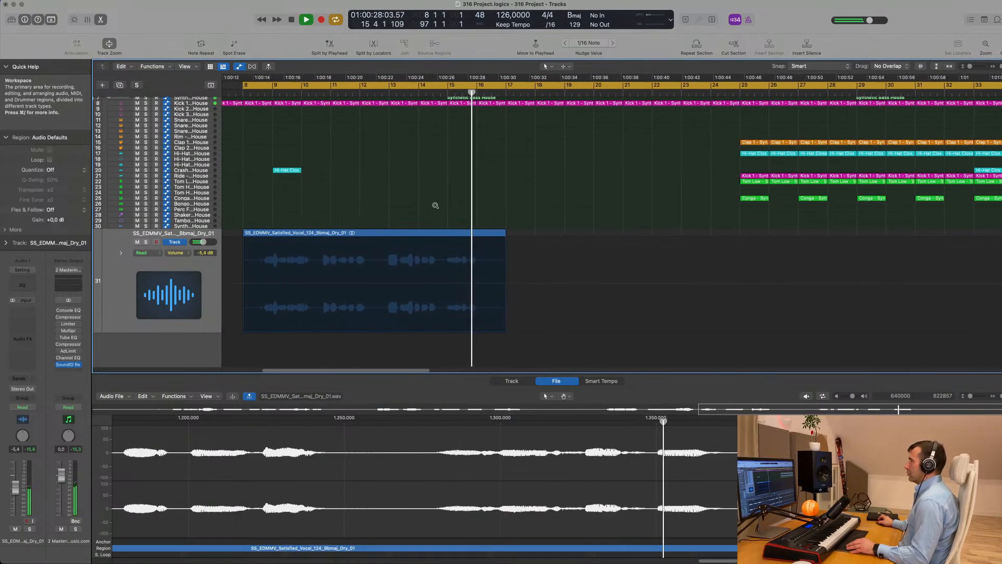
scroll(433, 206, left, 3)
Replay from bar 8 with the vocal region on track 31 selected
key(space)
scroll(432, 207, left, 1)
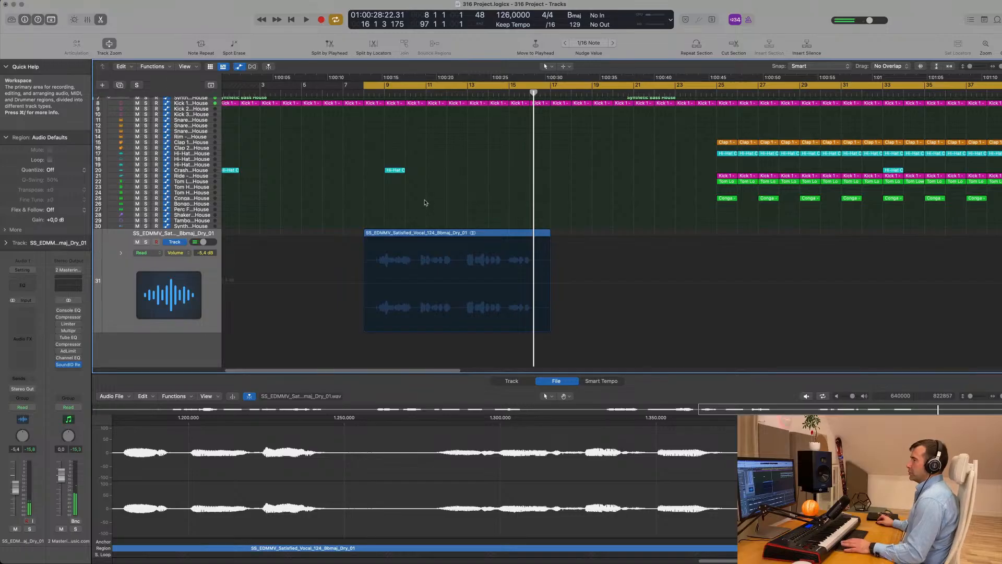
key(space)
key(space)
scroll(327, 206, up, 3)
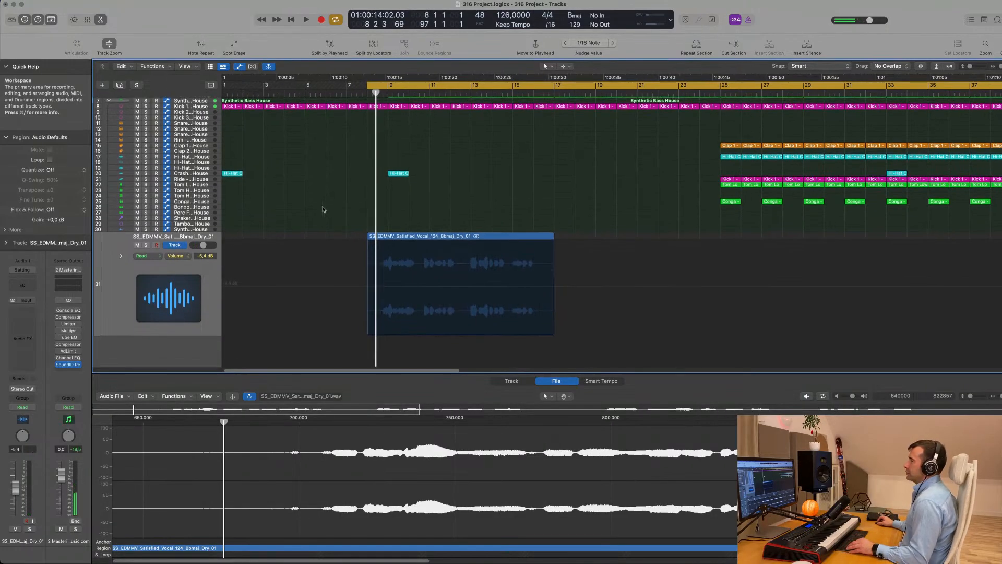
click(119, 289)
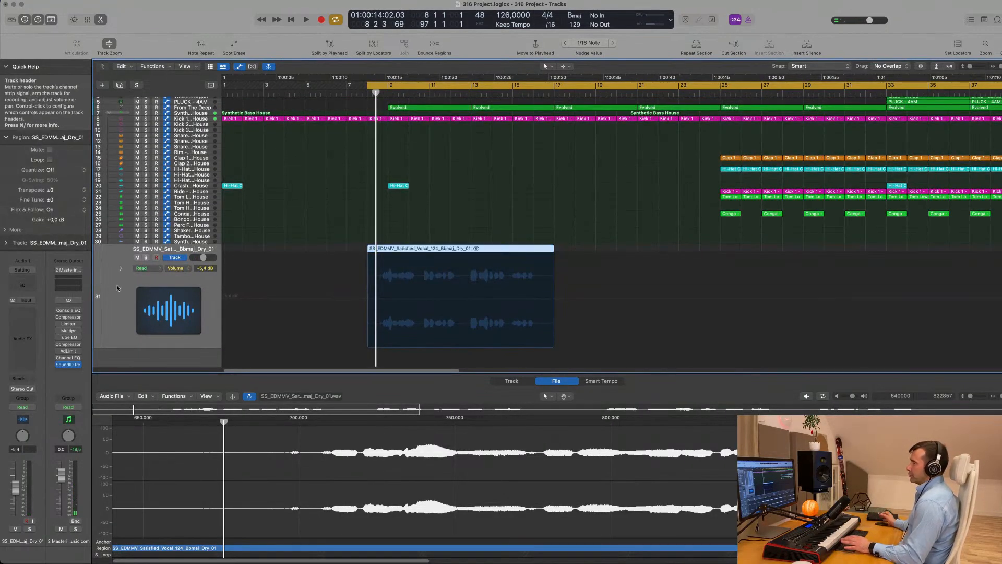
key(space)
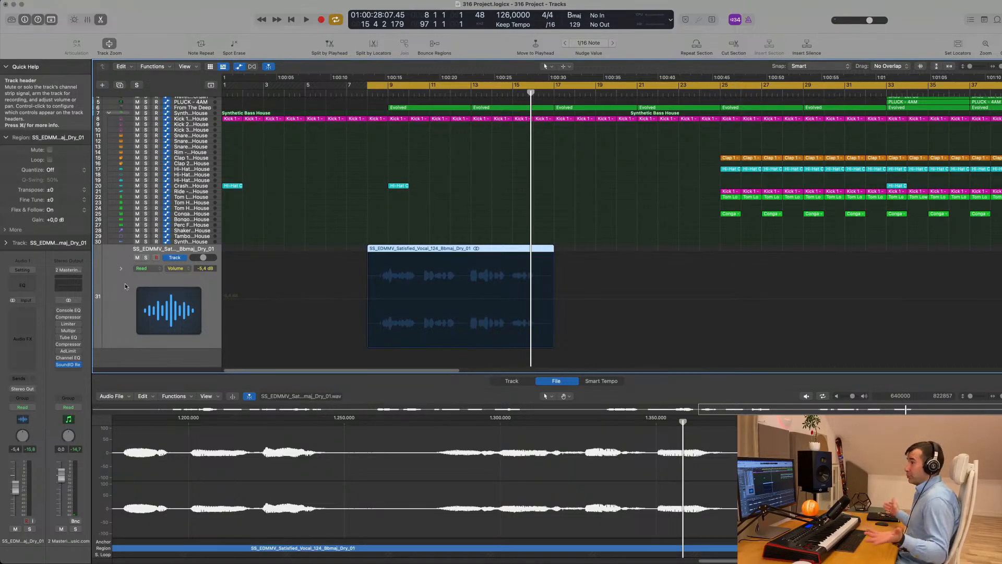
Add a Channel EQ cutting the vocal below 162 Hz and boosting 7300 Hz by 6.2 dB
click(15, 284)
drag(566, 105, 554, 123)
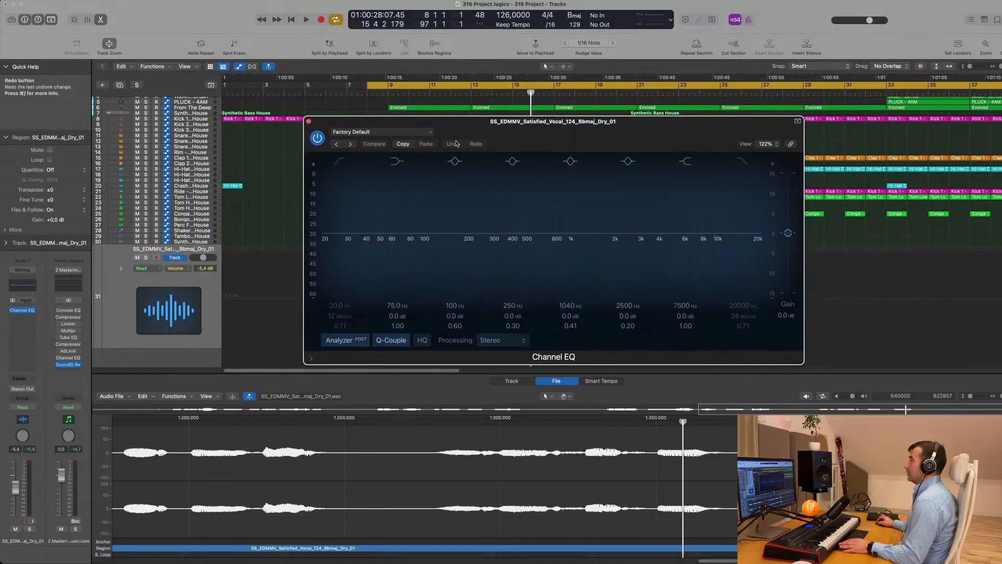
key(space)
drag(349, 220, 466, 233)
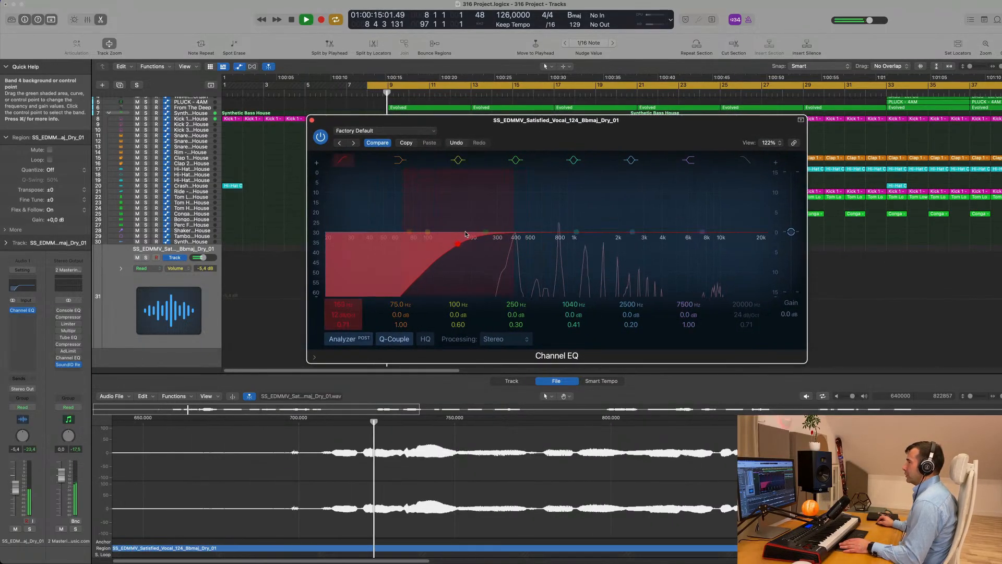
drag(702, 232, 699, 207)
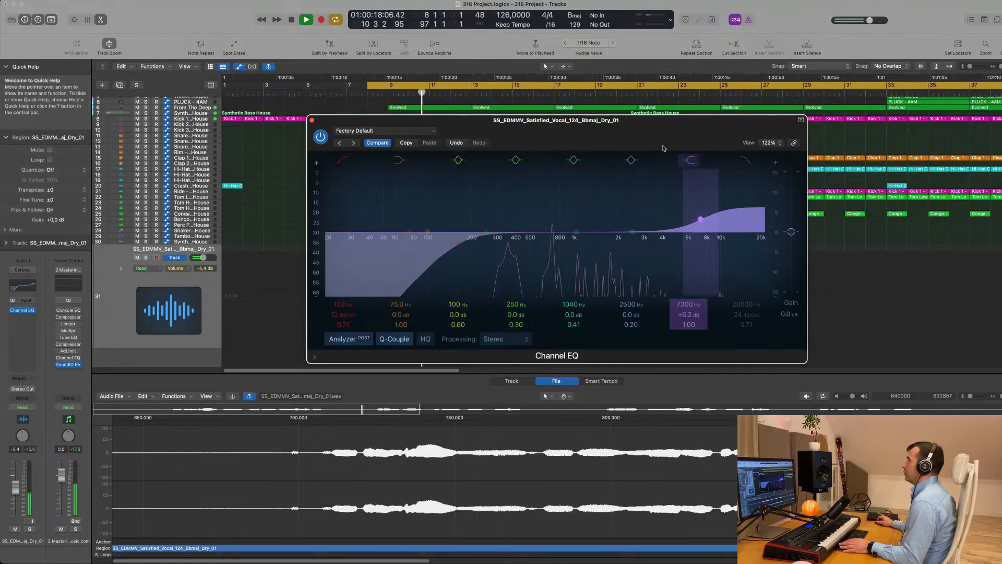
drag(611, 142, 891, 124)
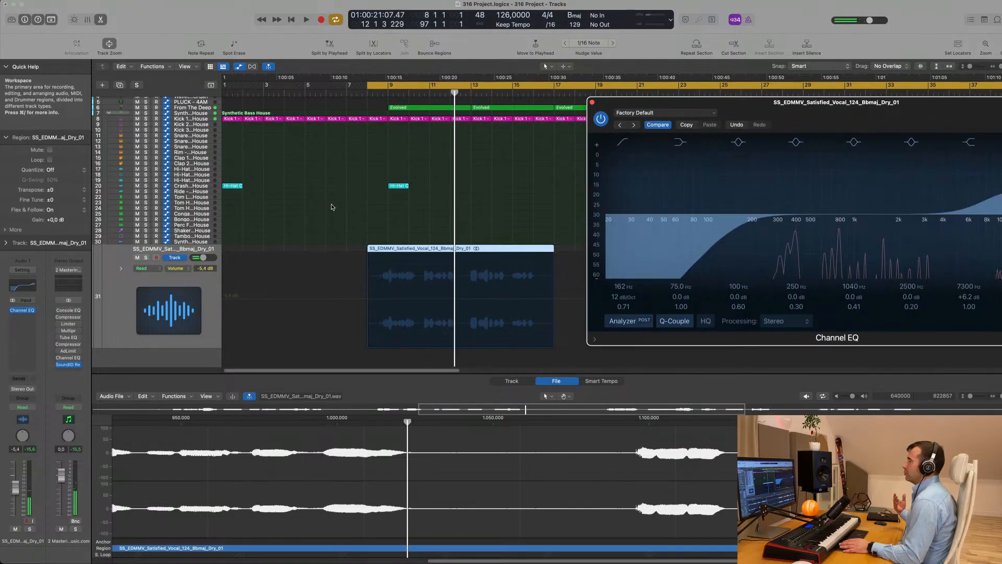
key(space)
click(117, 290)
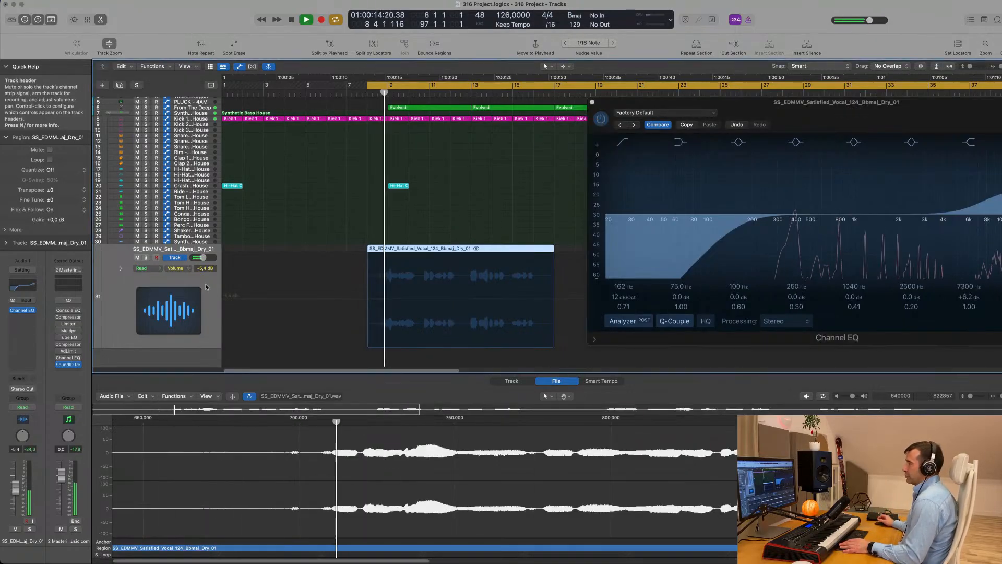
Insert a Dynamics > Compressor (Stereo) in the slot after the vocal's Channel EQ
click(22, 317)
mouse_move(35, 356)
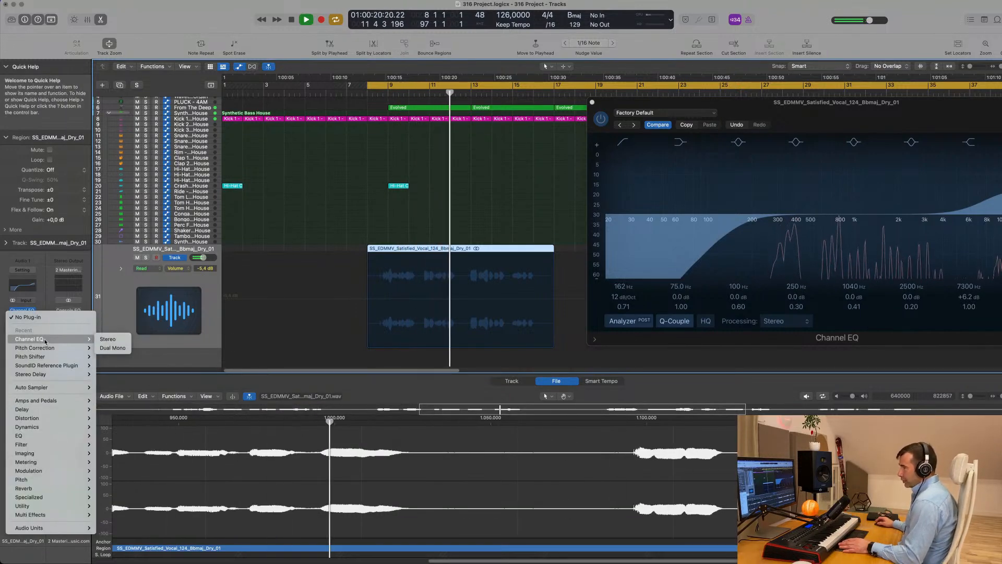
mouse_move(49, 472)
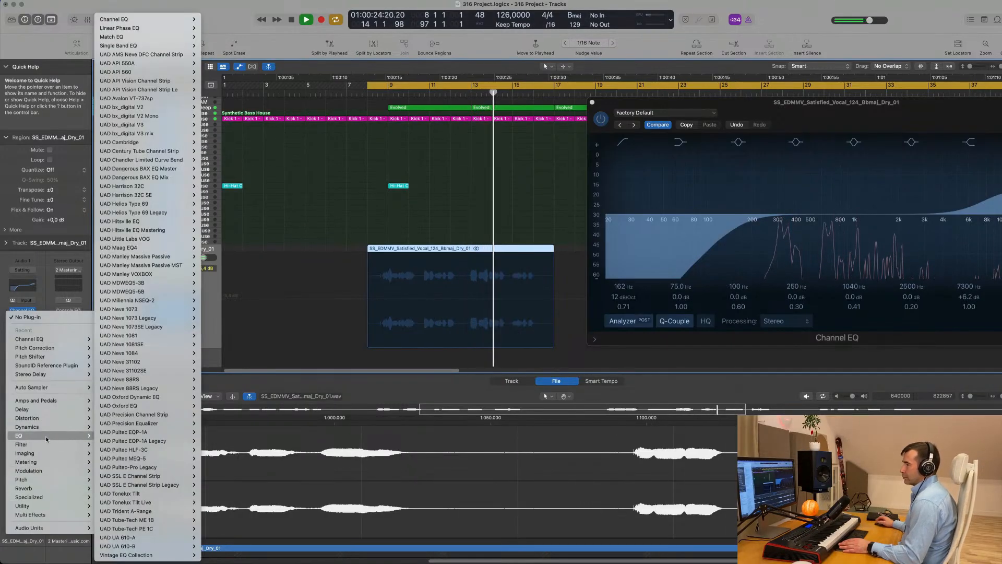
mouse_move(57, 427)
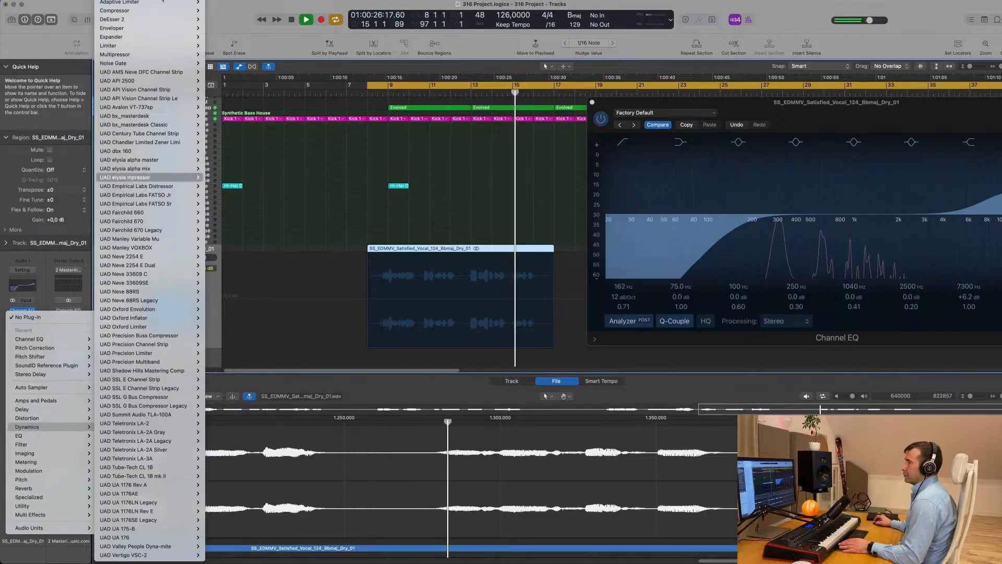
mouse_move(158, 11)
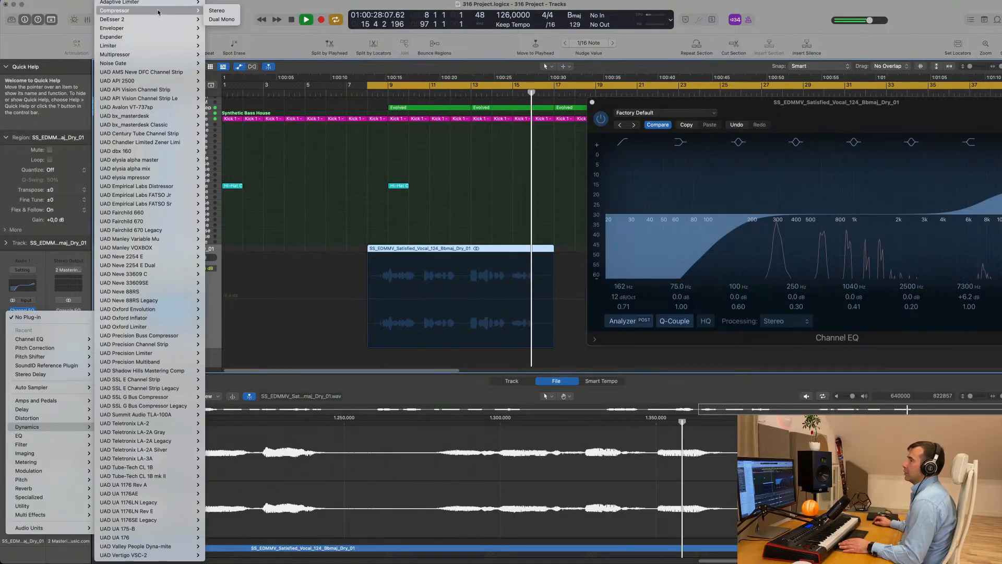
click(224, 11)
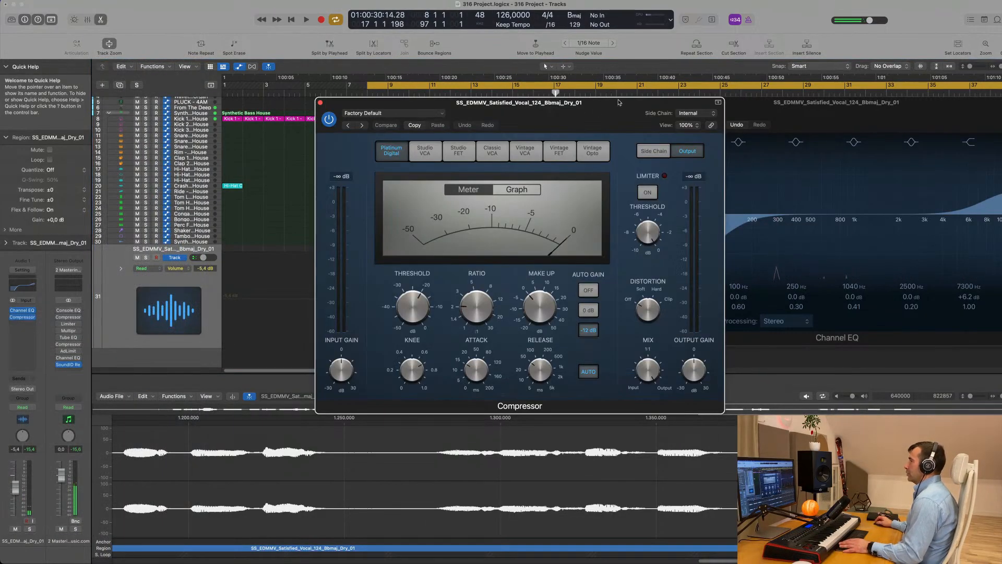
Load the Light Vocal preset on the vocal Compressor
drag(618, 103, 756, 100)
key(space)
key(space)
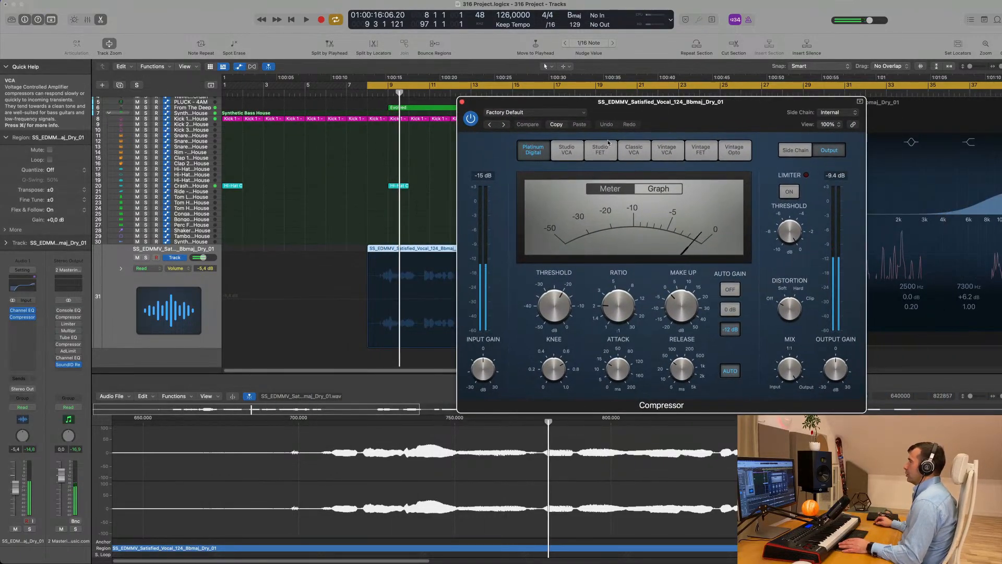
click(550, 113)
mouse_move(570, 315)
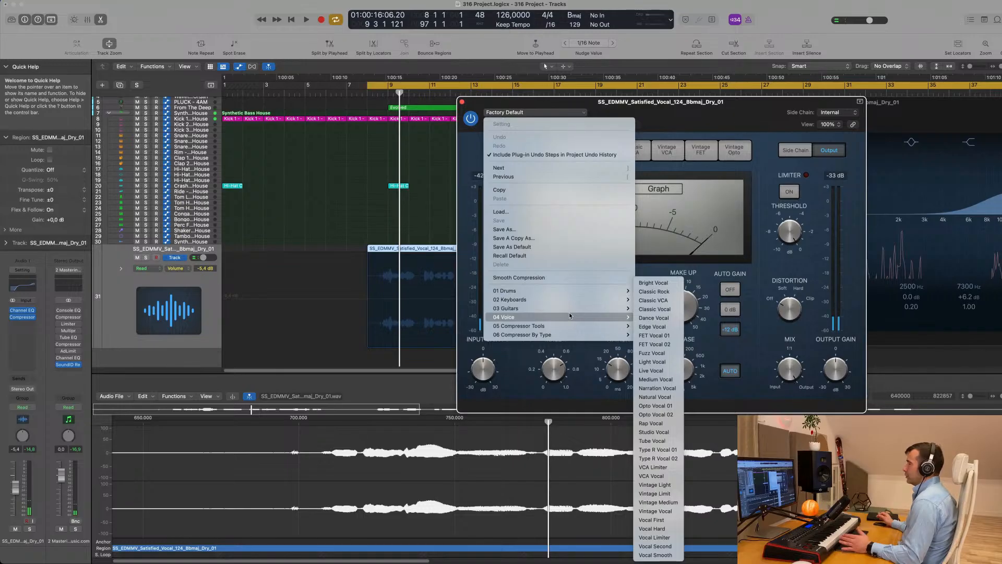
click(666, 362)
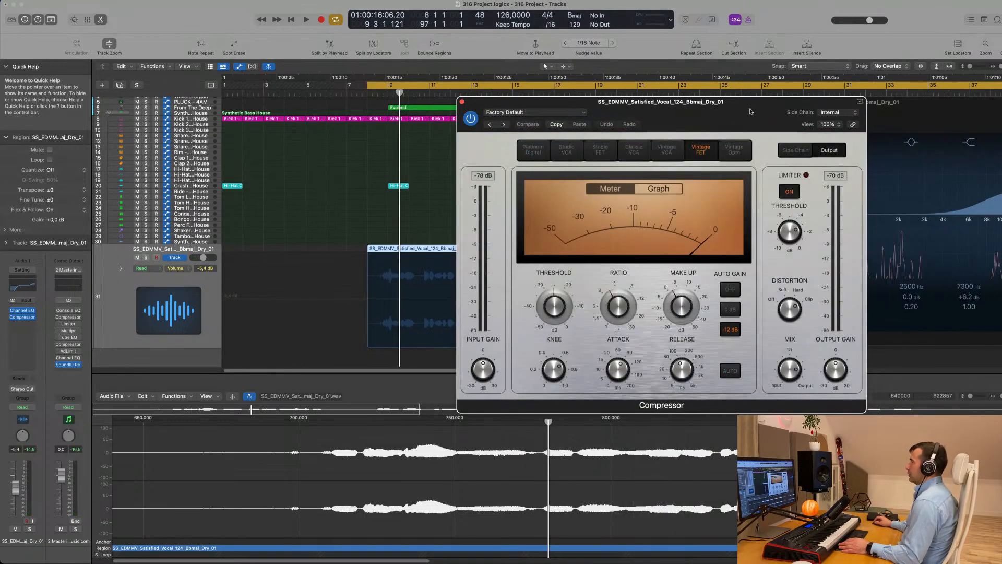
Set the compressor threshold to about -33.5 dB and lower the vocal fader to -14.4 dB
drag(750, 108, 689, 108)
key(space)
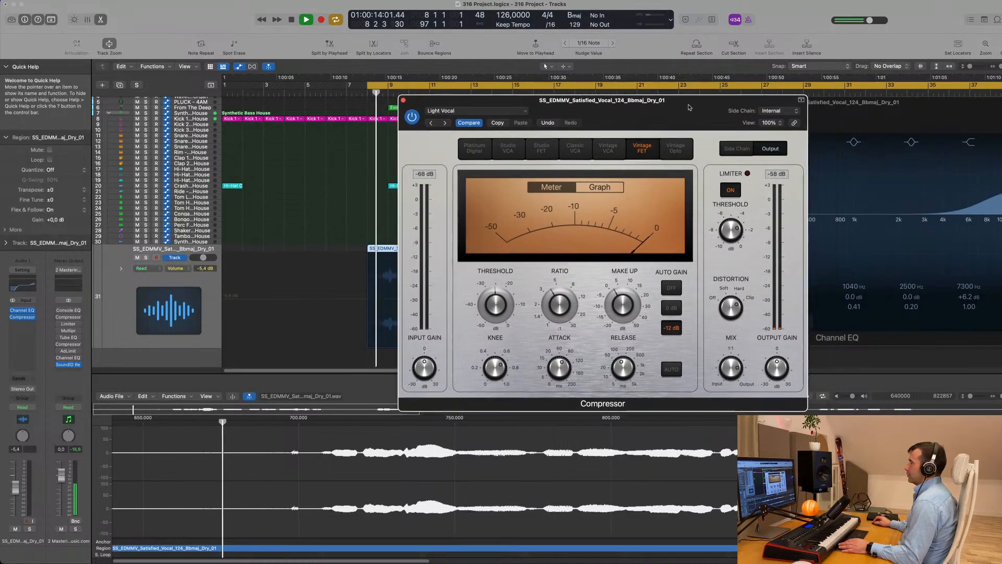
drag(492, 308, 491, 318)
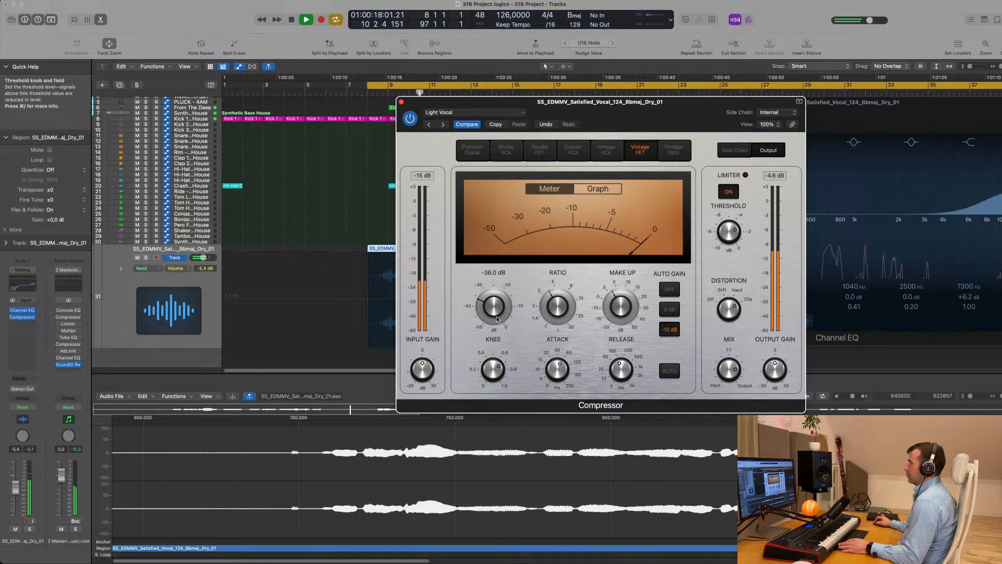
drag(504, 317, 504, 311)
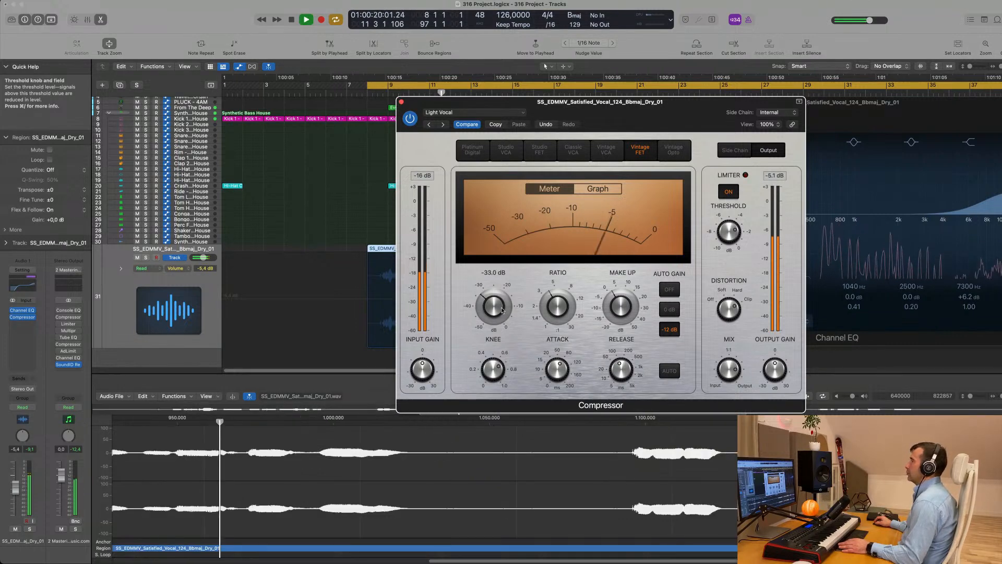
key(space)
key(space)
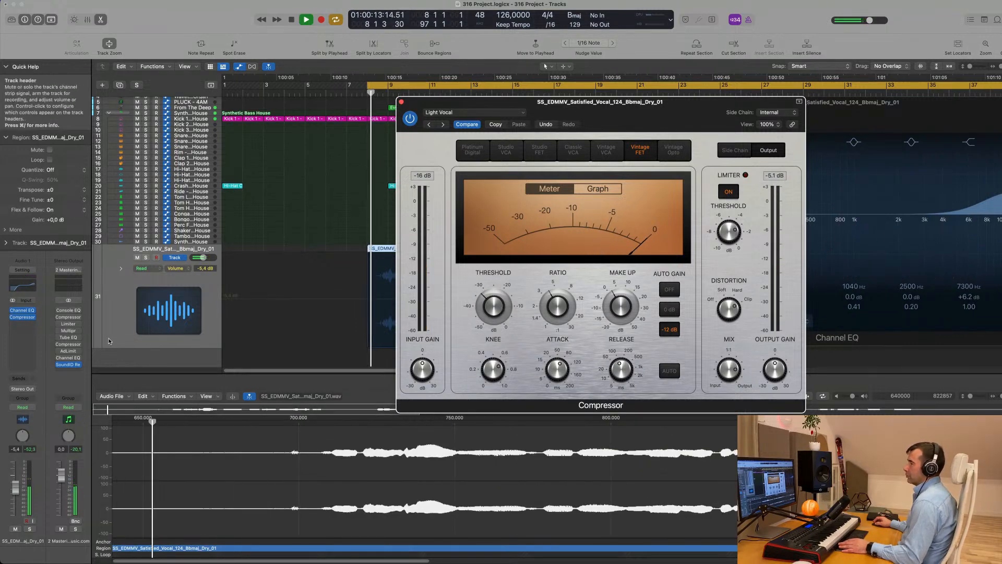
drag(15, 487, 16, 504)
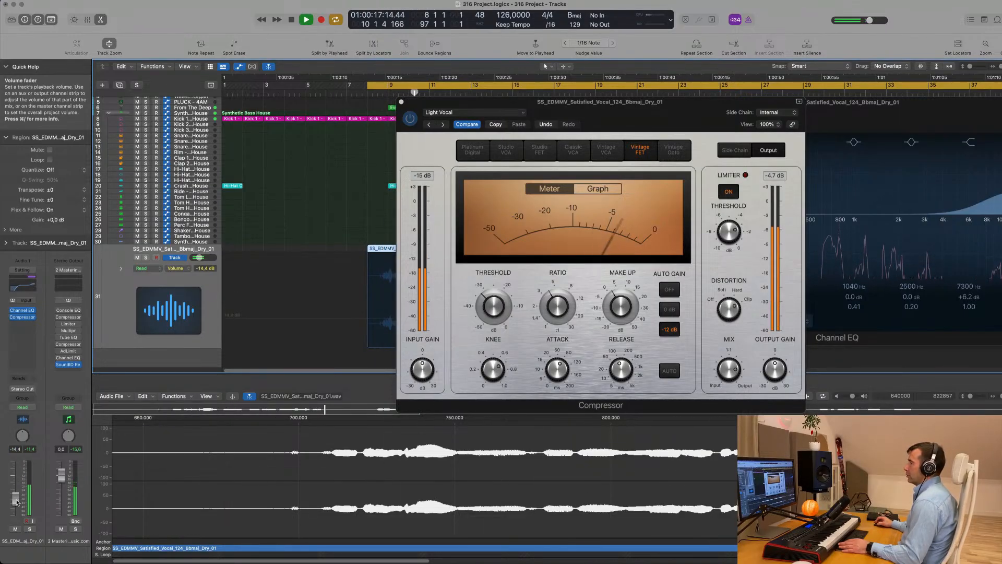
key(space)
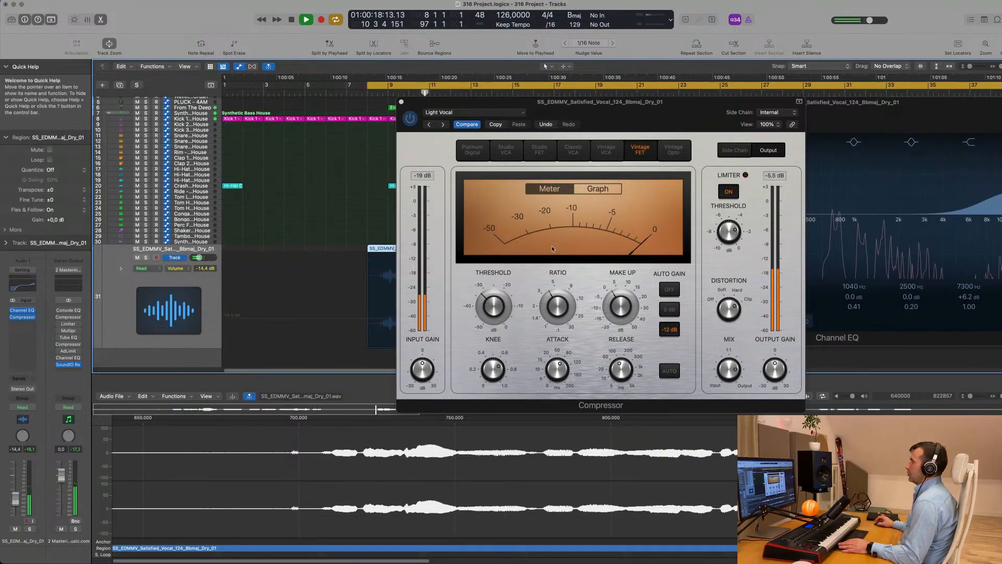
Turn the compressor Mix to 100%, enable Auto release, and close the plug-in
drag(677, 113, 664, 103)
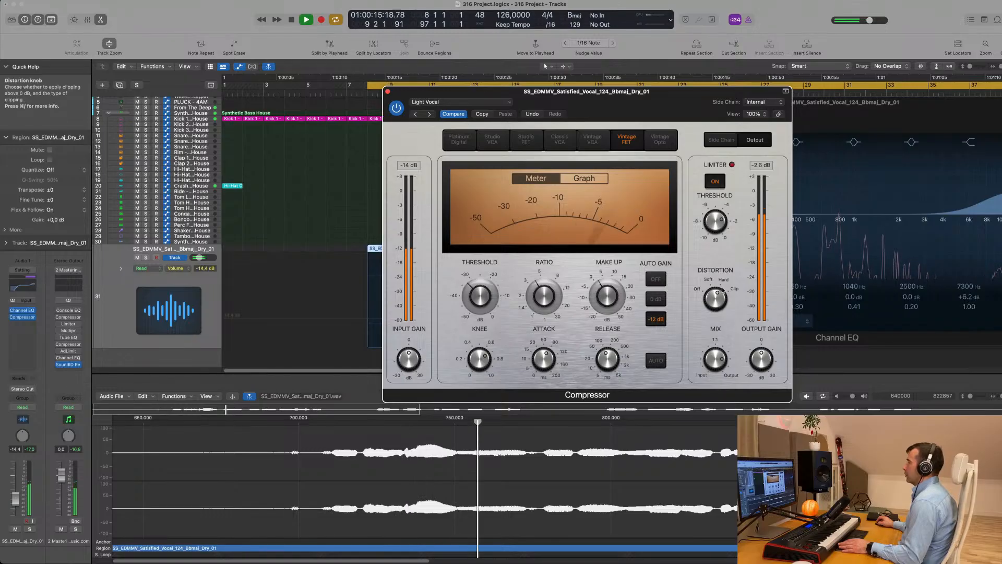
mouse_move(720, 358)
mouse_down()
mouse_move(723, 335)
mouse_move(724, 408)
mouse_move(721, 364)
mouse_up()
key(space)
key(space)
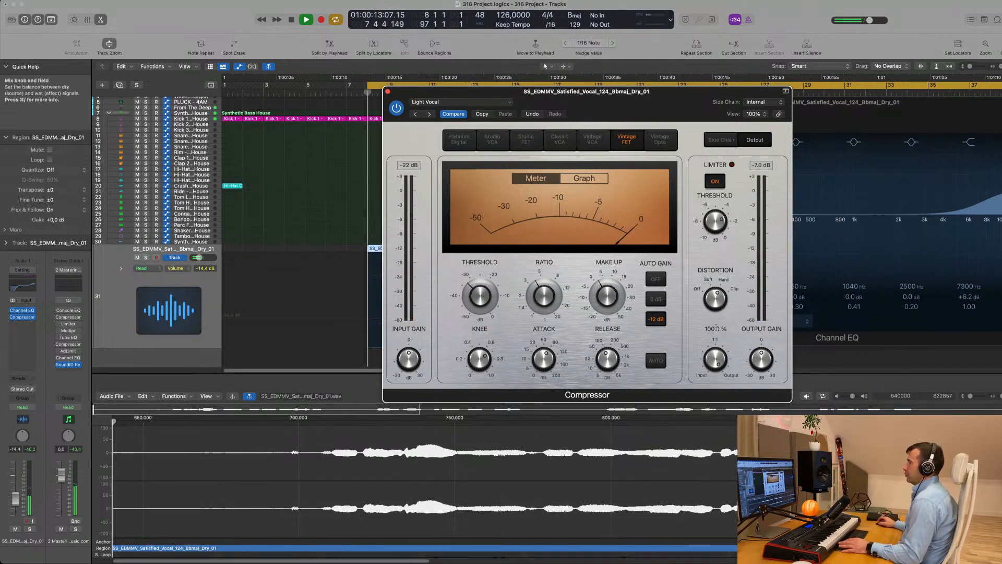
drag(656, 110, 649, 134)
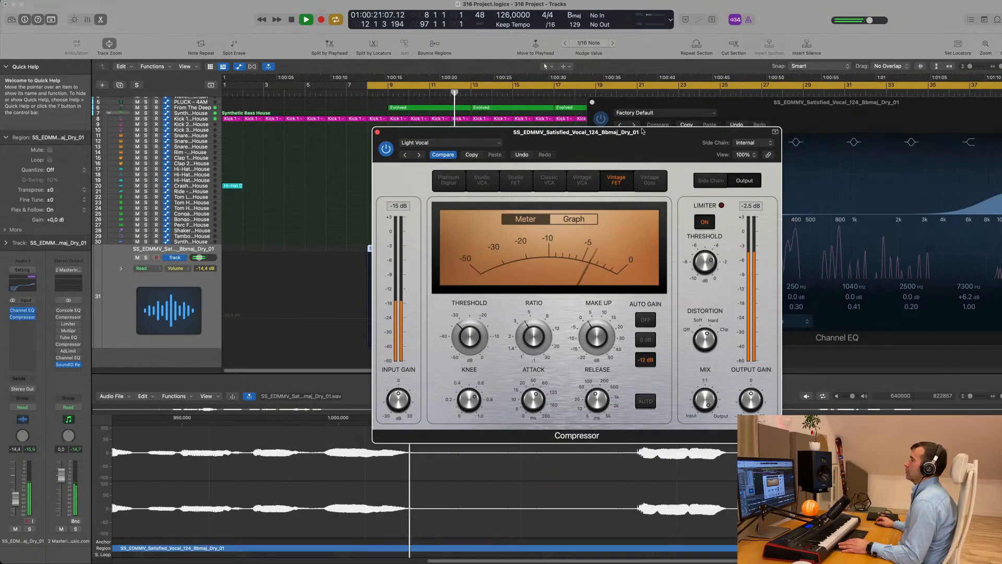
click(646, 401)
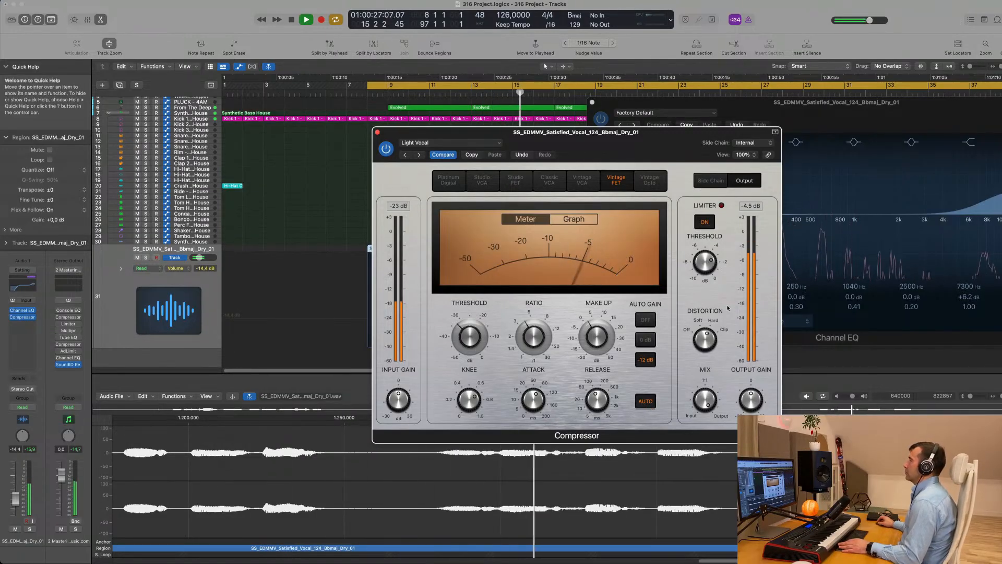
drag(630, 143, 773, 151)
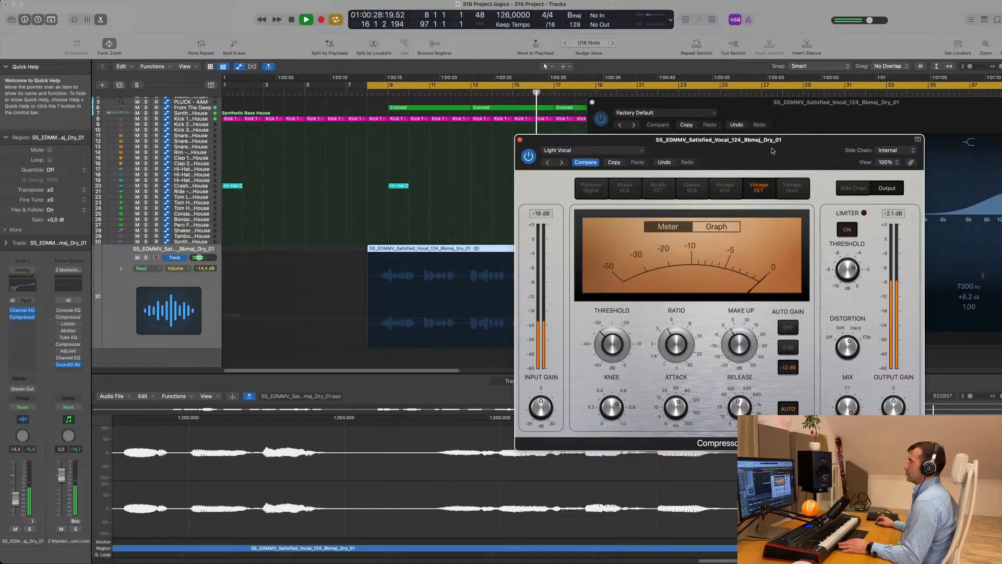
click(520, 140)
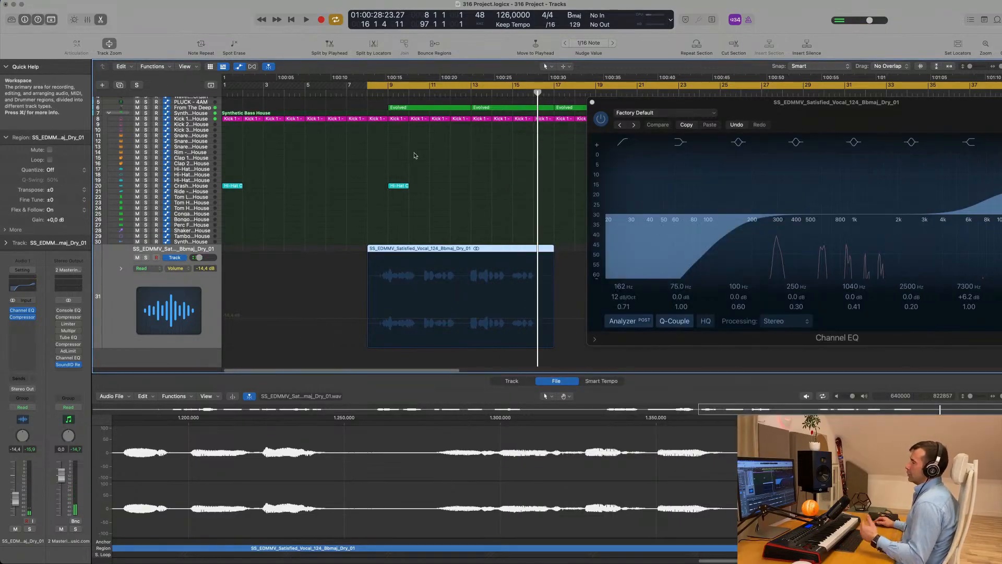
Add a send from the vocal track to Bus 6
key(space)
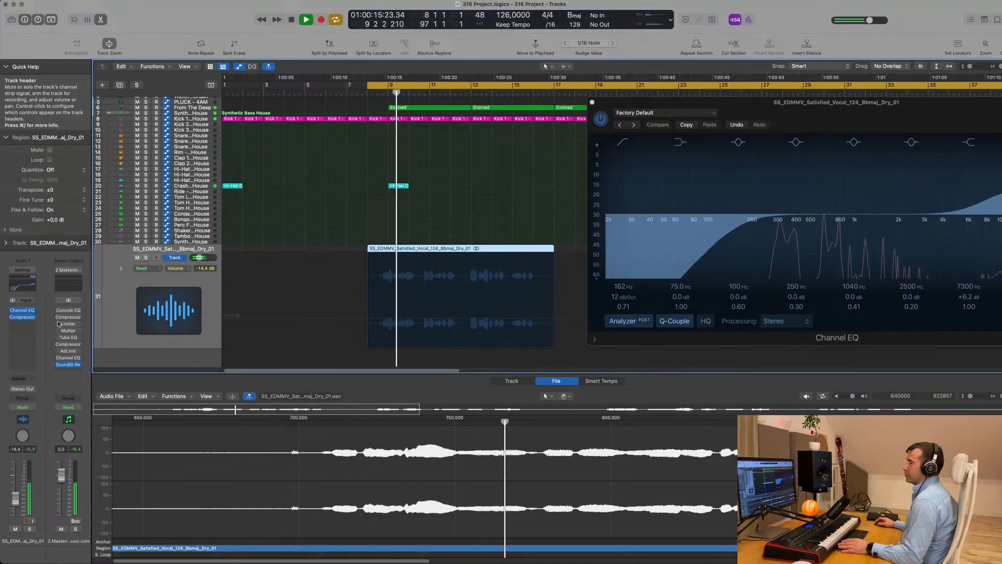
click(22, 383)
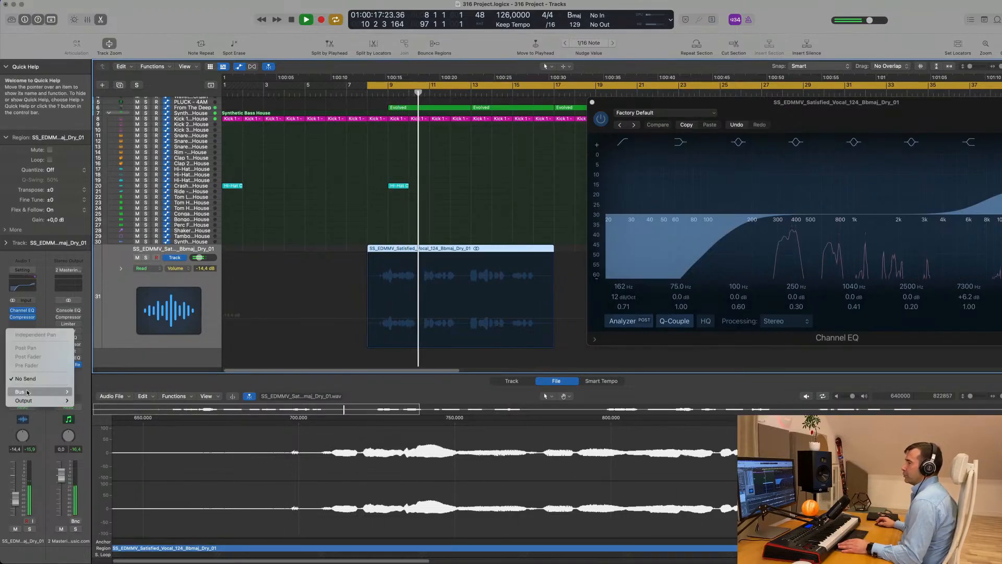
mouse_move(28, 393)
click(84, 261)
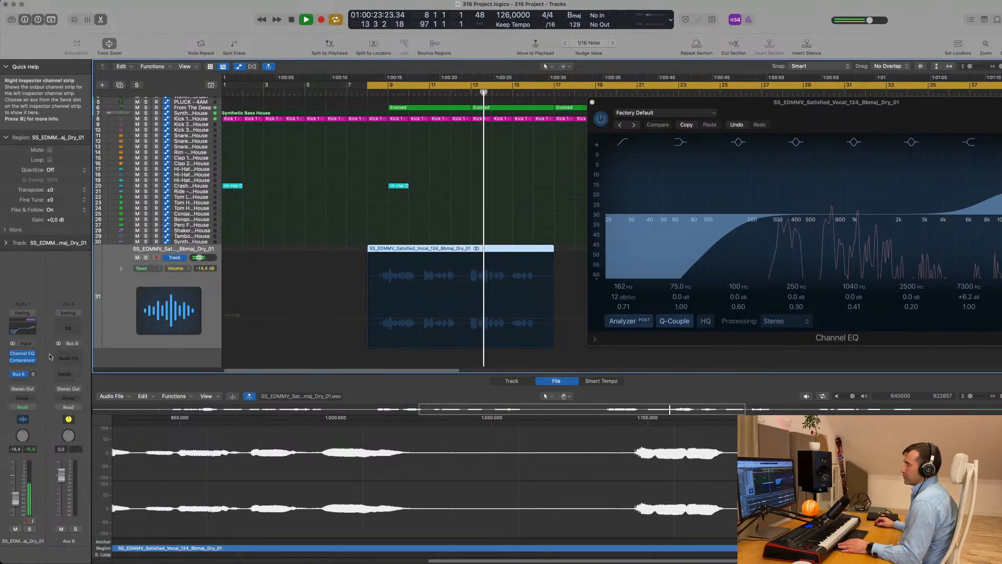
Insert a stereo Echo delay on the Aux 6 channel
click(72, 356)
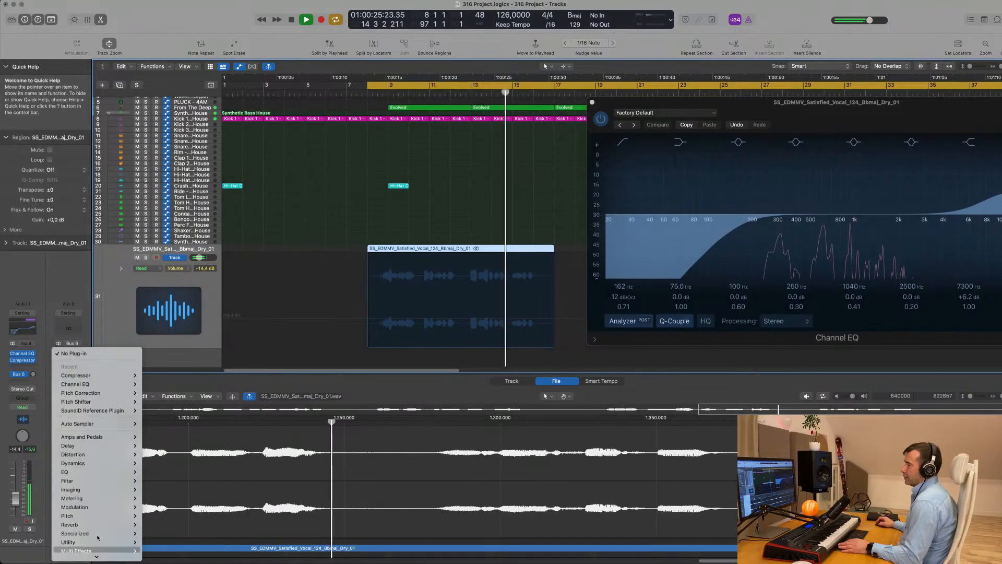
mouse_move(109, 450)
mouse_move(198, 417)
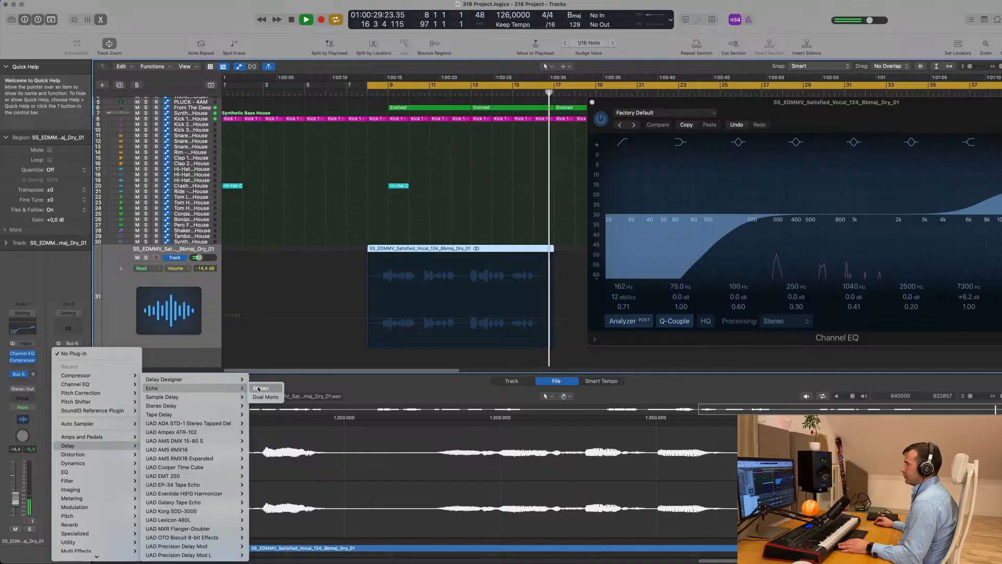
click(255, 390)
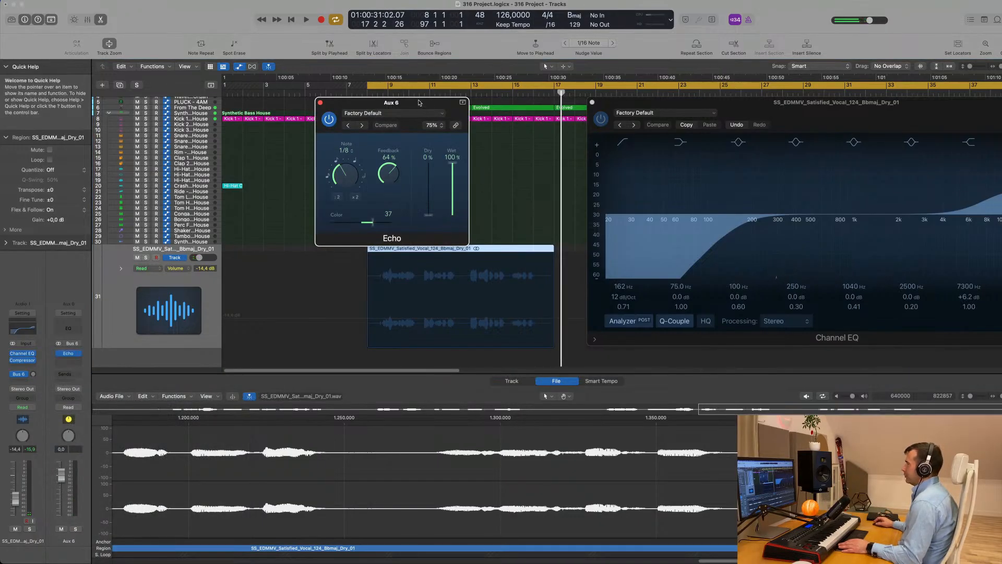
Raise the vocal's Bus 6 send level while auditioning the echo
drag(419, 103, 574, 128)
key(space)
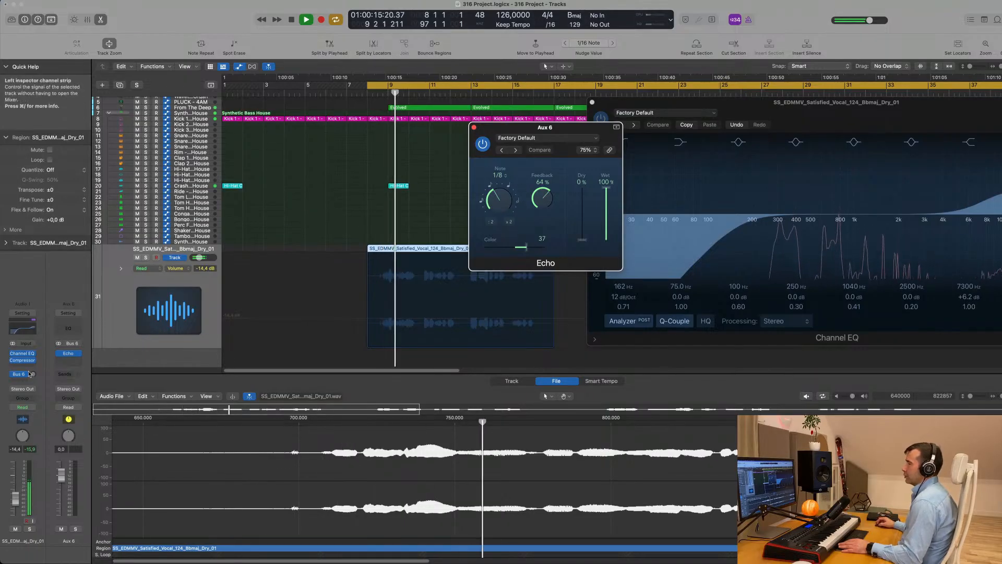
key(space)
key(space)
drag(33, 374, 33, 371)
key(space)
key(space)
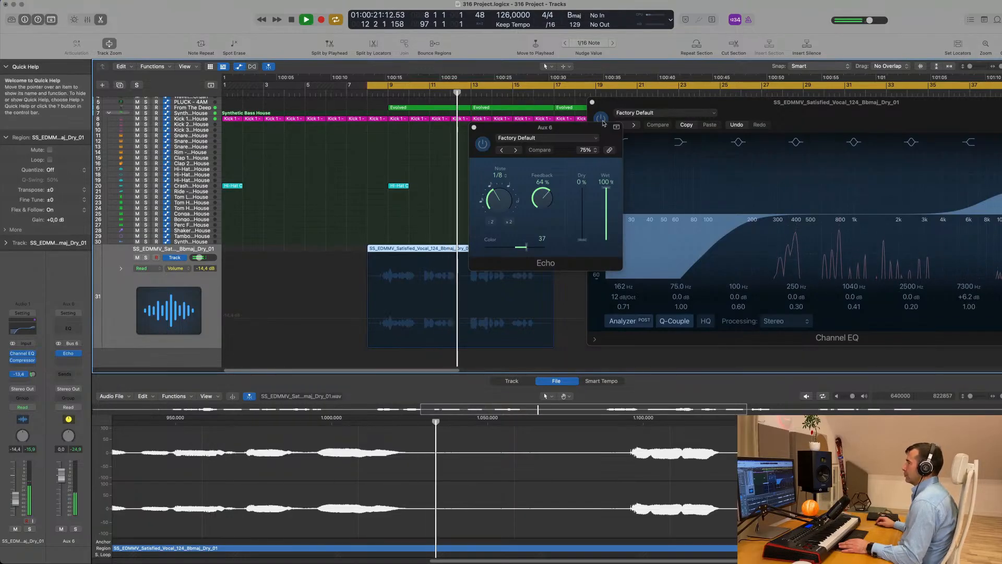
Raise the Echo's Color from 22 to 42, lower Feedback to 63%, and close the Echo
drag(574, 129, 619, 136)
drag(566, 255, 537, 258)
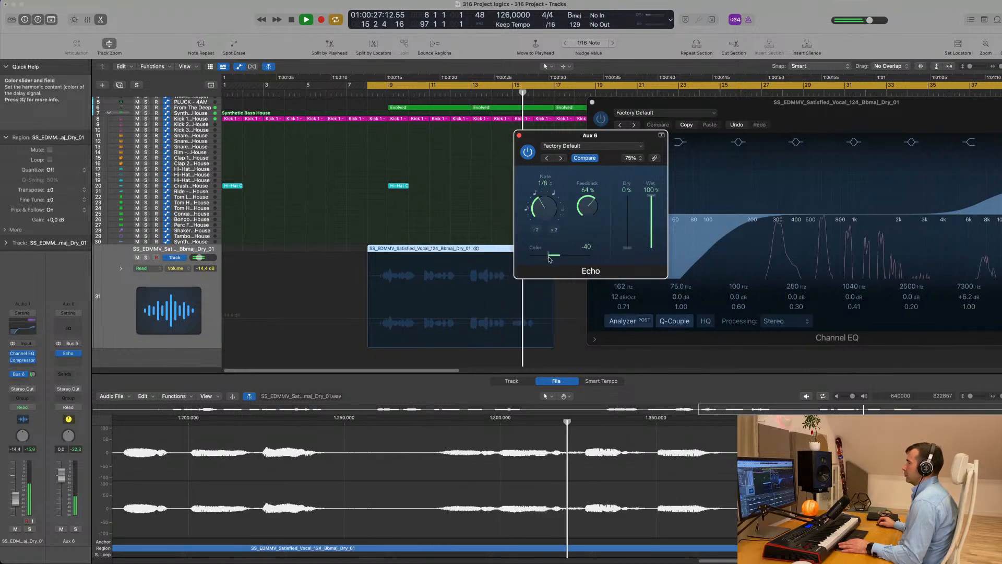
drag(568, 260, 571, 259)
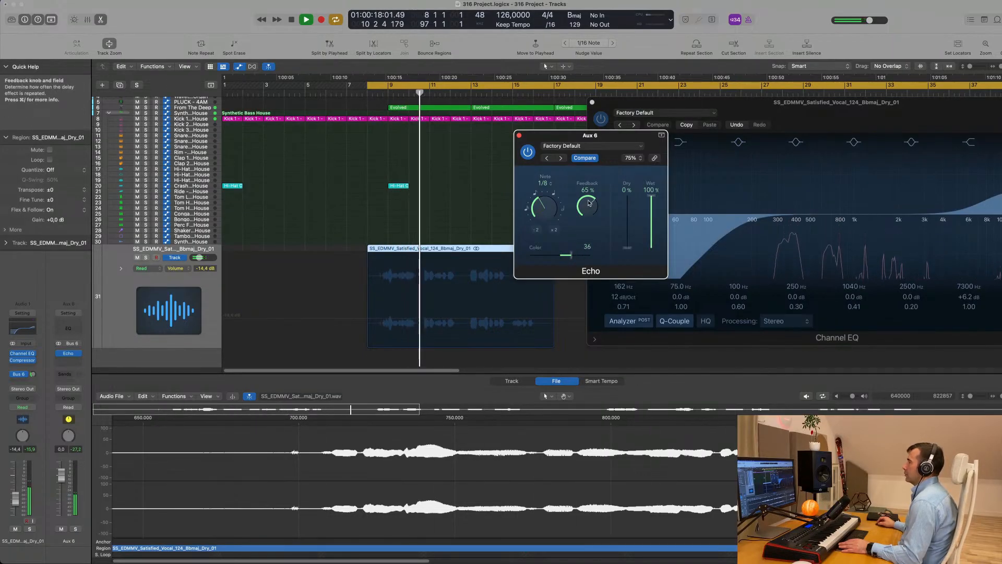
drag(617, 136, 566, 137)
drag(538, 207, 538, 211)
click(466, 136)
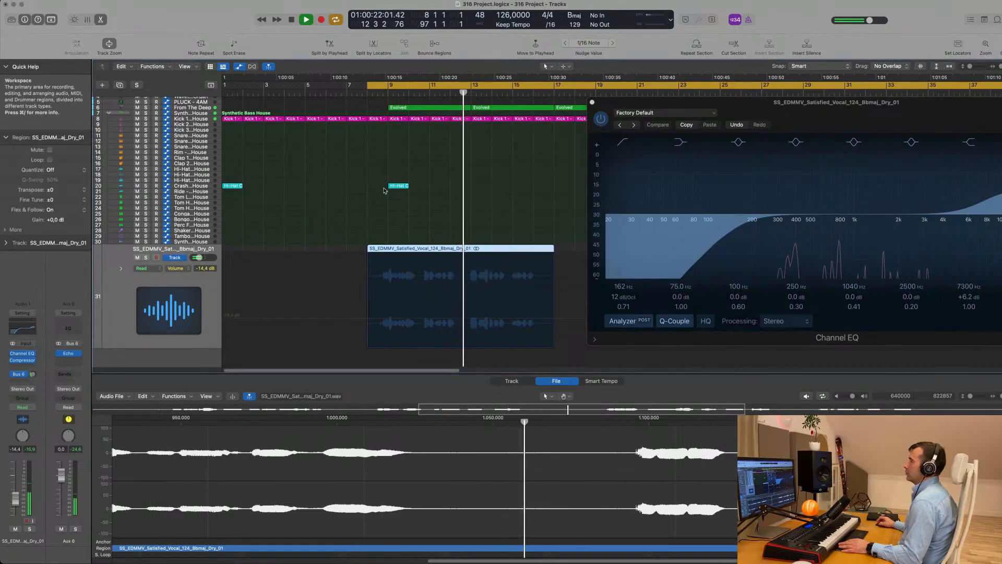
Reselect the vocal region and stop playback
click(374, 195)
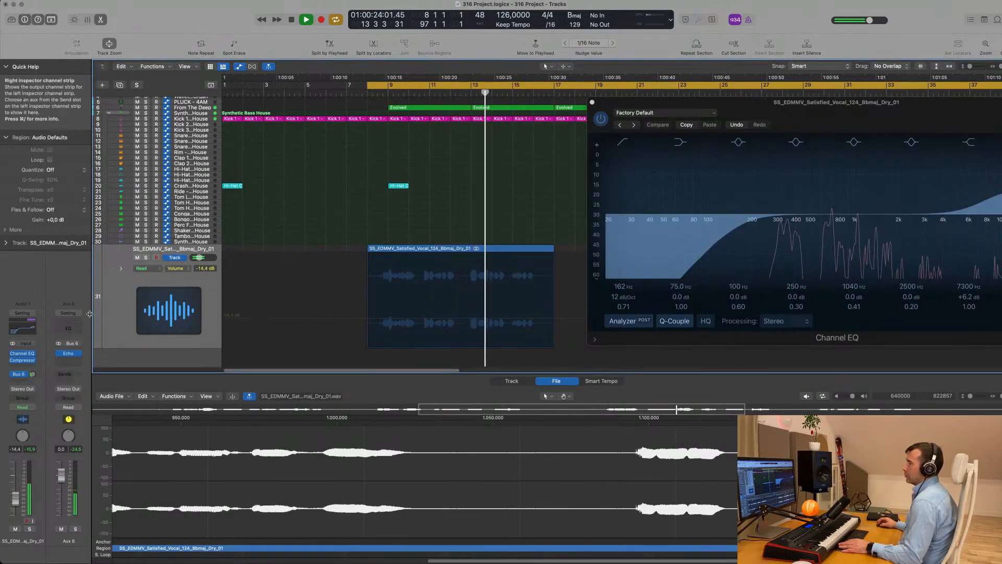
click(110, 312)
key(space)
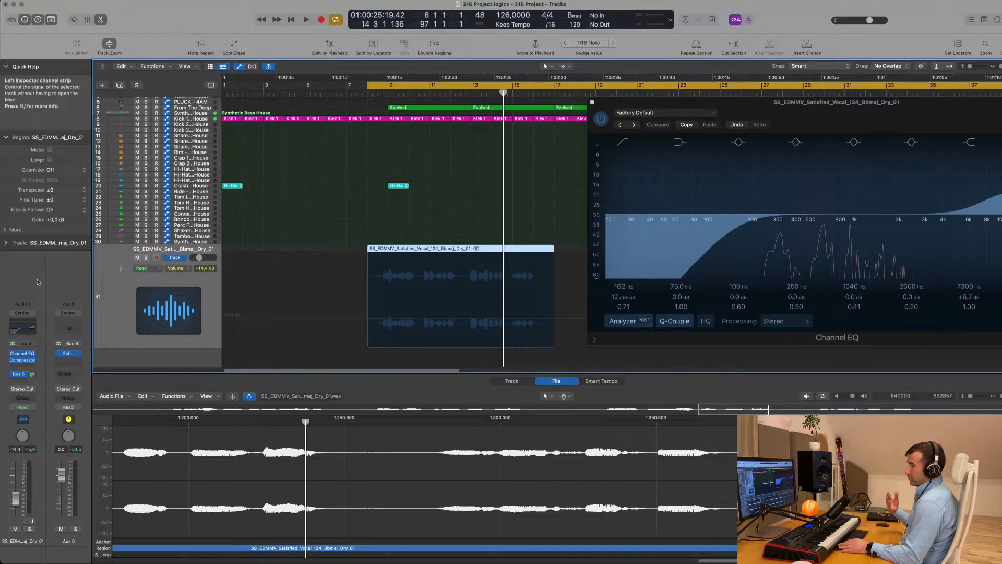
Add a second vocal send to a new Bus 7 return
key(shift+space)
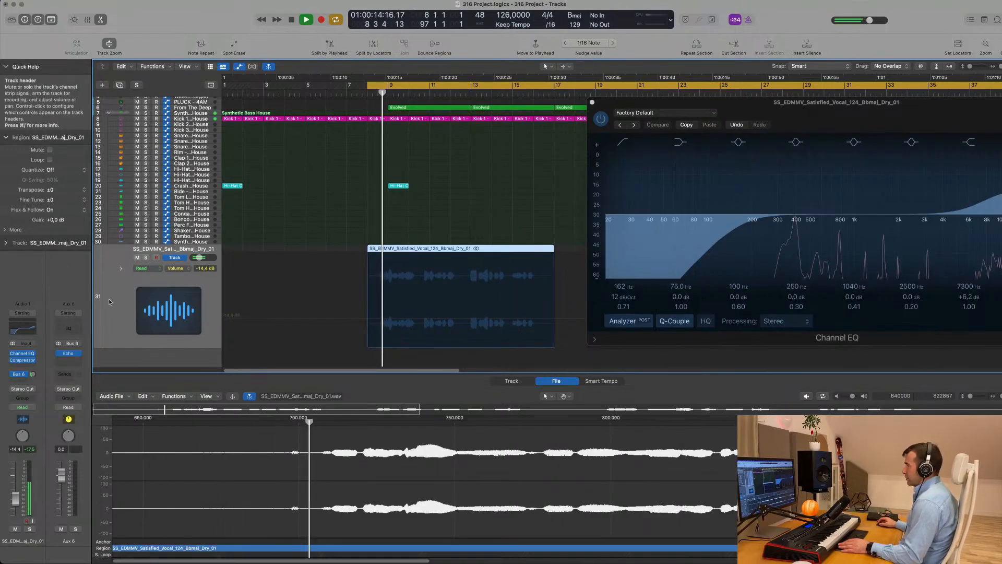
click(20, 374)
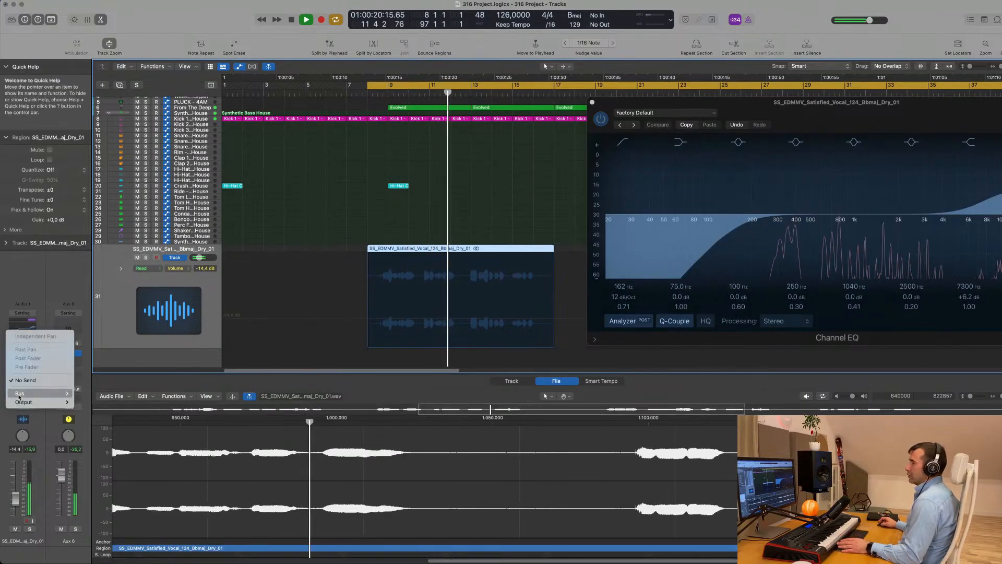
mouse_move(21, 395)
click(99, 270)
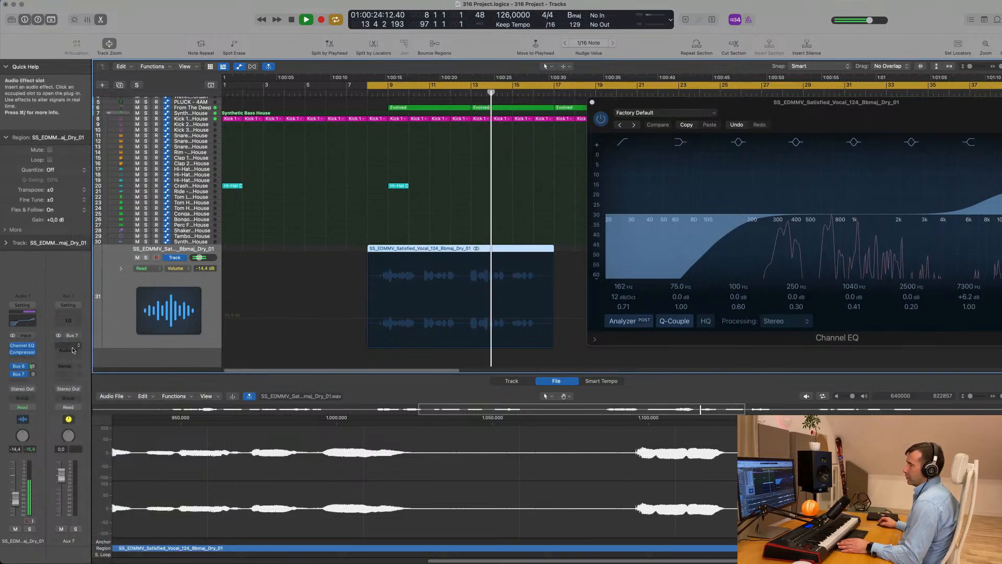
Insert a stereo SilverVerb on Aux 7 and load its grandiose preset
click(70, 351)
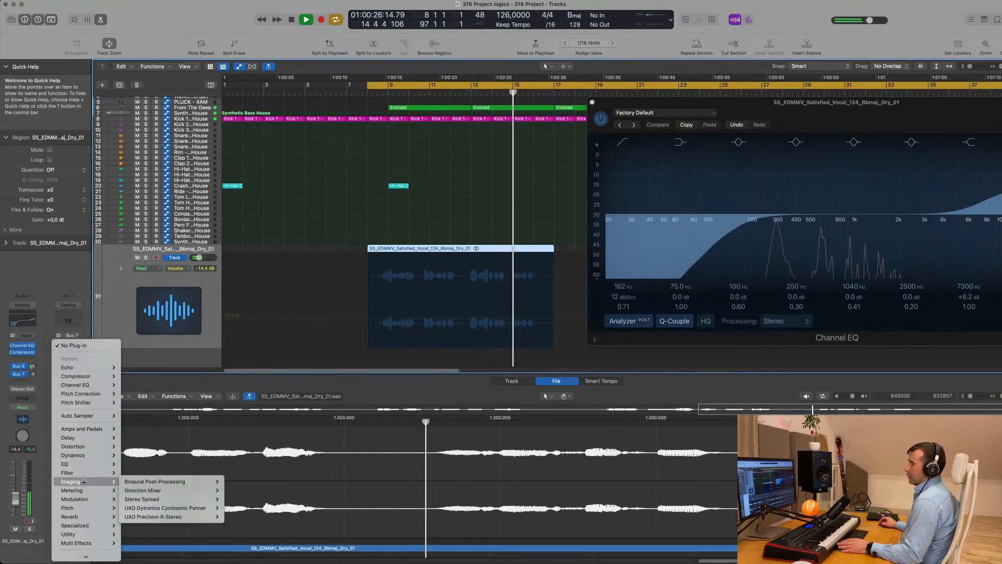
mouse_move(85, 459)
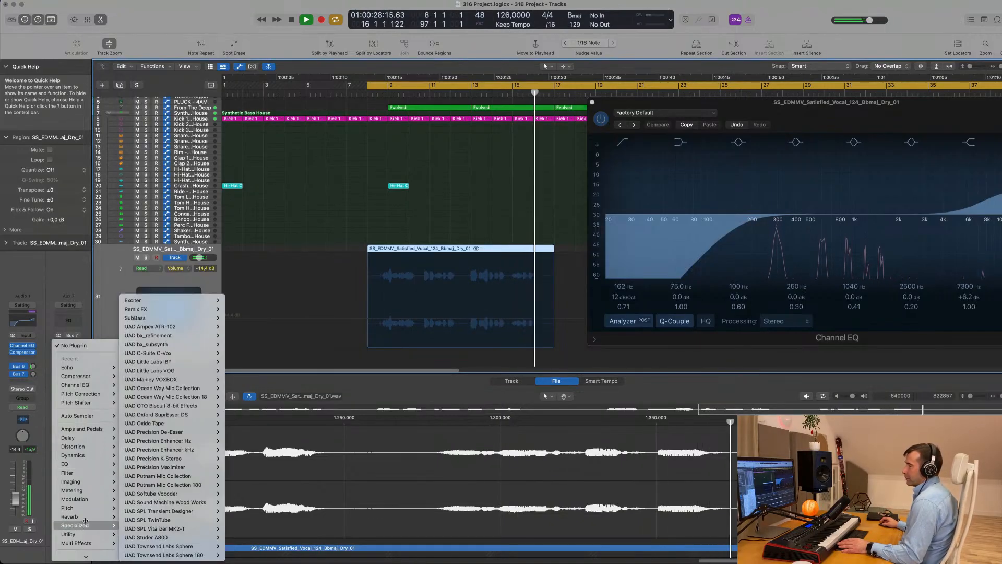
mouse_move(85, 518)
mouse_move(172, 423)
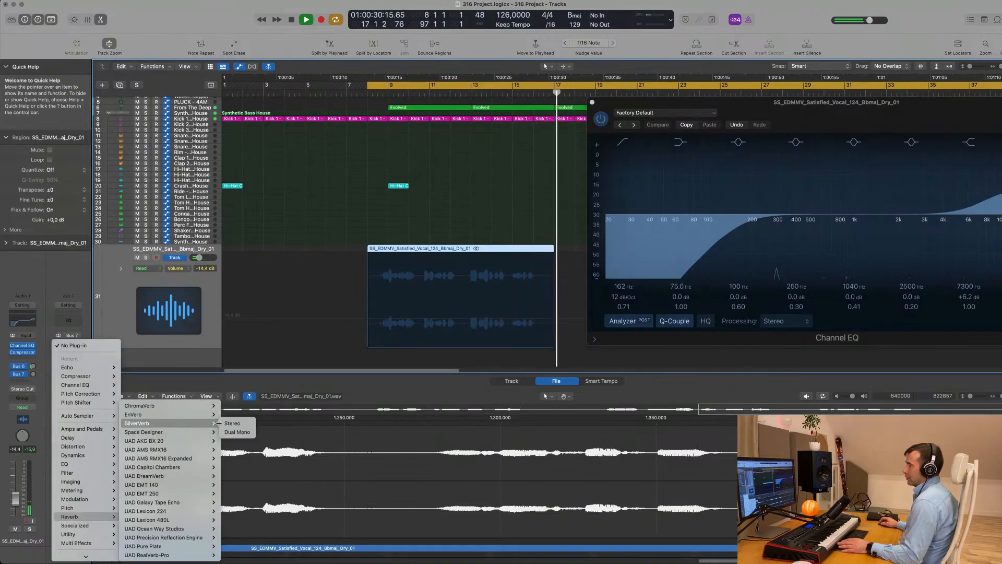
click(228, 423)
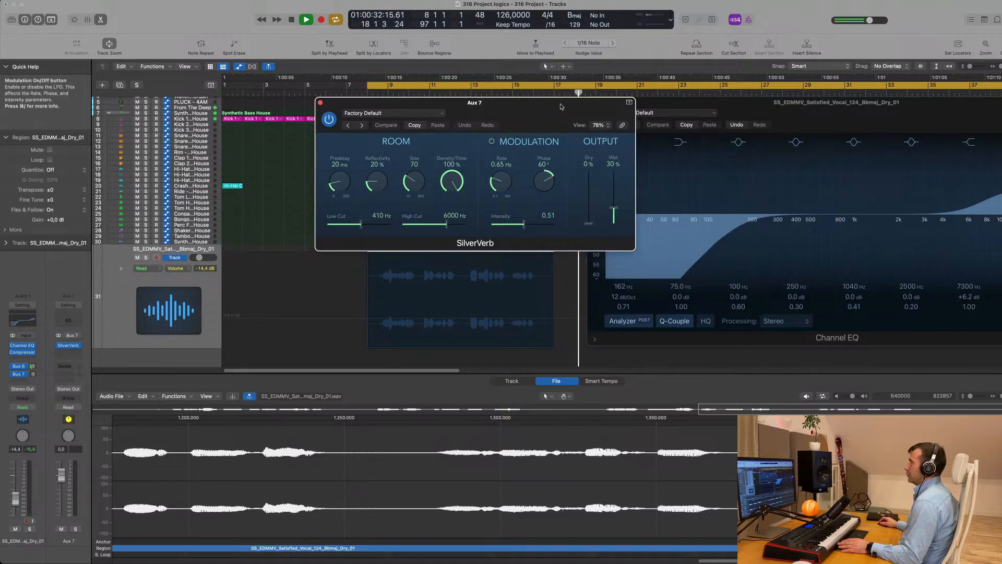
drag(561, 106, 466, 117)
click(397, 117)
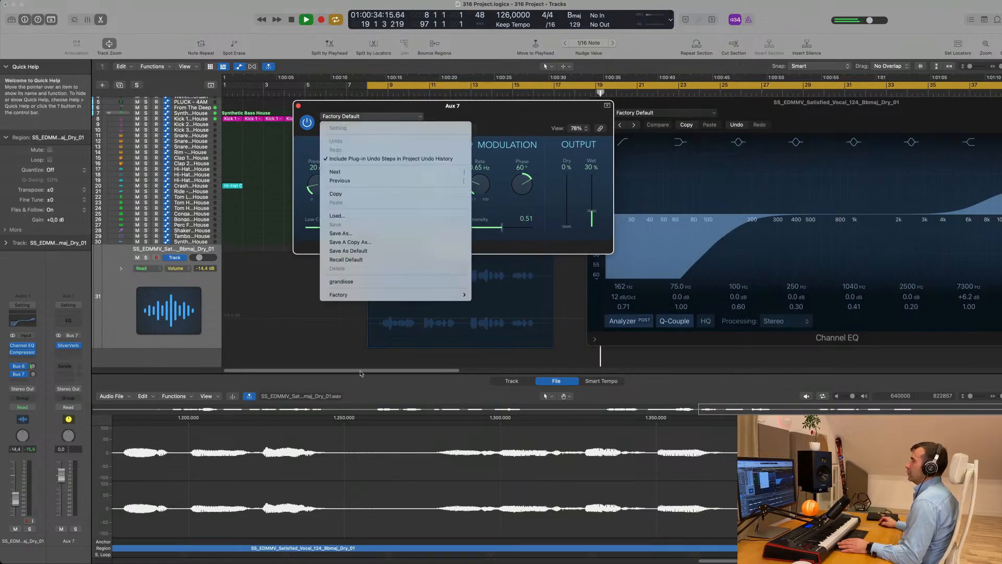
click(372, 286)
drag(538, 116, 626, 116)
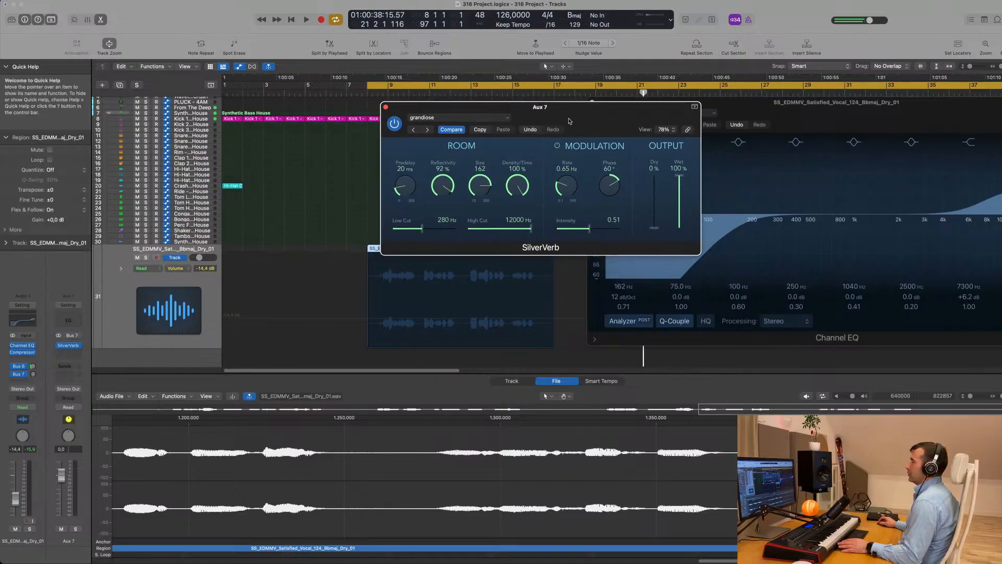
key(space)
key(space)
Set the vocal's Bus 7 send to -17.6 and Bus 6 send to -11.0
click(43, 381)
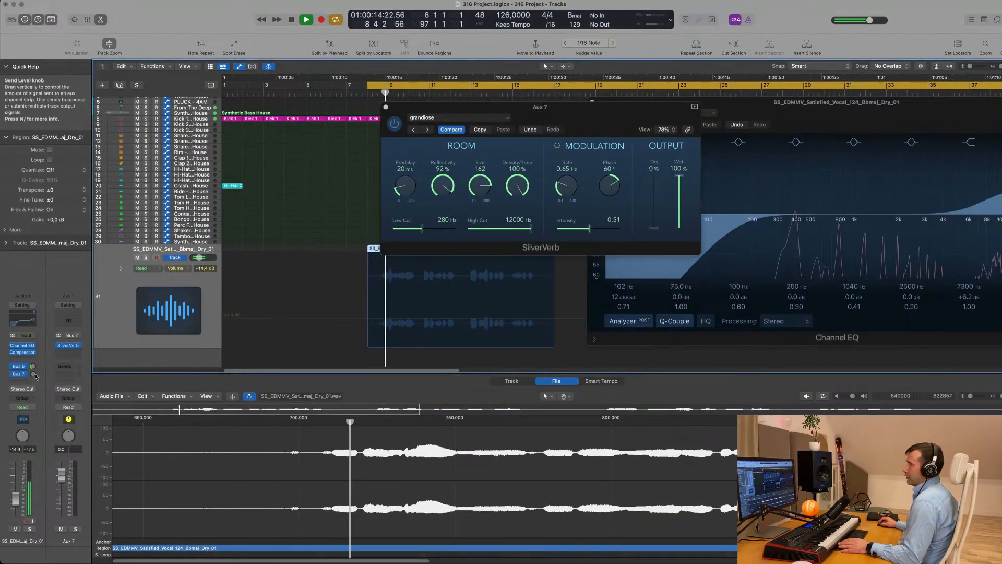
drag(32, 374, 32, 372)
drag(33, 380, 35, 380)
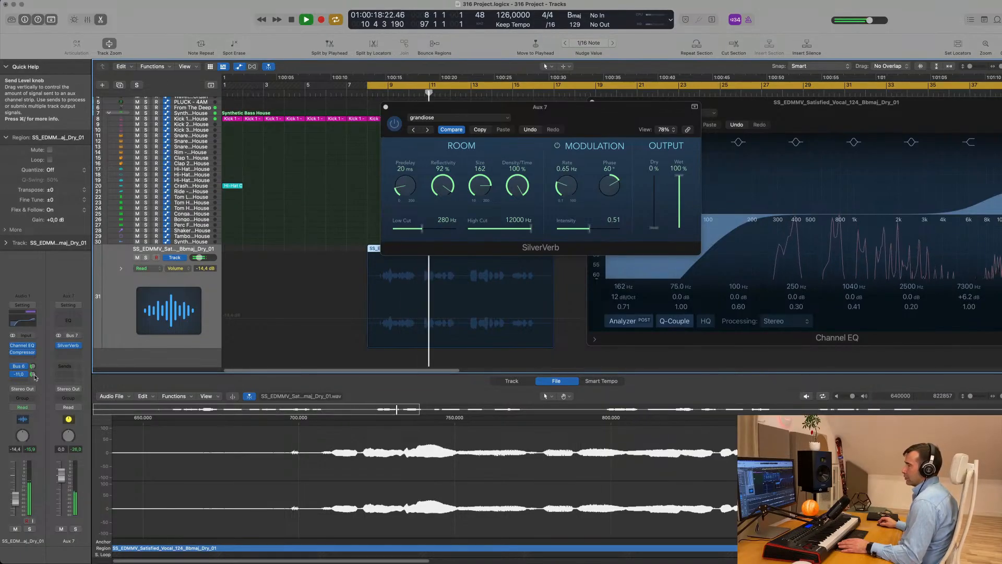
Insert a Channel EQ after SilverVerb on Aux 7 with a 4040 Hz -1.1 dB dip and 3040 Hz low-pass
click(69, 317)
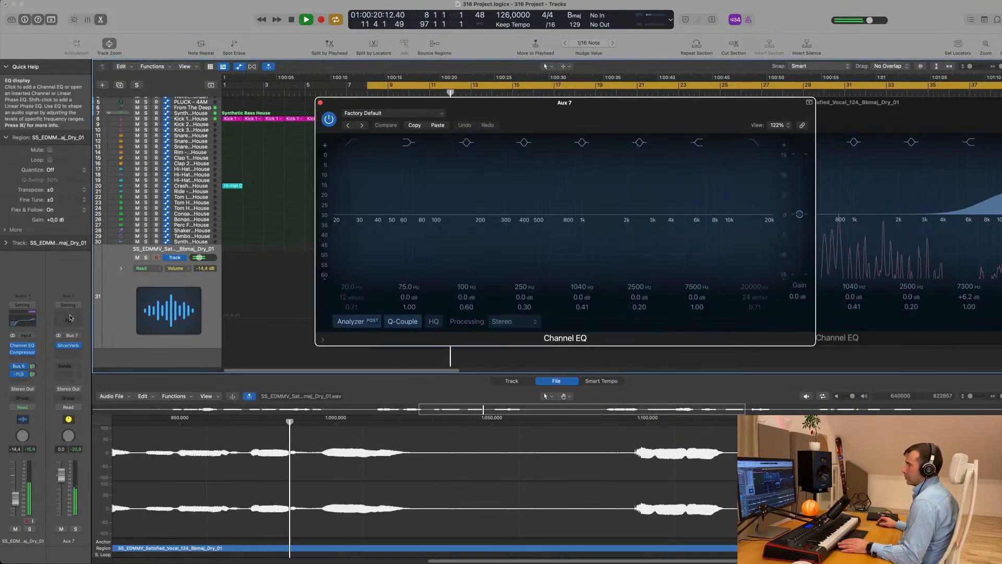
drag(709, 180, 672, 184)
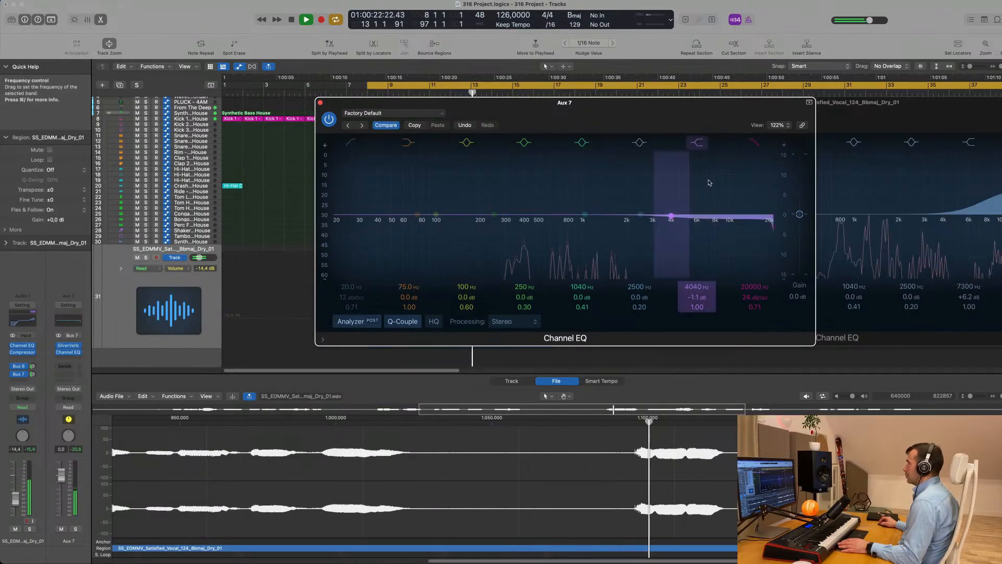
click(754, 147)
drag(769, 214, 654, 225)
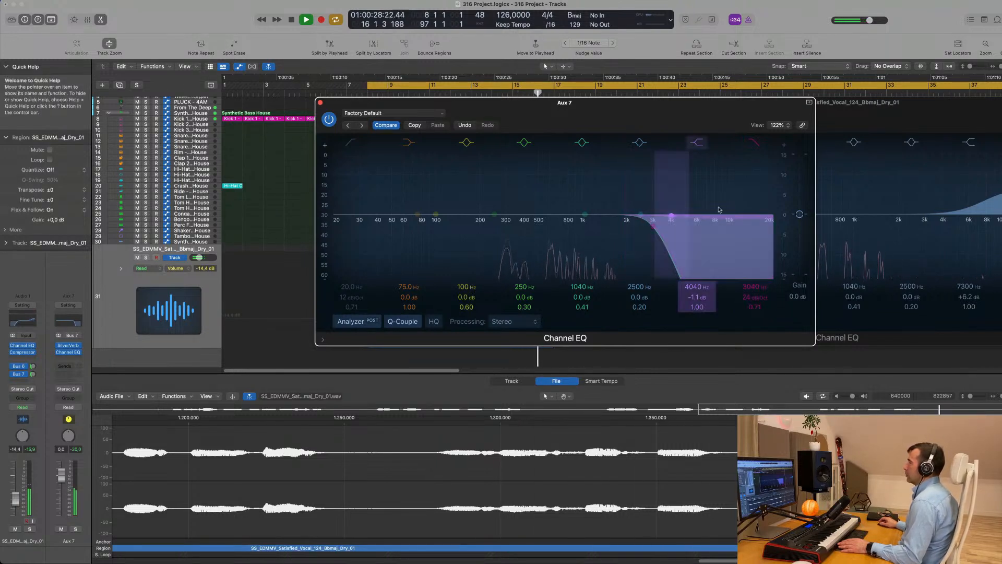
key(space)
Enable the EQ high-pass at 488 Hz, audition the result, and close the SilverVerb window
drag(611, 101, 628, 105)
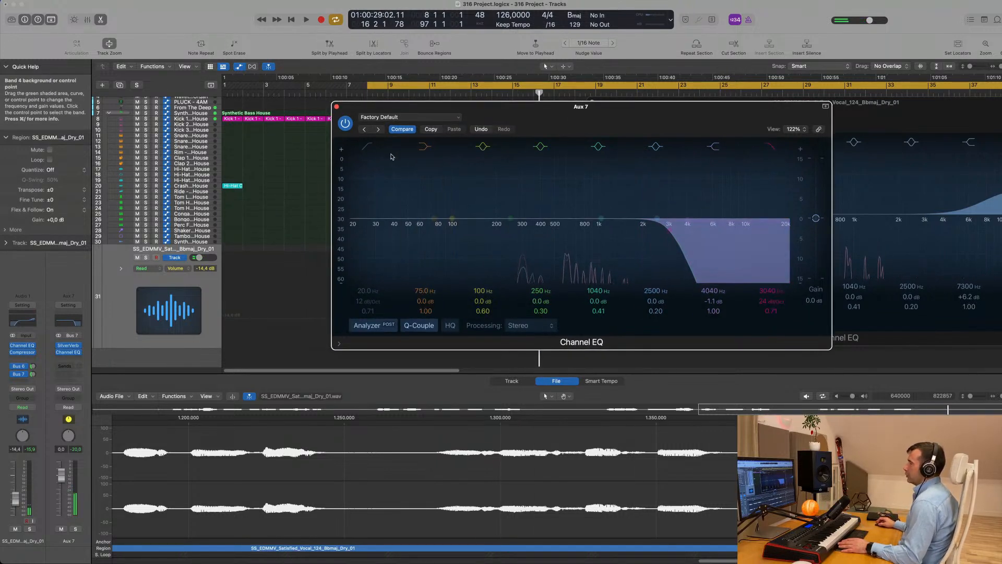
click(368, 146)
drag(368, 219, 557, 175)
key(space)
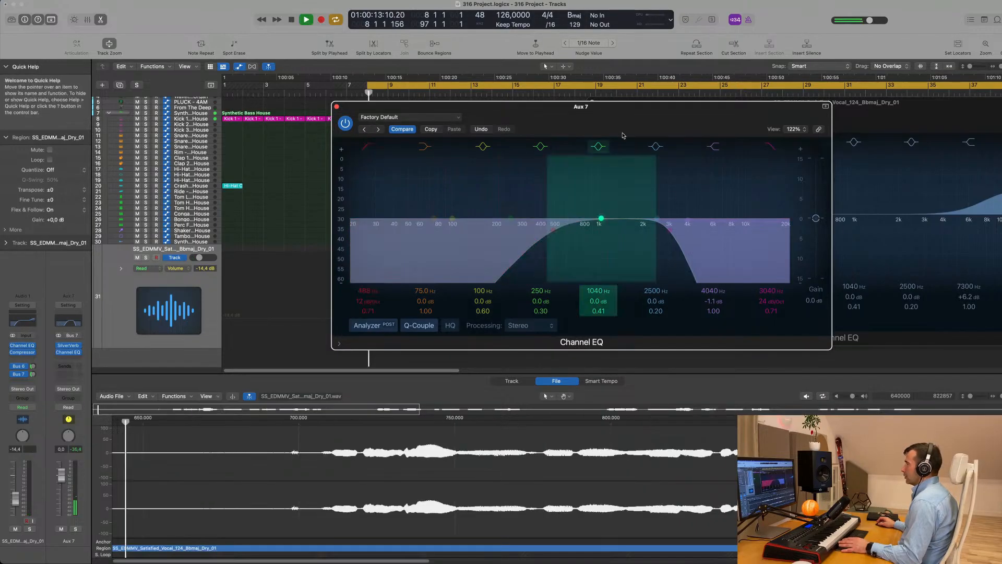
drag(664, 117, 831, 215)
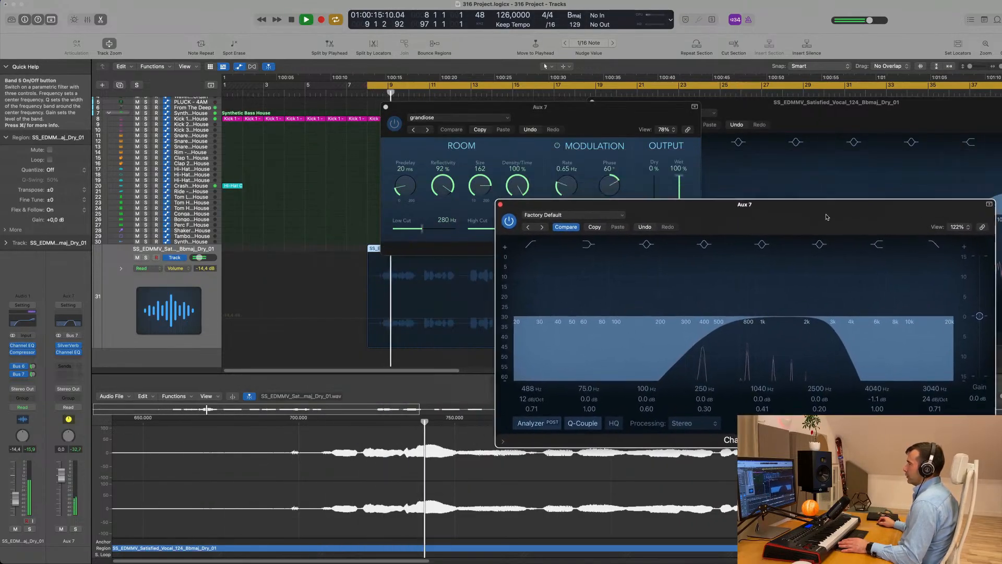
drag(408, 111, 577, 129)
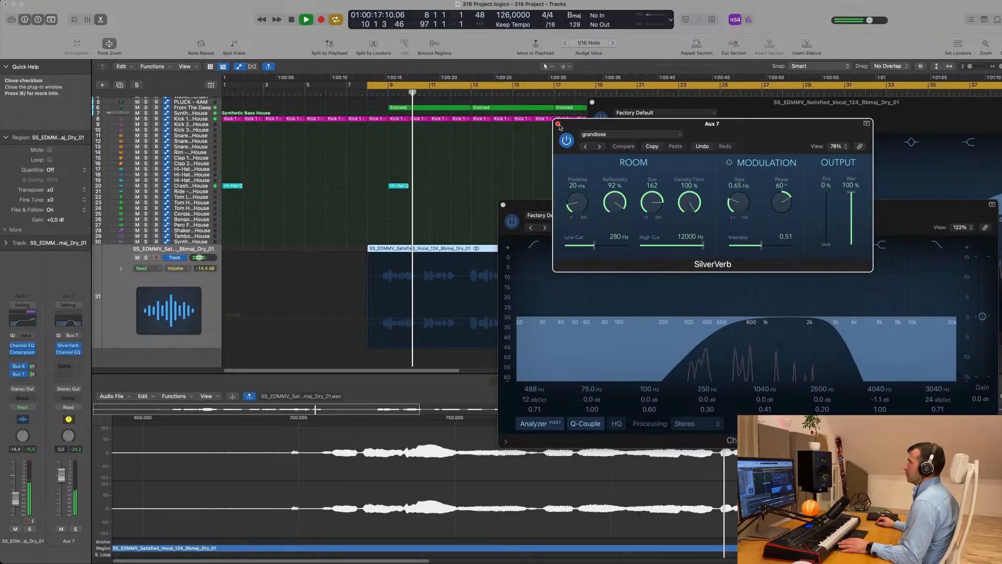
click(558, 124)
drag(798, 216, 854, 143)
key(space)
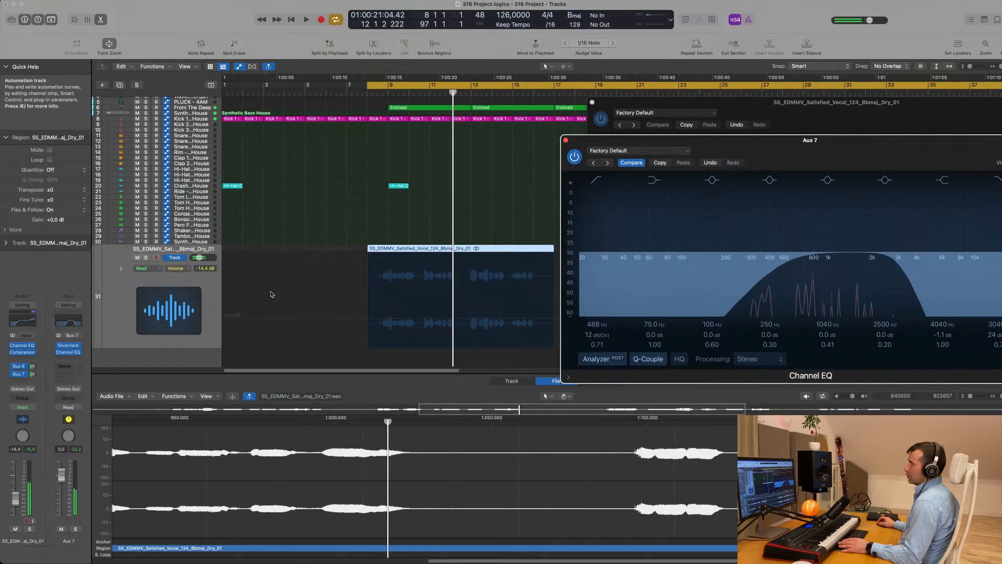
Audition the vocal region from its start, then open the effect list for the slot below Aux 7's Channel EQ
click(207, 288)
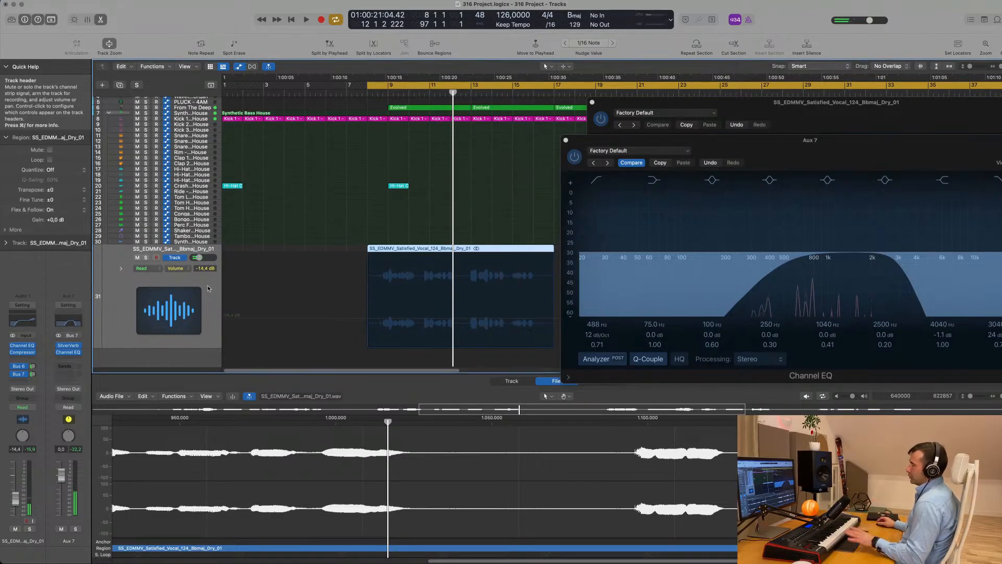
key(shift+space)
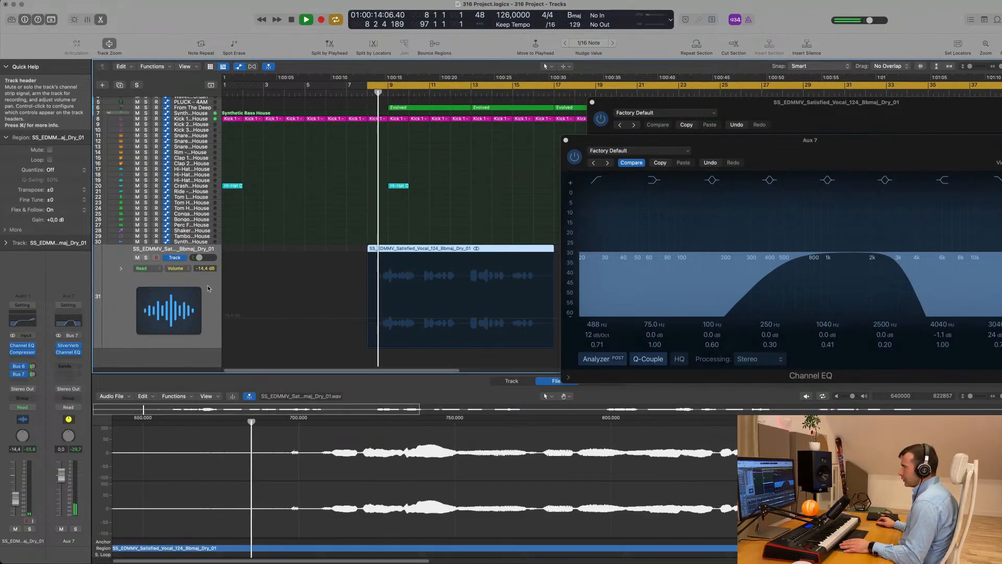
key(space)
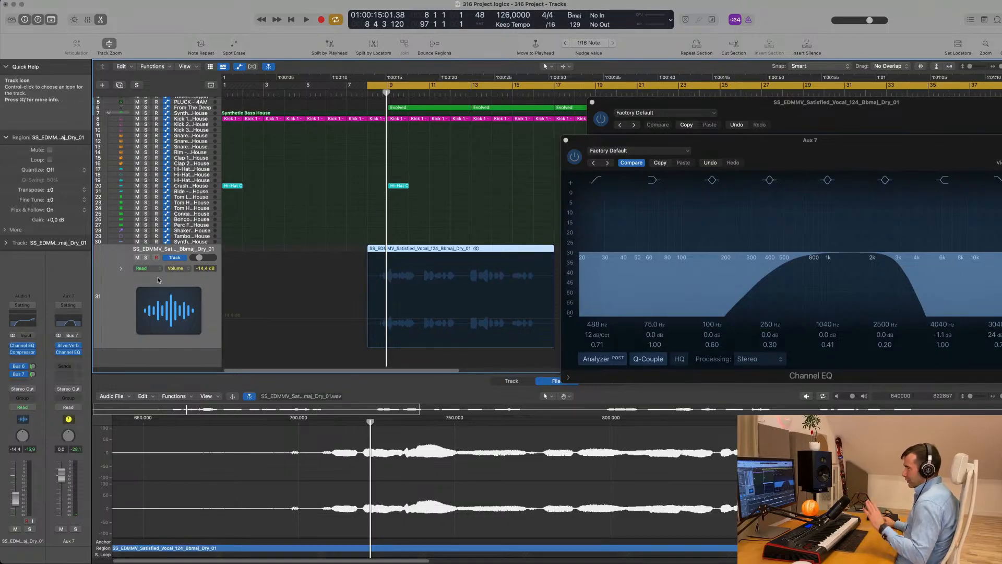
click(68, 358)
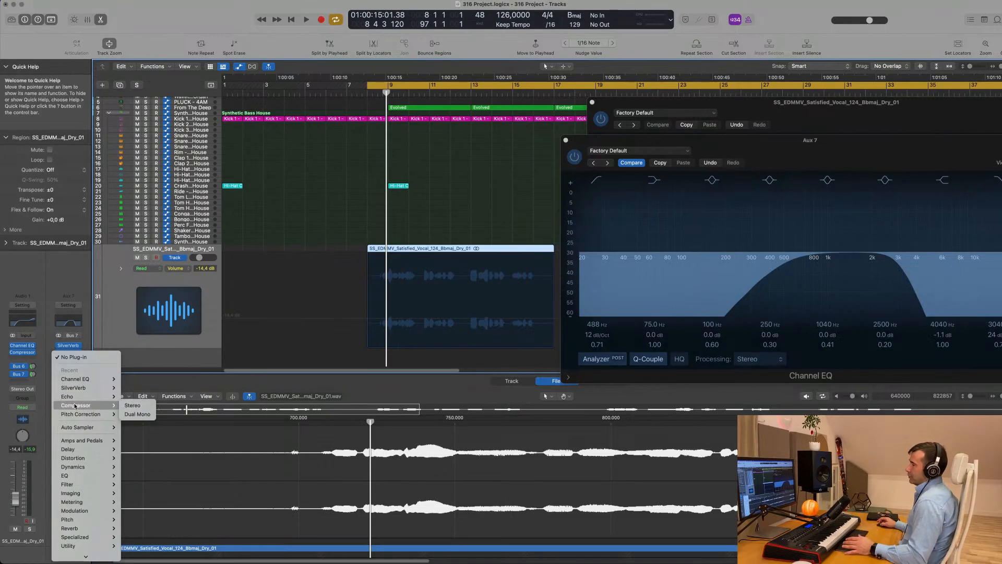
Insert a stereo Compressor on Aux 7 and key its side chain from the vocal track, Audio 1
click(133, 406)
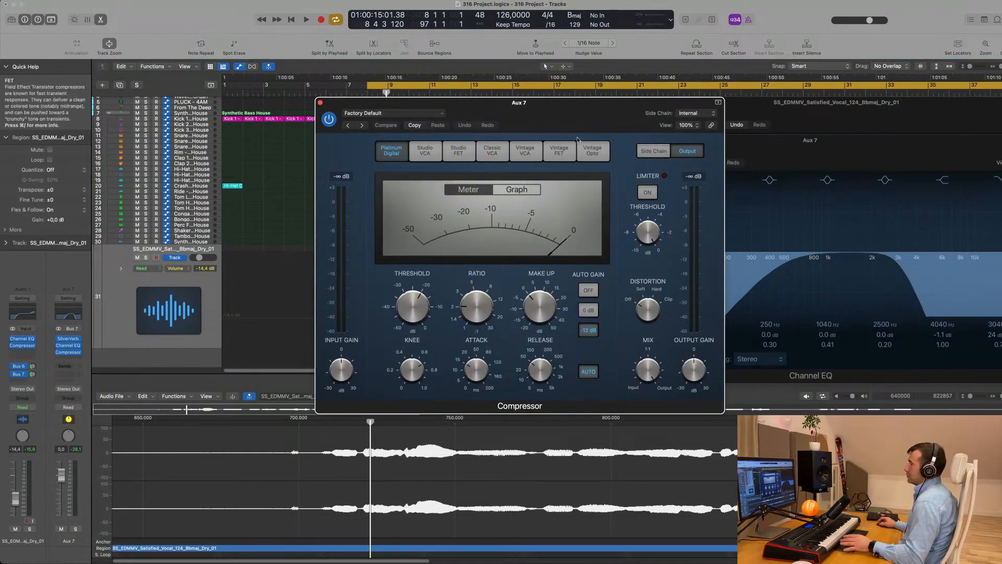
drag(587, 120, 762, 137)
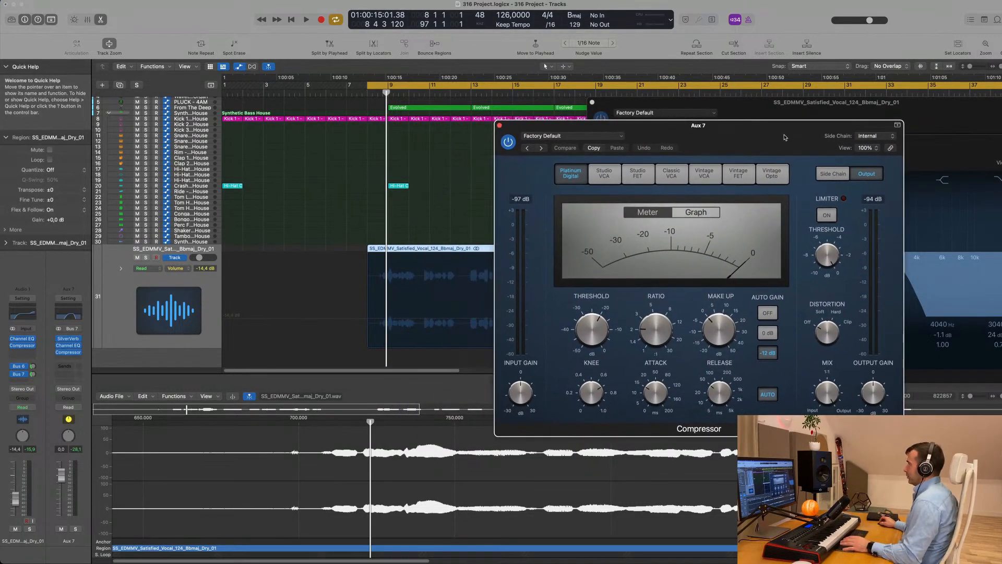
click(880, 138)
mouse_move(876, 153)
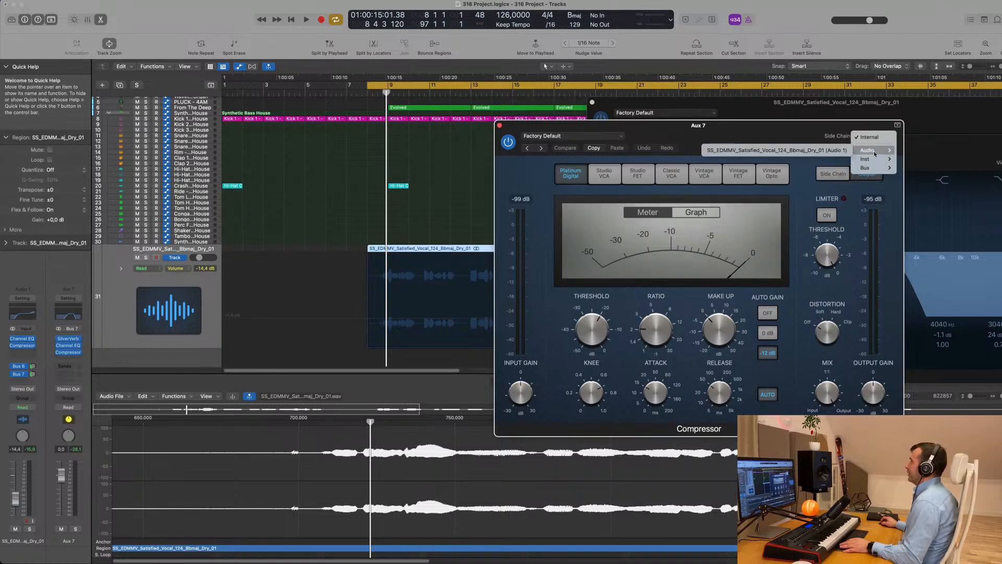
click(767, 132)
drag(766, 132, 798, 134)
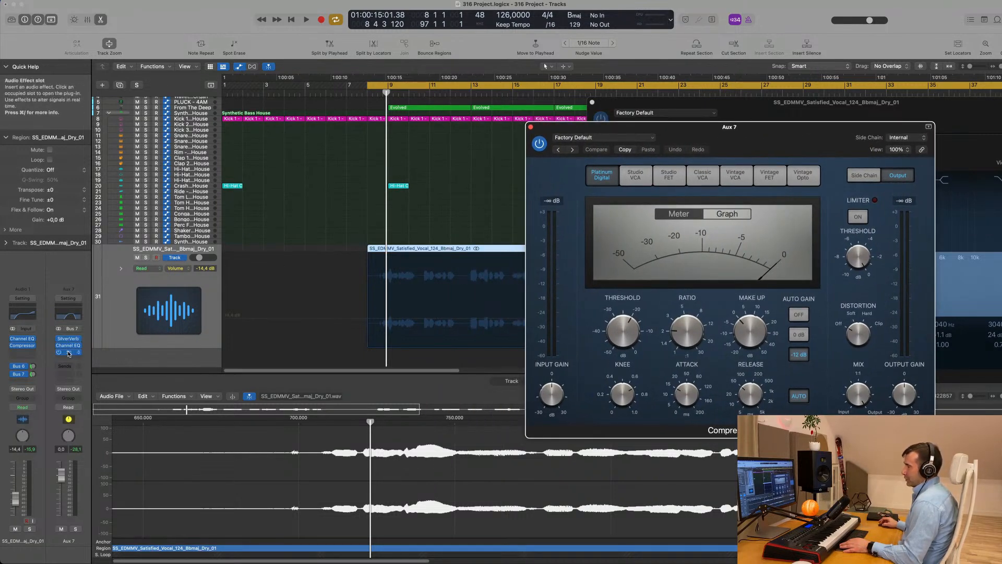
click(905, 138)
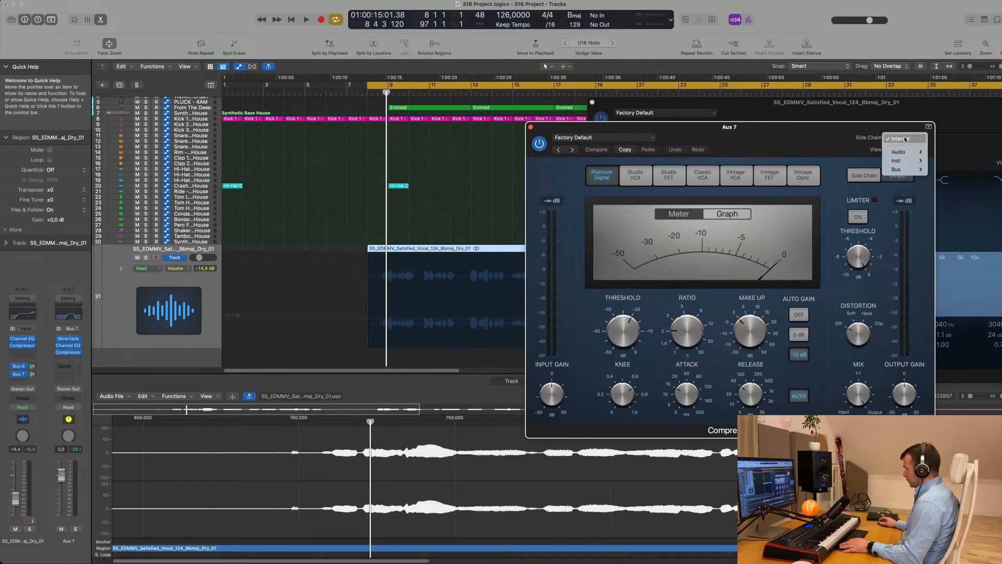
mouse_move(906, 154)
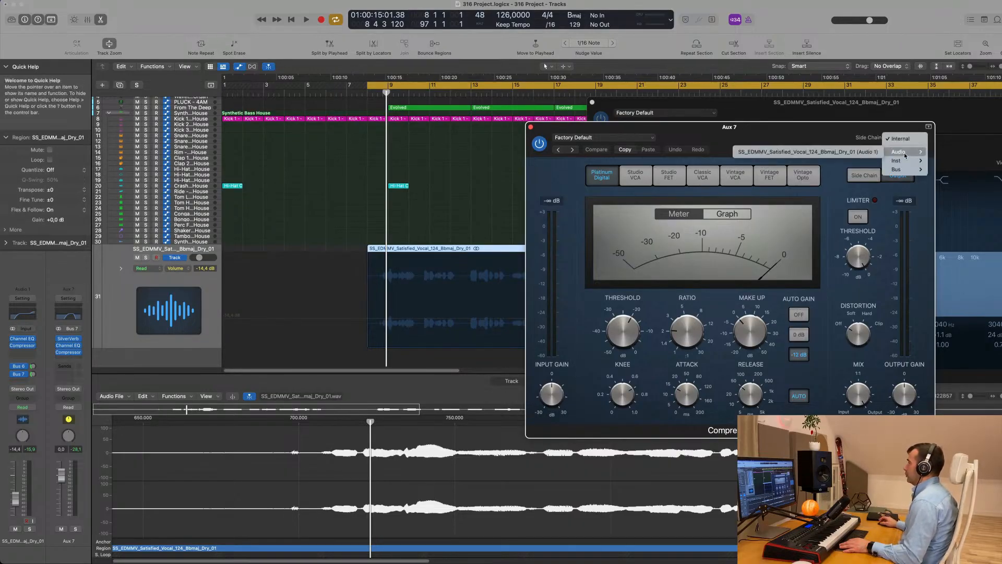
click(840, 152)
drag(841, 155, 788, 144)
Play the cycle while lowering the Aux 7 compressor threshold slightly and lengthening its release
key(space)
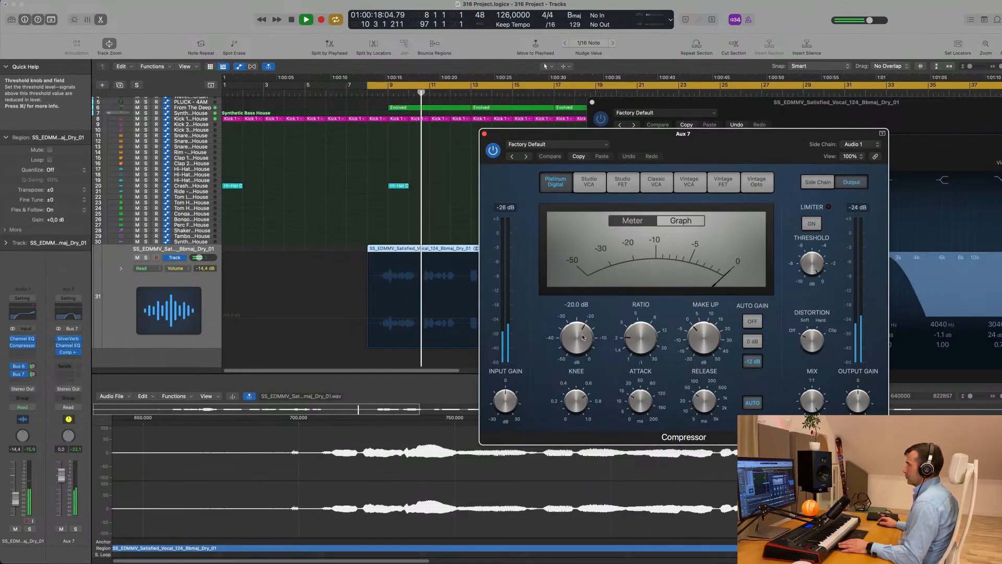
drag(582, 337, 583, 342)
drag(706, 401, 717, 361)
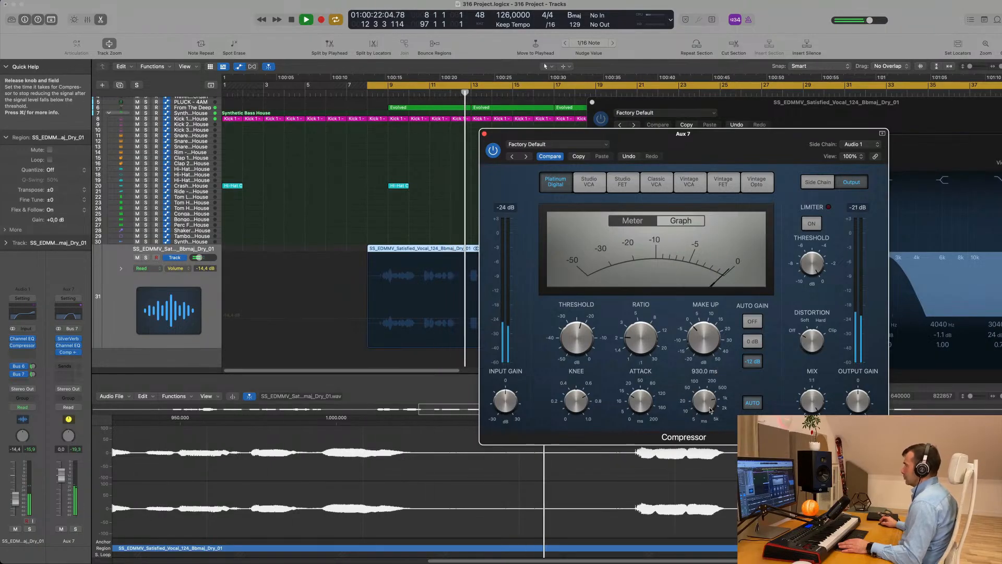
drag(710, 410, 710, 401)
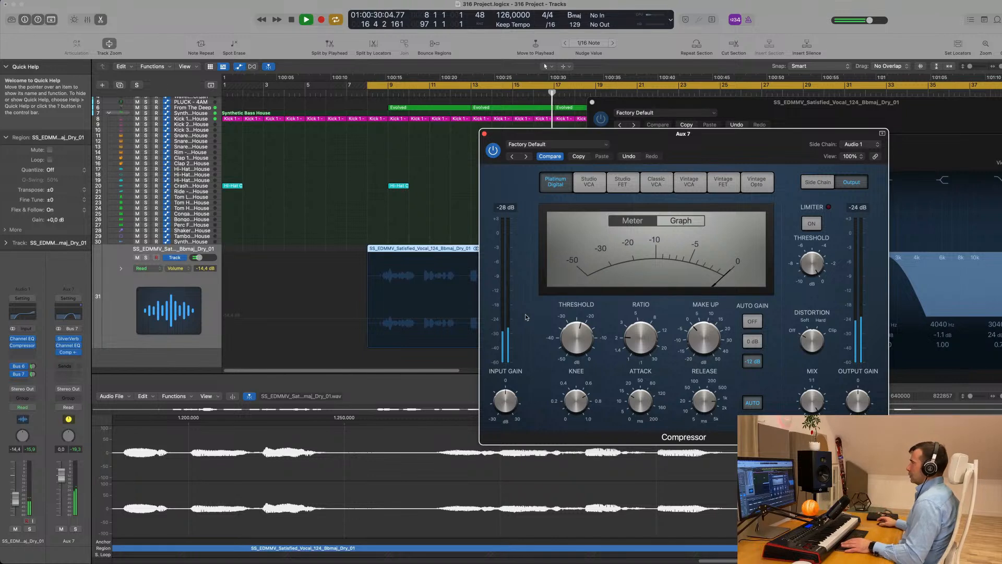
key(space)
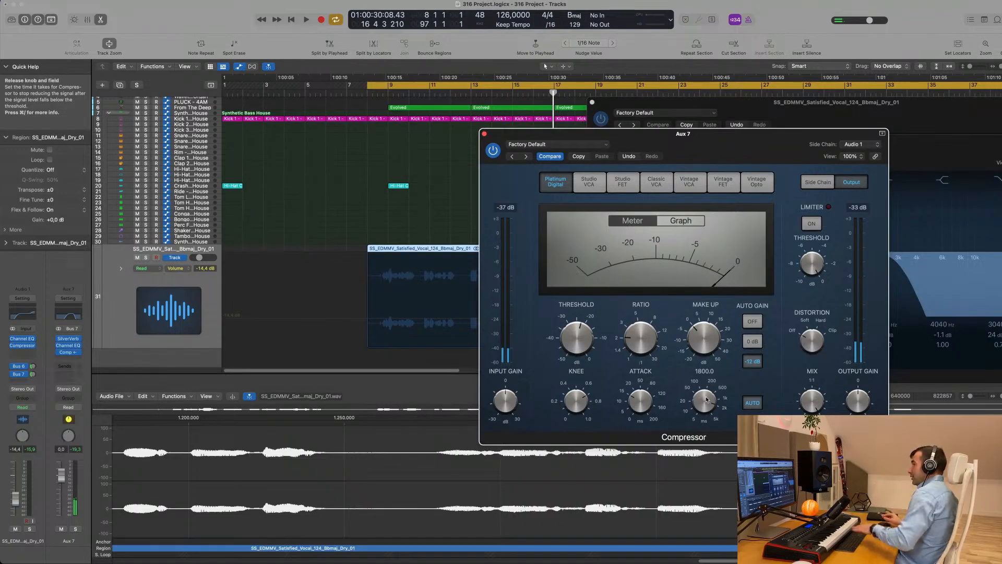
key(space)
mouse_move(756, 146)
mouse_down()
mouse_move(744, 117)
mouse_move(784, 118)
mouse_move(765, 129)
mouse_move(785, 130)
mouse_move(762, 145)
mouse_up()
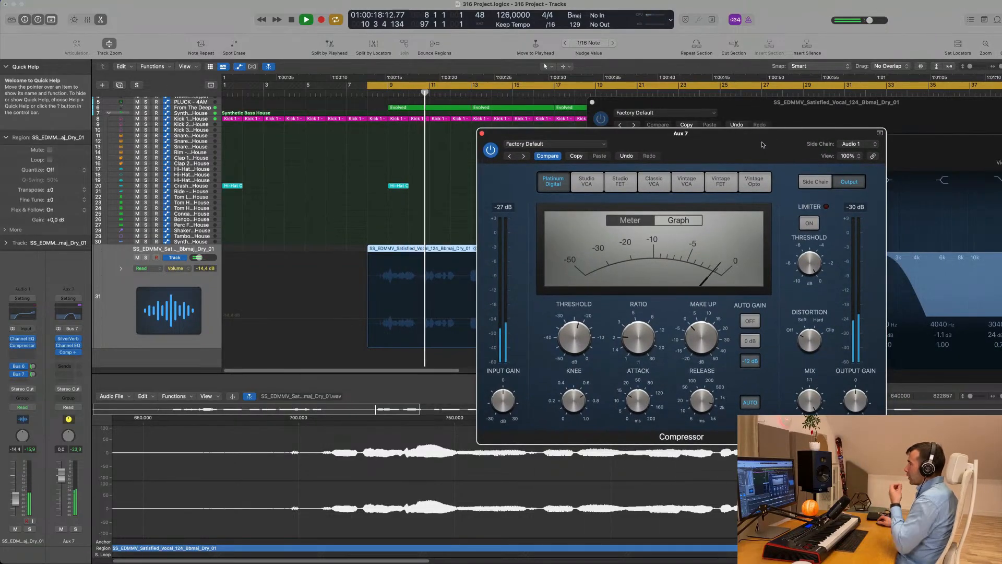
drag(762, 145, 794, 144)
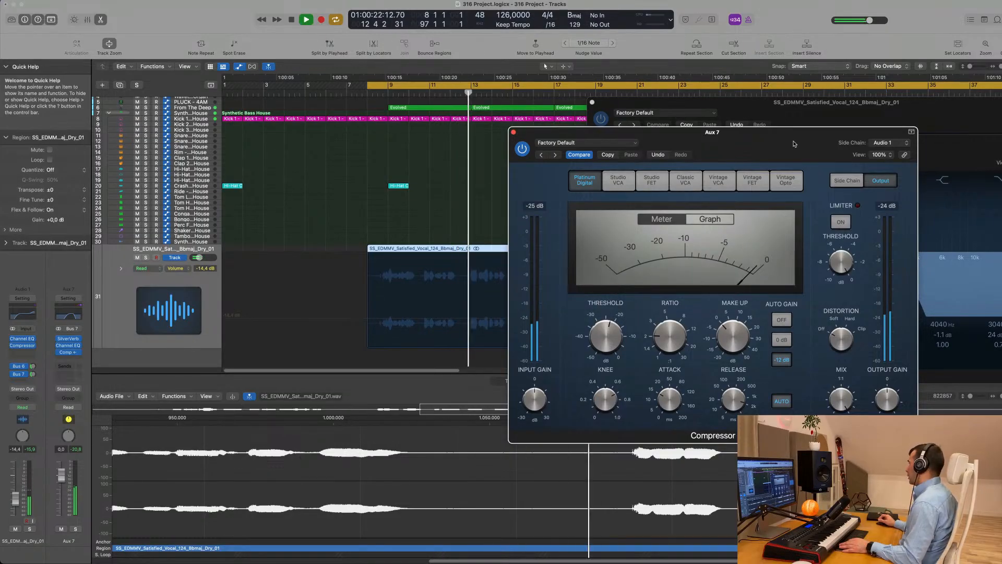
drag(794, 143, 766, 149)
mouse_move(705, 405)
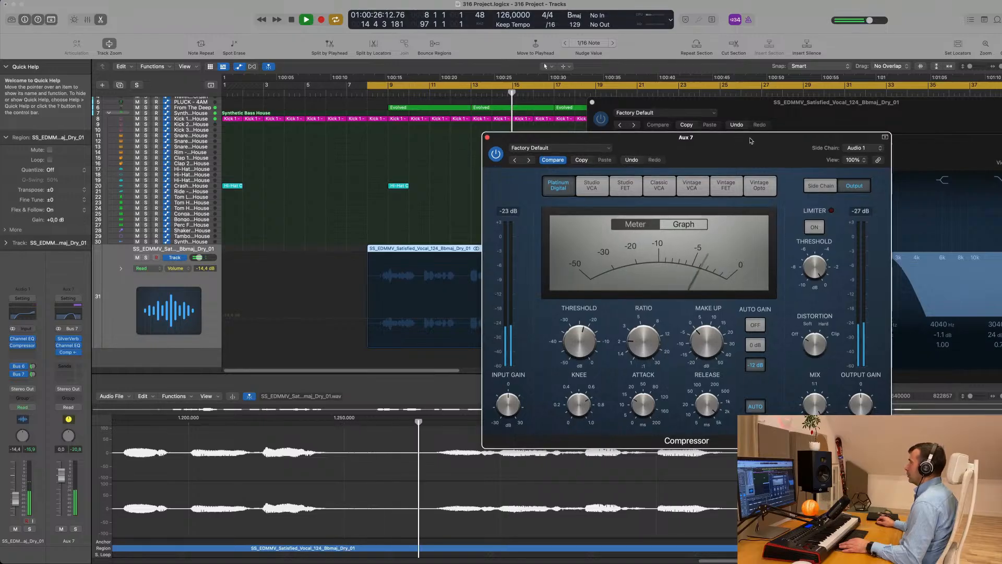
drag(738, 141, 866, 152)
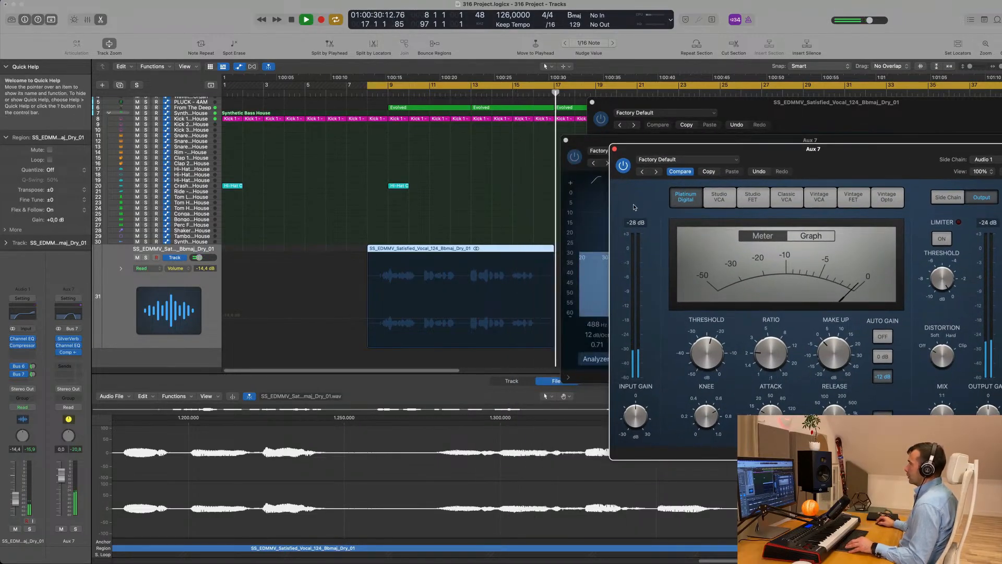
drag(861, 154, 683, 152)
Raise the compressor ratio to 3.1:1, lower the threshold further, and close the compressor window
key(space)
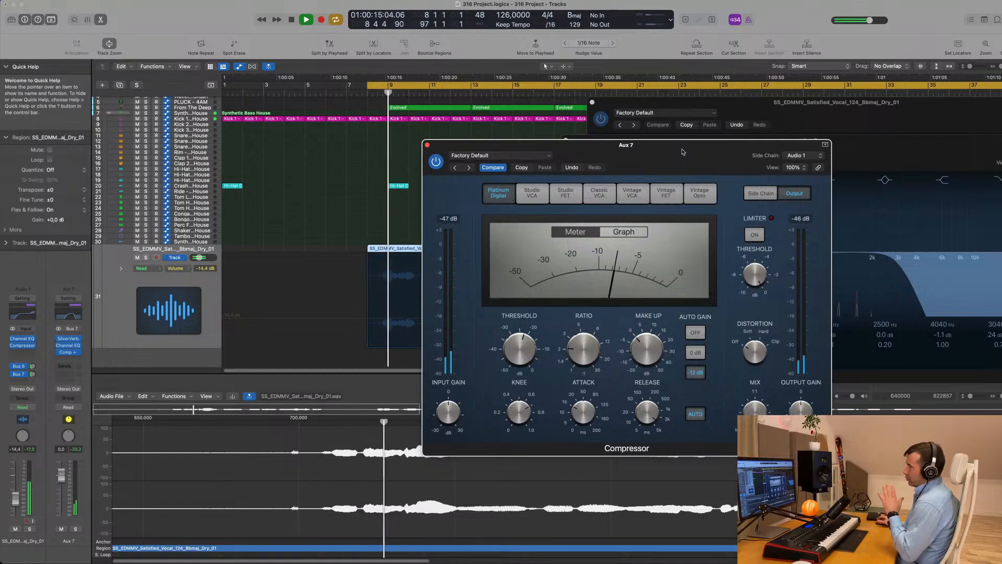
drag(683, 152, 696, 150)
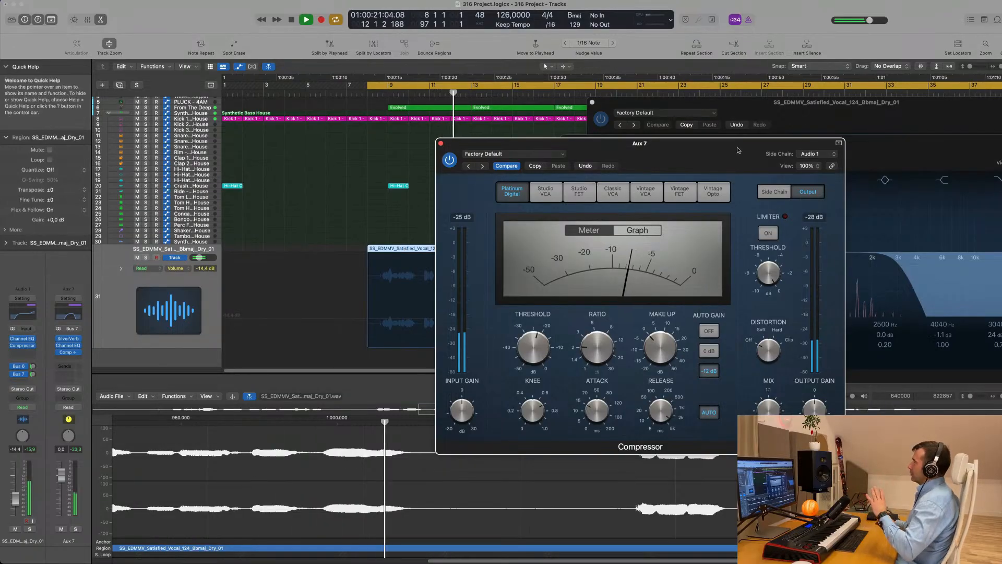
drag(722, 161, 805, 158)
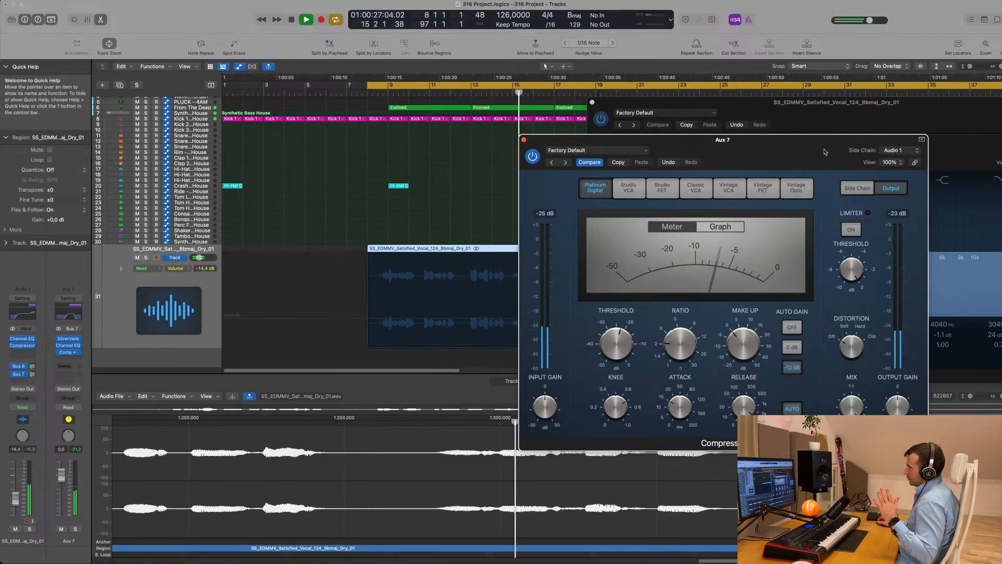
drag(825, 152, 980, 154)
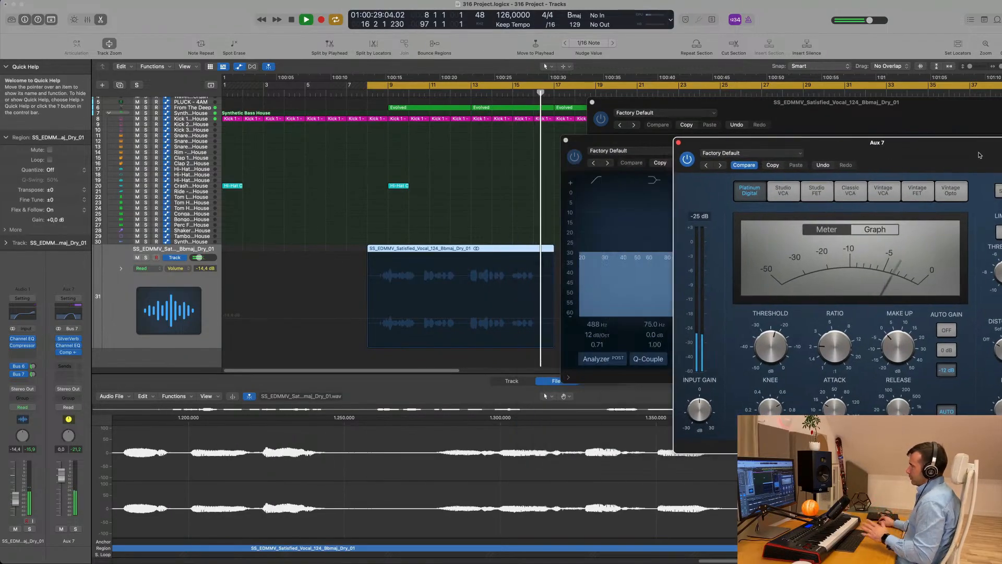
key(space)
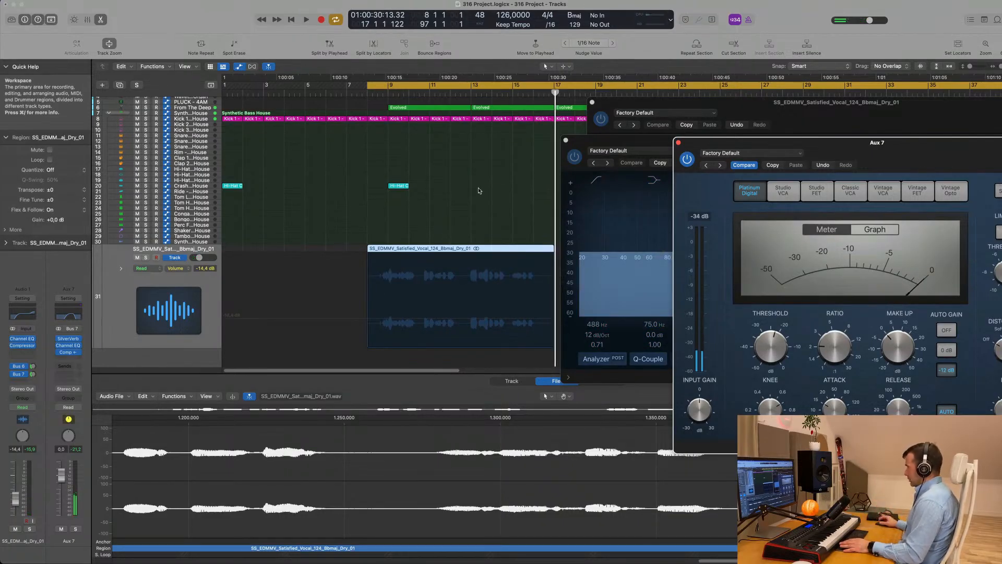
key(space)
drag(783, 142, 579, 174)
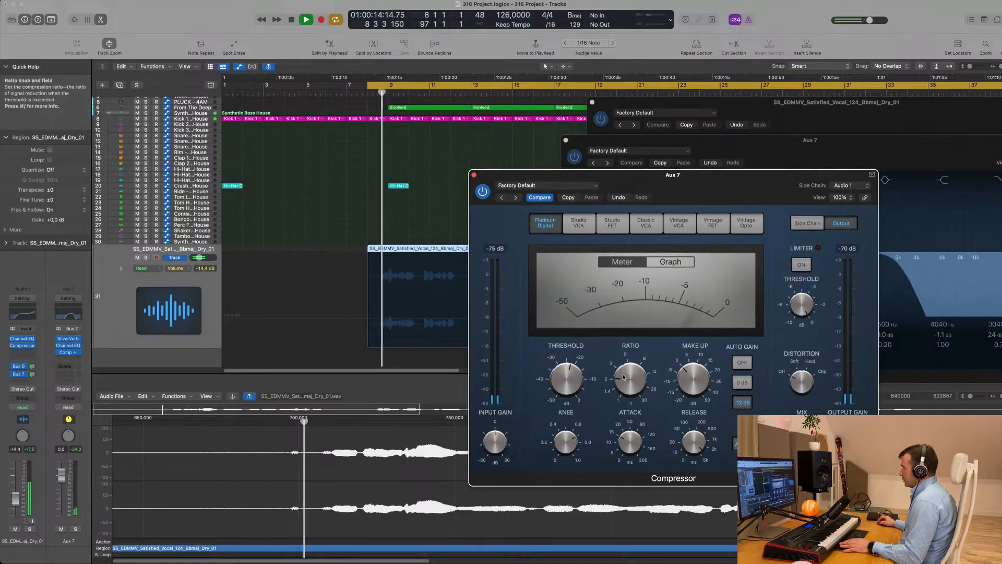
drag(632, 373, 633, 368)
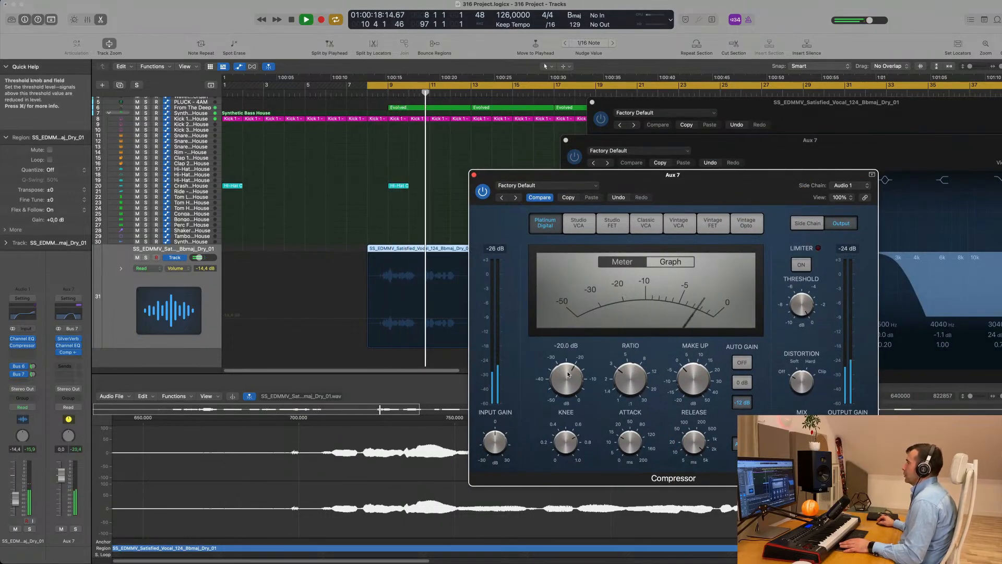
drag(568, 379, 571, 386)
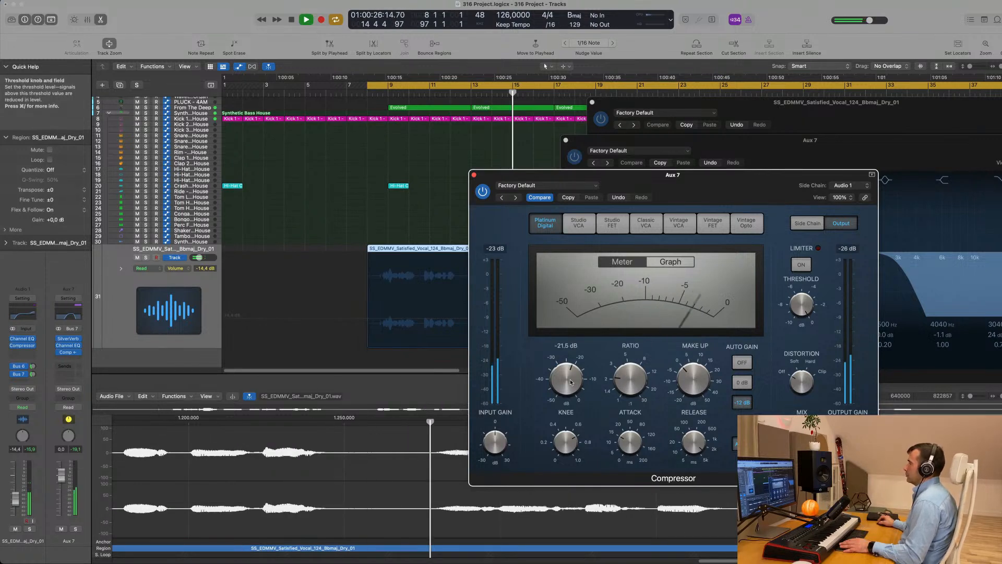
mouse_move(687, 439)
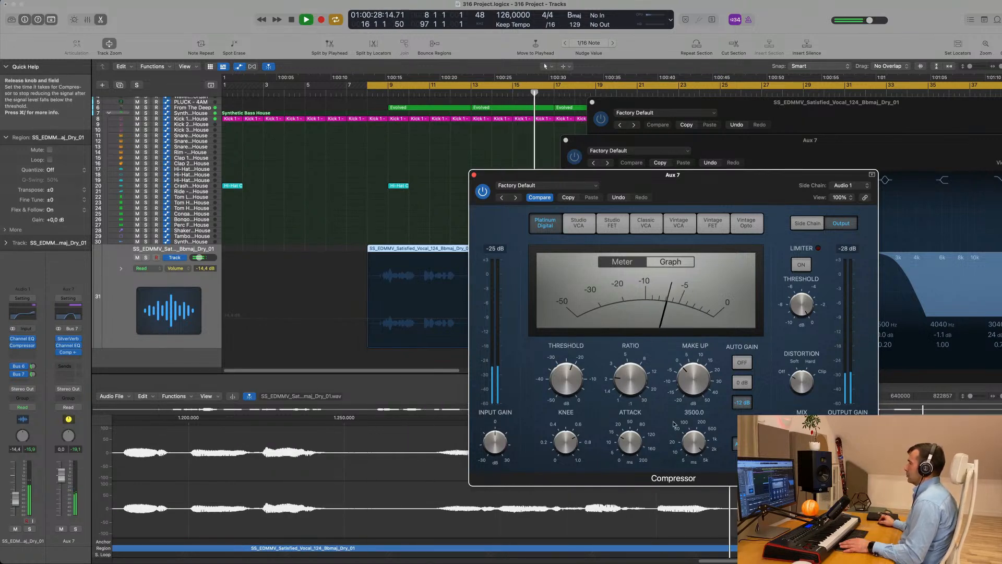
drag(707, 184, 755, 216)
click(521, 208)
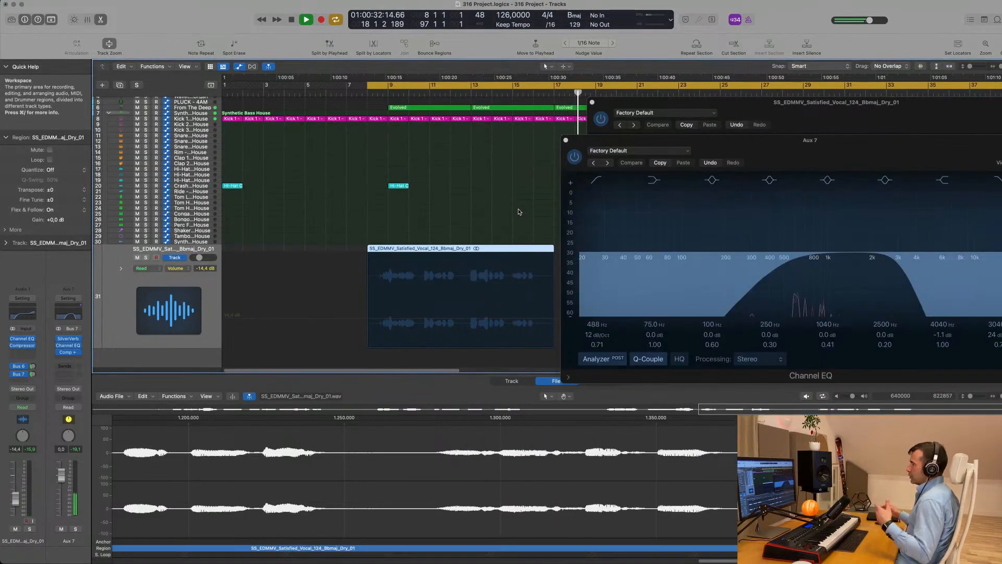
Close both EQ windows and lower the vocal track's volume about 3 dB to -16.8 dB
click(566, 140)
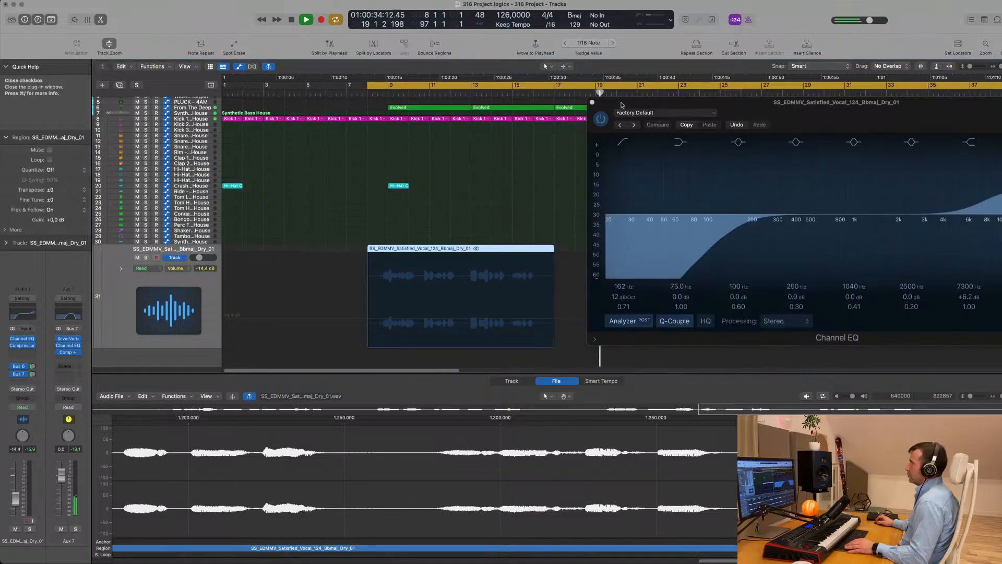
click(592, 103)
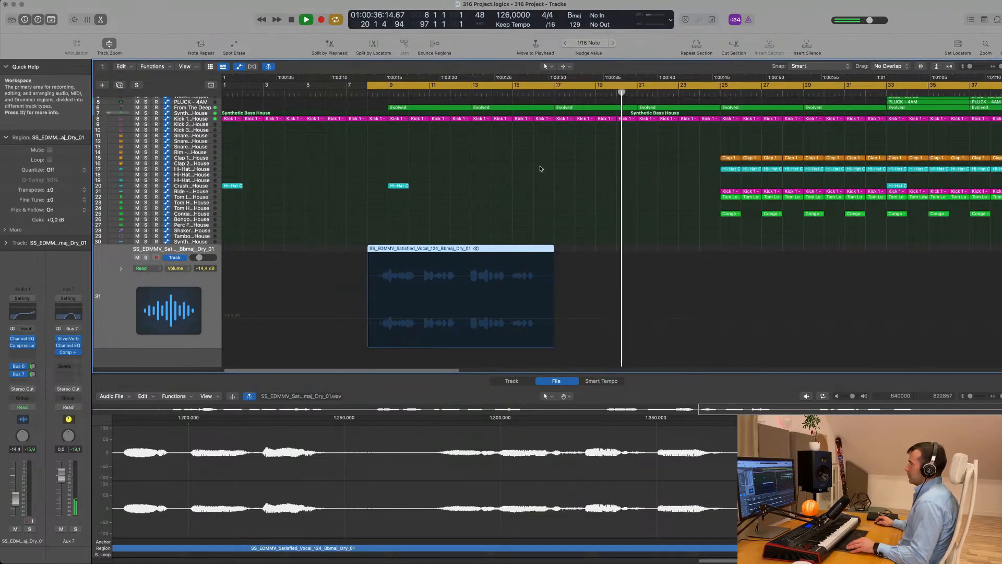
scroll(538, 167, down, 3)
key(space)
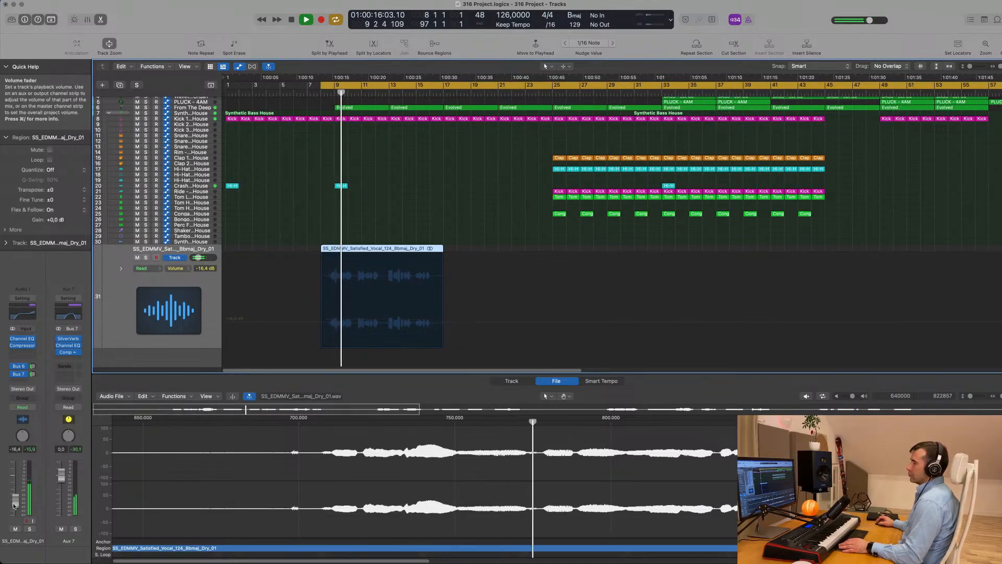
drag(14, 502, 16, 511)
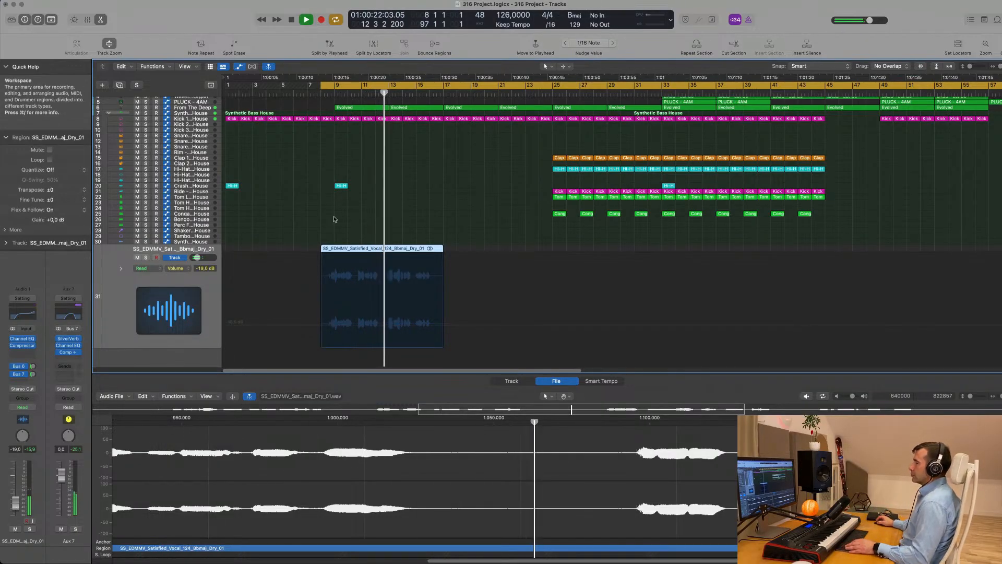
click(452, 213)
click(114, 301)
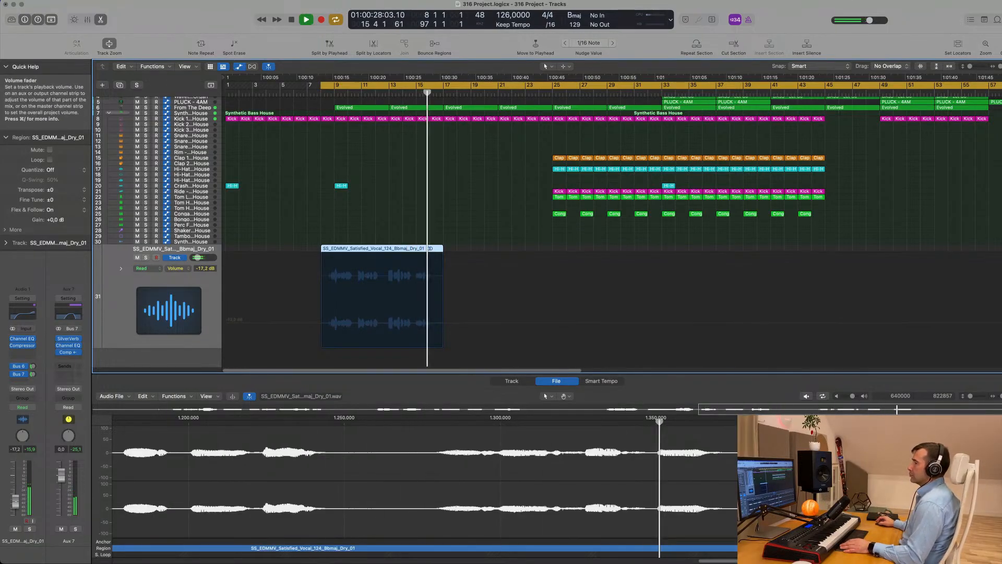
key(space)
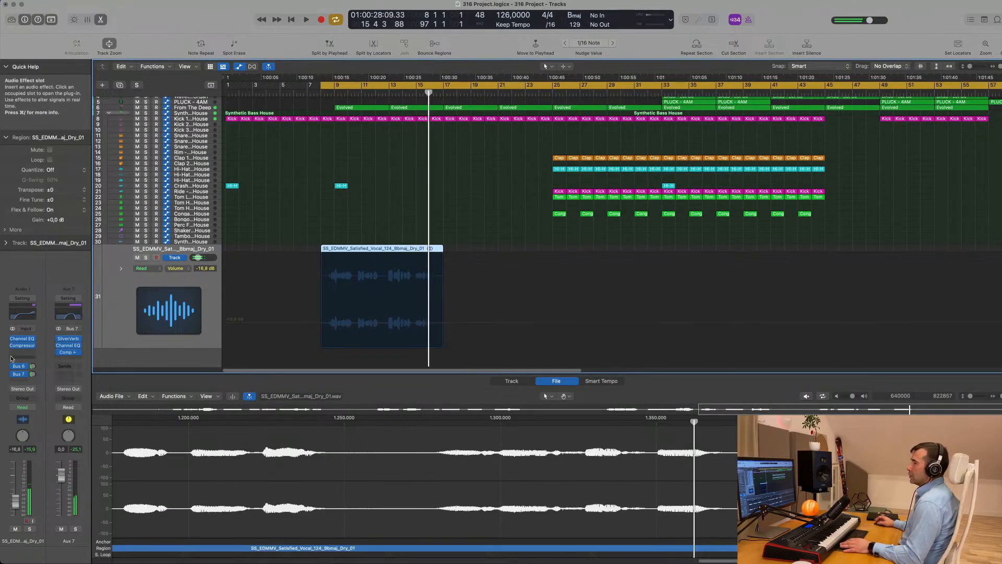
Add a send from the vocal track to Bus 8
click(20, 383)
mouse_move(32, 393)
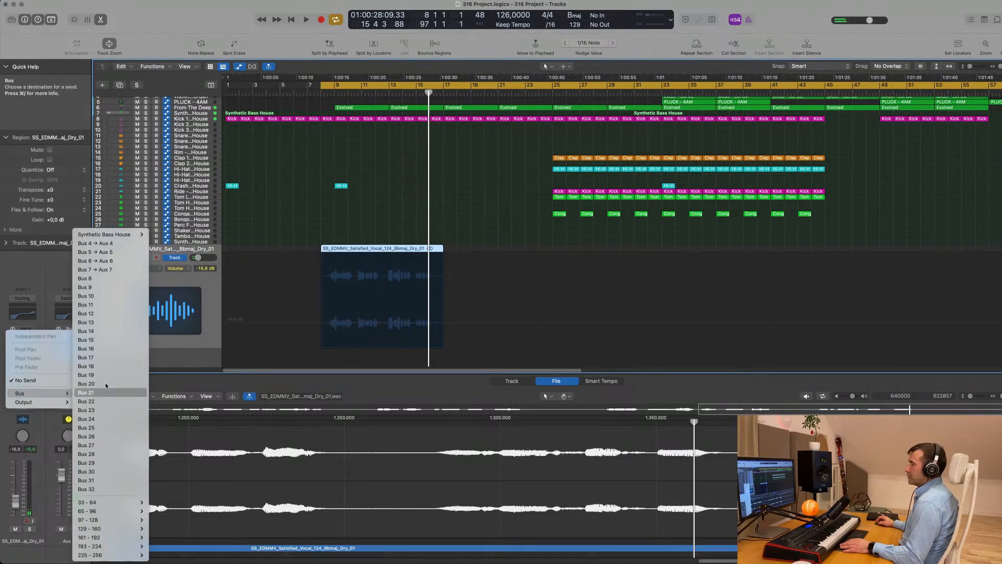
click(99, 279)
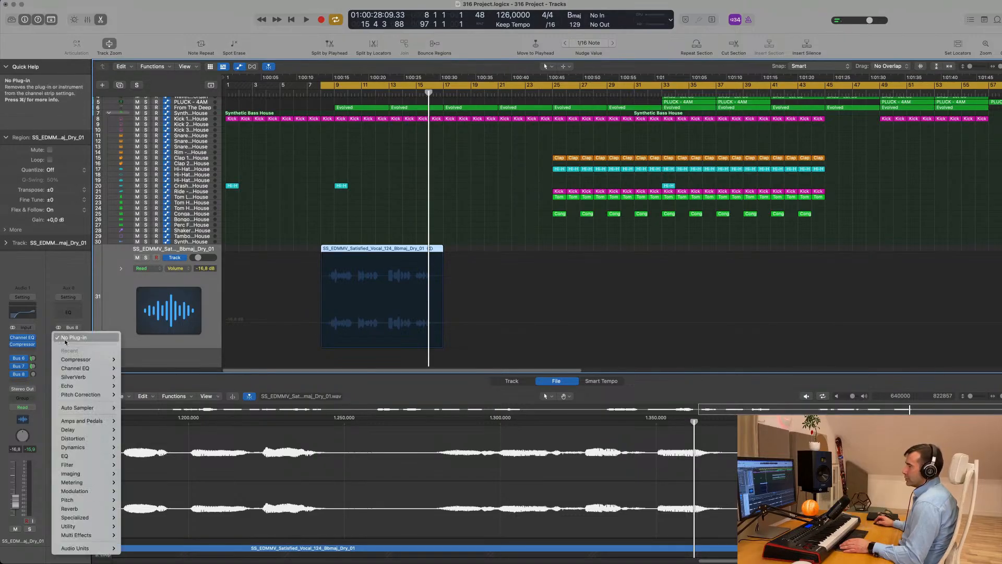
Insert a stereo Chorus on the new Aux 8 return
click(68, 342)
mouse_move(70, 500)
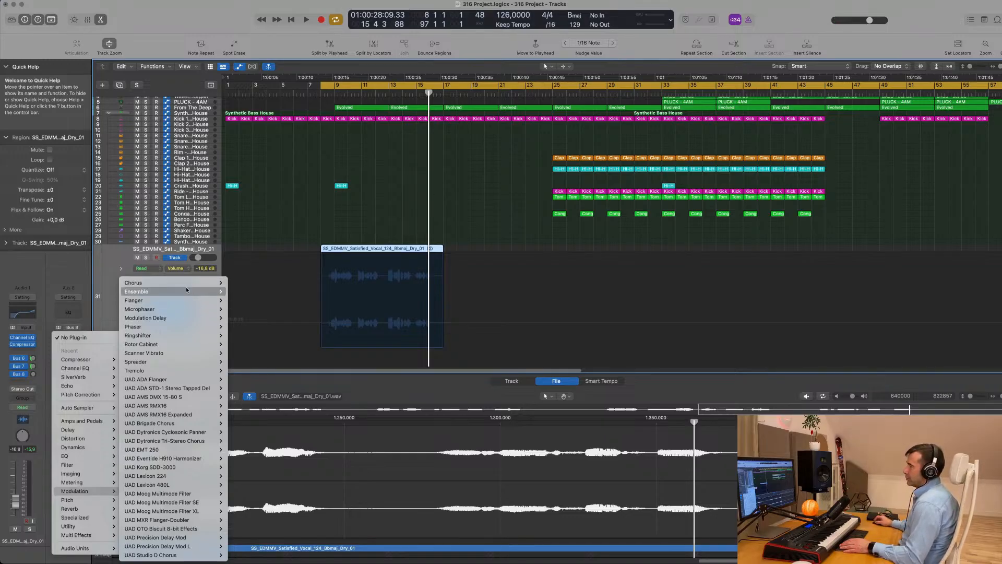
mouse_move(187, 290)
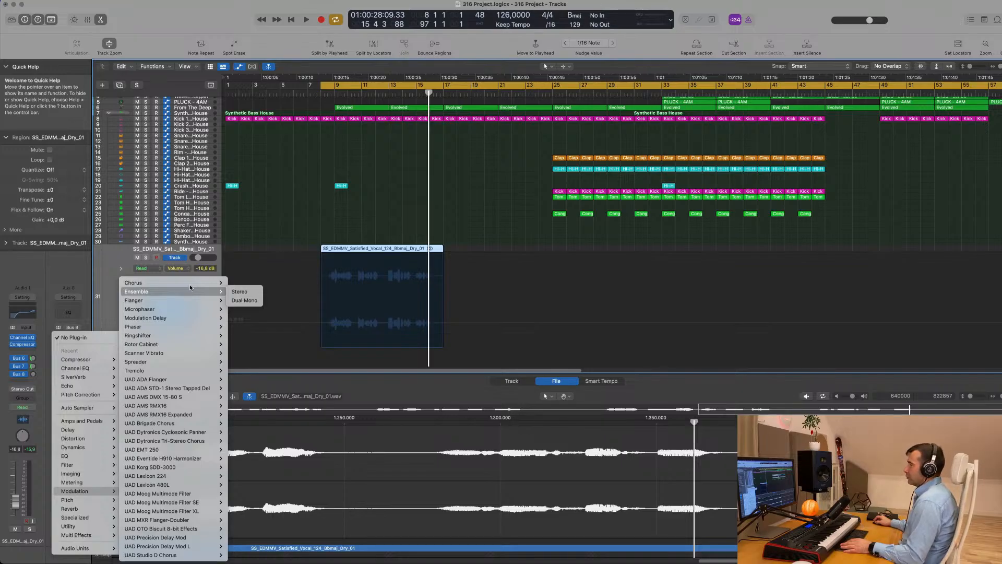
click(239, 283)
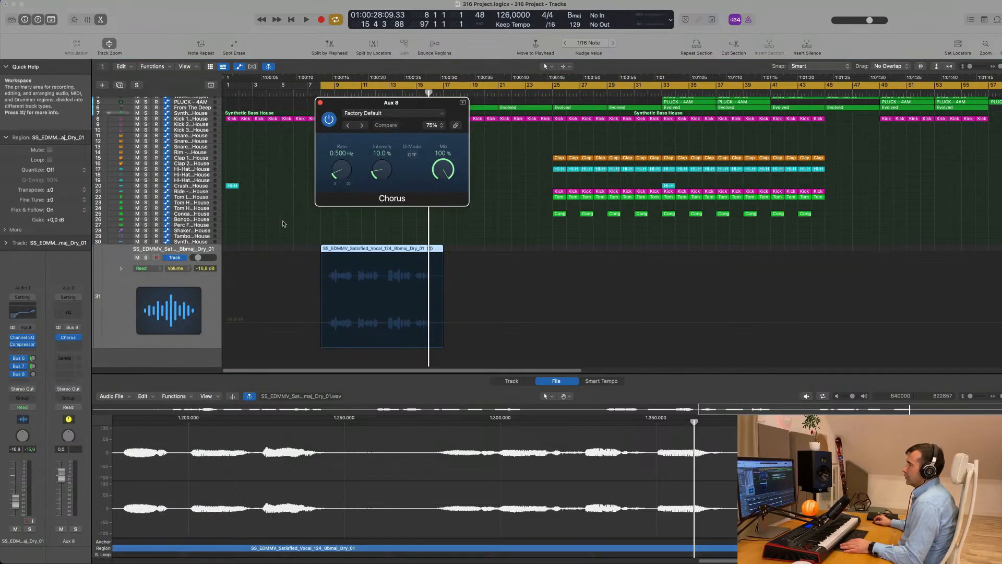
Lower the vocal's Bus 8 send and tweak the Chorus rate and intensity while auditioning
drag(435, 103, 567, 152)
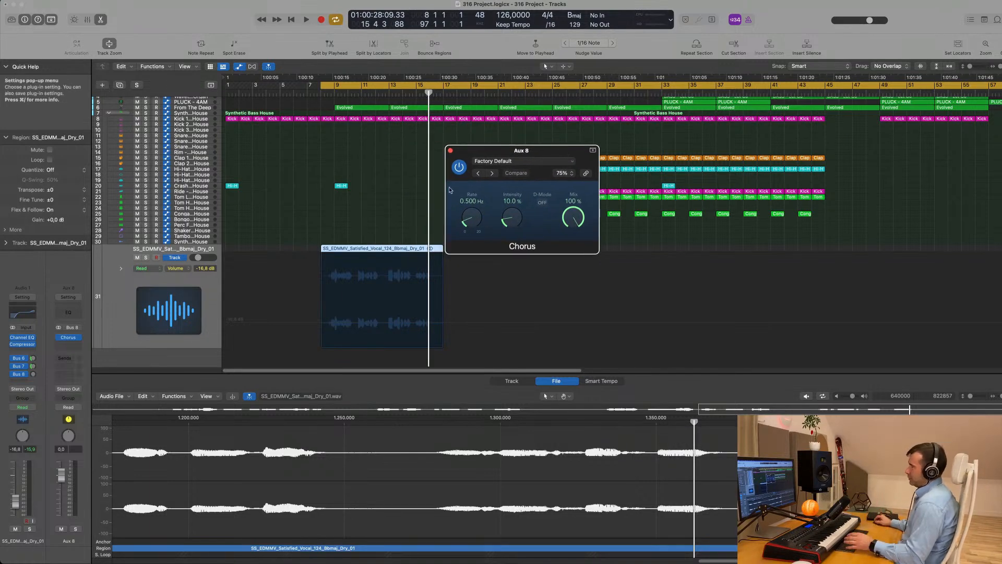
key(space)
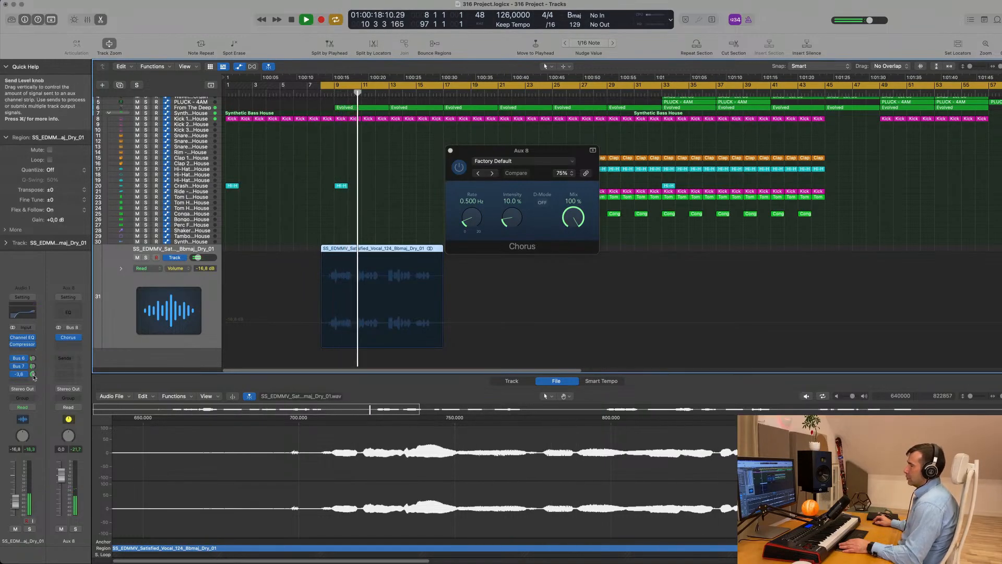
drag(33, 374, 33, 378)
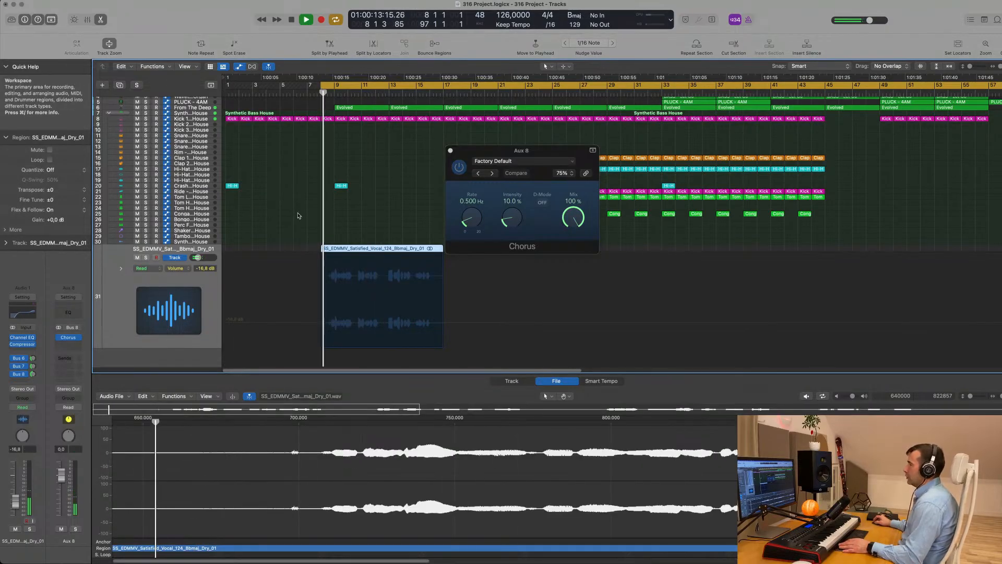
drag(504, 152, 347, 162)
drag(317, 225, 358, 195)
drag(354, 230, 318, 182)
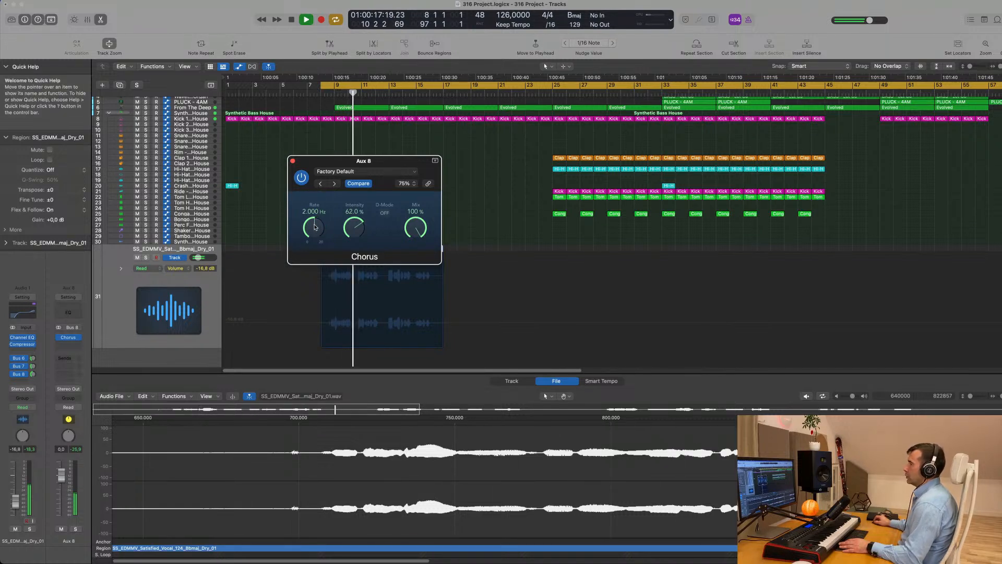
drag(315, 226, 355, 241)
key(space)
key(space)
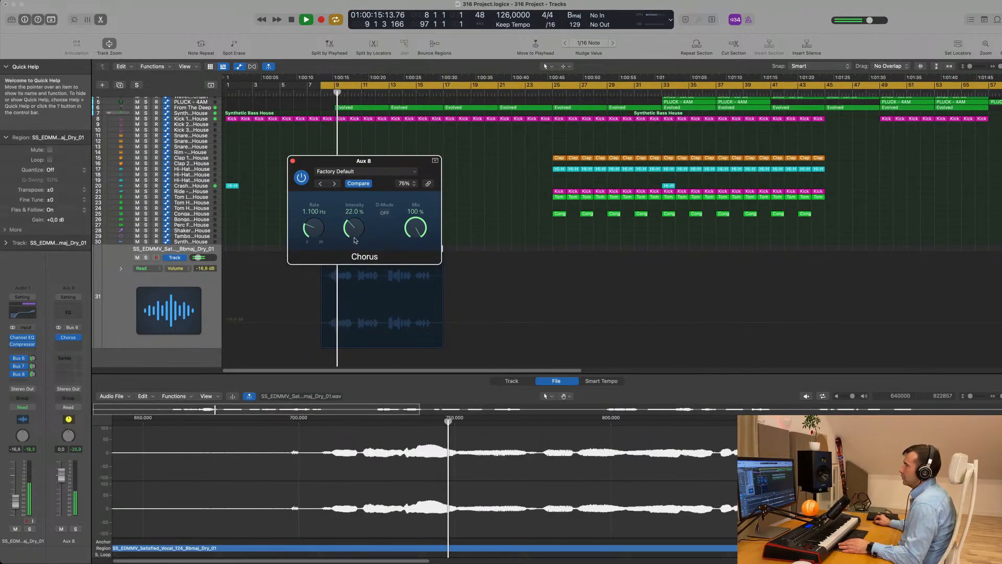
Turn on Chorus D-Mode and settle the rate at 1.333 Hz and intensity near 55%
click(384, 213)
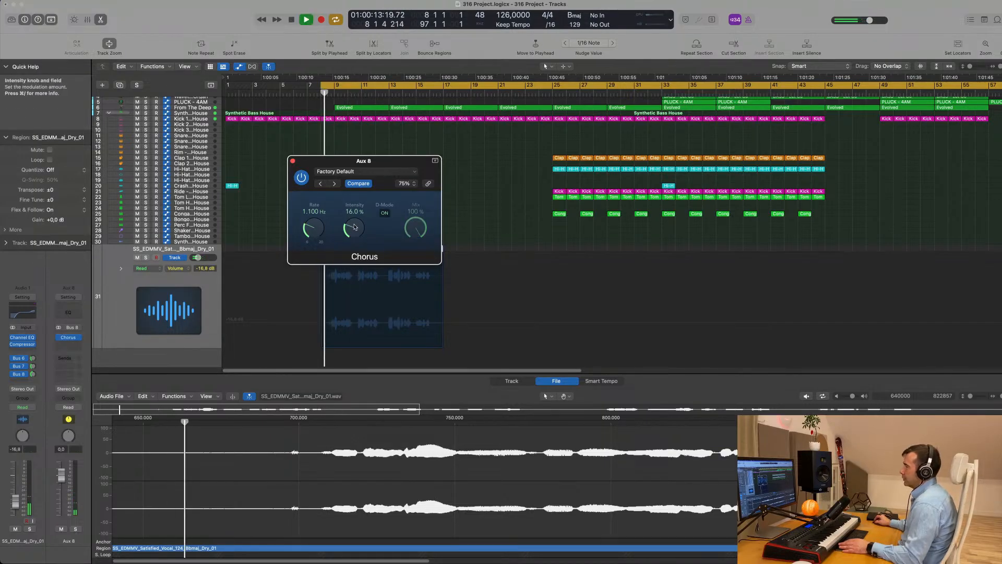
drag(389, 162, 405, 163)
drag(367, 226, 380, 156)
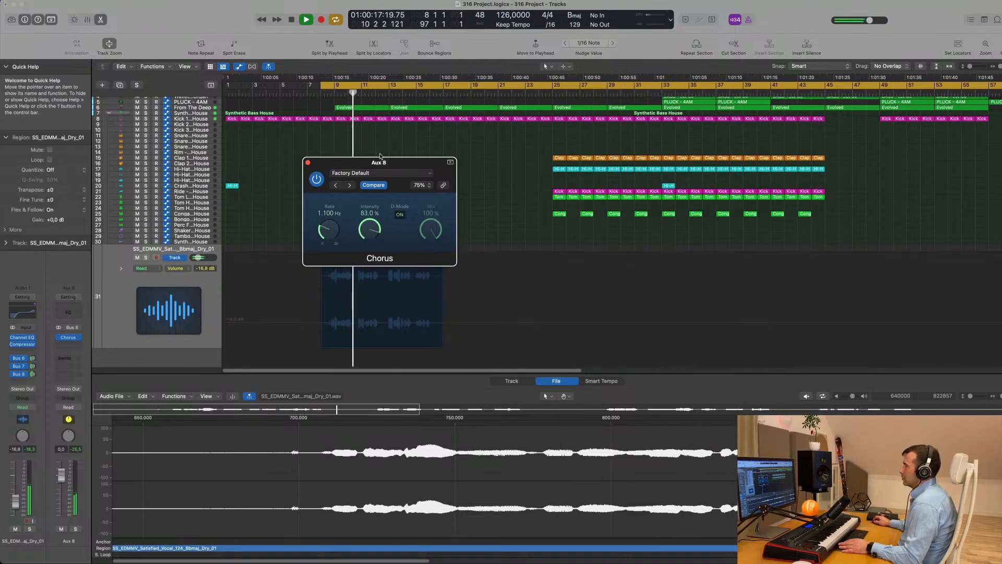
drag(330, 225, 363, 264)
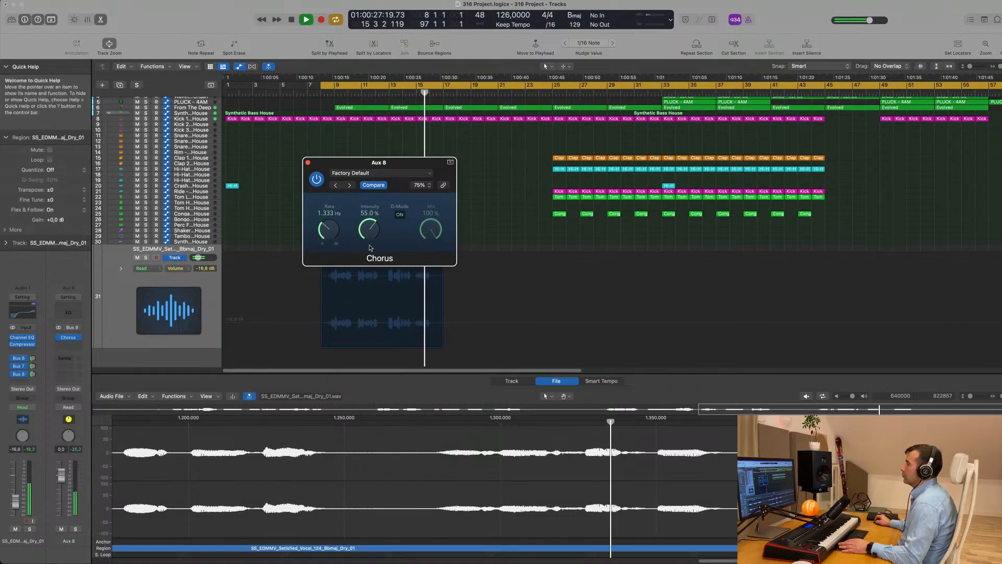
key(space)
Load the Mega Wide Chorus preset (0.167 Hz rate, 89% intensity) on Aux 8 and audition it
click(389, 173)
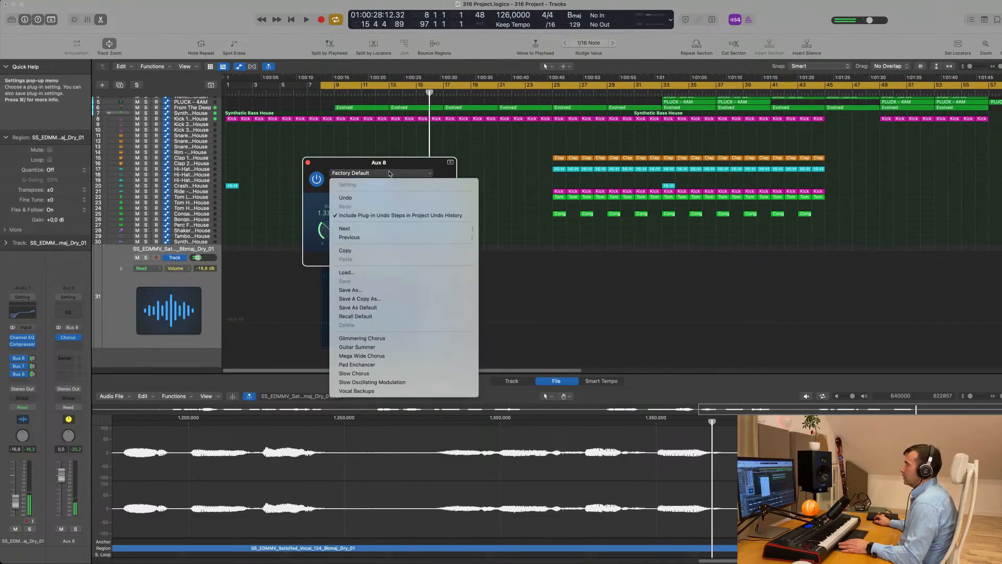
click(386, 357)
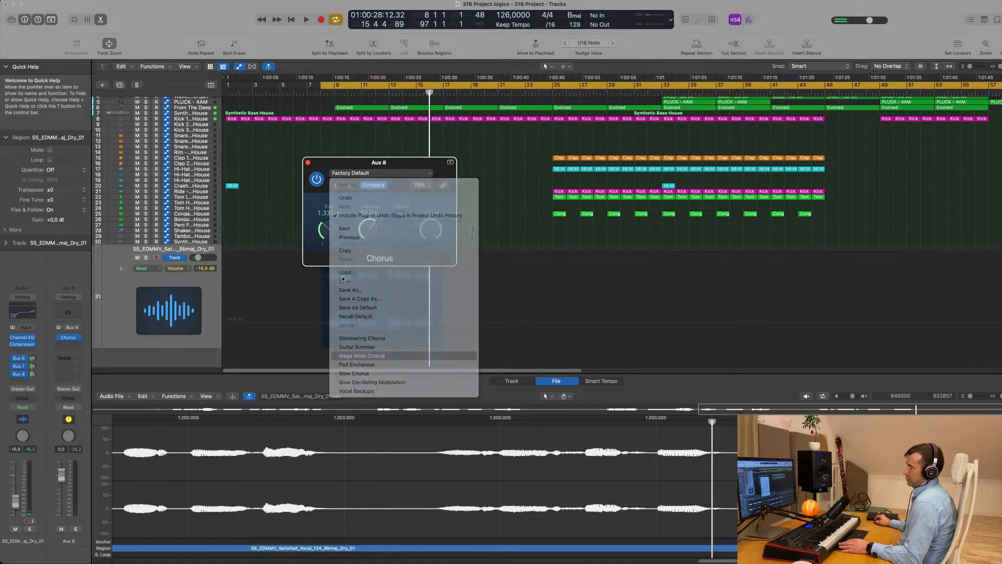
drag(398, 164, 438, 167)
key(space)
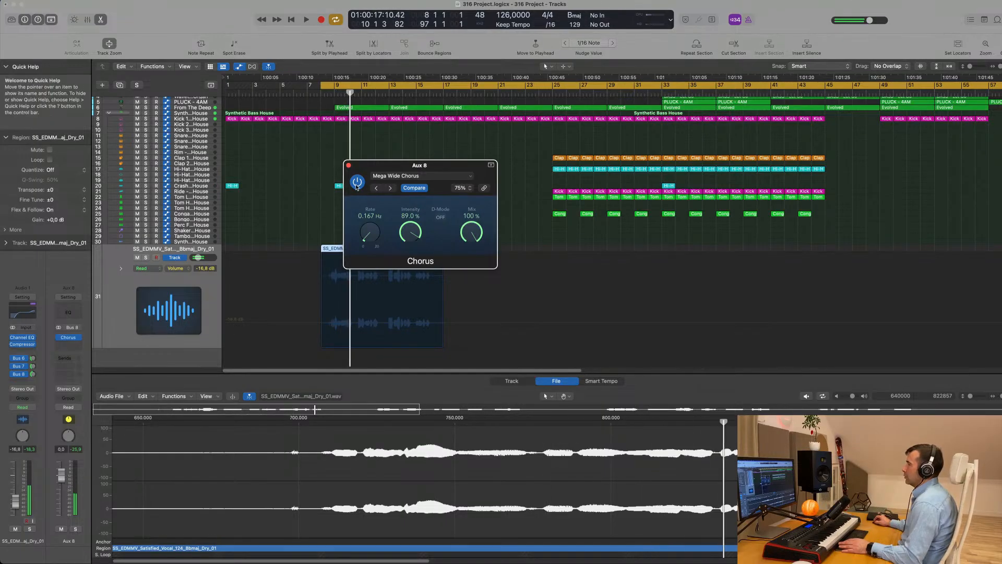
key(space)
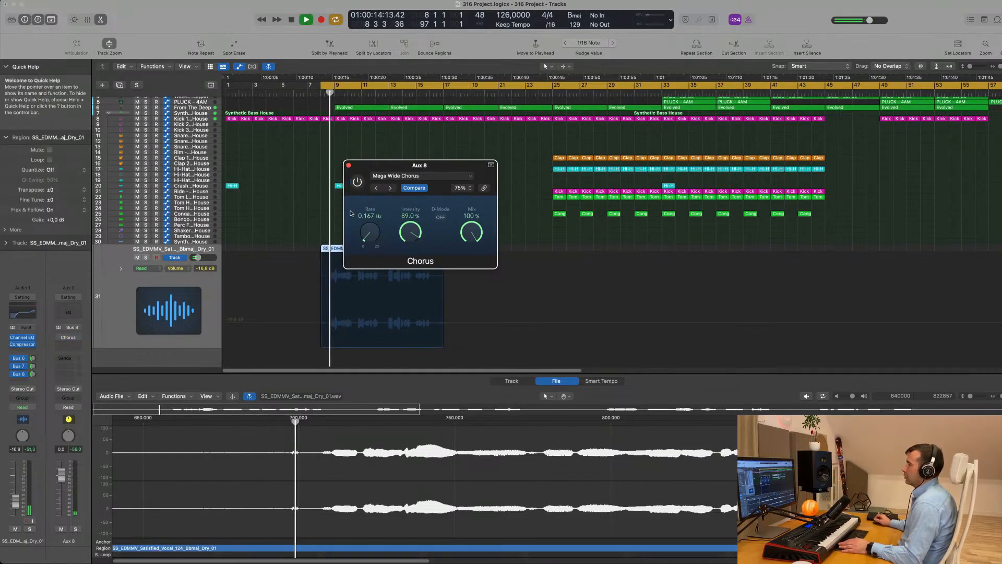
key(space)
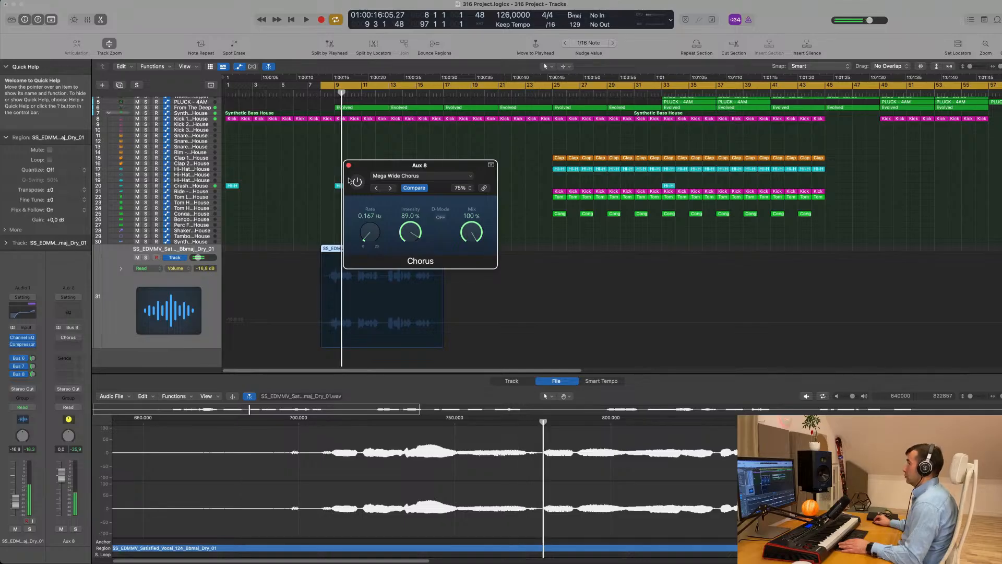
key(space)
drag(407, 165, 384, 159)
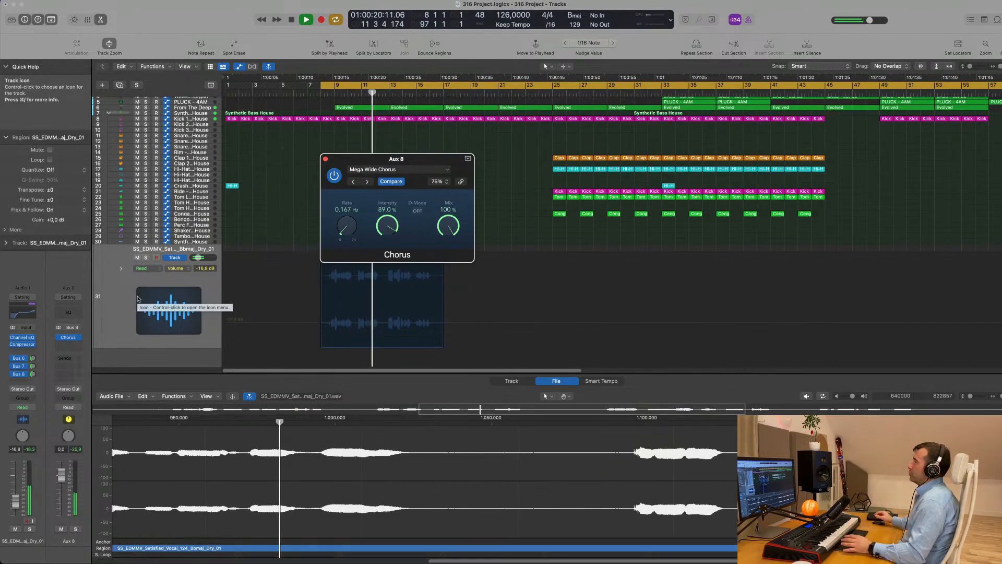
drag(439, 161, 599, 132)
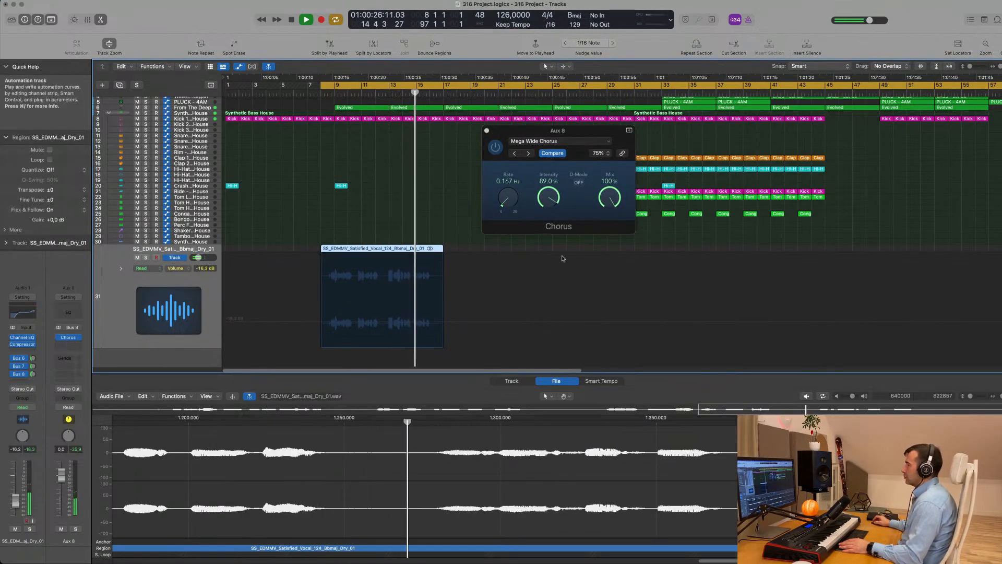
drag(565, 136, 499, 144)
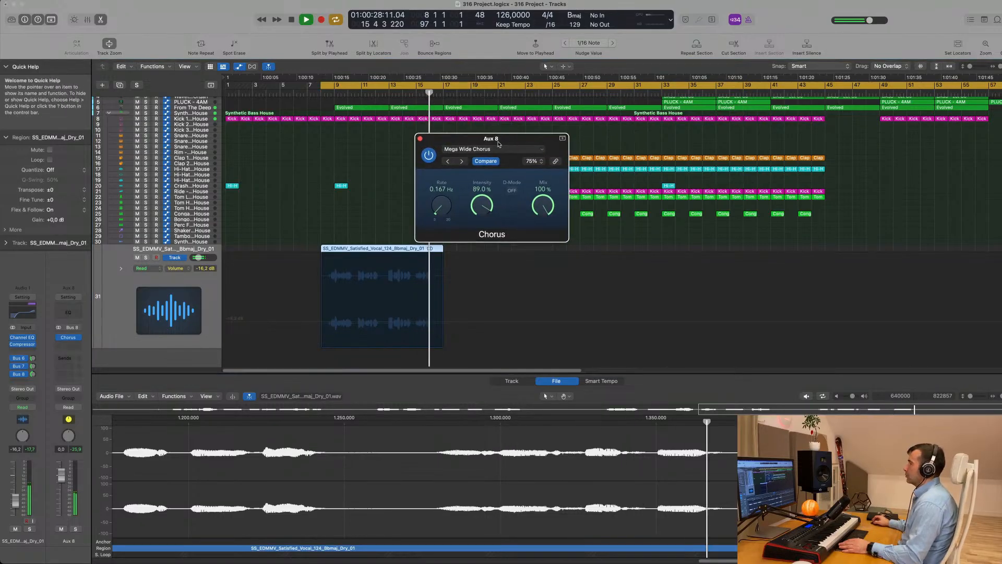
Close the Chorus window, split the vocal region at bar 15, and copy the short piece to bar 17
click(421, 139)
scroll(426, 208, down, 2)
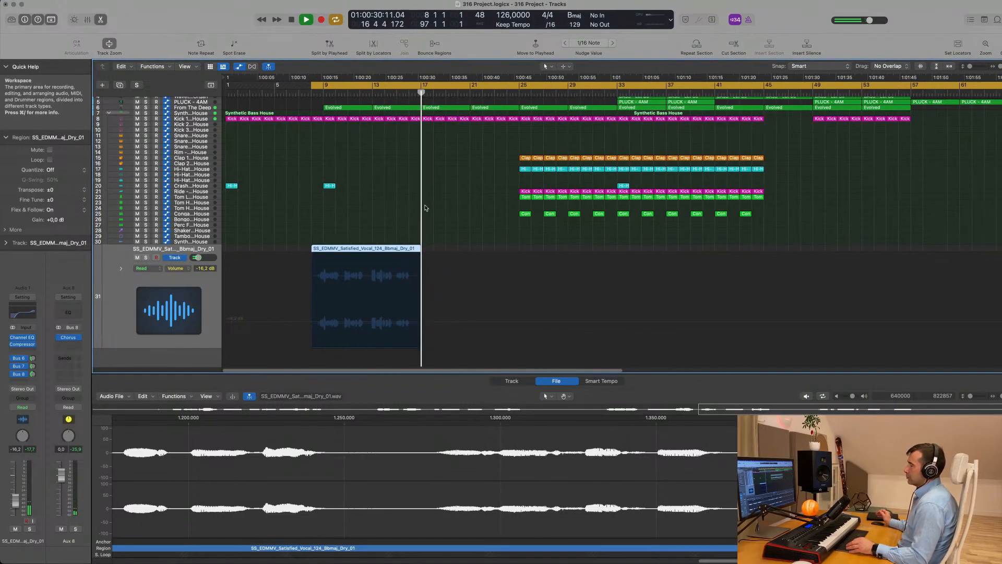
scroll(412, 212, down, 1)
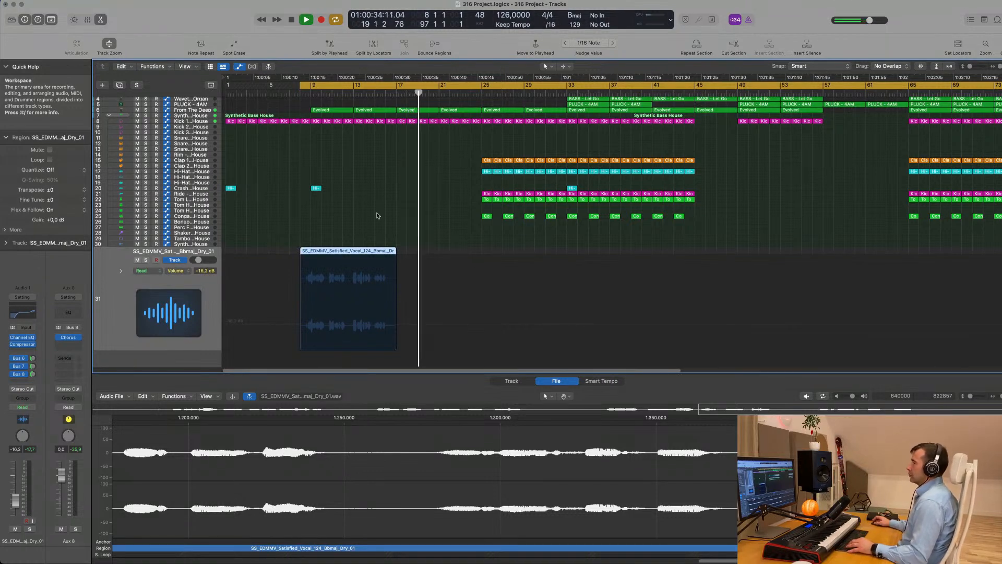
super+double_click(375, 252)
click(384, 252)
key(space)
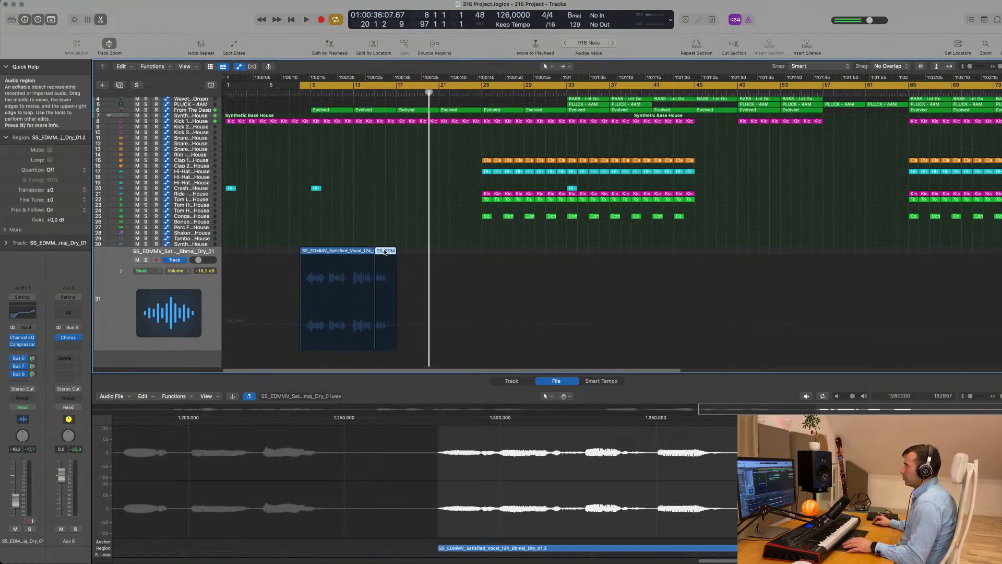
drag(383, 252, 405, 252)
key(space)
Split the copied vocal piece near 17.3, delete its left part, and move the last piece two beats earlier
key(super+Right)
key(super+Right)
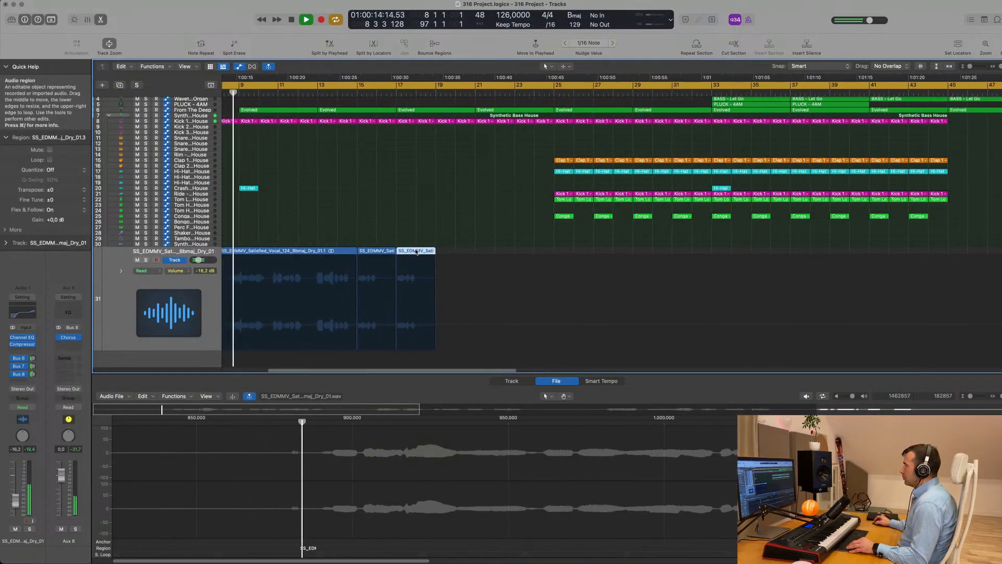
key(super+Right)
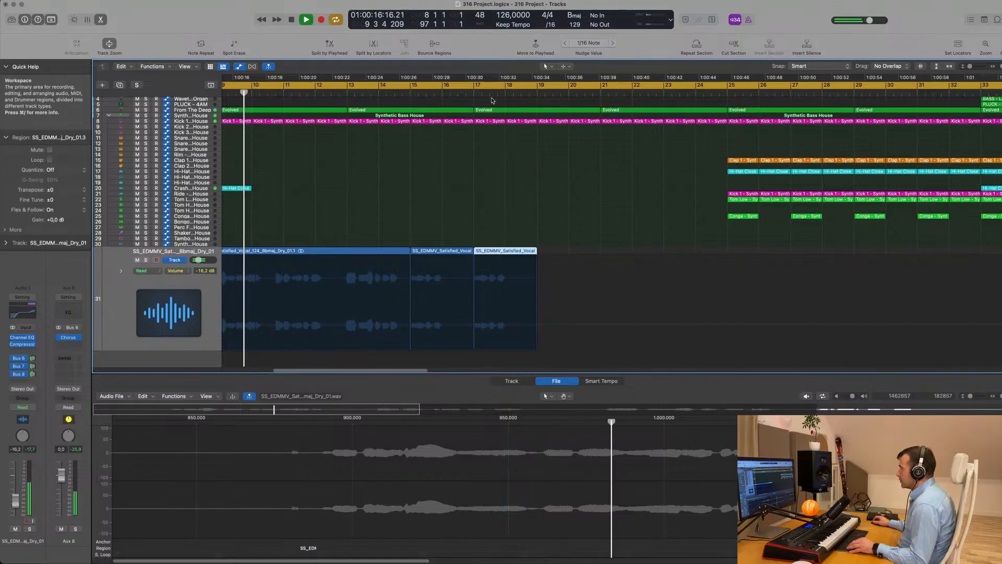
click(491, 98)
click(479, 98)
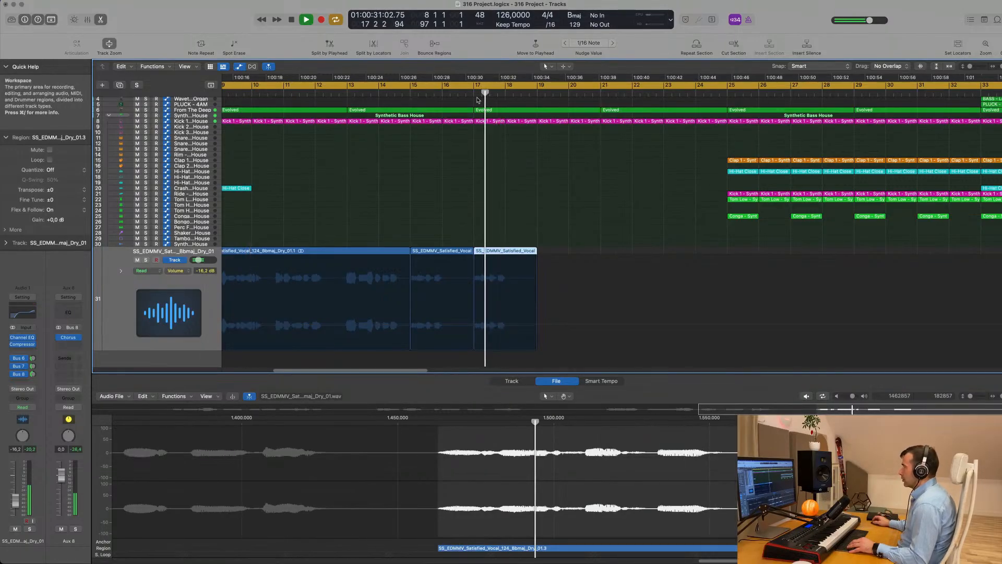
click(457, 98)
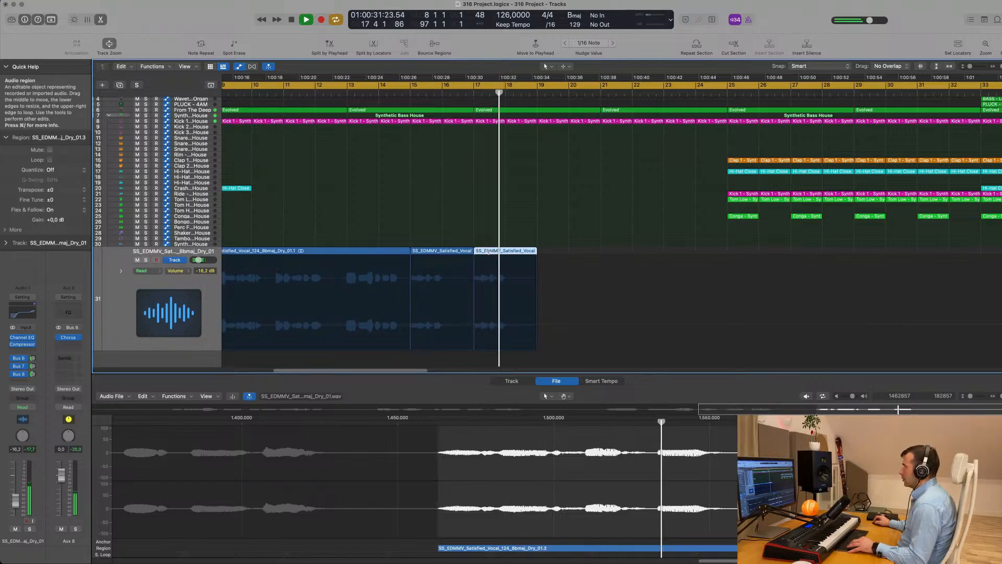
super+double_click(489, 252)
click(483, 251)
key(Delete)
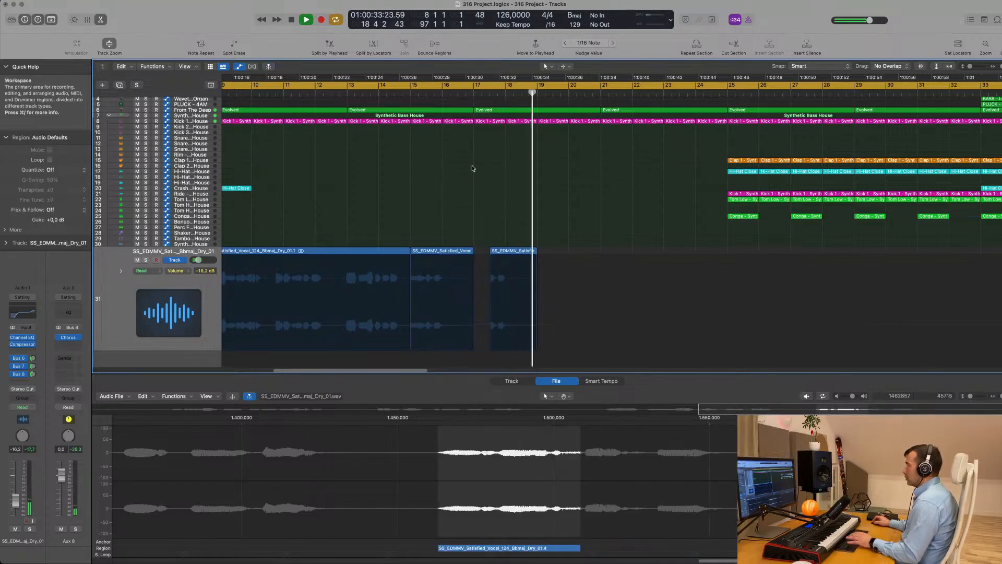
click(465, 98)
scroll(476, 182, left, 2)
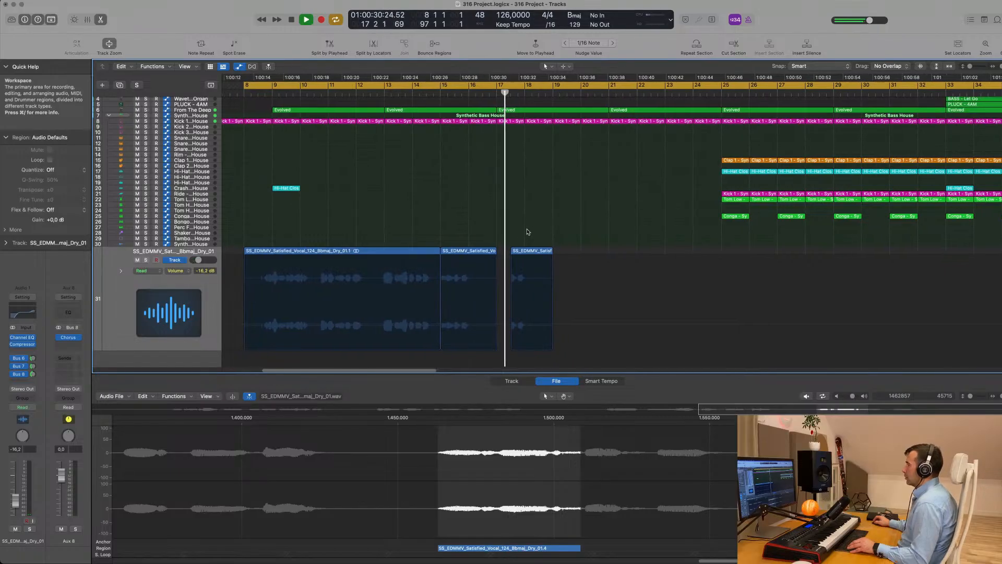
drag(530, 254, 496, 152)
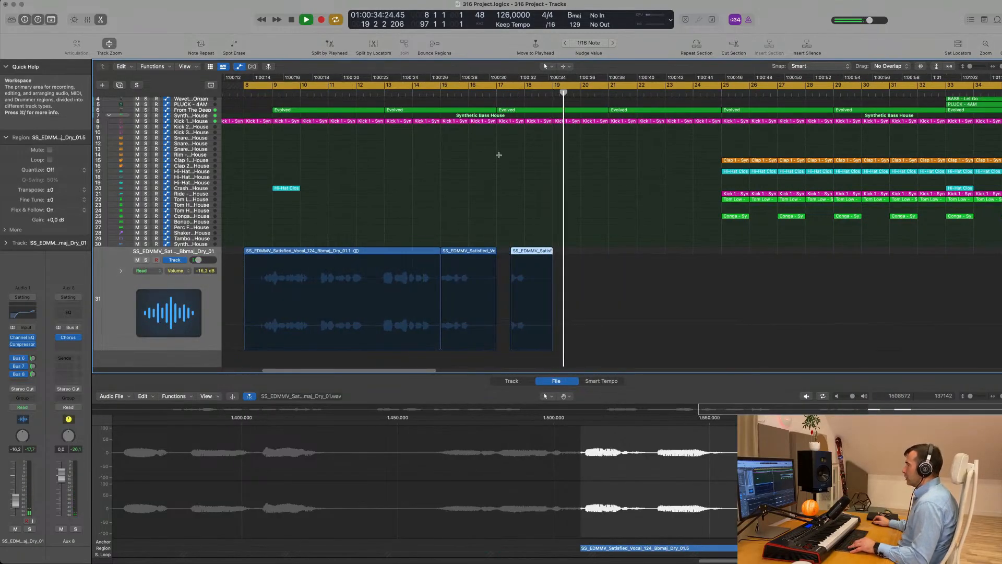
Undo those edits, then repeat the third vocal region twice so the copies play back-to-back
key(super+z)
key(space)
key(space)
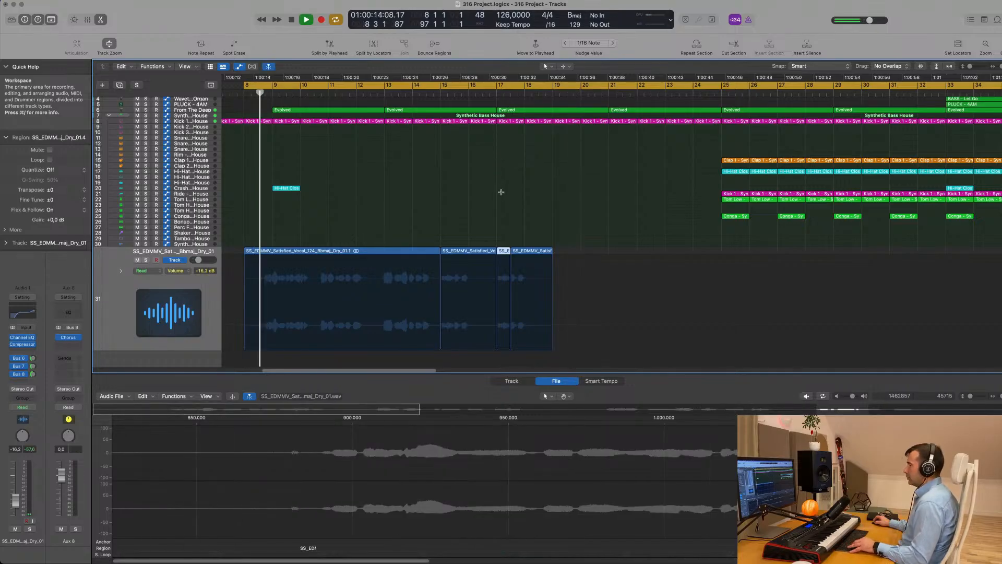
key(super+z)
key(super+Left)
key(super+Left)
key(super+Left)
key(super+Left)
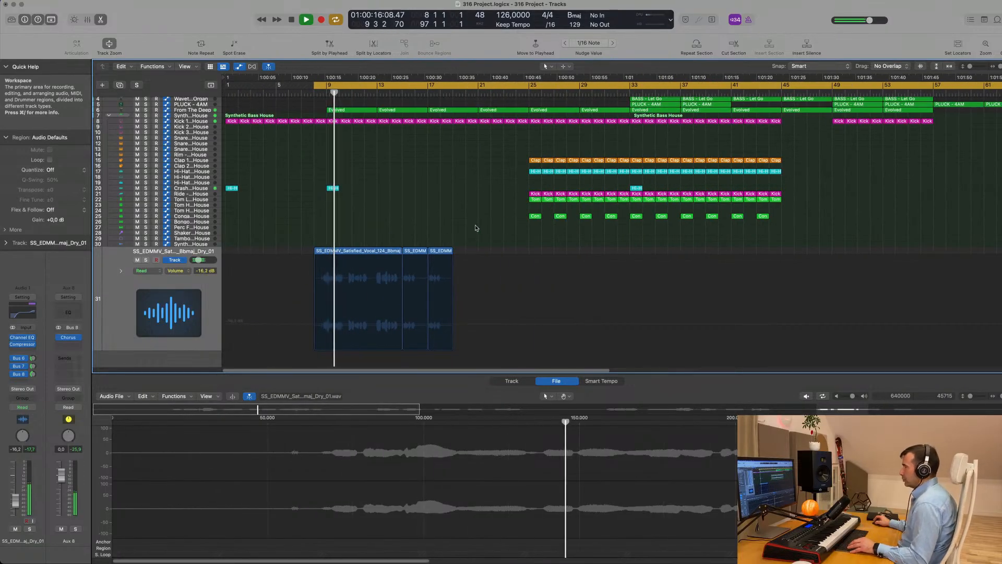
click(444, 259)
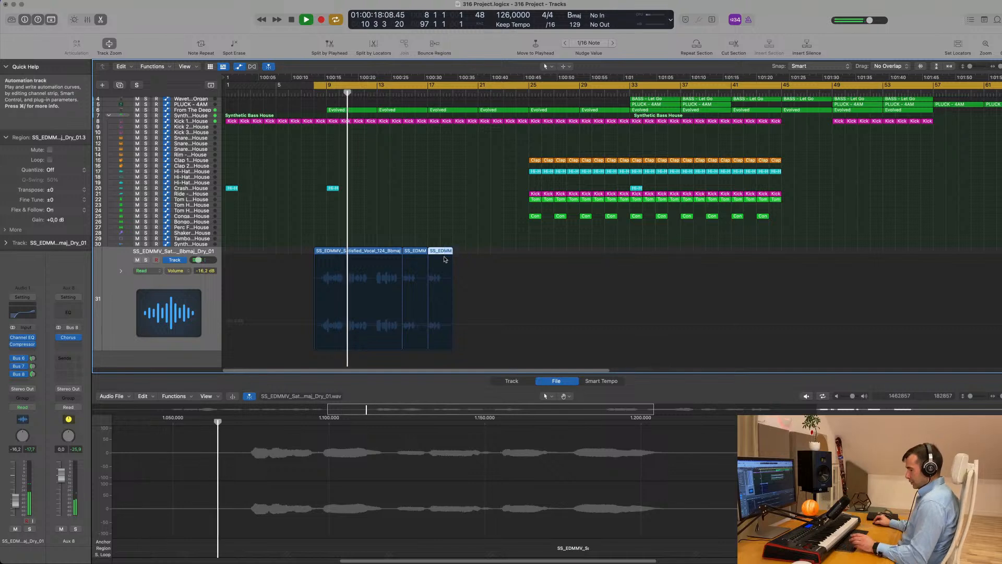
key(super+r)
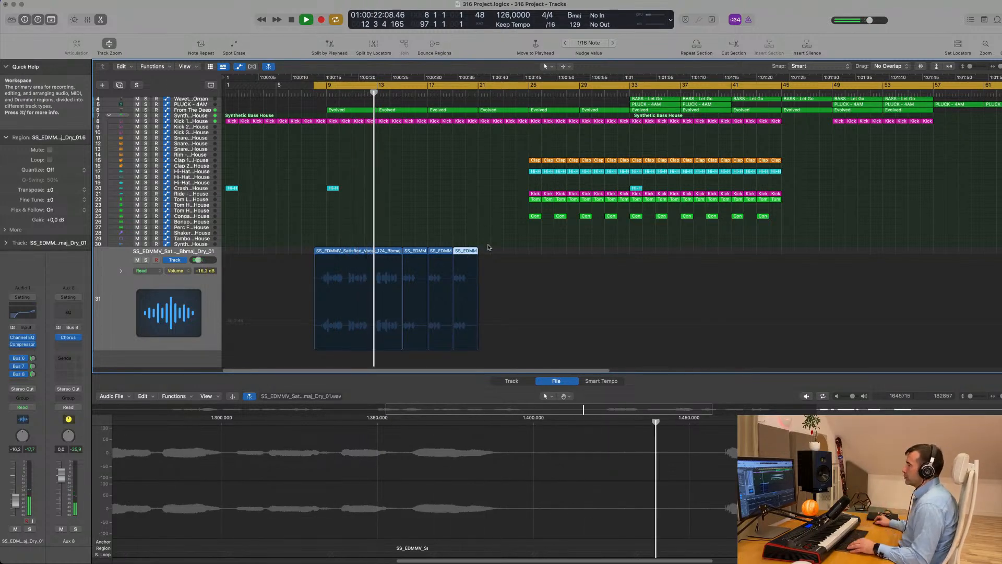
key(super+r)
Select all vocal regions on track 31 and move the cycle start from bar 9 to bar 17
scroll(436, 251, down, 2)
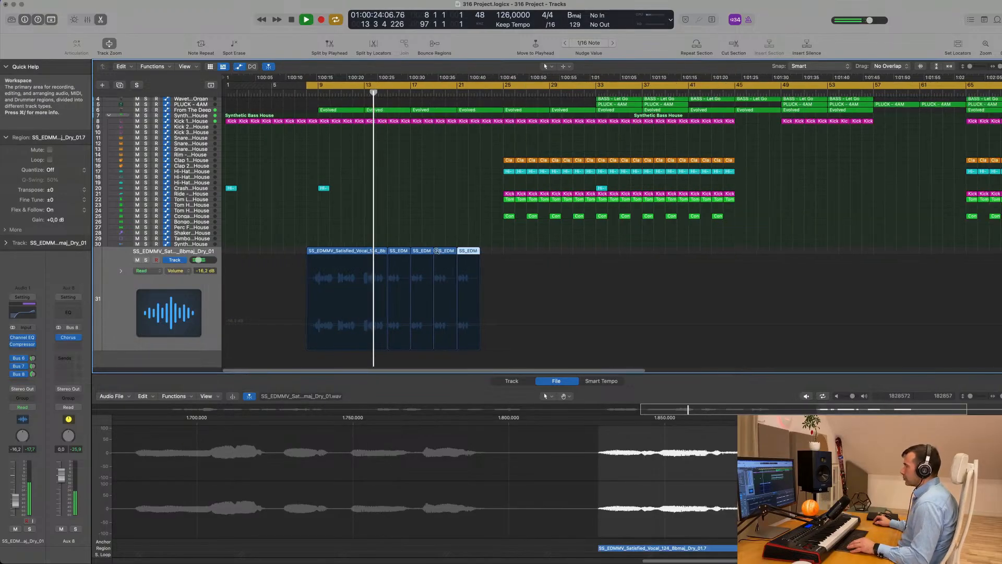
click(112, 302)
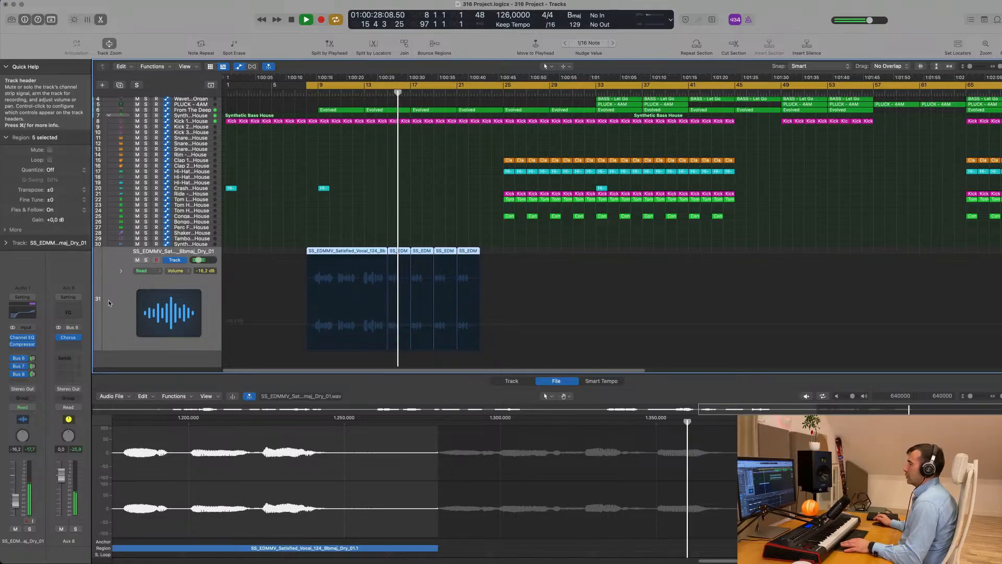
scroll(323, 228, up, 4)
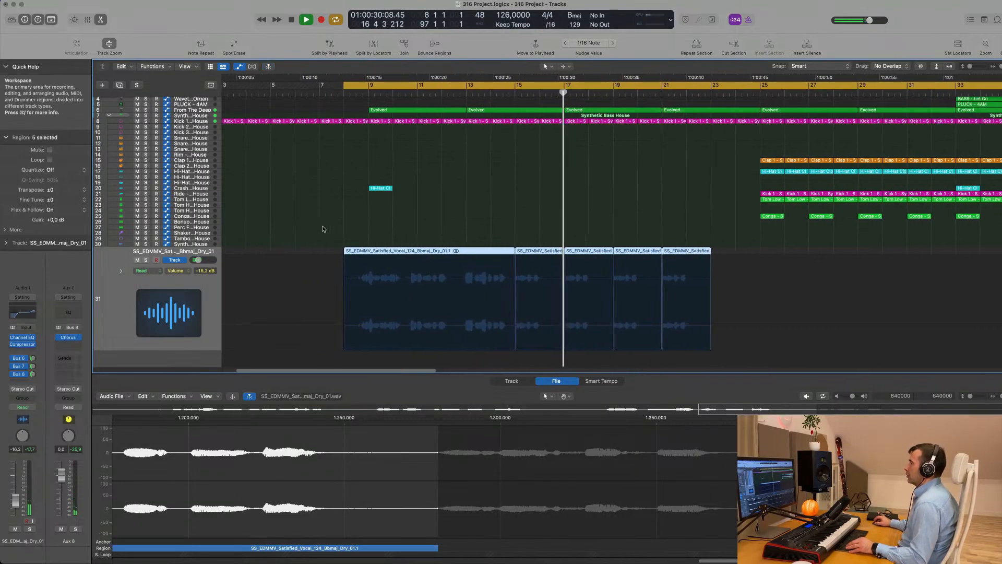
scroll(418, 208, down, 5)
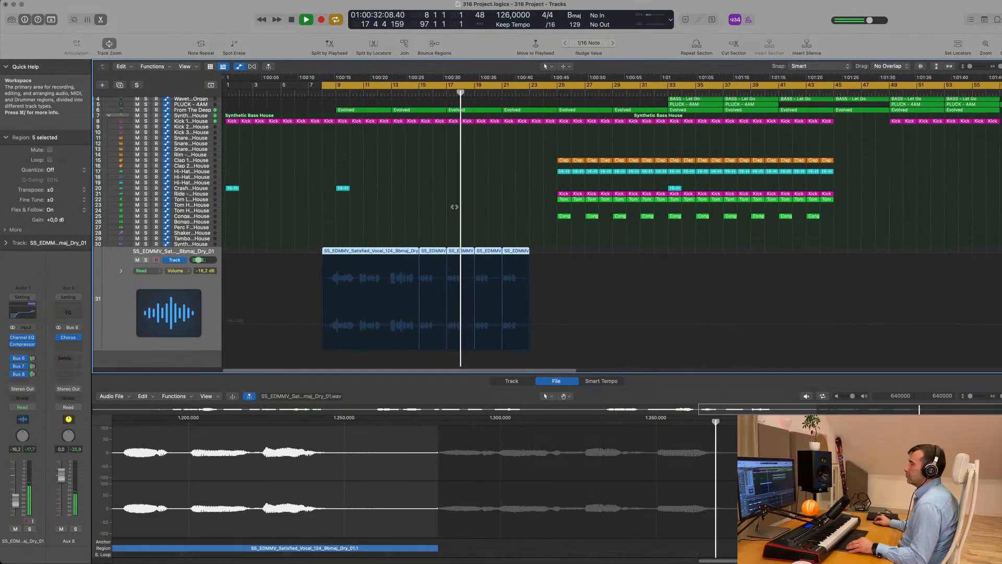
scroll(454, 207, up, 3)
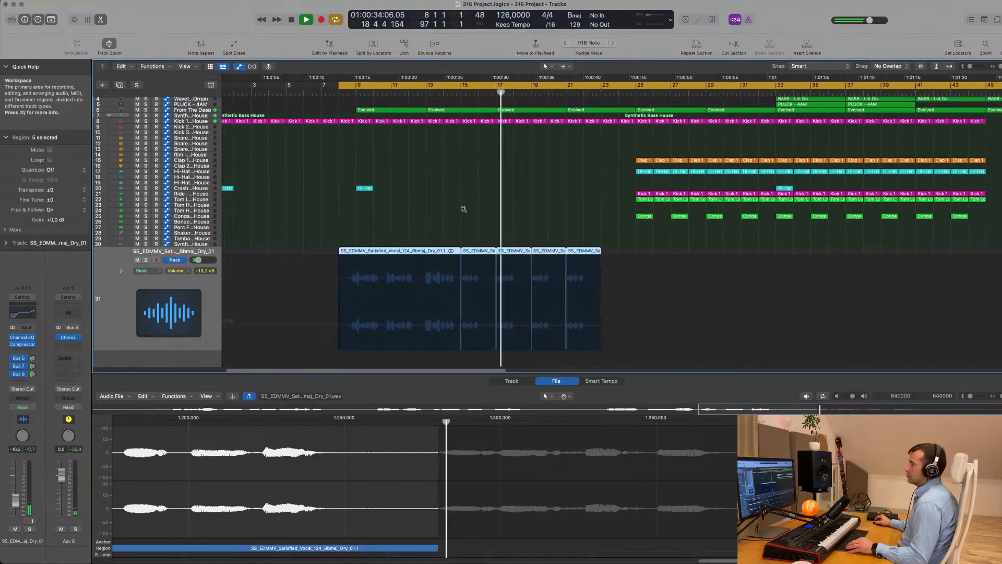
scroll(462, 211, down, 3)
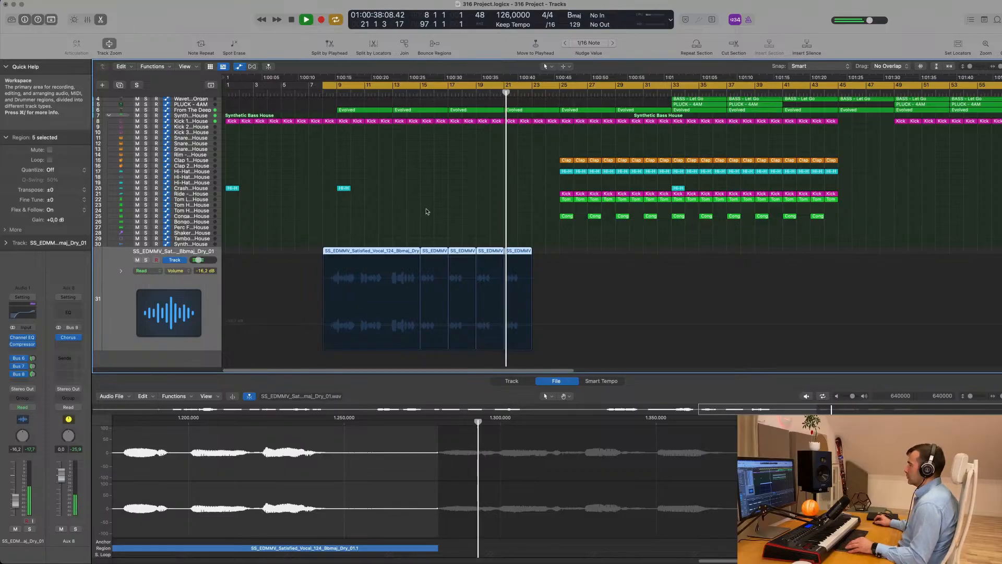
scroll(425, 212, down, 2)
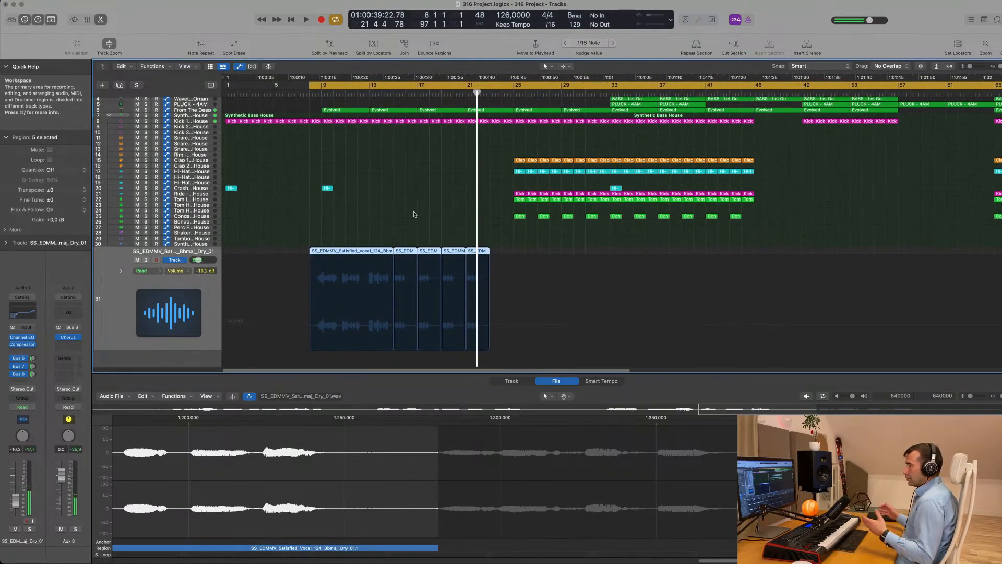
key(space)
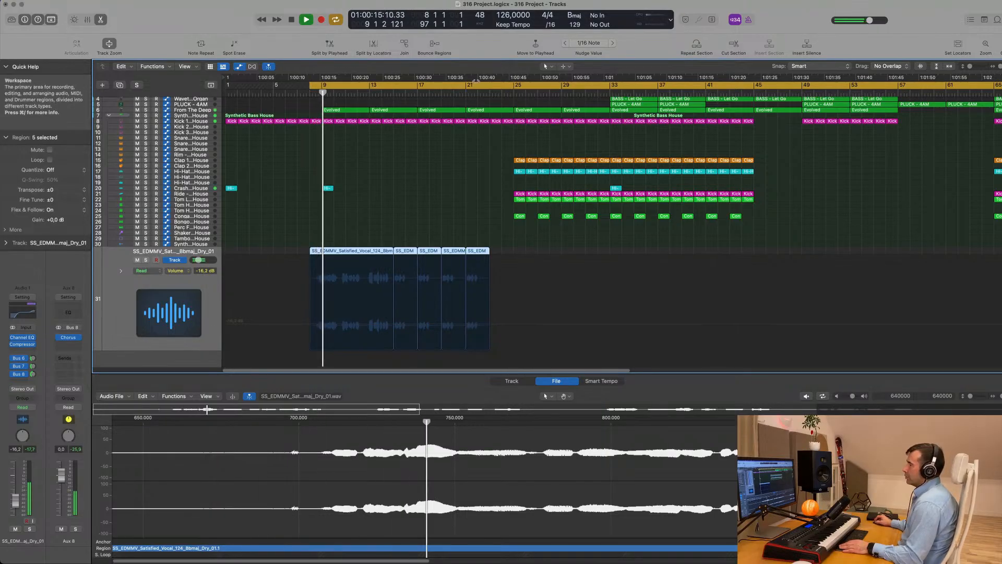
drag(310, 86, 418, 89)
key(space)
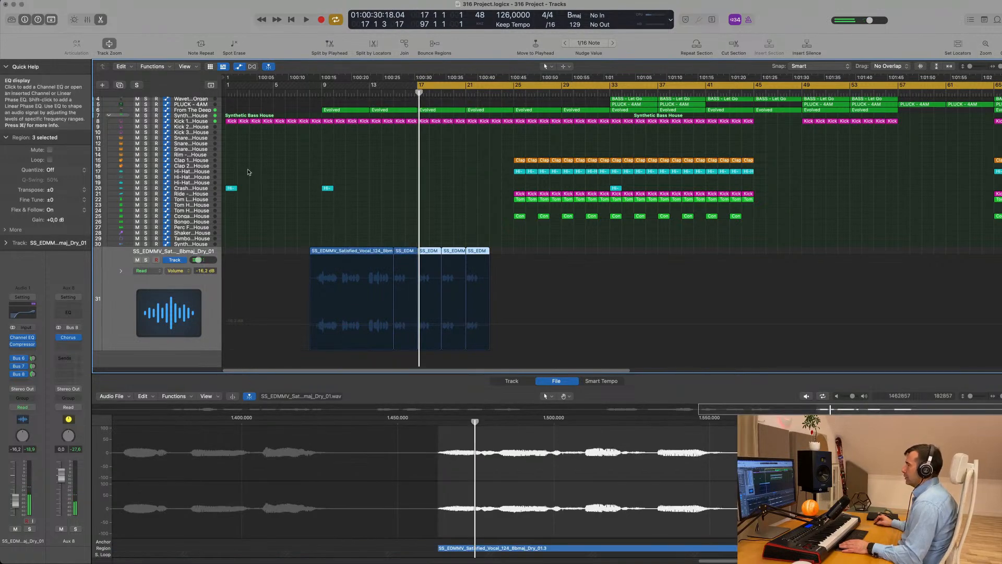
Set the vocal track to Touch automation and enable the Channel EQ low cut, raising it to about 346 Hz
drag(793, 103, 511, 93)
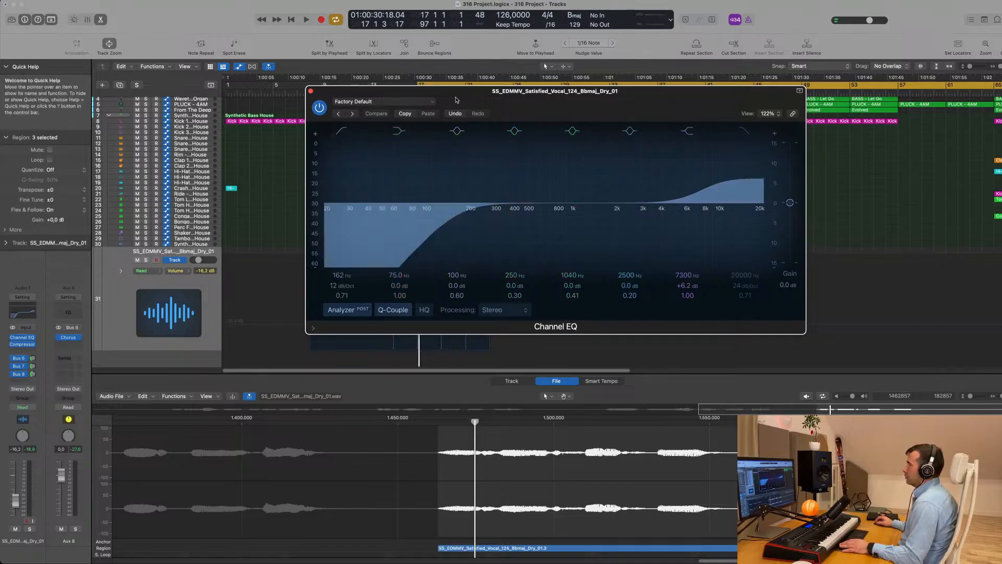
click(120, 316)
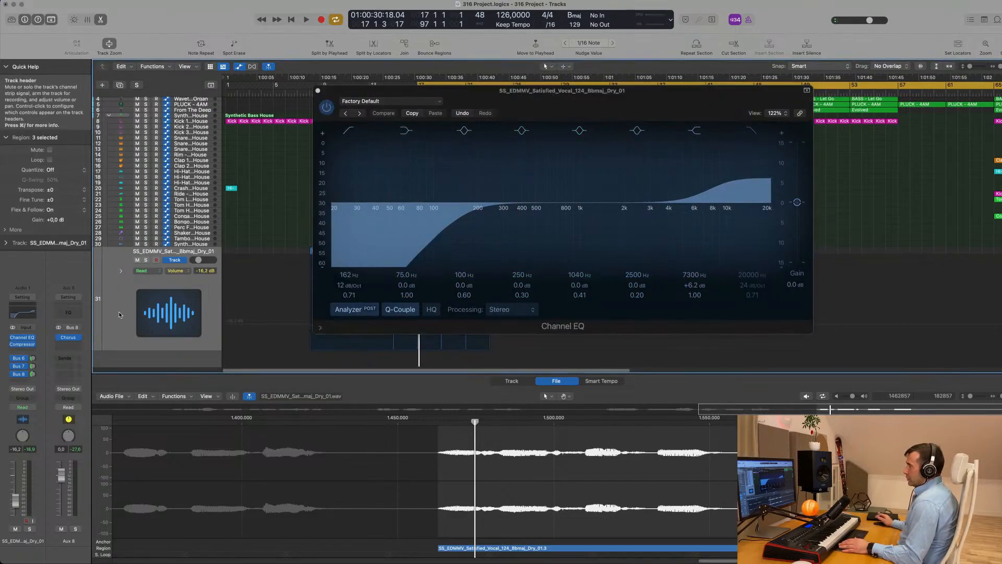
click(31, 407)
click(25, 417)
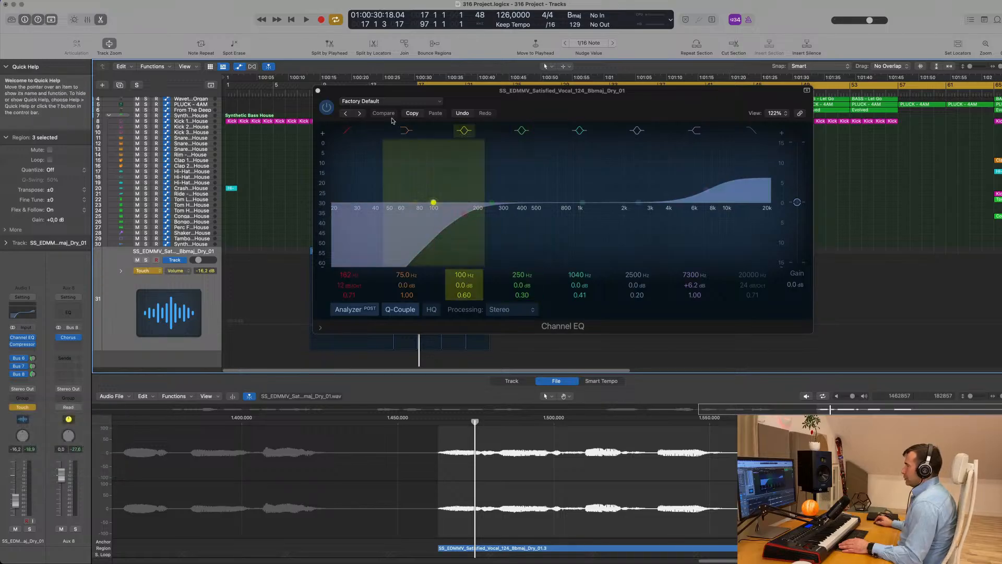
key(space)
click(344, 130)
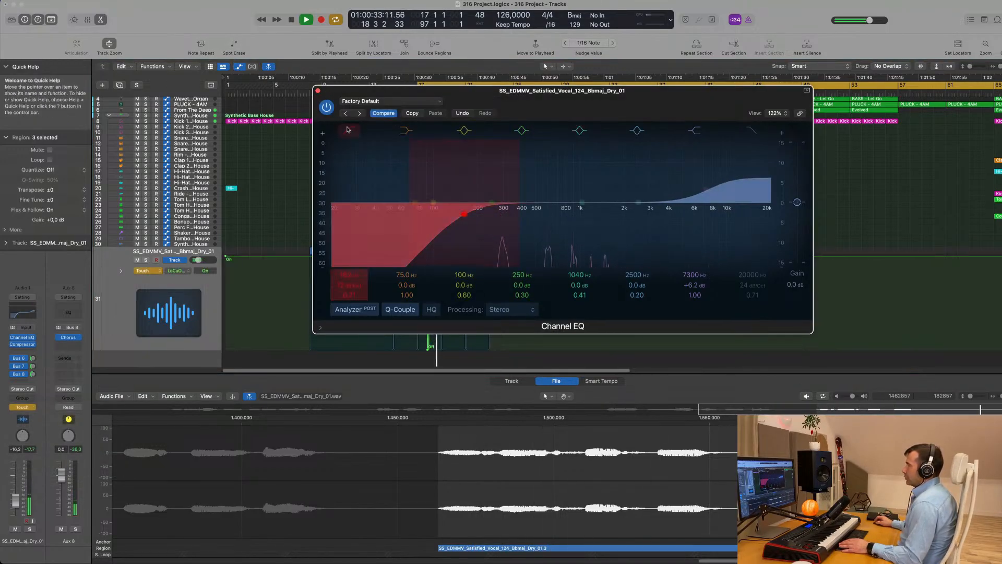
click(349, 130)
click(349, 130)
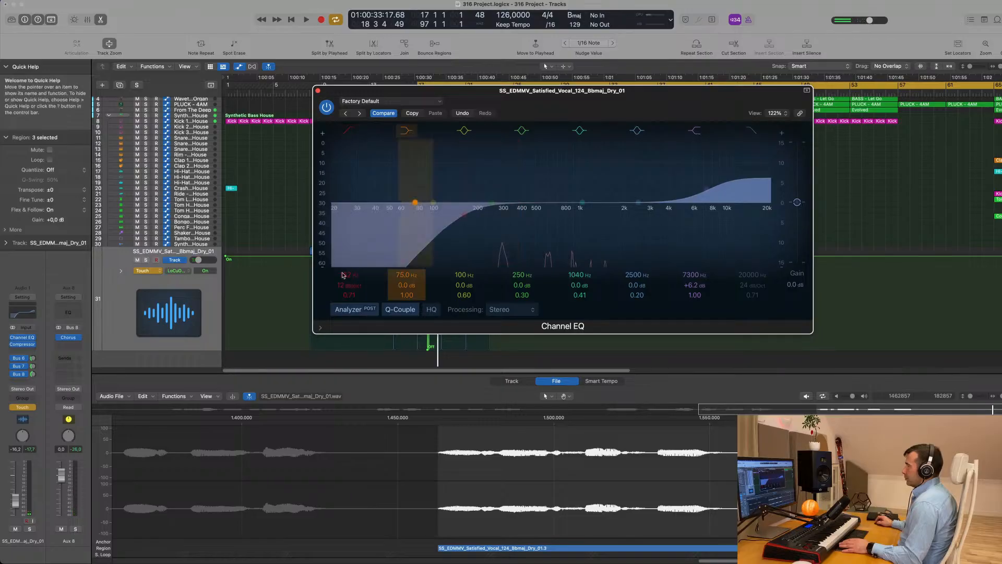
mouse_move(347, 275)
mouse_down()
mouse_move(347, 260)
mouse_move(347, 274)
mouse_up()
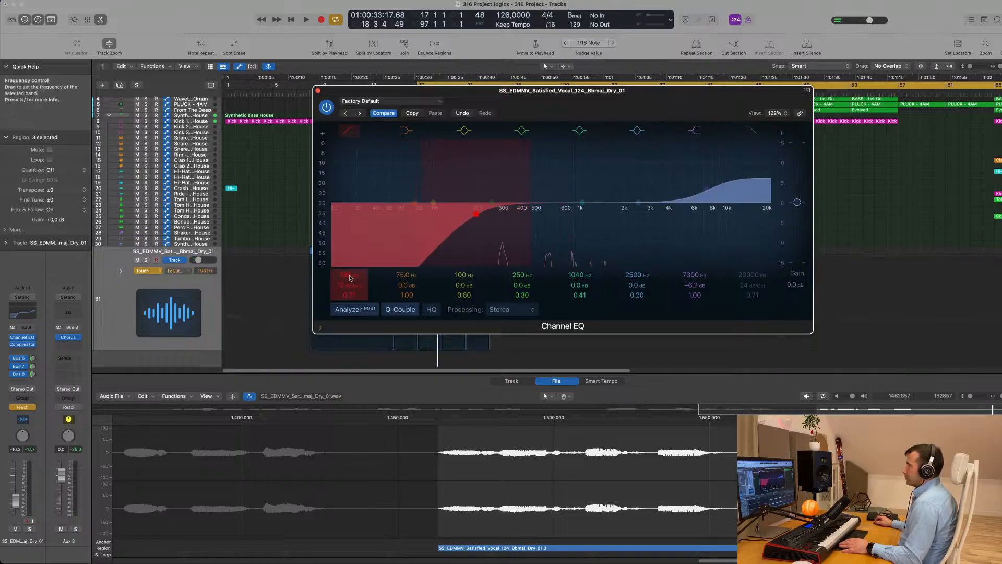
click(318, 91)
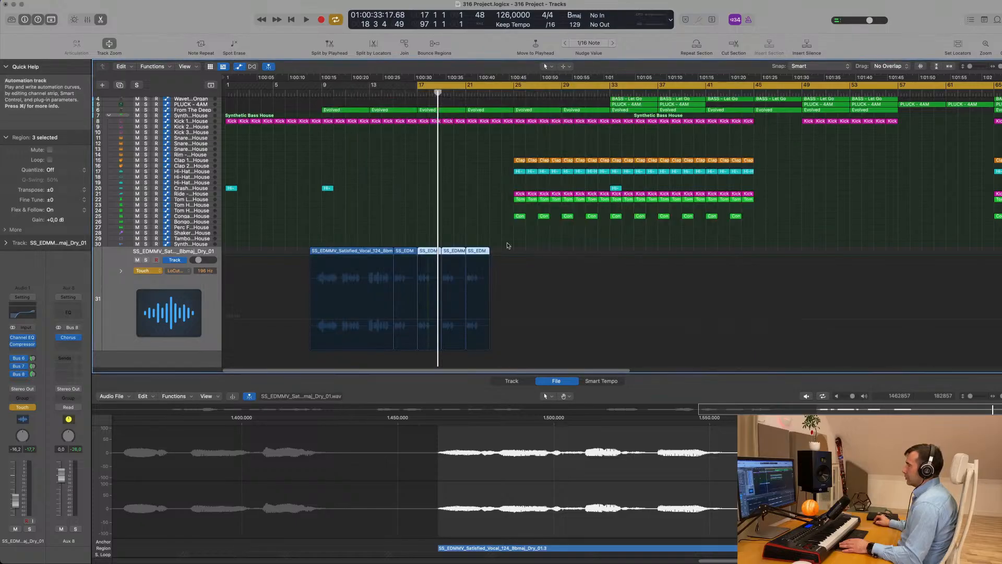
Show the Low Cut On/Off automation lane and clear its automation points
click(181, 271)
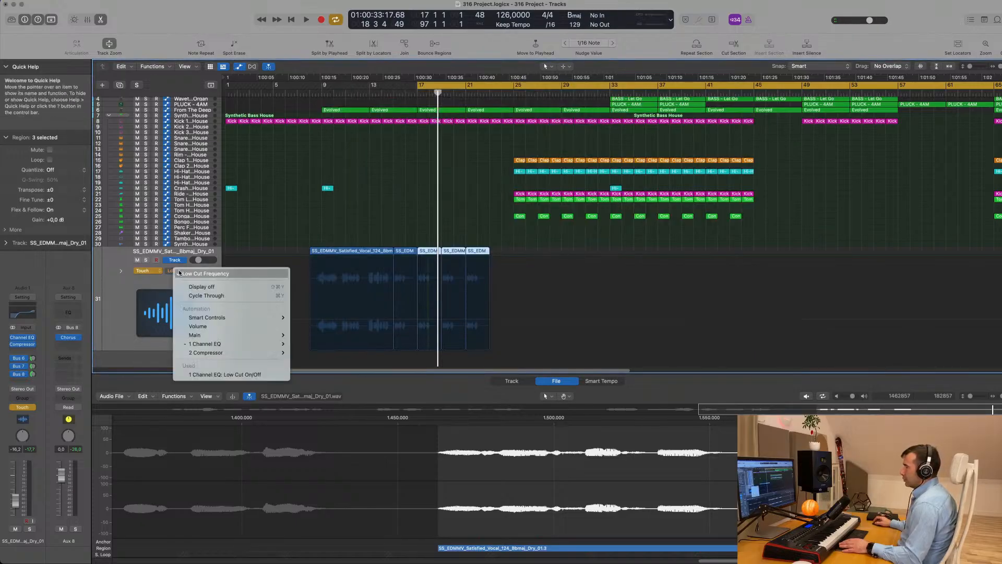
click(191, 374)
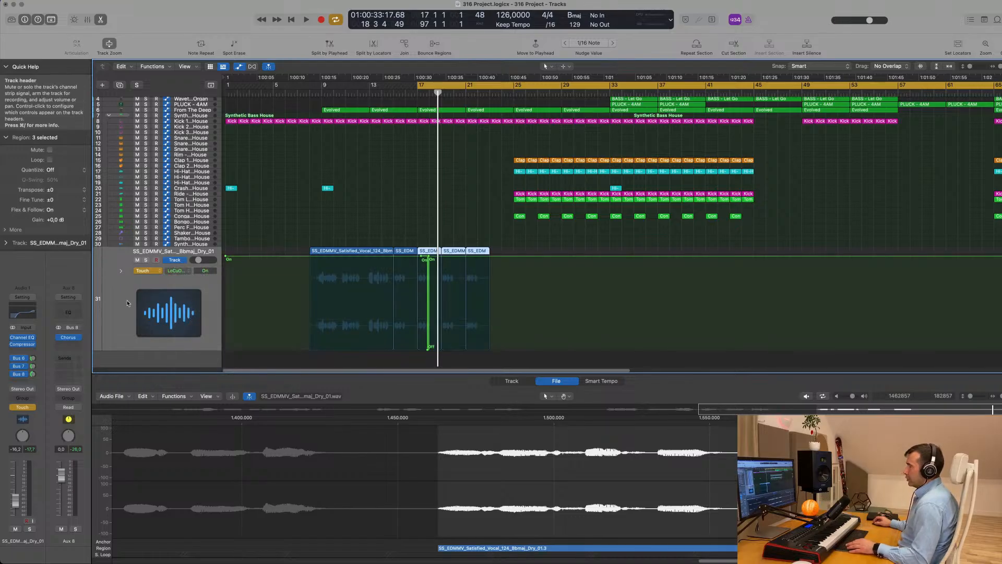
key(ctrl+super+BackSpace)
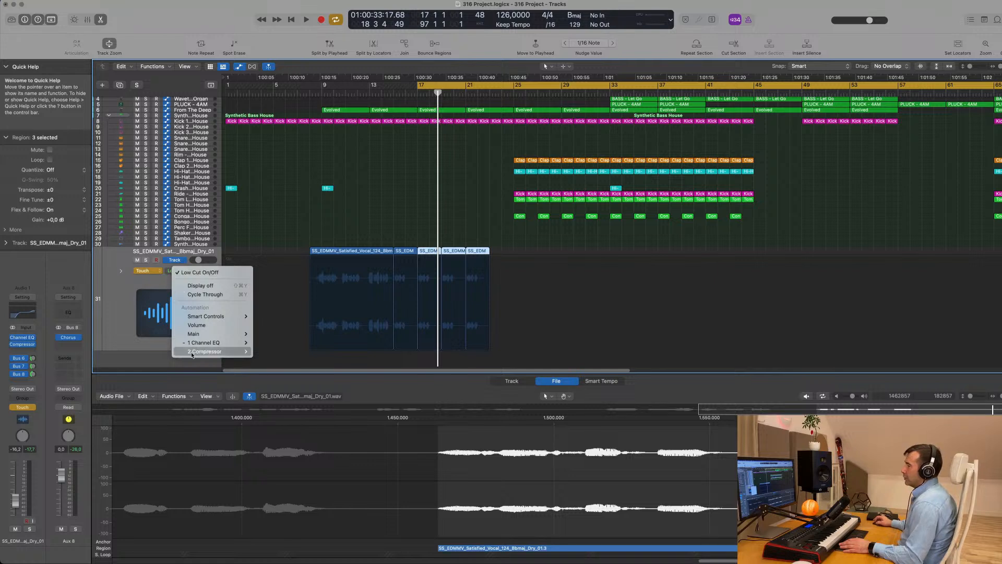
click(127, 287)
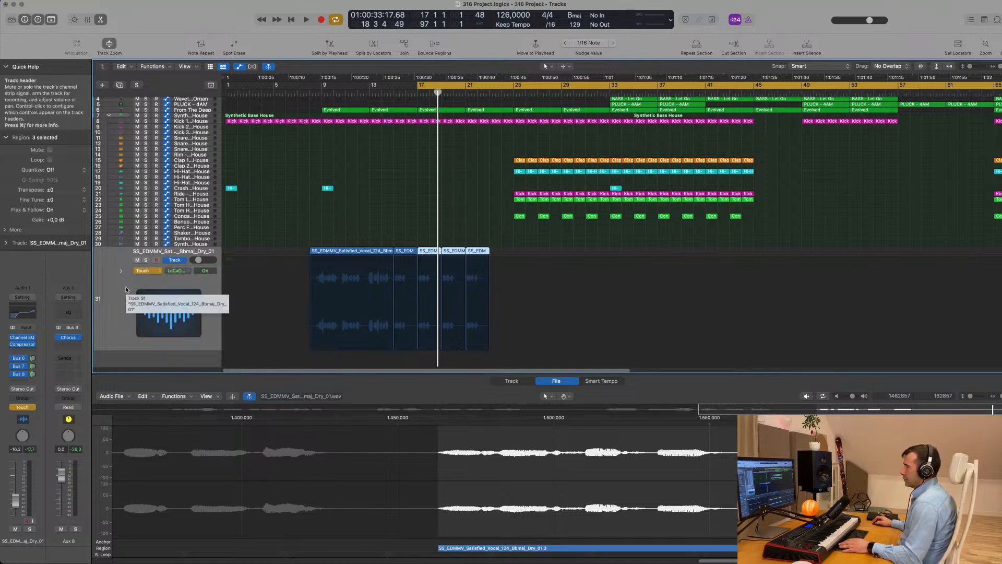
click(176, 270)
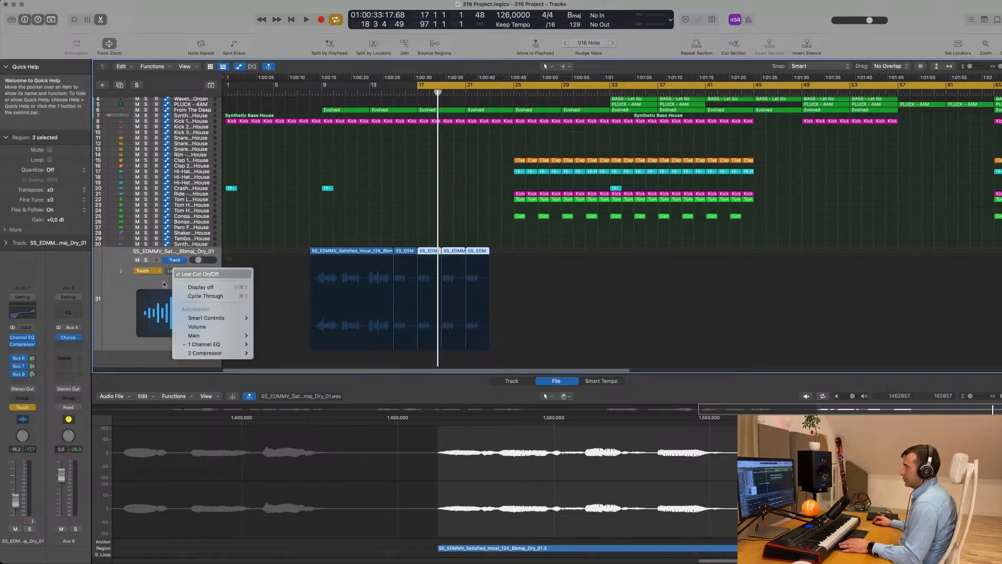
click(110, 306)
Record a low-cut frequency sweep during playback, leaving a 196 Hz point near bar 17
key(space)
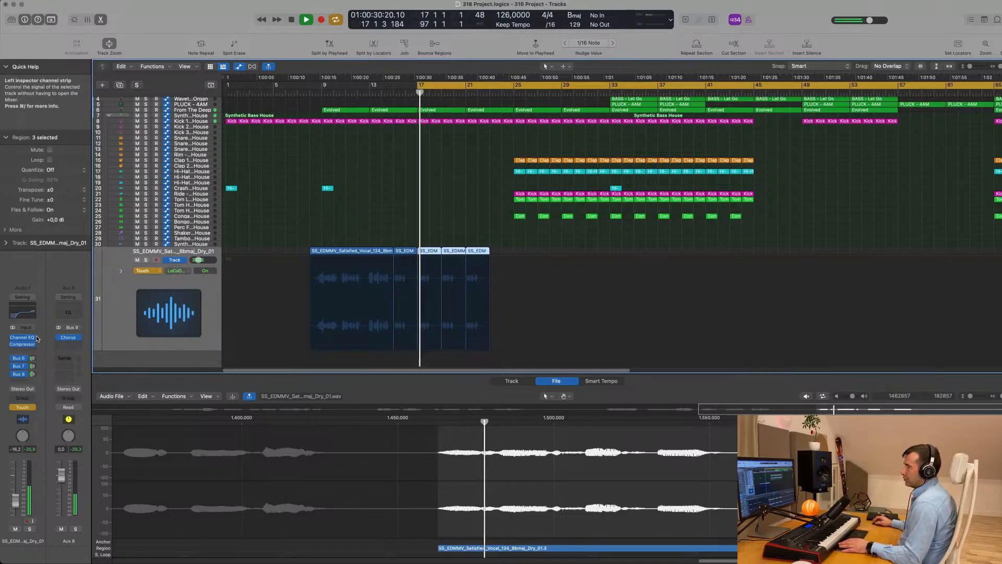
click(24, 314)
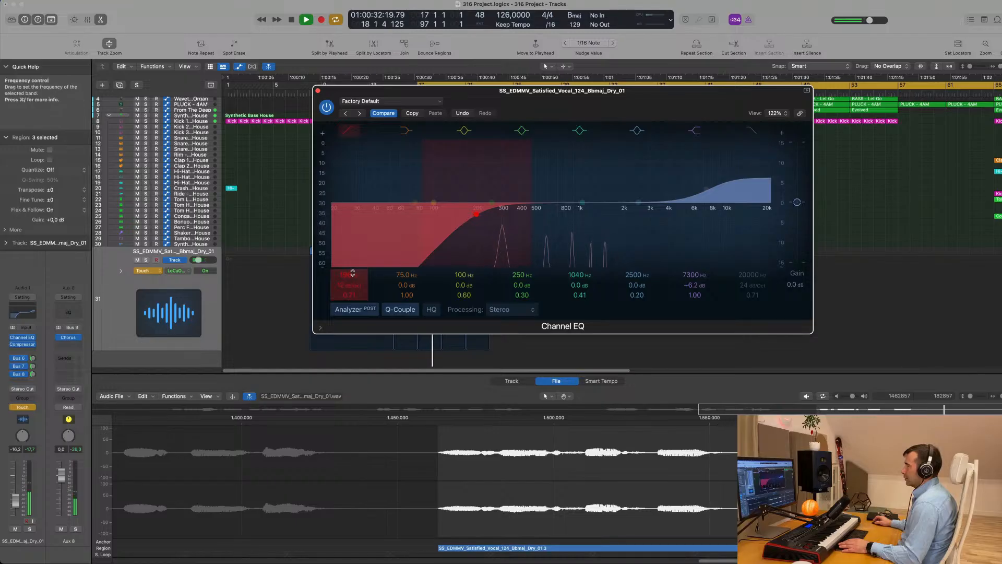
drag(502, 226, 521, 213)
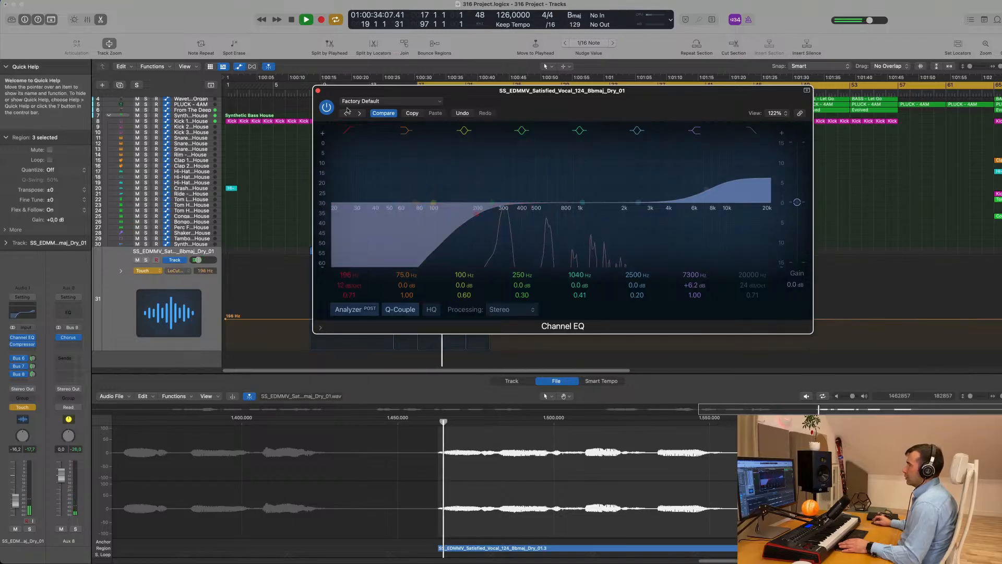
click(318, 91)
key(space)
Ramp the low-cut automation from bar 17 up to about 7550 Hz and switch the track to Read
drag(448, 320, 418, 320)
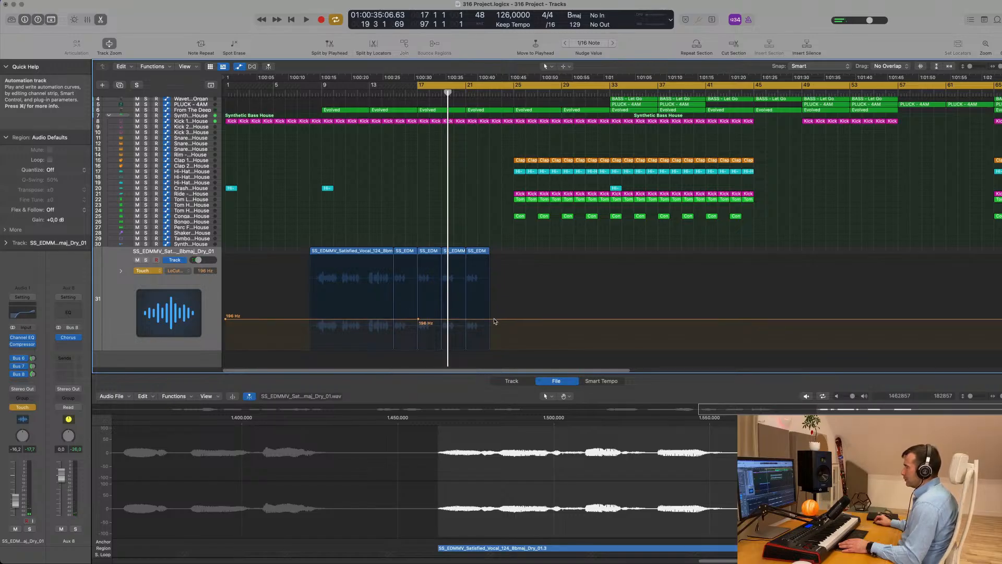
drag(489, 319, 491, 270)
key(space)
click(155, 271)
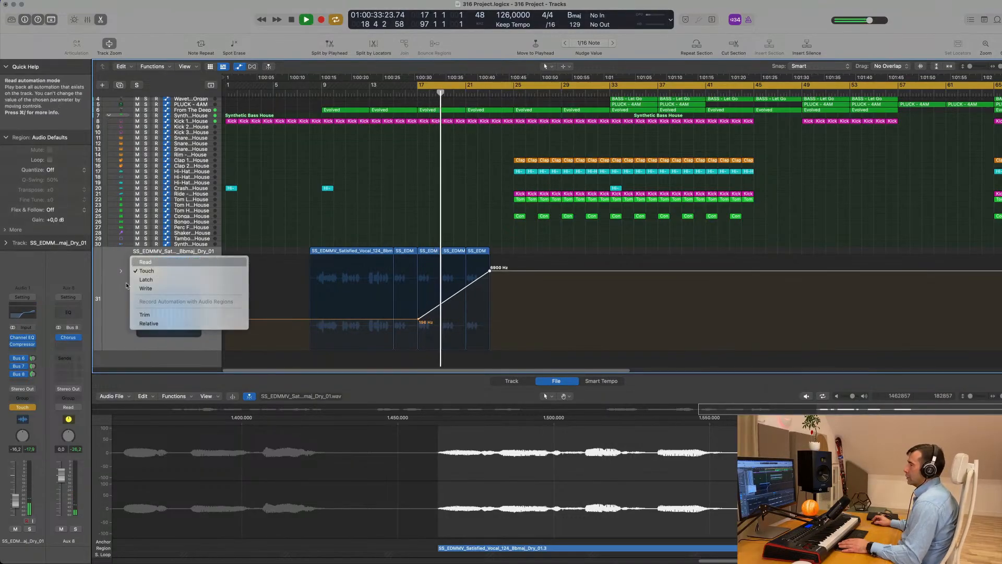
key(Return)
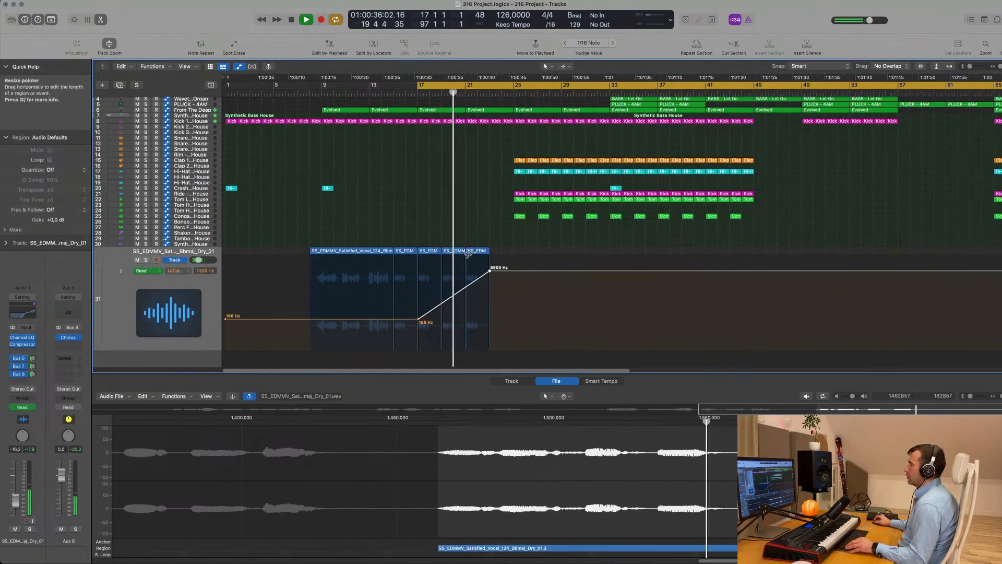
drag(490, 271, 490, 270)
key(super+Left)
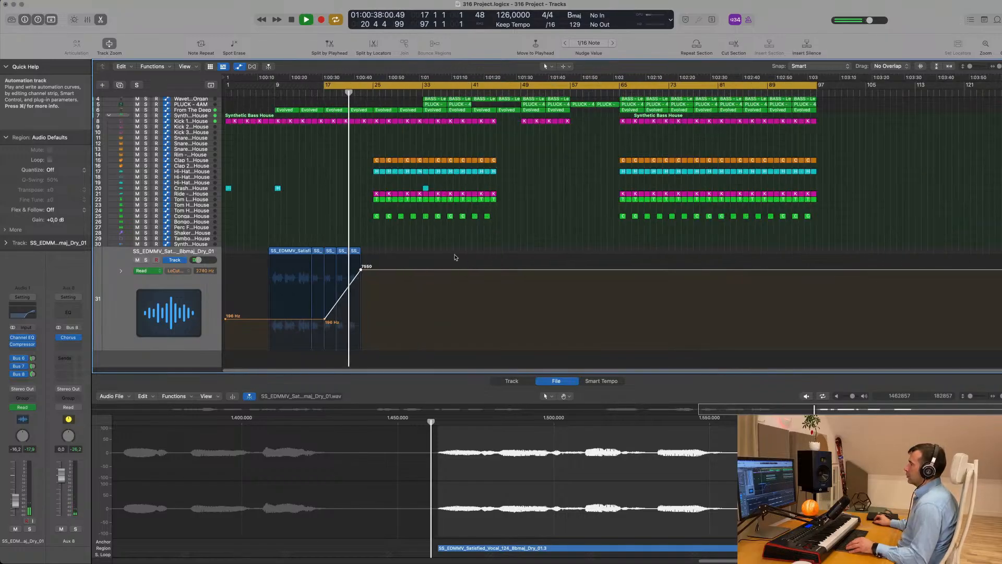
key(super+Right)
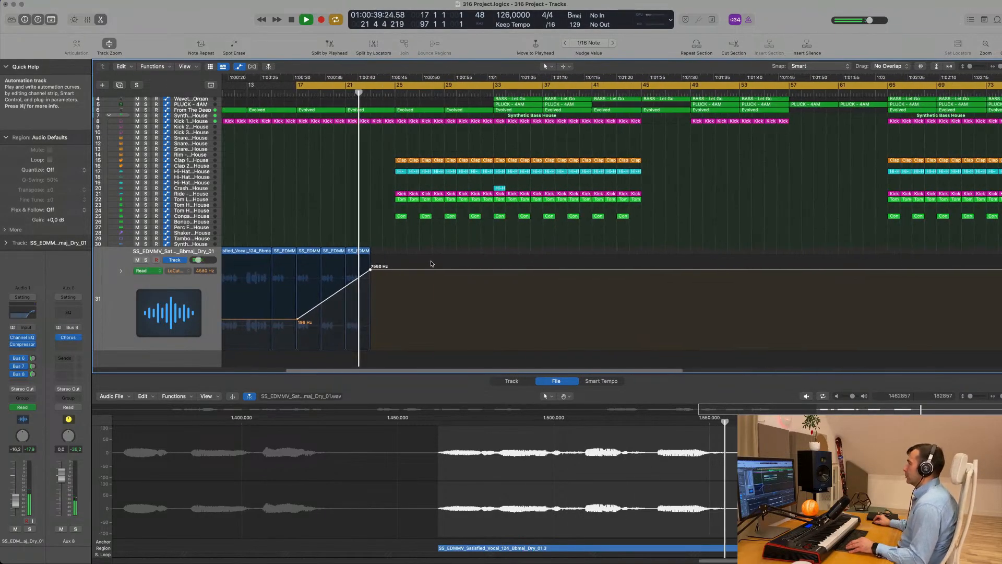
Repeat the last vocal region on track 31 with its automation and add a 7500 Hz point
click(368, 256)
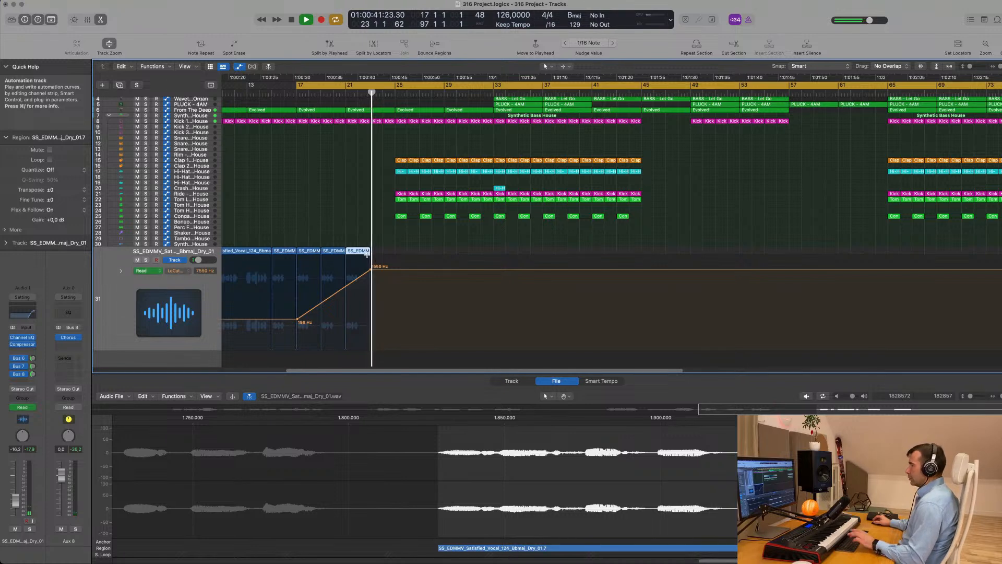
key(super+r)
click(370, 286)
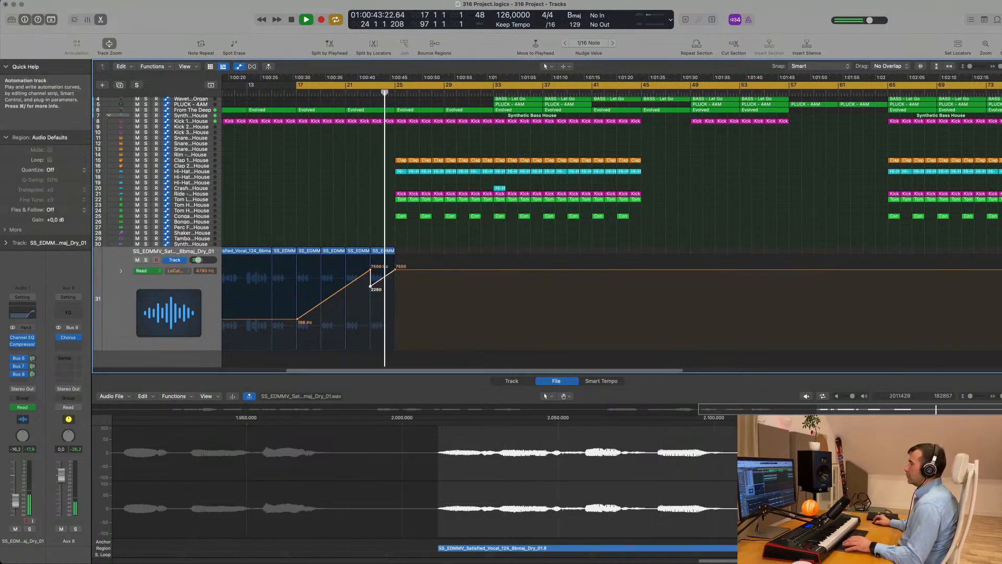
click(383, 270)
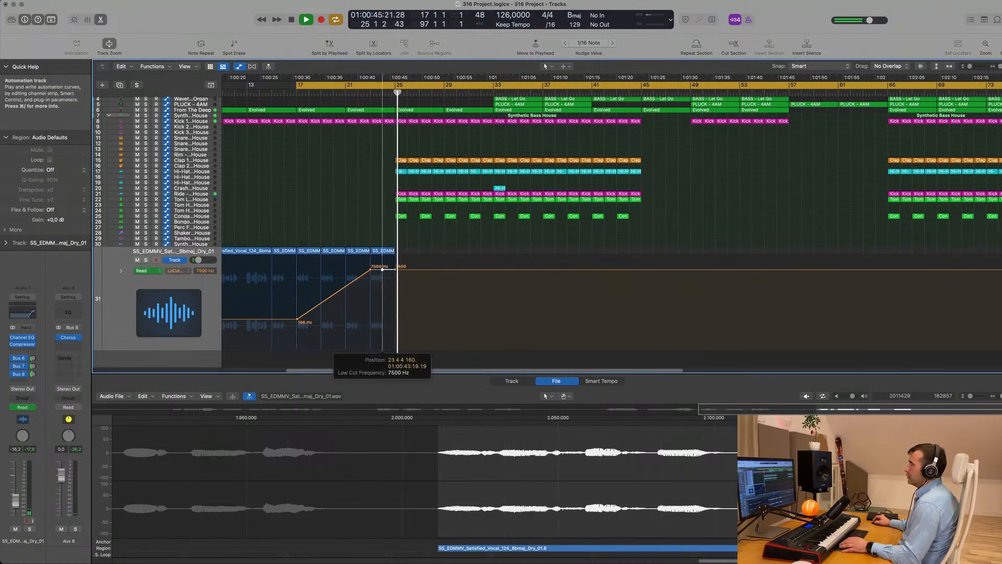
scroll(359, 213, up, 5)
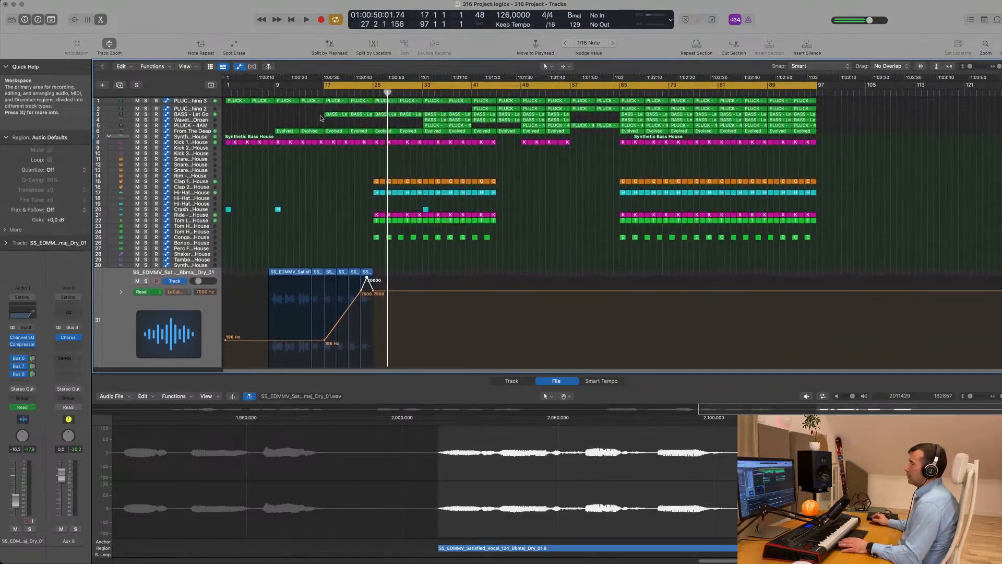
Extend the cycle range to start at bar 9 and play from there
key(space)
key(space)
scroll(335, 172, down, 5)
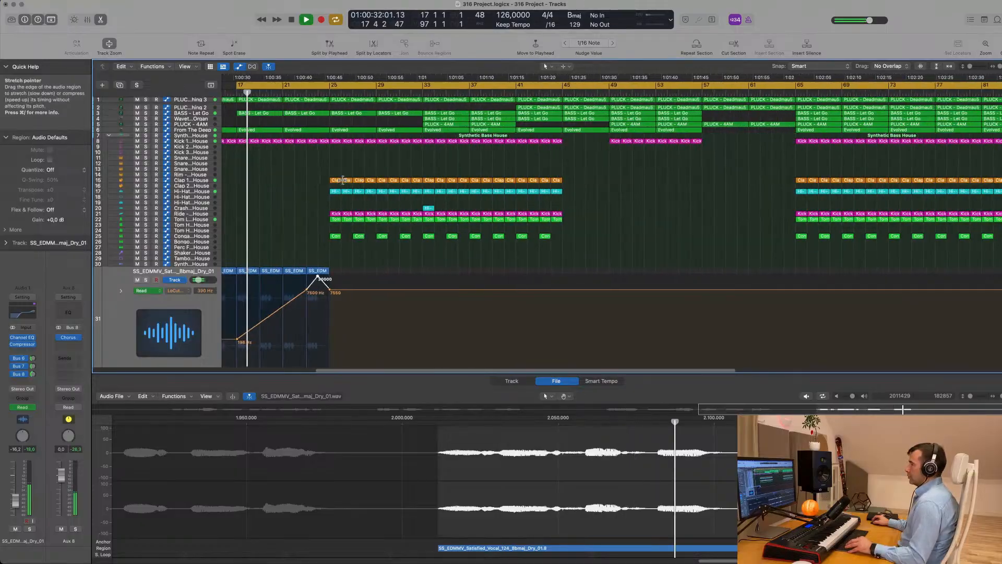
scroll(309, 202, left, 3)
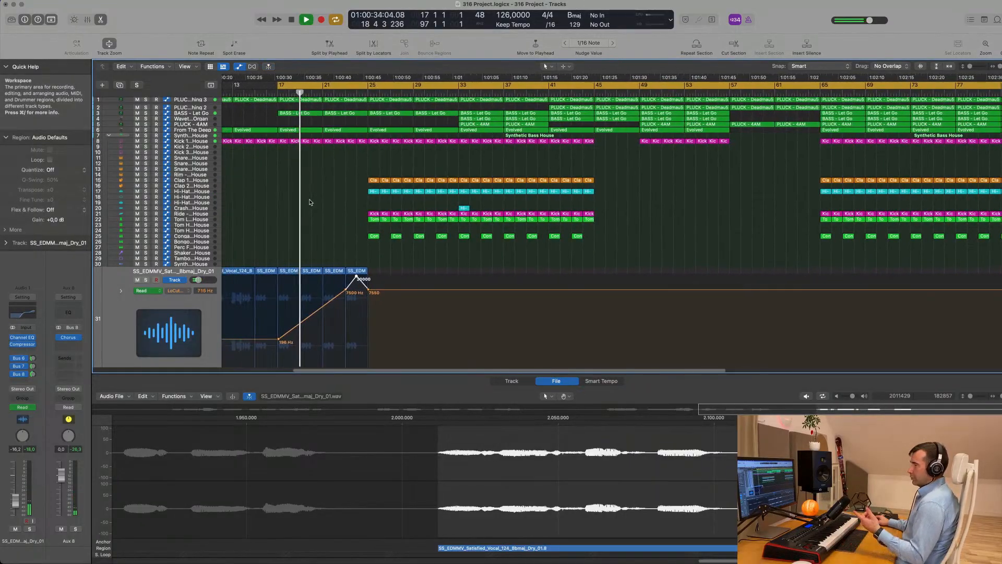
scroll(311, 203, left, 4)
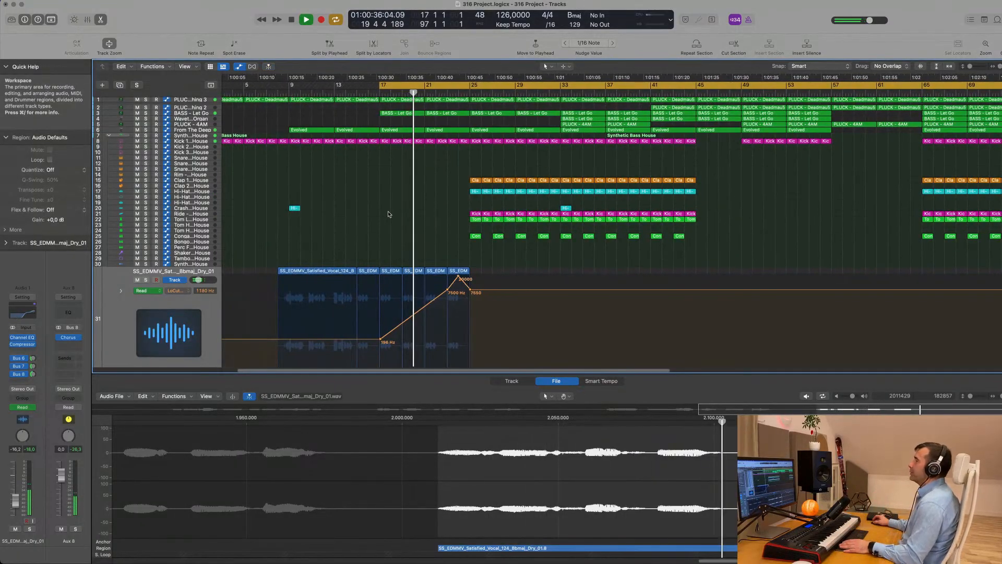
drag(375, 75, 282, 164)
key(space)
scroll(313, 193, down, 3)
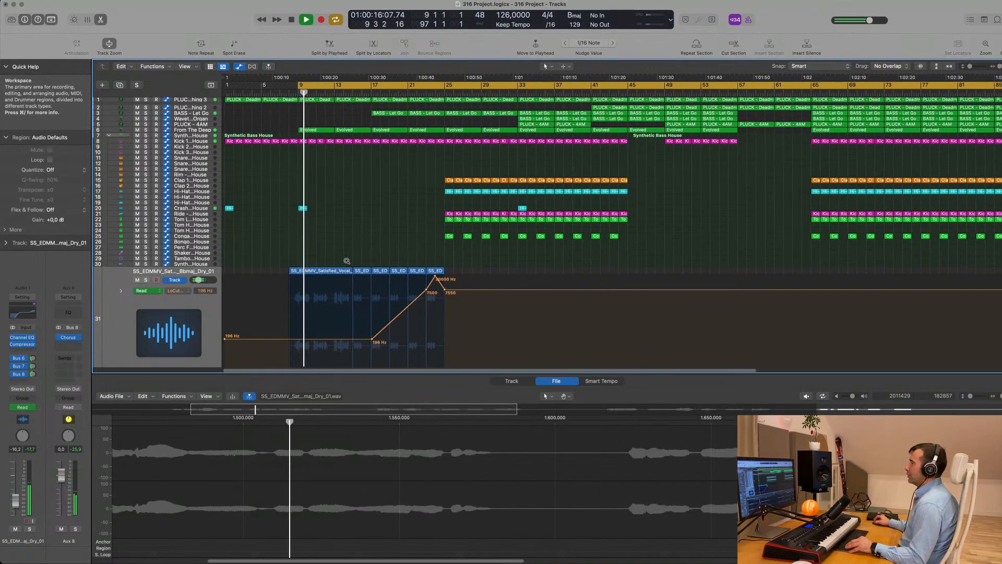
scroll(349, 257, up, 1)
scroll(355, 247, up, 1)
scroll(354, 247, down, 1)
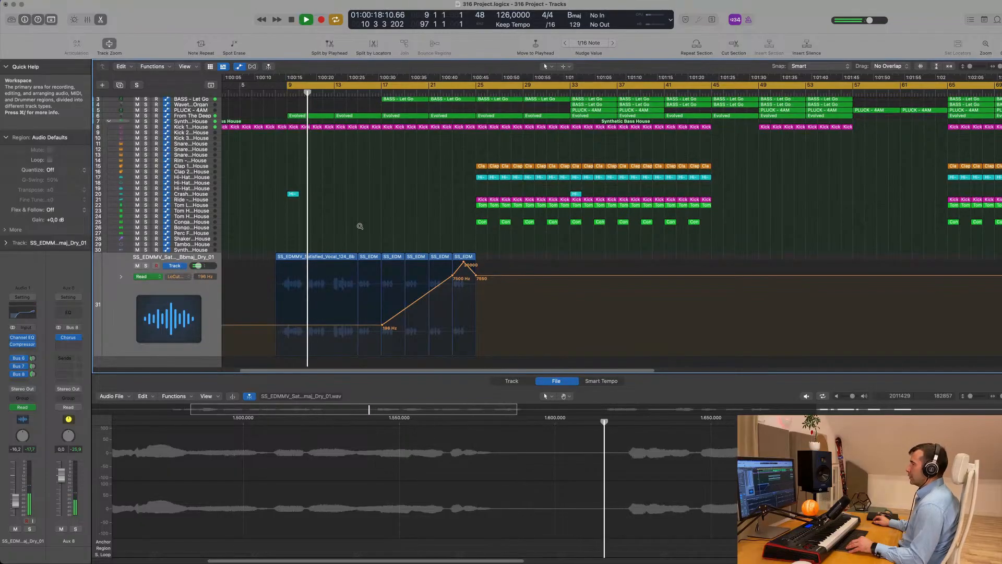
Split off the end of a Kick region and copy the Hi-Hat region with automation to bar 17
click(213, 307)
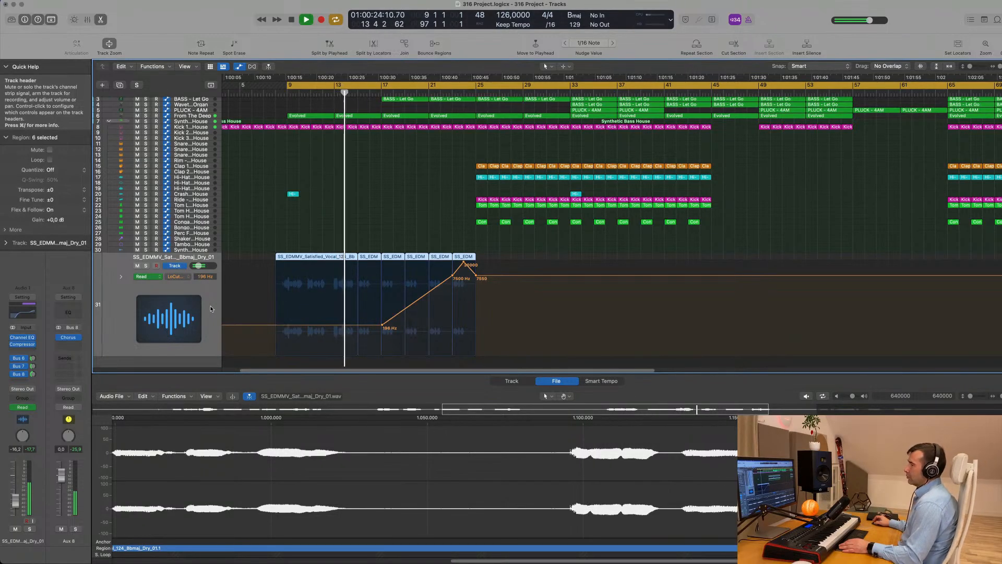
click(388, 222)
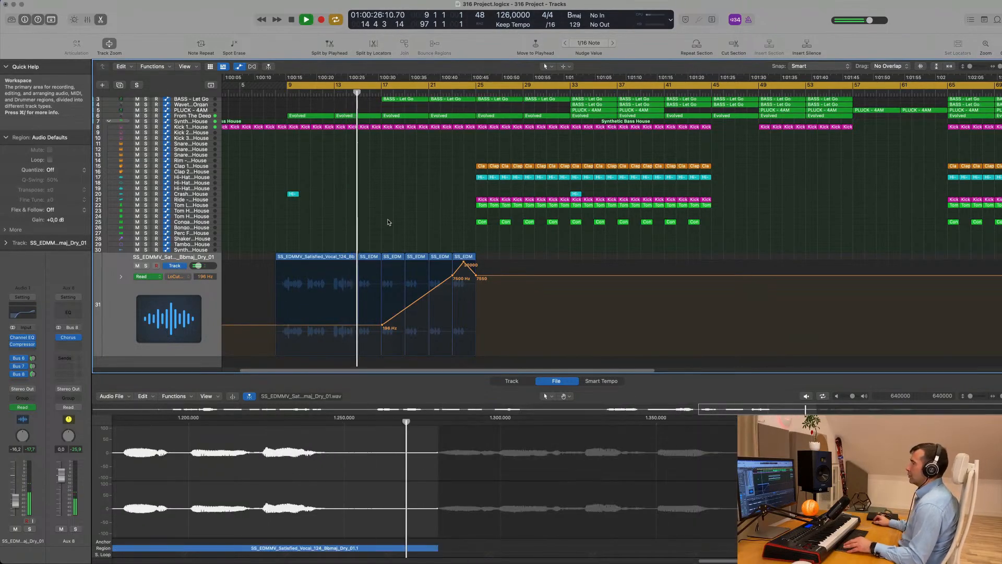
scroll(402, 222, up, 6)
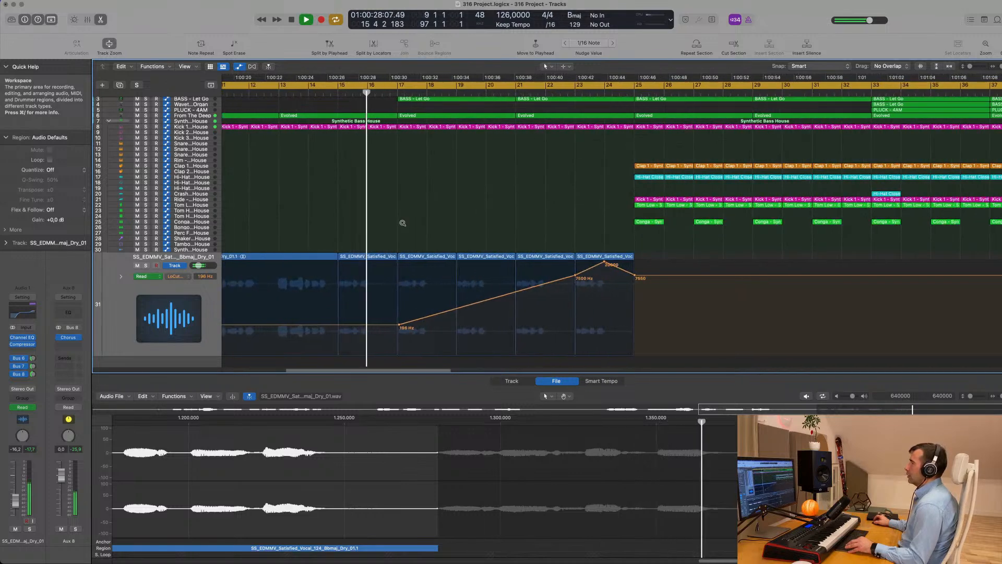
scroll(402, 223, up, 5)
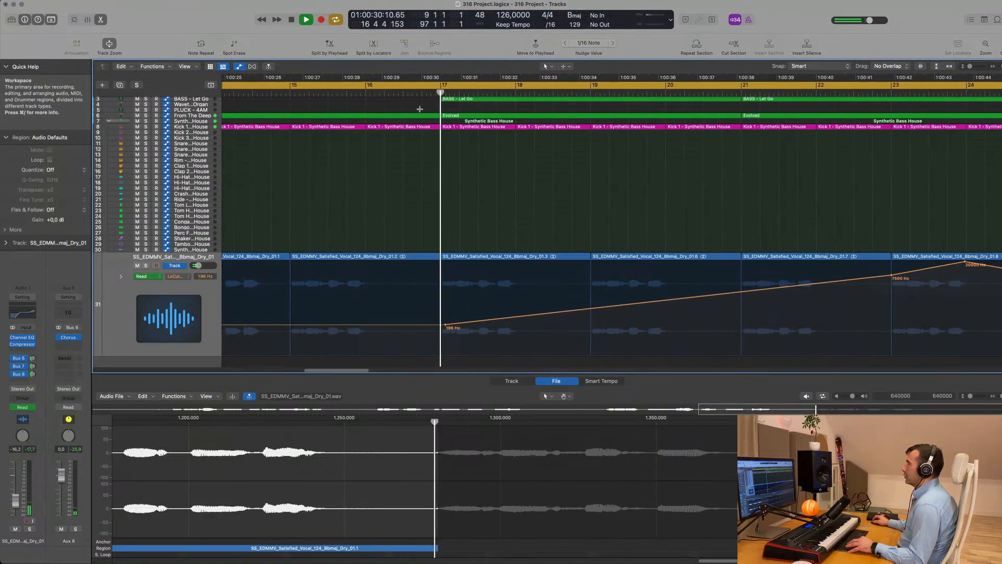
drag(420, 110, 439, 132)
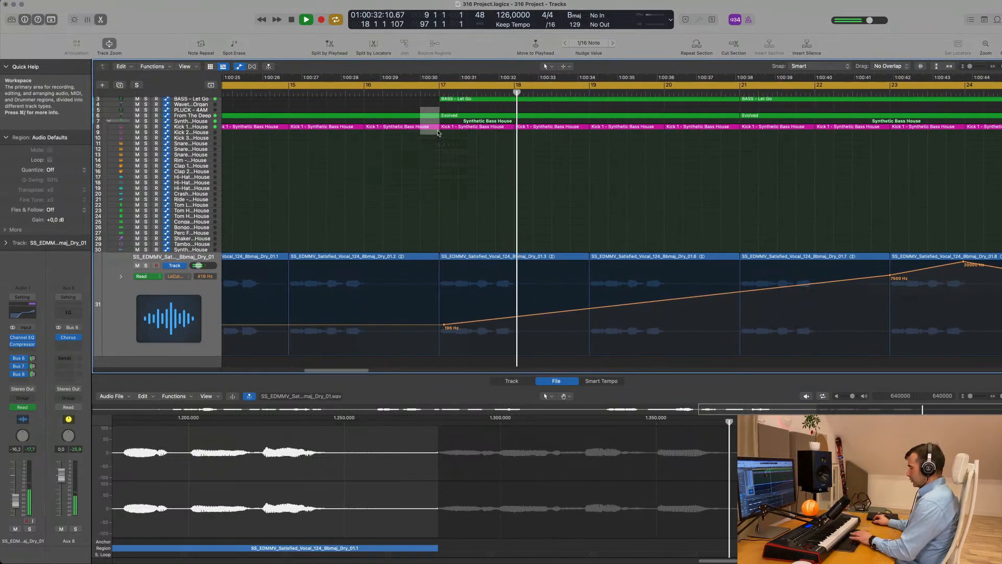
key(Delete)
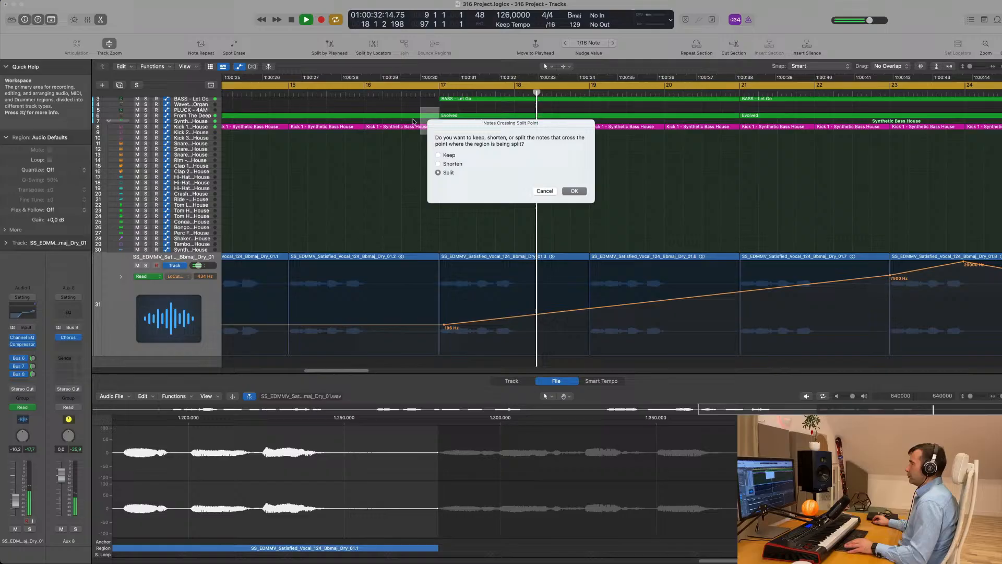
click(544, 191)
scroll(529, 196, down, 8)
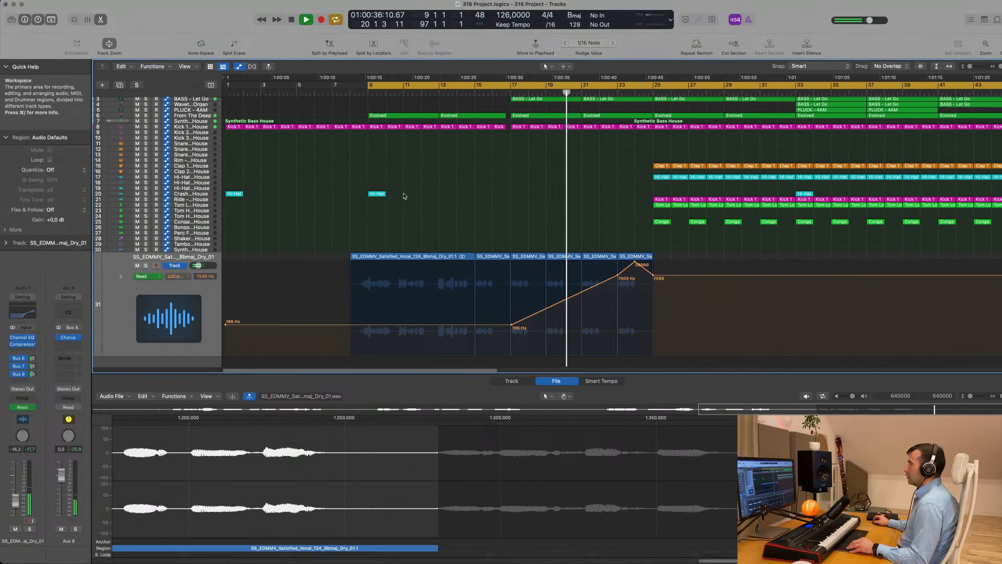
drag(376, 194, 514, 195)
Enlarge the PLUCK - Deadmau5 Thing 3 track and move the cycle start back to bar 17
scroll(421, 188, down, 3)
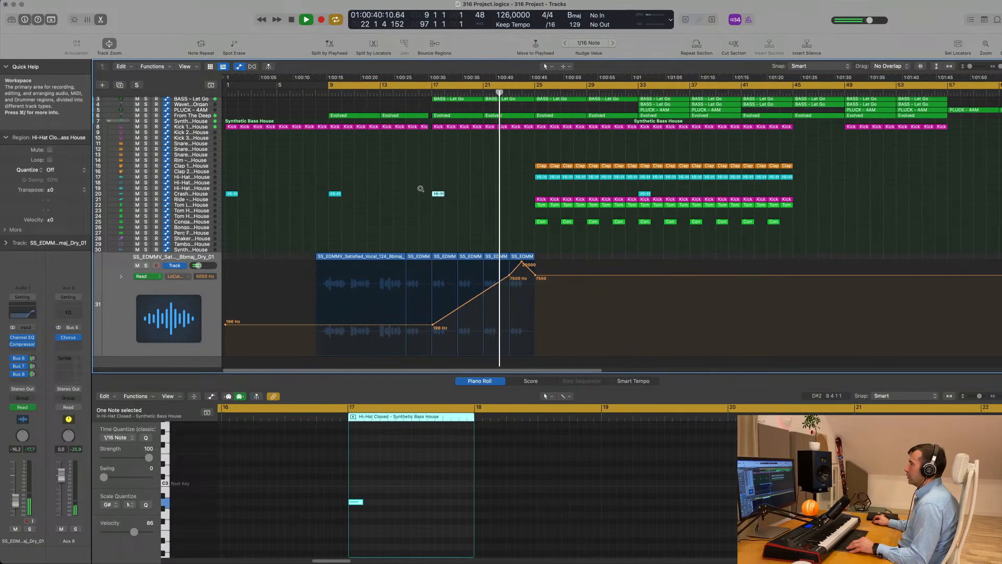
scroll(421, 189, down, 3)
scroll(193, 110, up, 2)
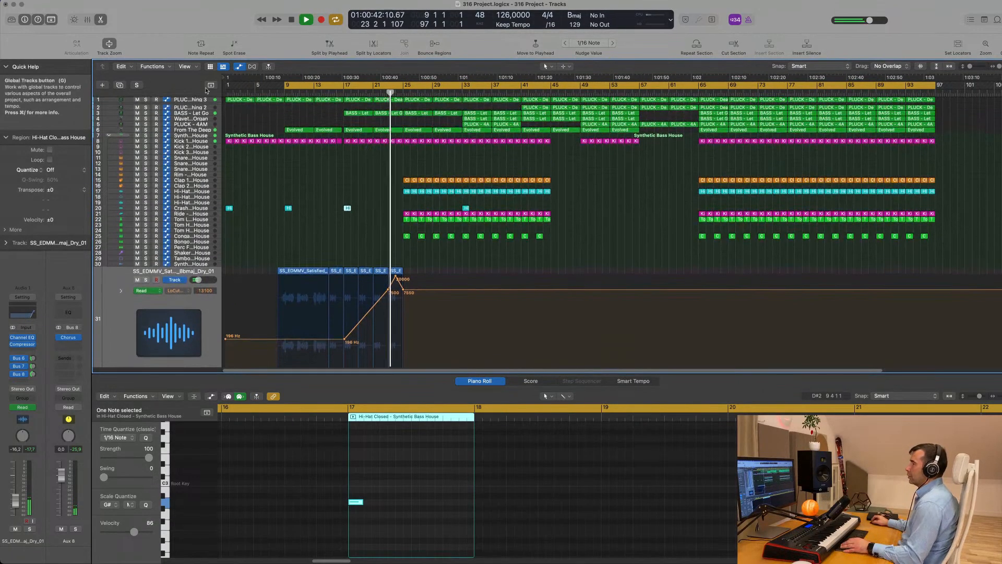
click(192, 100)
key(space)
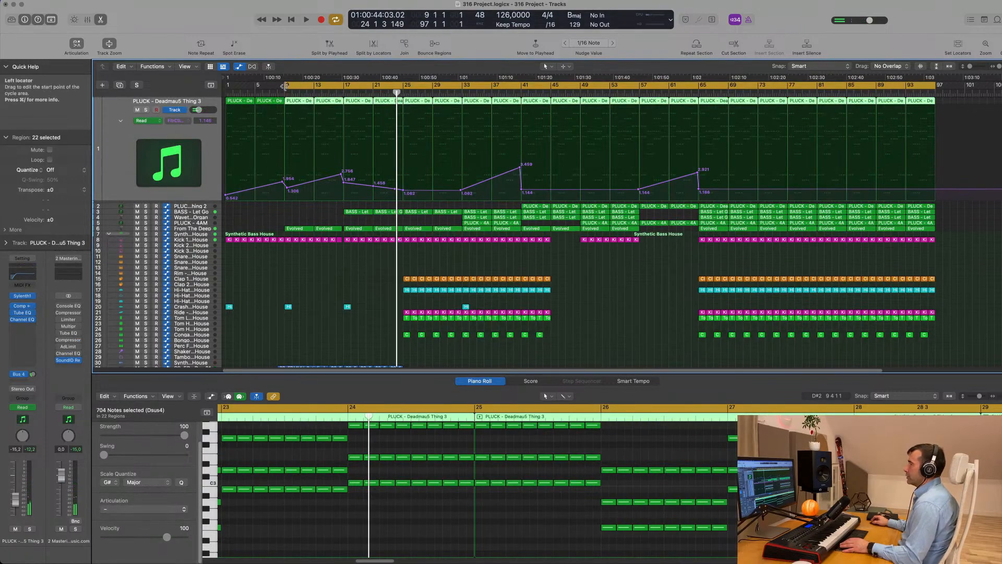
drag(286, 85, 343, 85)
key(space)
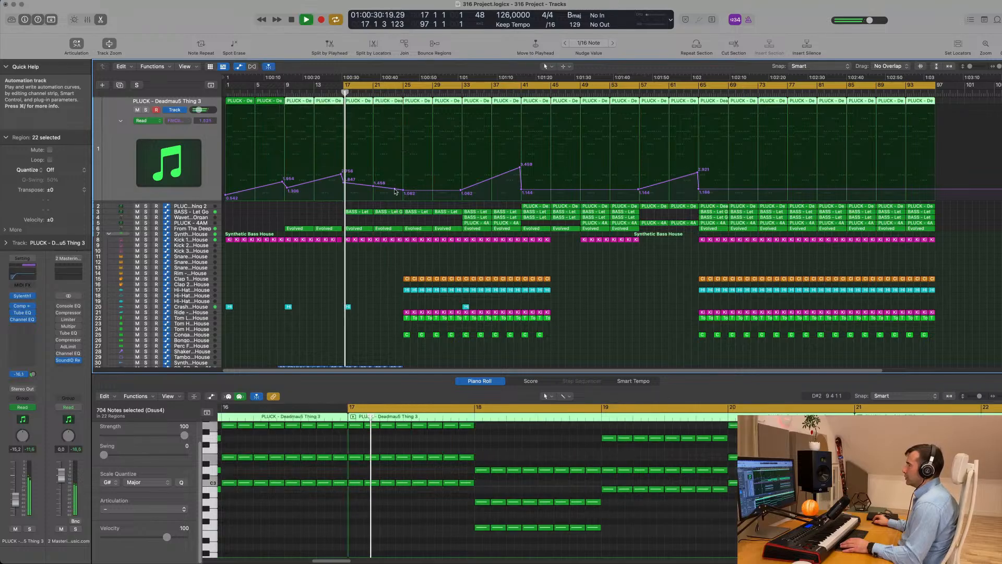
Add a PLUCK filter cutoff automation point set to 3.612
drag(395, 192, 397, 156)
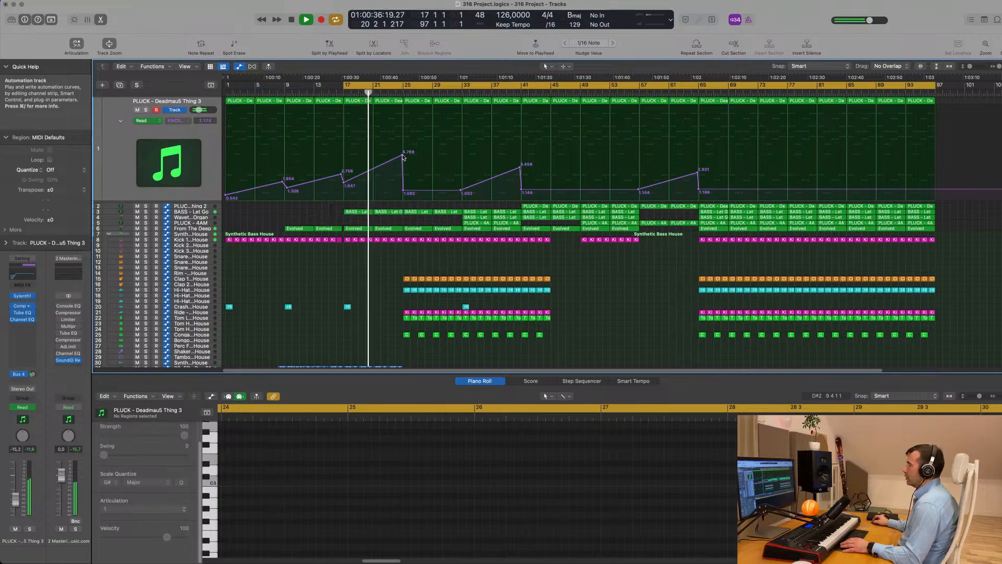
drag(403, 156, 402, 166)
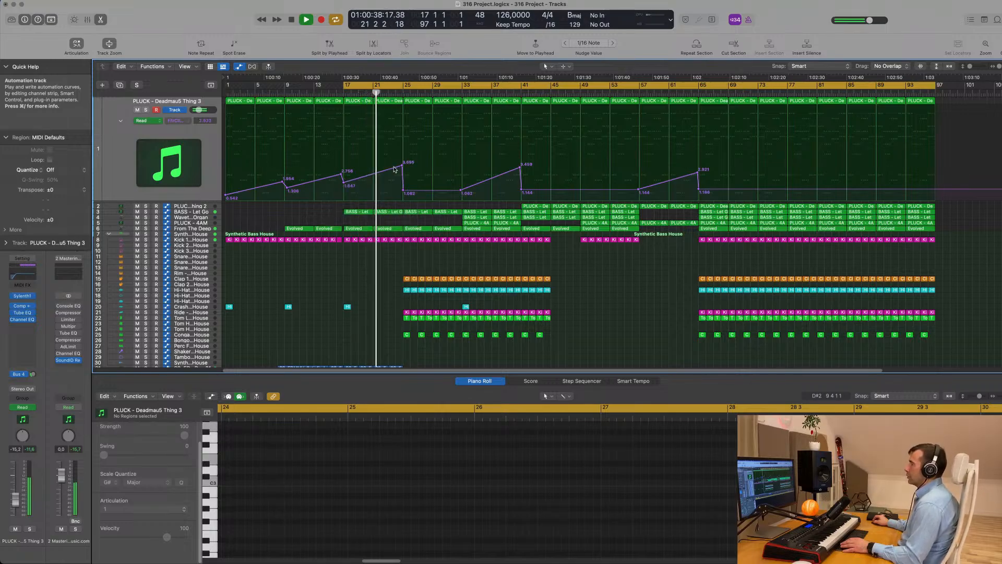
scroll(391, 257, up, 3)
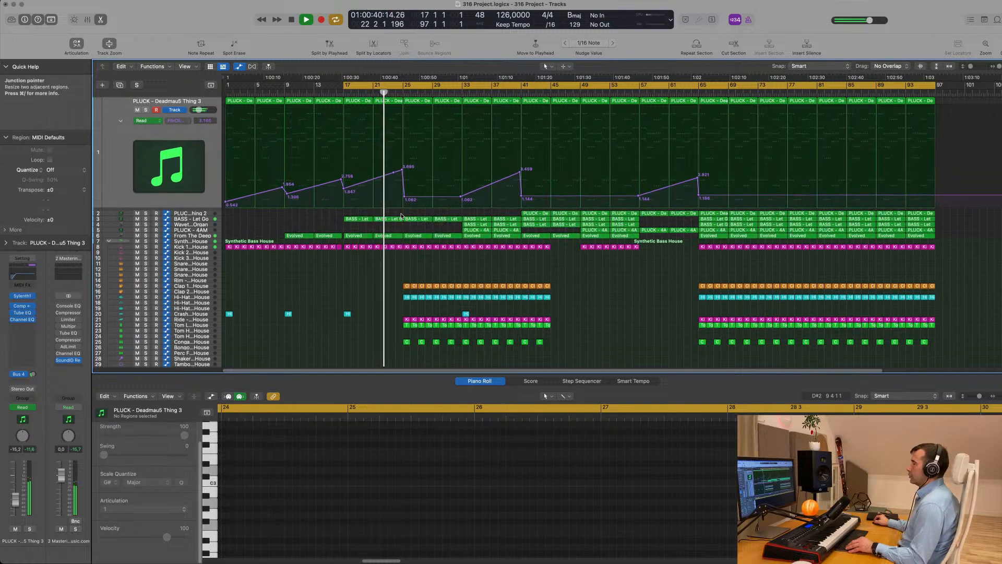
scroll(391, 258, up, 3)
Check a Kick 1 region, stop playback, and select both PLUCK - 4AM regions on track 5
click(407, 274)
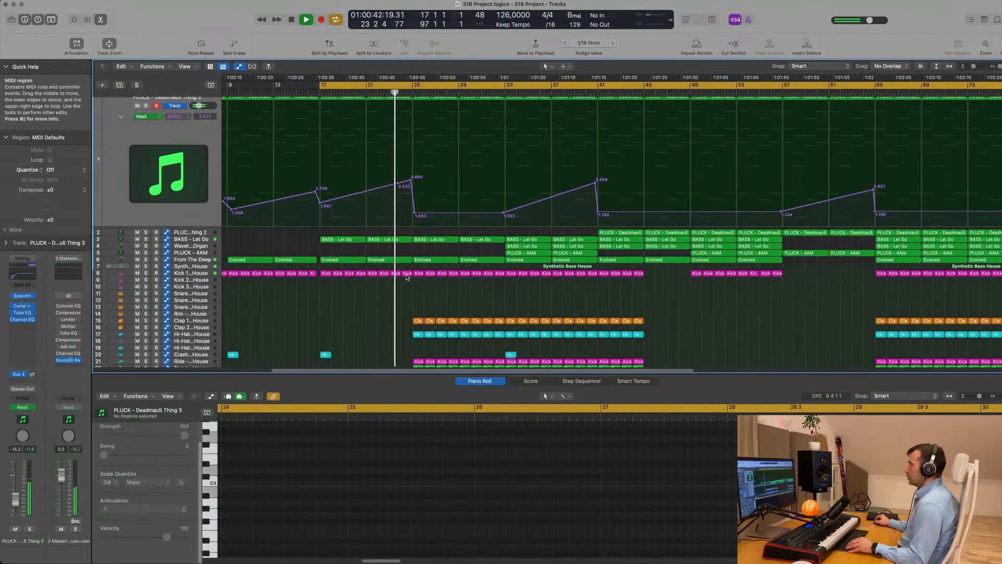
click(393, 282)
scroll(391, 284, down, 3)
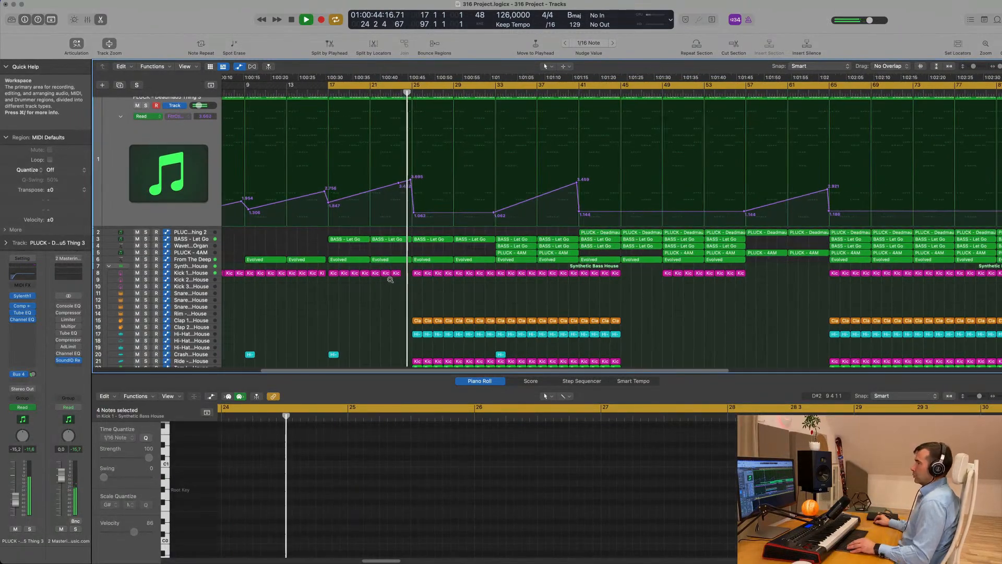
scroll(432, 283, up, 3)
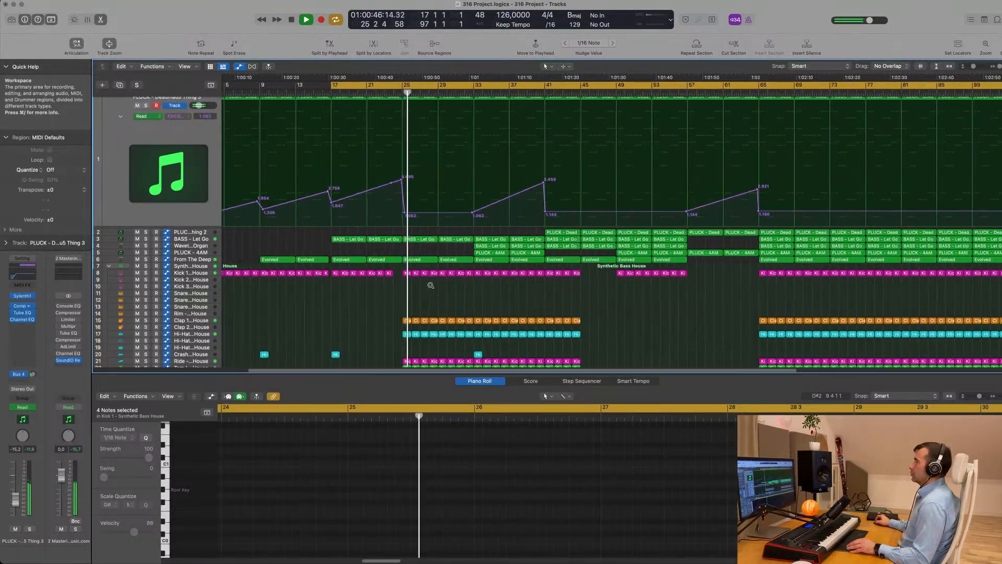
scroll(432, 282, down, 5)
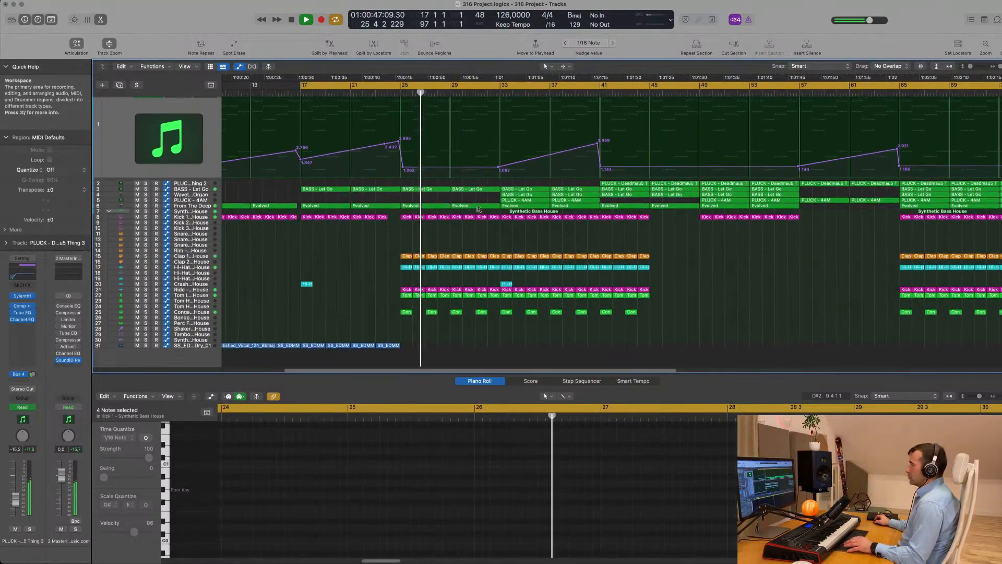
key(space)
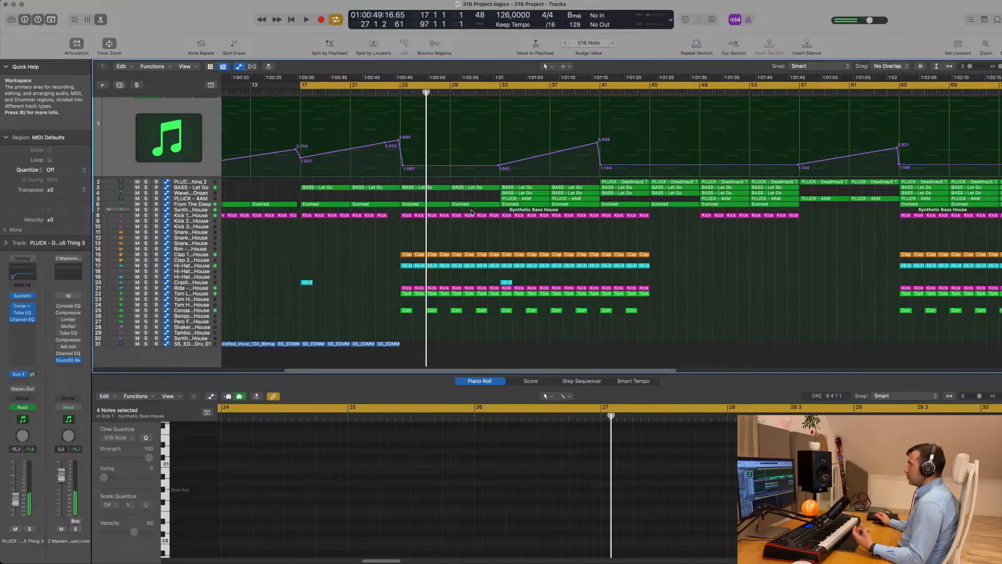
drag(497, 201, 421, 202)
Play from bar 17 and select the PLUCK - 4AM track, zooming out over the arrangement
key(space)
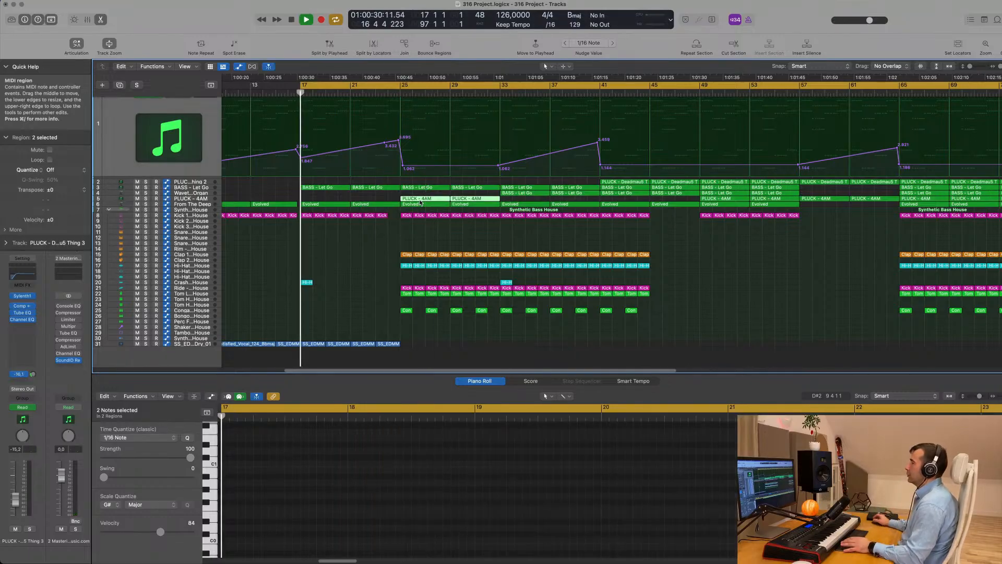
key(super+Left)
key(super+Left)
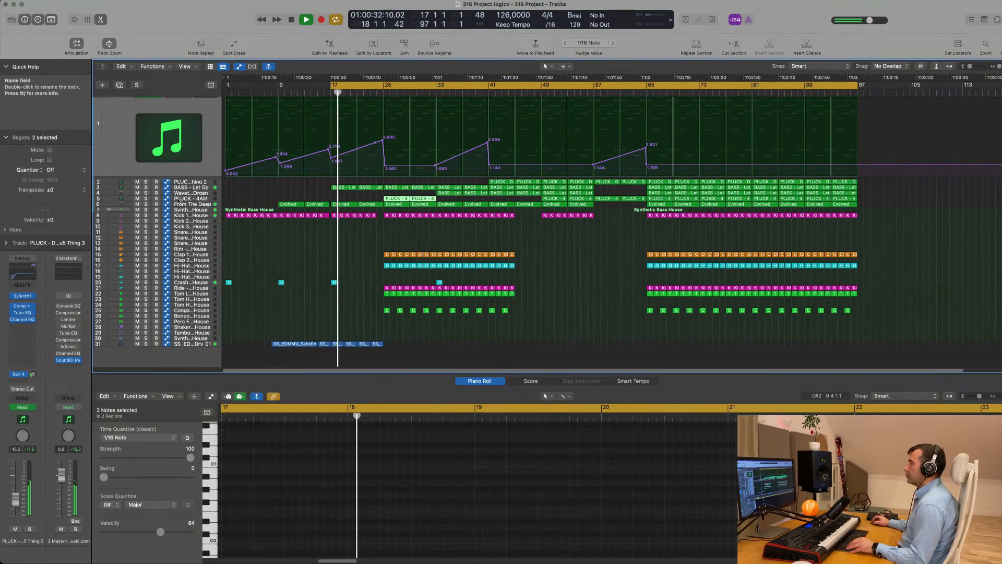
click(175, 199)
scroll(351, 198, down, 1)
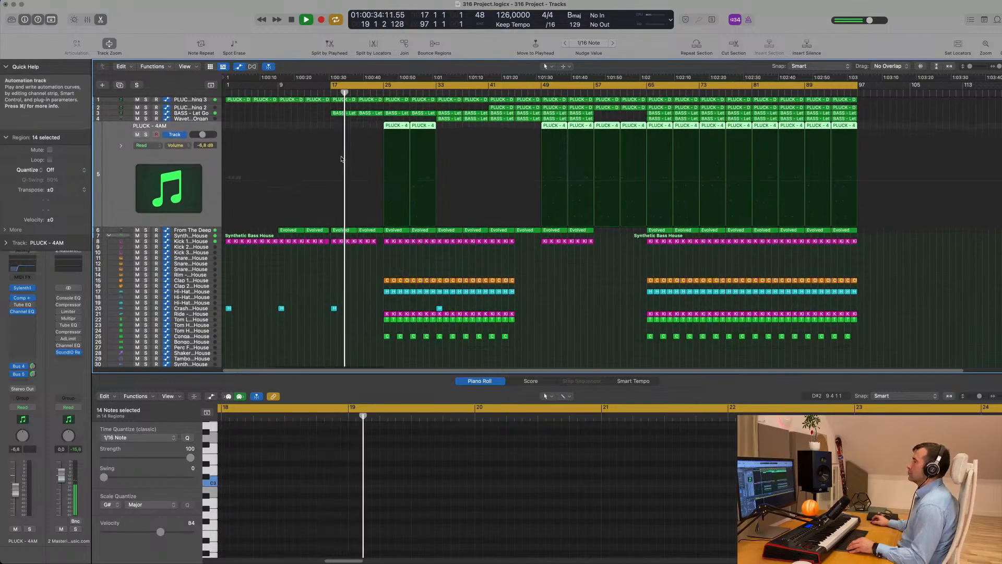
key(super+Right)
key(super+Right)
scroll(352, 163, right, 3)
key(super+Left)
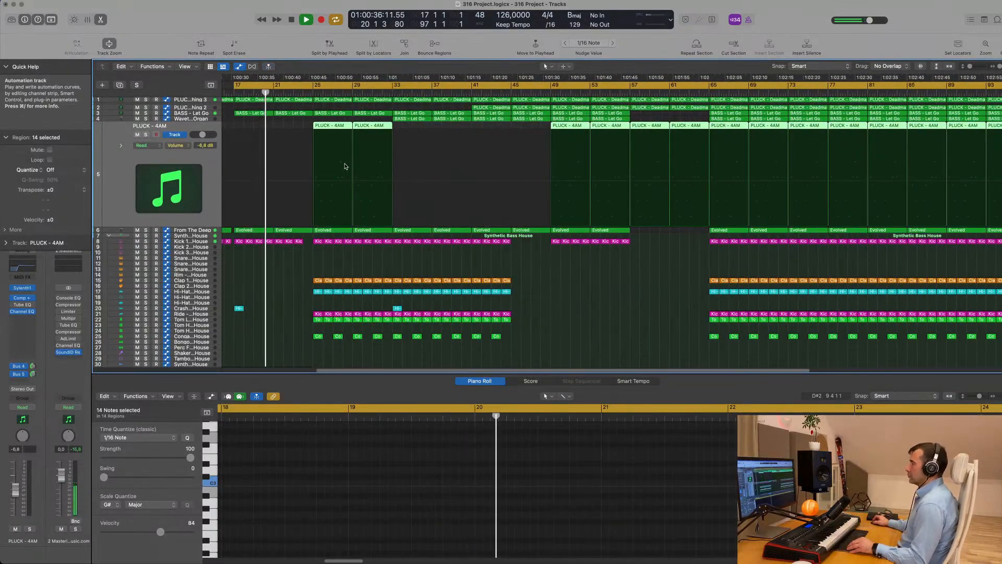
key(super+Down)
key(super+Up)
key(super+Left)
key(super+Left)
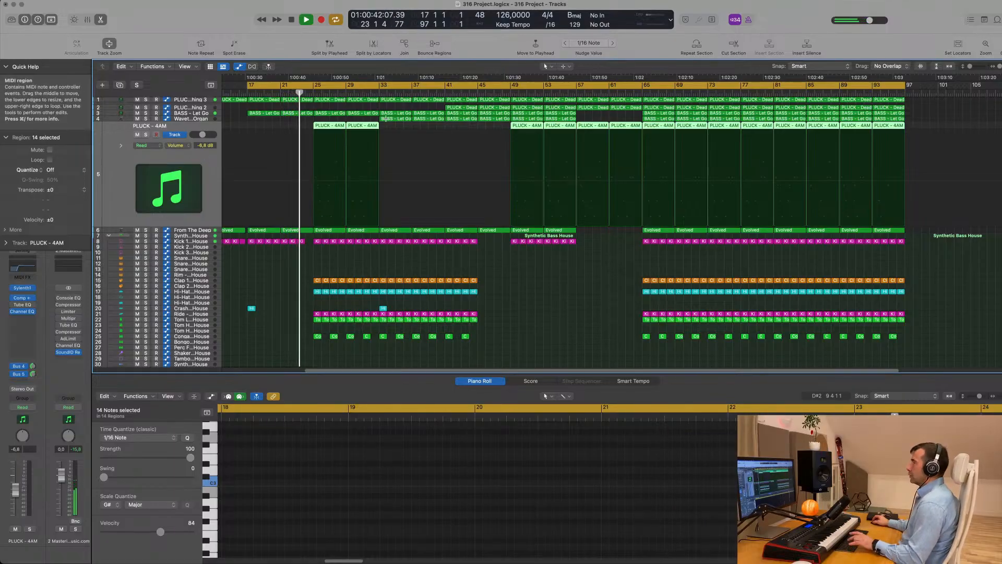
Undo the repeated PLUCK - 4AM copies past bar 97 and select two regions near bar 33
key(super+r)
key(super+Right)
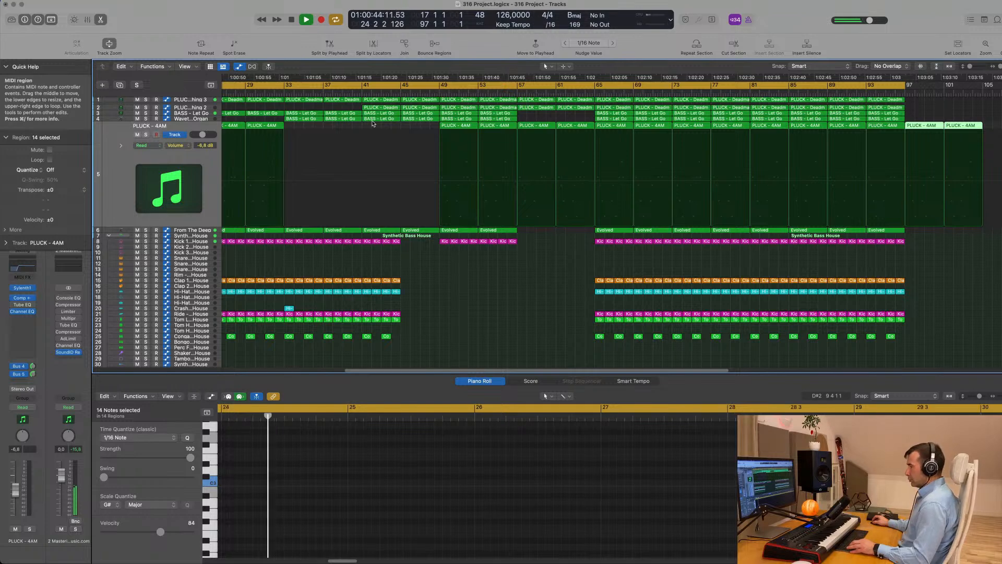
key(super+z)
key(super+Left)
key(super+Left)
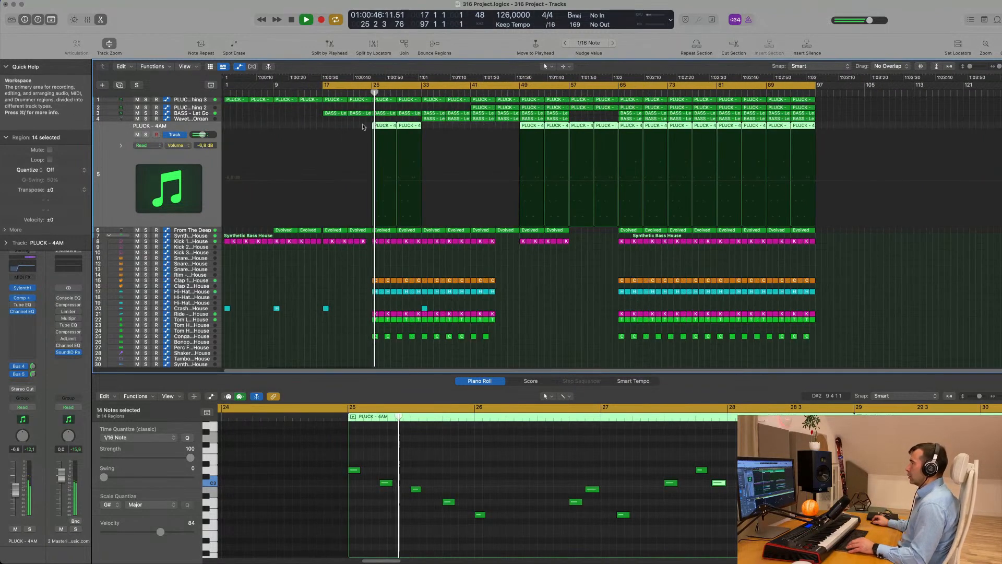
drag(363, 124, 438, 129)
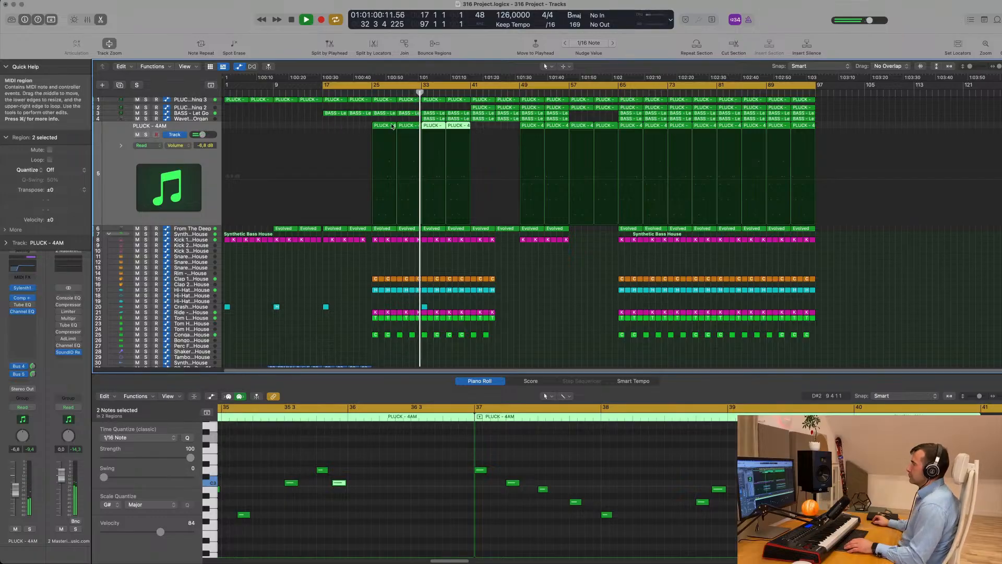
Raise the Wavetable Organ fader to -6,4 dB, briefly soloing it to check
click(193, 119)
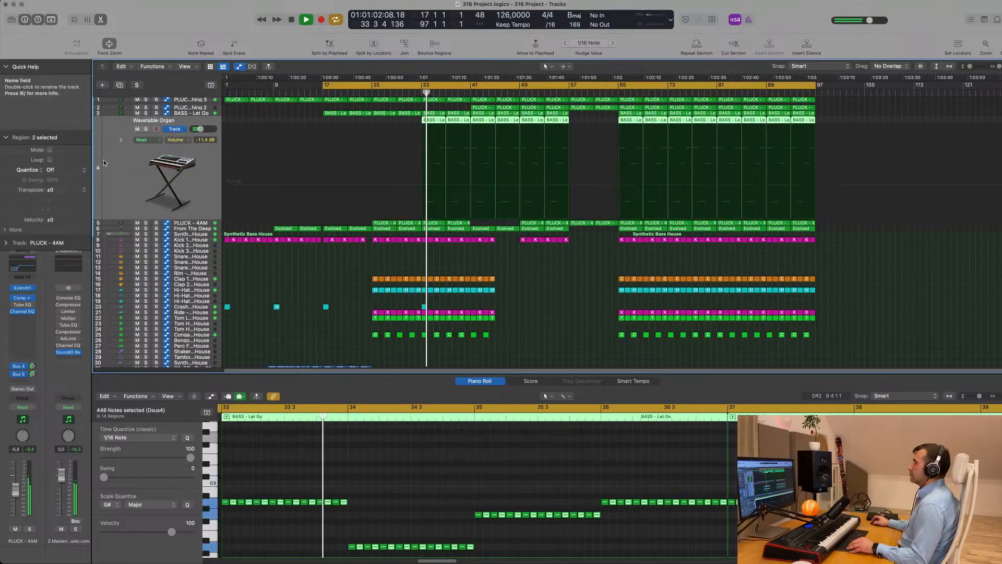
drag(17, 502, 15, 491)
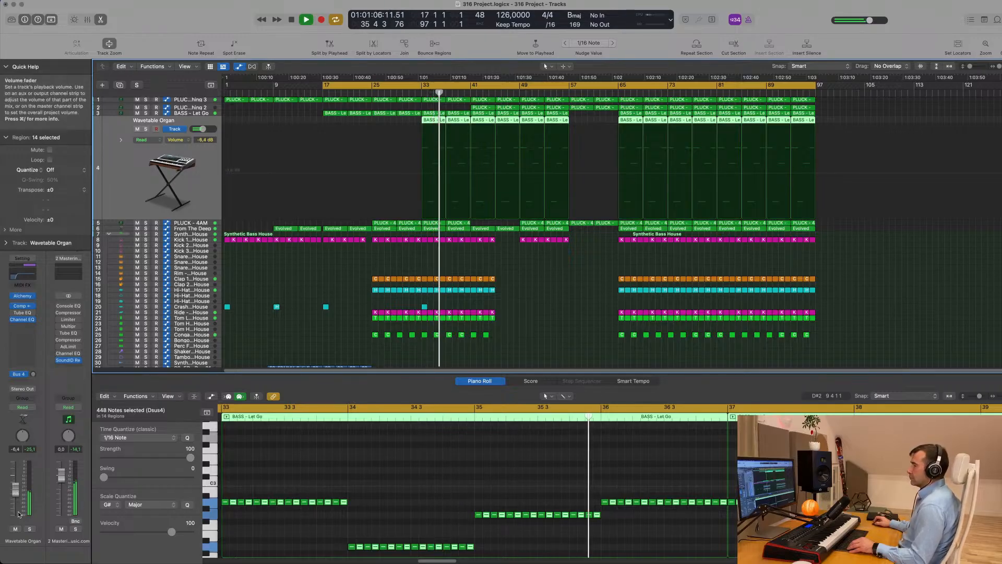
click(29, 529)
click(30, 528)
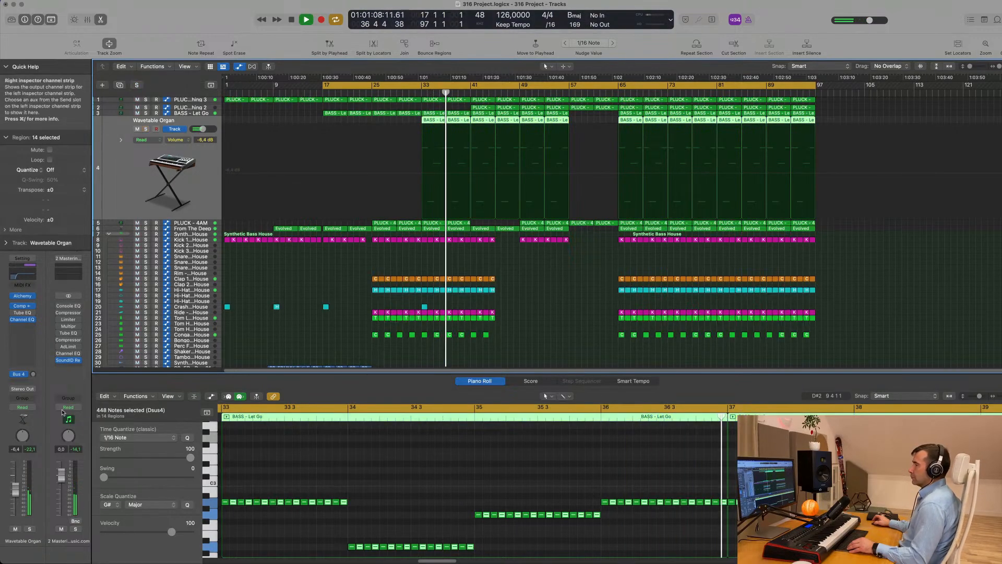
Stop playback, select vocal track 31, and bring up the sample folder in Finder
scroll(396, 257, down, 2)
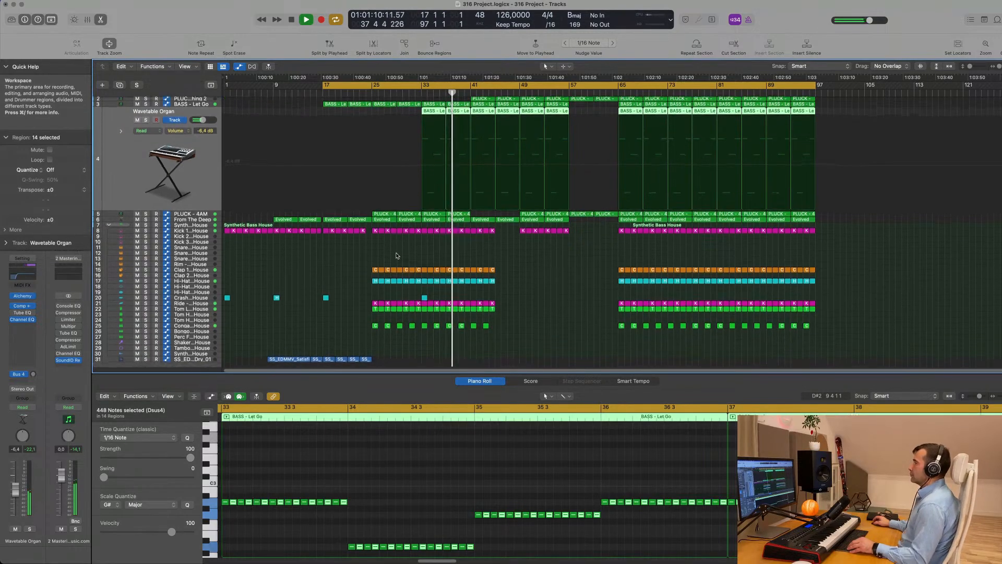
scroll(354, 273, down, 2)
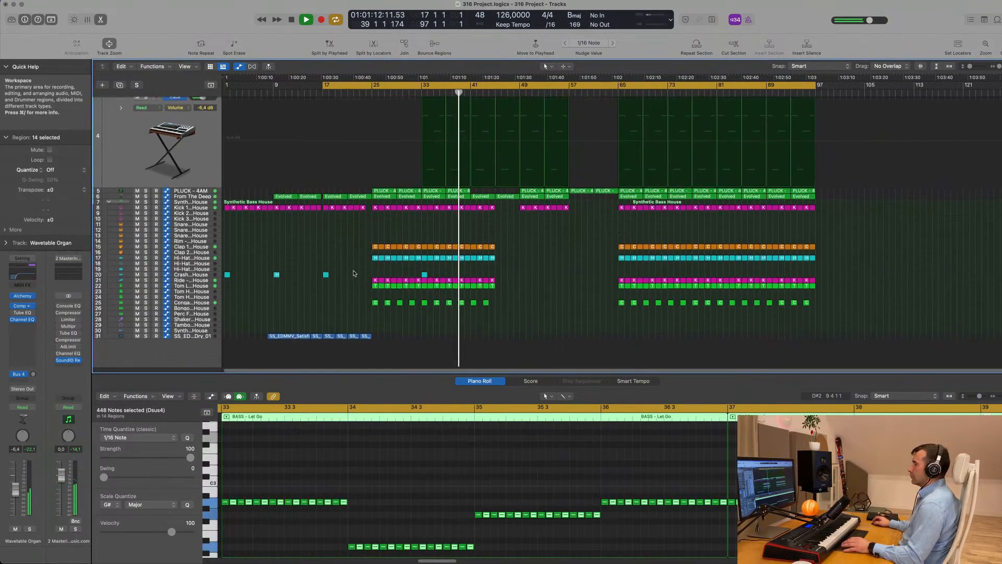
key(space)
click(186, 327)
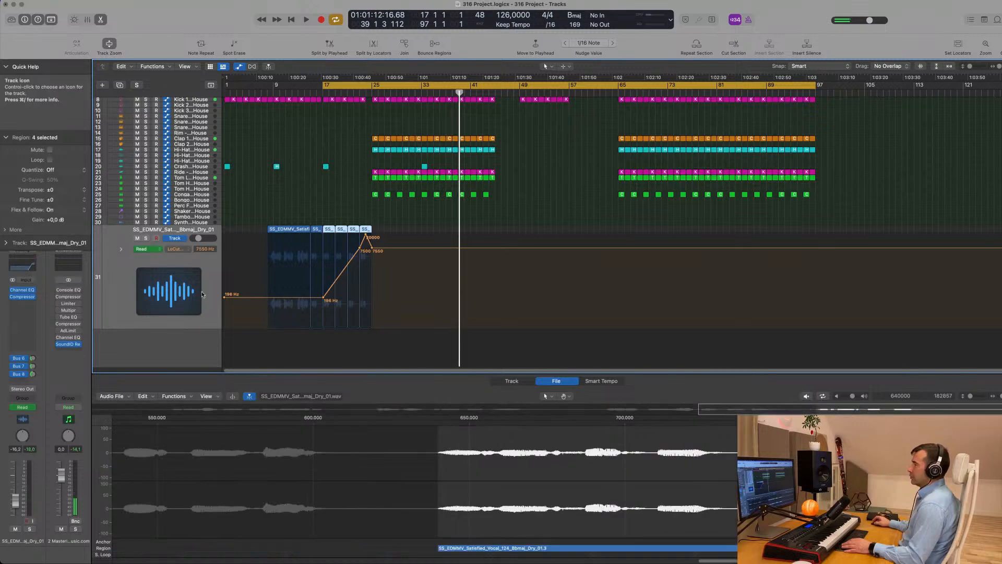
click(63, 543)
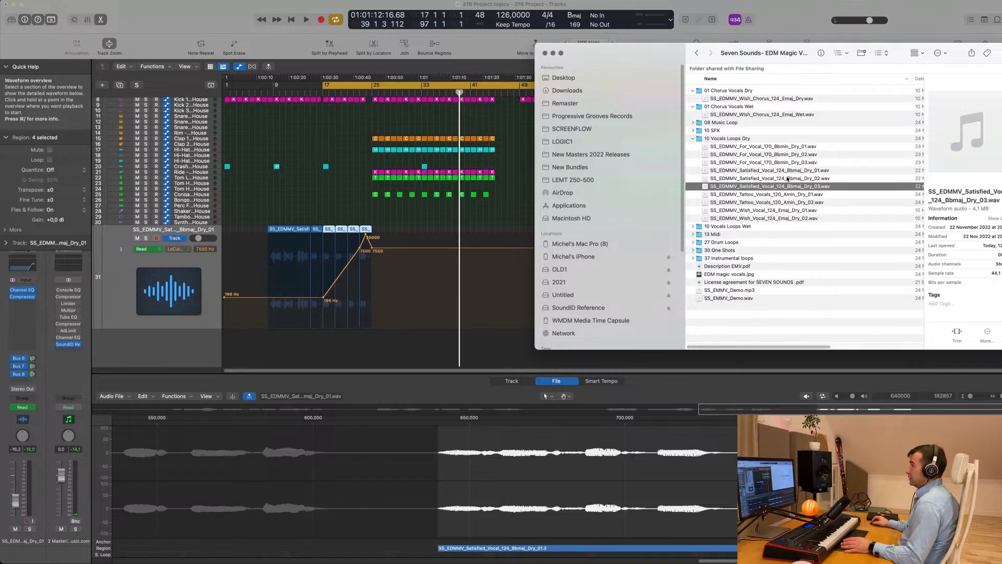
Drag Satisfied_Vocal_124_Bbmaj_Dry_02 from Finder into Logic as new track 32 at bar 25
drag(786, 186, 373, 334)
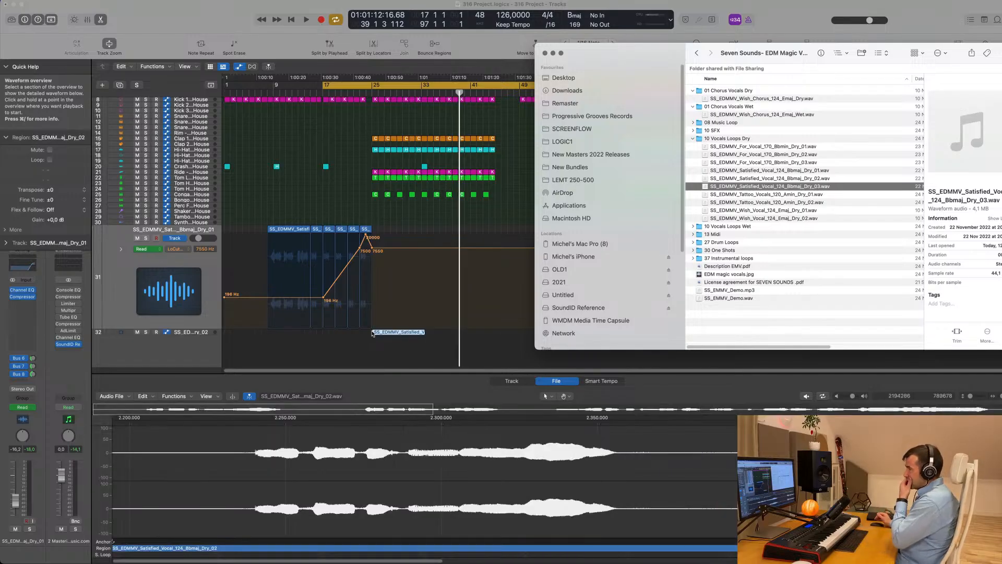
click(188, 336)
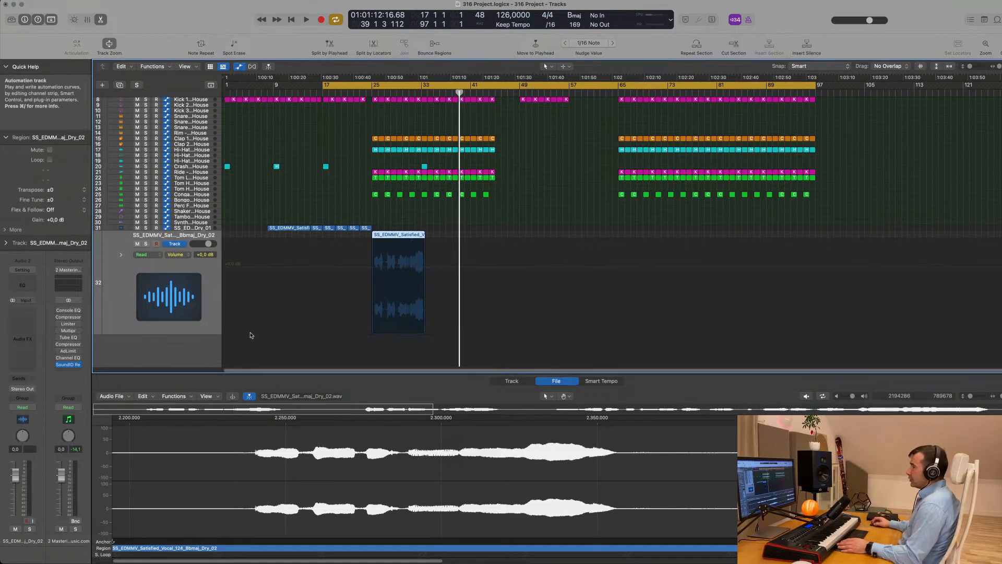
Turn on Flex for track 32's Dry_02 vocal using Flex Time - Tempophone (FX) mode
click(507, 383)
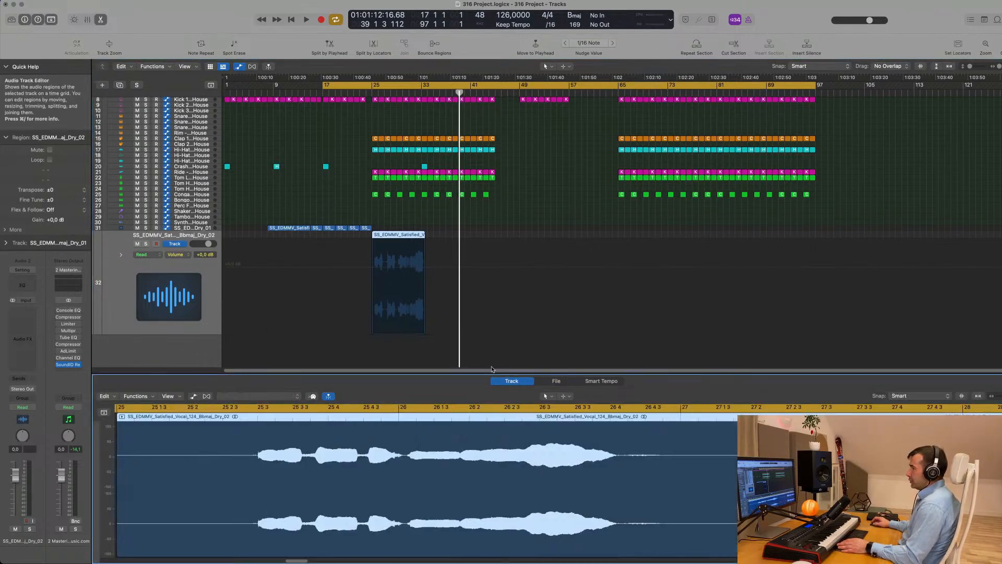
click(207, 397)
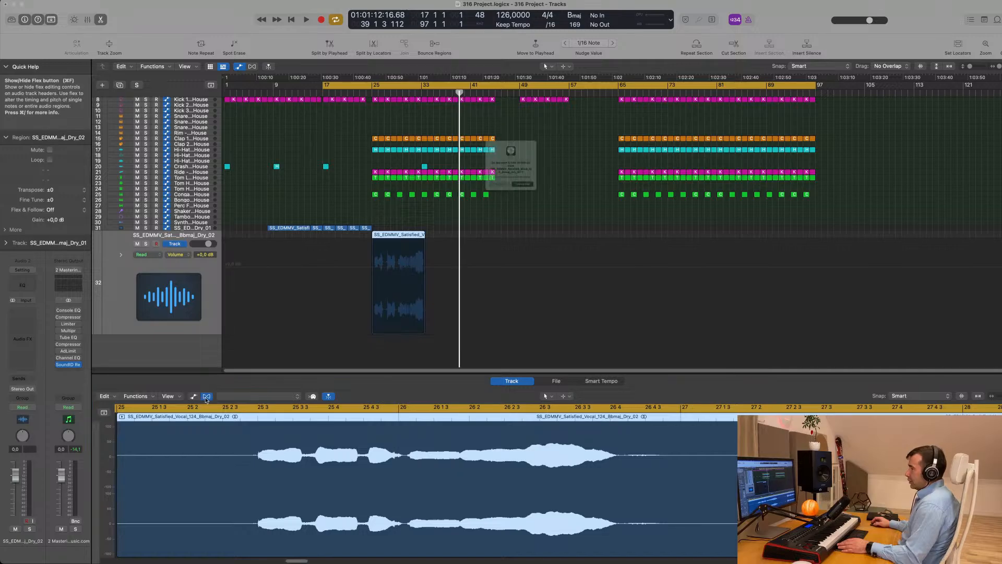
click(535, 204)
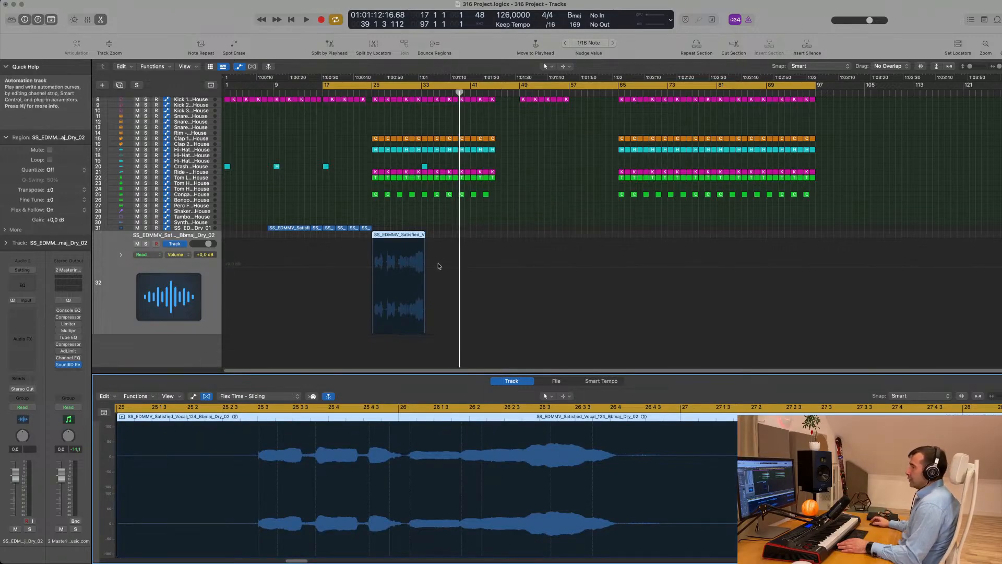
click(245, 397)
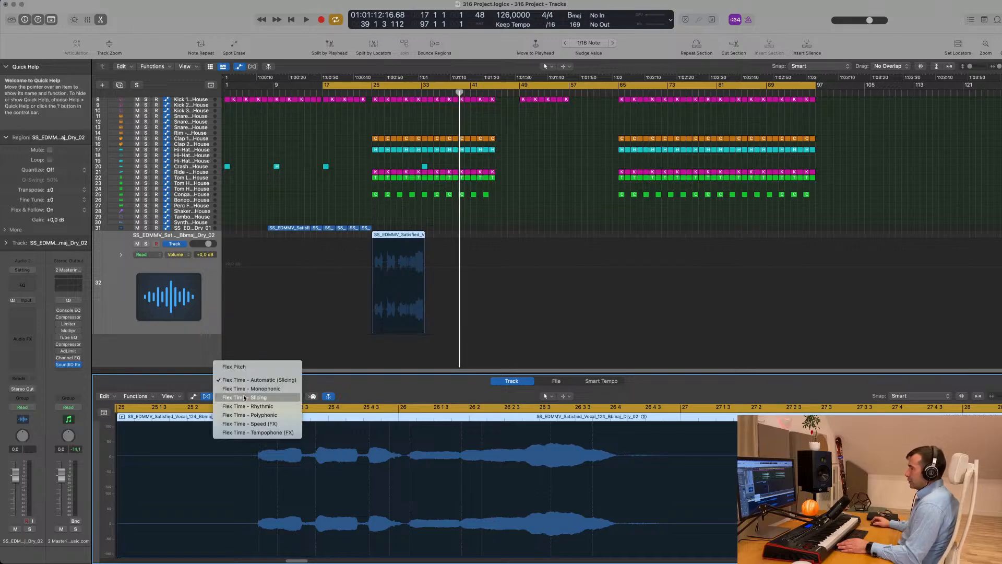
click(253, 433)
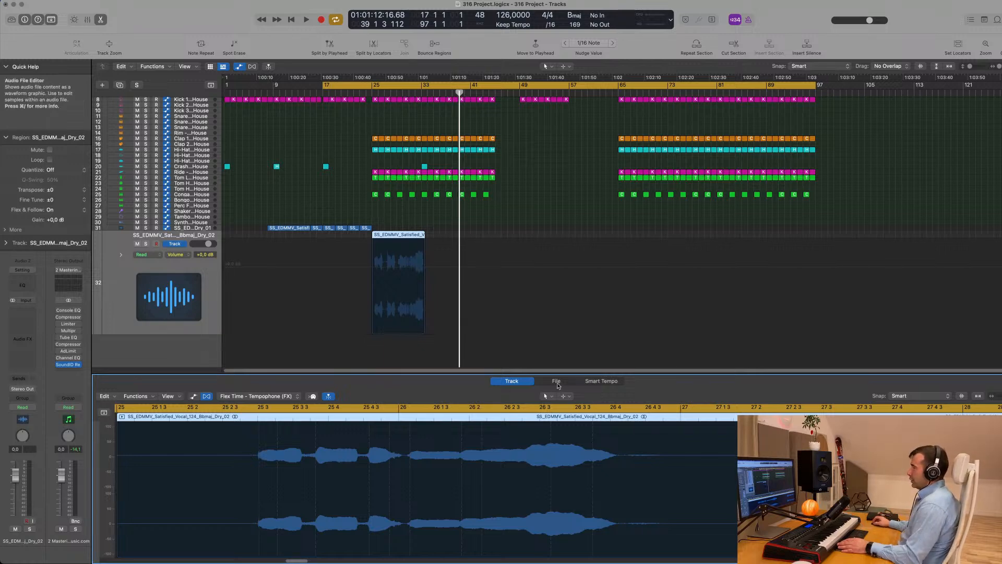
click(557, 382)
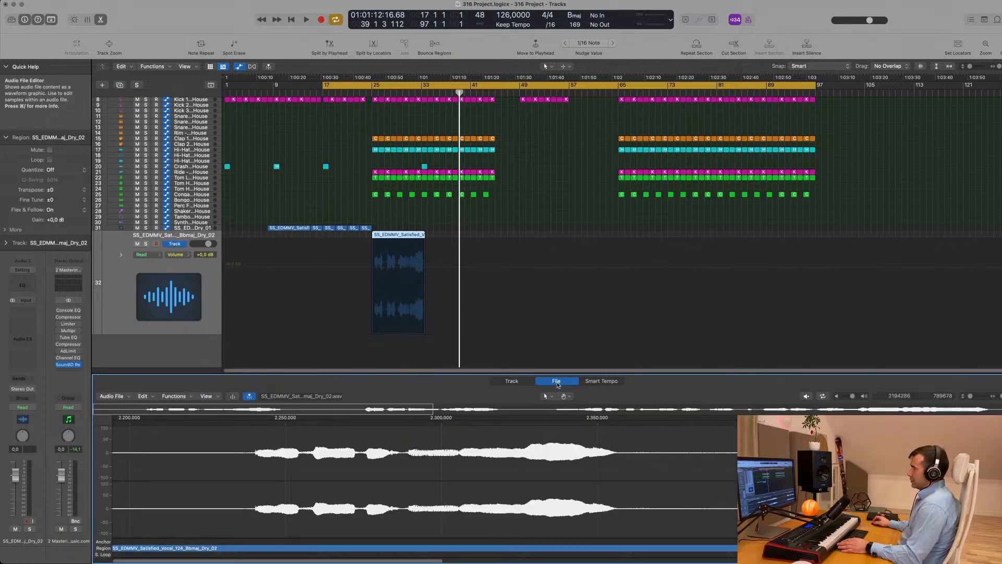
Open the Time and Pitch Machine for the Dry_02 vocal file and move its window up
click(189, 397)
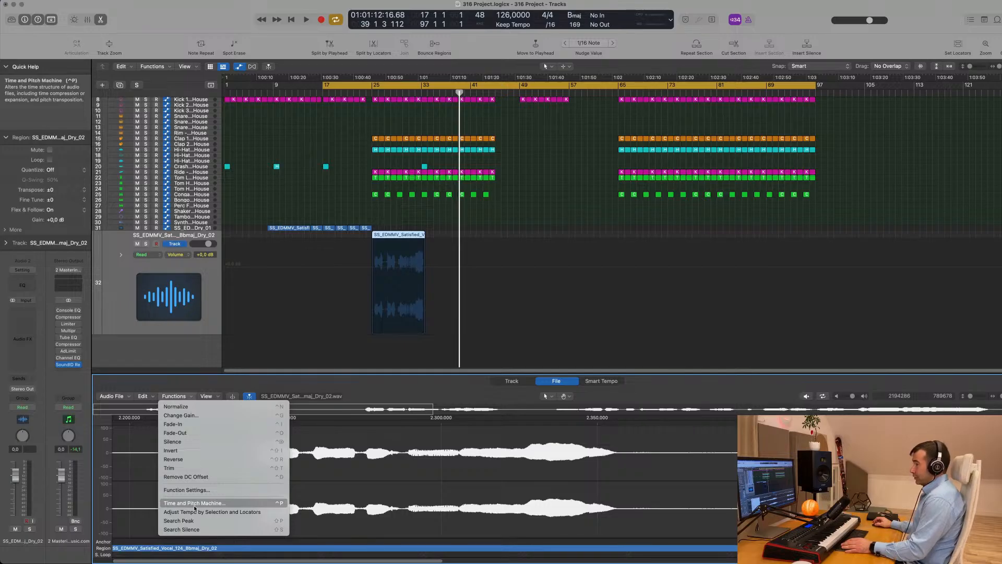
click(194, 504)
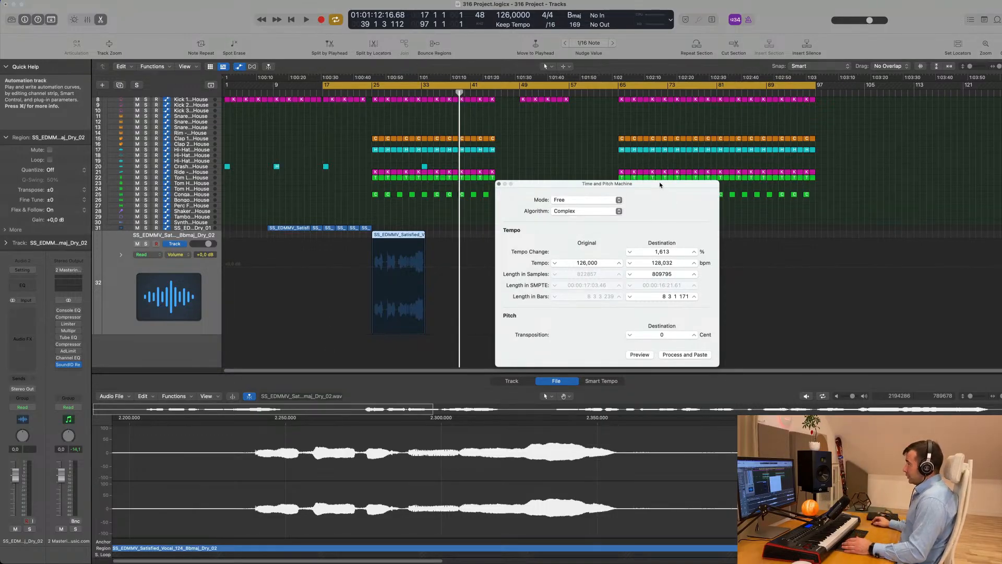
mouse_move(661, 185)
mouse_down()
mouse_move(641, 155)
mouse_move(660, 169)
mouse_up()
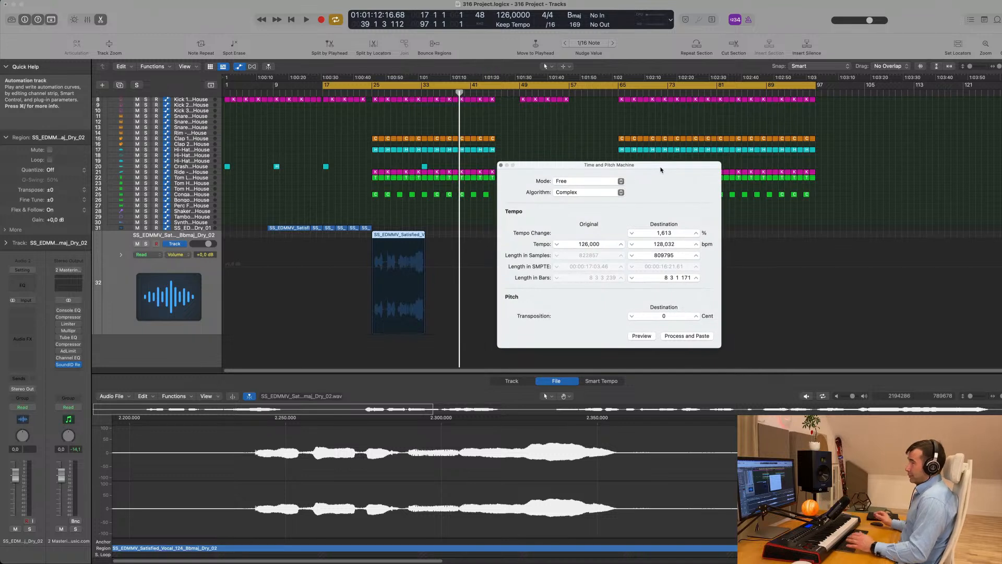
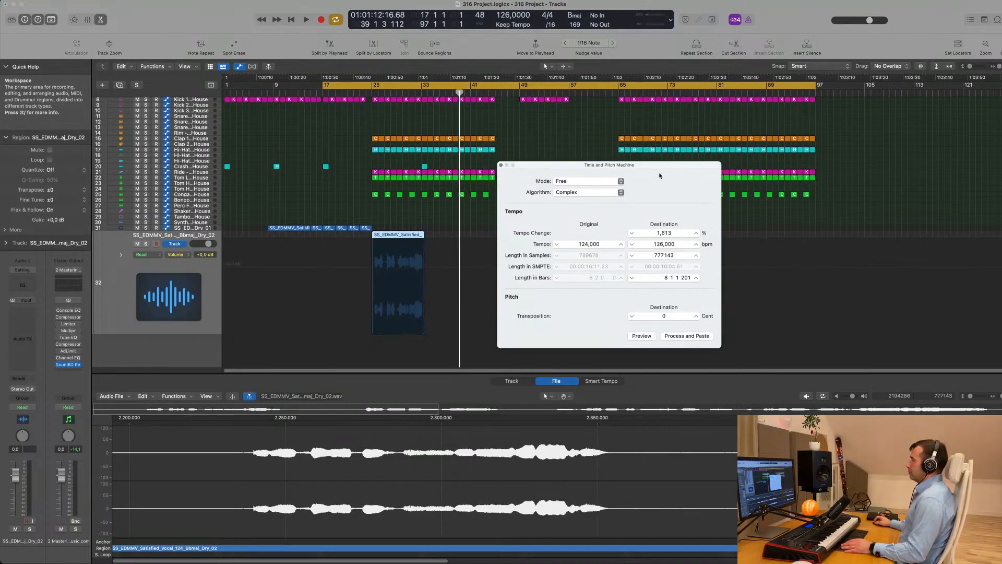
Close the Time and Pitch Machine, leaving the vocal stretched from 124 to 126 bpm
click(500, 165)
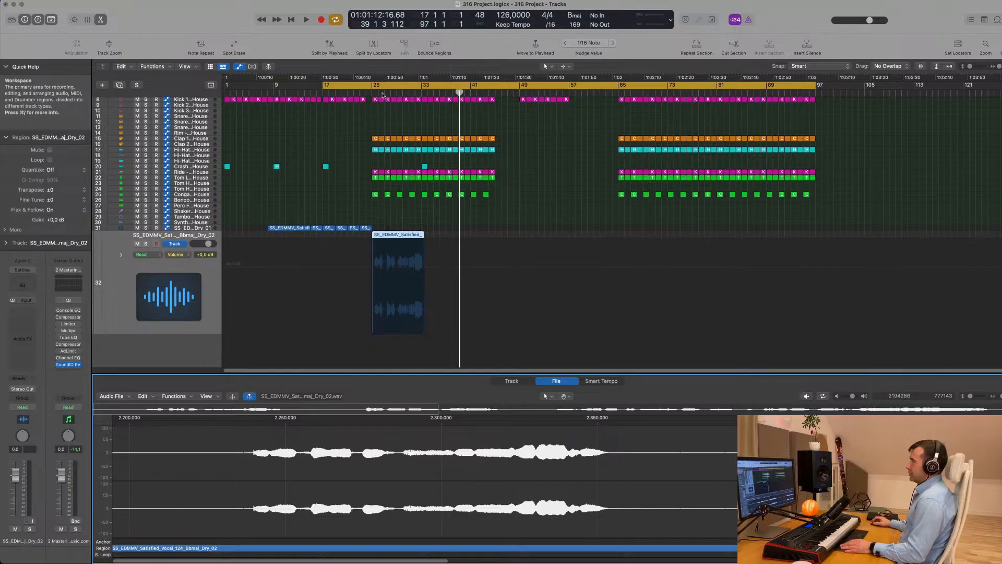
Move the cycle start to bar 25 and play the cycle
drag(323, 85, 372, 84)
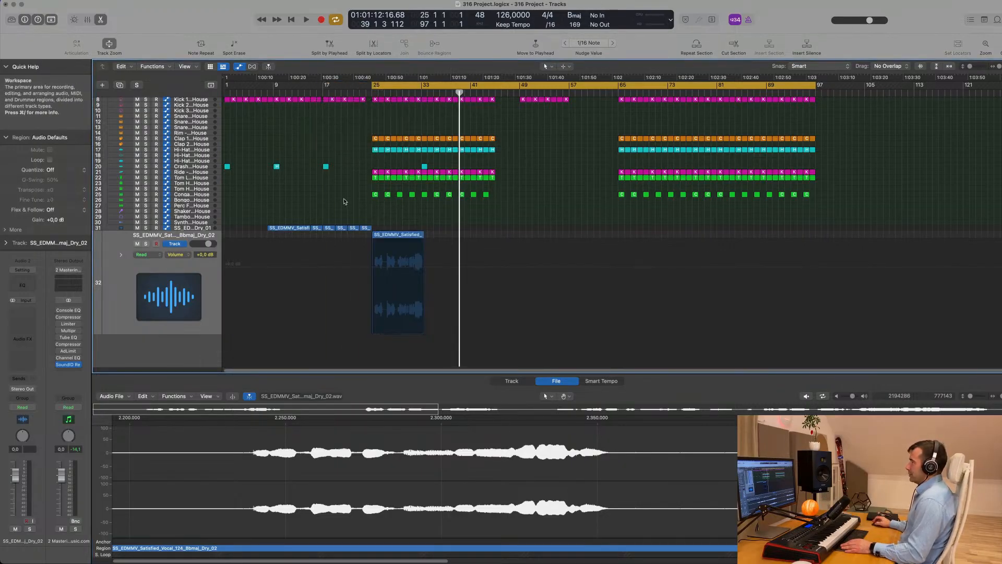
scroll(344, 202, up, 3)
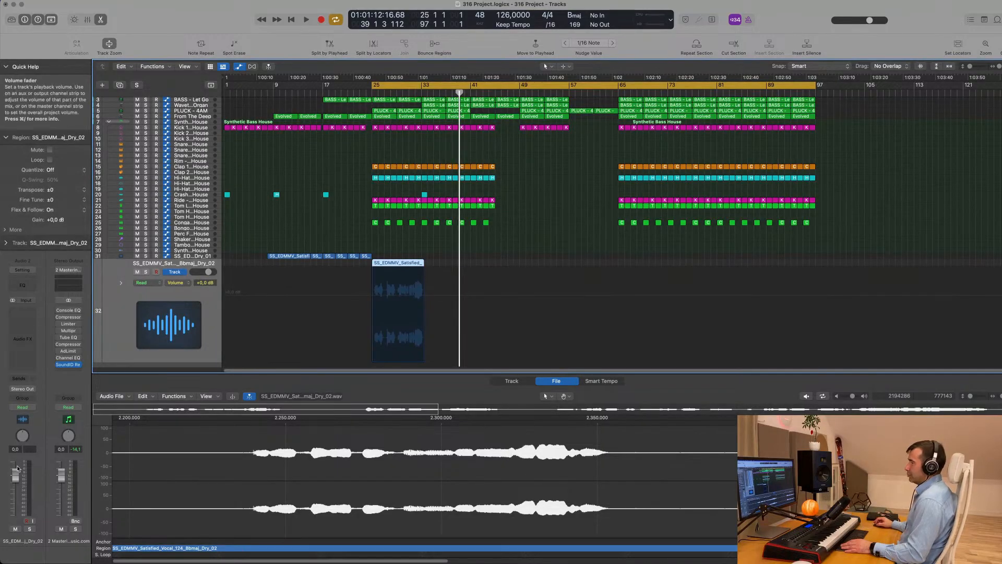
key(space)
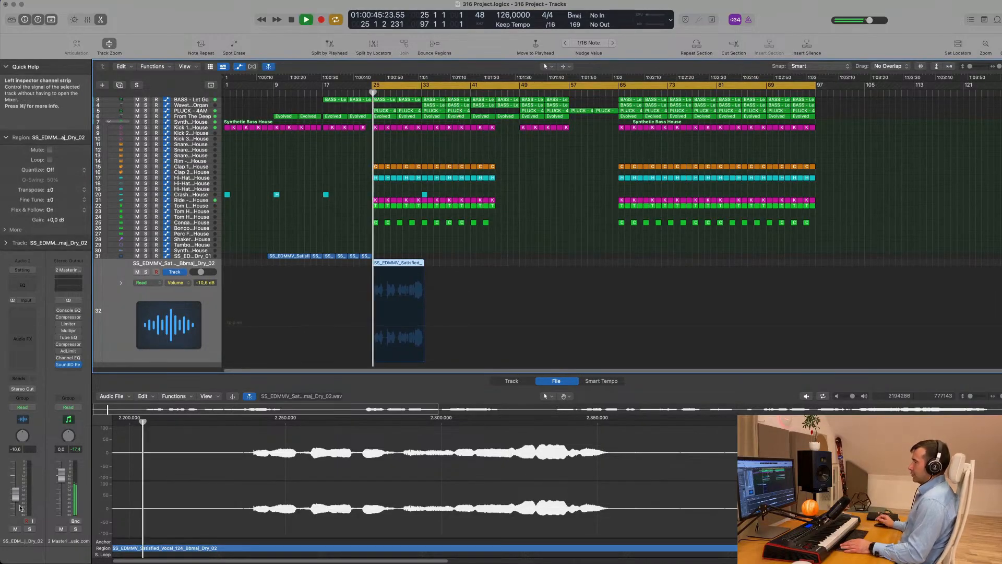
scroll(308, 325, up, 5)
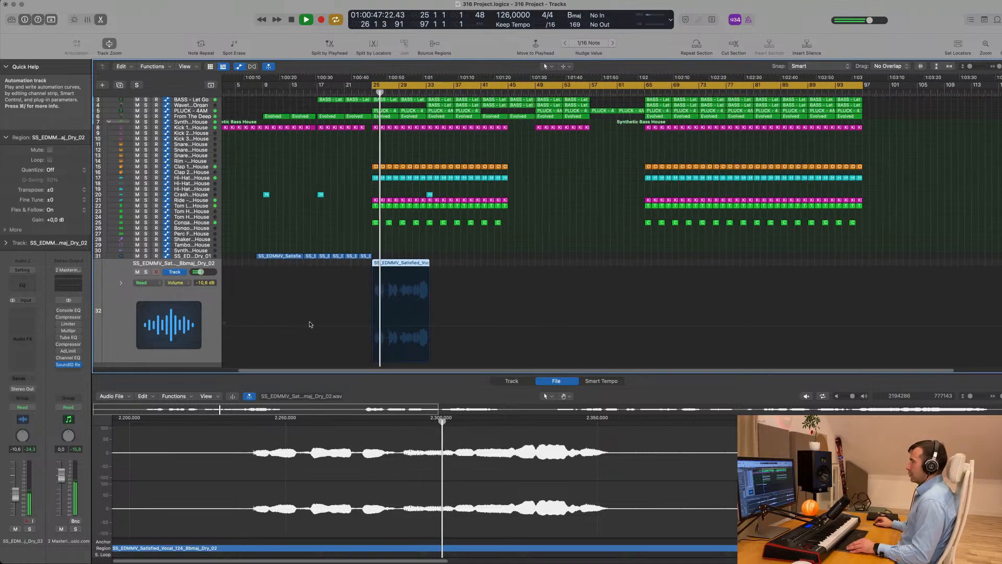
scroll(311, 324, right, 5)
scroll(319, 323, up, 1)
scroll(329, 321, down, 1)
key(space)
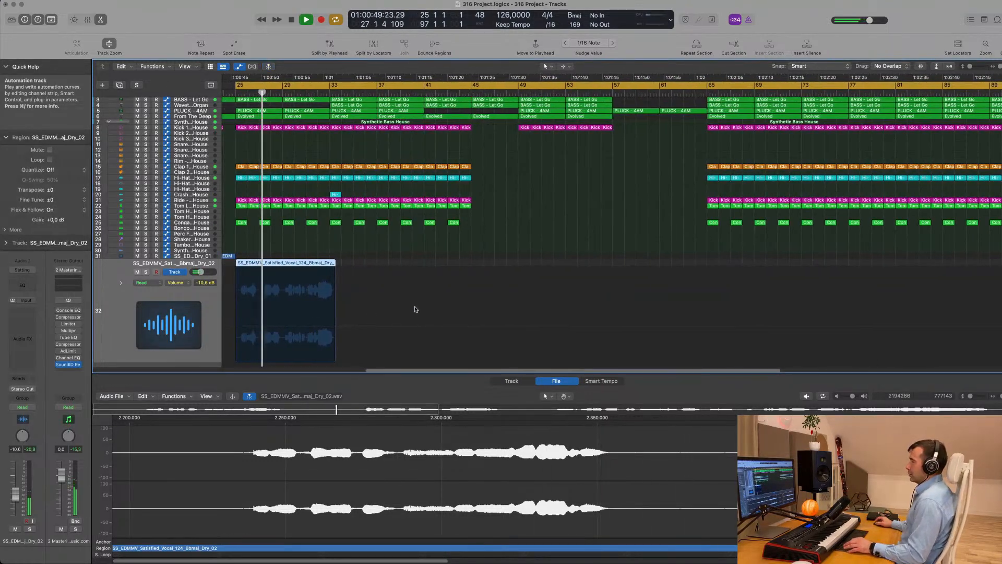
scroll(418, 292, left, 5)
Nudge the vocal region to start at 24 2 4 1, just before bar 25, auditioning its timing
drag(465, 264, 453, 263)
scroll(419, 288, up, 5)
scroll(418, 289, up, 4)
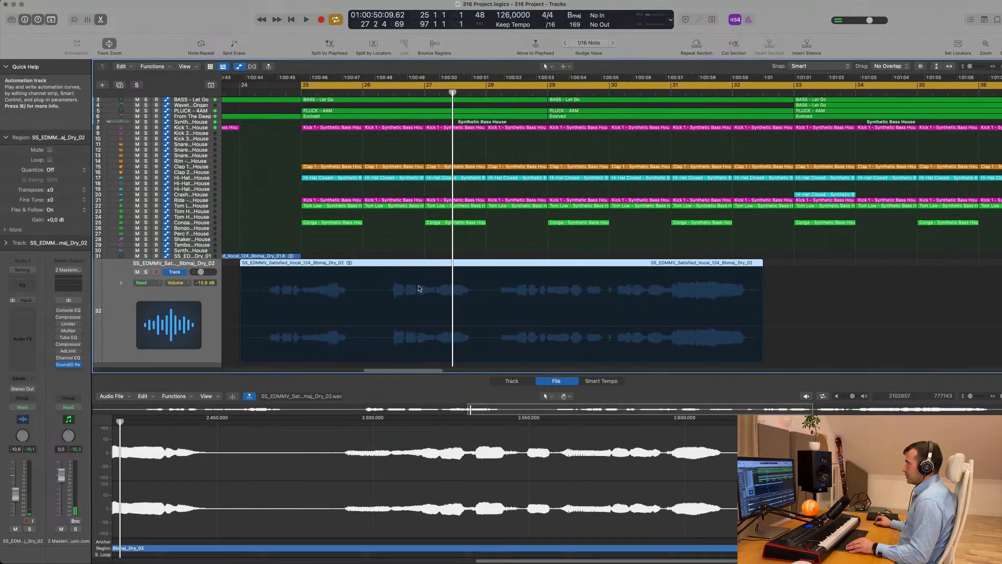
scroll(418, 288, down, 1)
mouse_move(354, 267)
mouse_down()
mouse_move(377, 268)
mouse_move(360, 266)
mouse_up()
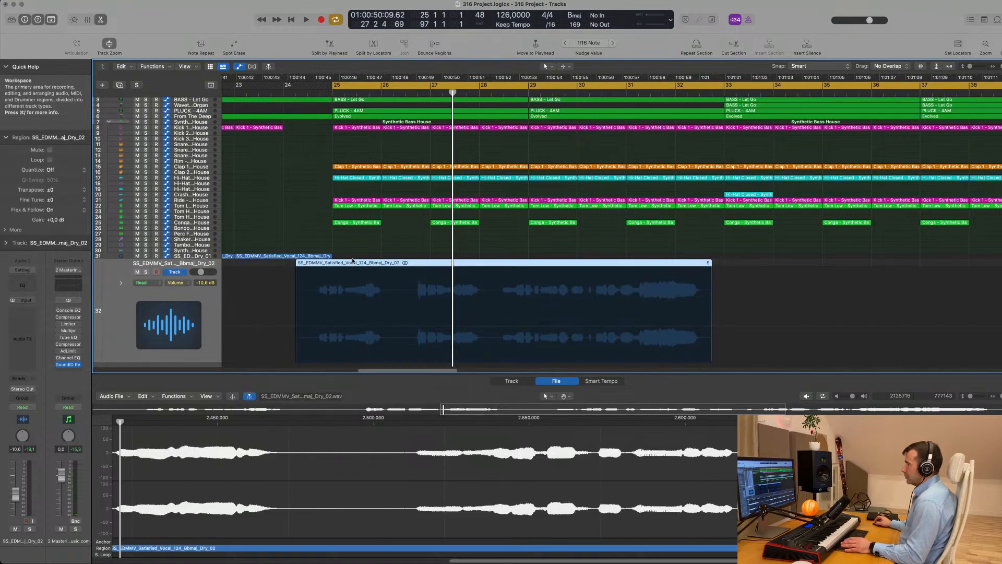
key(space)
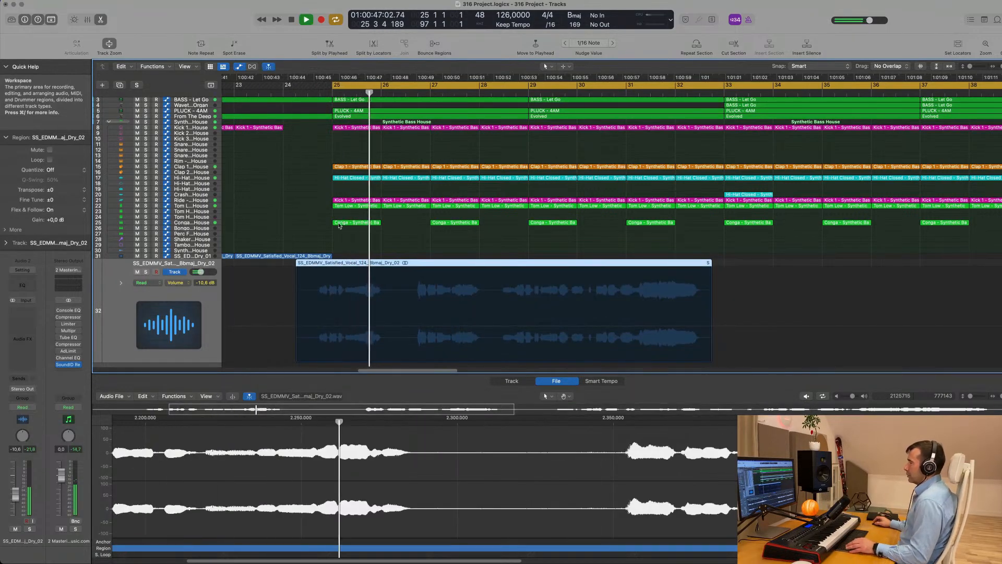
drag(379, 264, 387, 263)
key(space)
key(super+Left)
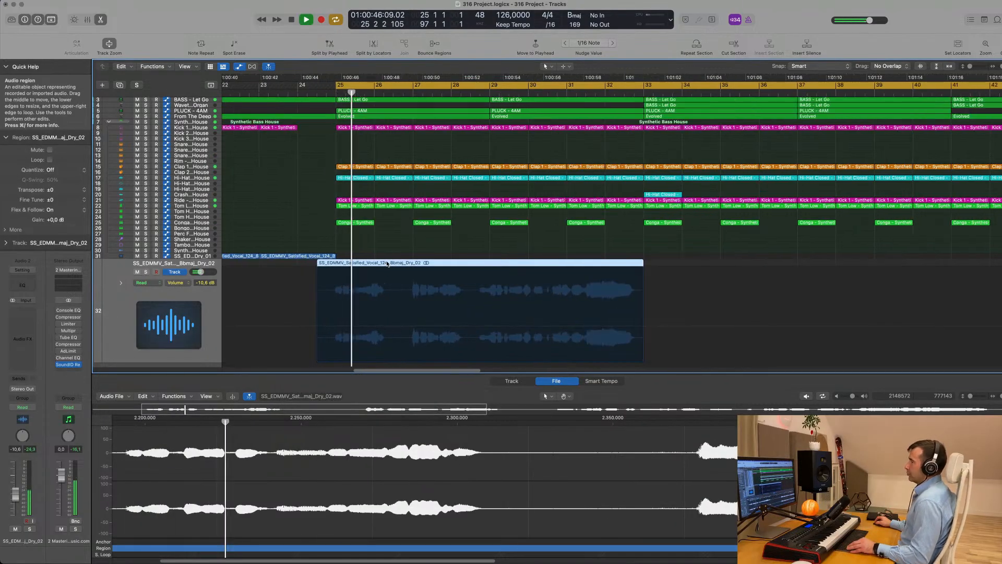
key(super+Left)
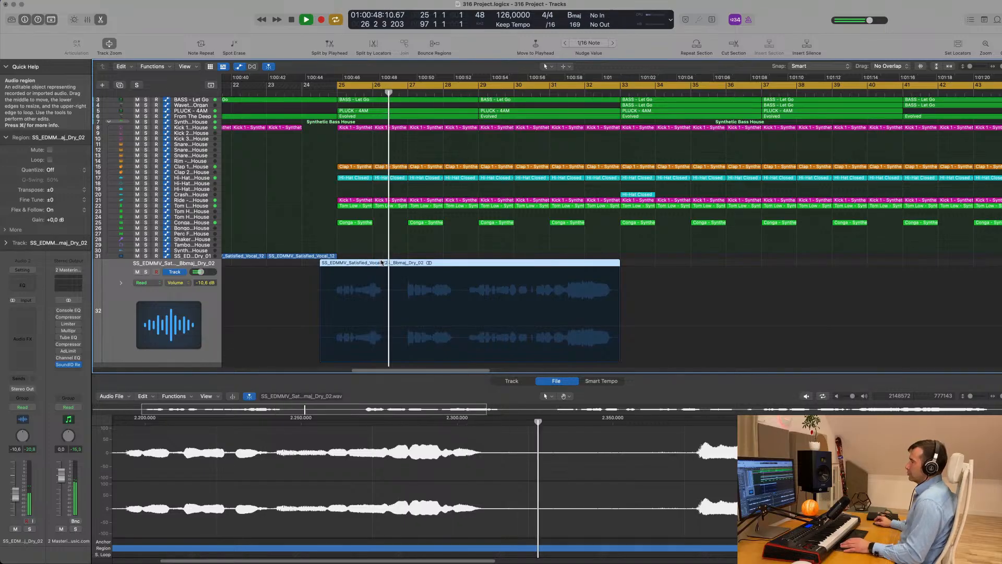
key(super+Right)
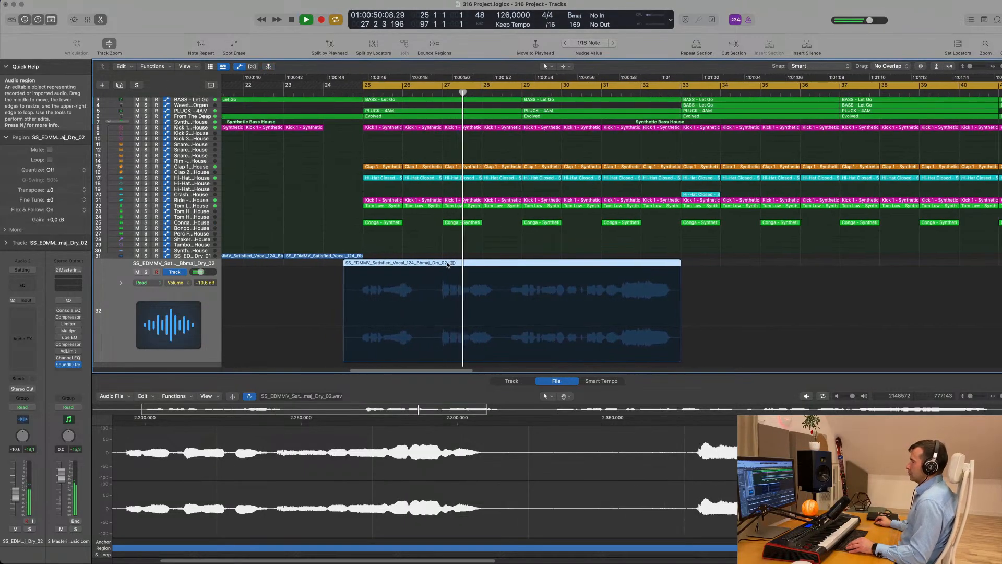
key(super+Left)
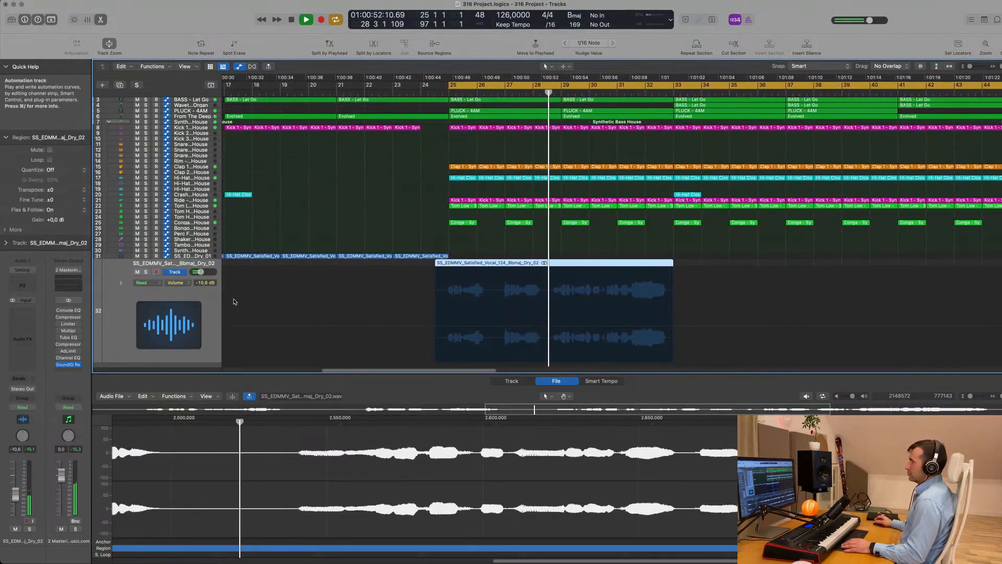
Split the vocal region at bar 25 and delete the leftover piece before it
click(448, 263)
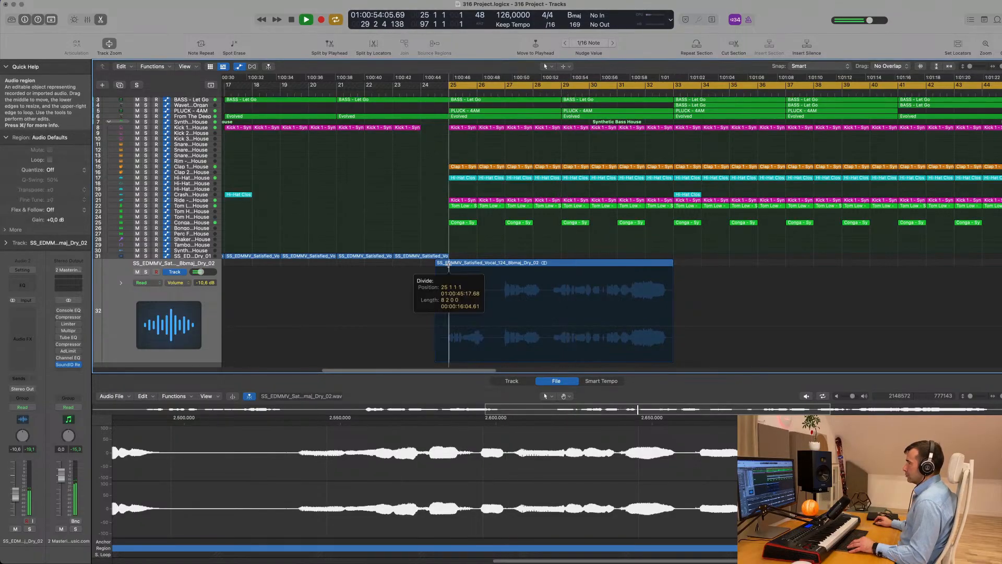
click(442, 265)
key(Delete)
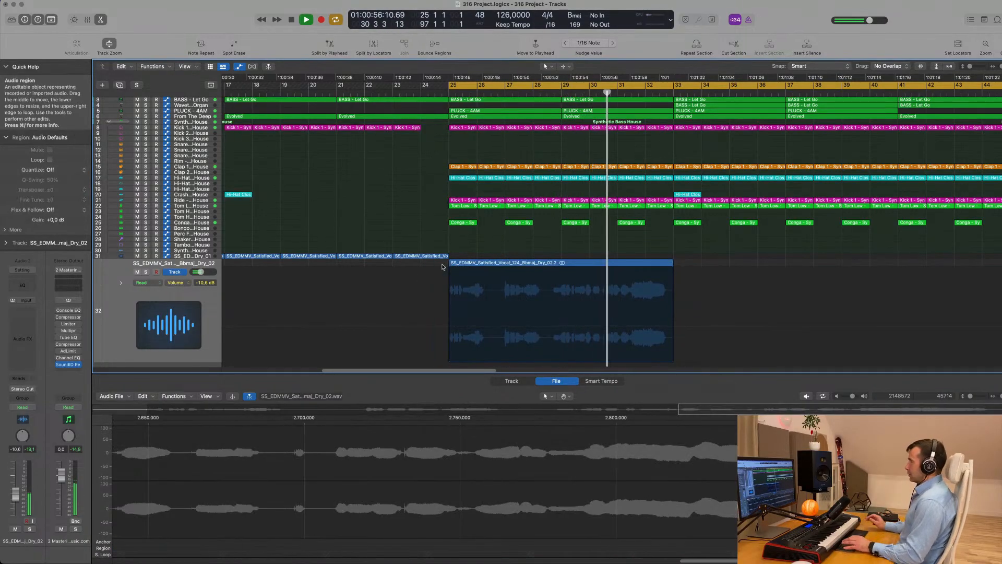
scroll(547, 231, up, 3)
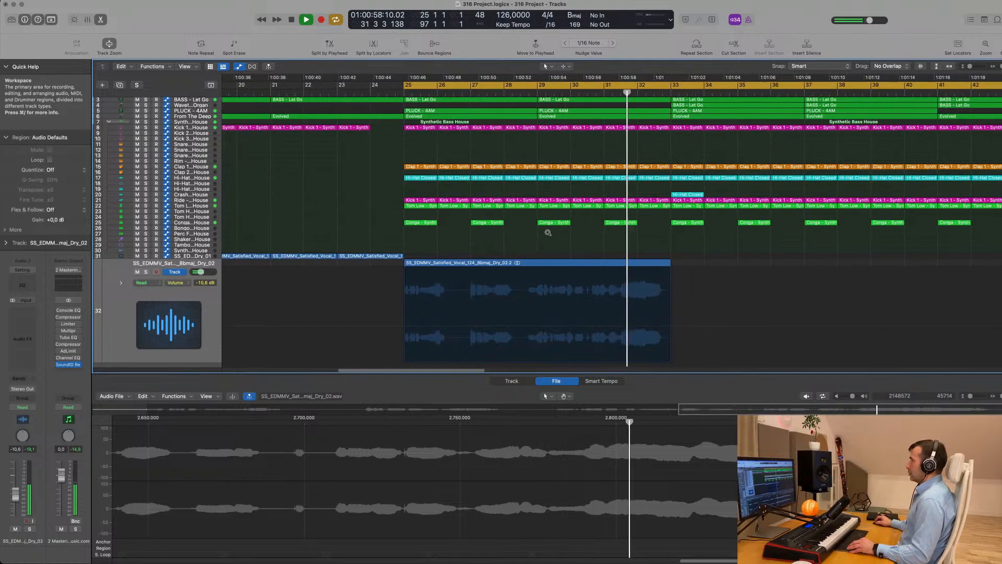
scroll(548, 233, down, 6)
key(space)
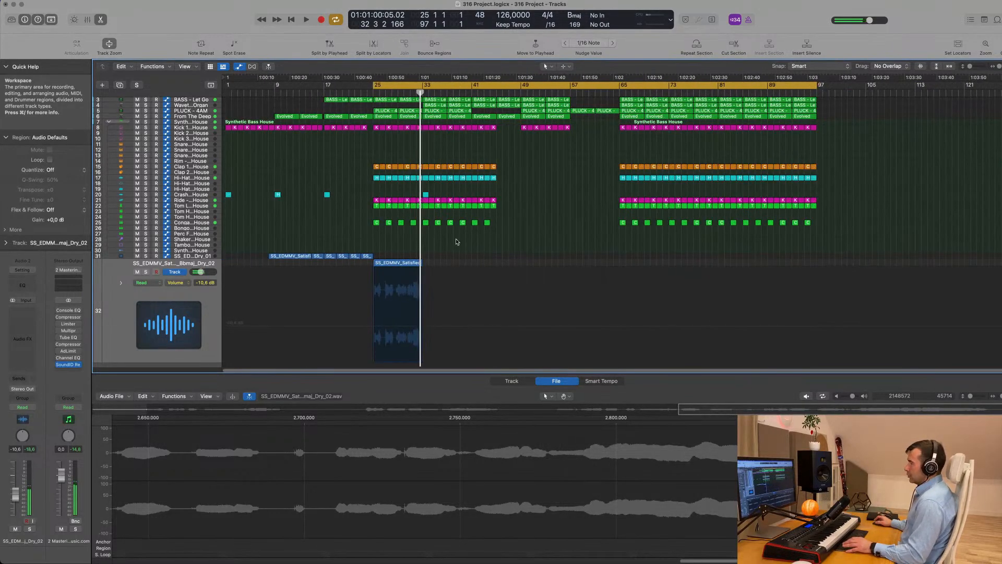
scroll(438, 254, up, 2)
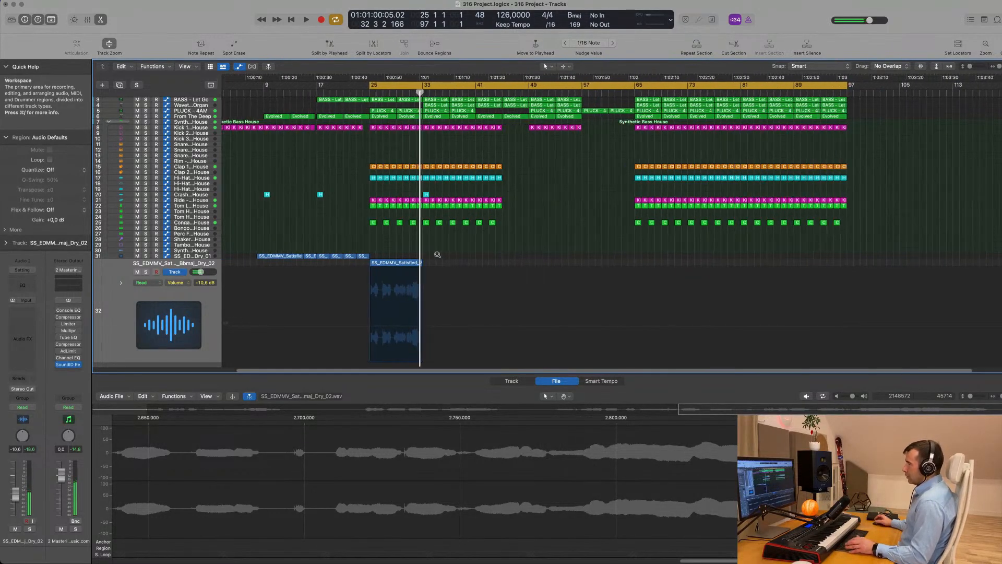
Add a new Audio 3 track and copy the vocal region onto it at bar 25
click(180, 256)
click(119, 85)
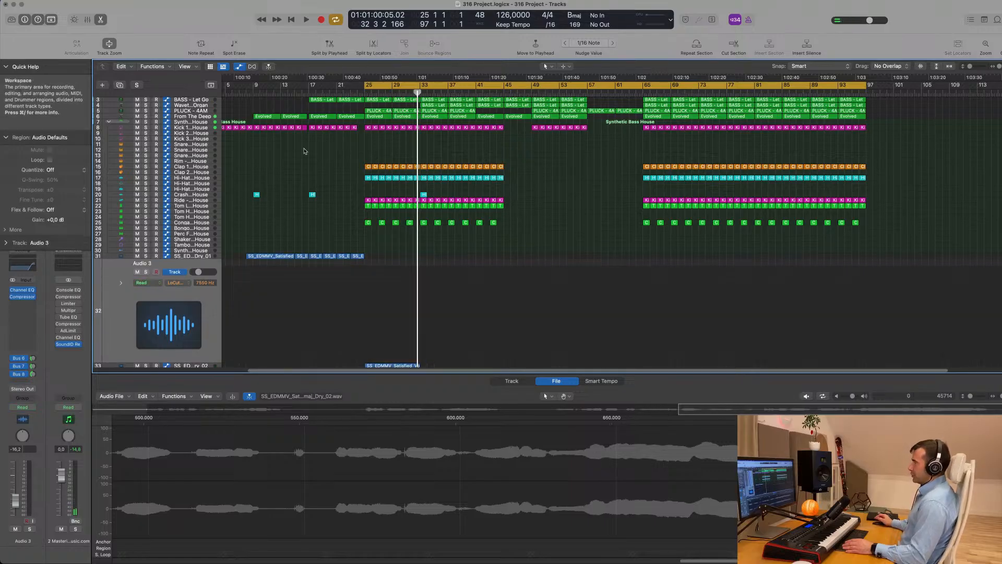
scroll(416, 277, down, 1)
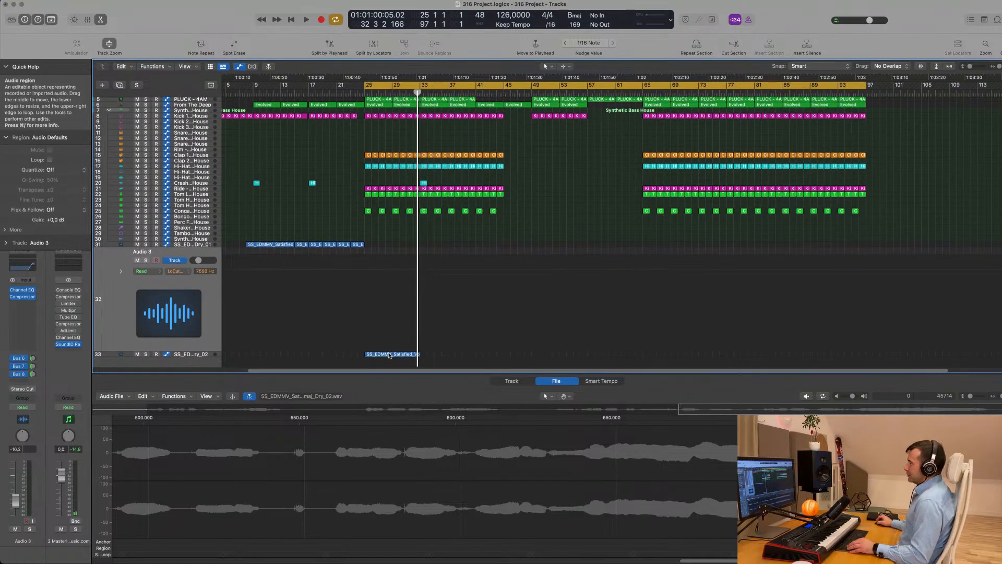
drag(389, 354, 388, 313)
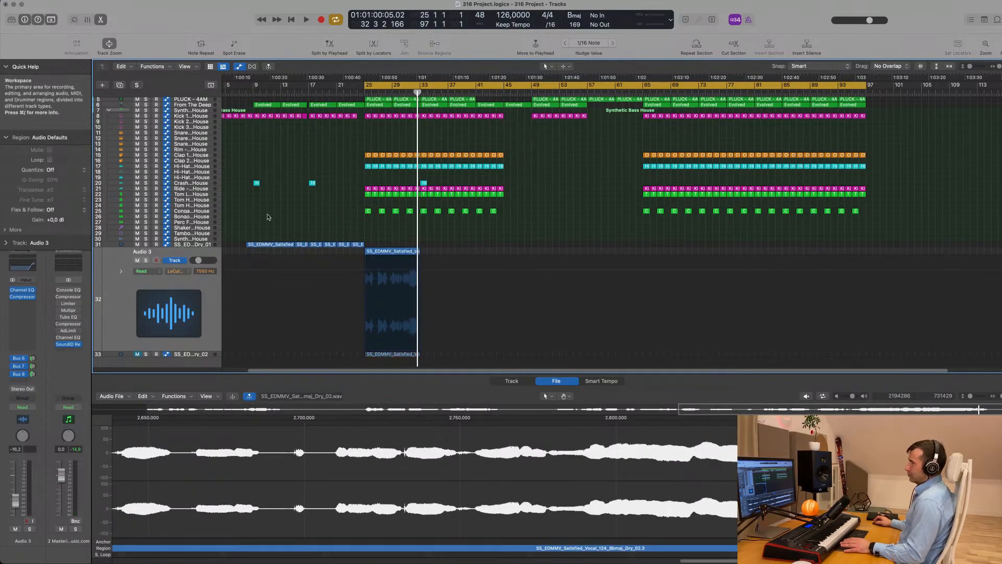
key(shift+space)
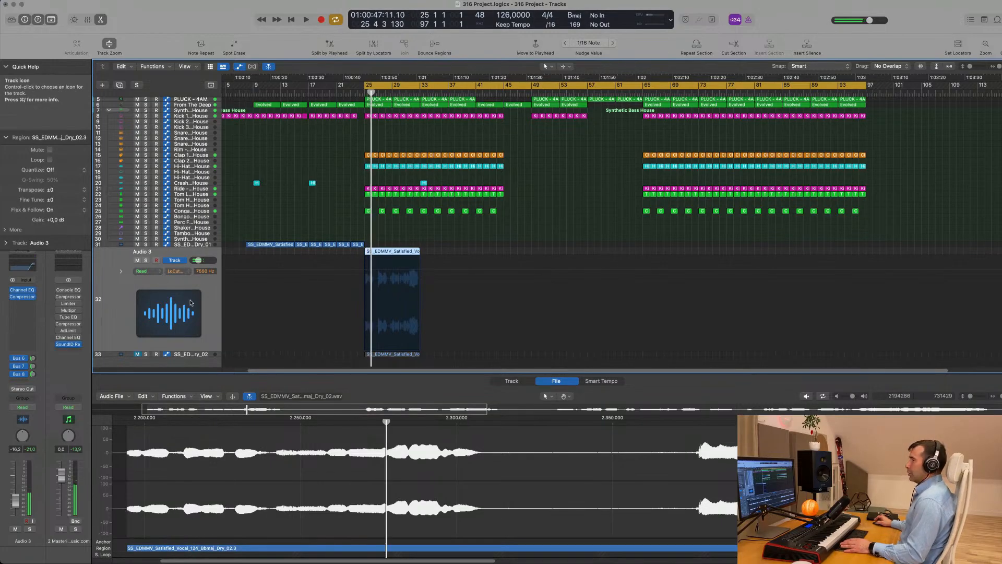
Switch off the low-cut band in the Audio 3 Channel EQ
click(27, 268)
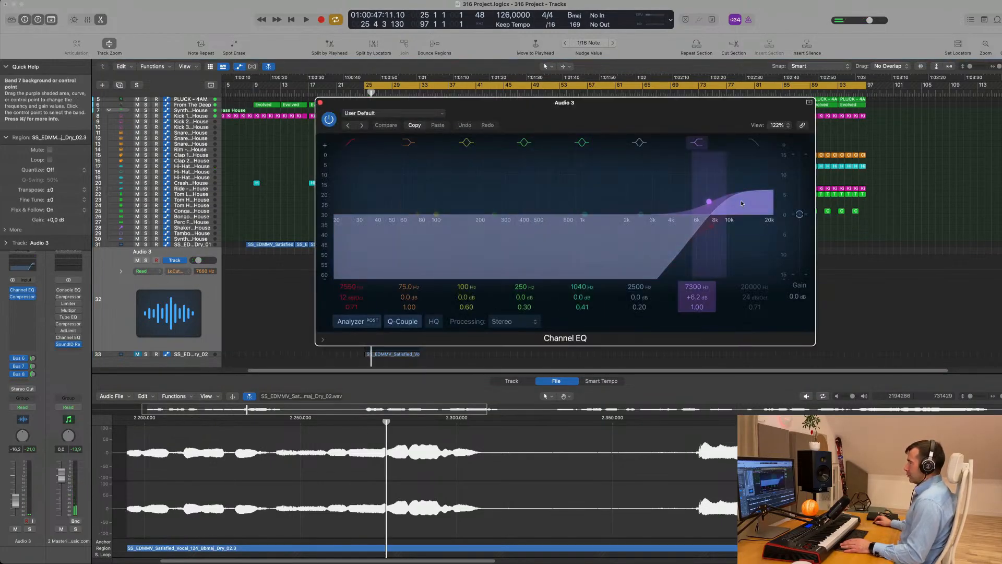
click(354, 145)
drag(527, 112, 766, 163)
key(space)
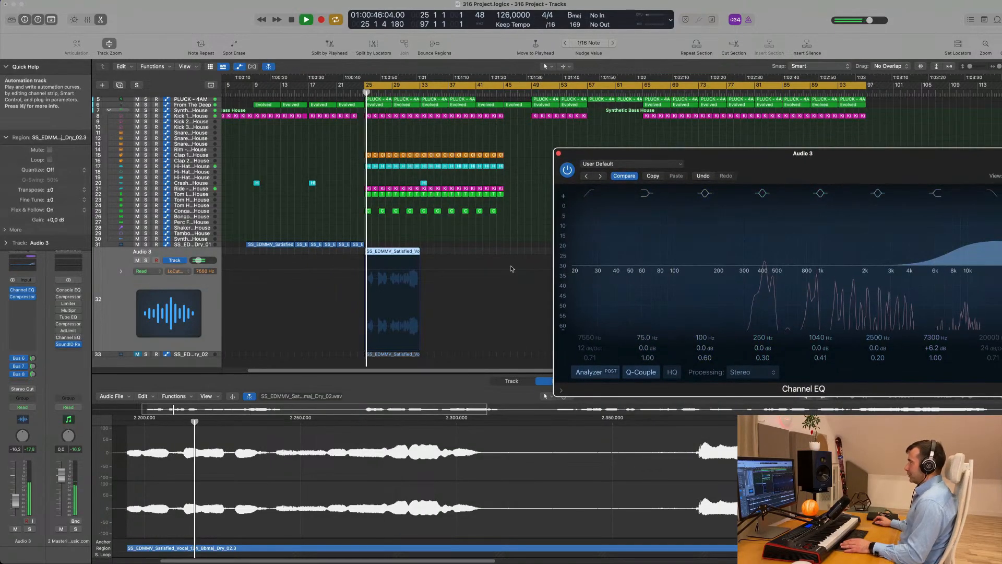
drag(557, 168, 426, 188)
click(428, 172)
key(space)
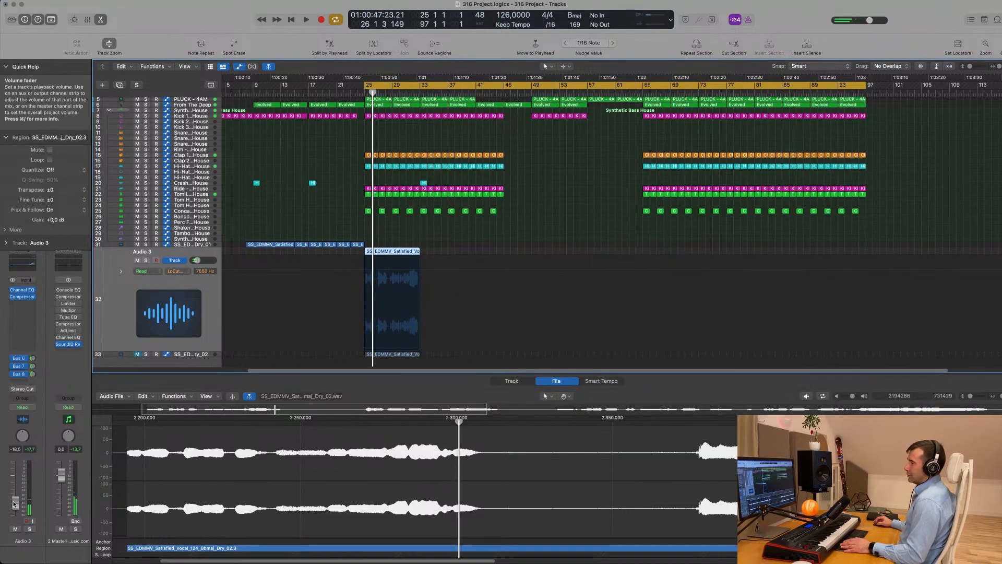
Set the Audio 3 volume to about -17 dB, auditioning the balance from bar 25
drag(14, 503, 15, 506)
key(space)
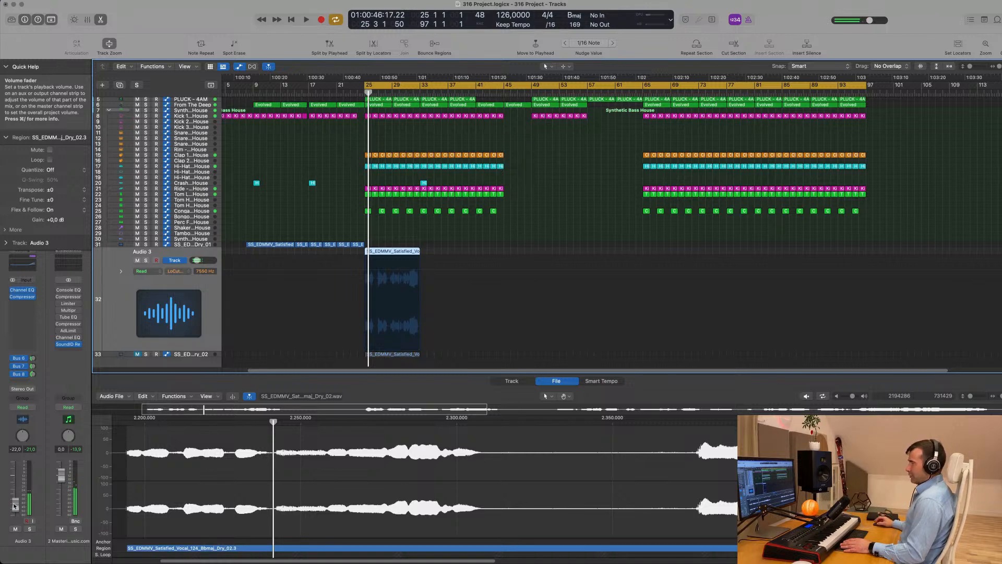
key(space)
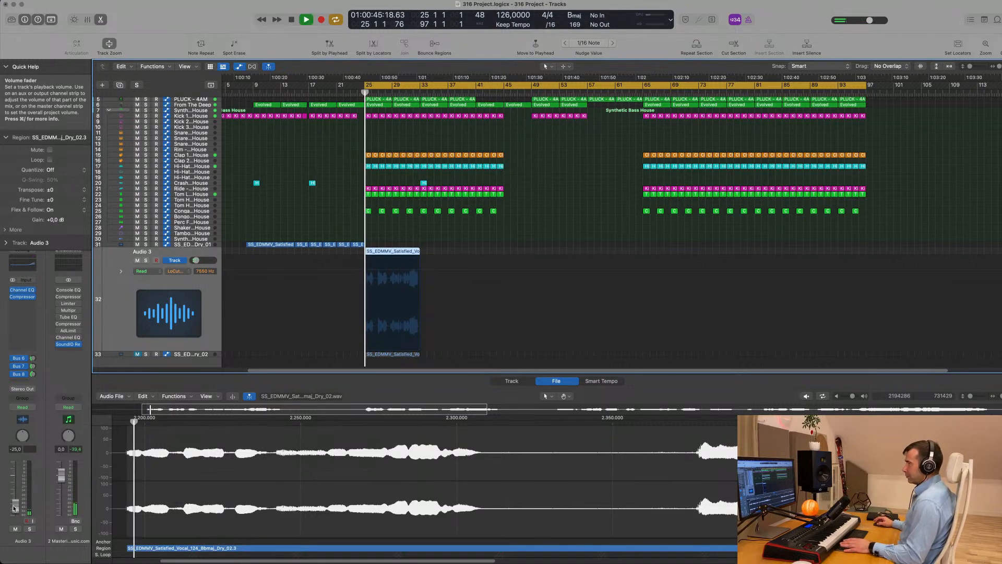
drag(14, 508, 14, 500)
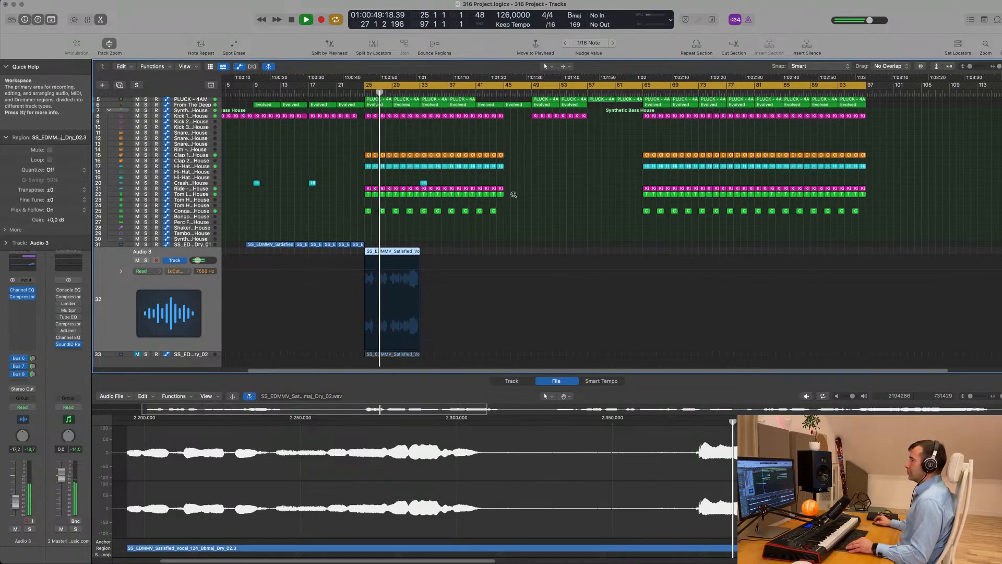
key(super+Right)
key(super+Right)
key(super+Right)
key(super+Right)
key(super+Right)
key(super+Right)
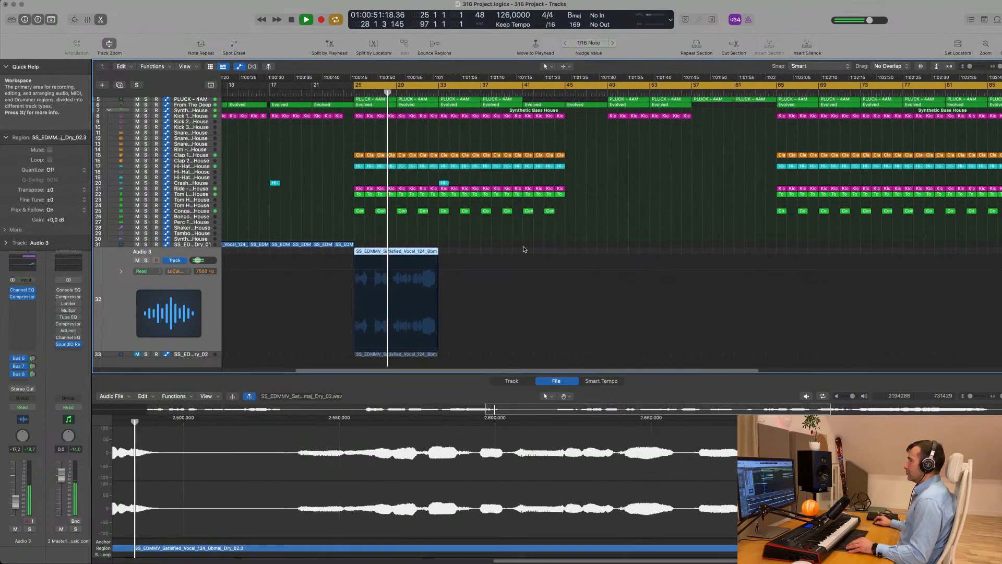
key(super+Left)
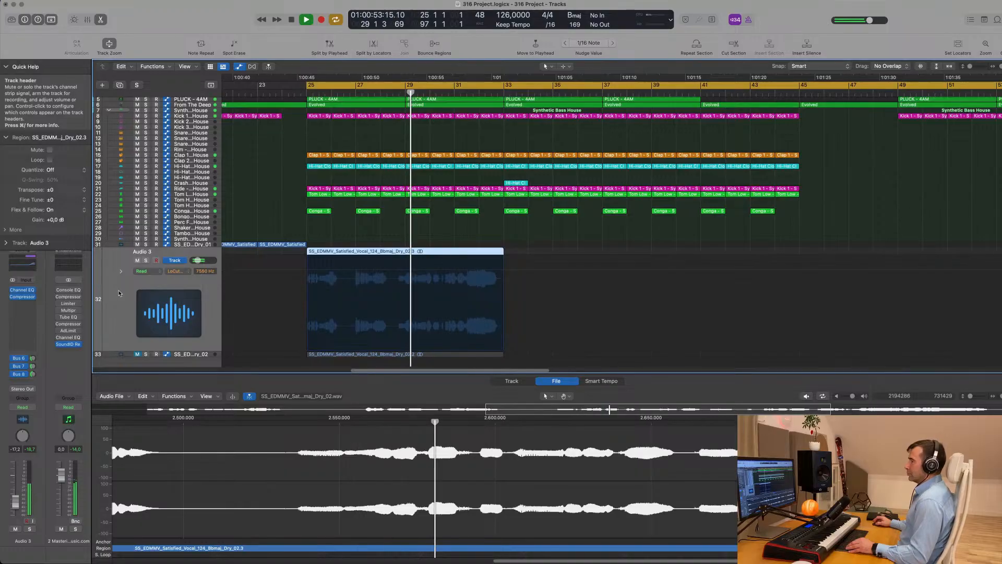
Set the Audio 3 sends to -13,4 on Bus 6 and -17,4 on the Bus 7 reverb
click(31, 358)
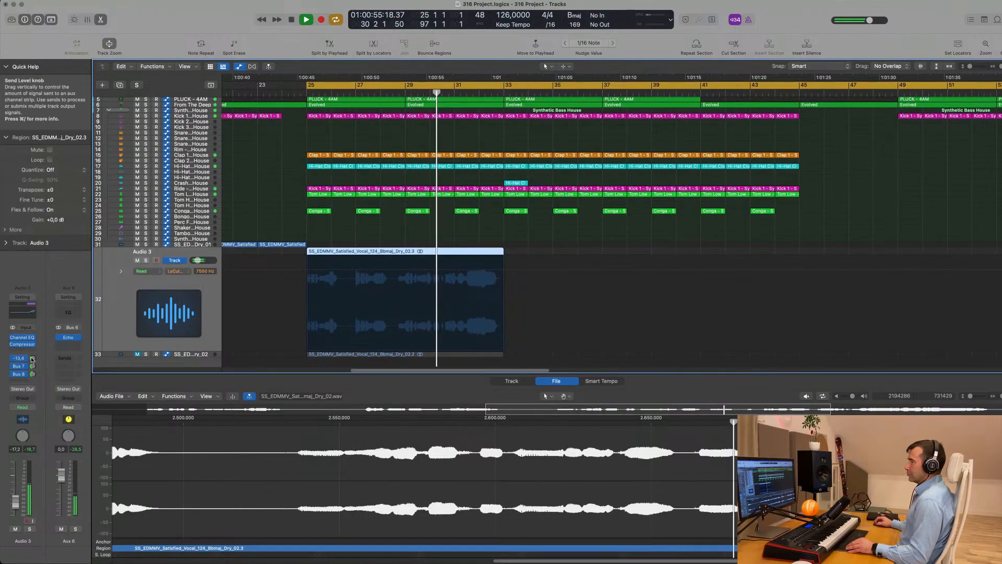
click(32, 366)
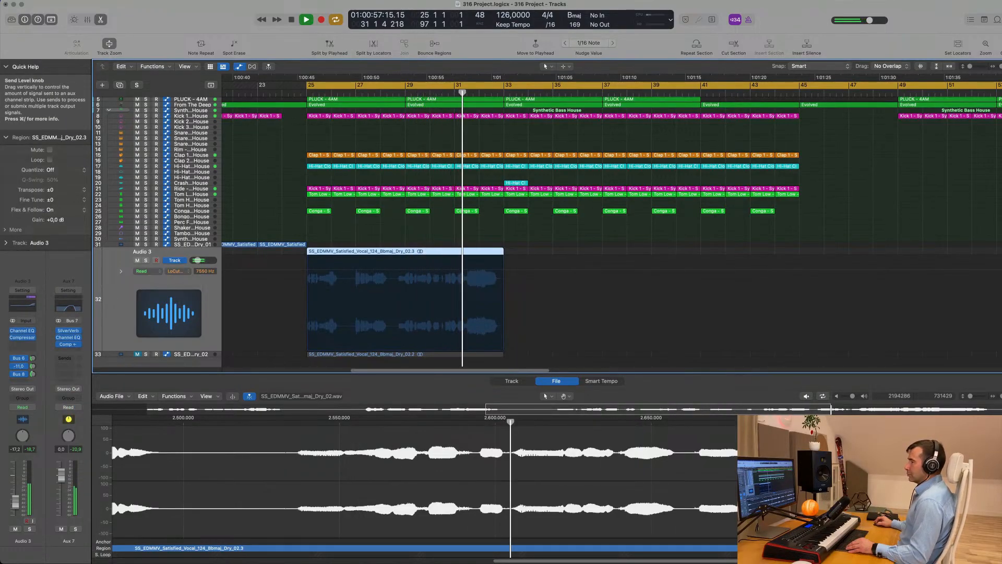
drag(32, 366, 32, 370)
key(super+Left)
key(super+Left)
key(super+Left)
key(super+Left)
key(space)
scroll(286, 327, down, 1)
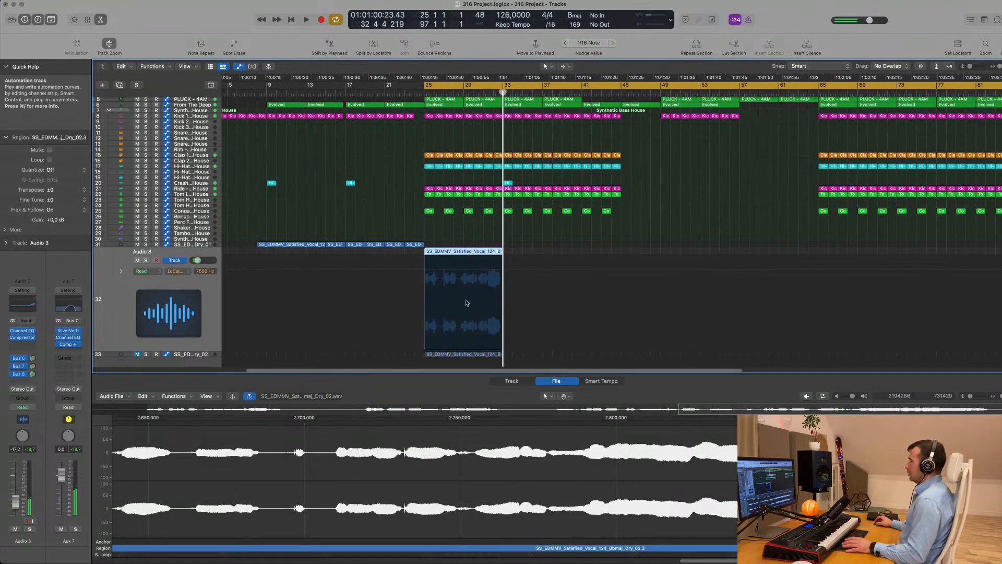
key(space)
scroll(394, 251, up, 1)
scroll(394, 250, up, 1)
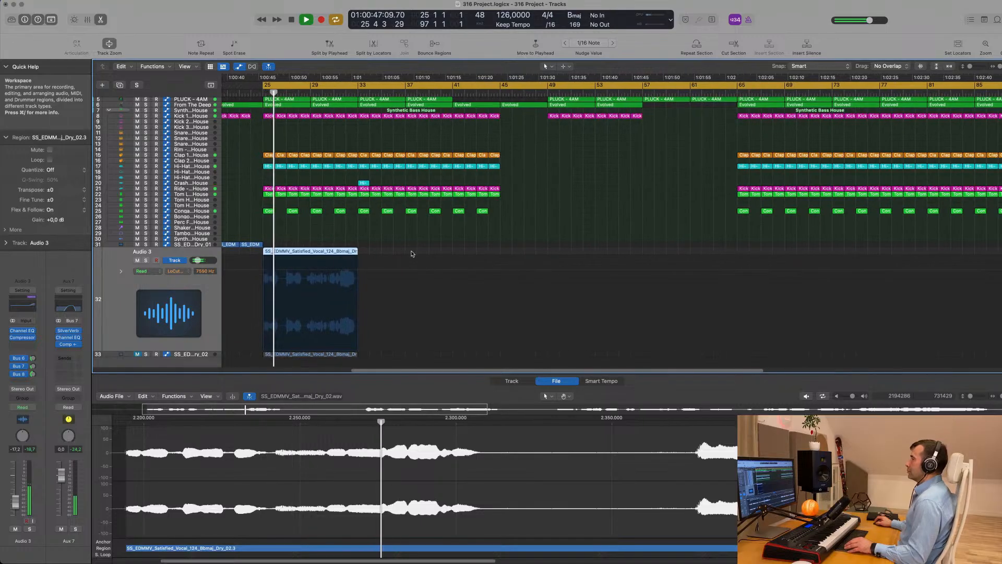
scroll(412, 253, left, 1)
key(space)
scroll(429, 246, up, 2)
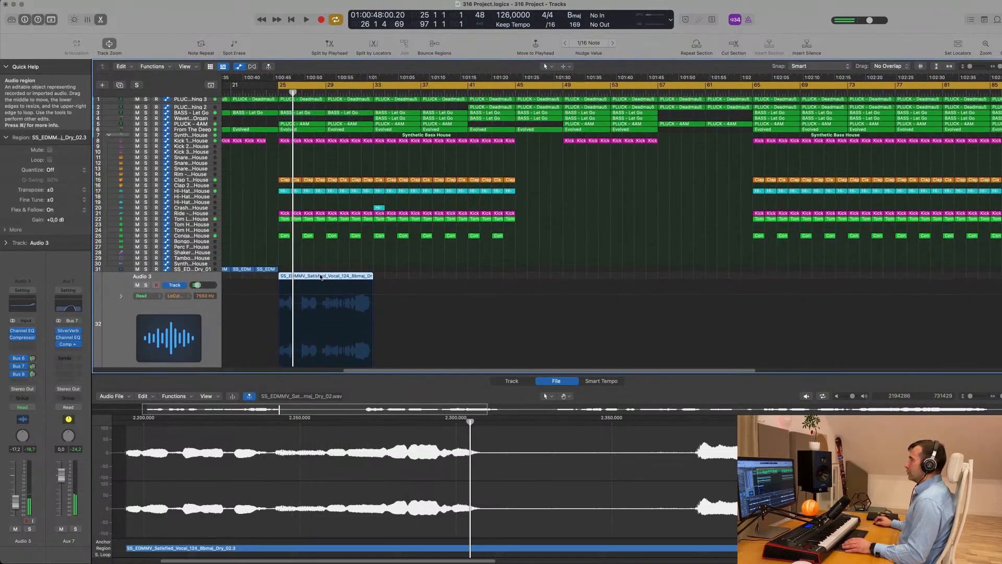
Move the vocal region eight bars later to bar 33 and audition it
drag(329, 278, 425, 279)
key(space)
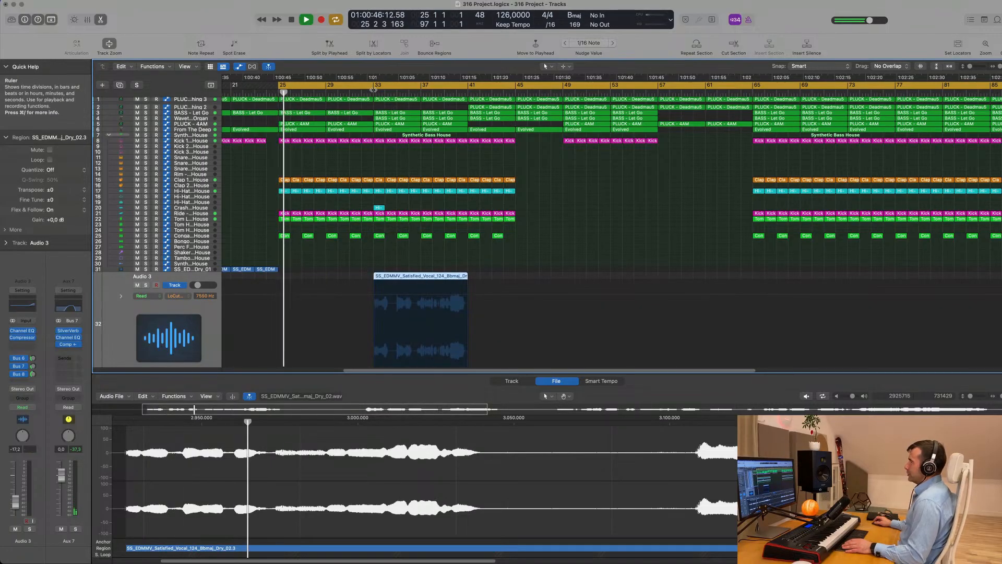
click(375, 92)
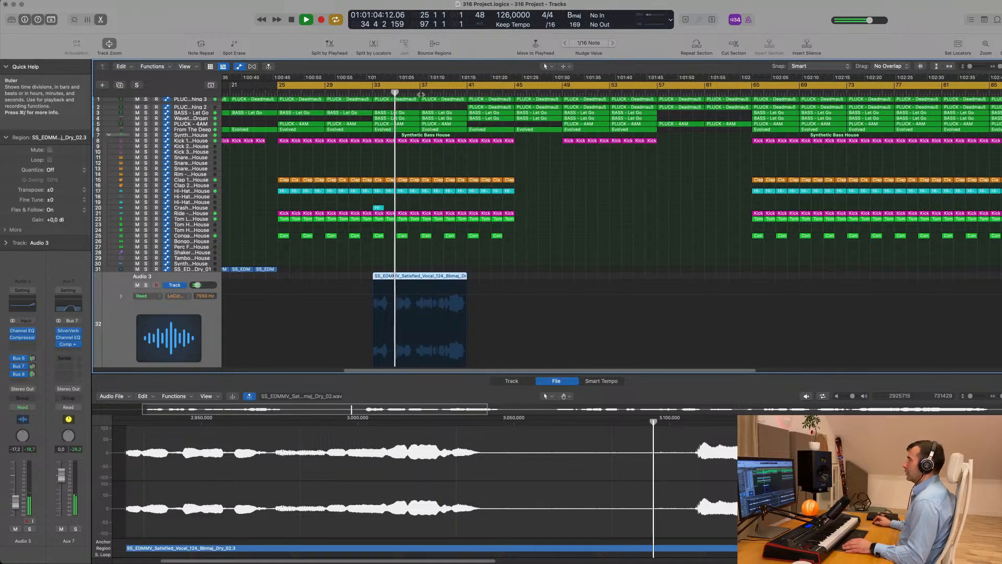
scroll(428, 212, up, 4)
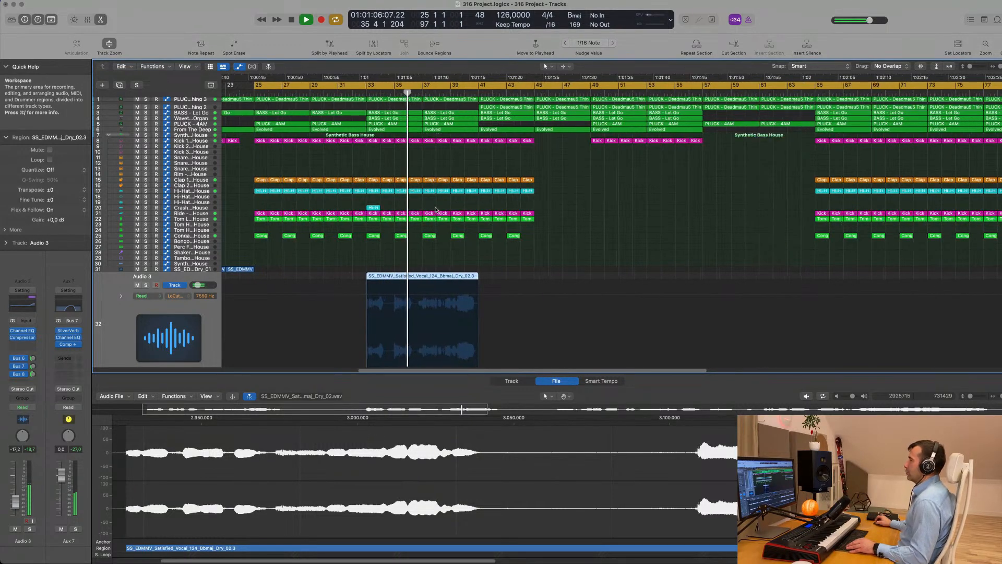
scroll(428, 211, down, 1)
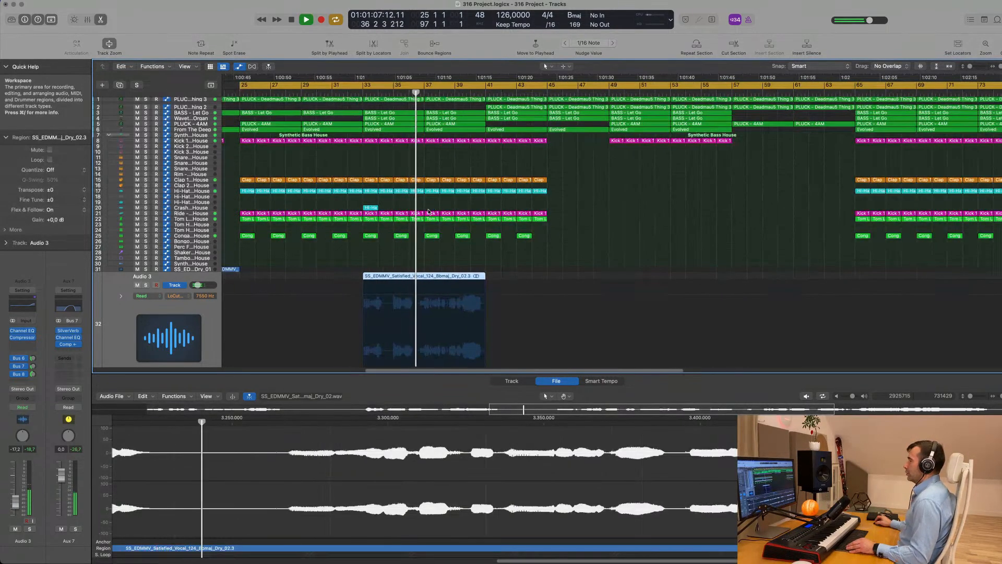
Cut off the vocal region's opening portion with the Scissors and shift the remainder to bar 41
click(393, 276)
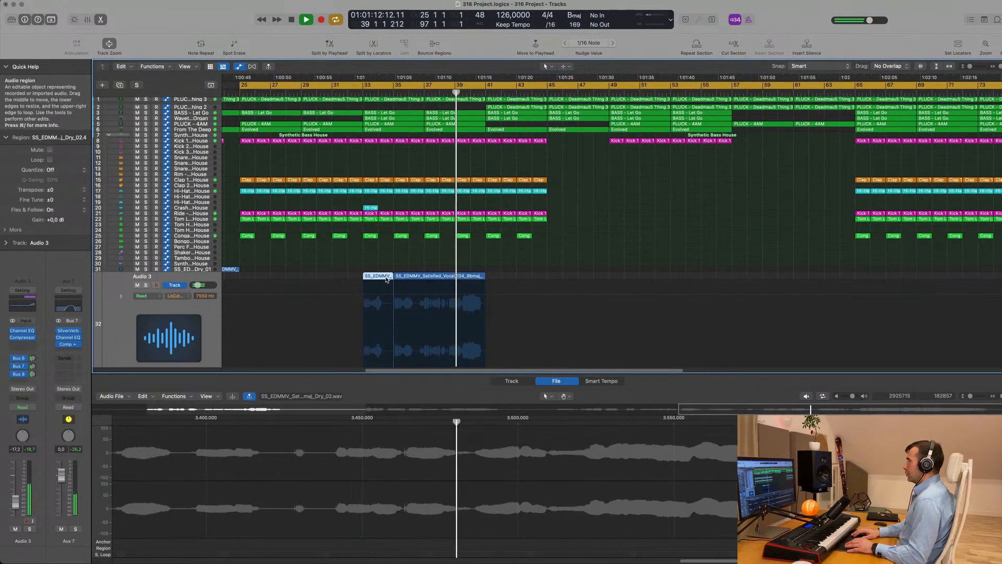
key(Delete)
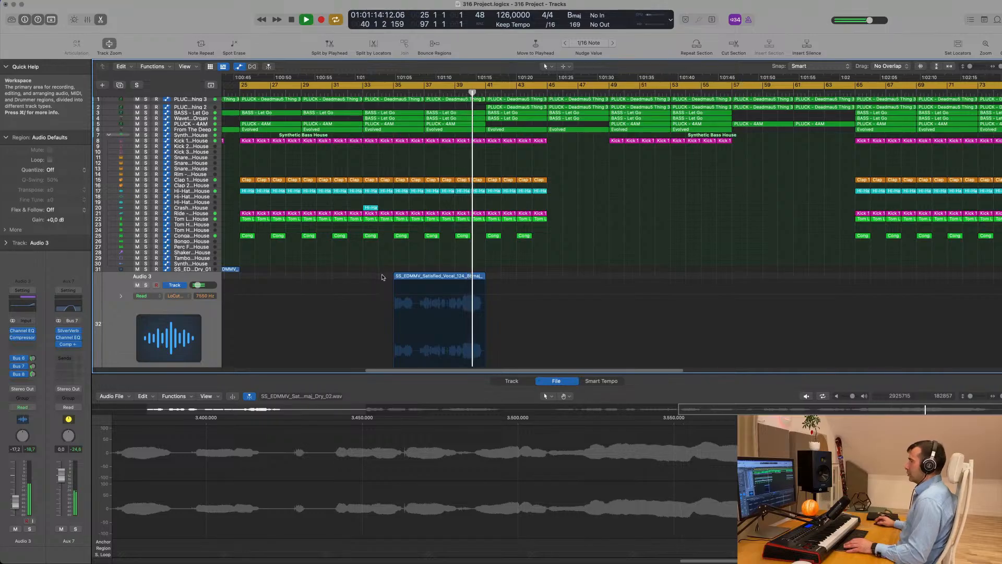
drag(440, 276, 534, 278)
key(space)
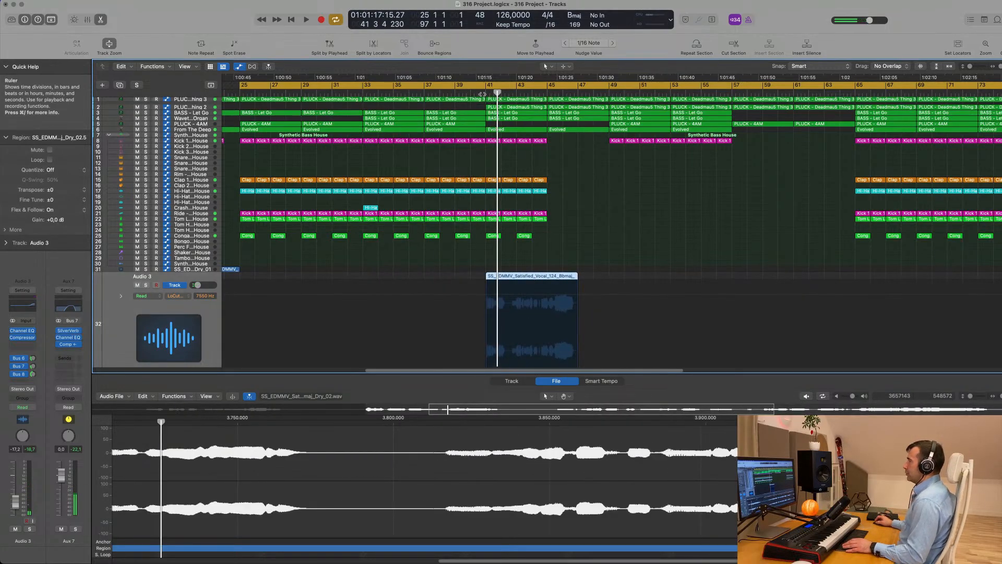
Play from bar 41 to audition the relocated vocal
click(481, 94)
key(super+Left)
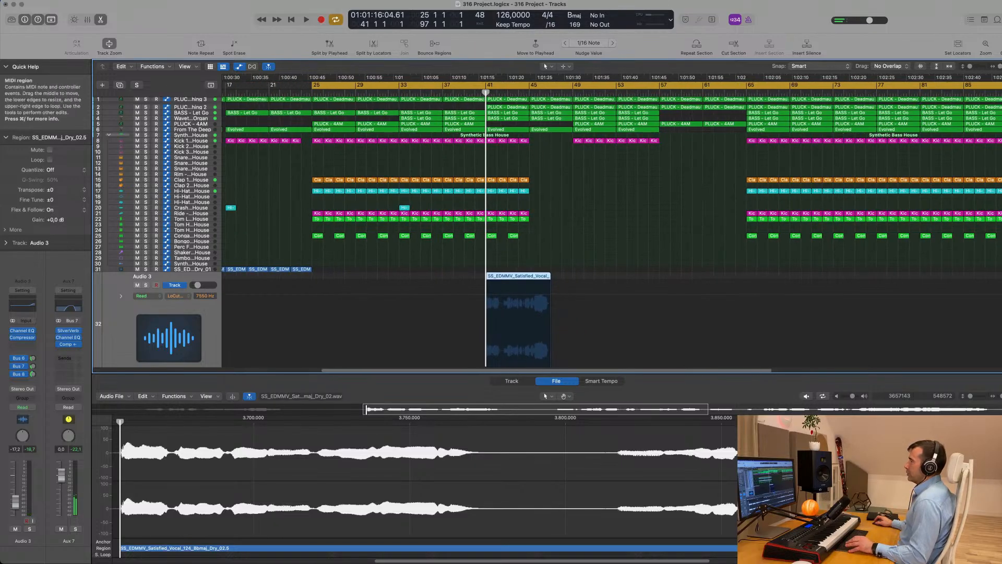
key(space)
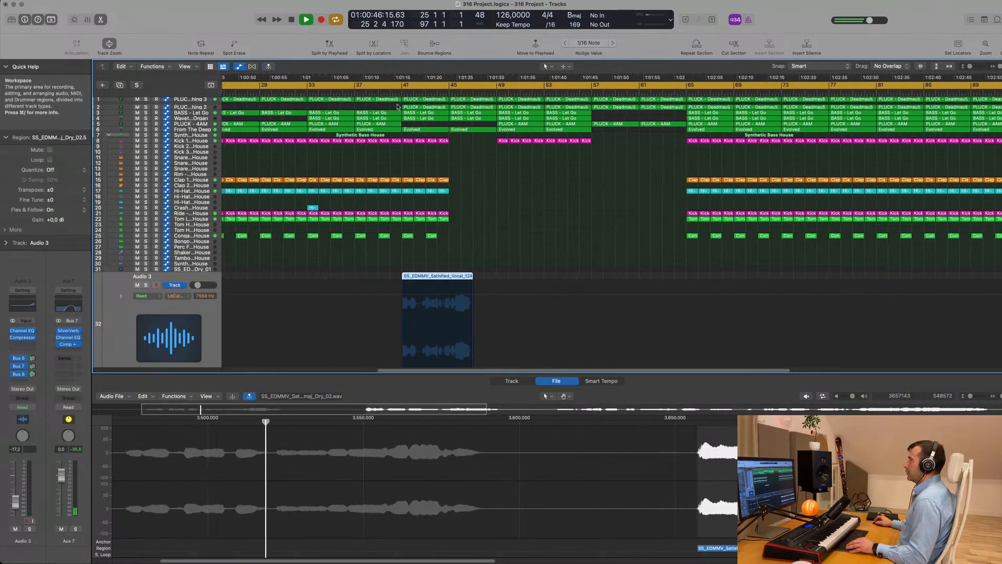
scroll(384, 104, left, 2)
click(494, 202)
scroll(504, 208, right, 3)
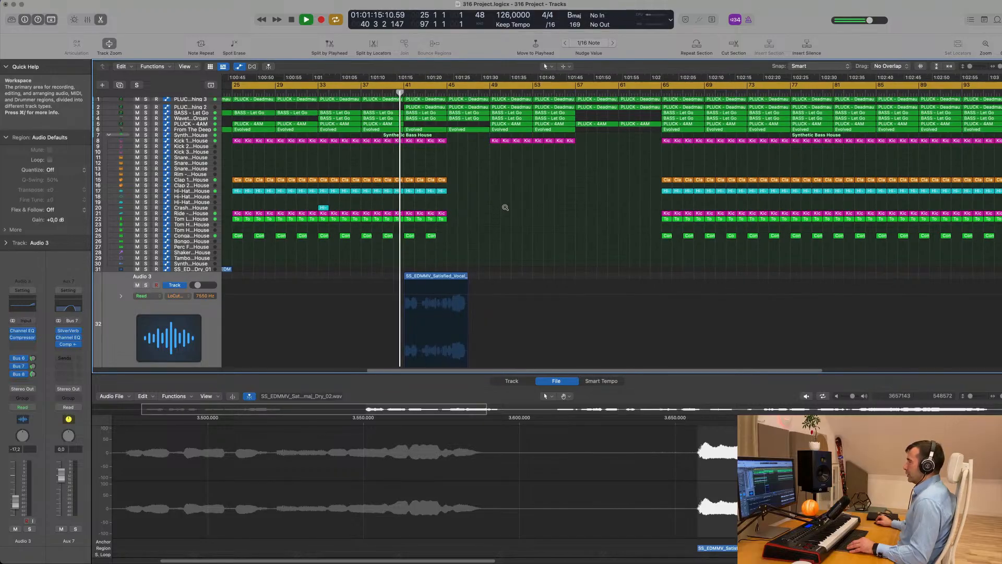
scroll(486, 216, up, 5)
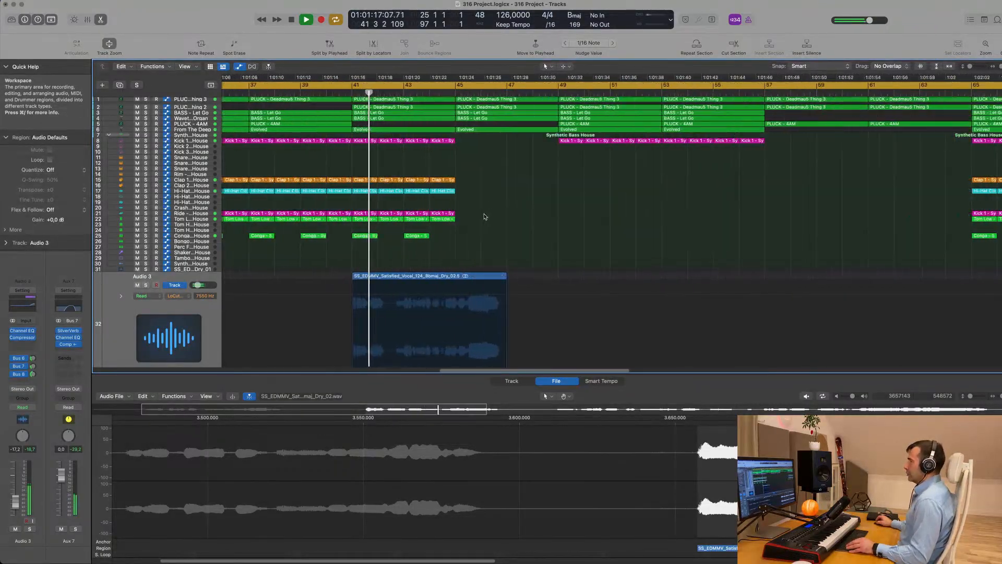
scroll(485, 218, down, 1)
scroll(475, 235, down, 2)
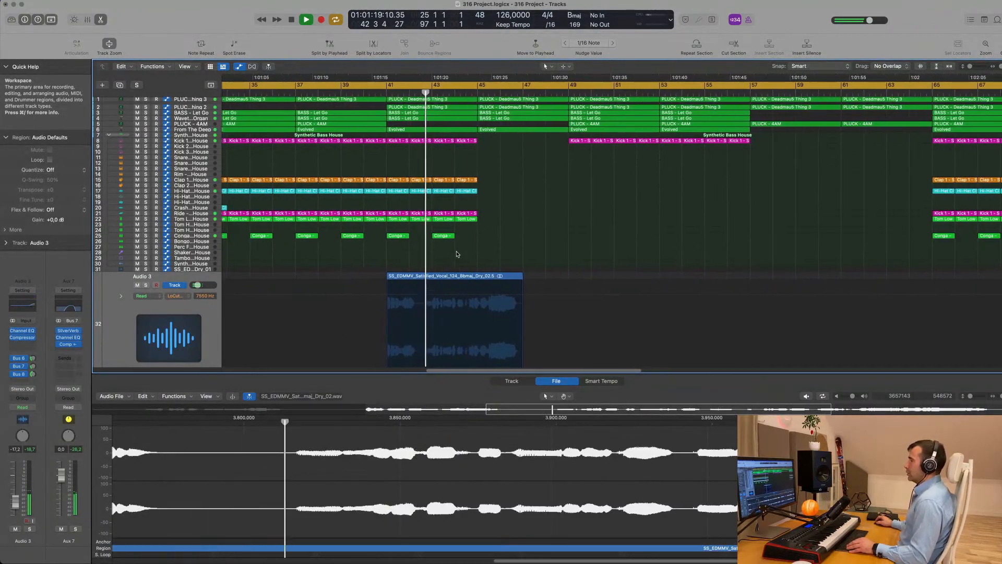
scroll(481, 257, up, 4)
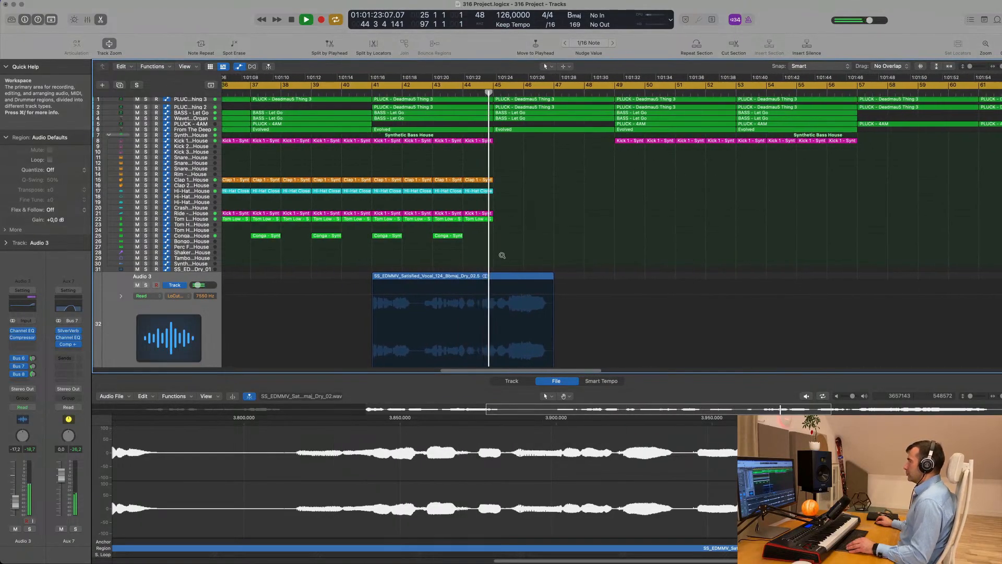
Move the vocal region from bar 41 to bar 45 and audition it from around bar 38
scroll(496, 255, down, 3)
scroll(492, 258, down, 3)
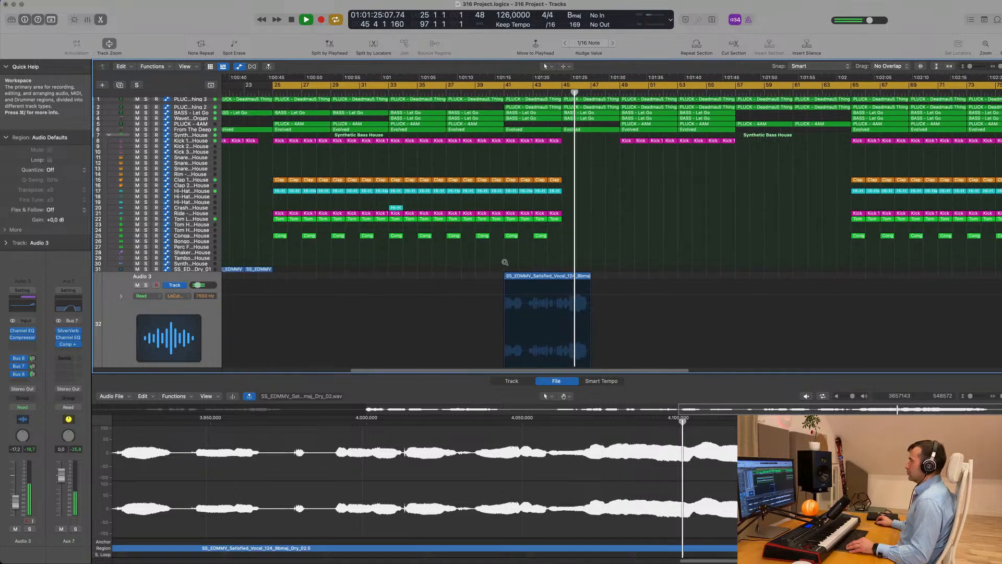
scroll(504, 261, up, 3)
drag(505, 282, 565, 182)
key(space)
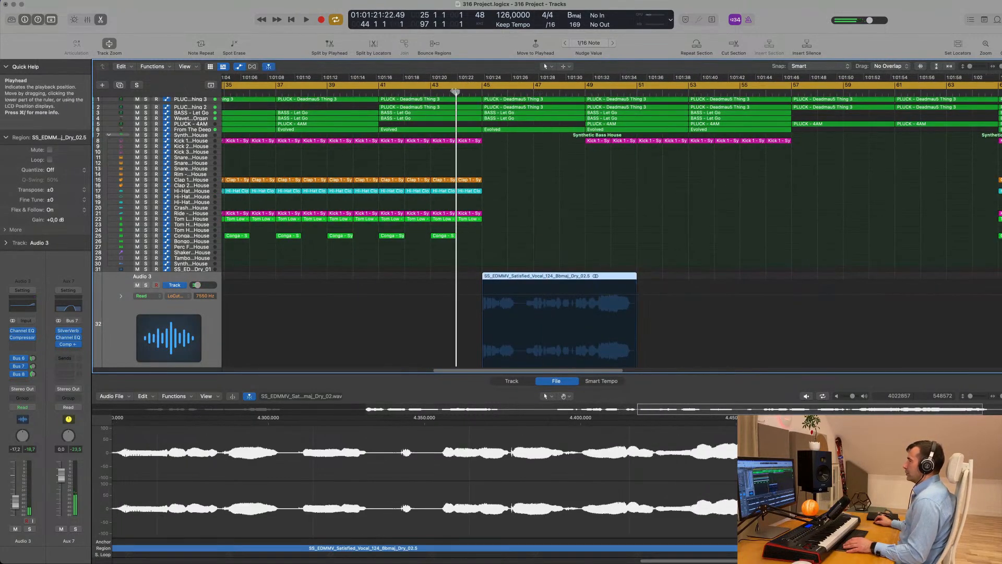
key(space)
scroll(490, 136, down, 5)
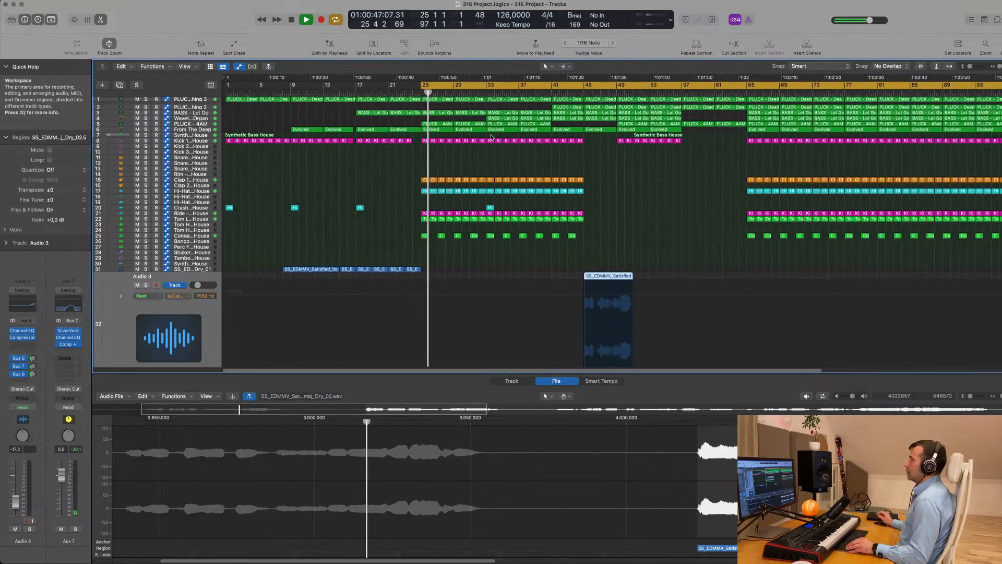
click(537, 94)
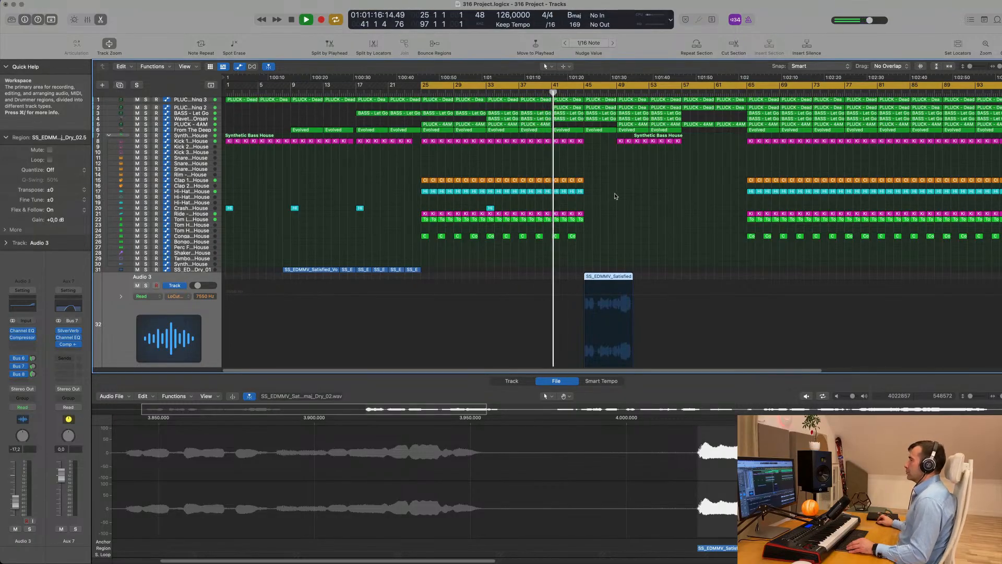
scroll(615, 197, up, 5)
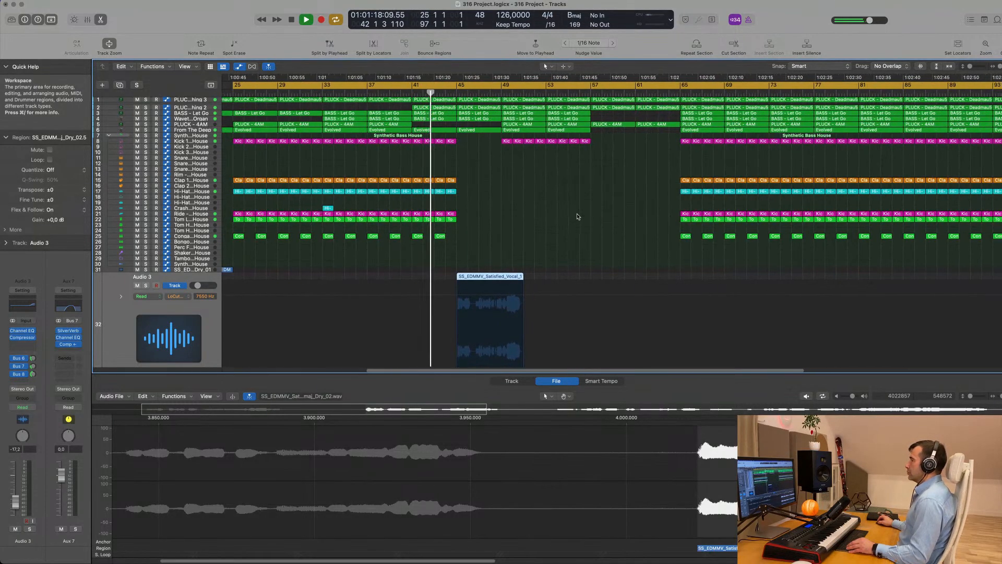
scroll(458, 241, down, 3)
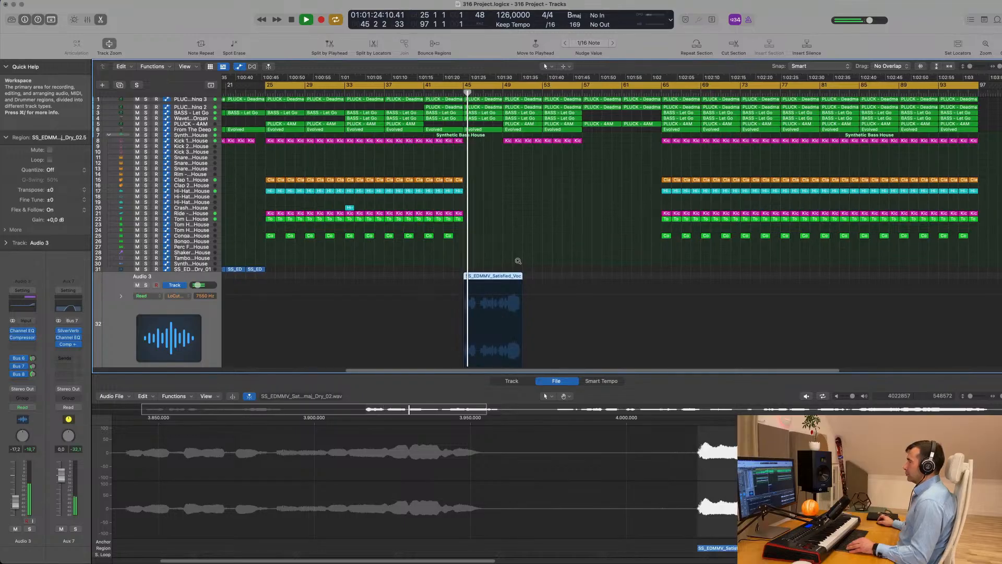
scroll(515, 263, down, 2)
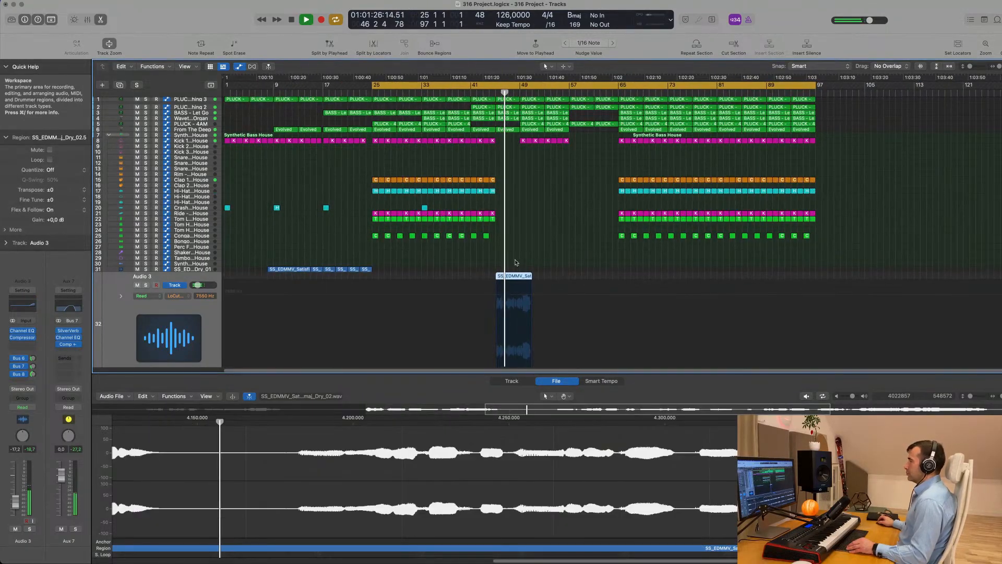
scroll(189, 309, down, 1)
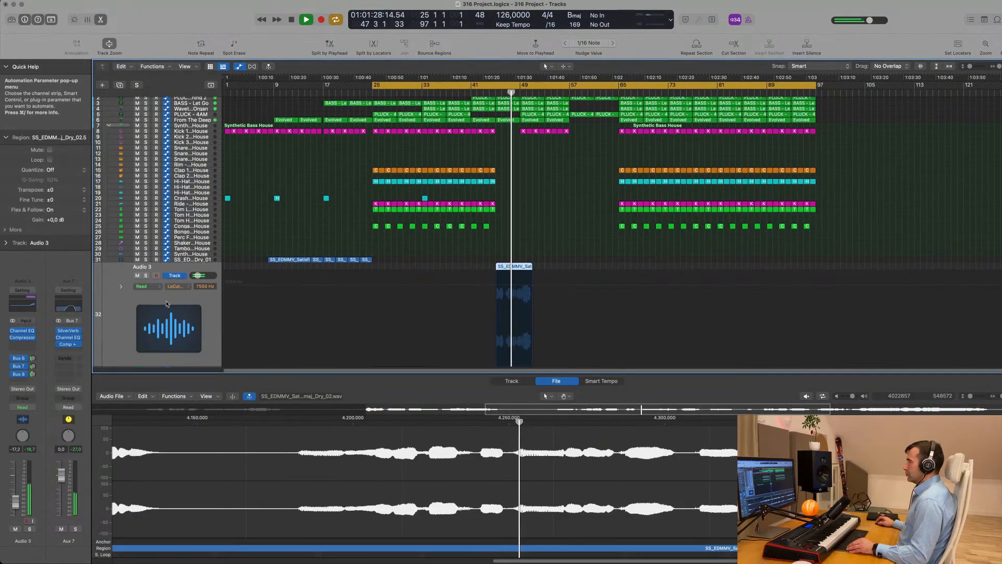
scroll(415, 308, up, 2)
scroll(491, 267, down, 1)
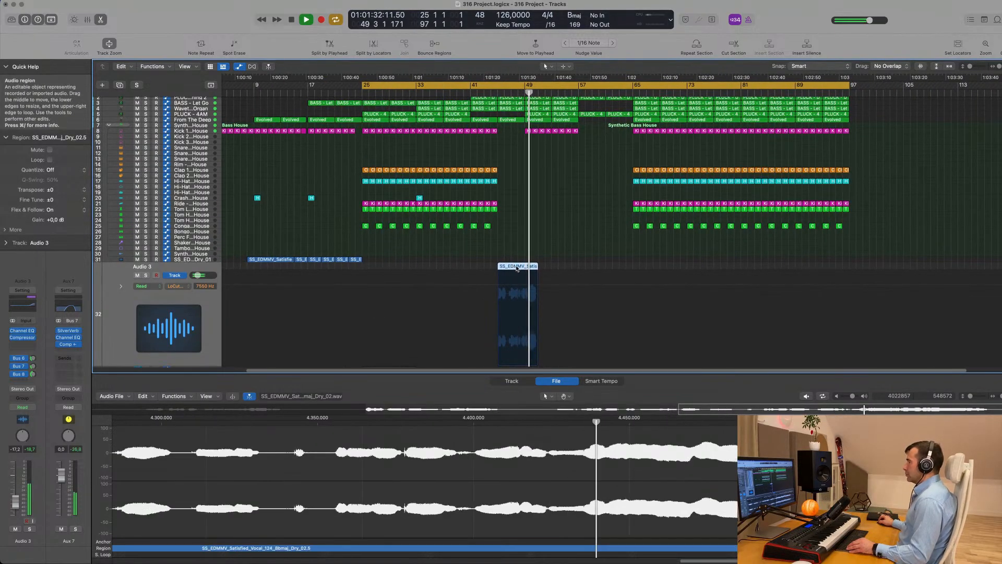
Shift the vocal region to bar 49, then stop playback and delete it
drag(516, 268, 542, 269)
drag(539, 110, 539, 113)
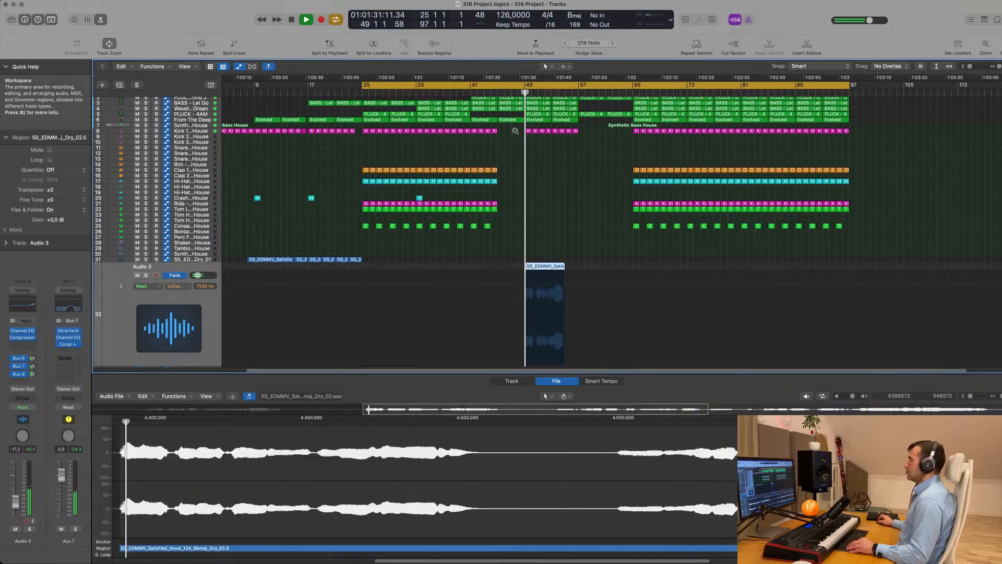
scroll(526, 176, up, 2)
scroll(532, 196, up, 5)
scroll(533, 200, down, 7)
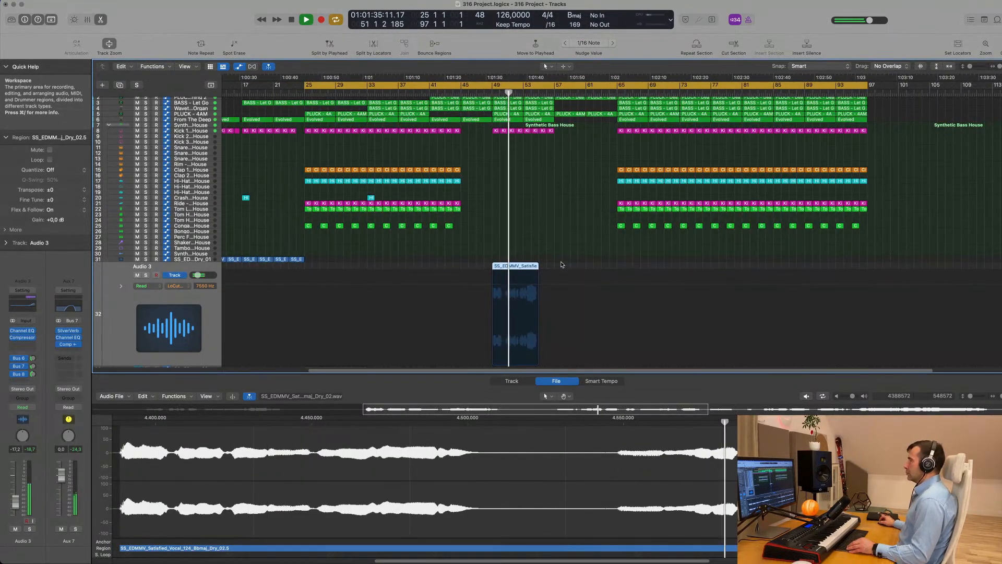
scroll(561, 264, down, 1)
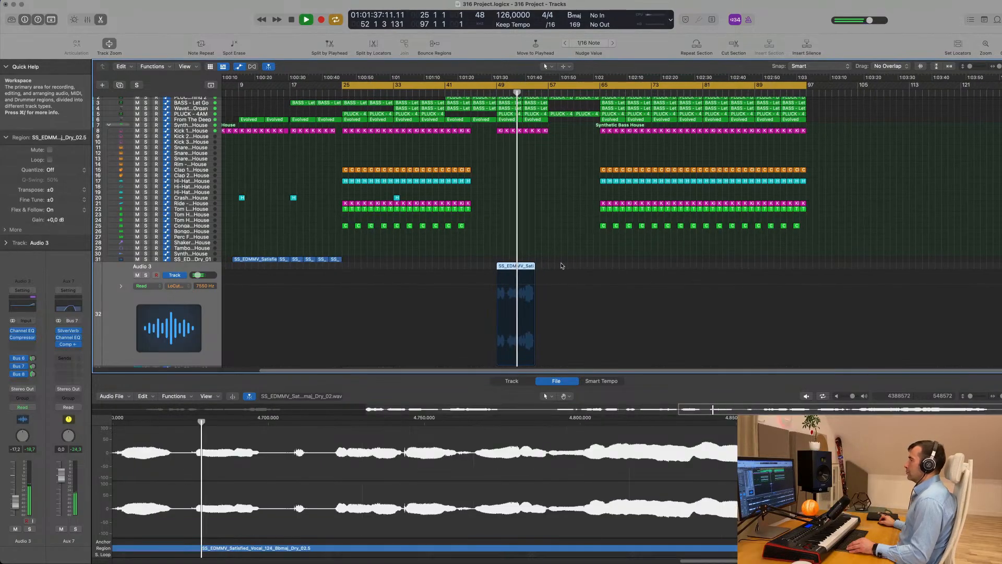
scroll(562, 264, down, 1)
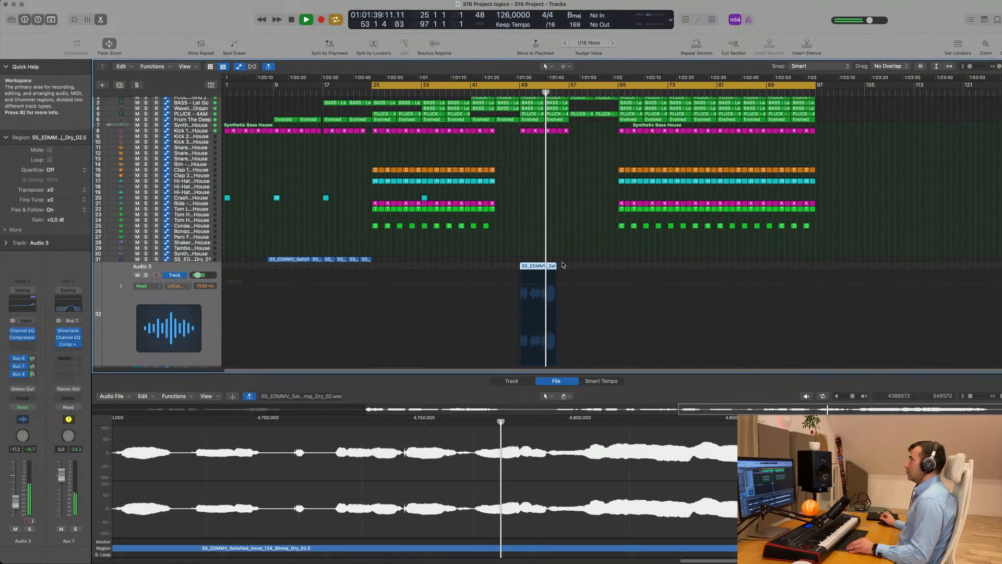
key(space)
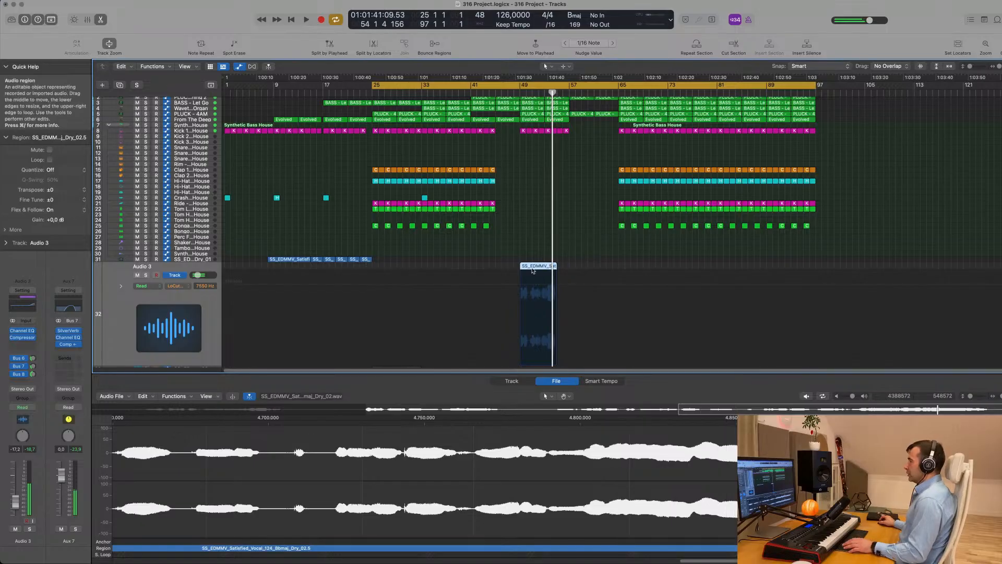
key(Delete)
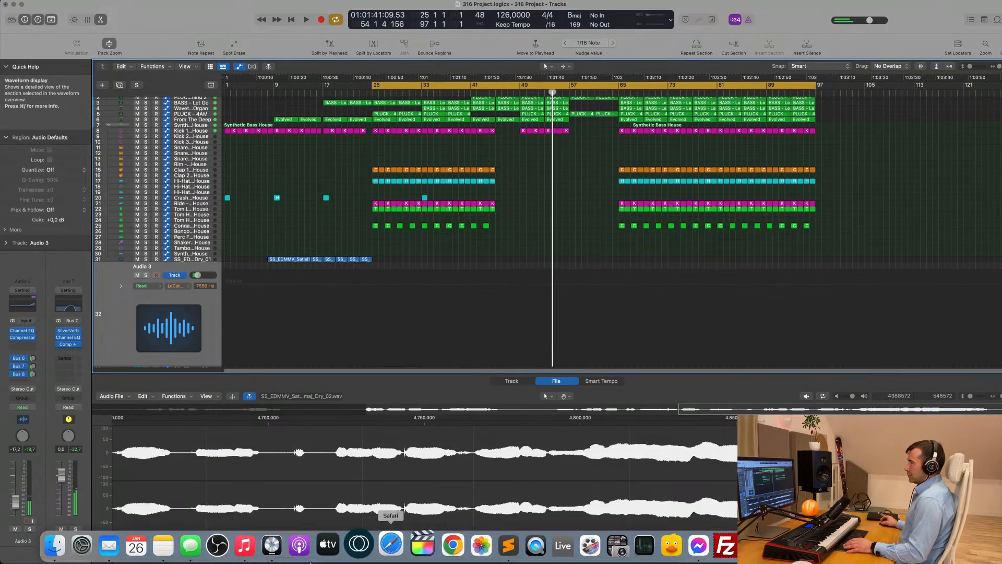
Drag SS_EDMMV_Satisfied_Vocal_124_Bbmaj_Dry_04 from the sample library onto track 32 at bar 37
click(54, 544)
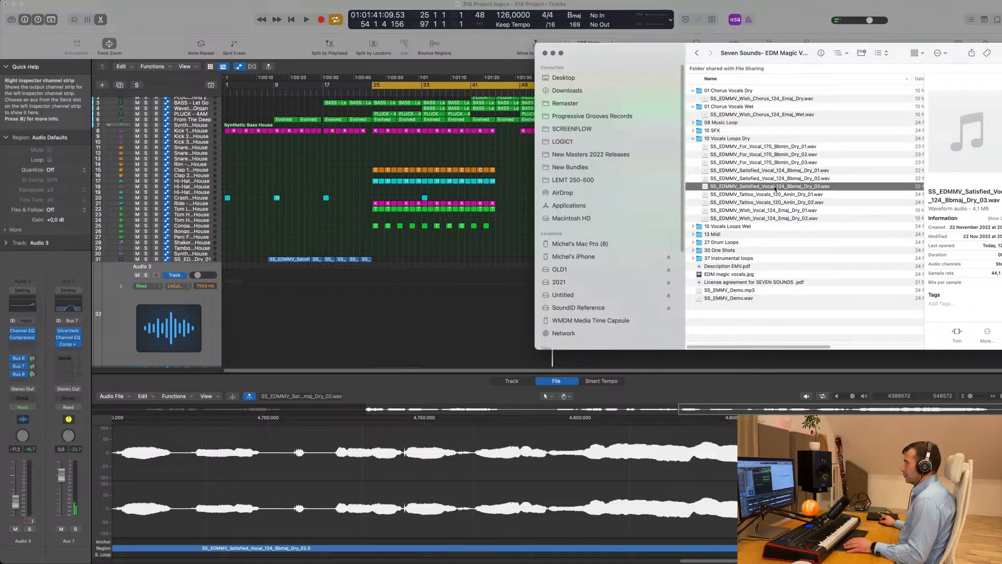
drag(775, 188, 444, 329)
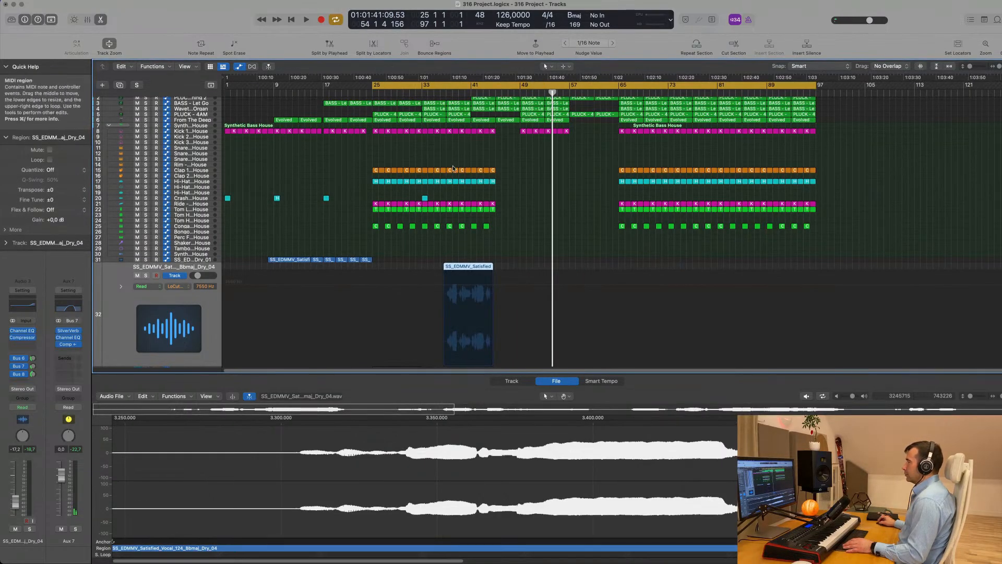
click(453, 92)
Audition the Dry_04 loop and move its region from bar 37 to start at bar 25
key(space)
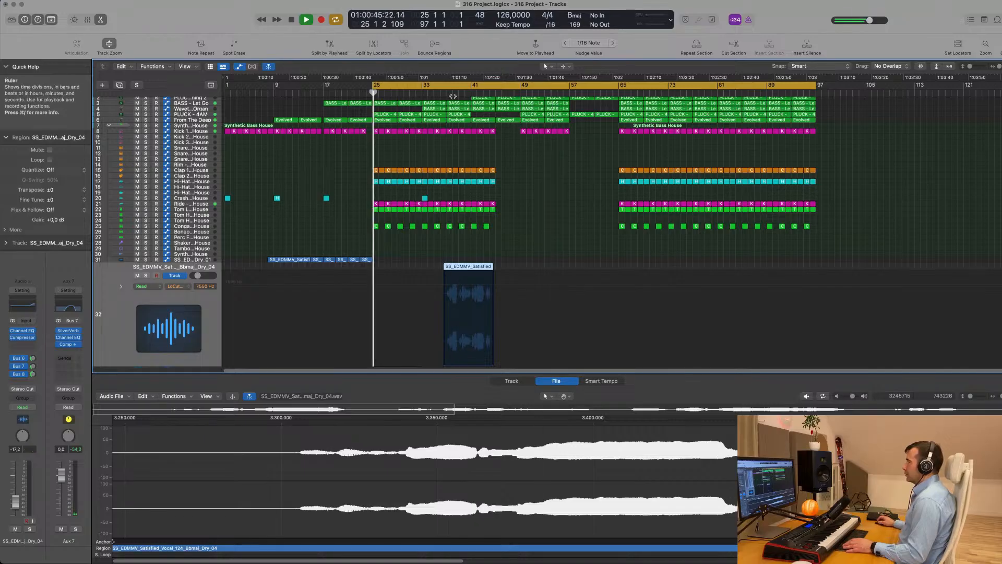
click(453, 93)
click(470, 93)
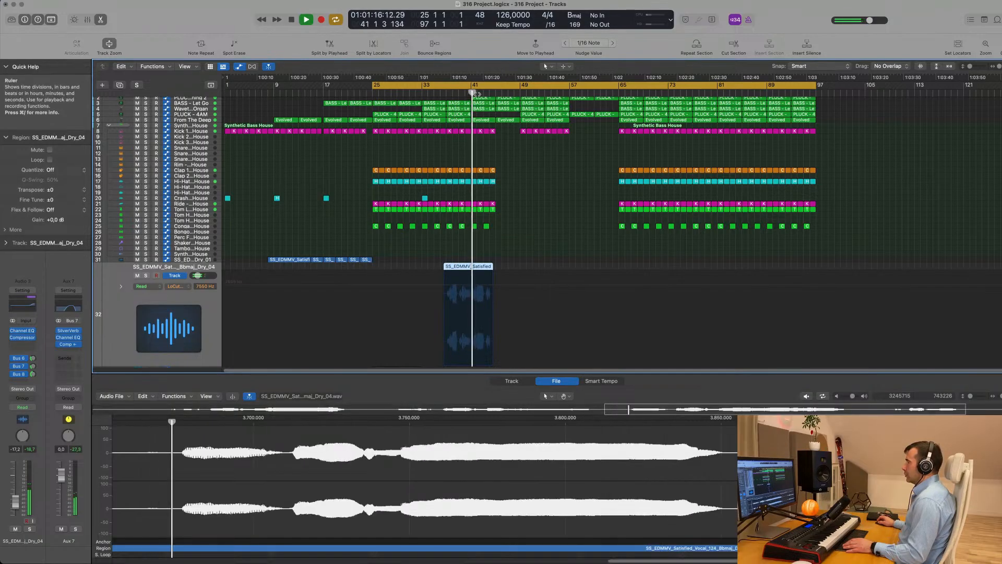
click(304, 94)
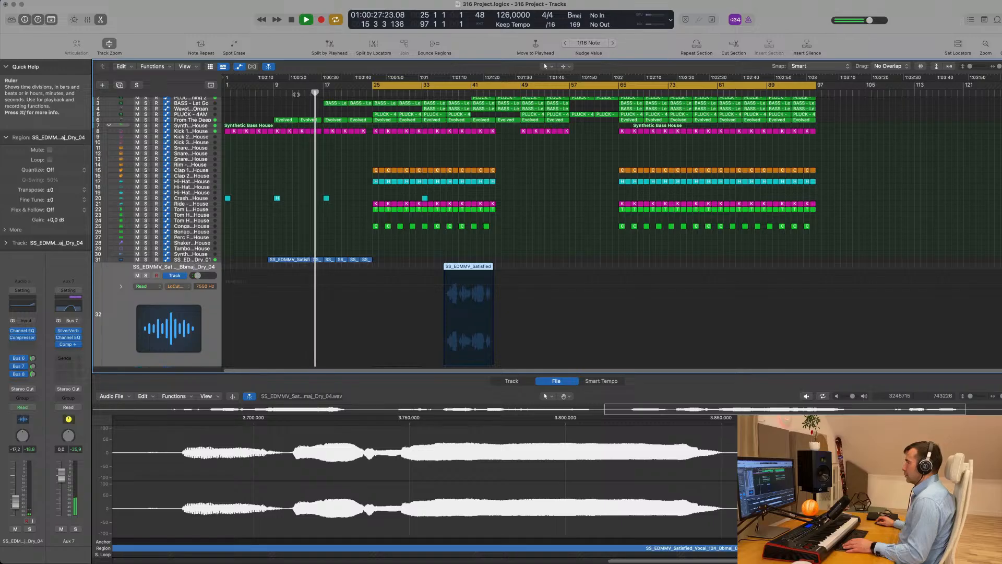
click(440, 95)
key(space)
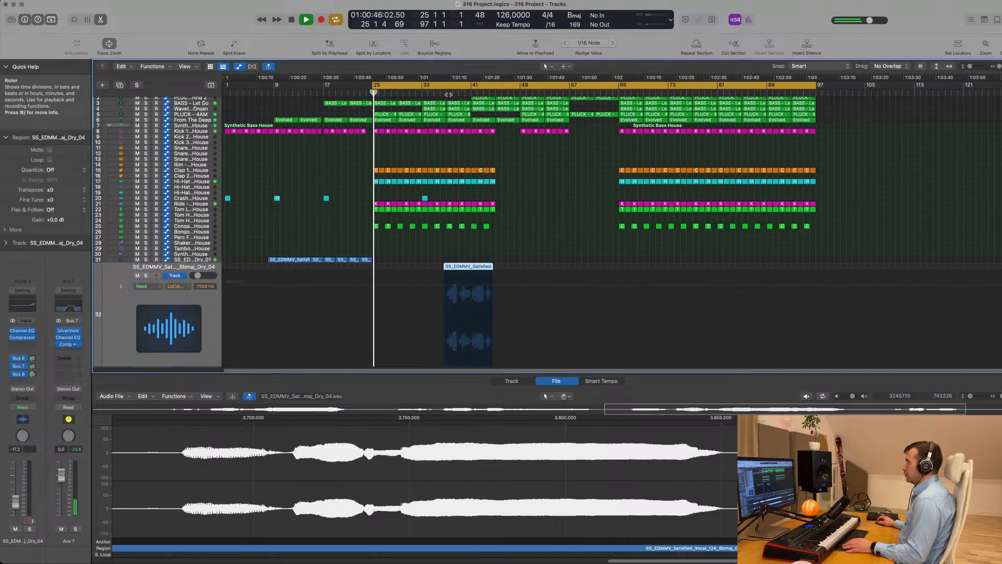
click(446, 94)
key(space)
key(space)
drag(469, 269, 398, 271)
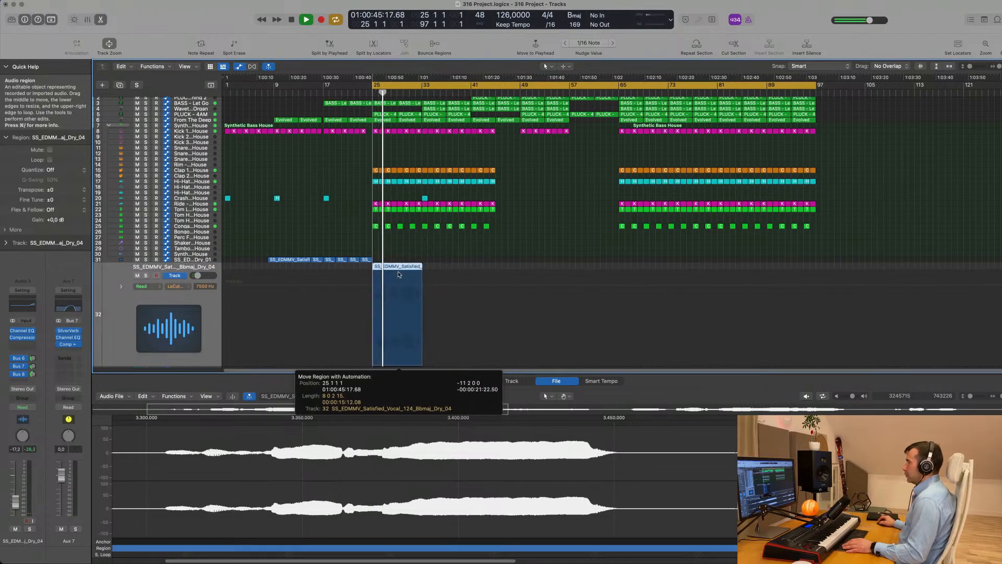
key(space)
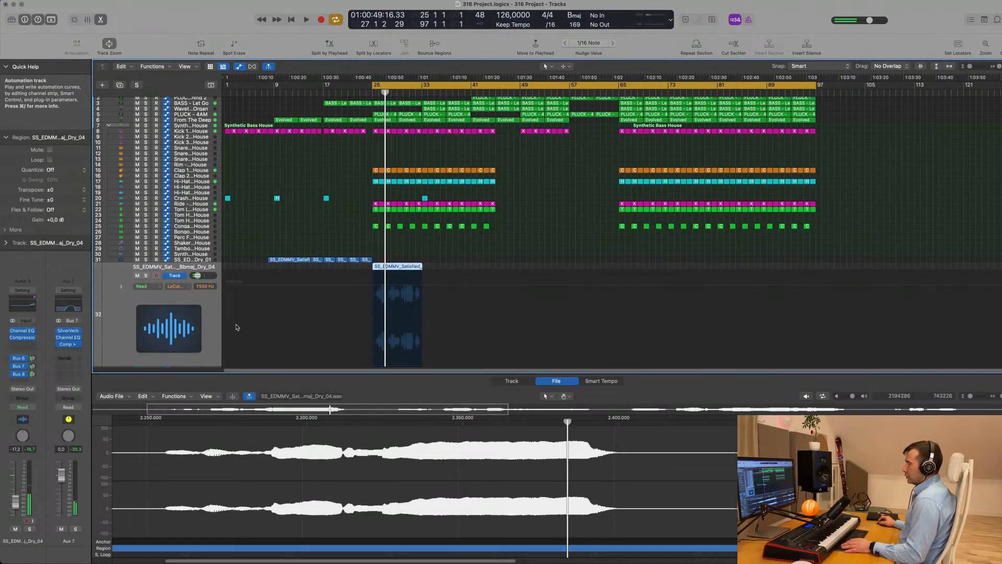
click(512, 381)
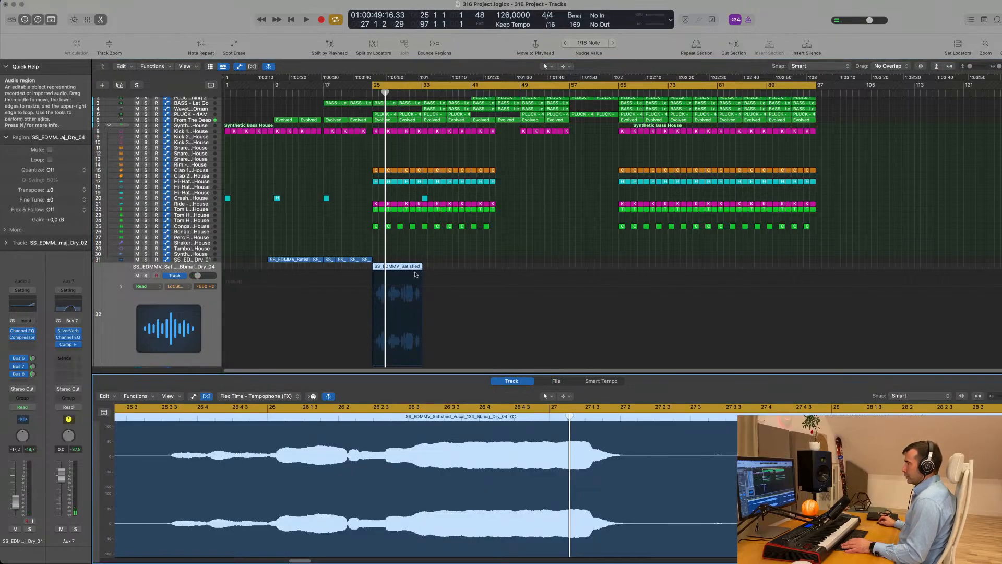
Stretch the Dry_04 vocal from 124 to 126 bpm with the Time and Pitch Machine, then play it
click(550, 382)
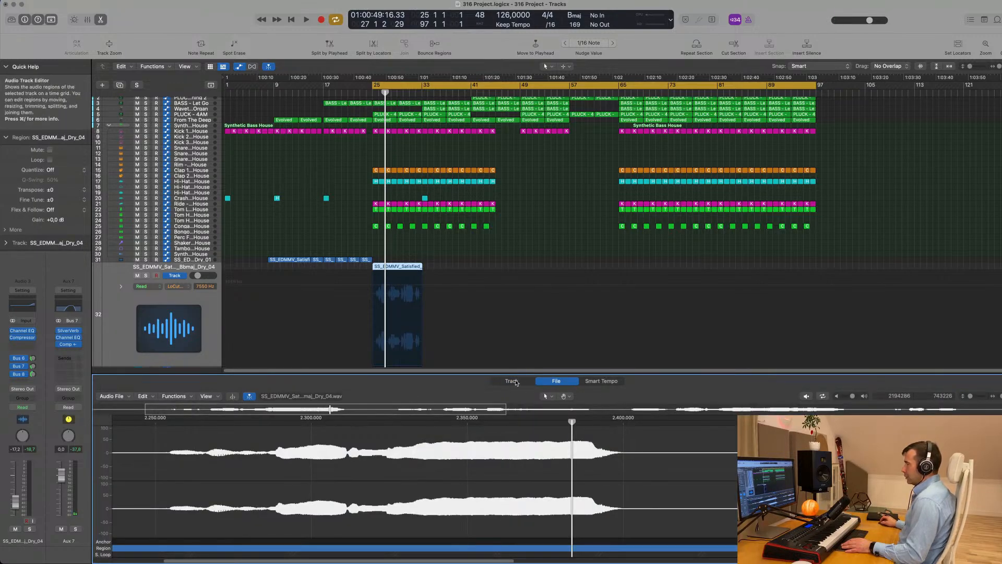
click(511, 382)
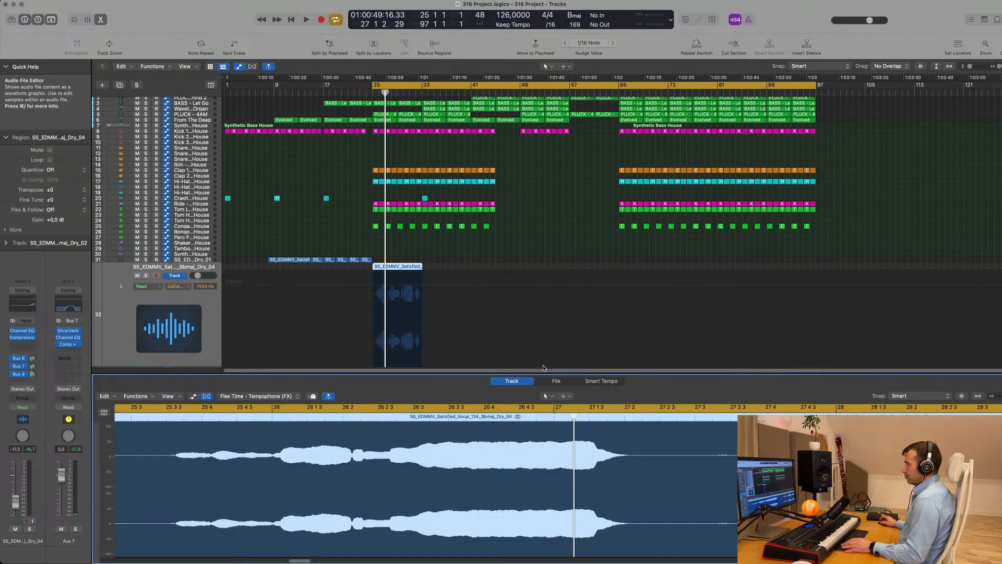
click(555, 381)
click(182, 397)
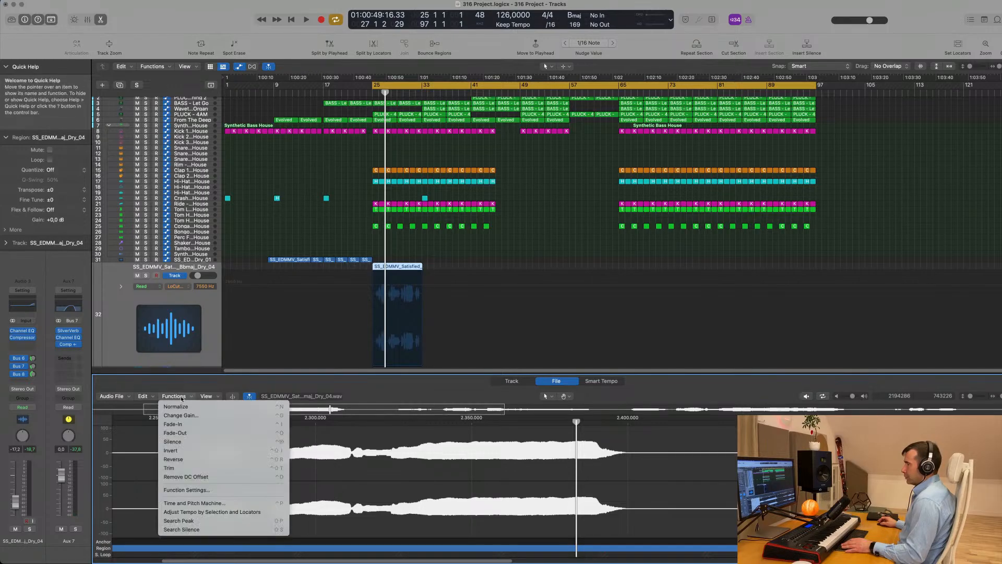
click(193, 503)
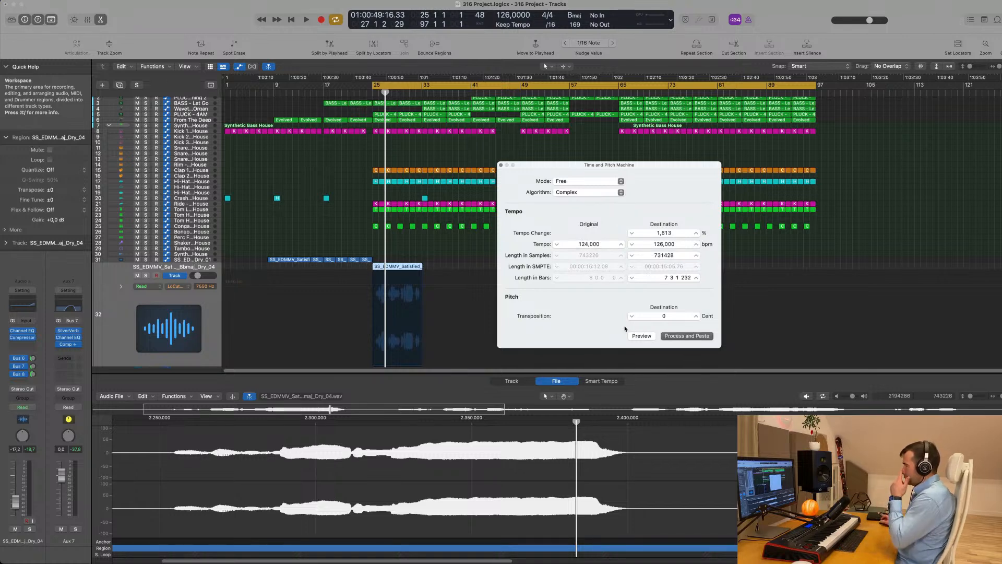
click(679, 336)
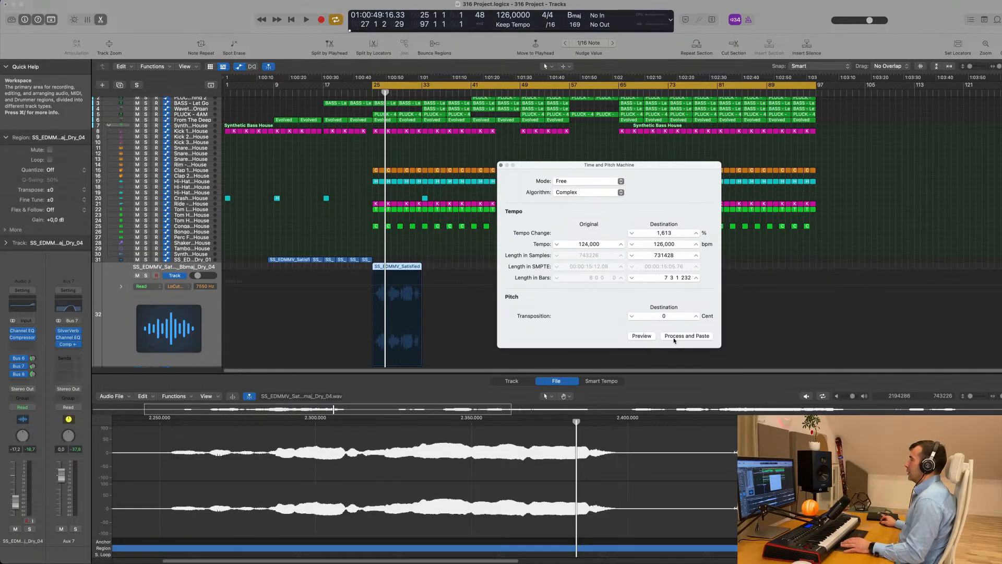
click(501, 166)
key(space)
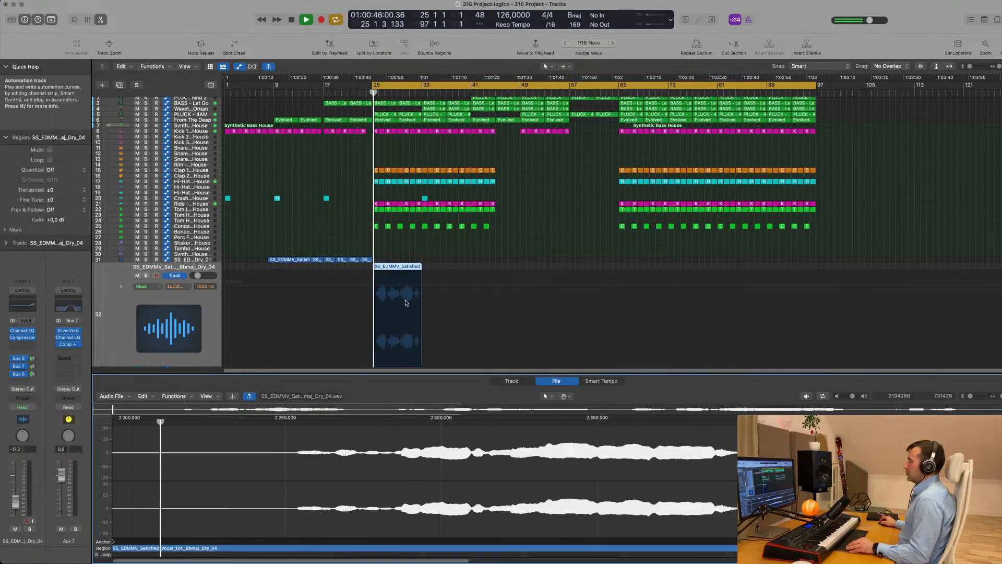
Audition the arrangement from bar 25 and from bar 9 to check the vocal's placement
scroll(410, 305, up, 5)
scroll(410, 305, up, 3)
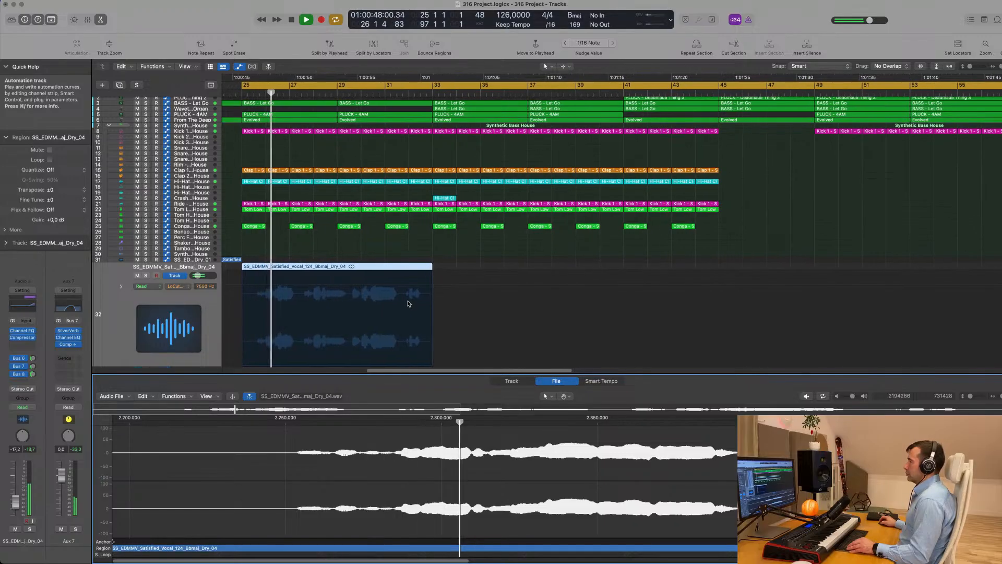
scroll(392, 302, down, 5)
scroll(363, 299, down, 4)
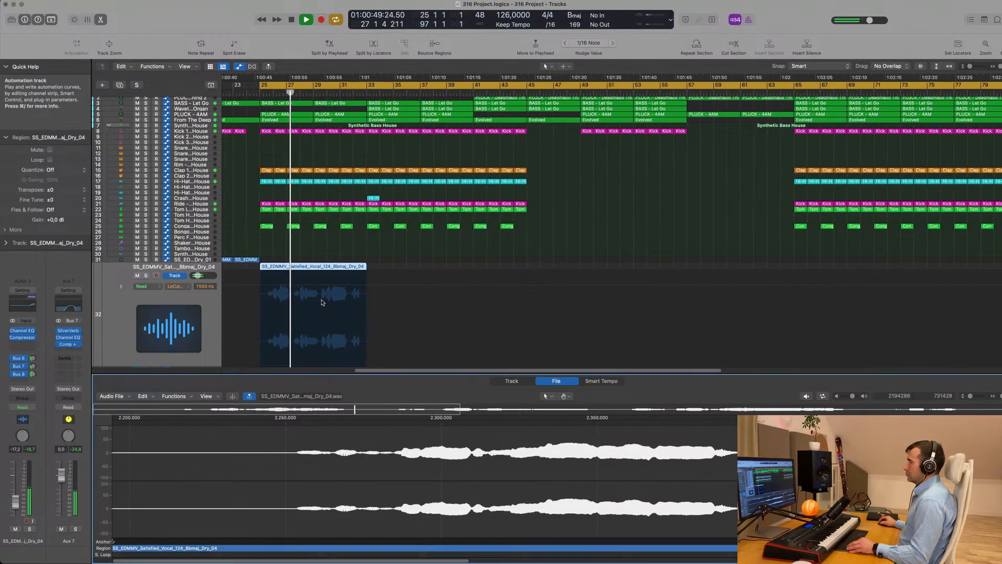
scroll(319, 301, down, 3)
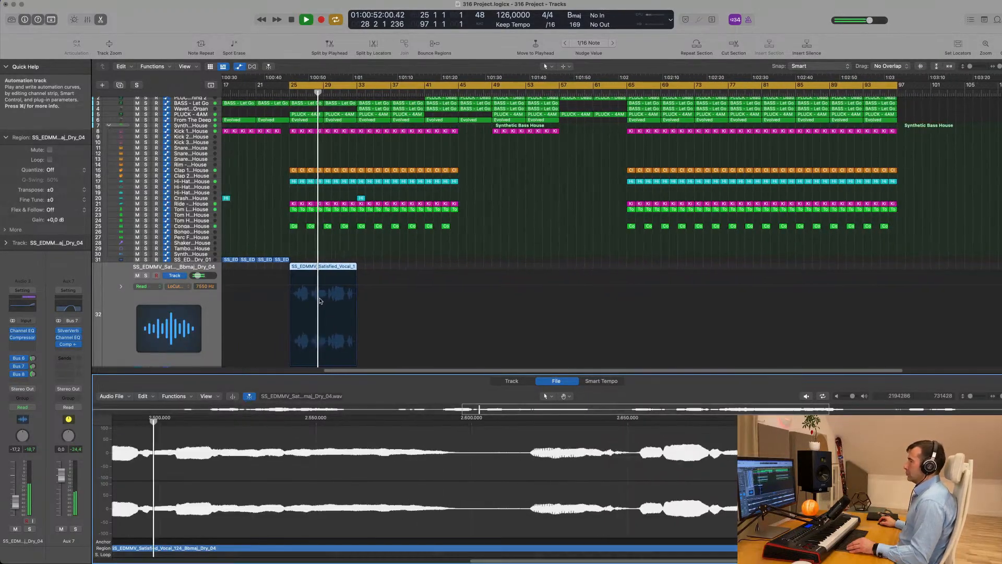
scroll(312, 296, up, 2)
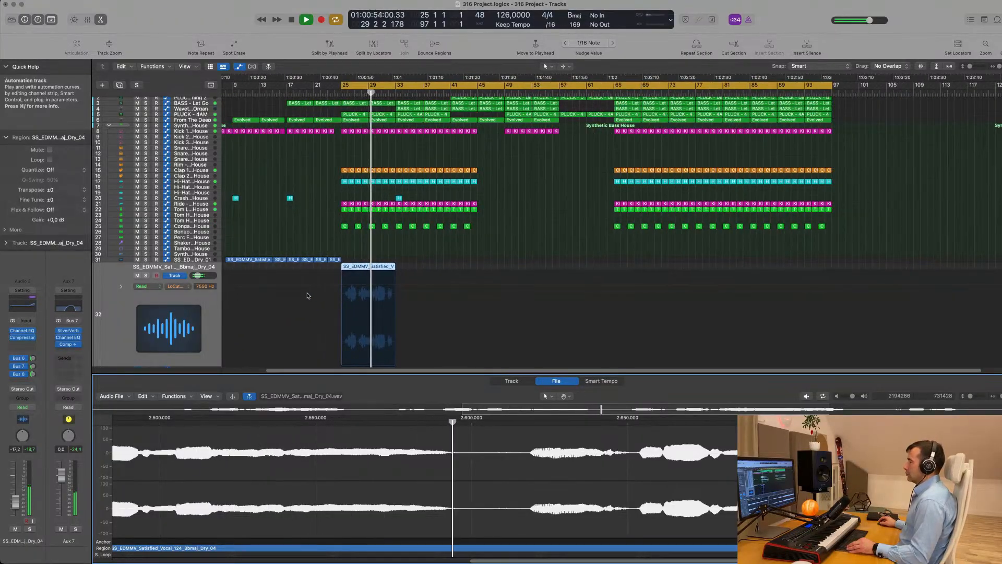
scroll(313, 295, up, 3)
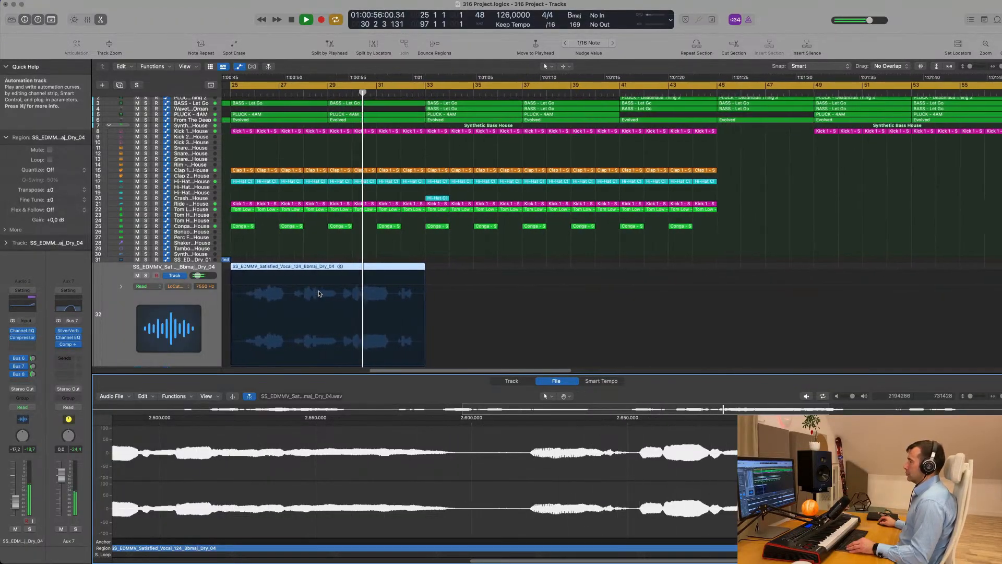
scroll(334, 294, down, 3)
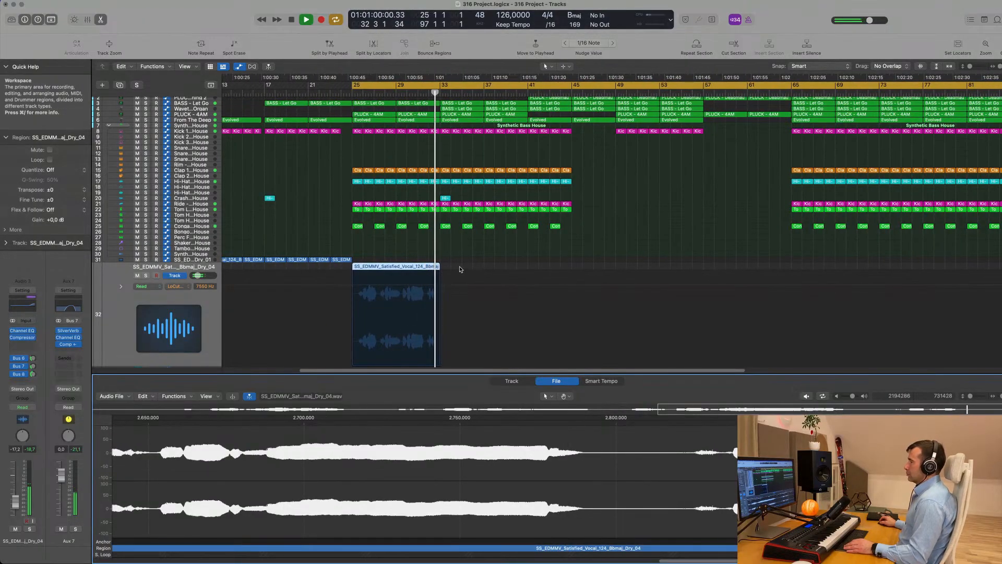
scroll(288, 92, left, 3)
key(space)
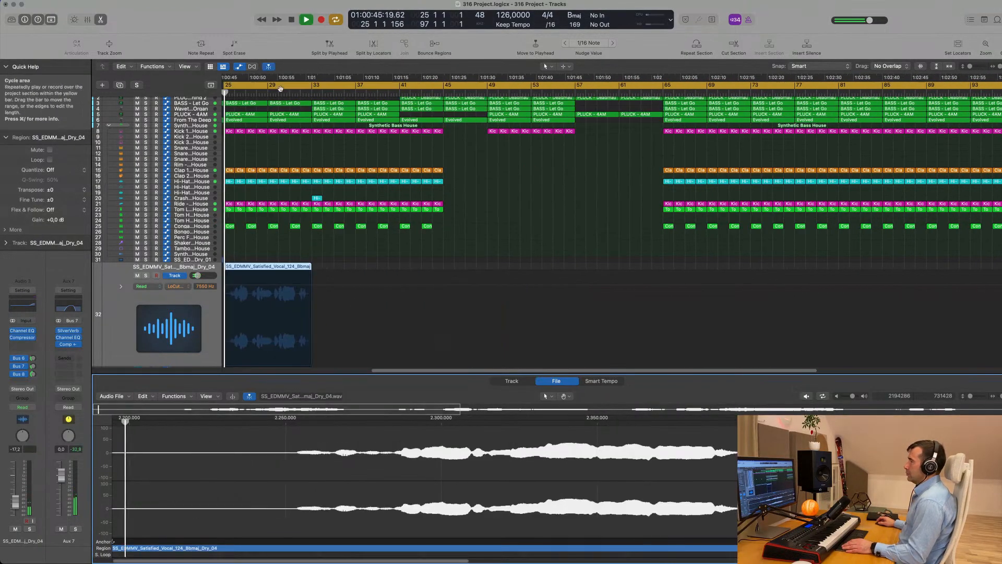
scroll(281, 92, left, 5)
scroll(282, 93, left, 5)
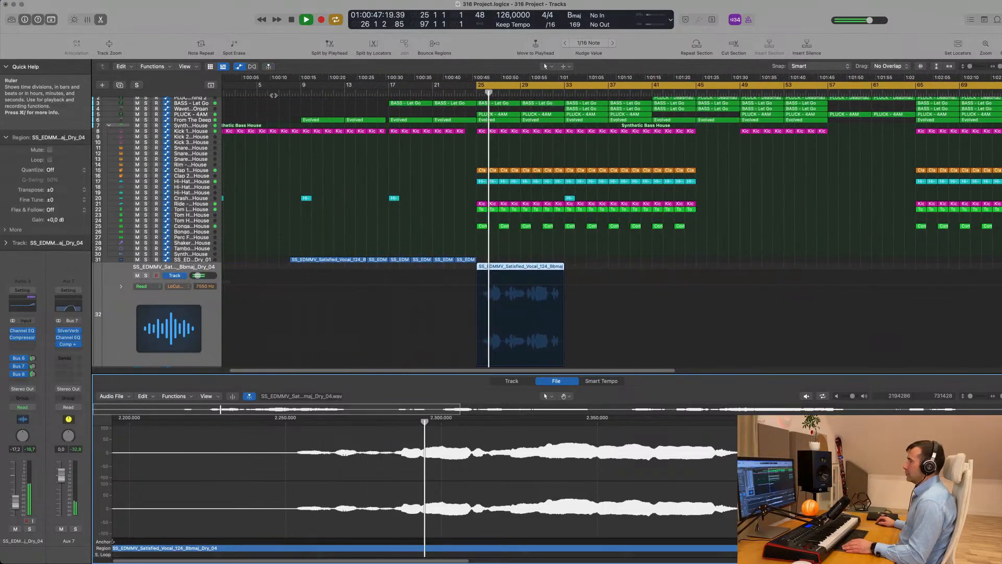
click(301, 92)
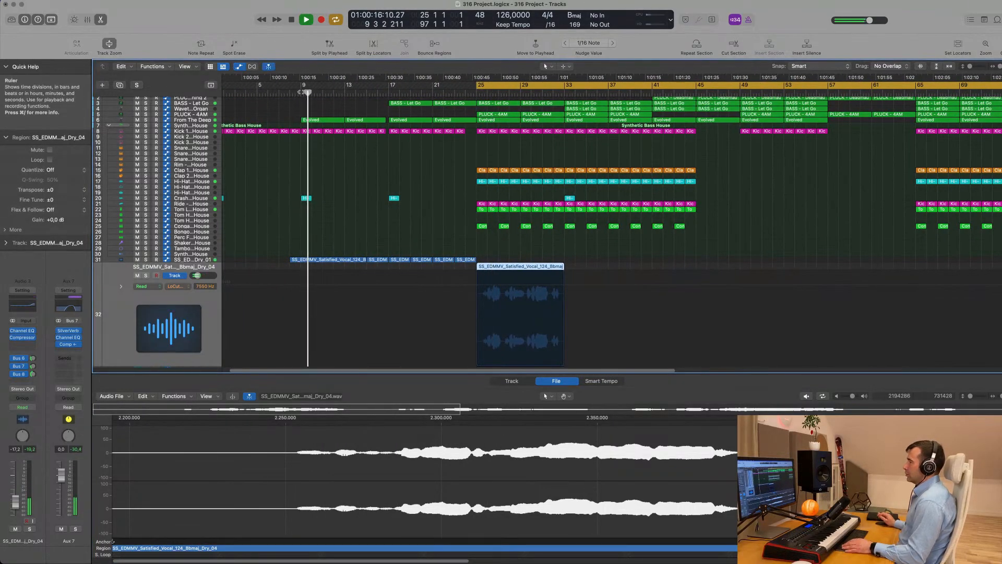
key(space)
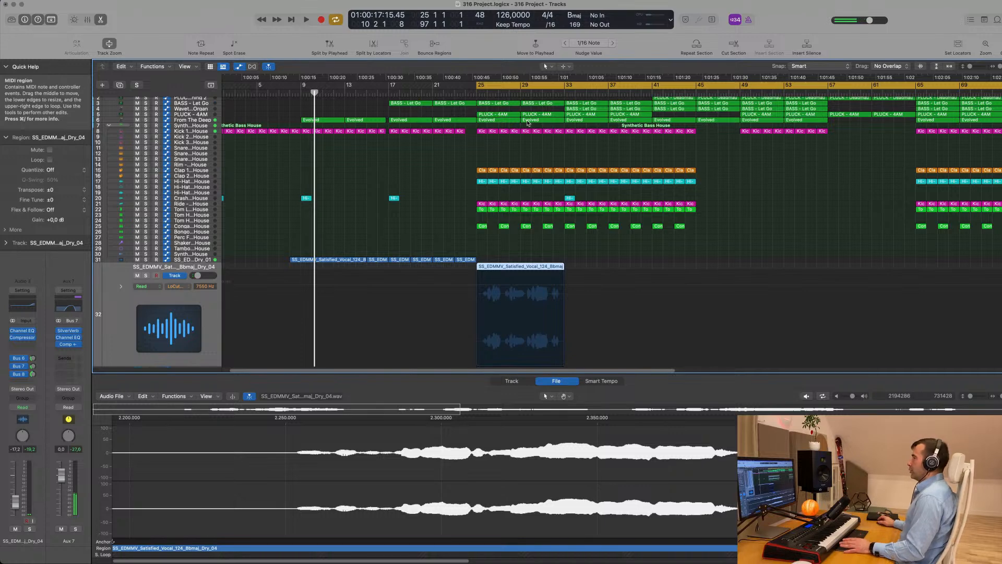
key(space)
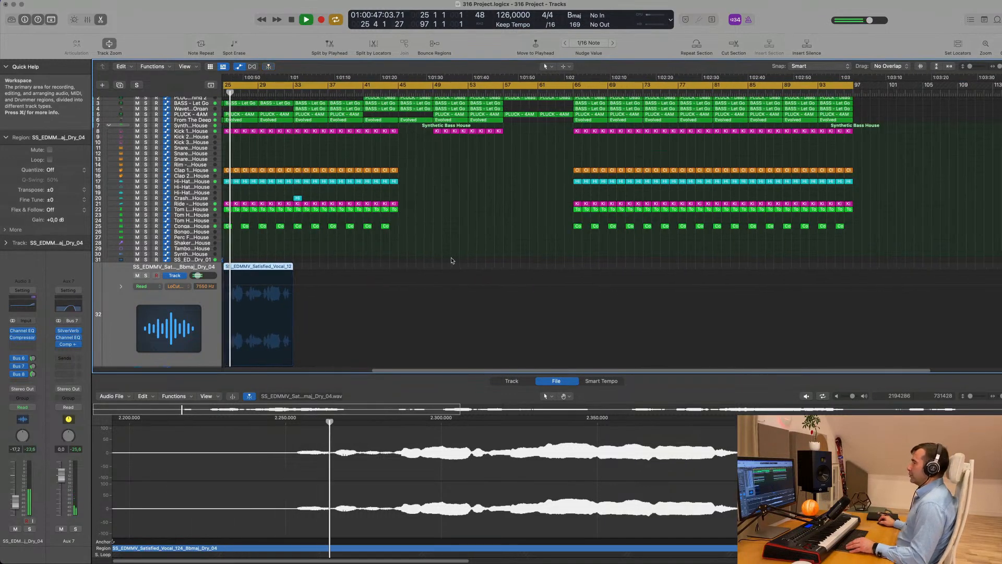
Move the vocal loop region to bar 33 and delete the PLUCK - 4AM regions at bars 33 and 37
scroll(451, 261, up, 5)
scroll(535, 248, left, 4)
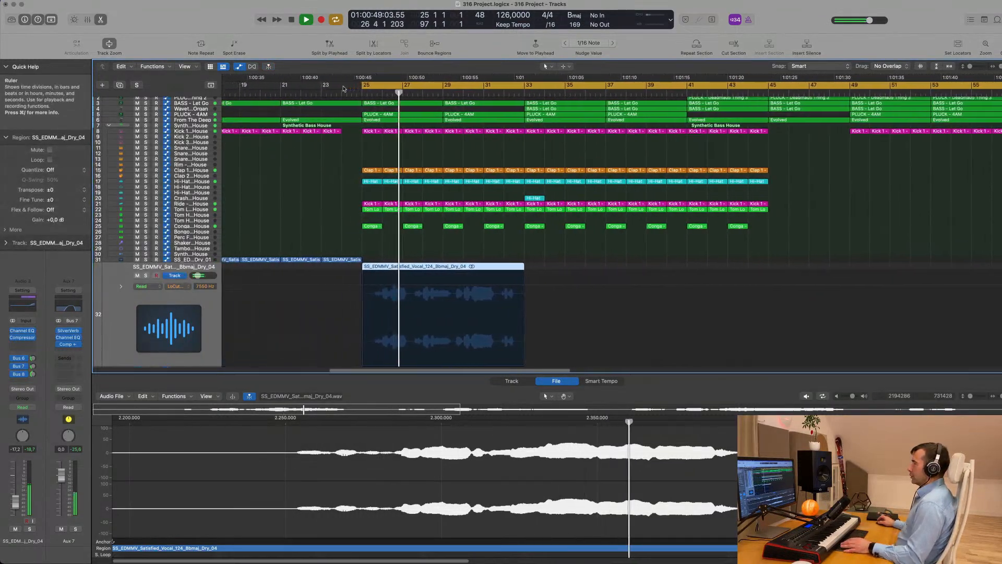
scroll(343, 88, left, 1)
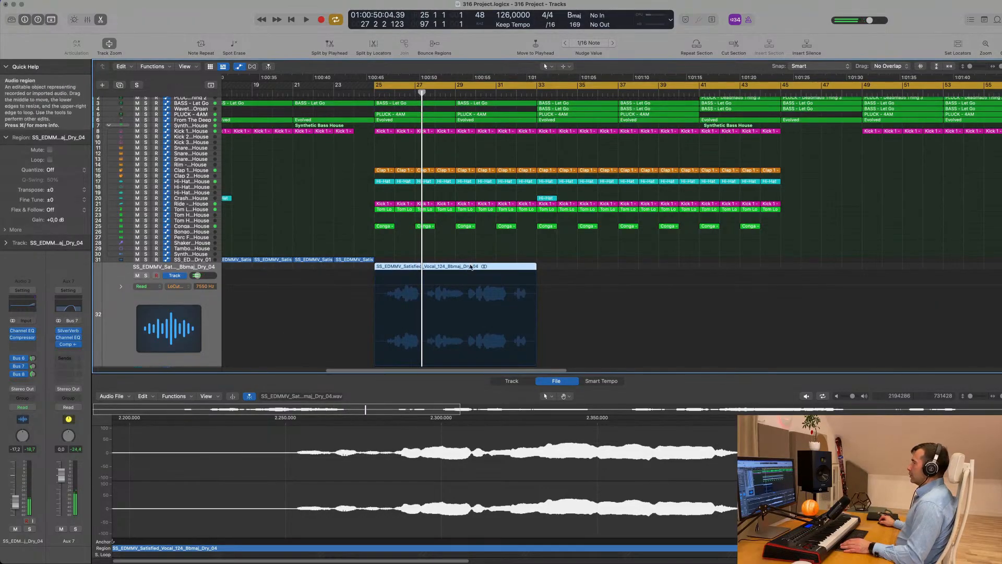
drag(465, 267, 627, 268)
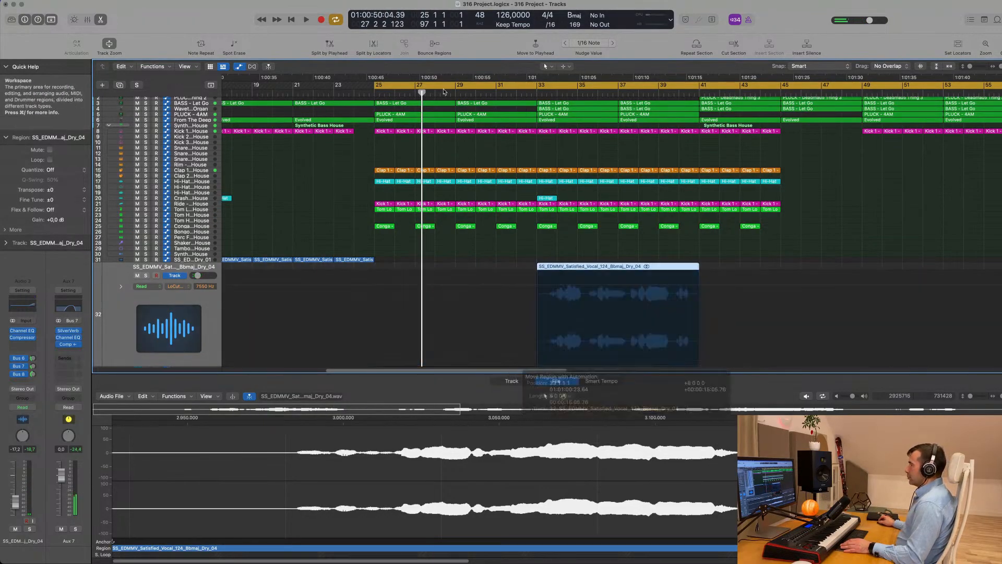
click(576, 114)
key(Delete)
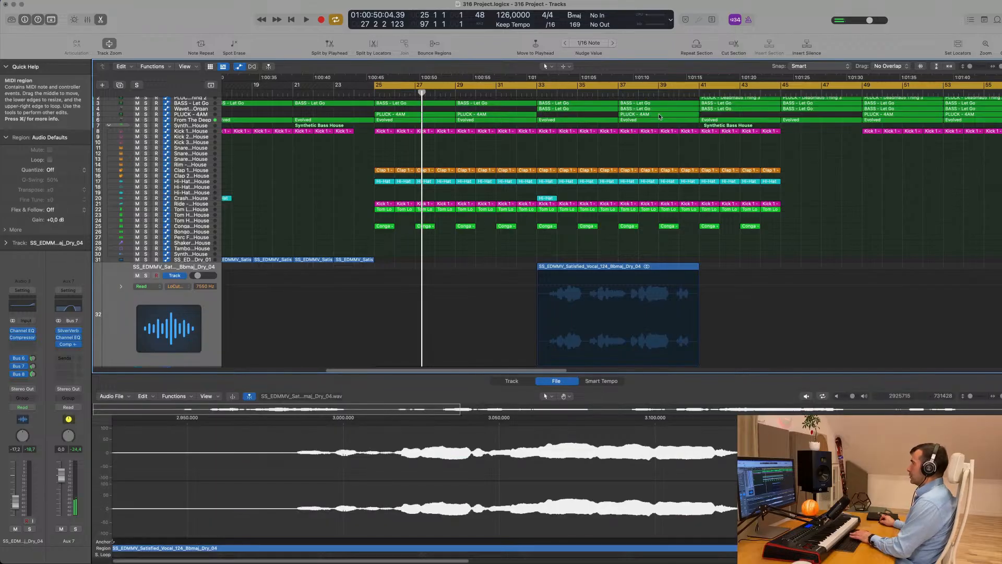
click(659, 115)
key(Delete)
Play from bar 25, briefly solo the PLUCK - 4AM track, then select the vocal region
key(space)
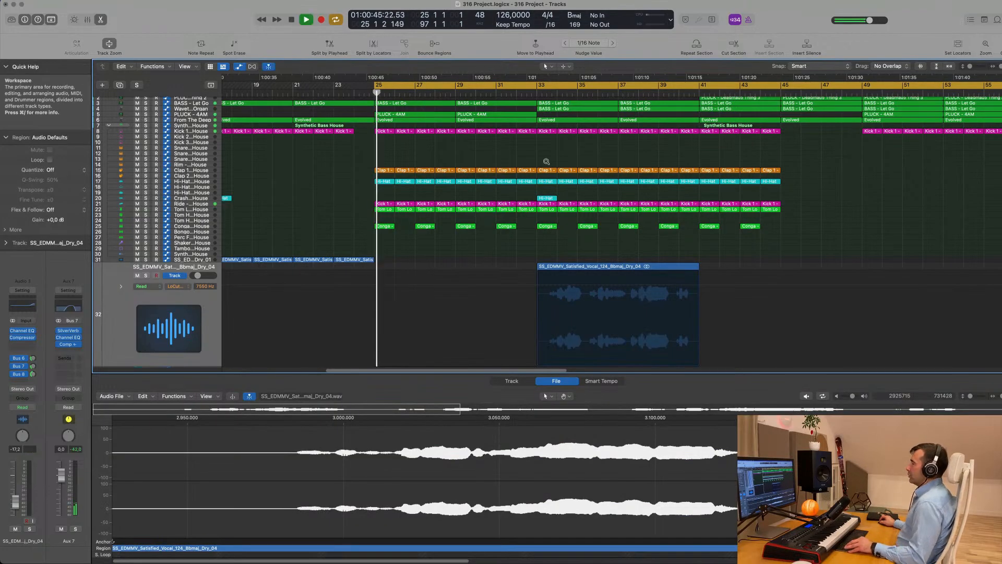
key(super+Left)
key(super+Left)
key(super+Left)
key(super+Left)
key(super+Right)
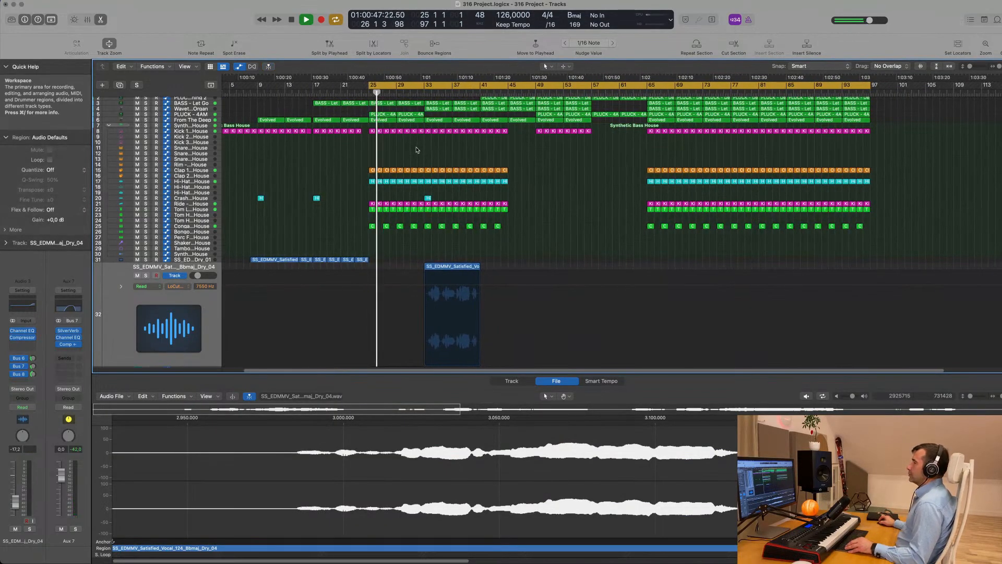
key(super+Right)
click(191, 115)
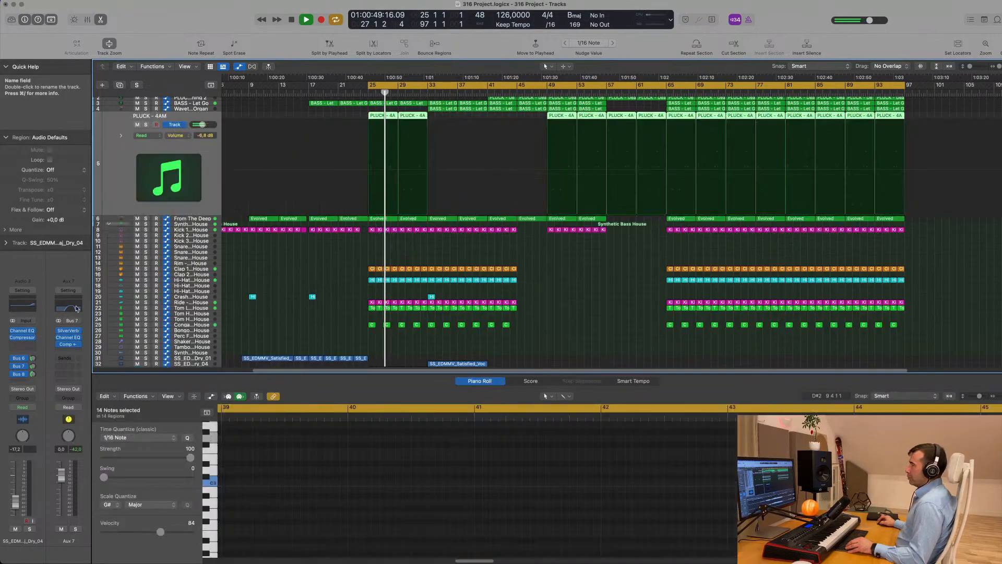
click(29, 530)
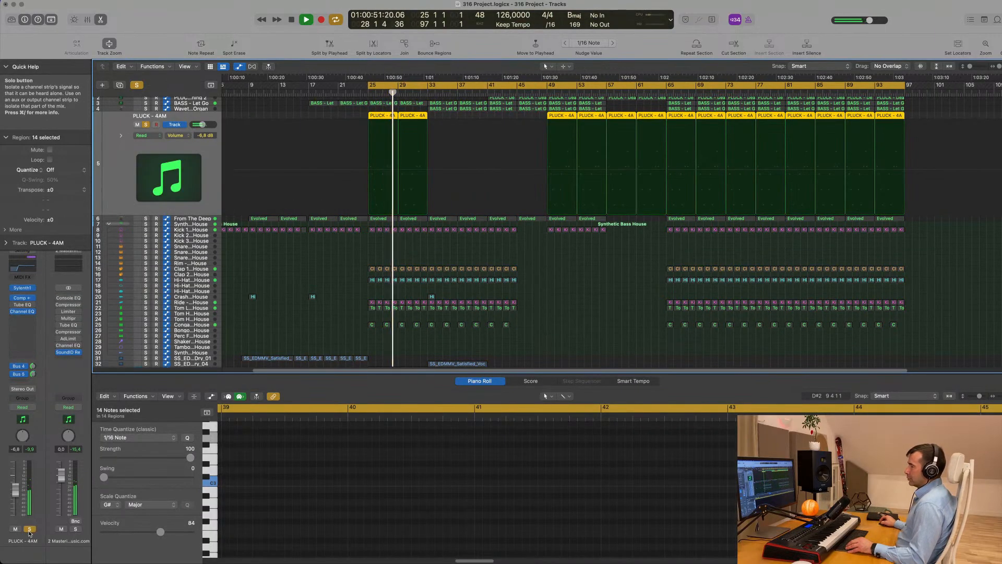
click(29, 529)
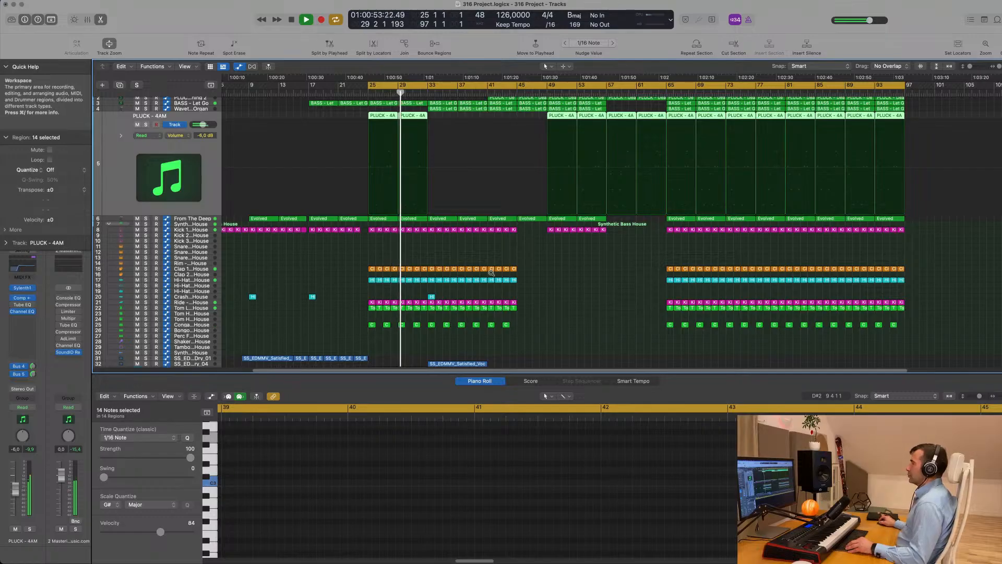
key(super+Right)
scroll(382, 356, down, 1)
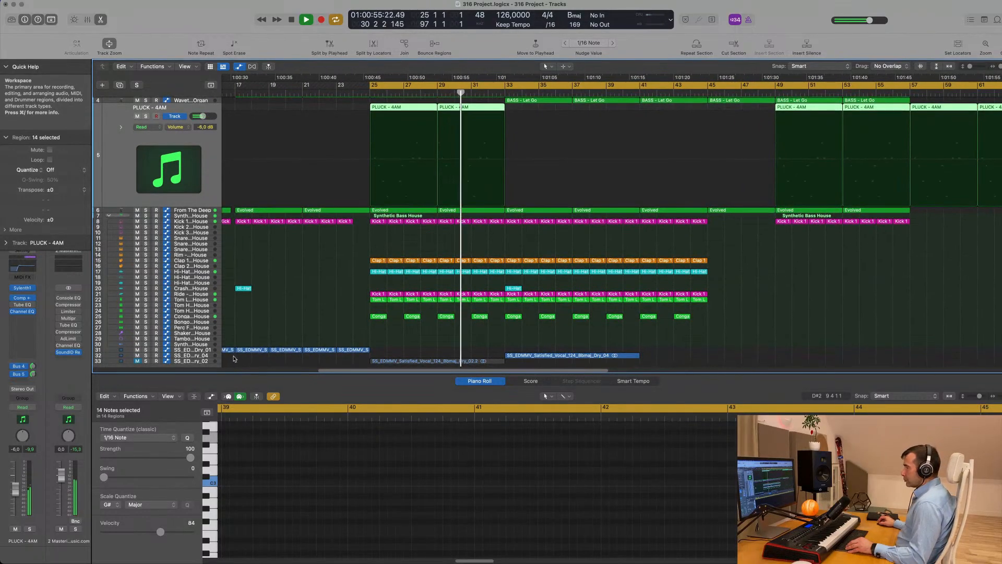
click(553, 355)
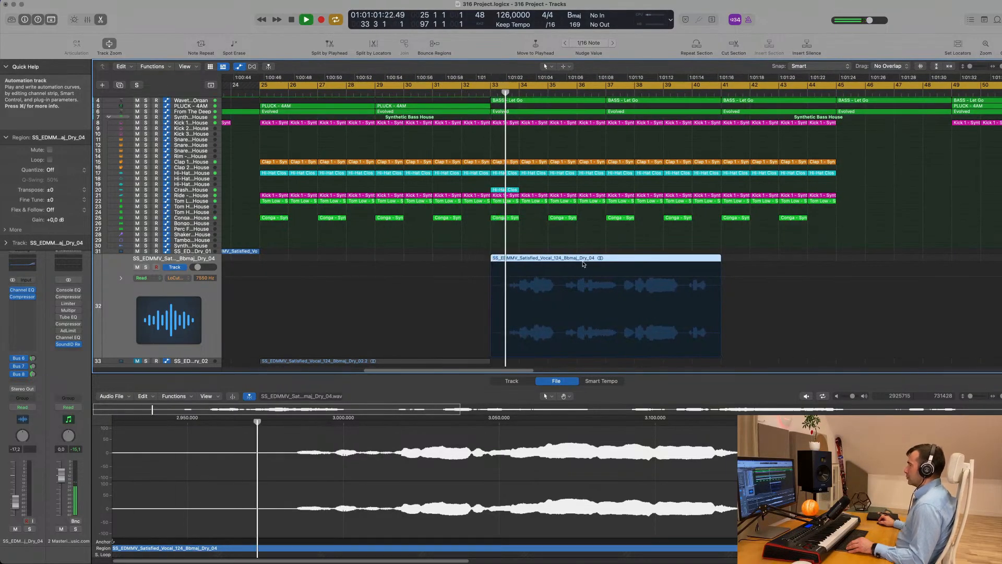
Drag the vocal loop region earlier so it starts at bar 32
click(459, 92)
scroll(604, 248, up, 3)
scroll(604, 248, up, 2)
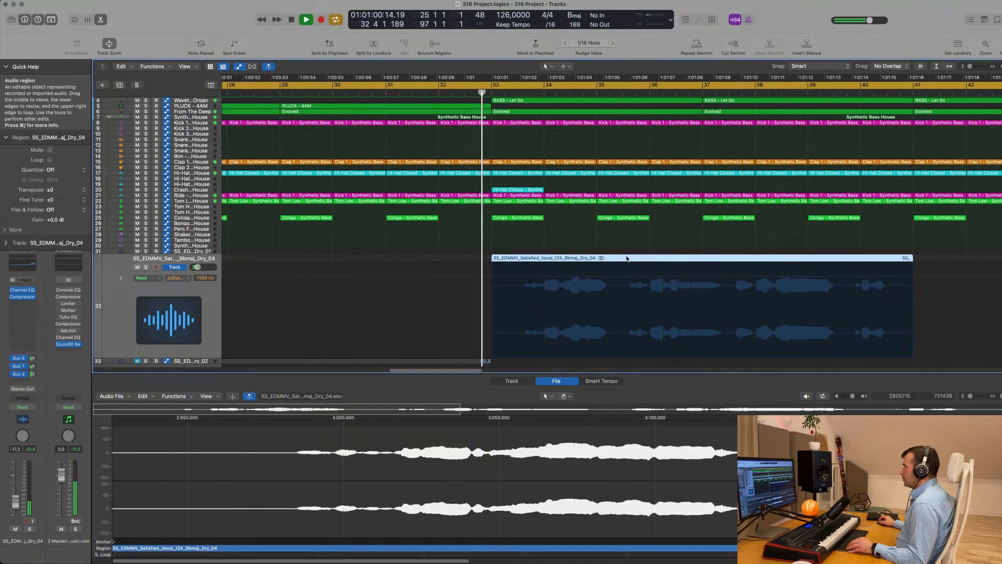
drag(628, 261, 577, 264)
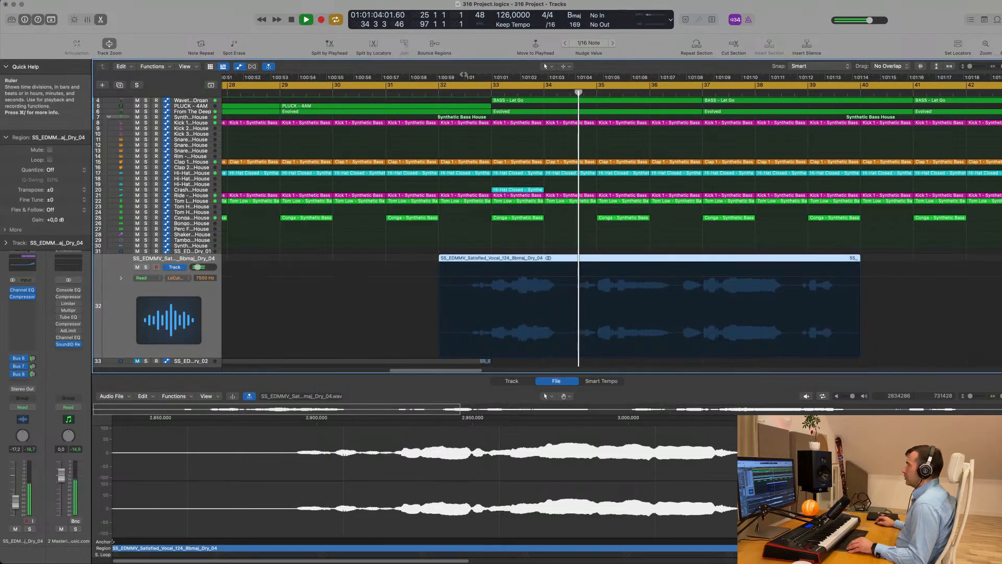
Audition from around bar 31, stop playback, and toggle the lower editor off and back on
click(421, 94)
scroll(492, 282, up, 3)
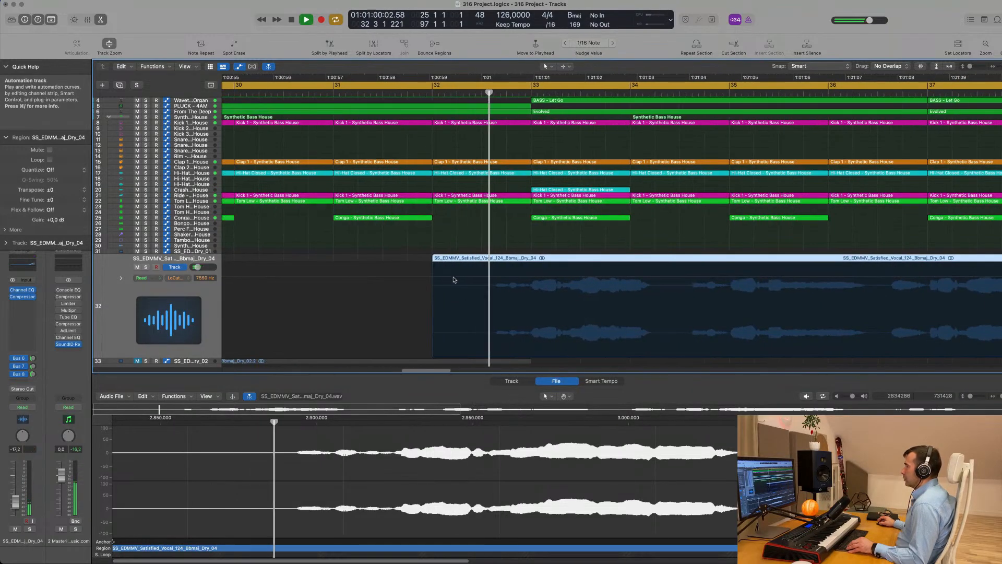
scroll(557, 249, down, 3)
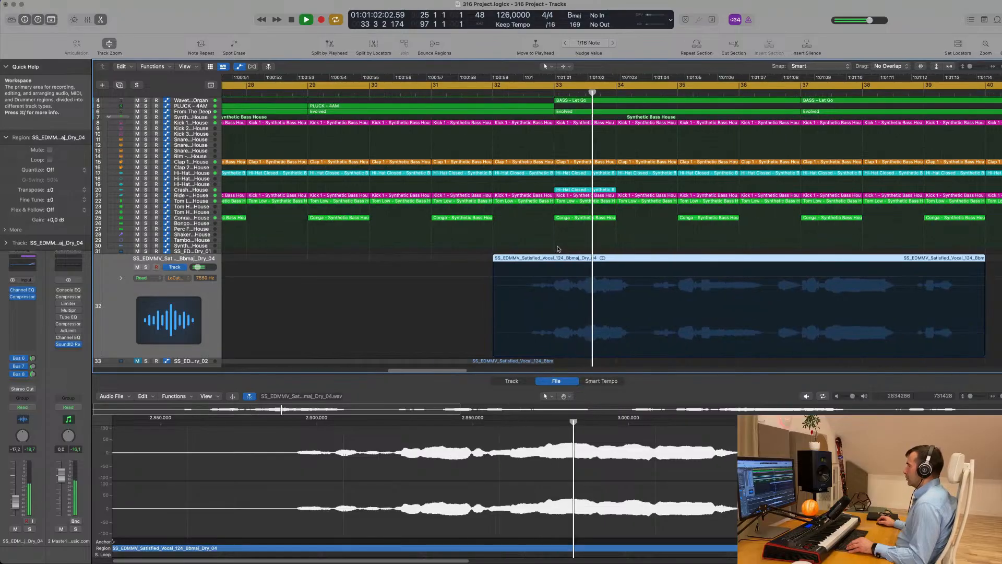
scroll(563, 248, down, 1)
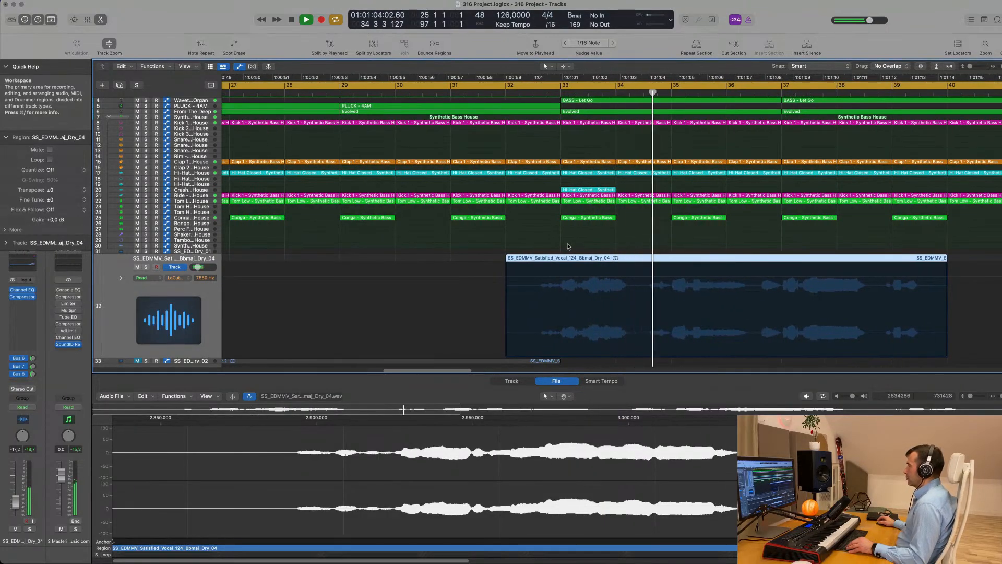
scroll(647, 270, up, 4)
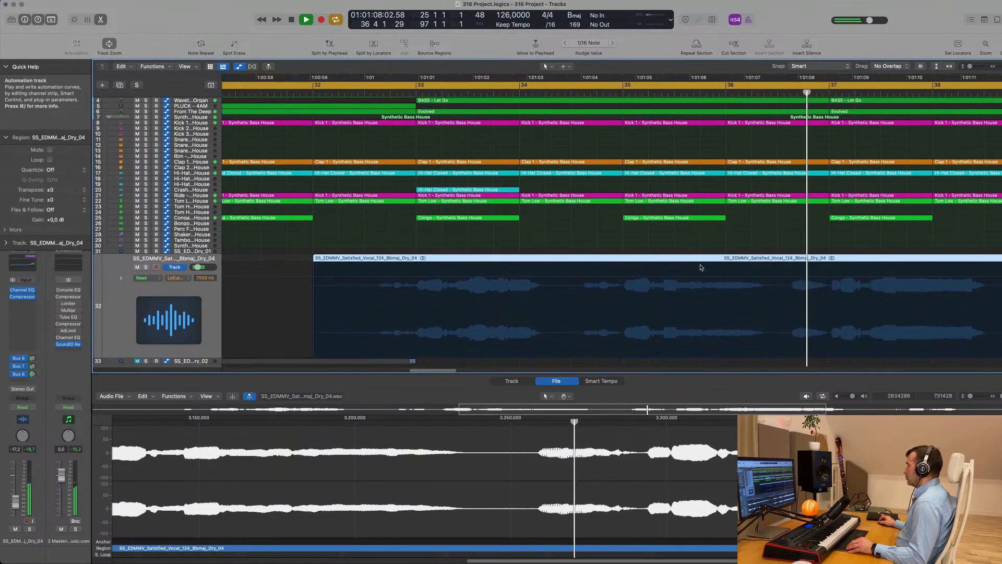
scroll(702, 266, down, 3)
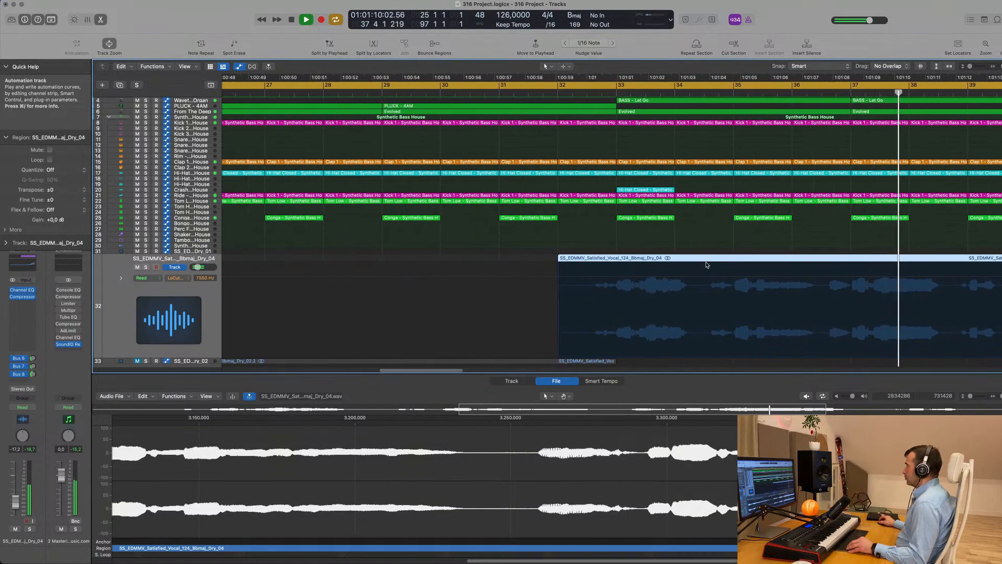
scroll(707, 264, down, 3)
key(space)
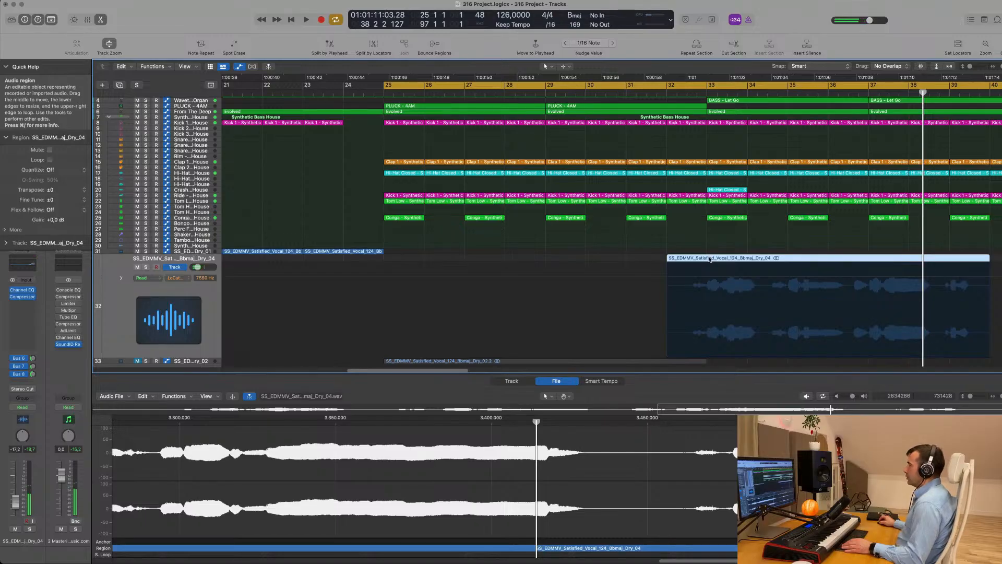
key(e)
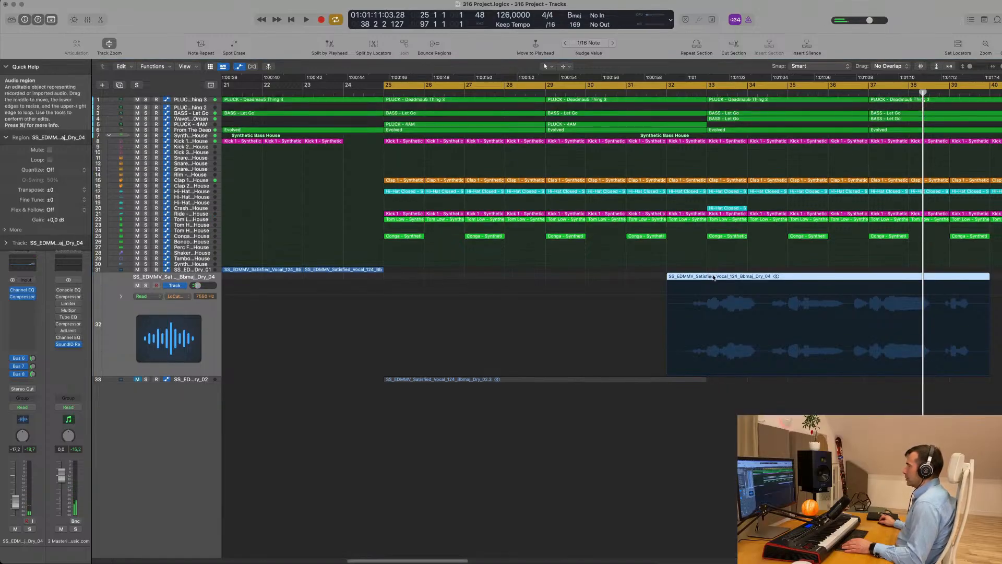
key(e)
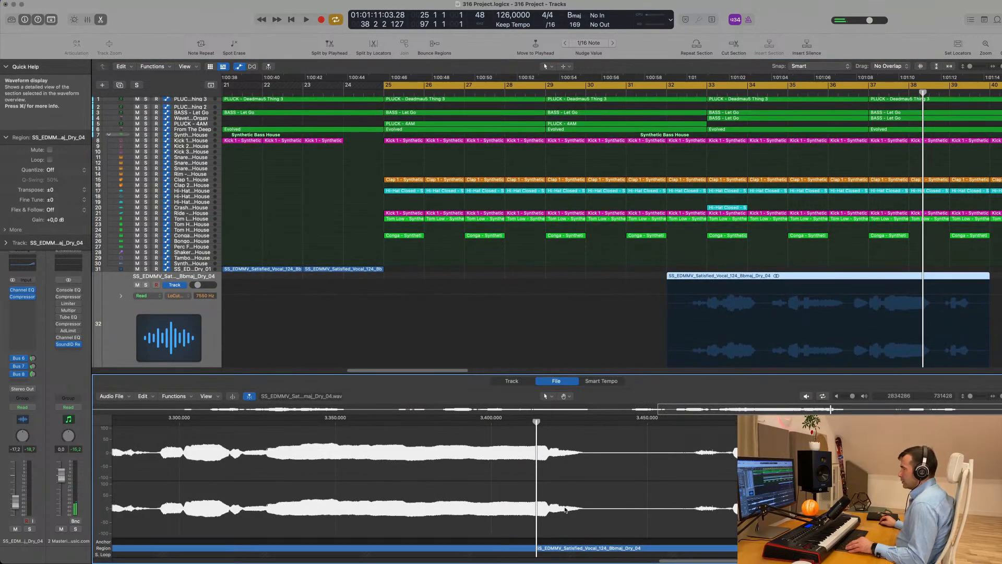
scroll(438, 479, down, 5)
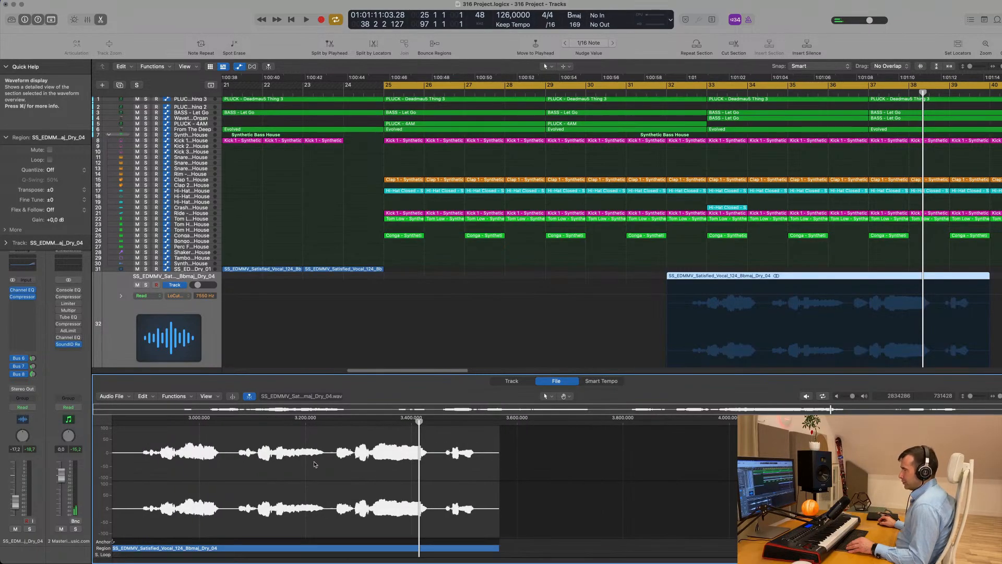
Inspect the vocal region in the audio editor's bar, file and smart tempo views, jumping to its loudest peak
click(513, 381)
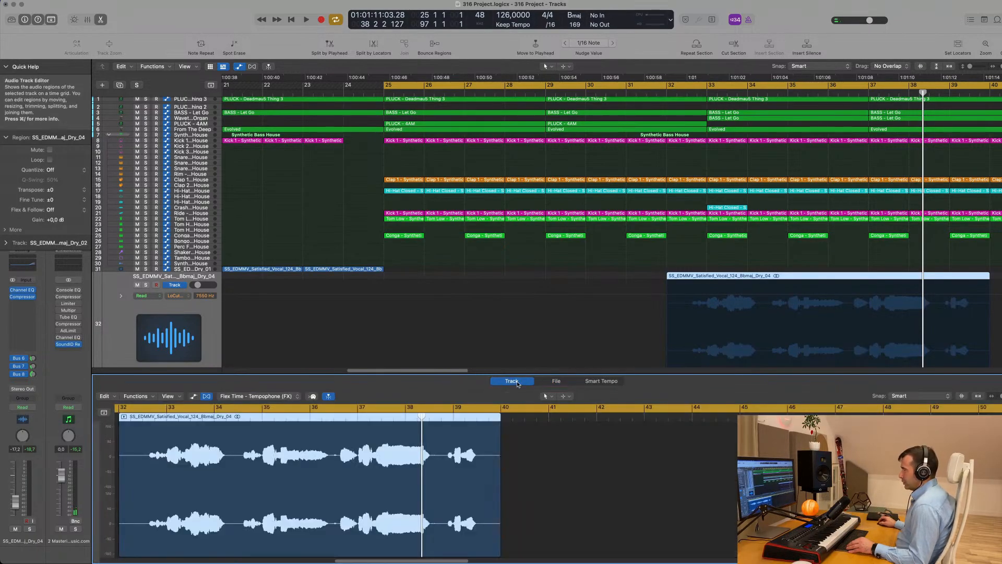
click(555, 381)
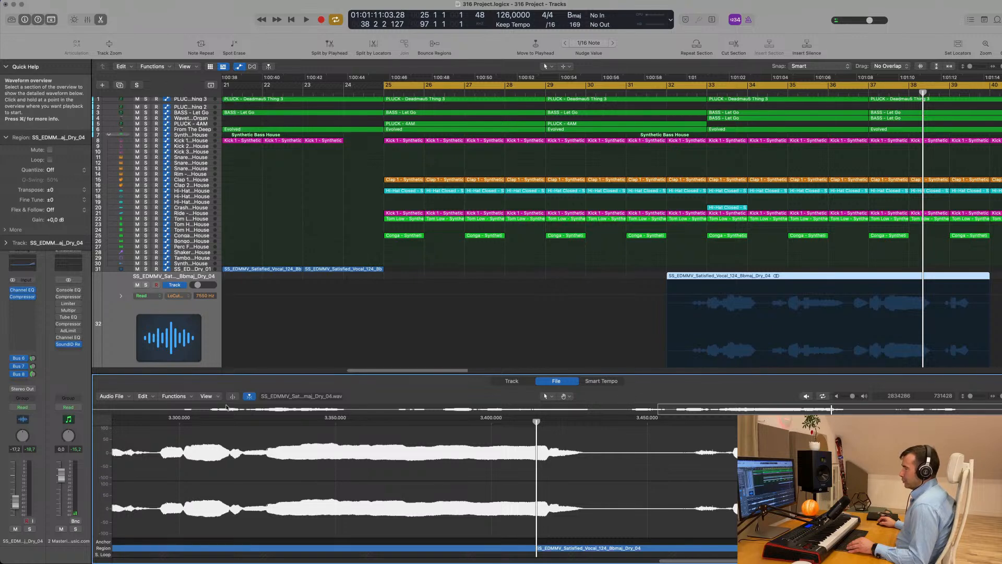
click(177, 396)
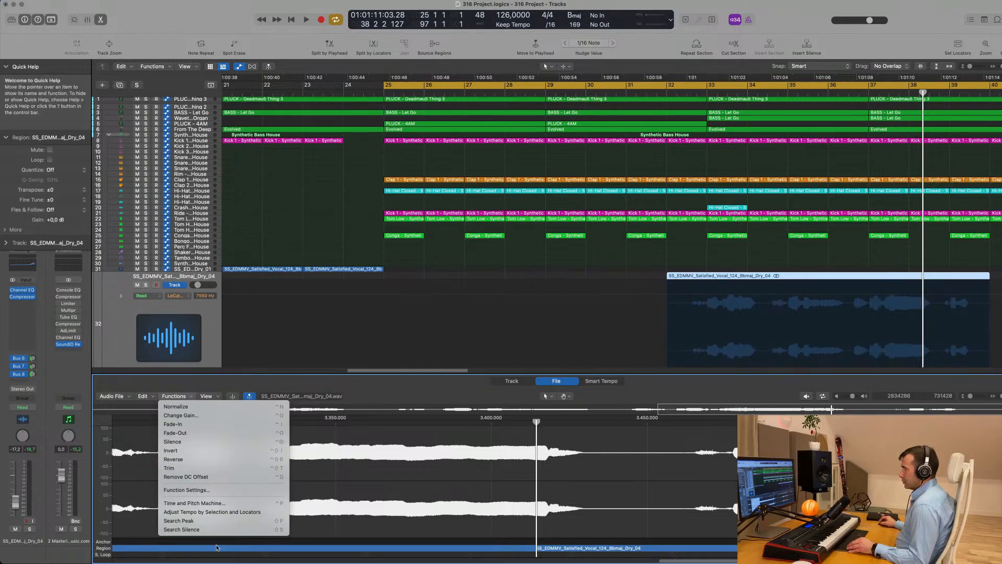
click(222, 522)
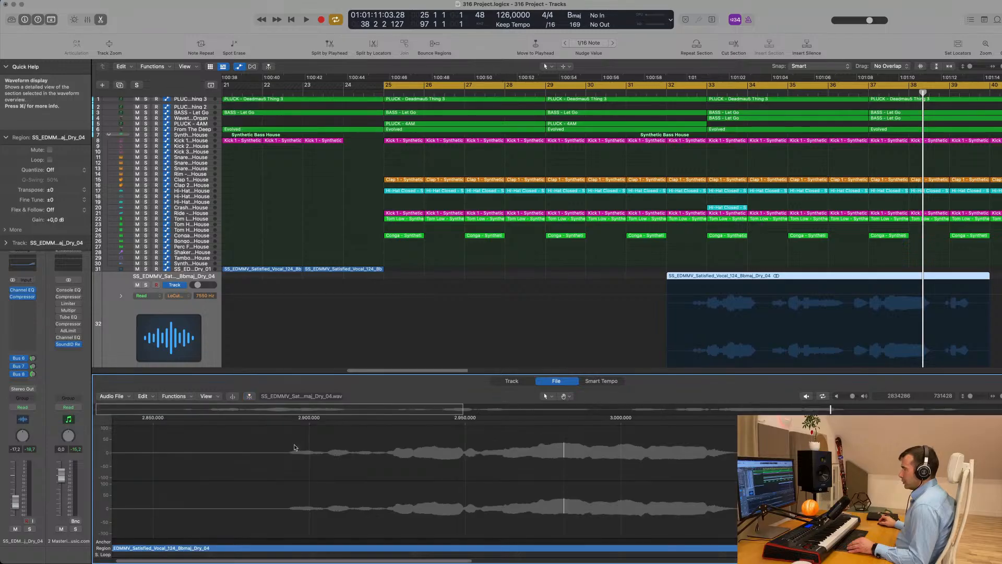
click(511, 381)
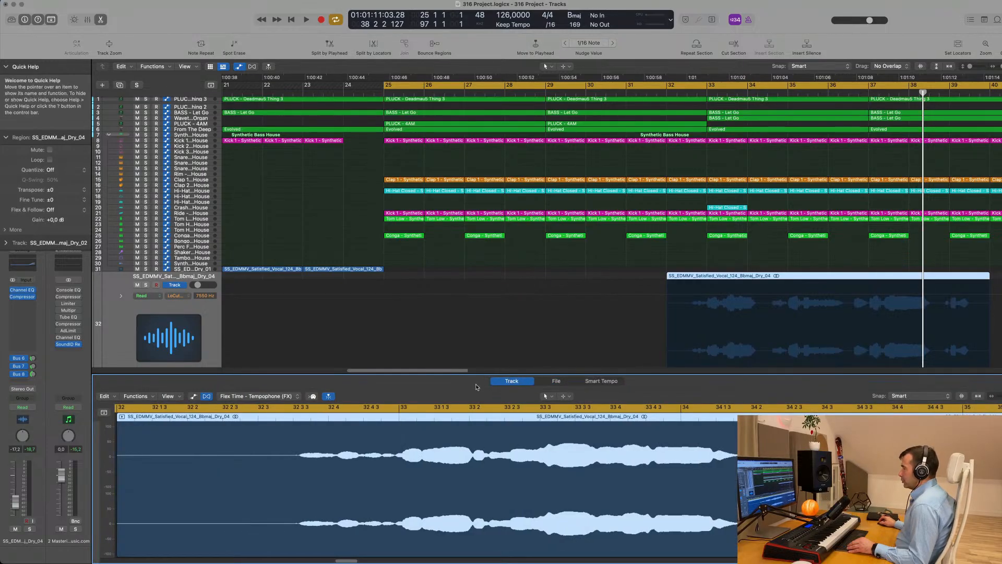
click(603, 382)
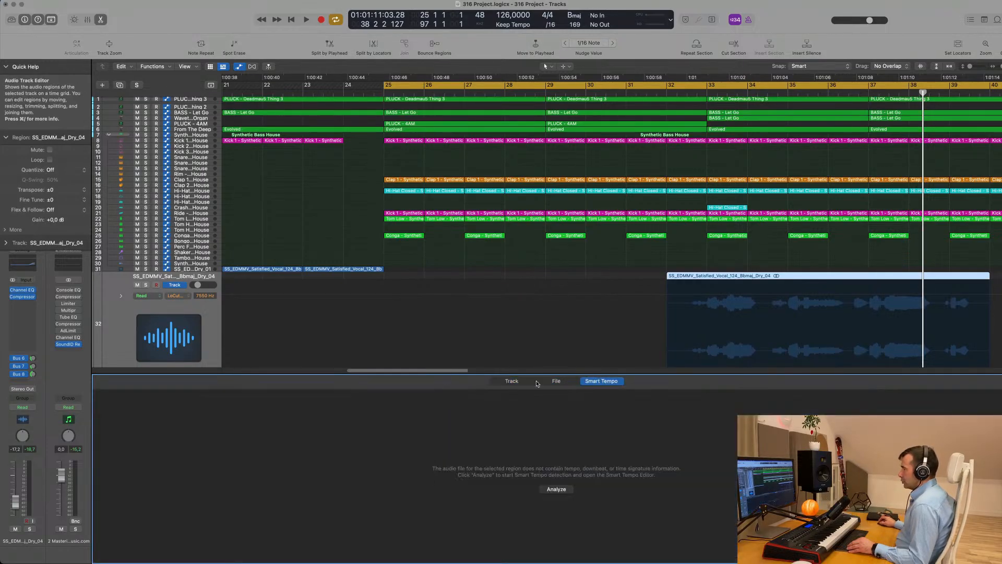
click(509, 381)
Audition the vocal from bars 33, 35, 37 and 39, then play from the cycle start
scroll(609, 469, left, 10)
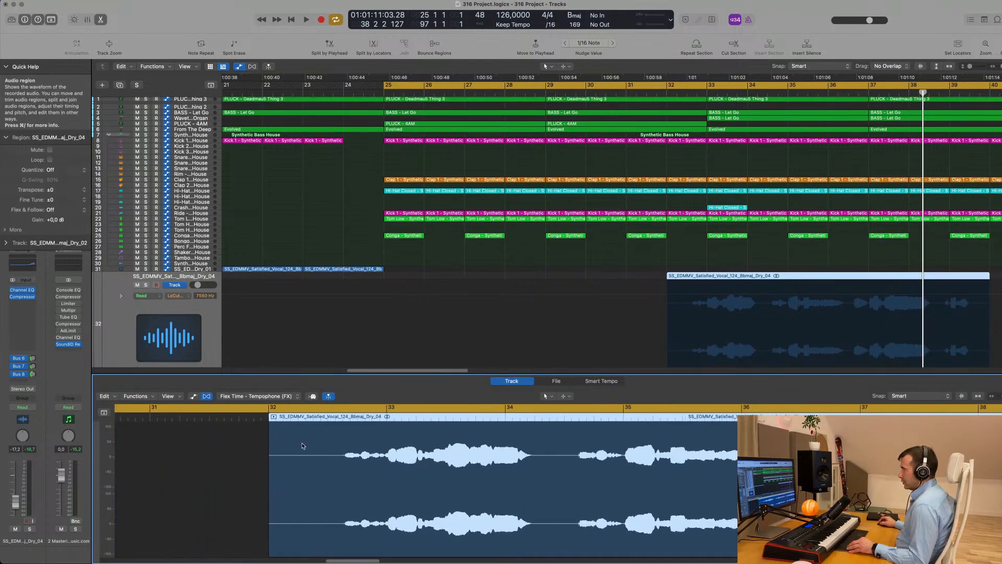
scroll(610, 469, right, 8)
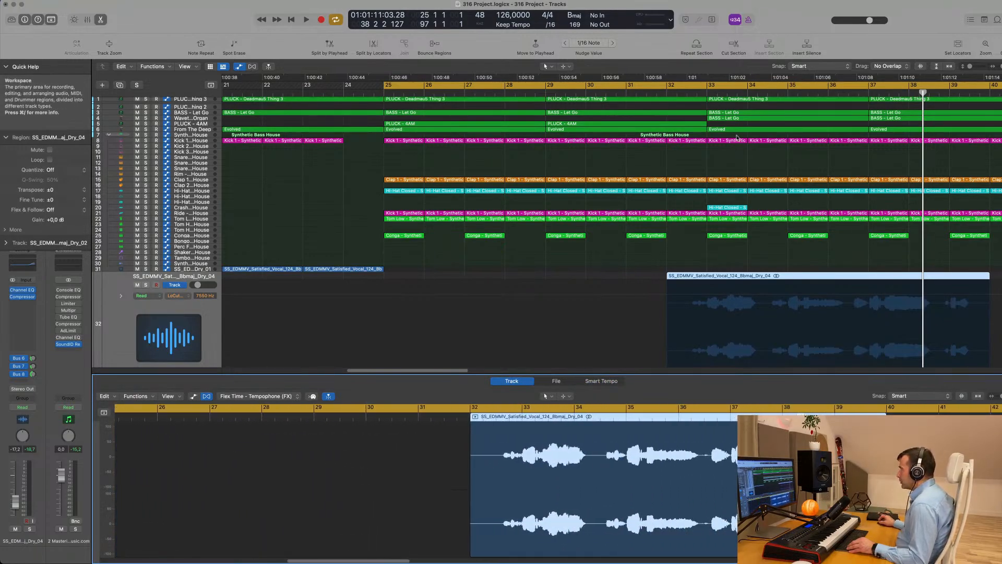
click(707, 90)
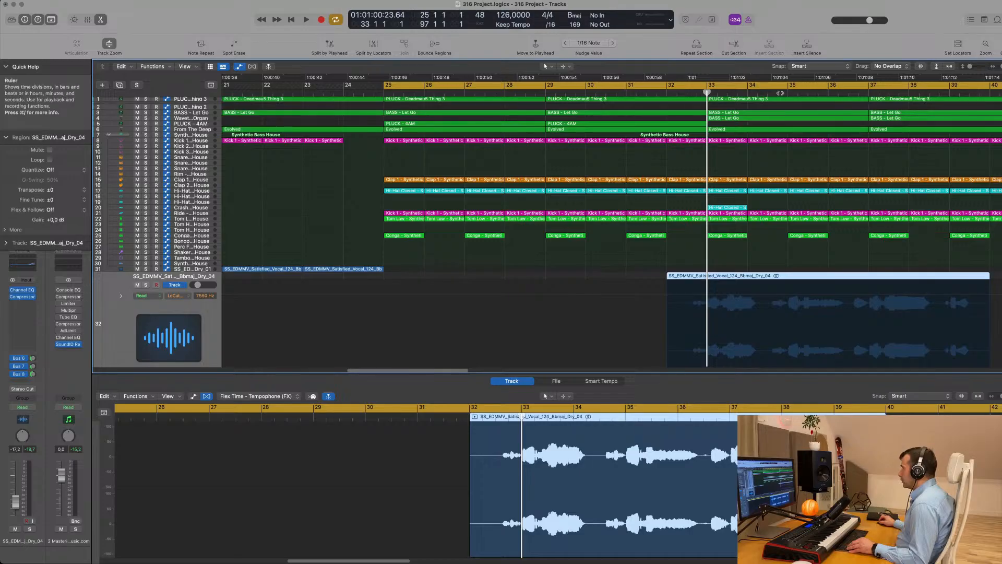
click(791, 92)
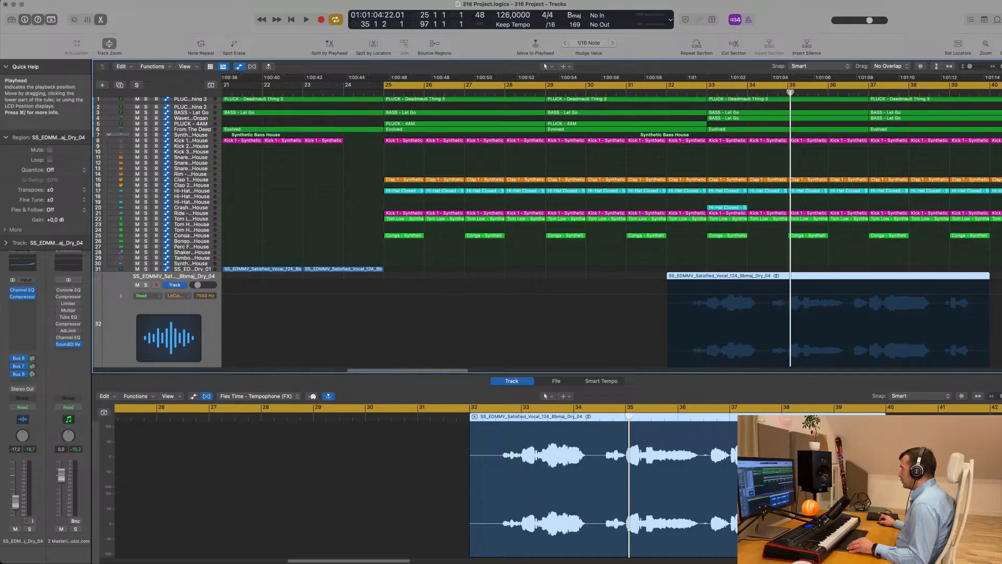
click(869, 93)
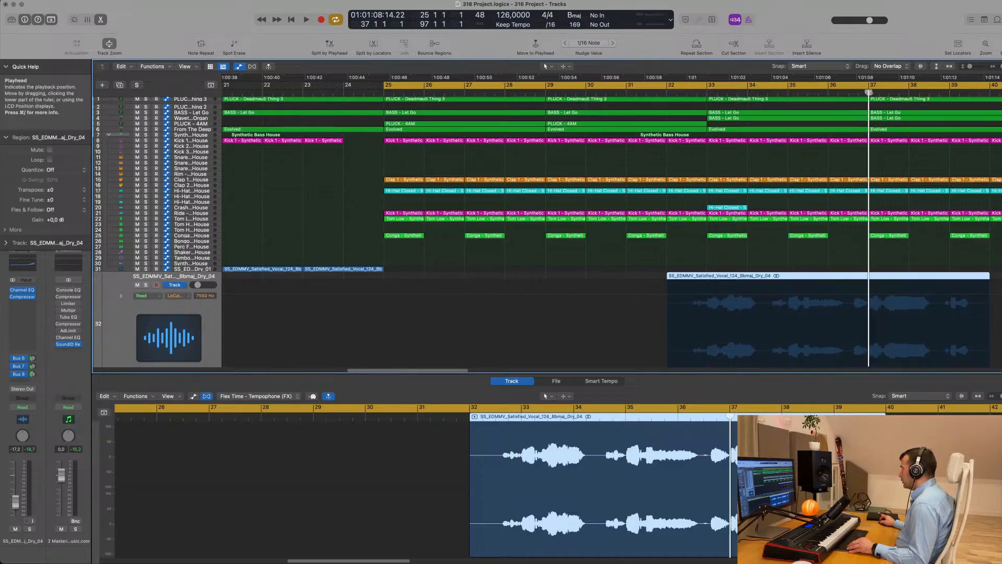
click(949, 93)
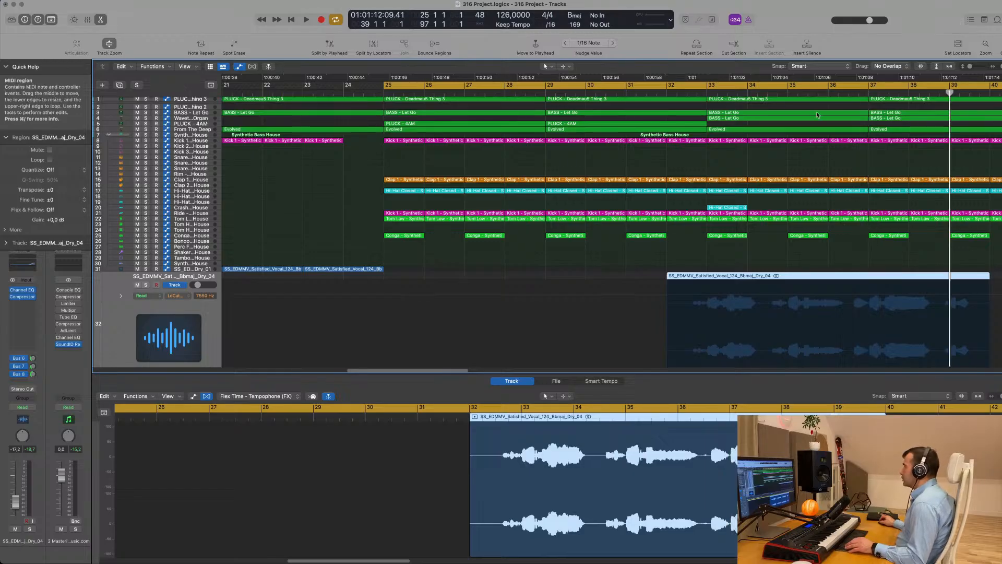
key(space)
scroll(665, 94, down, 8)
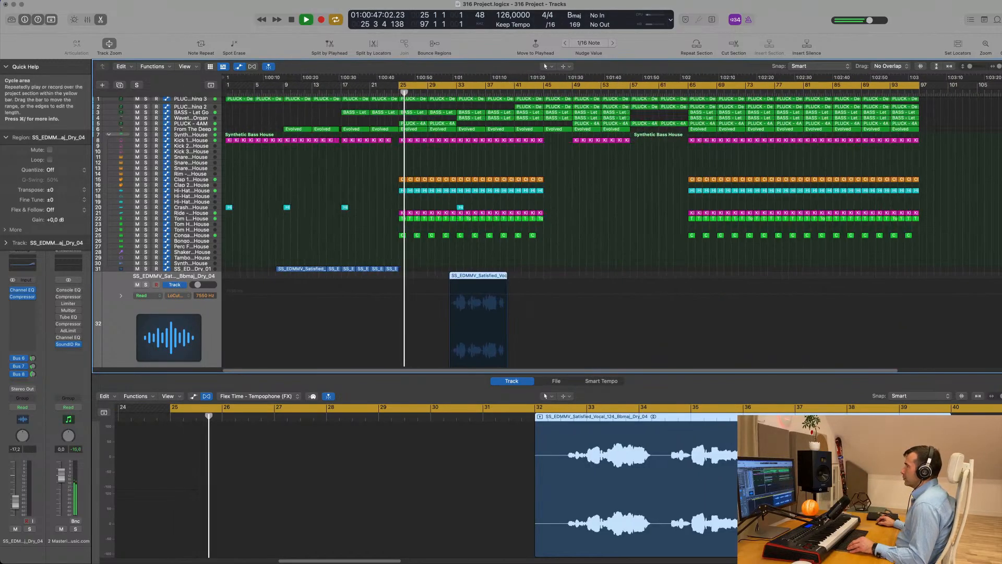
Move the cycle start to bar 33 and play from there
drag(401, 85, 457, 87)
key(space)
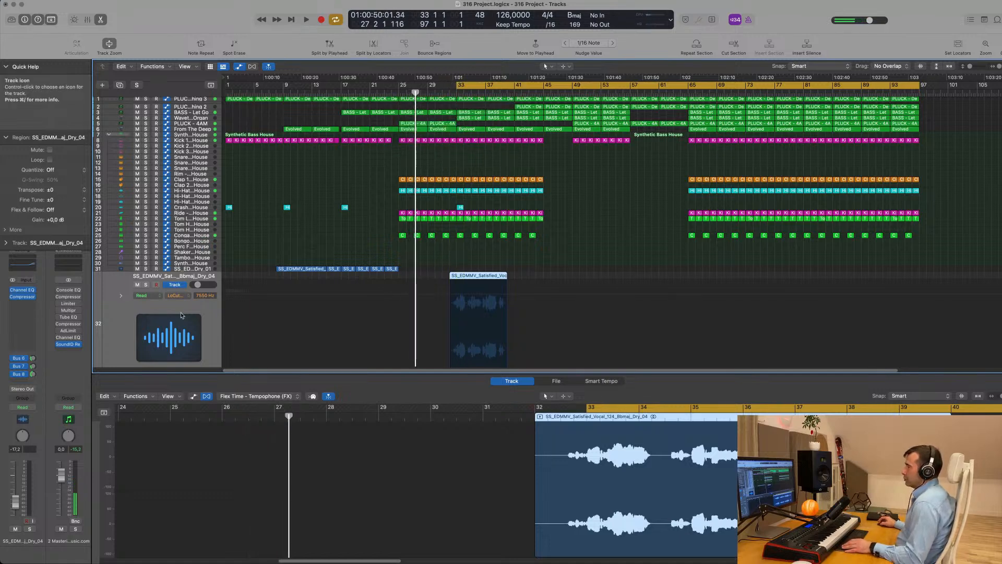
click(210, 318)
key(space)
scroll(237, 323, up, 5)
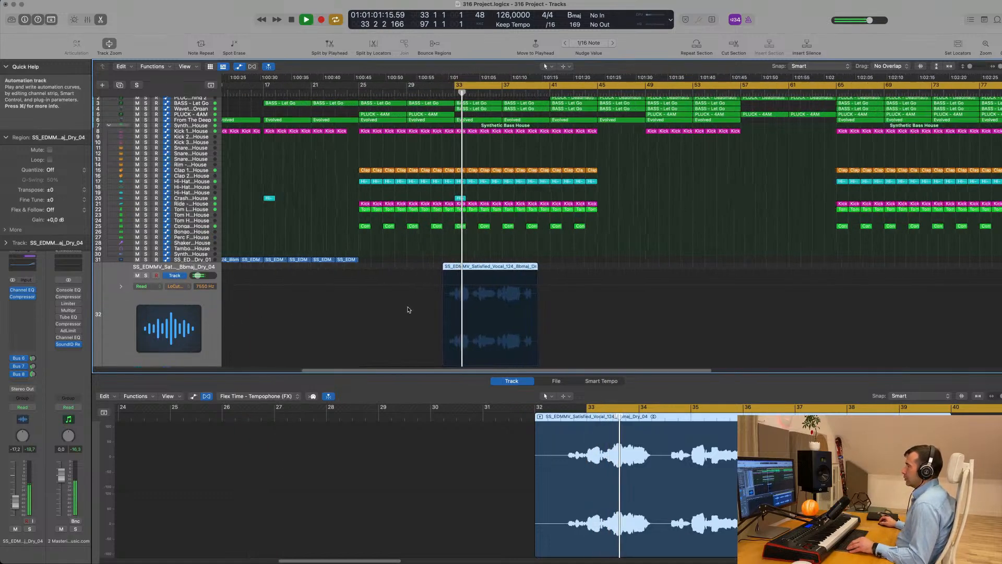
key(comma)
key(comma)
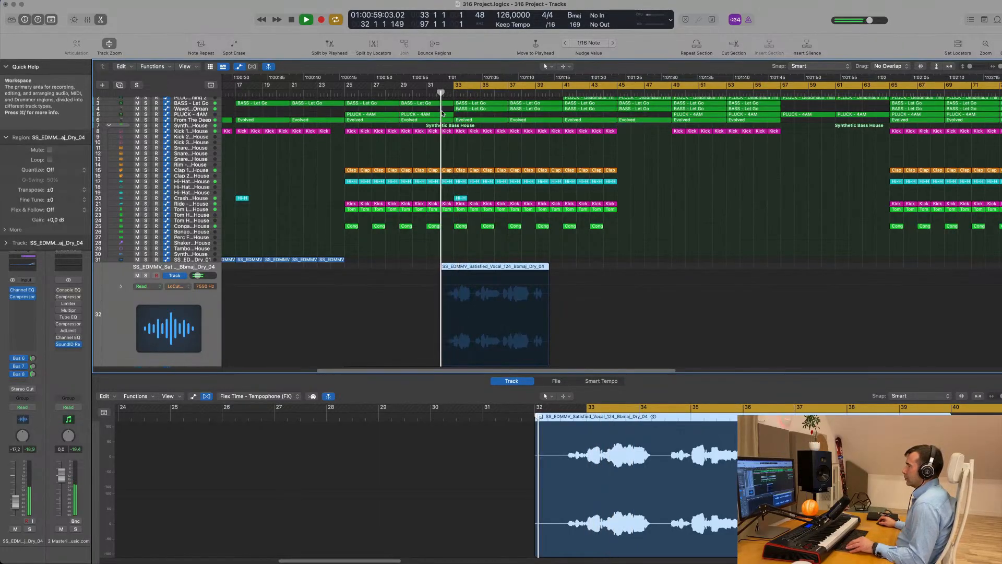
scroll(383, 213, up, 1)
scroll(383, 213, up, 5)
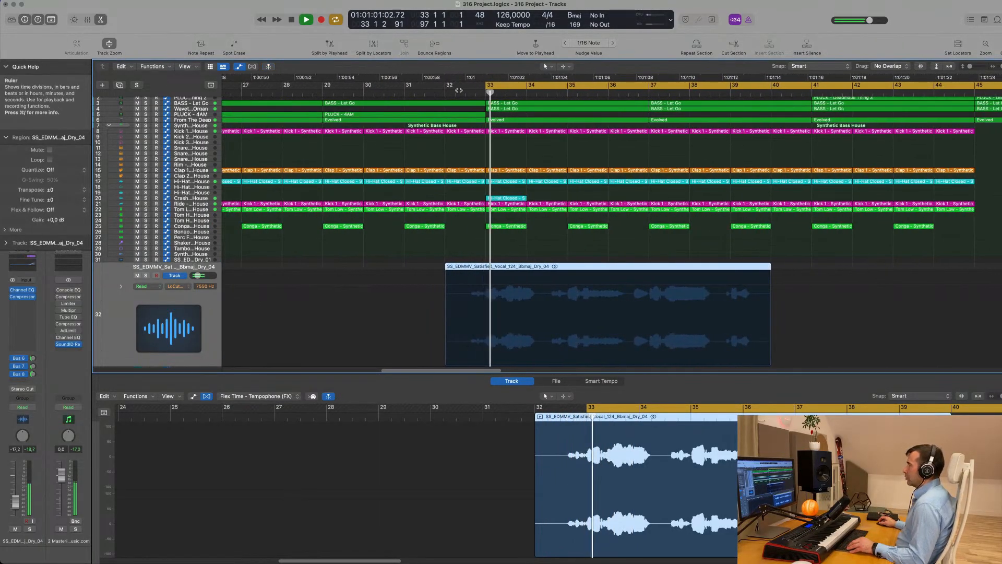
Move the cycle start back to bar 32 and open the vocal channel's Audio FX list
drag(485, 87, 445, 91)
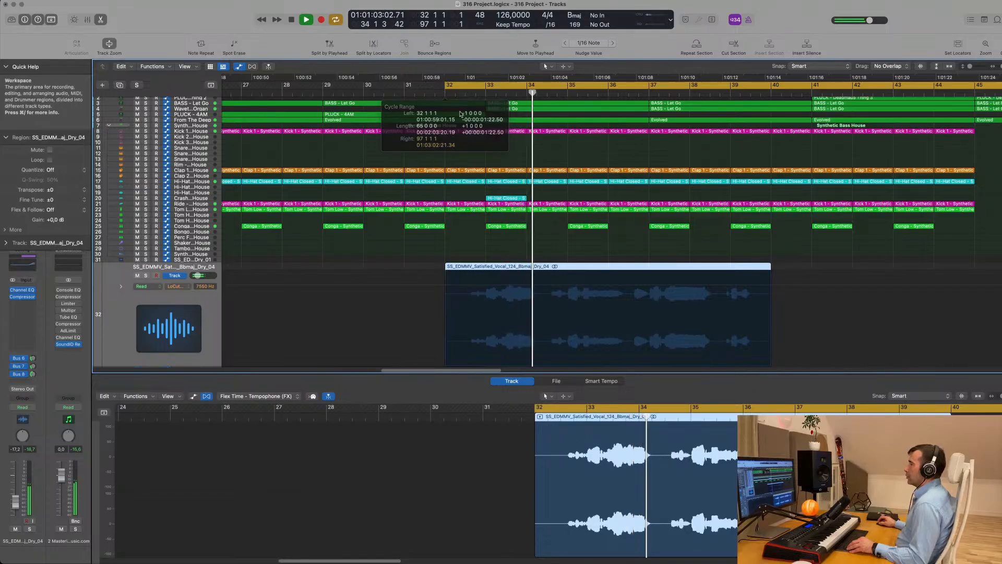
scroll(466, 123, down, 3)
scroll(466, 124, down, 8)
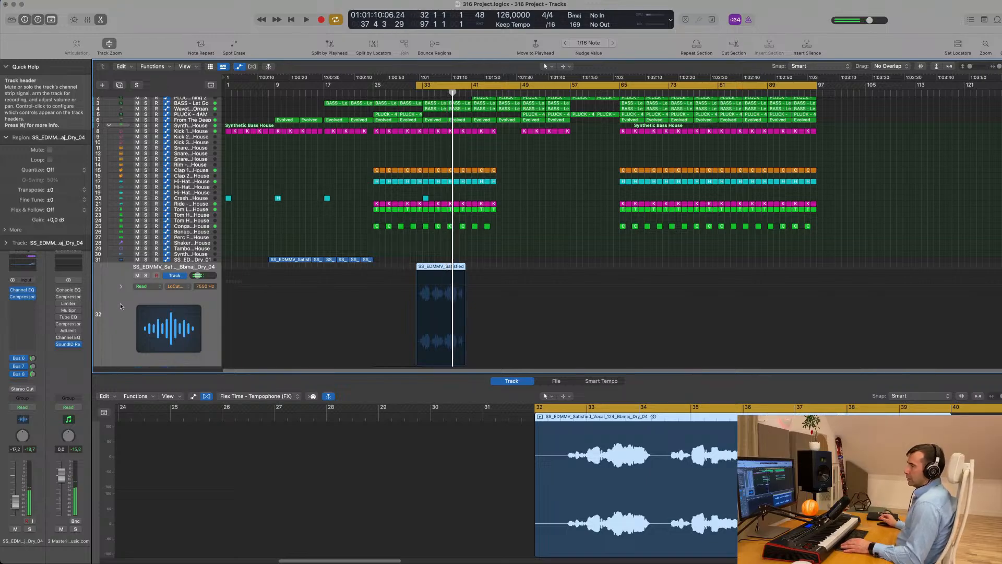
click(21, 304)
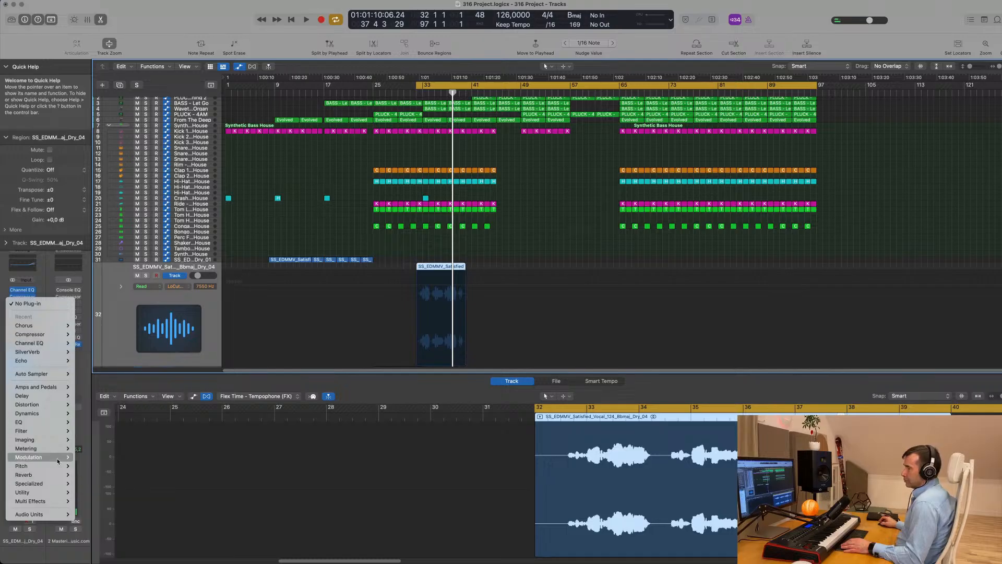
Insert a Stereo Pitch Shifter on the vocal track and audition it from the cycle start
mouse_move(57, 468)
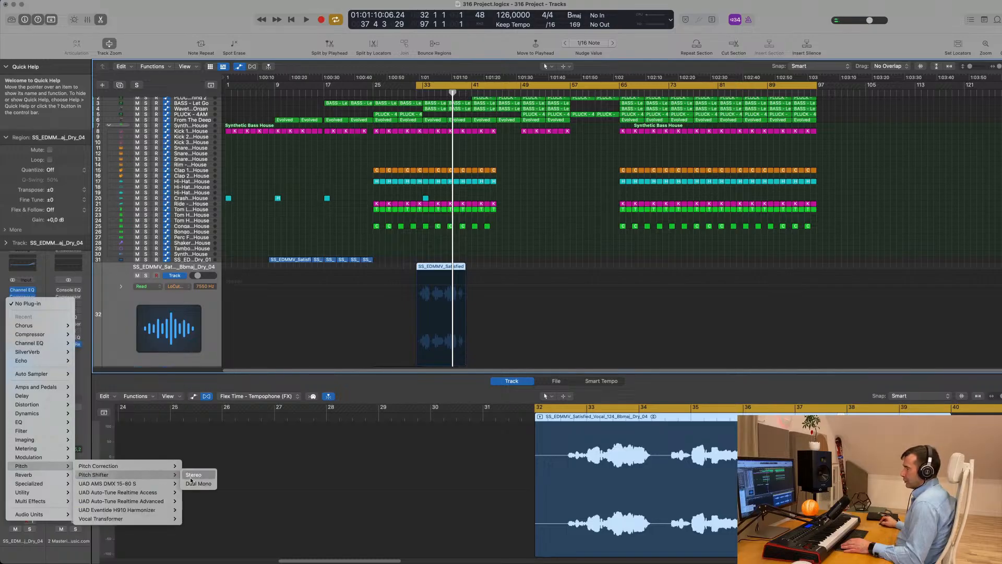
click(192, 476)
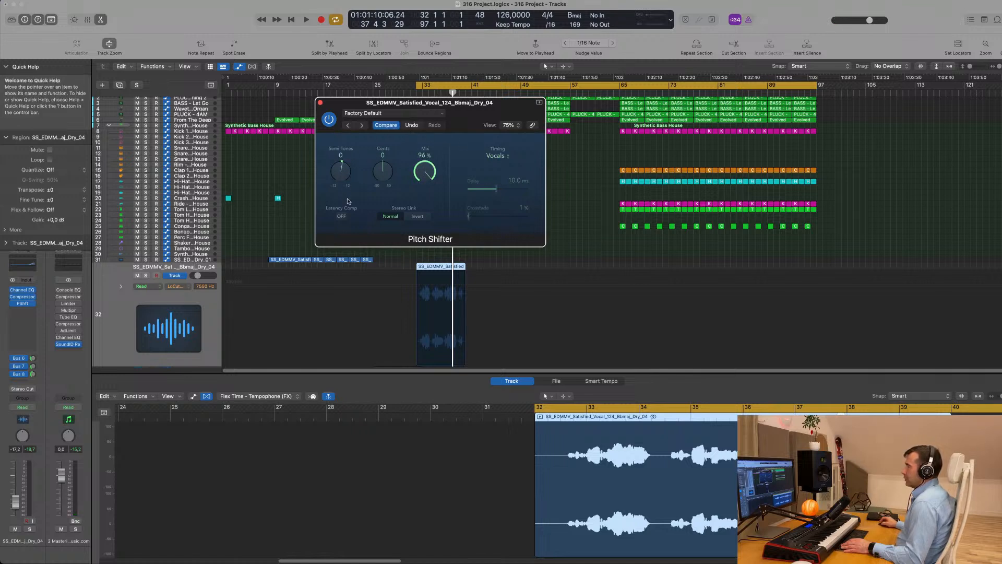
key(space)
drag(475, 115, 648, 157)
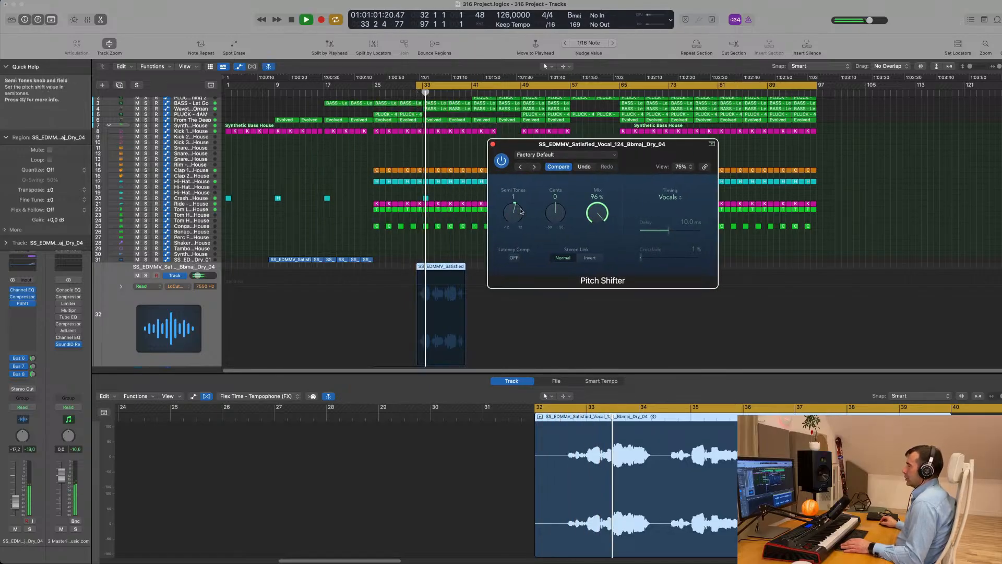
key(Return)
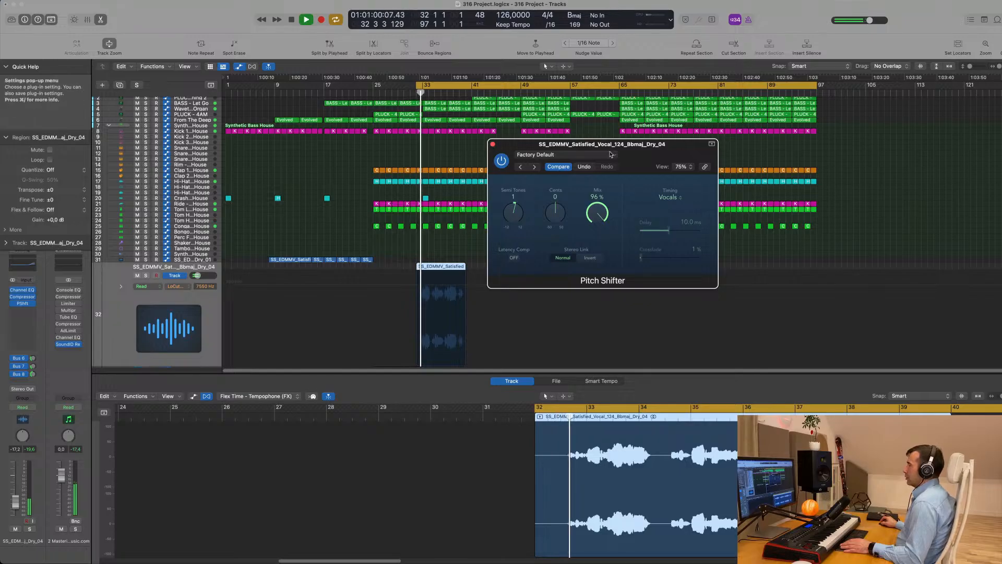
drag(597, 168, 639, 163)
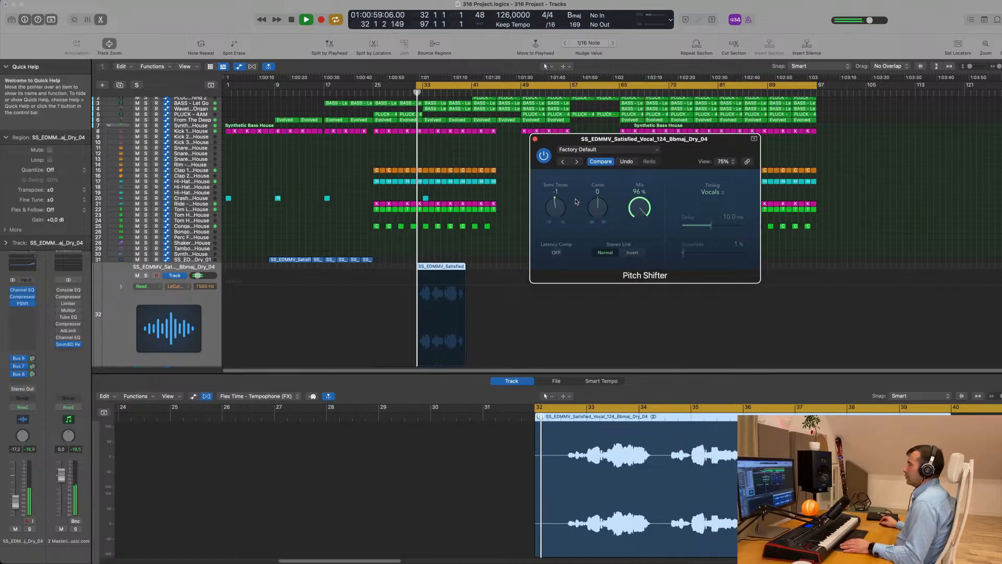
drag(689, 144, 578, 210)
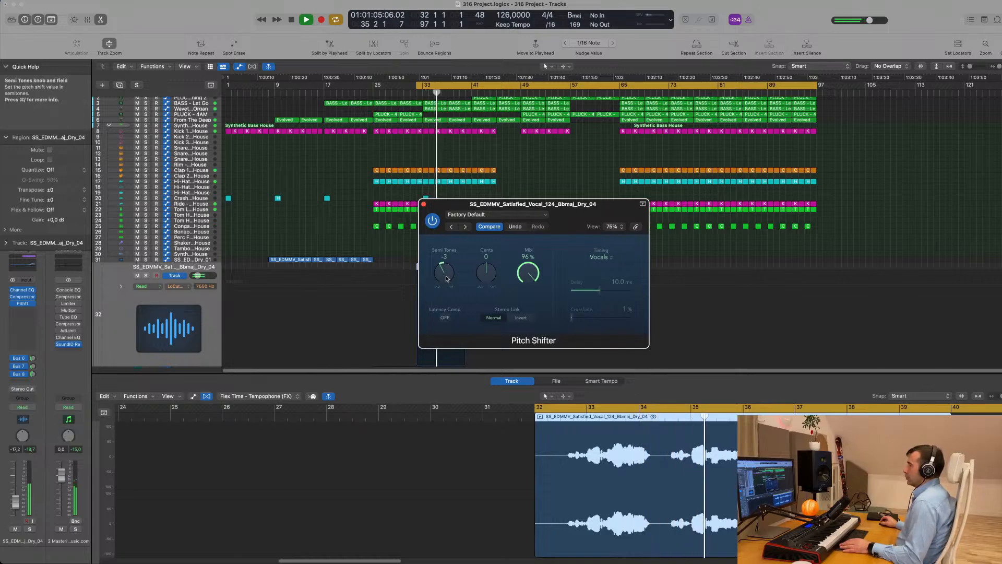
key(space)
key(space)
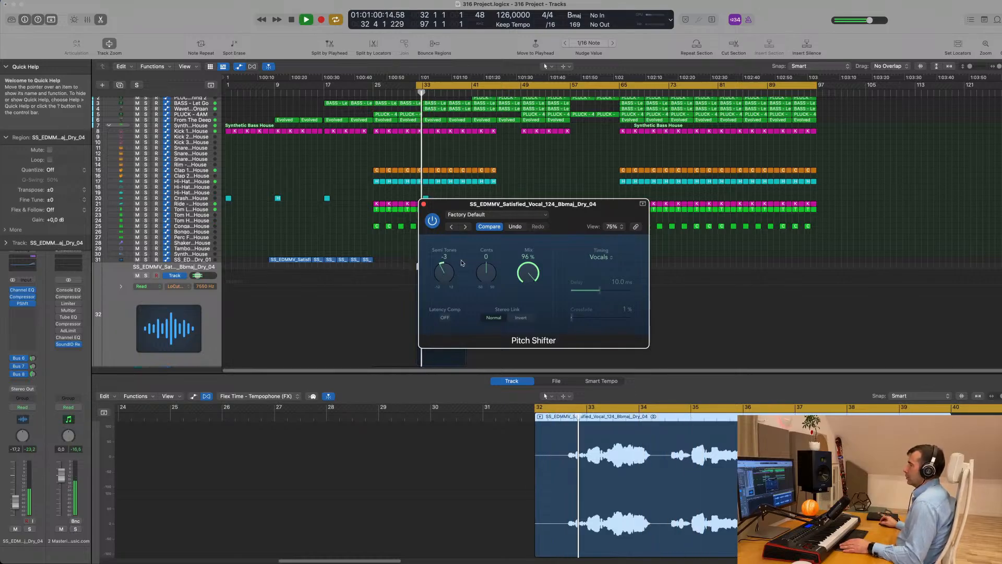
drag(567, 209, 613, 211)
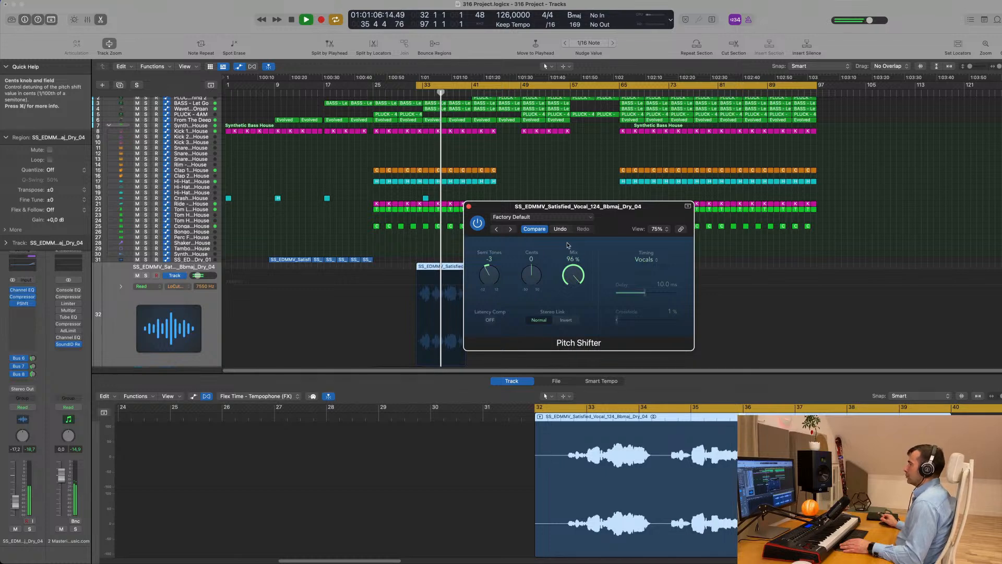
drag(620, 206, 687, 165)
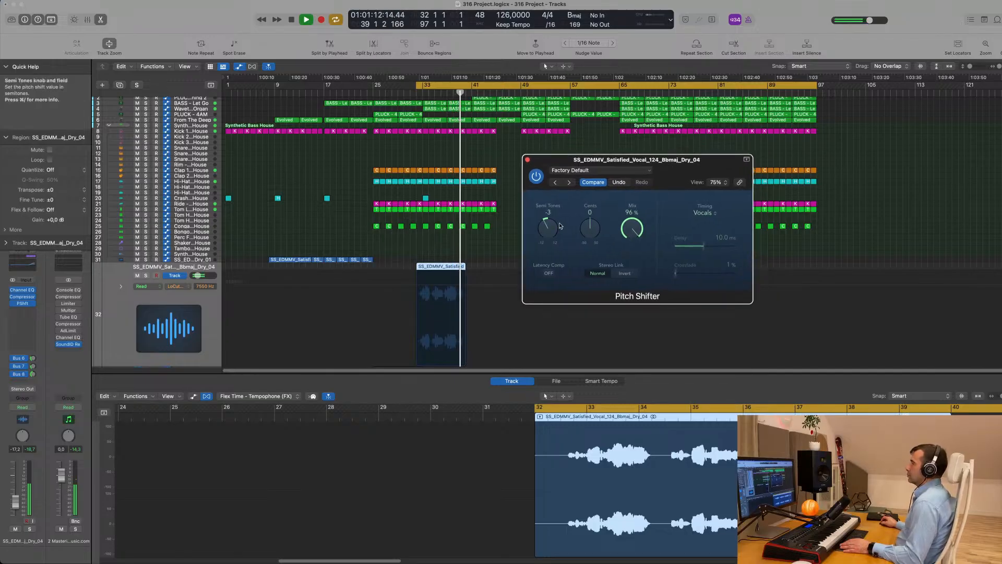
Turn on the Pitch Shifter's Latency Comp, audition the -3 semitone vocal, and close the plug-in window
click(548, 273)
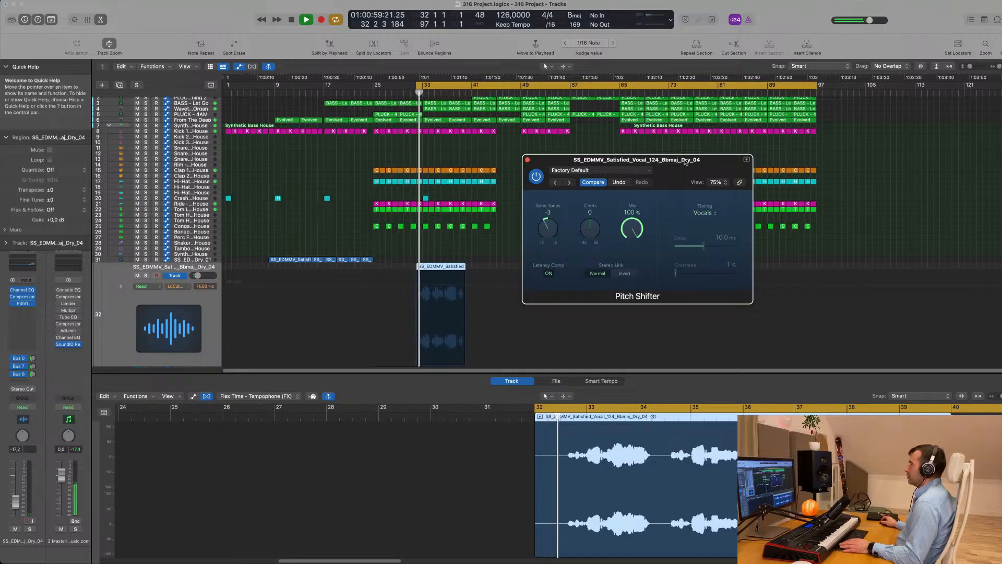
drag(685, 162, 608, 175)
click(558, 184)
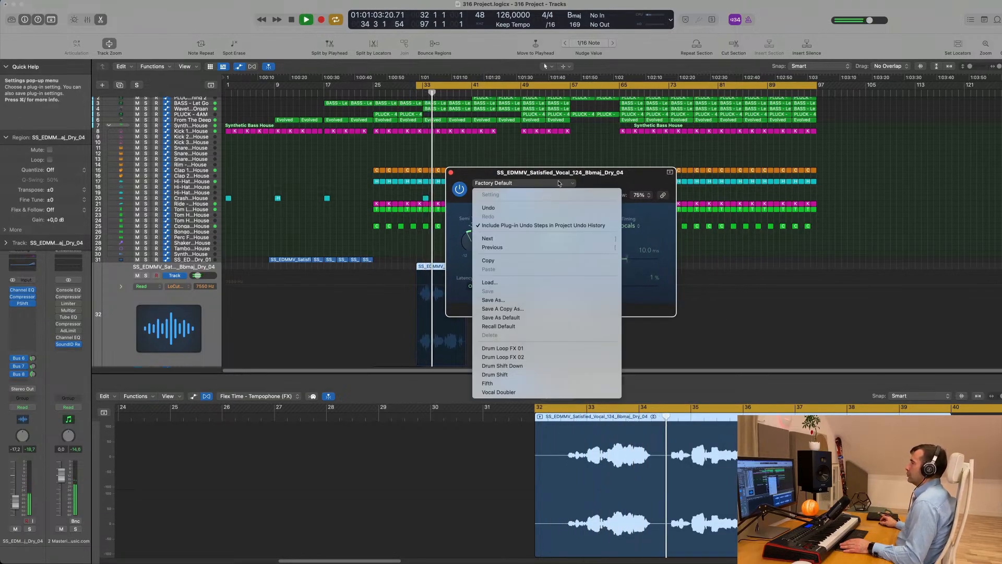
click(618, 175)
drag(618, 176, 691, 165)
key(space)
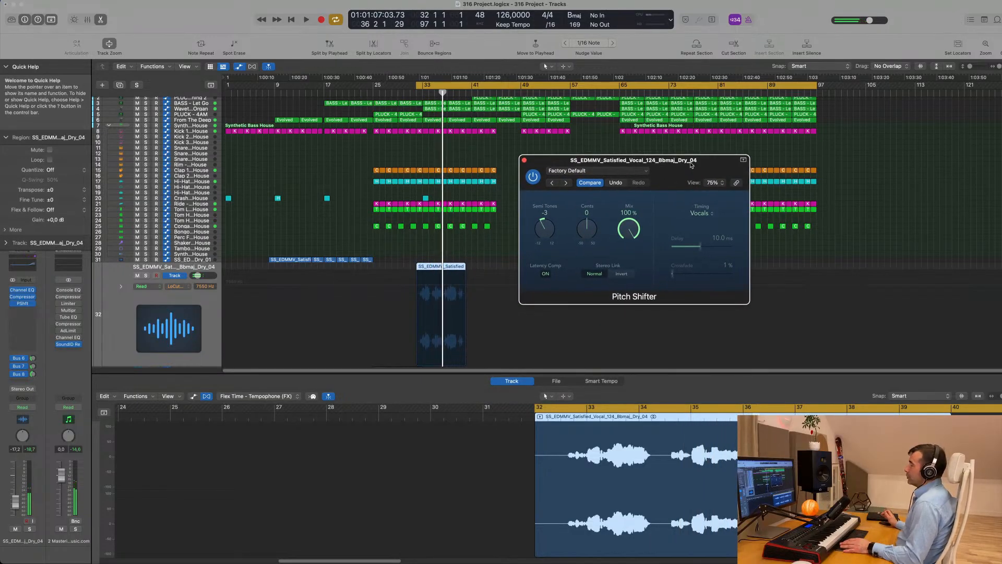
key(space)
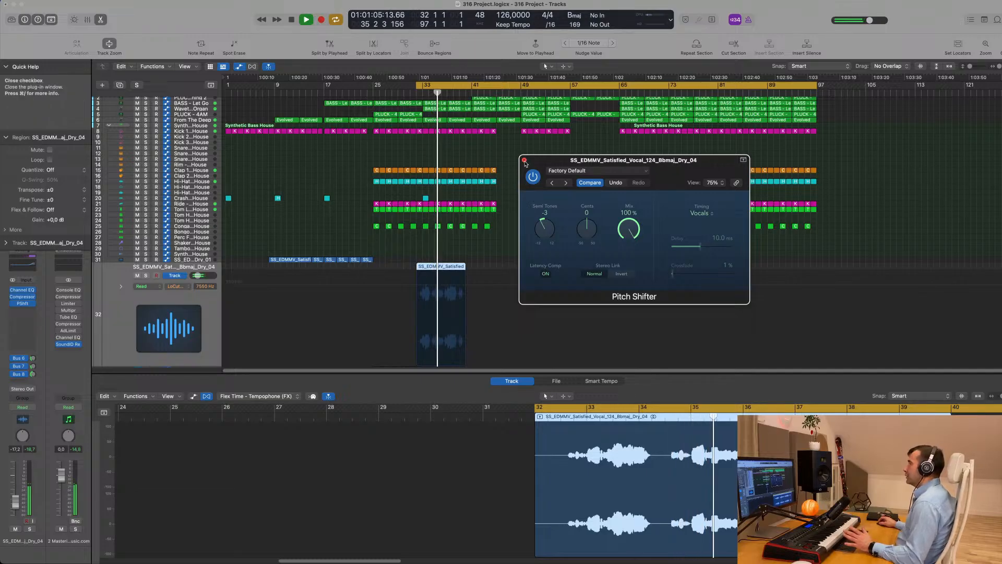
click(524, 160)
click(176, 260)
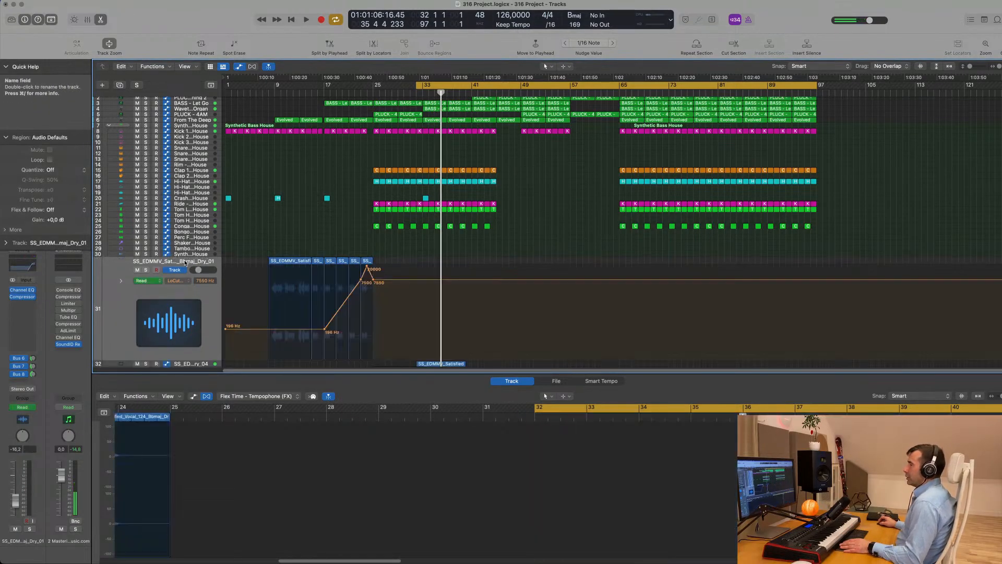
In the mixer, select vocal track 32, then the filtered vocal track 31
key(x)
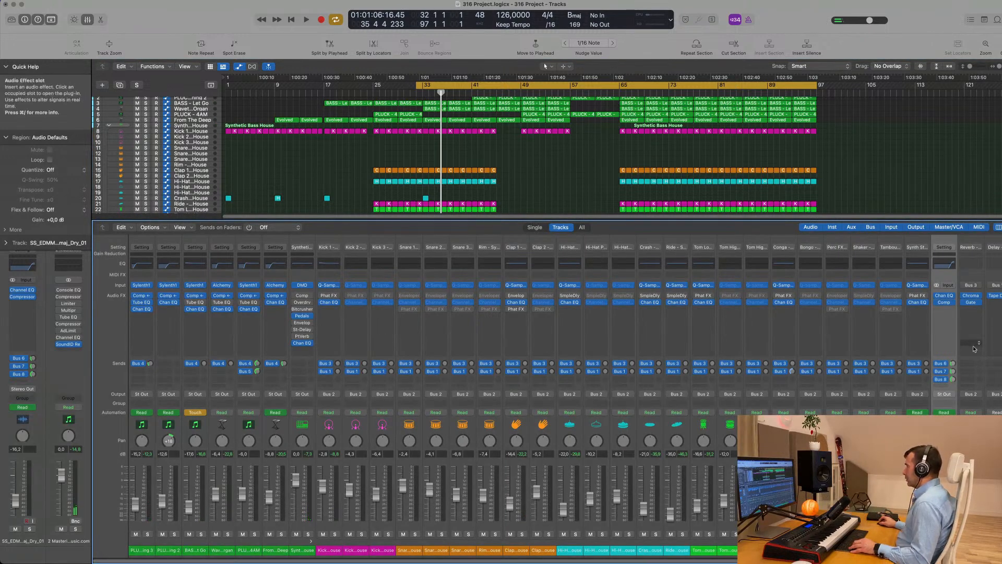
scroll(438, 202, down, 10)
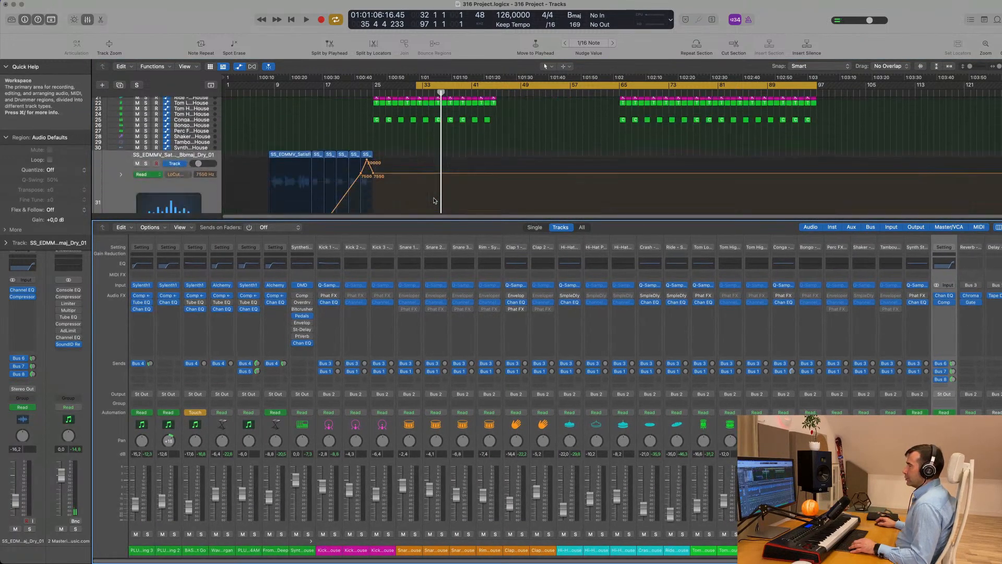
click(200, 168)
key(ctrl+z)
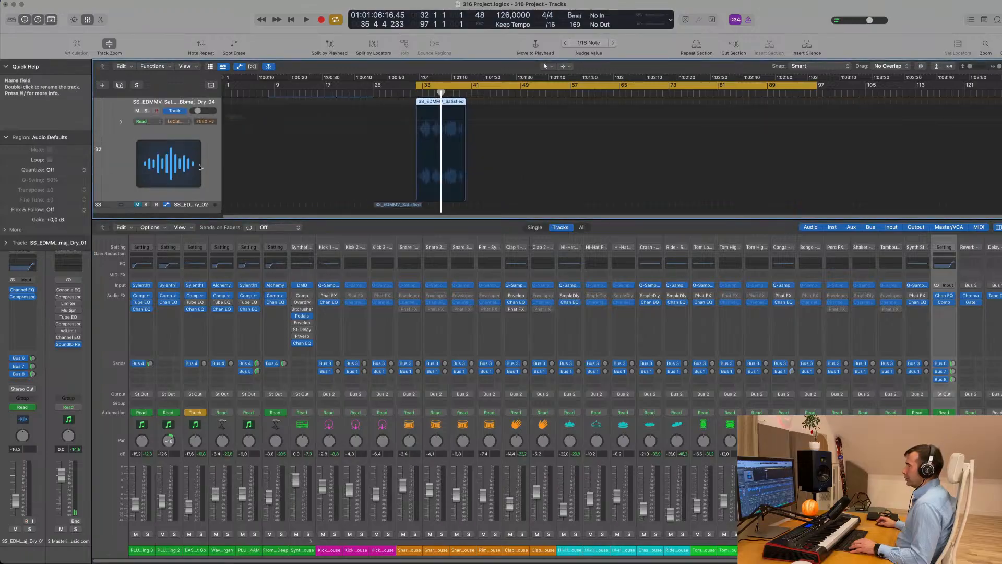
scroll(803, 388, right, 3)
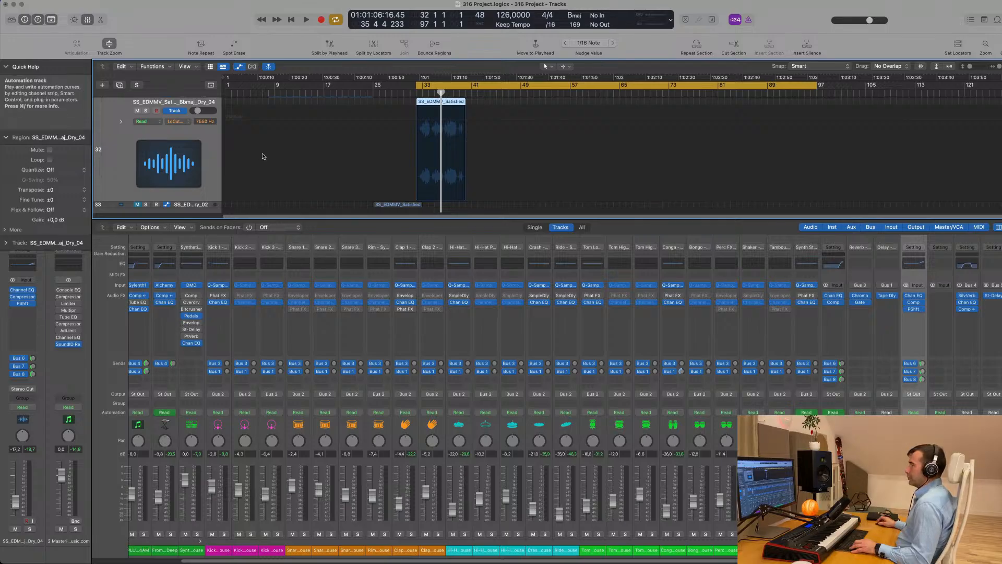
scroll(215, 149, up, 3)
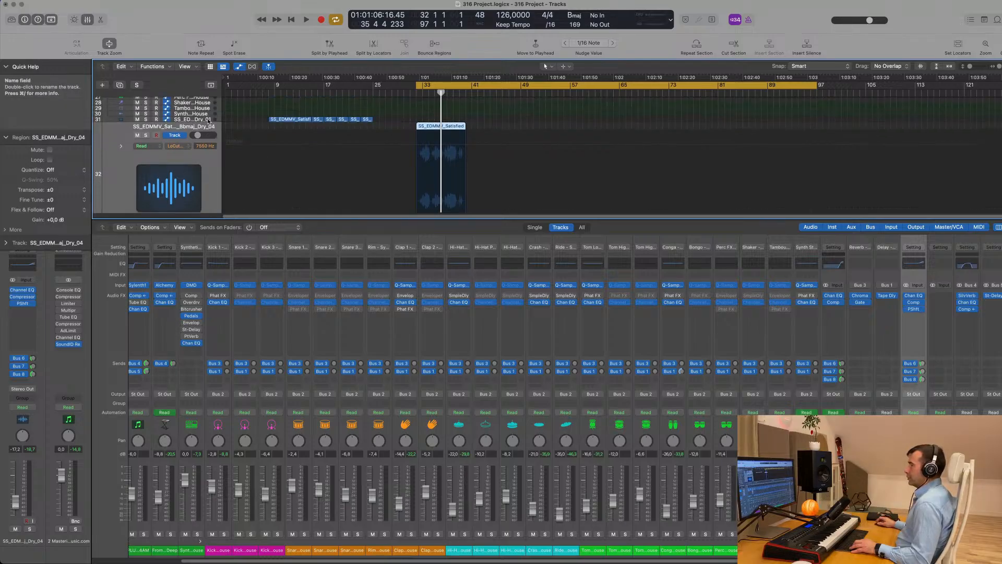
click(208, 120)
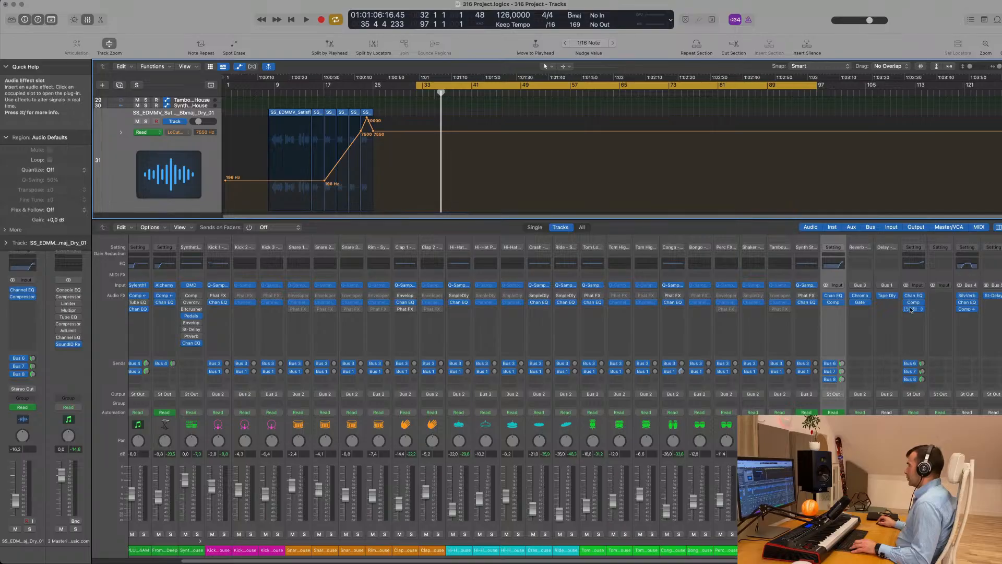
Copy the PShft plug-in onto the vocal channel, move the cycle start to bar 17, and play
drag(916, 311, 847, 312)
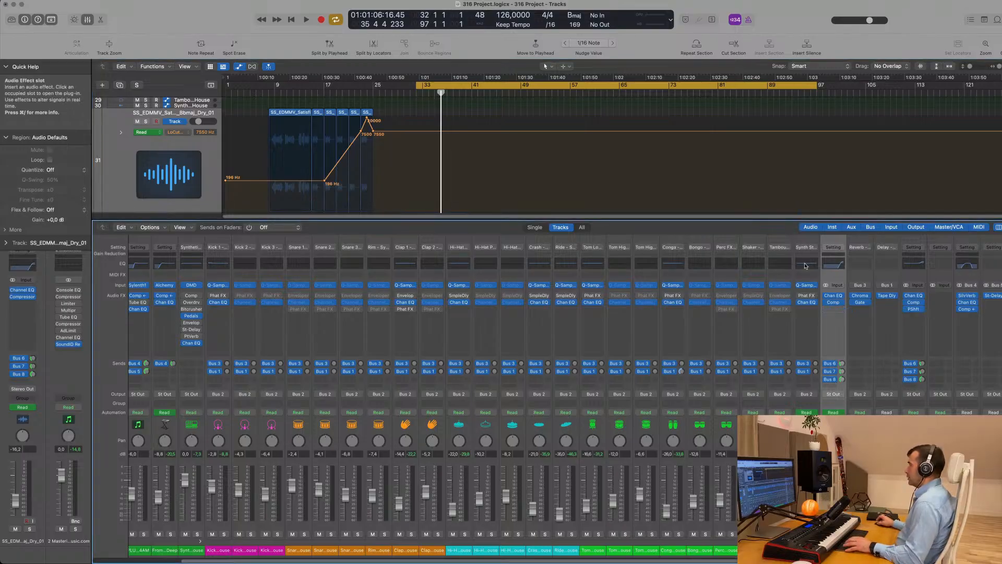
scroll(407, 107, up, 10)
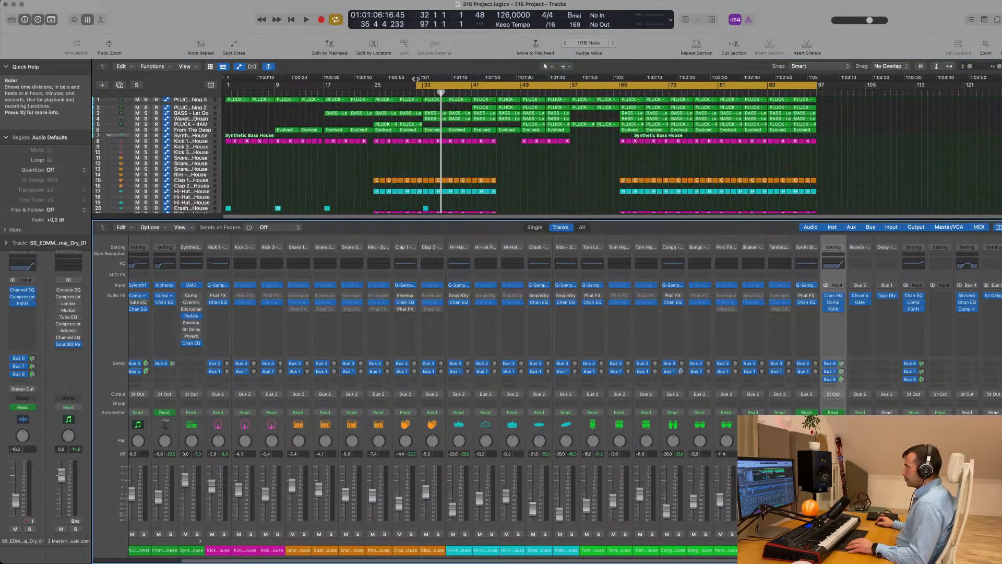
drag(417, 86, 325, 87)
key(space)
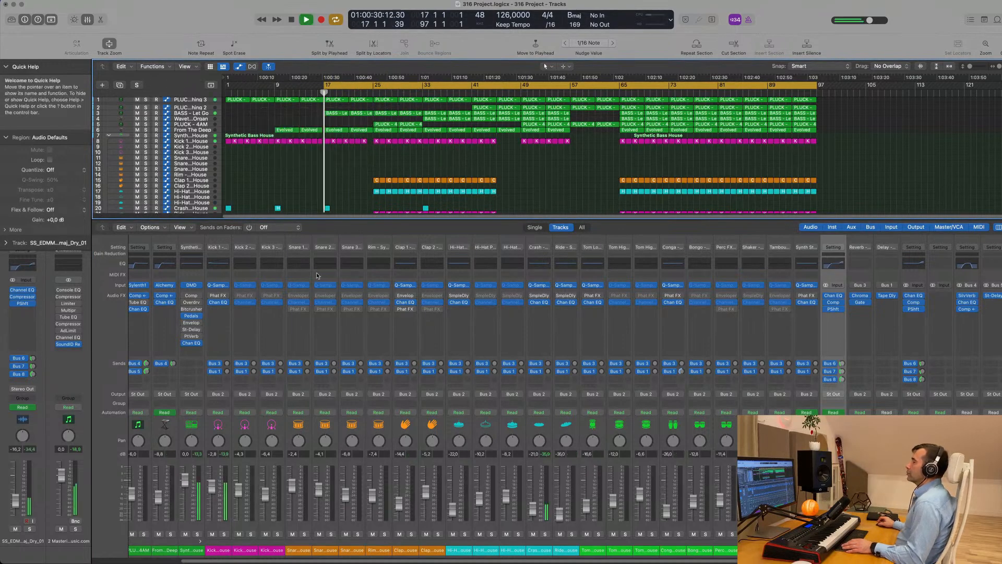
key(x)
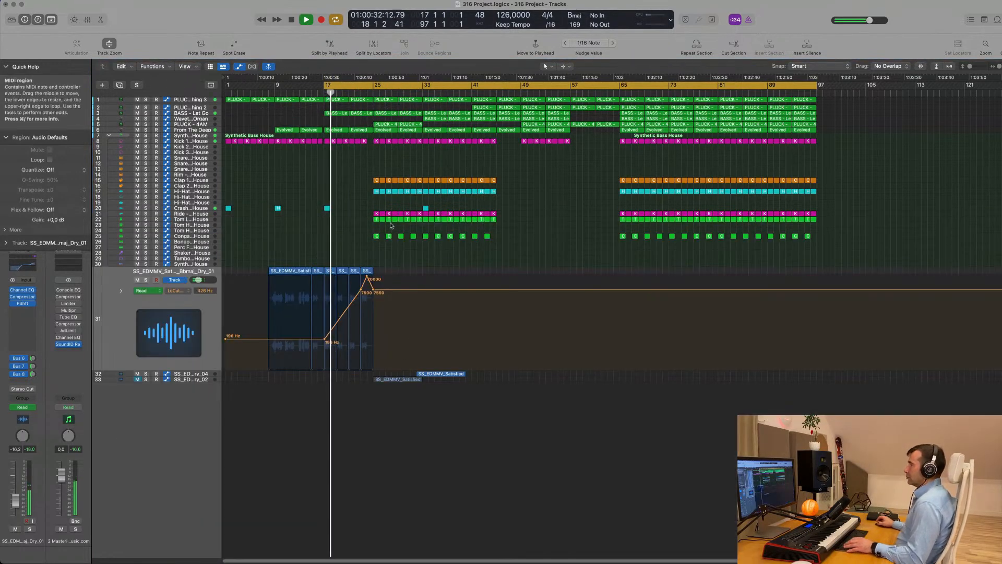
Drag the left cycle locator from bar 17 back to bar 9 while the arrangement plays
drag(320, 86, 275, 86)
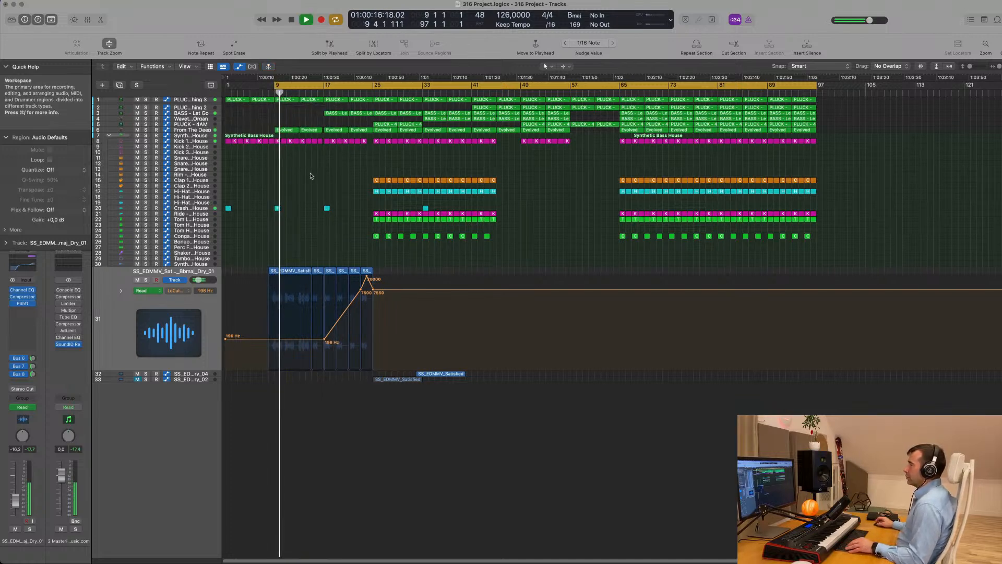
scroll(315, 176, up, 10)
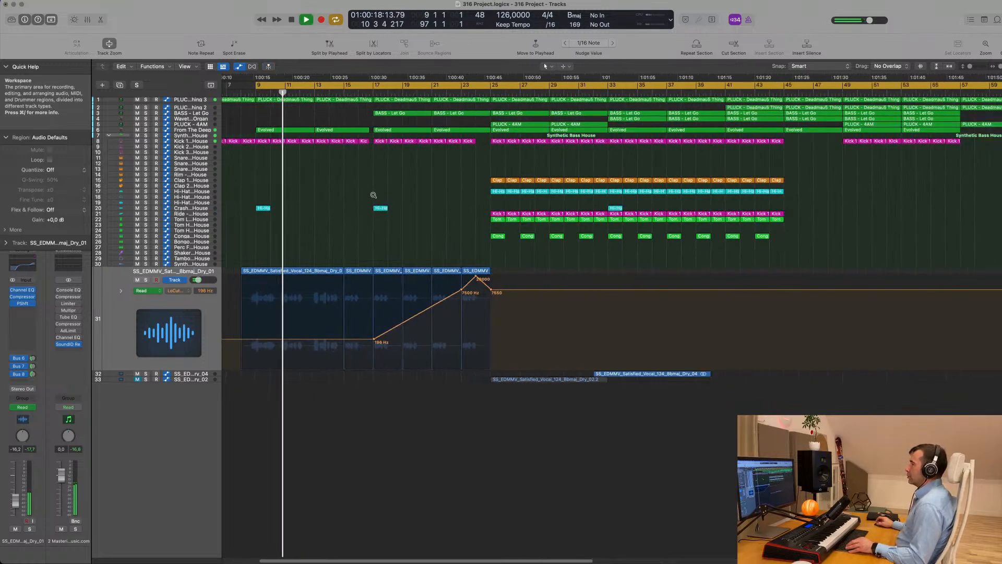
scroll(342, 197, down, 5)
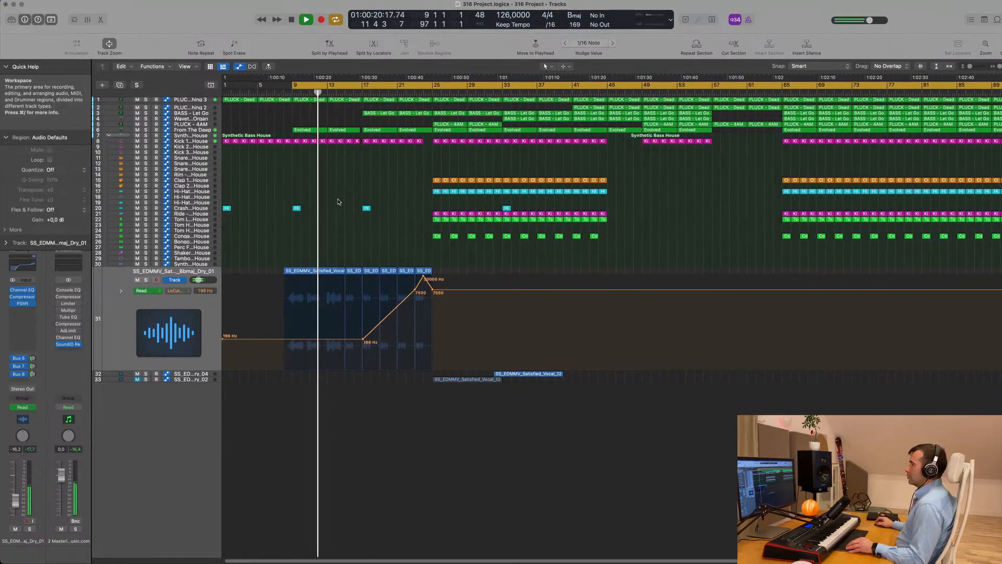
scroll(339, 203, down, 1)
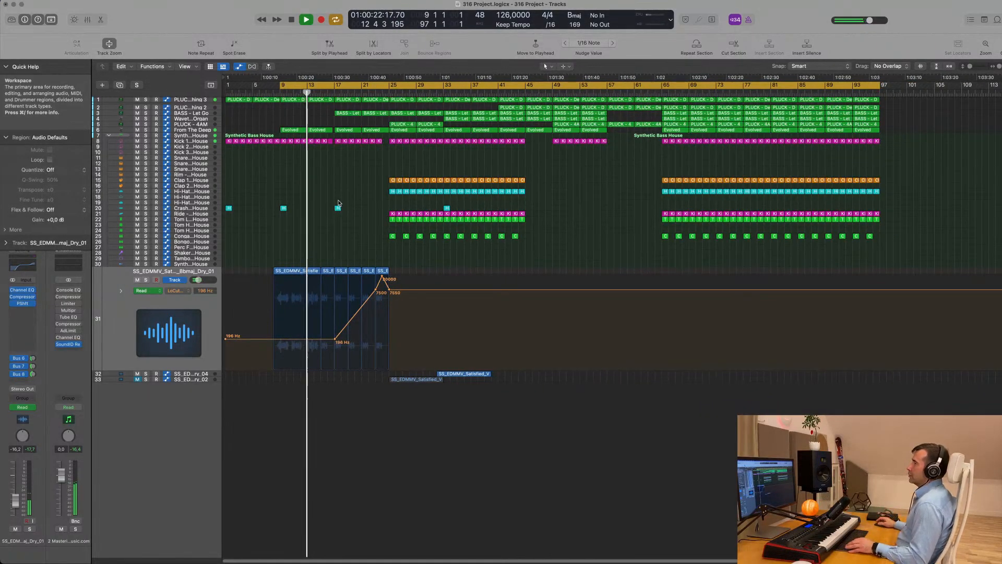
scroll(329, 195, up, 4)
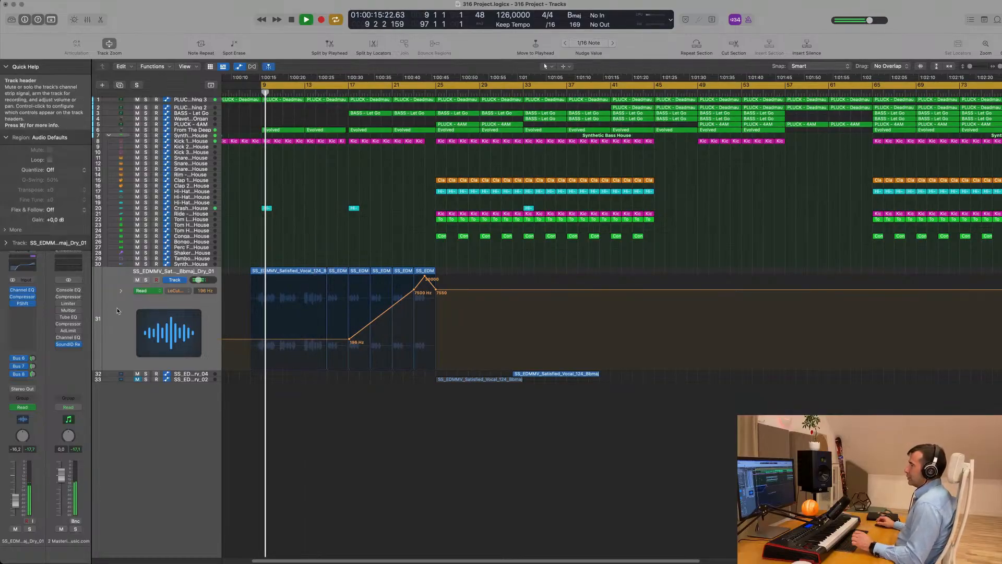
scroll(315, 248, up, 1)
scroll(326, 246, down, 2)
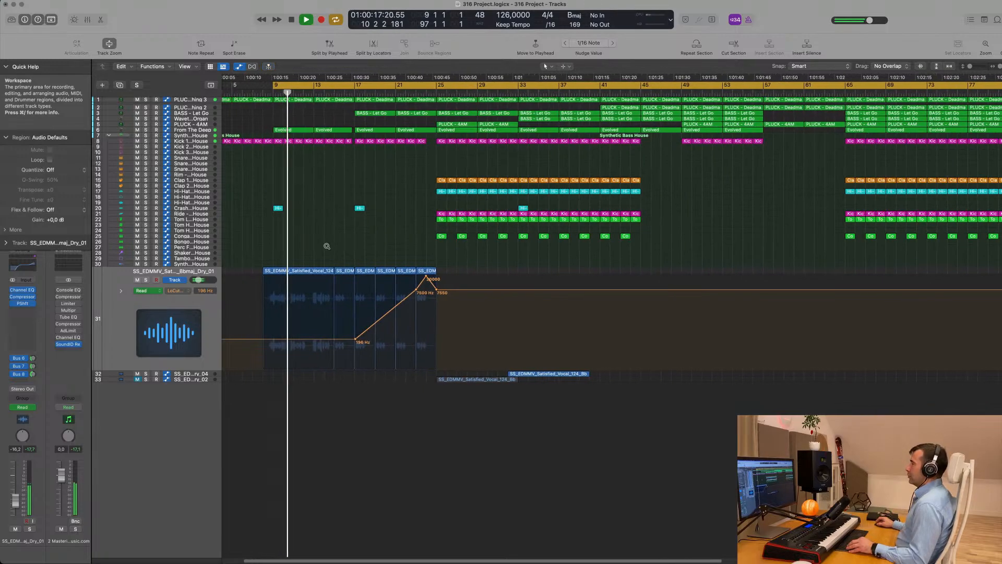
scroll(327, 246, down, 2)
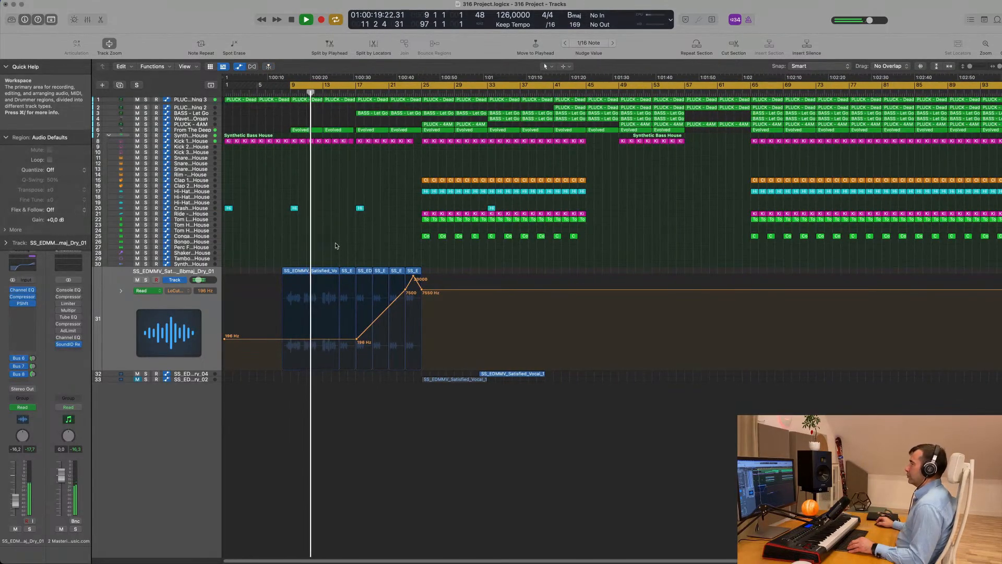
scroll(365, 246, down, 2)
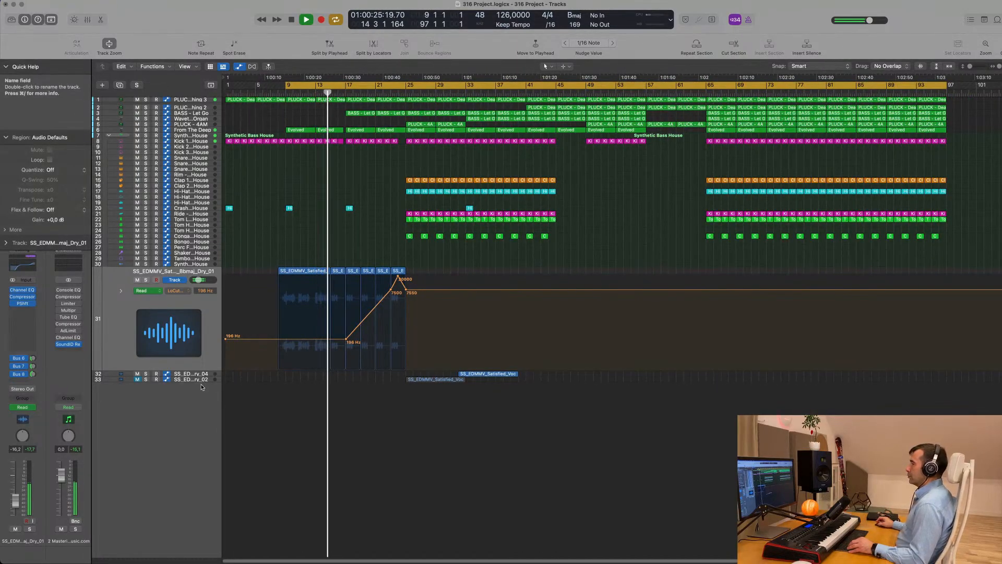
Select the vocal region on track 33, draw a cycle over bars 32–41, and select track 32
click(433, 380)
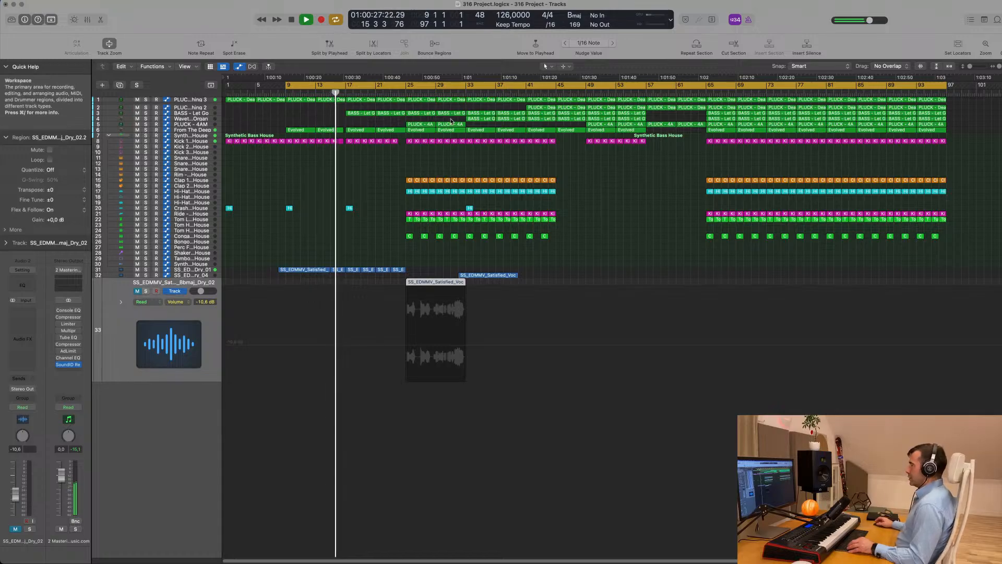
scroll(396, 226, up, 4)
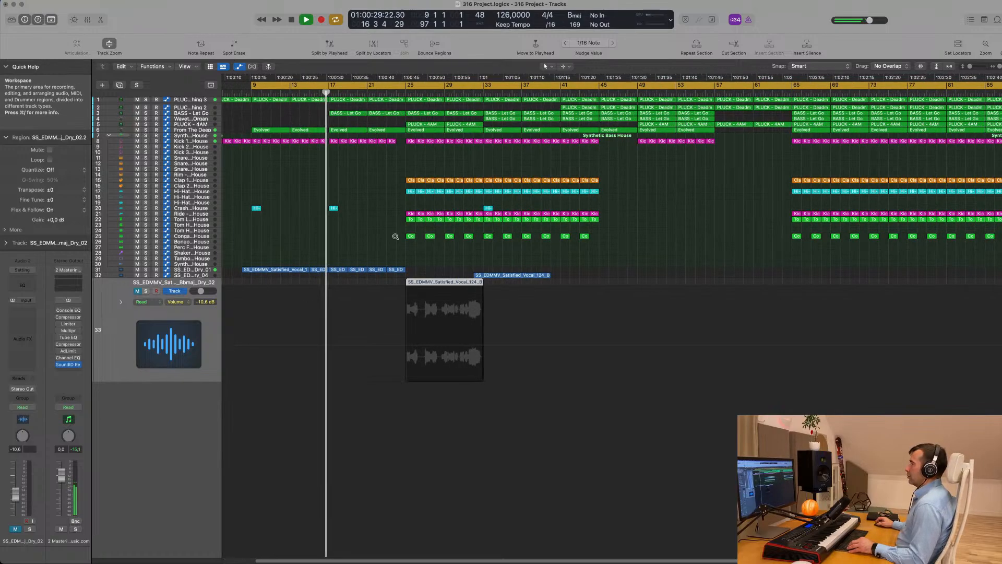
scroll(385, 234, down, 3)
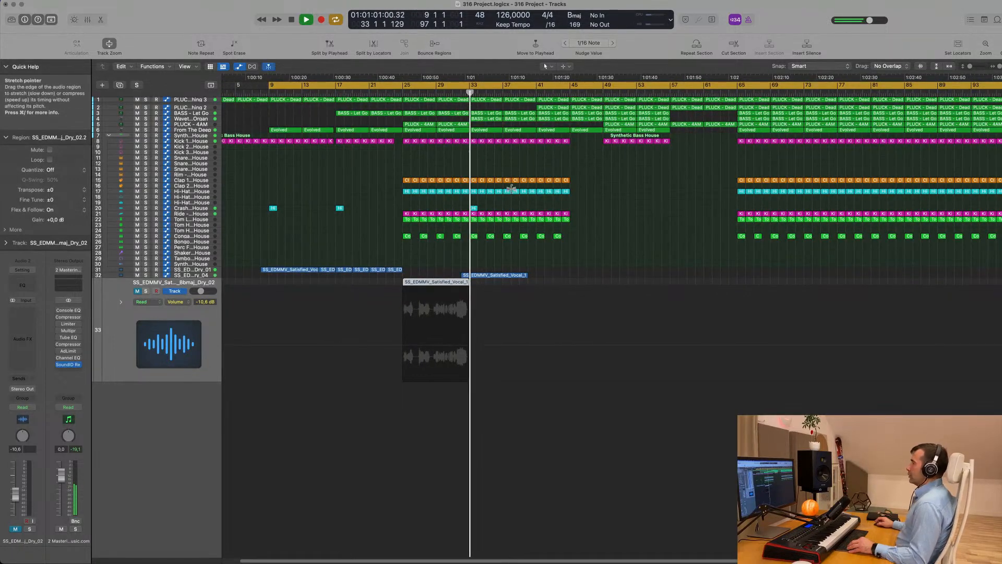
scroll(434, 117, down, 3)
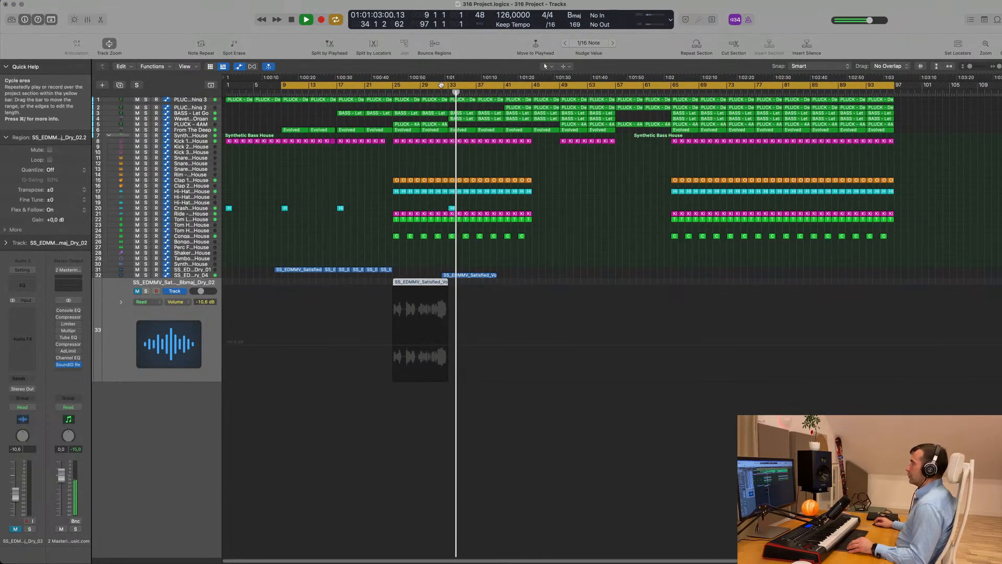
drag(442, 85, 508, 91)
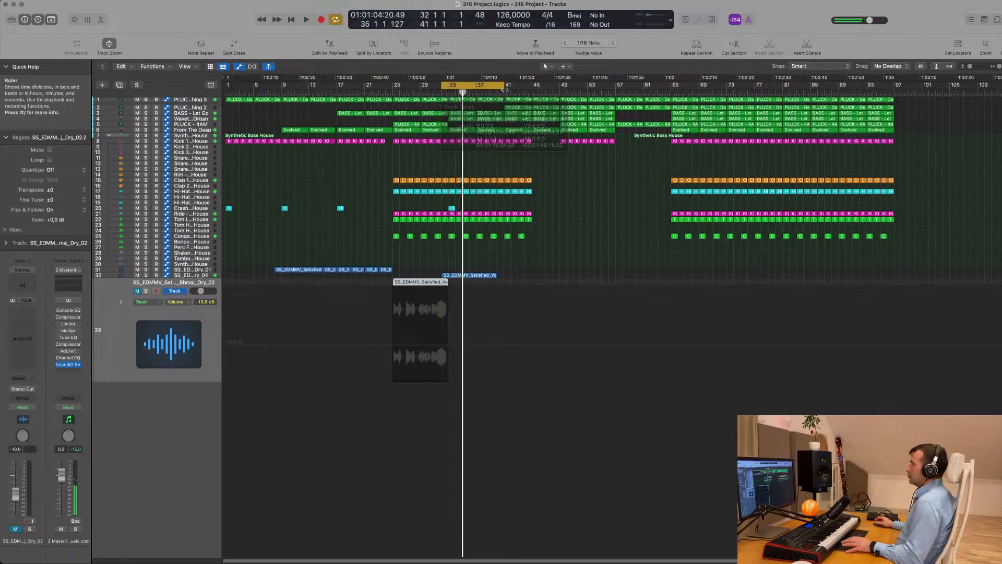
scroll(551, 268, up, 3)
scroll(543, 267, left, 5)
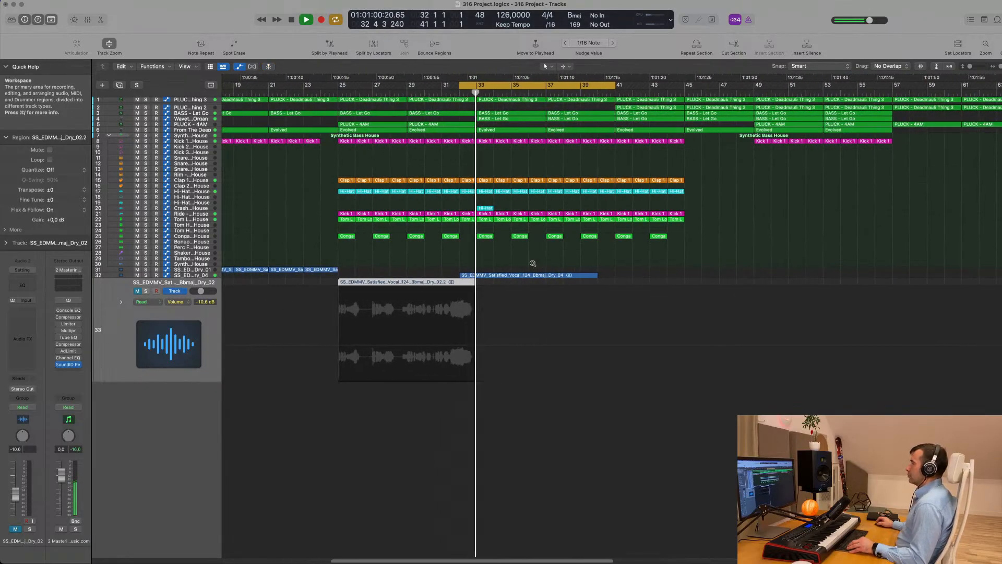
click(201, 275)
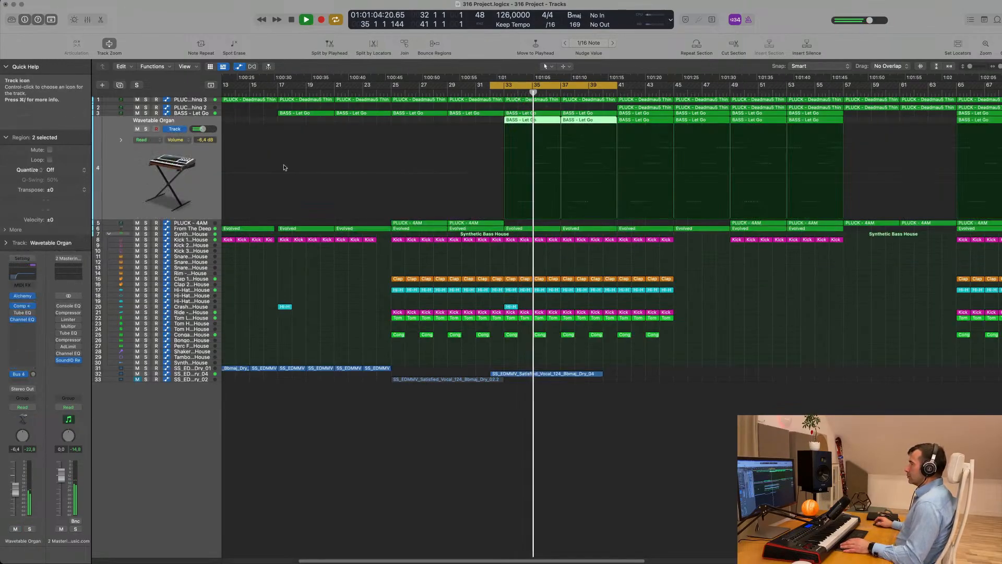
click(188, 118)
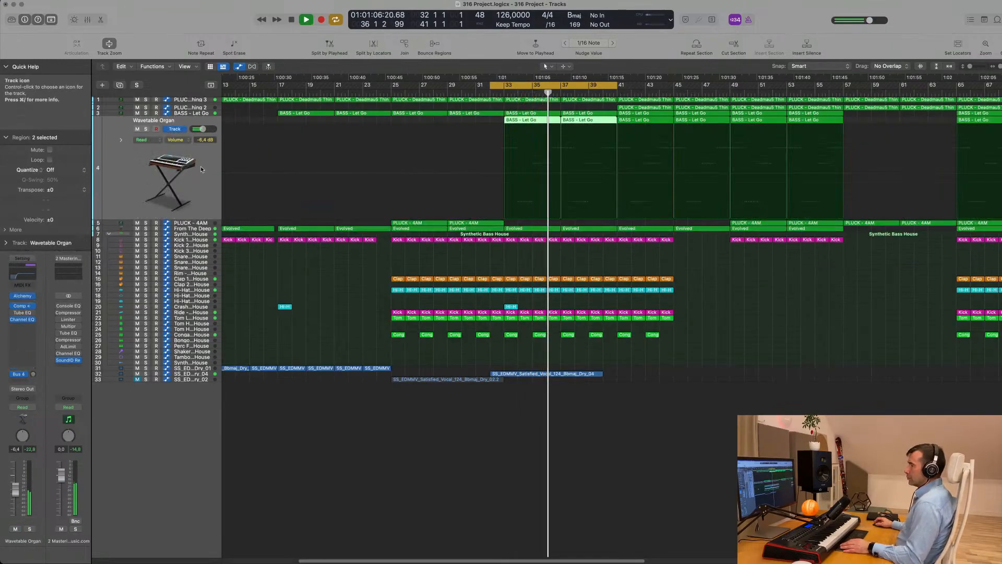
click(21, 407)
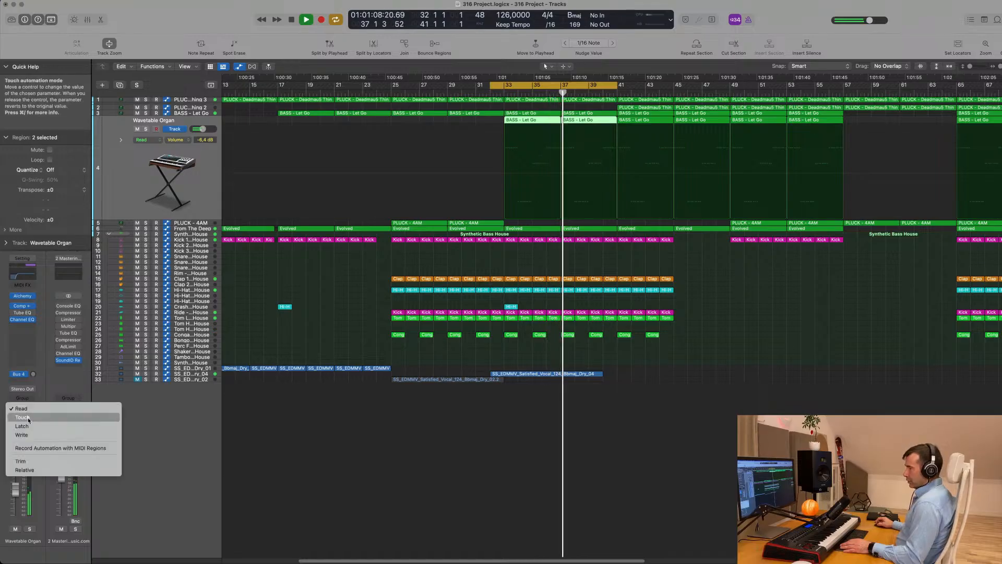
click(23, 419)
key(space)
key(space)
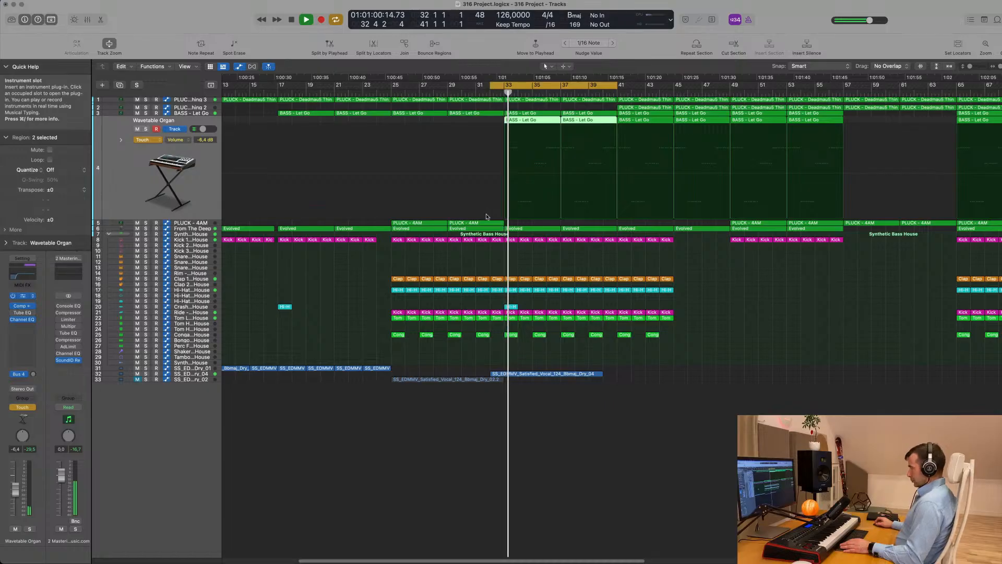
click(23, 296)
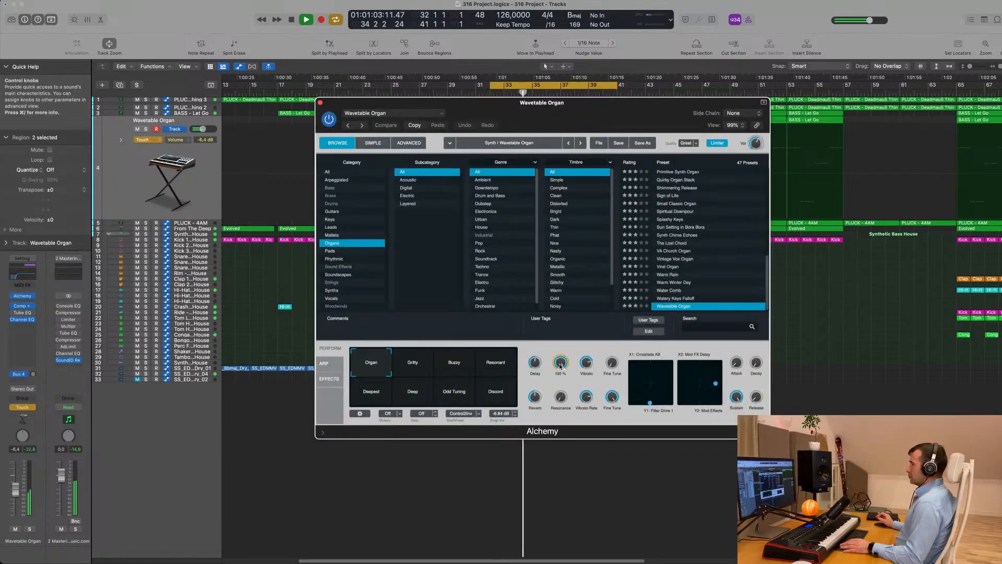
click(321, 103)
click(143, 140)
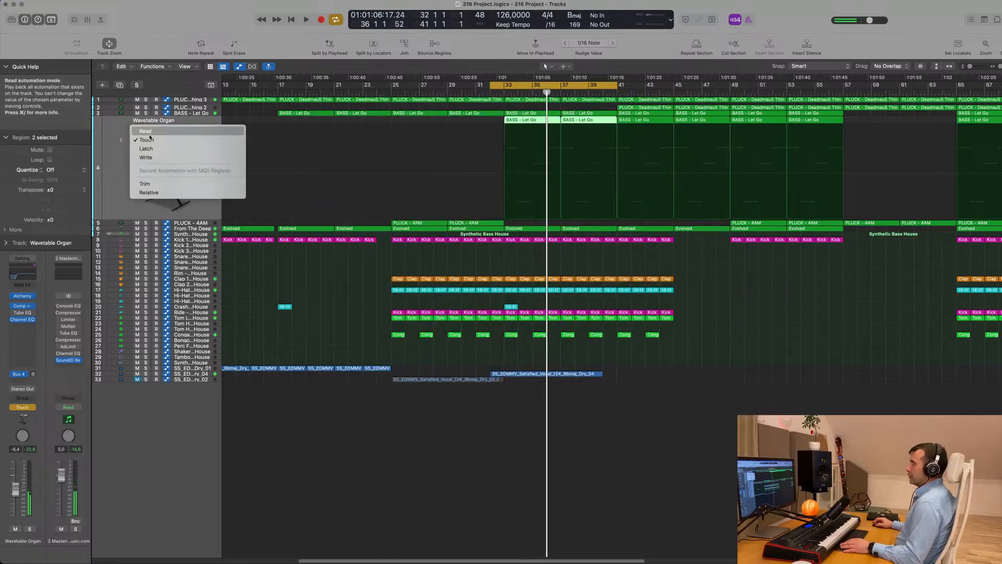
click(148, 140)
key(space)
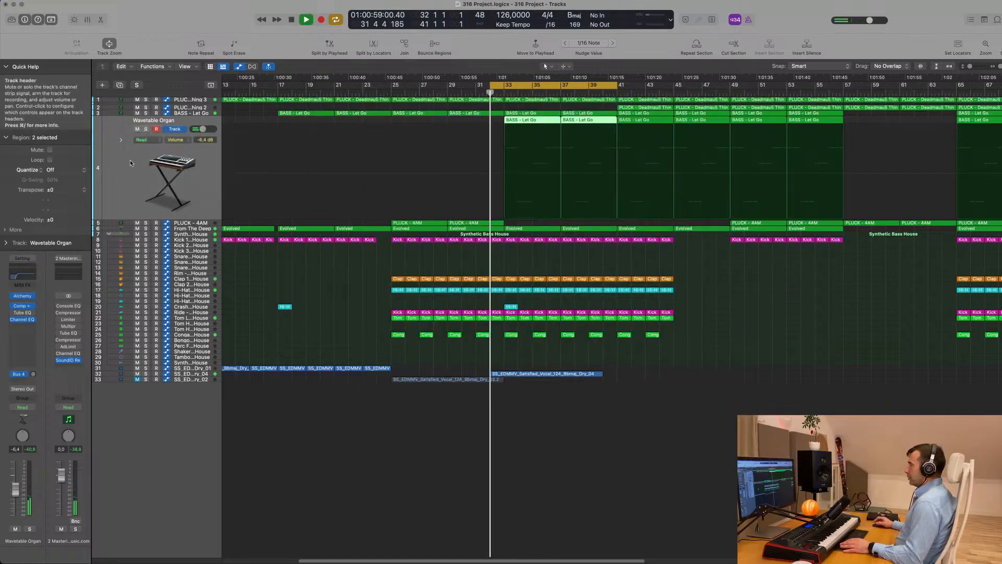
click(146, 129)
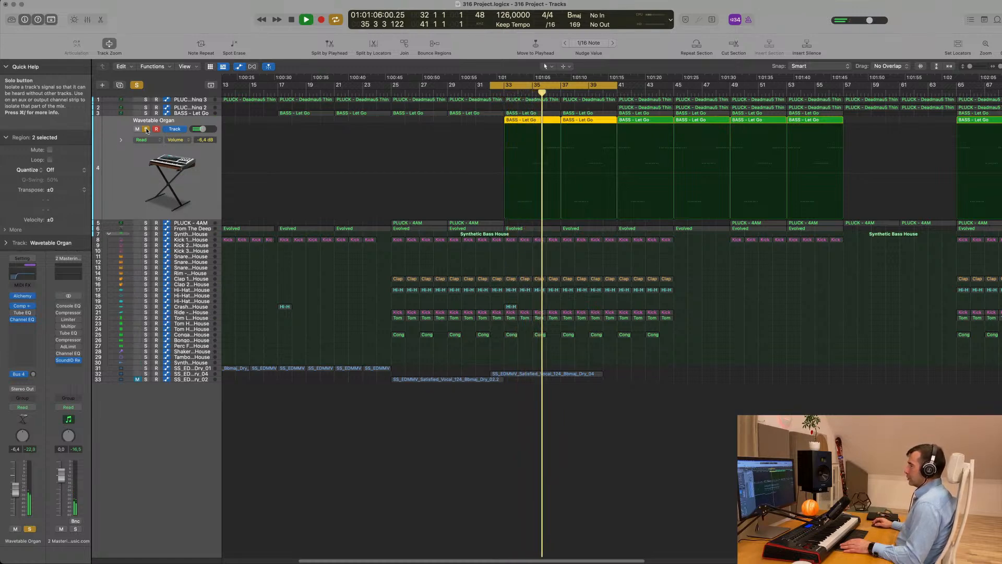
click(146, 129)
key(space)
key(space)
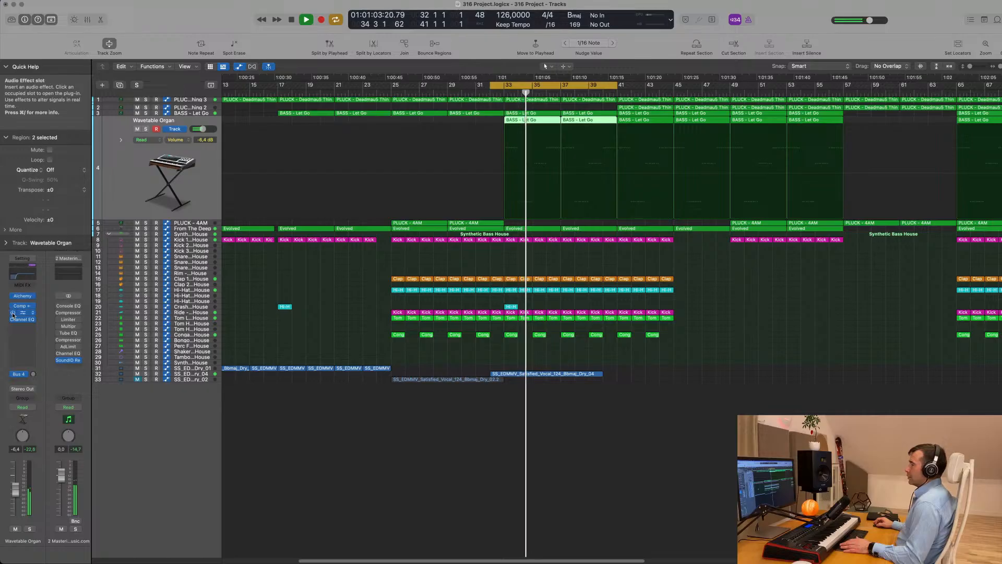
click(30, 529)
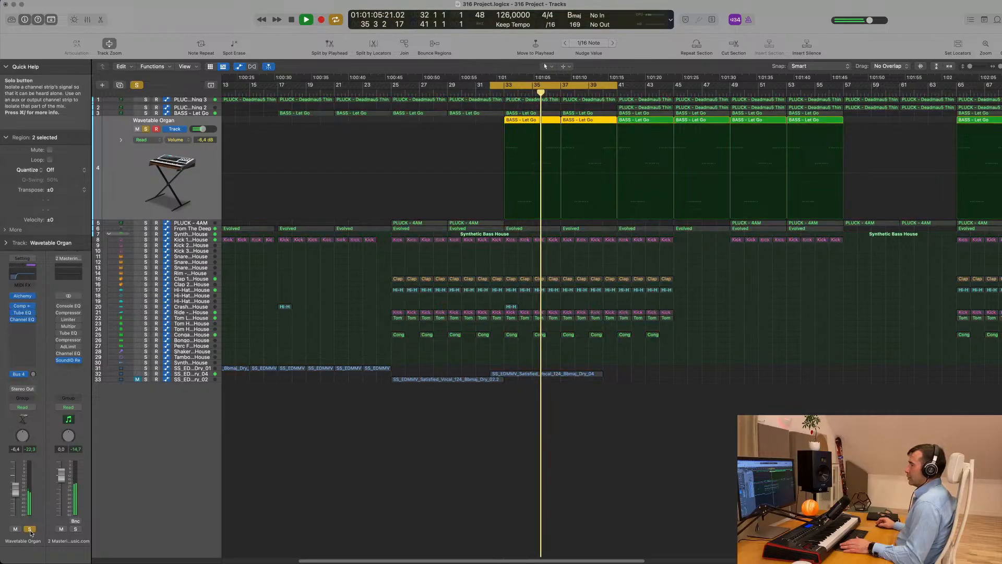
click(30, 529)
scroll(331, 279, down, 5)
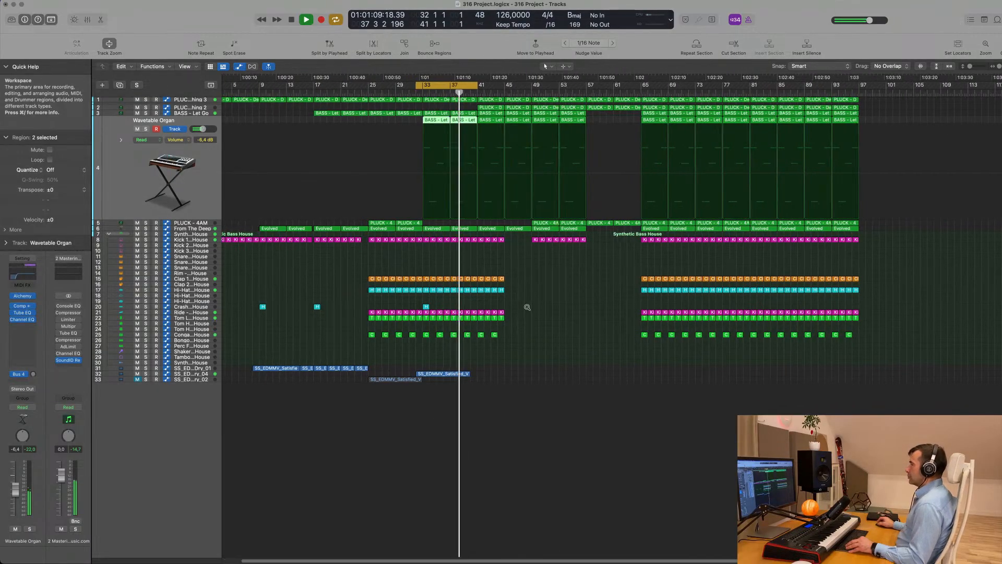
Extend the cycle to bar 49 and adjust vocal track 32's Bus 7 send level
scroll(559, 308, up, 3)
scroll(561, 307, up, 1)
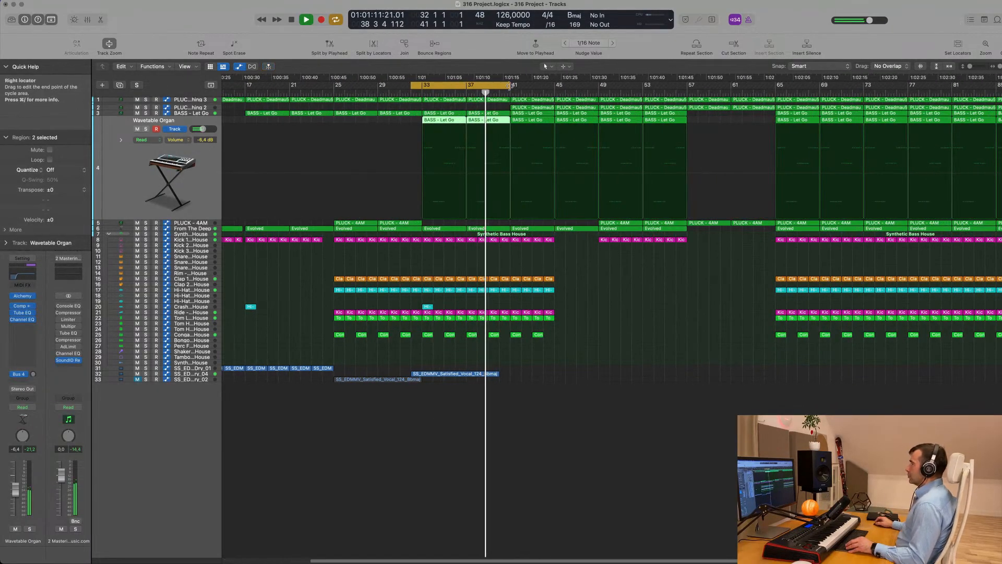
drag(510, 85, 613, 85)
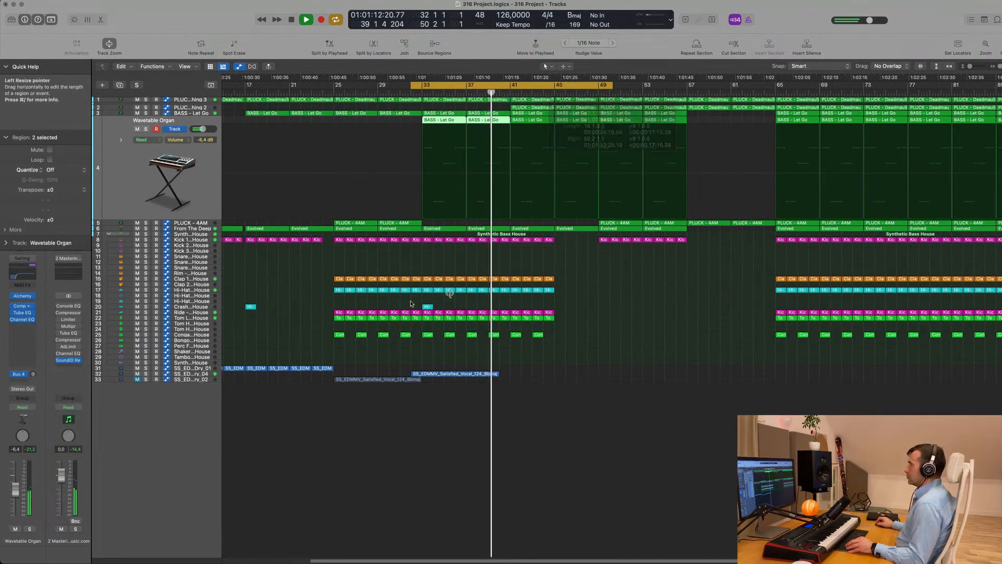
click(204, 374)
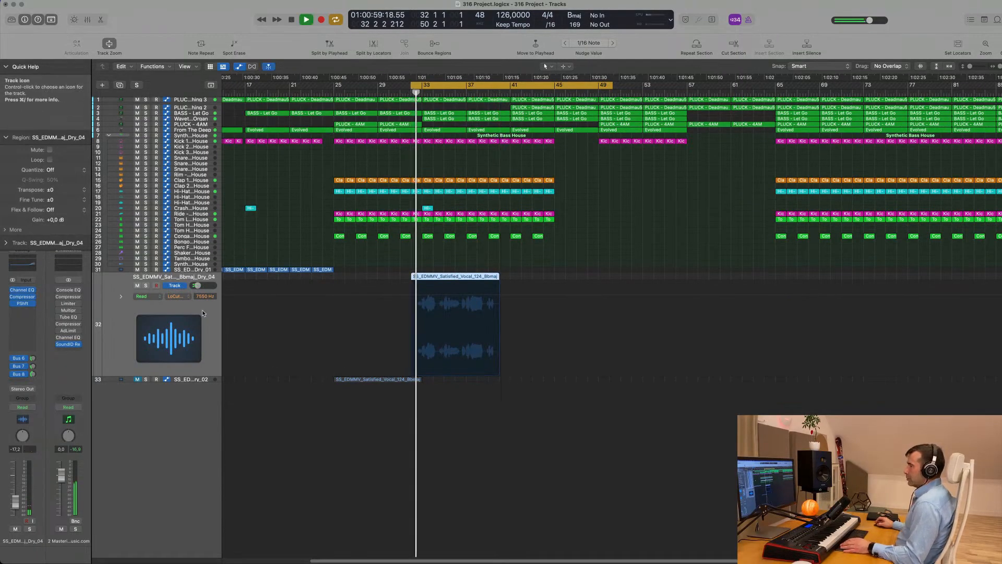
drag(33, 359, 35, 354)
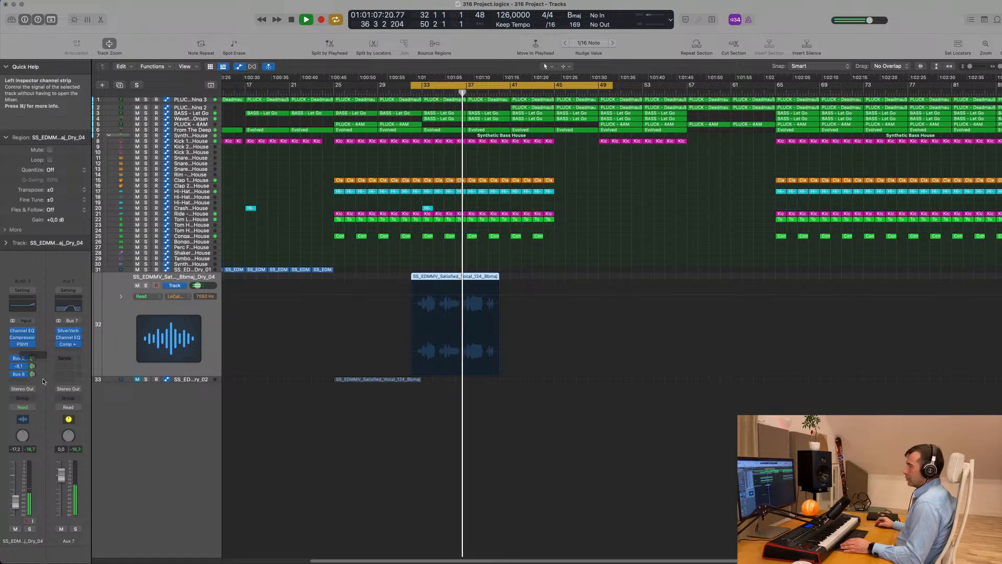
Split a short snippet off the vocal region and Option-drag repeated copies rightward
scroll(471, 431, up, 3)
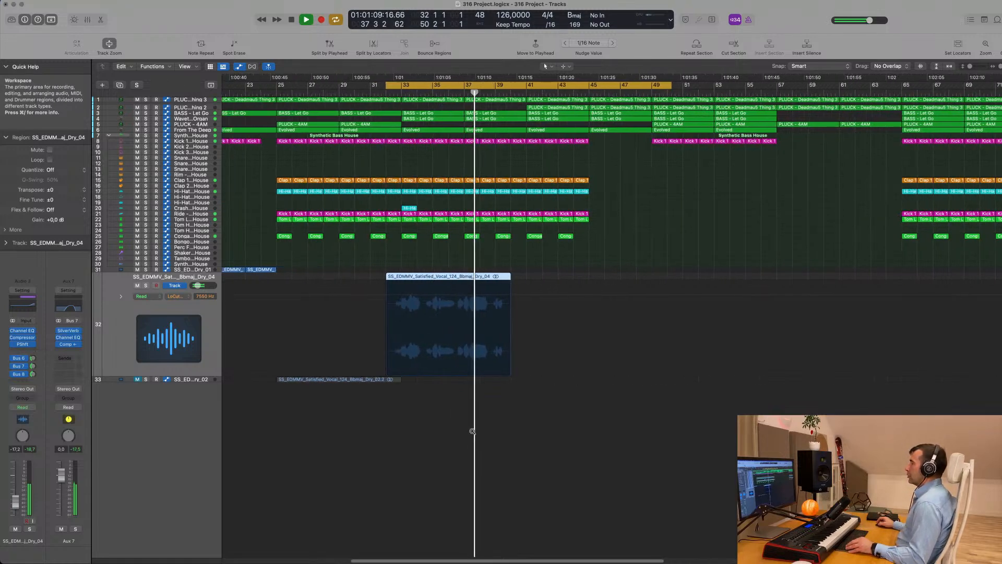
scroll(472, 431, down, 5)
scroll(542, 355, down, 3)
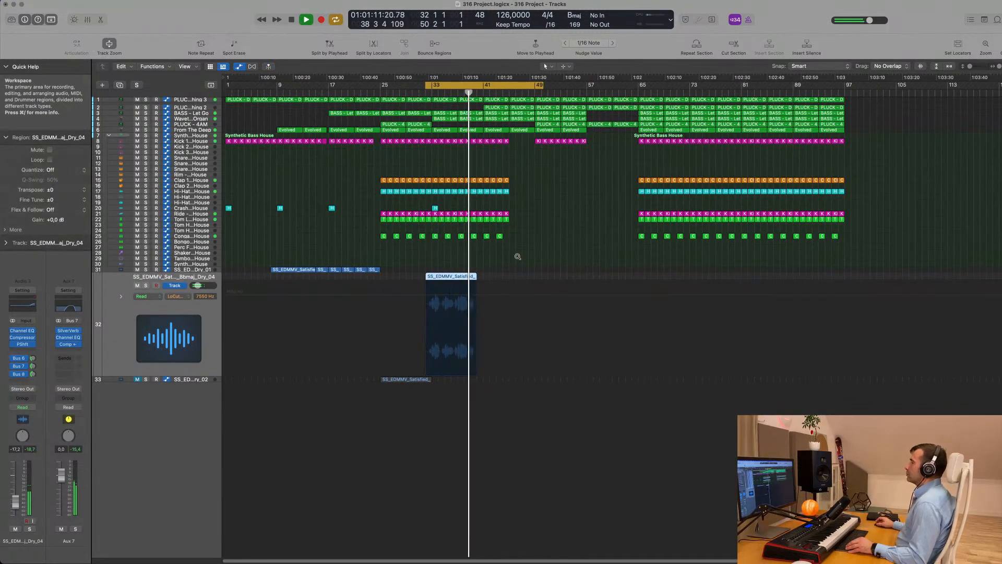
scroll(517, 257, up, 3)
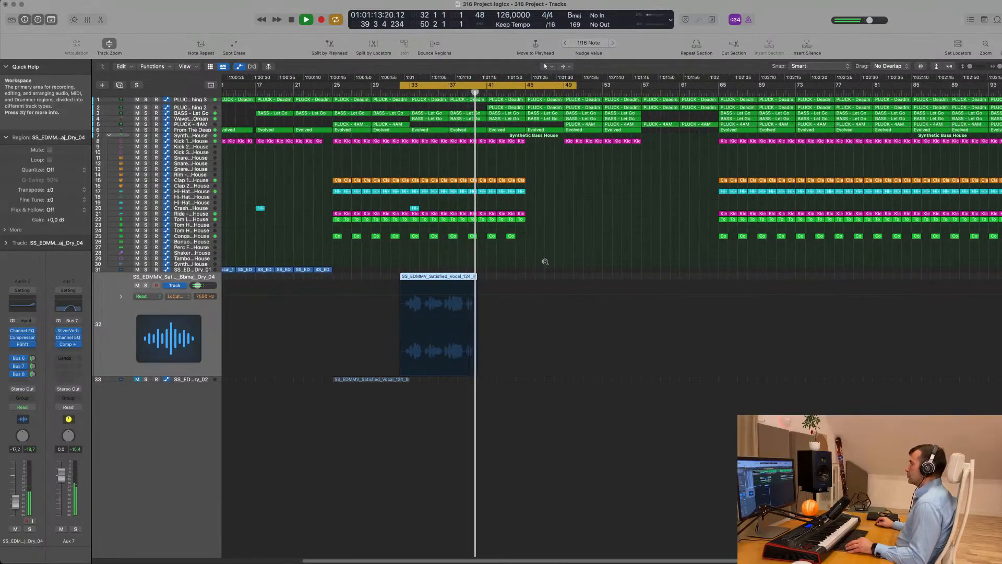
scroll(545, 261, up, 3)
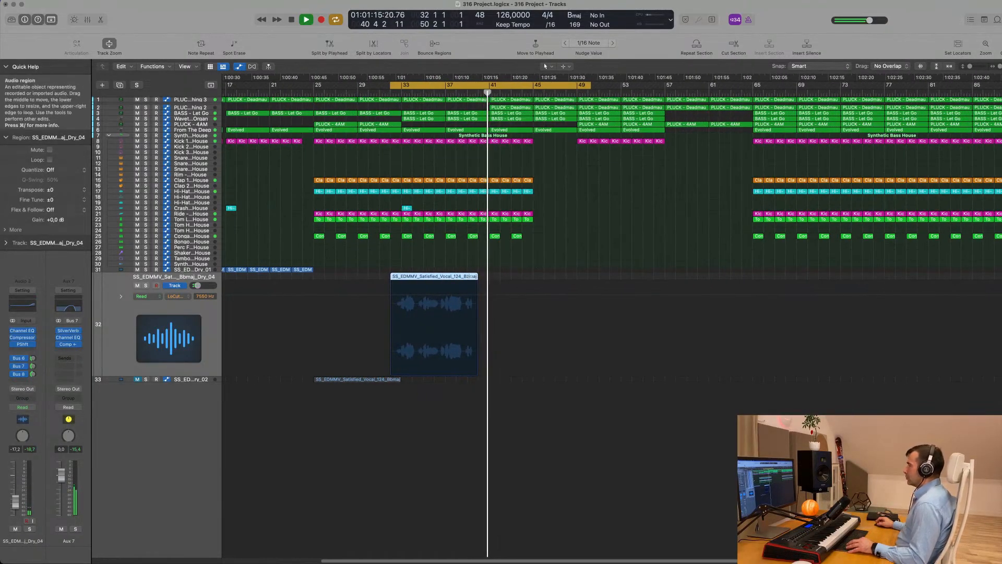
click(468, 277)
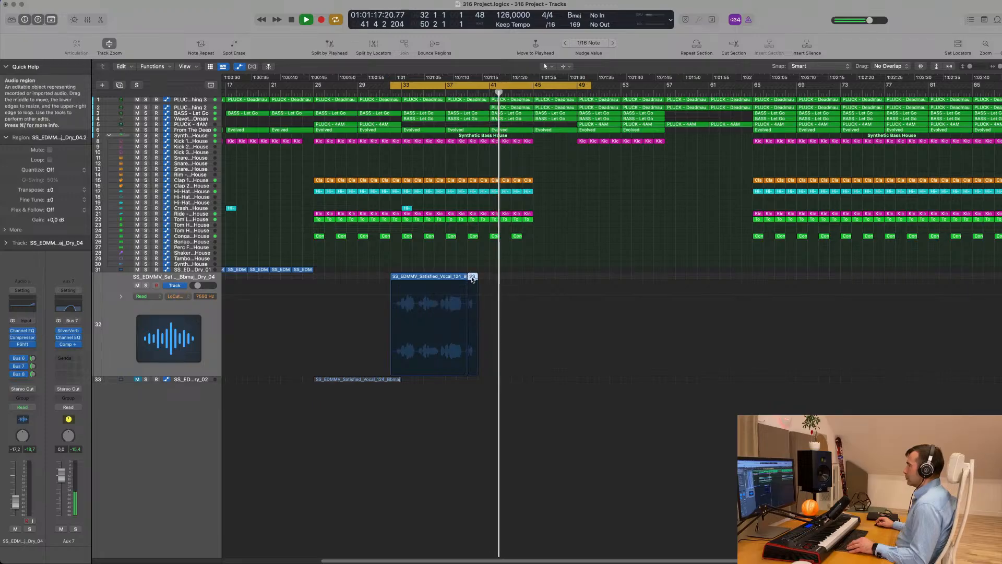
drag(476, 279, 495, 280)
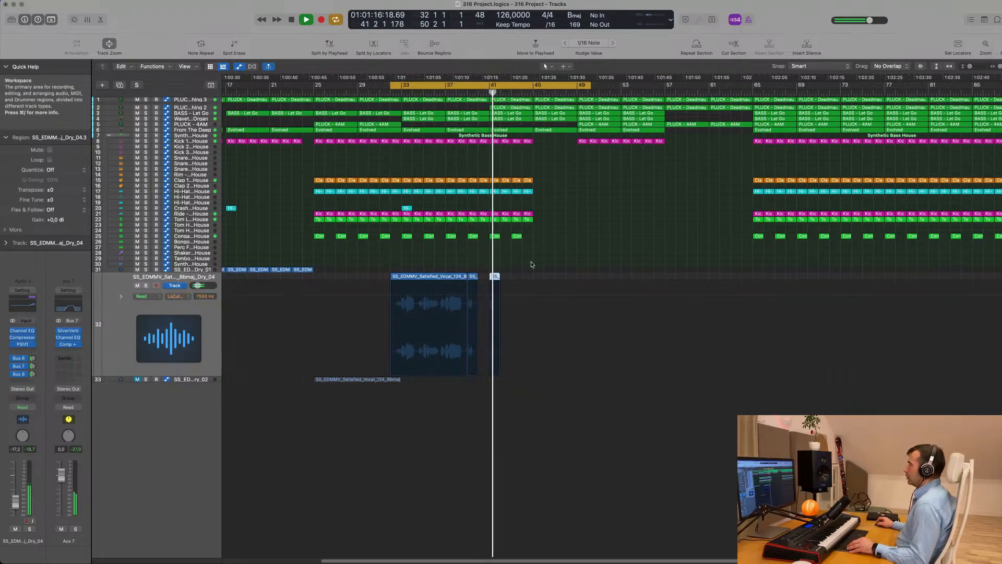
drag(491, 283, 538, 278)
drag(495, 279, 539, 281)
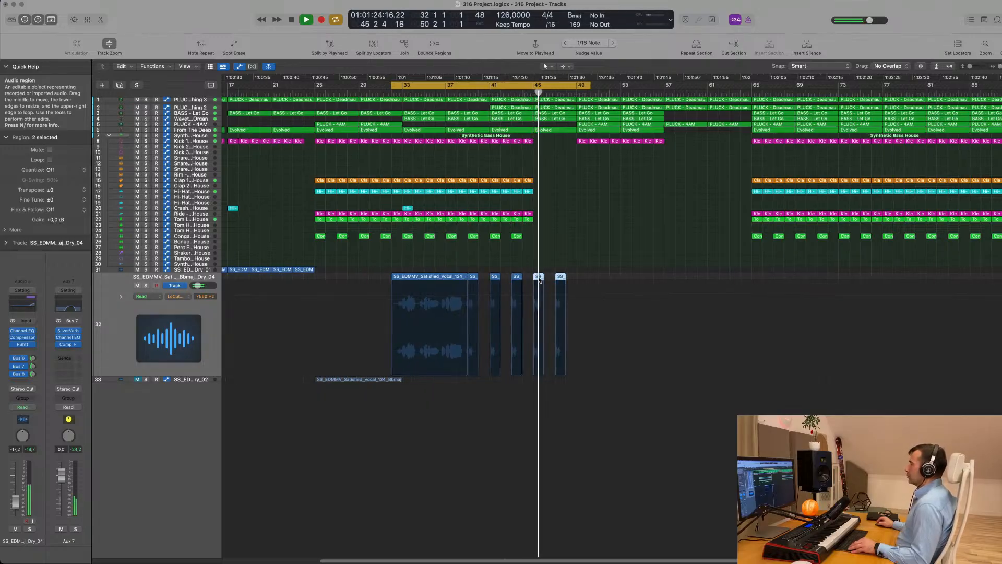
Delete the extra last vocal snippet
key(super+Left)
click(558, 280)
key(Delete)
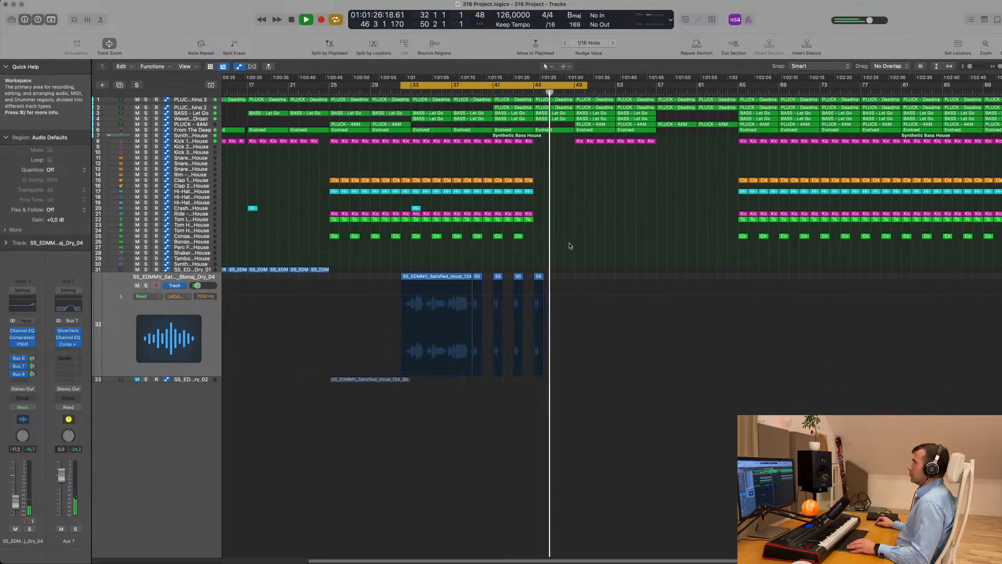
Review the whole arrangement, stop playback and select the PLUCK – Deadmau5 Thing 3 track
key(super+Left)
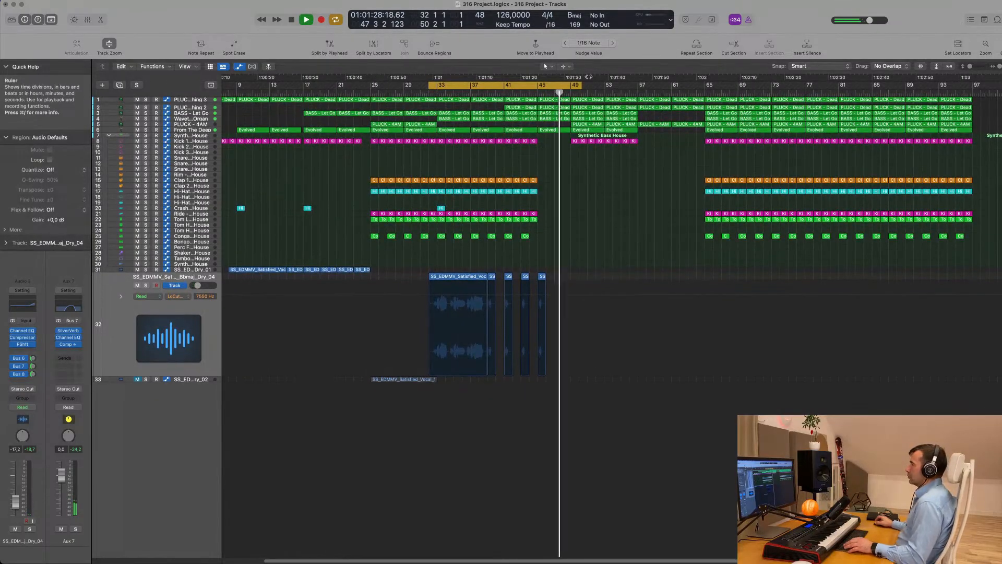
key(super+Right)
key(super+Left)
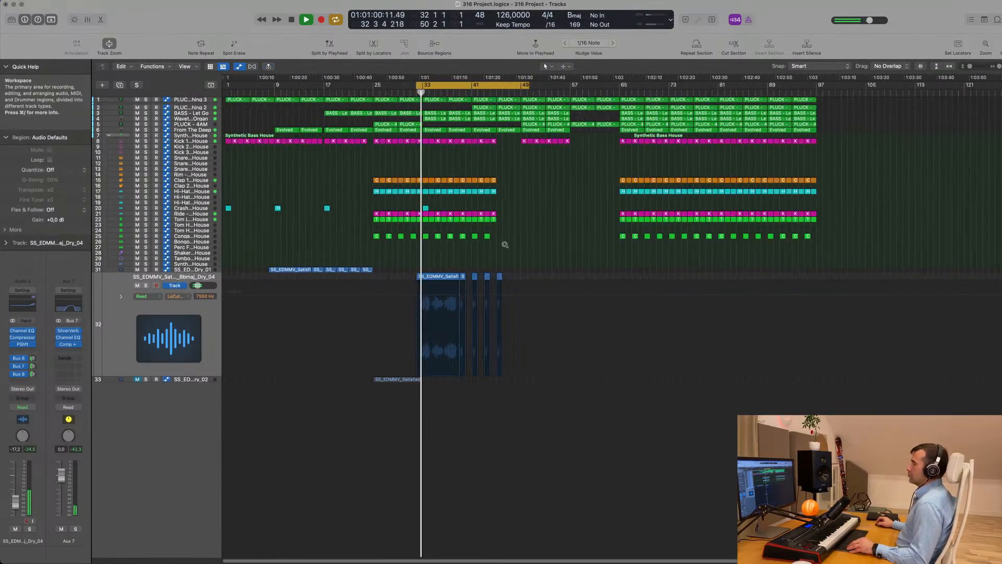
click(212, 338)
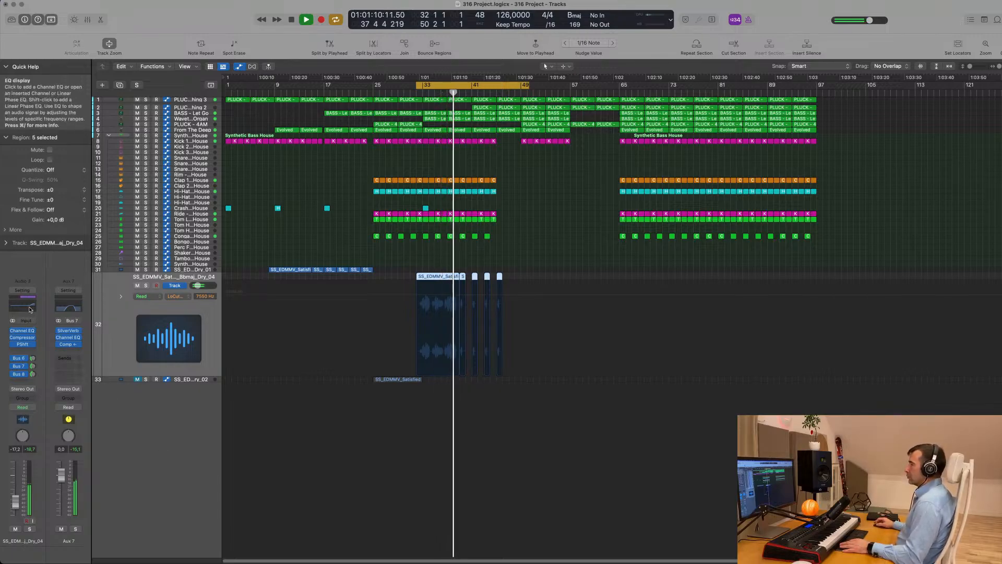
scroll(327, 449, up, 1)
scroll(326, 449, up, 3)
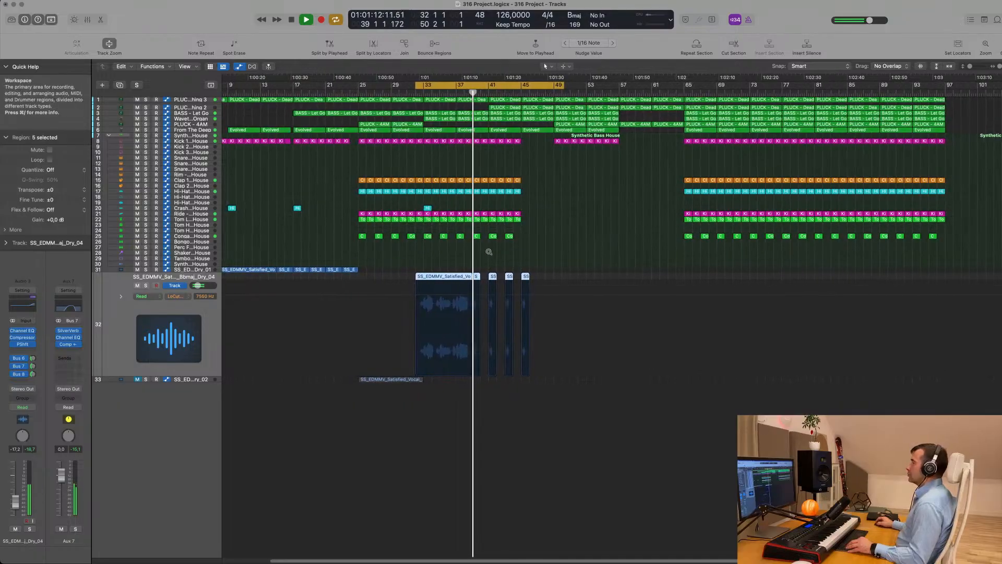
key(space)
key(space)
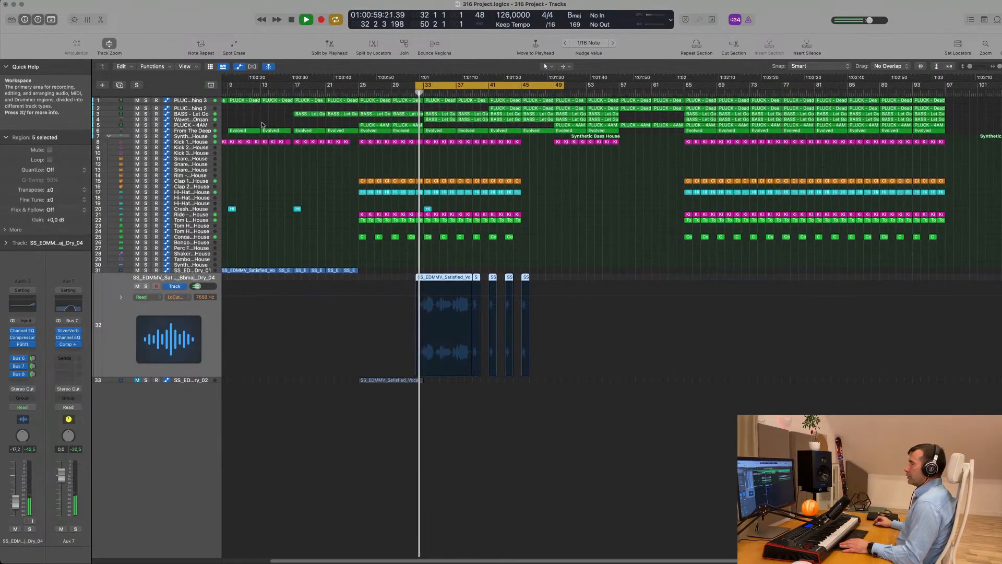
click(195, 100)
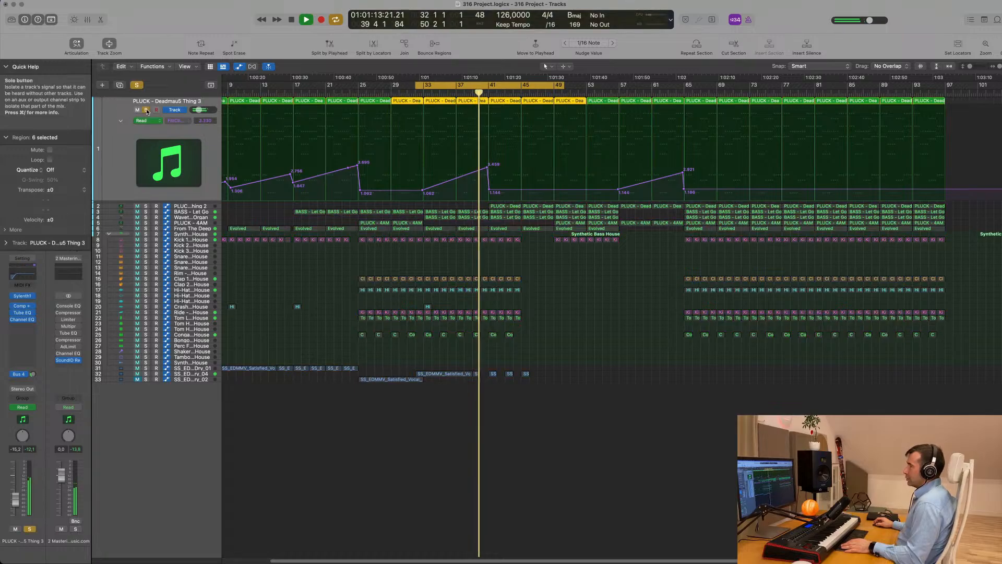
Audition track 2 by toggling its Solo, leaving it unsoloed, then stop playback
click(145, 207)
click(145, 207)
click(145, 208)
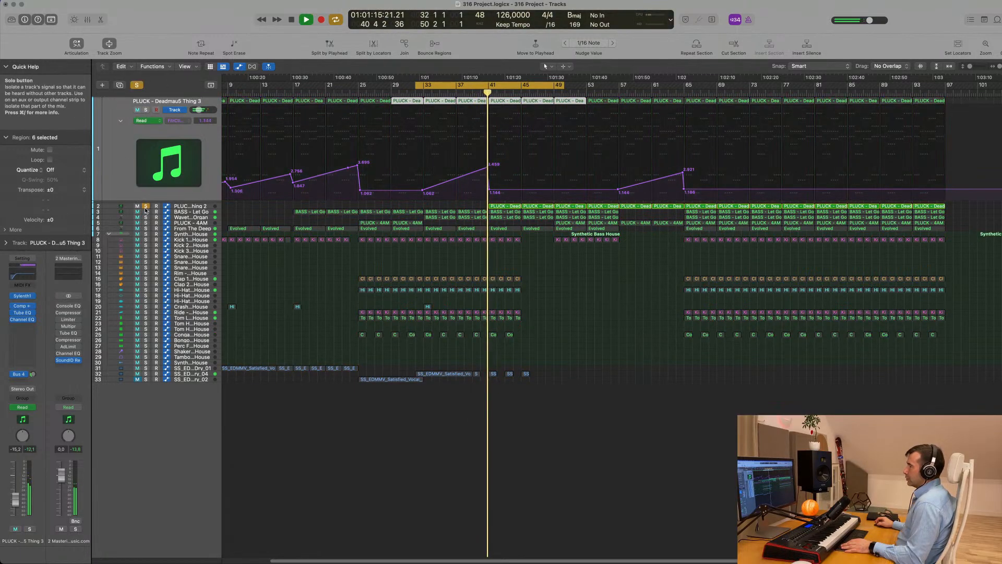
click(145, 208)
click(146, 207)
click(145, 207)
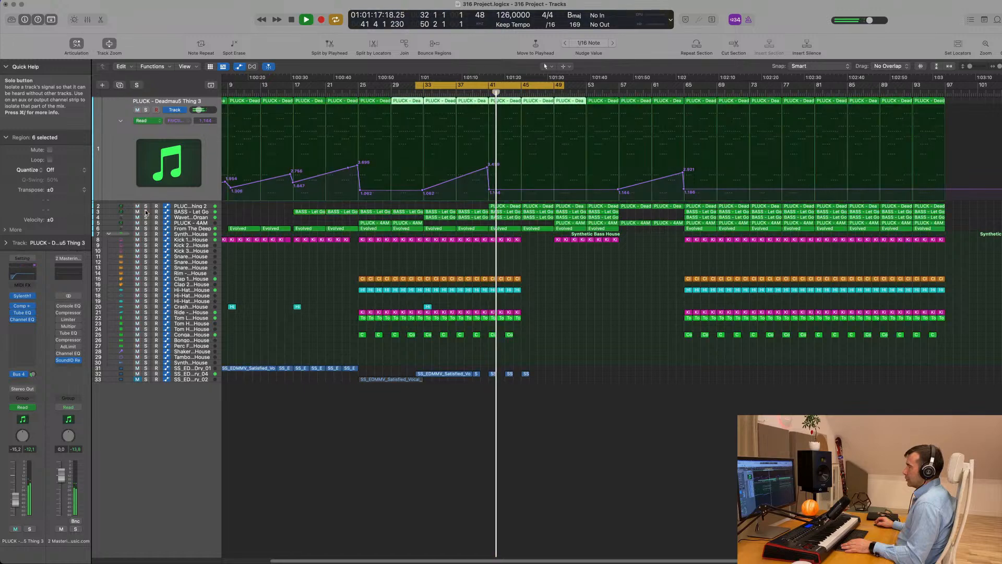
click(146, 207)
click(145, 208)
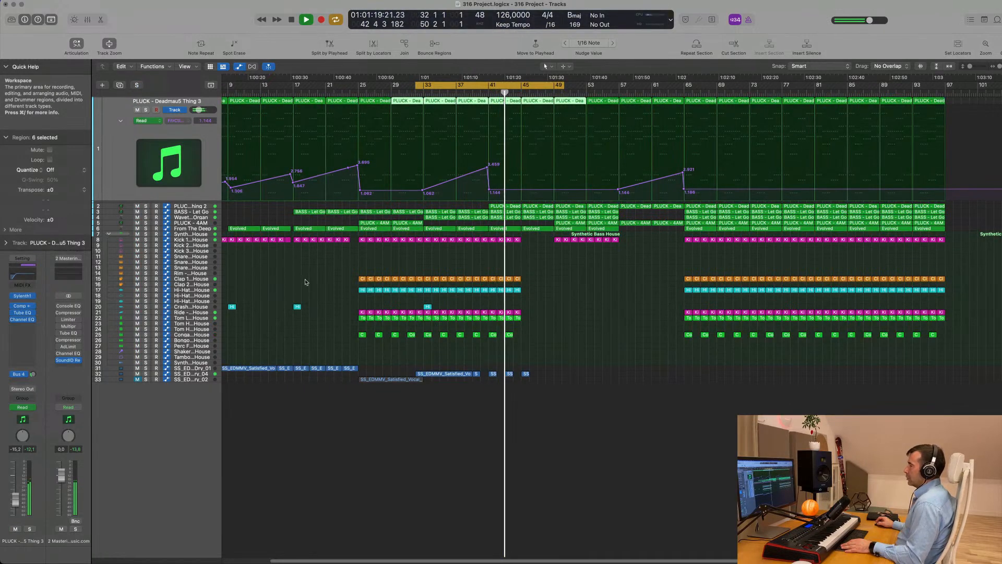
key(space)
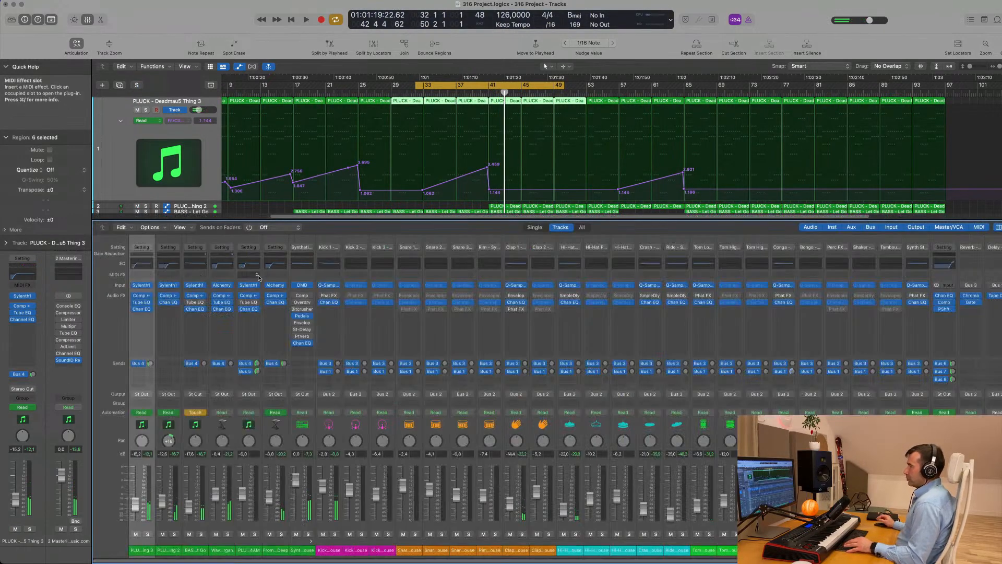
Show the Mixer and briefly solo the From The Deep and synth house channels during playback
key(x)
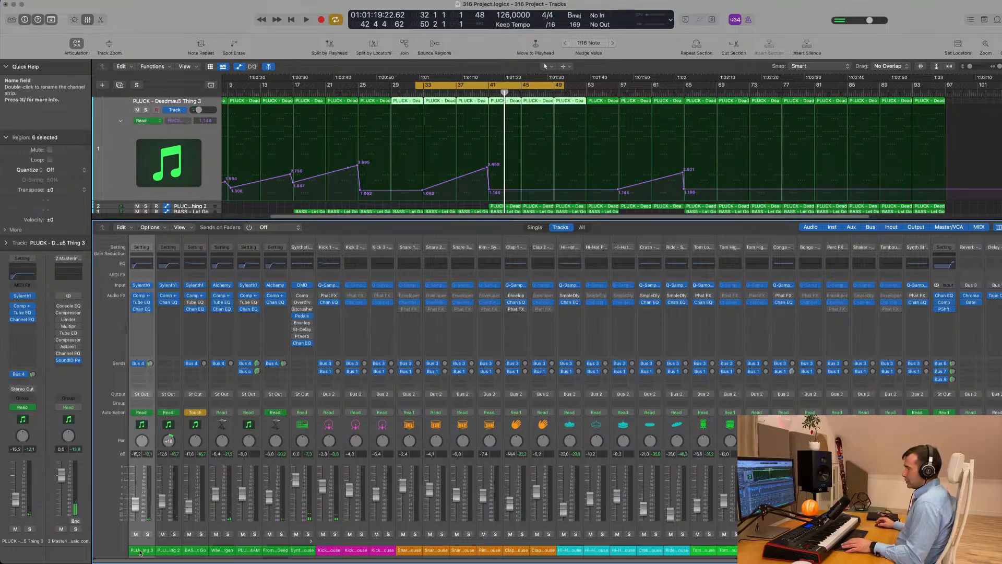
key(space)
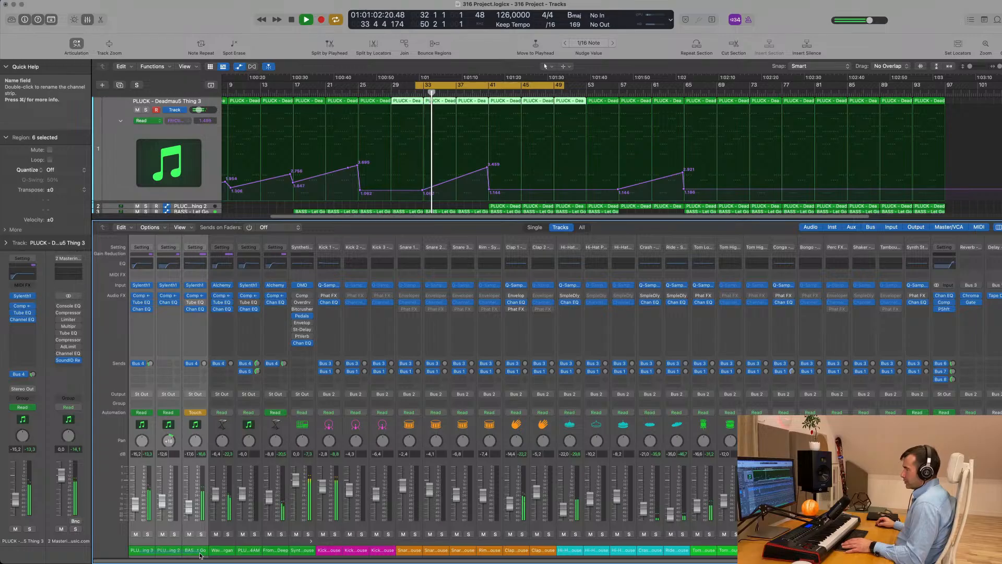
click(281, 535)
click(282, 535)
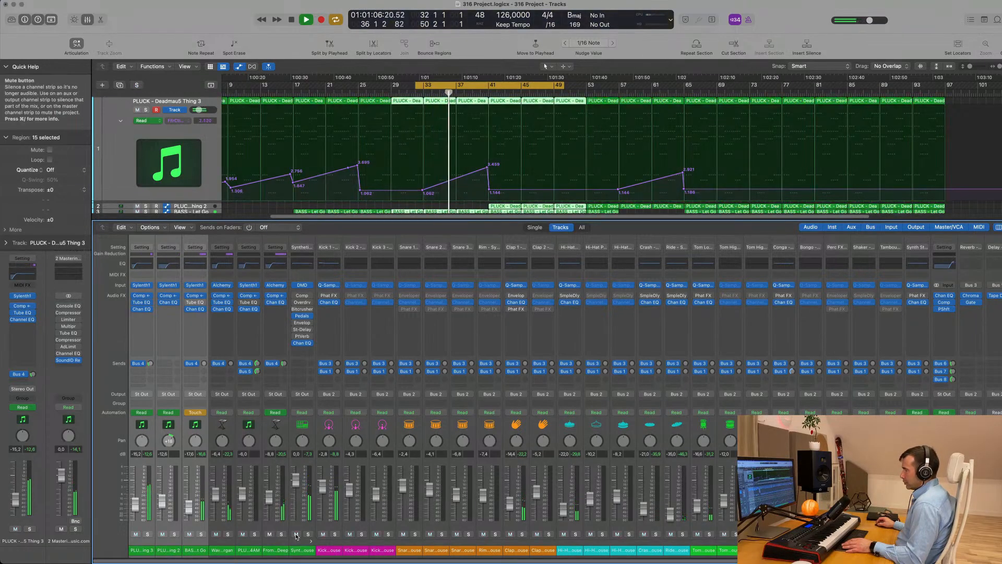
click(308, 534)
click(308, 534)
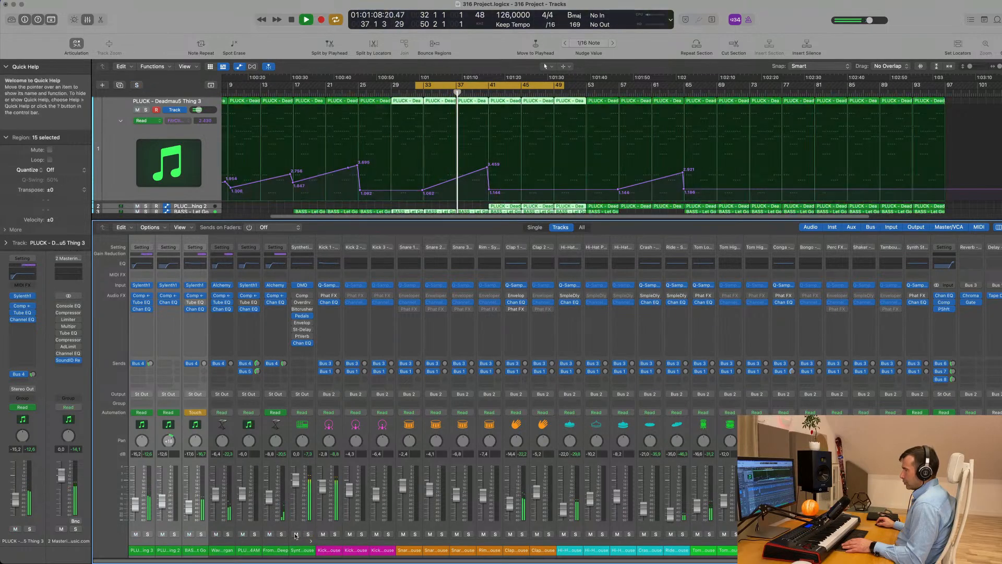
Enlarge the BASS - Let Go track with Track Zoom
scroll(220, 191, down, 5)
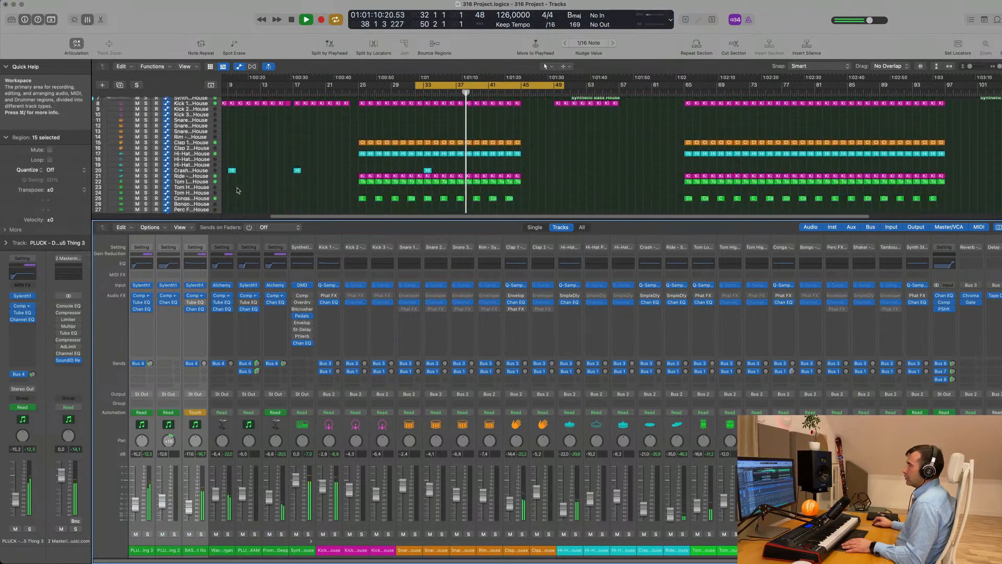
scroll(223, 136, up, 2)
click(206, 128)
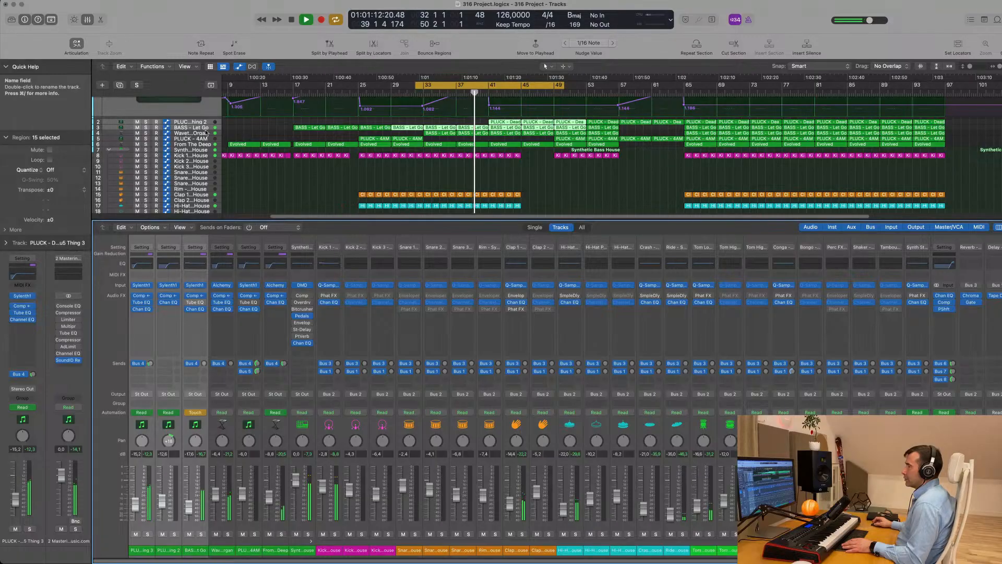
key(ctrl+z)
key(ctrl+z)
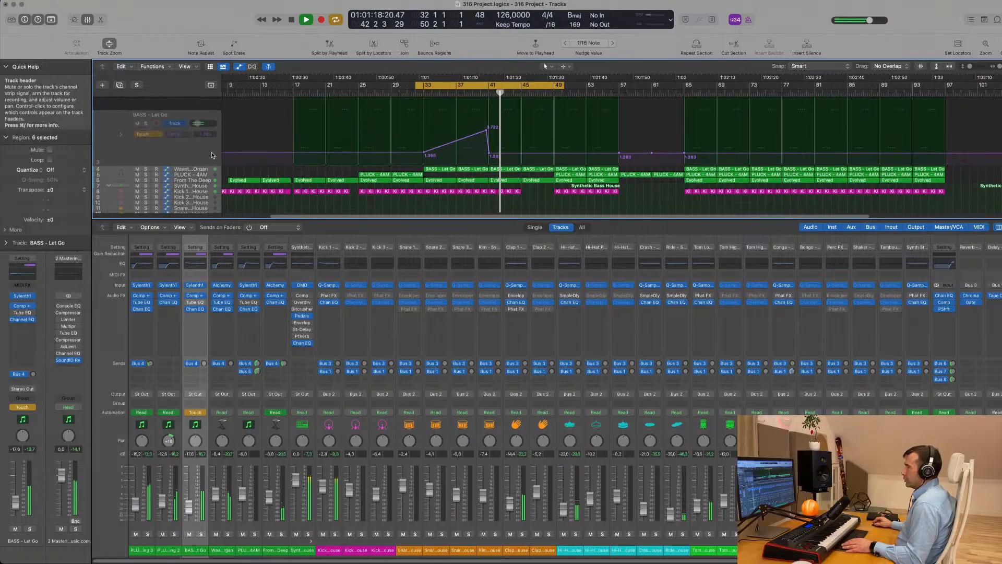
Move the BASS - Let Go track below the organ track and restart playback
scroll(298, 175, up, 3)
drag(298, 175, 300, 178)
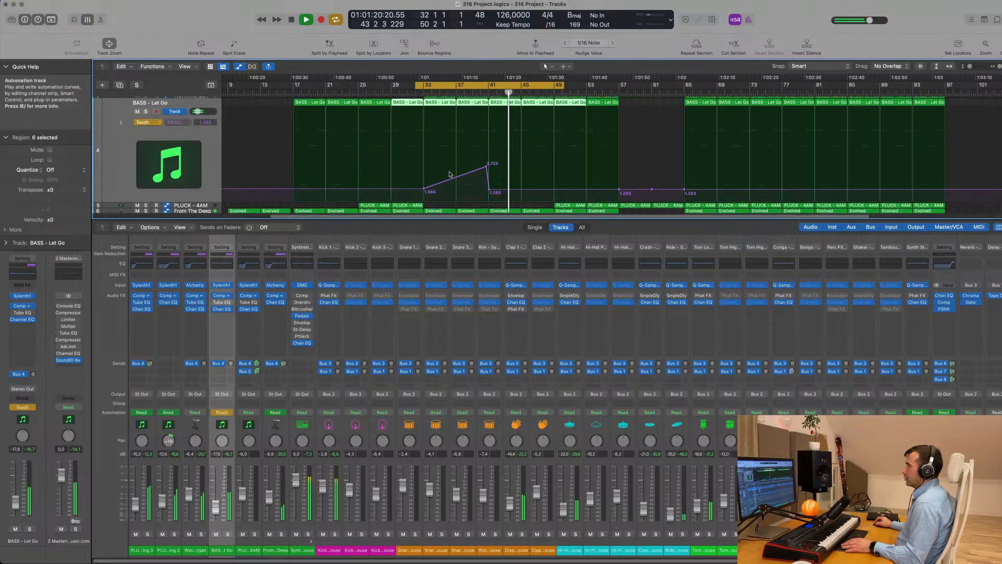
scroll(375, 178, down, 4)
scroll(438, 178, up, 5)
key(space)
key(space)
scroll(438, 178, down, 8)
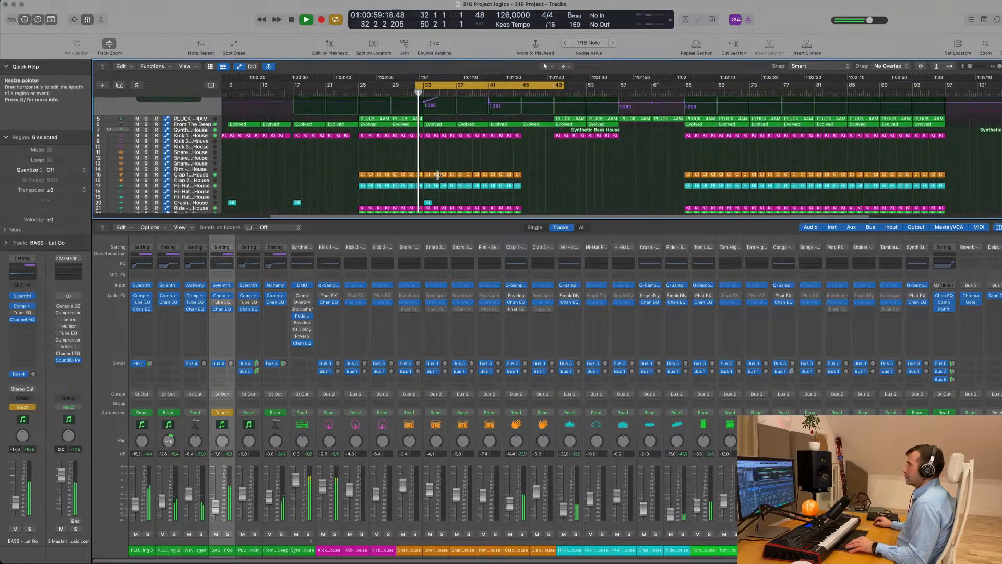
scroll(438, 178, up, 6)
scroll(439, 178, down, 1)
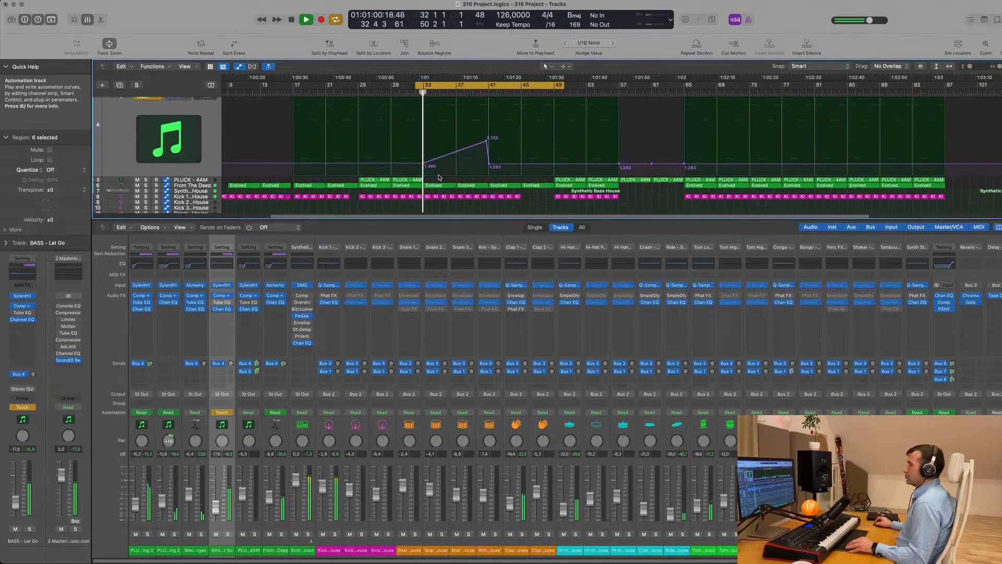
Reselect BASS - Let Go and hide the Mixer to view all 33 tracks
click(204, 186)
scroll(214, 167, up, 3)
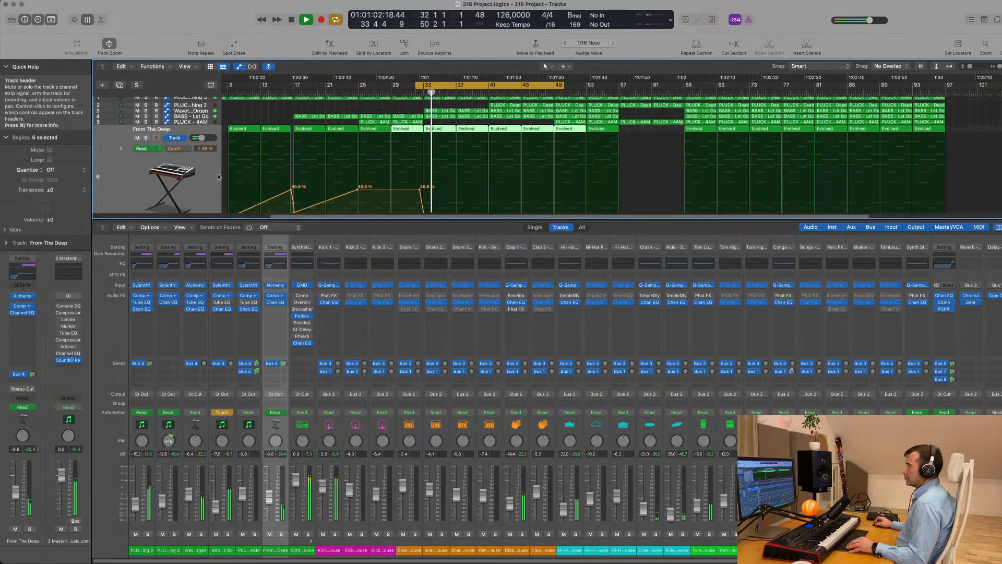
click(204, 119)
scroll(206, 156, down, 2)
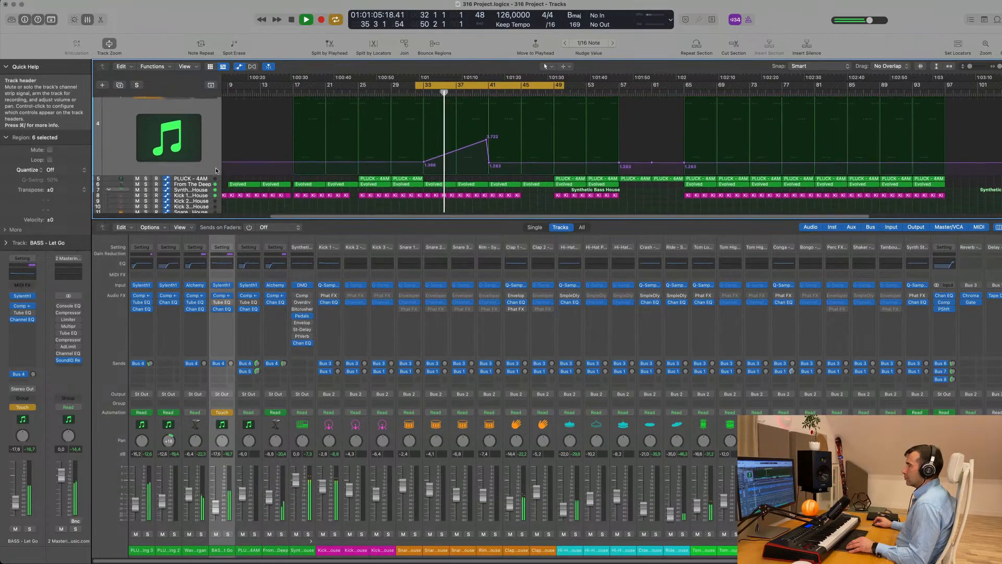
scroll(205, 161, down, 2)
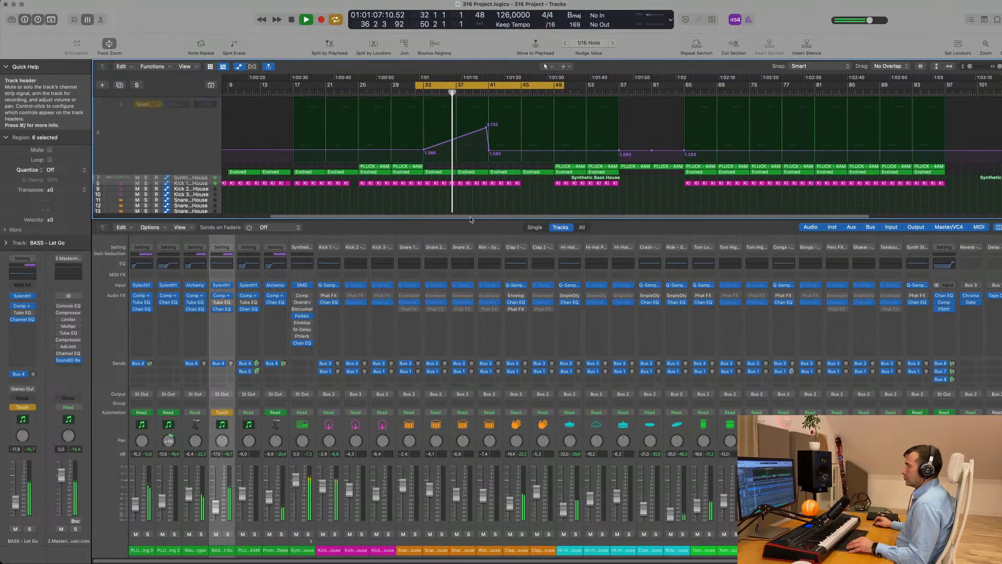
key(super+Left)
scroll(476, 200, up, 2)
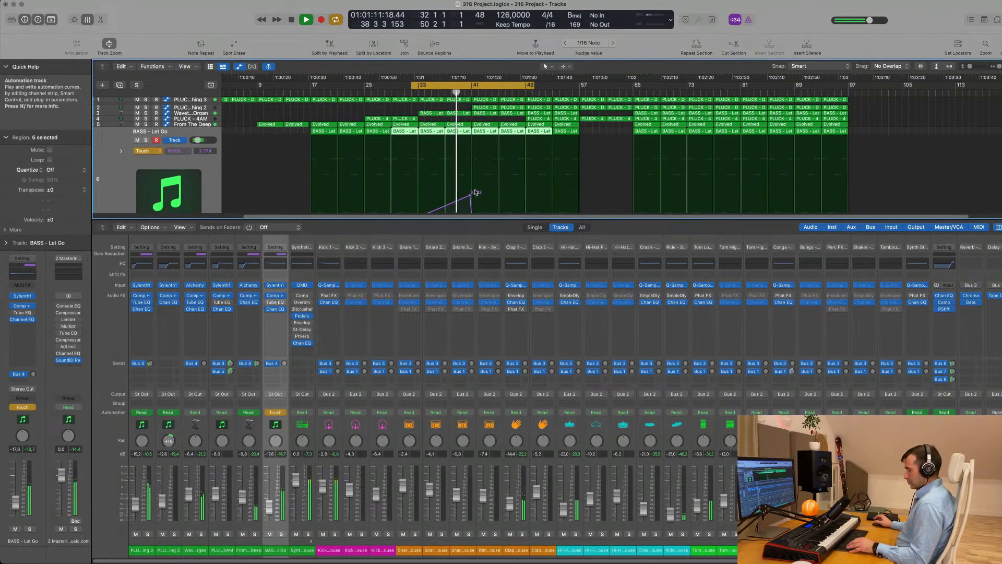
key(x)
key(super+Right)
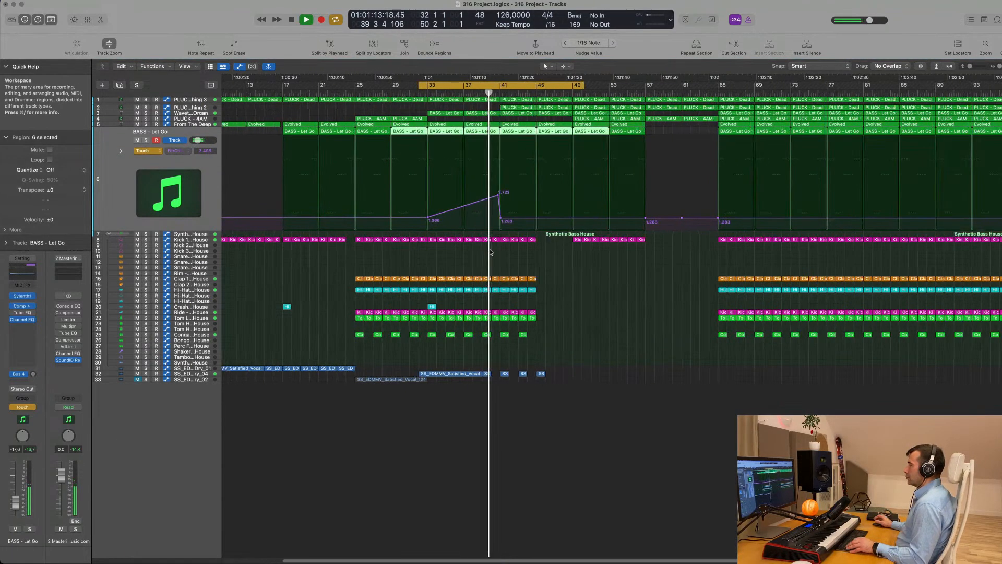
key(space)
key(space)
key(super+Left)
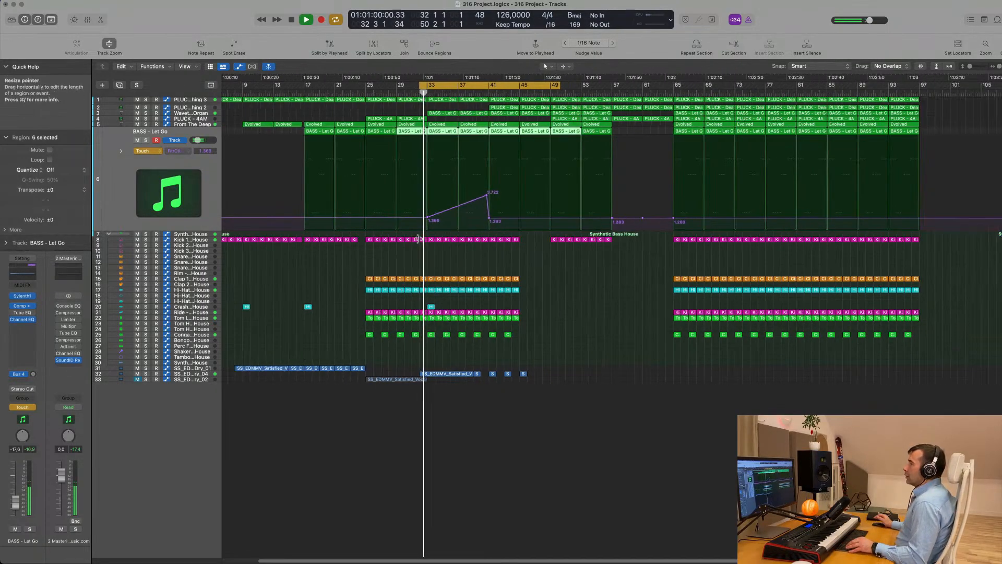
Switch BASS - Let Go's automation from Touch to Read, stop playback and reopen the Mixer
click(148, 150)
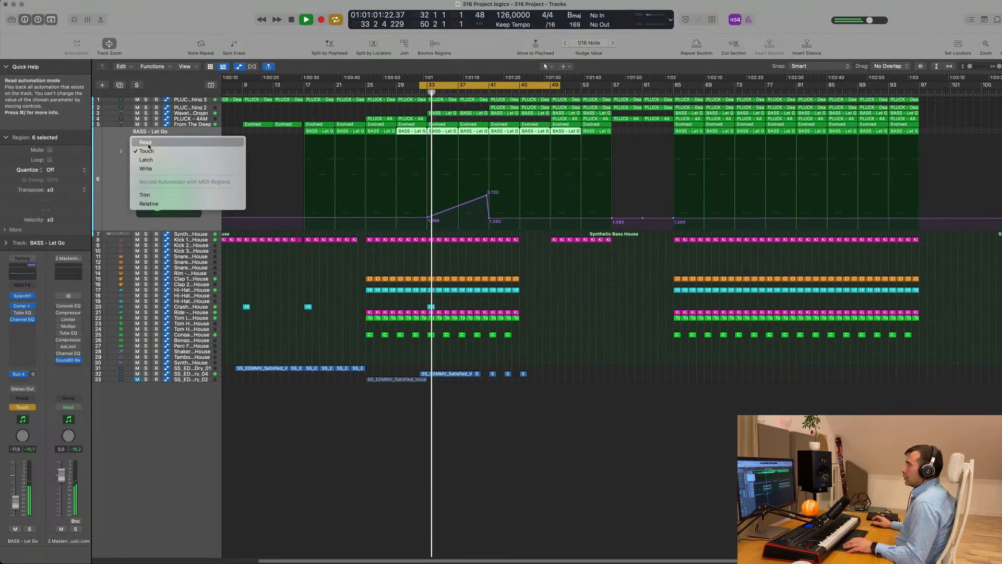
click(145, 143)
key(space)
key(x)
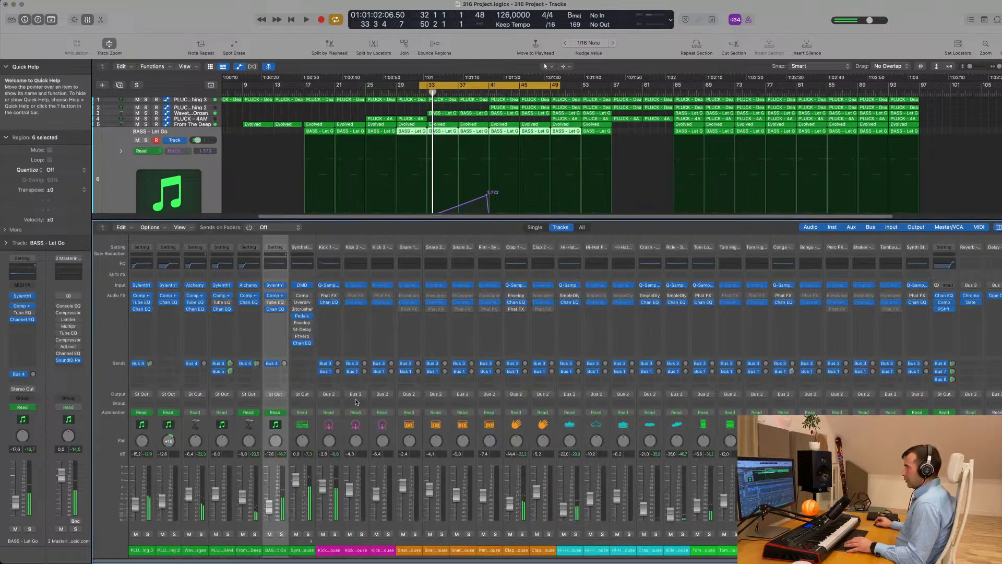
Route the five selected synth channels, including From The Deep, to Bus 10
click(245, 551)
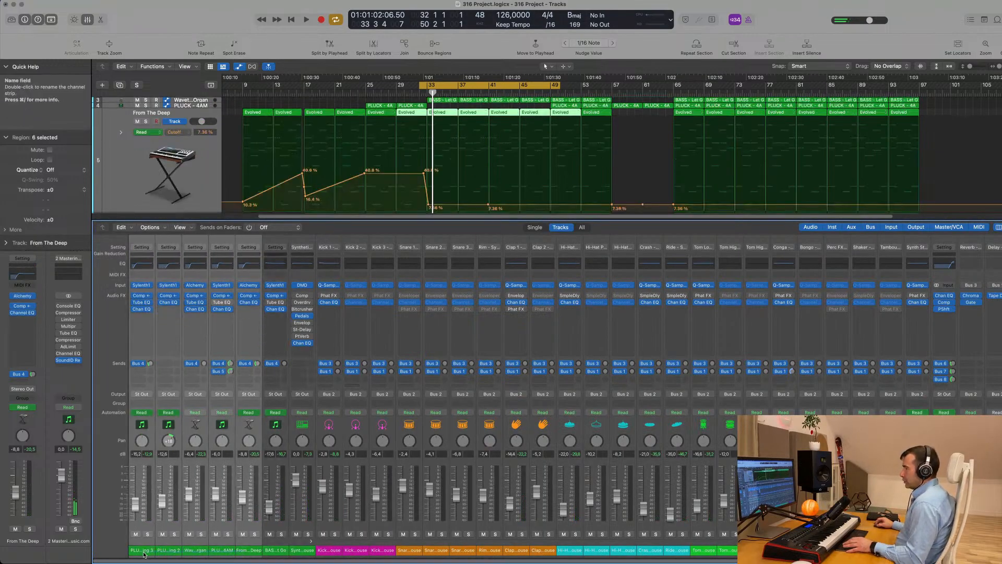
click(250, 395)
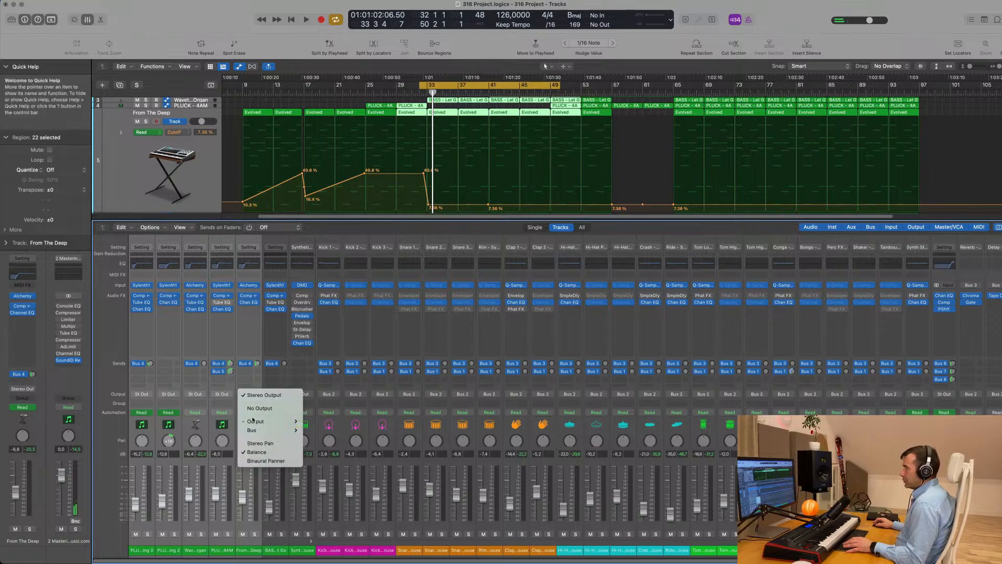
mouse_move(261, 430)
click(334, 296)
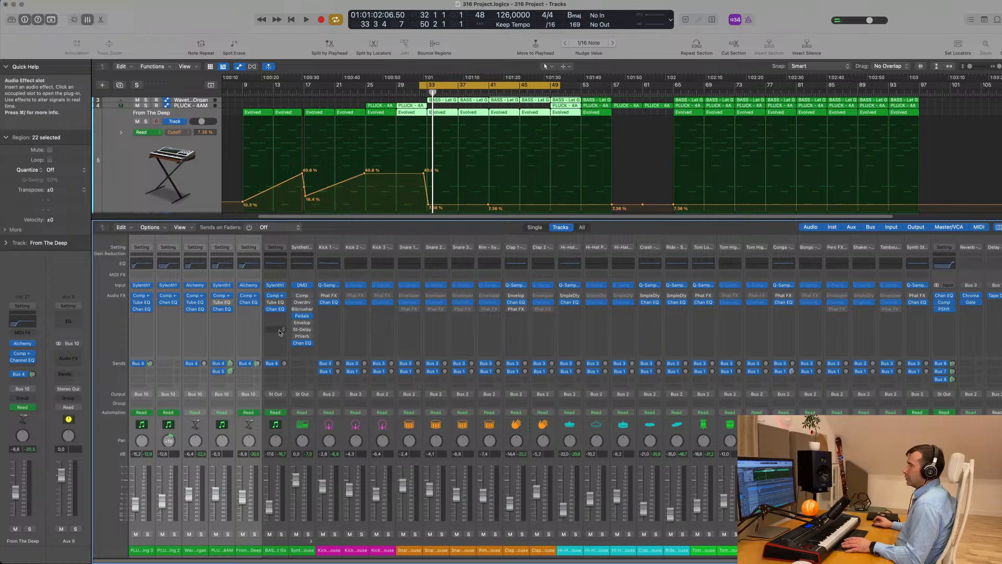
Play back the cycle to hear the new Bus 10 routing
key(space)
scroll(457, 190, down, 10)
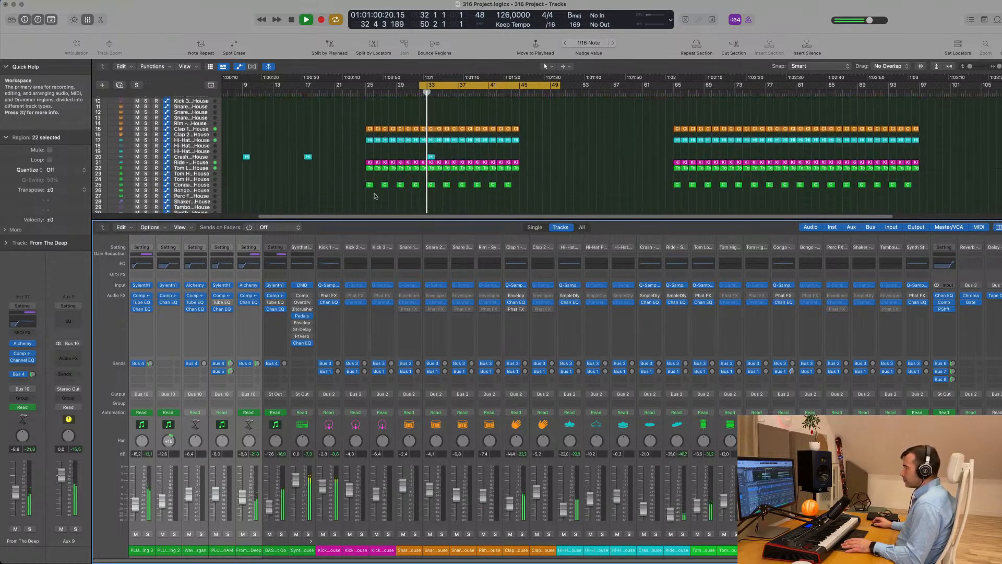
key(space)
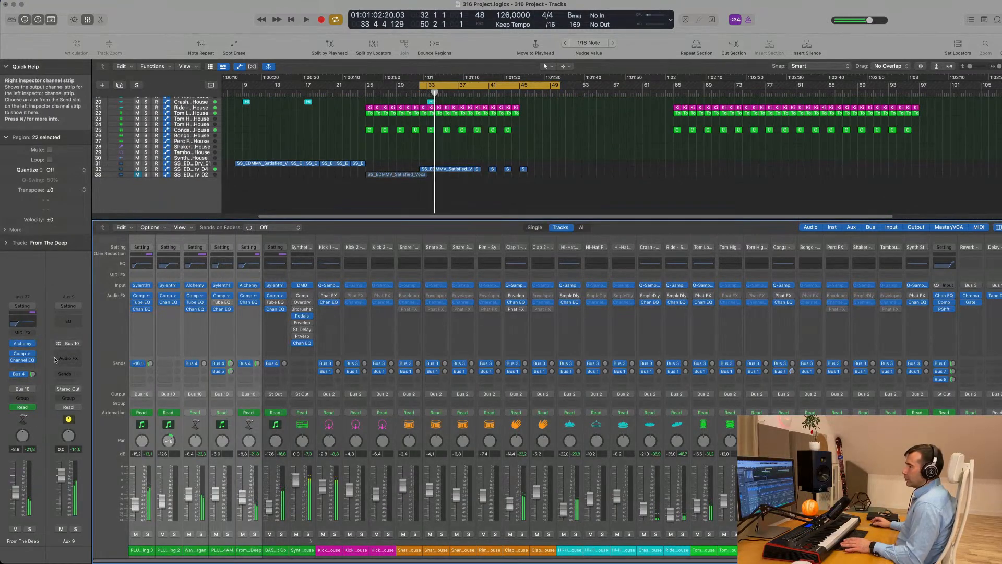
key(space)
click(68, 357)
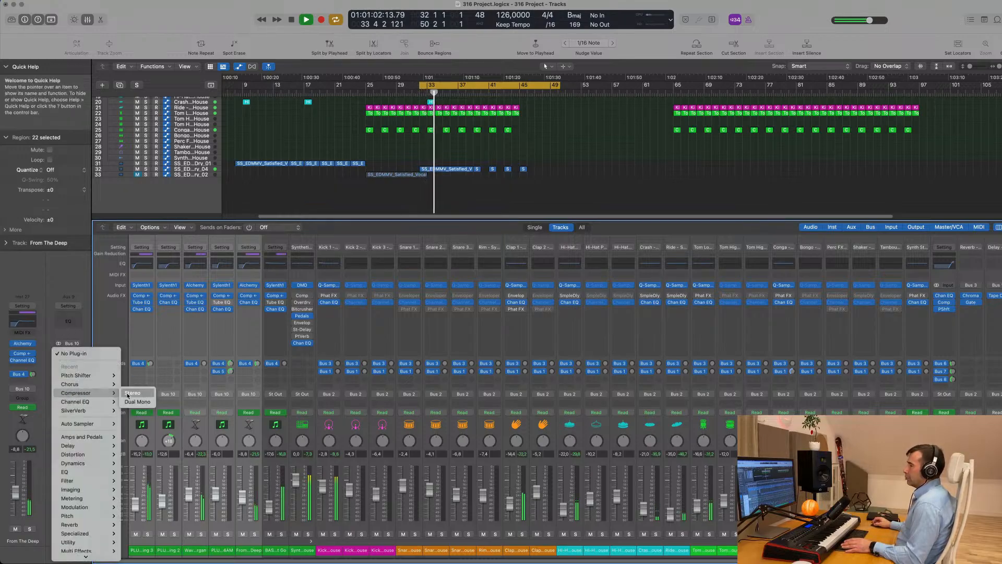
Insert a stereo Compressor on Aux 9 and enlarge its window
click(132, 393)
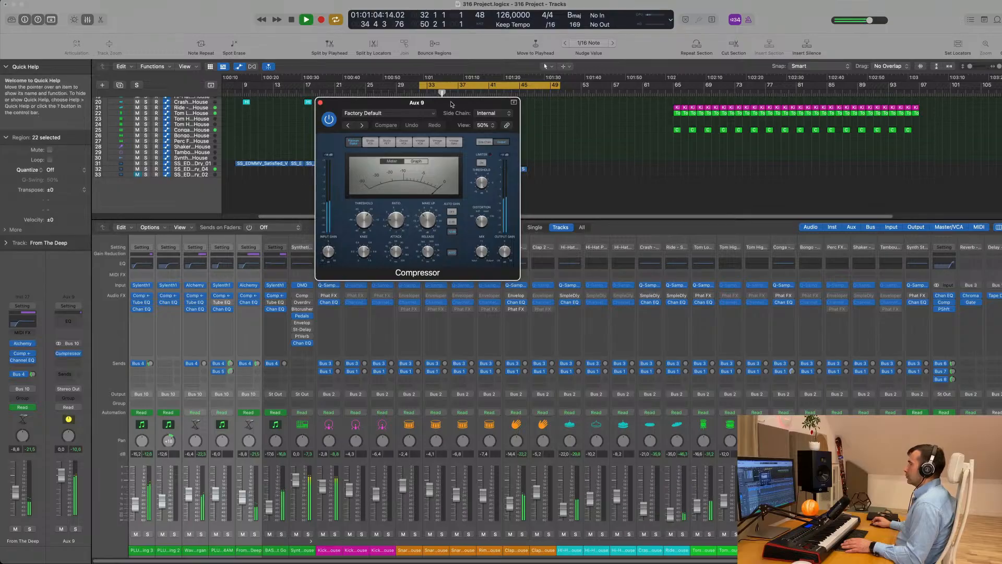
drag(510, 268, 704, 400)
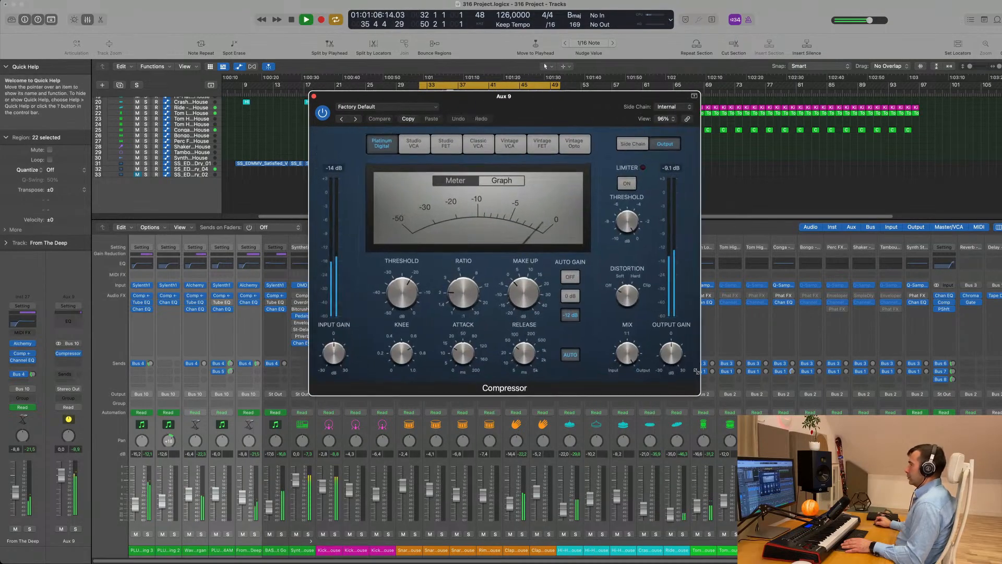
key(space)
drag(593, 97, 513, 95)
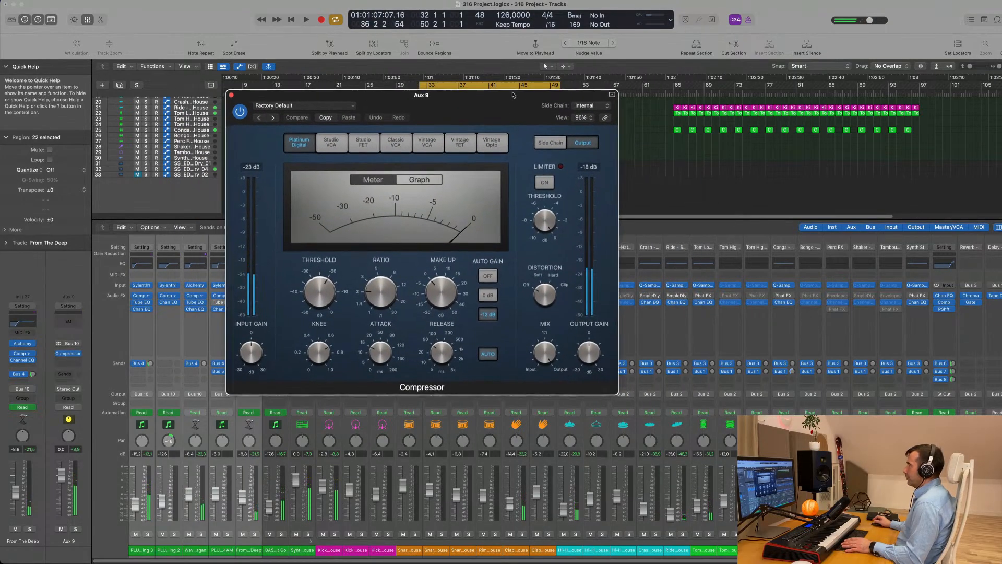
Set the Compressor's side-chain detection to Peak and view the side-chain source choices
click(549, 143)
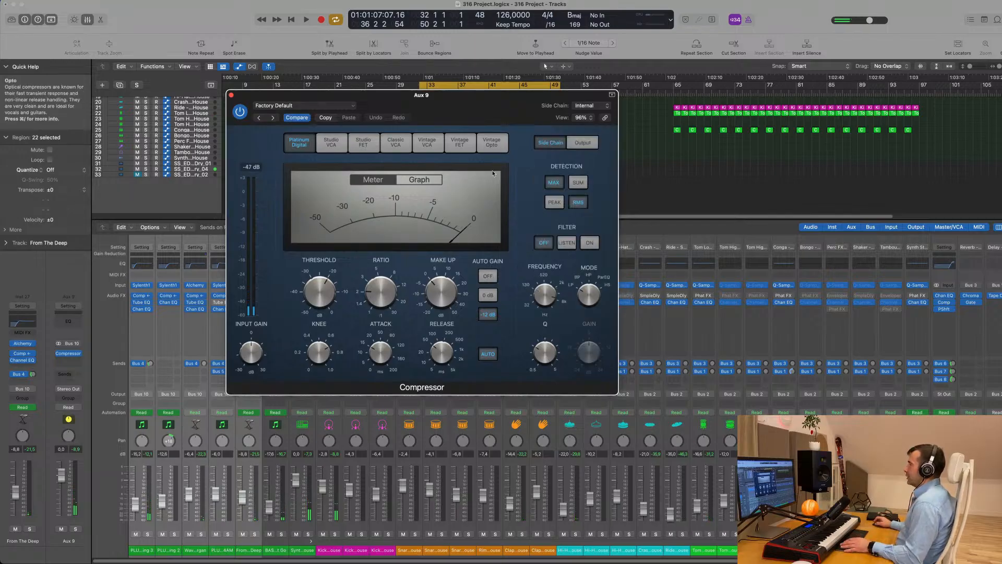
click(554, 202)
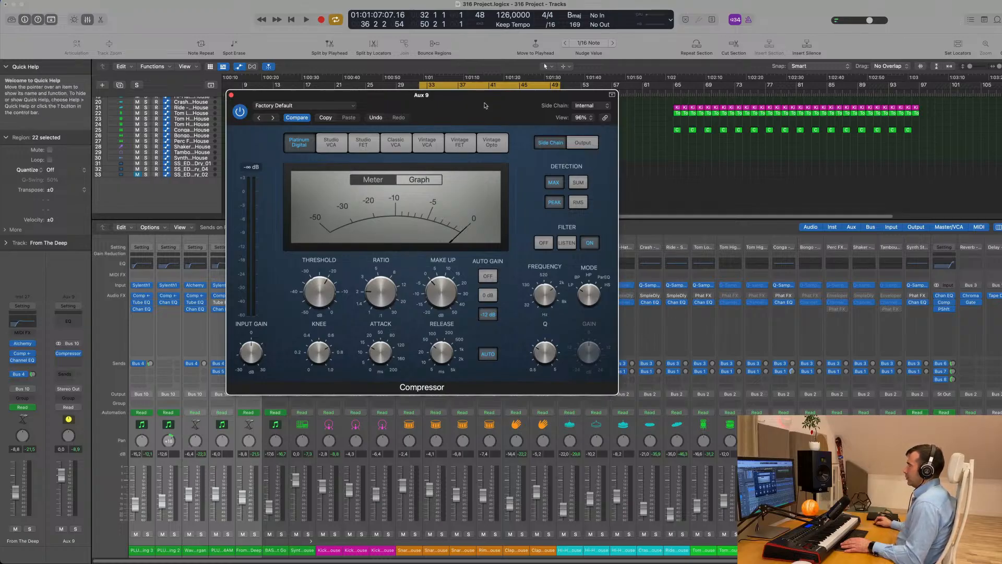
drag(485, 106, 713, 128)
key(space)
key(space)
click(819, 128)
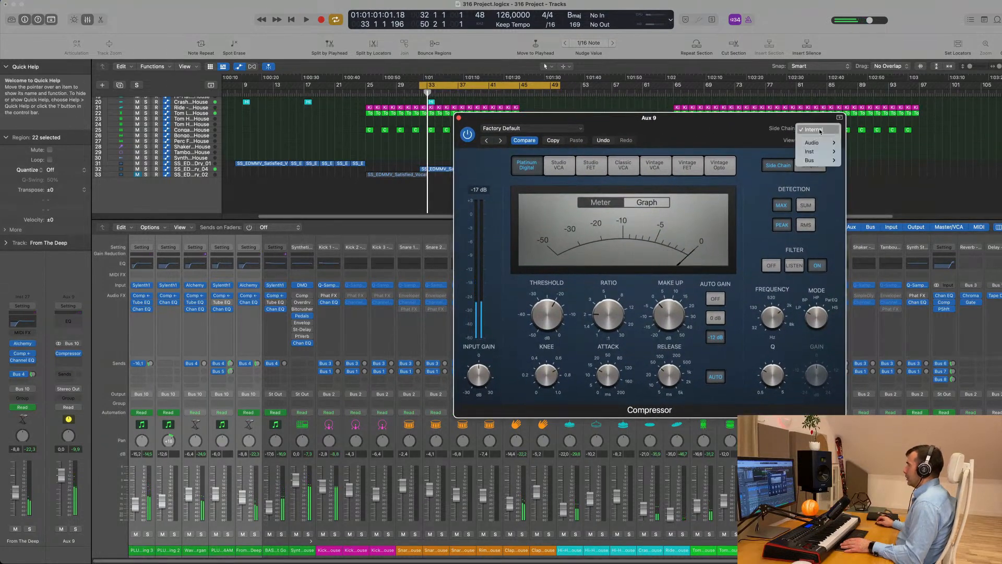
mouse_move(823, 146)
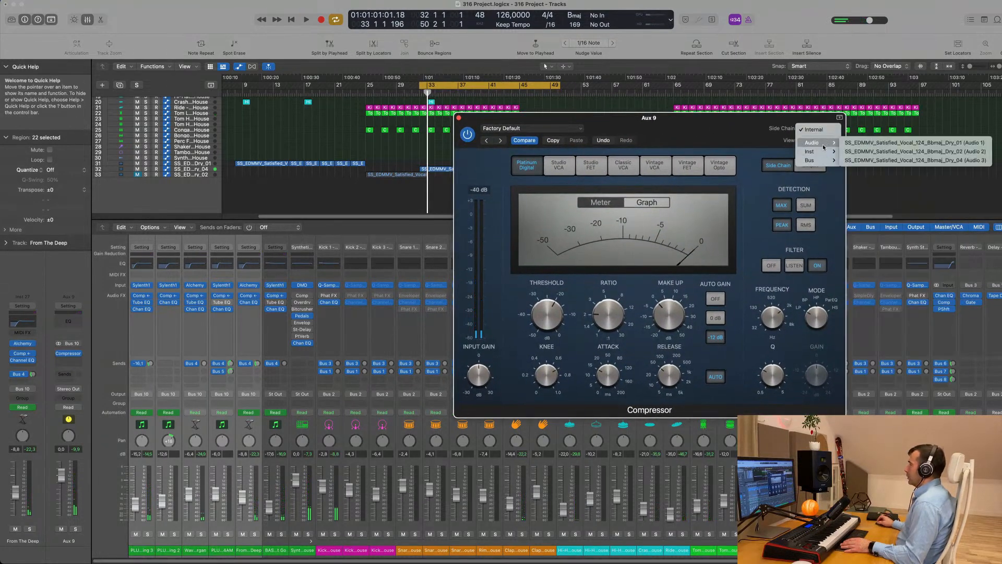
drag(717, 119, 756, 99)
click(390, 208)
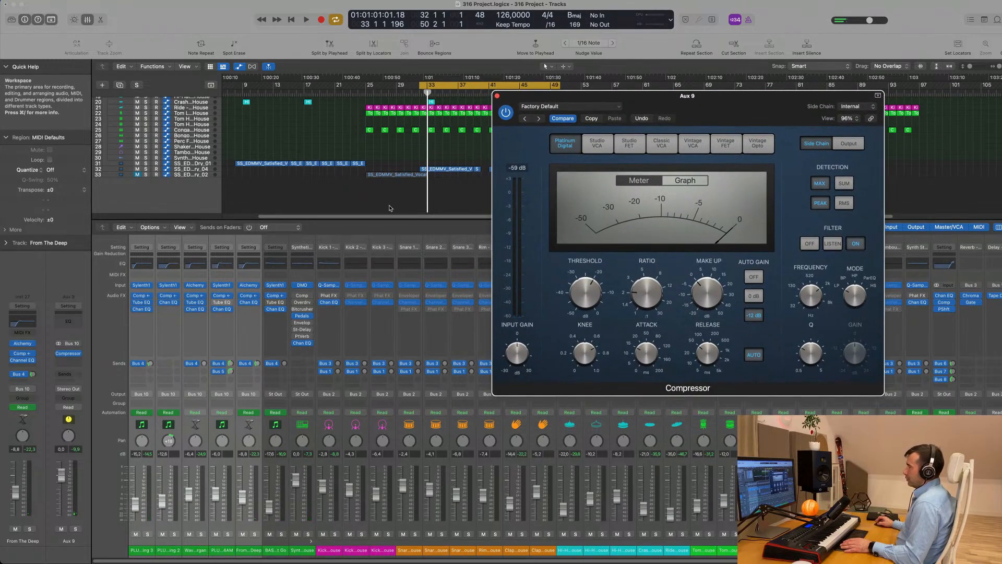
click(179, 164)
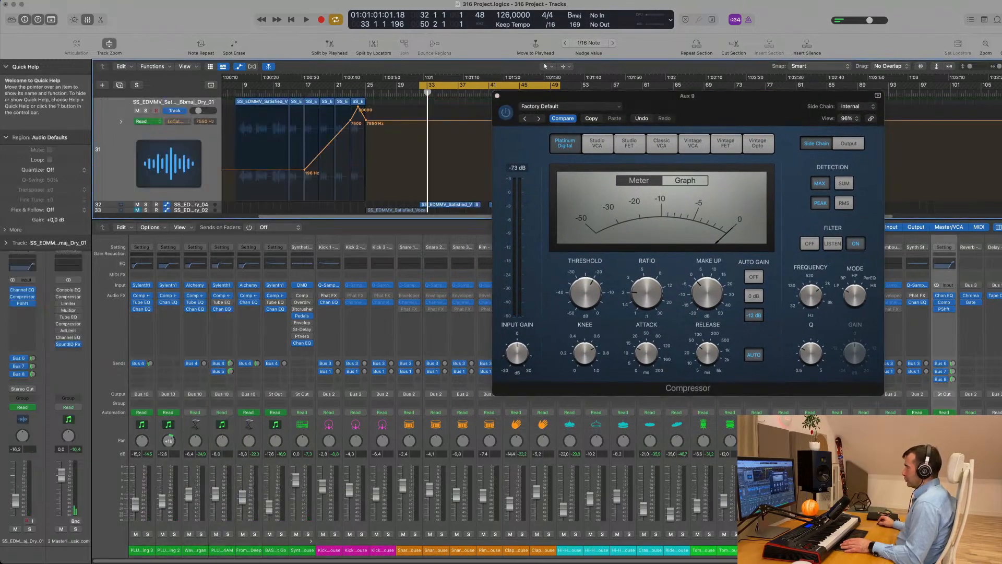
scroll(365, 397, right, 5)
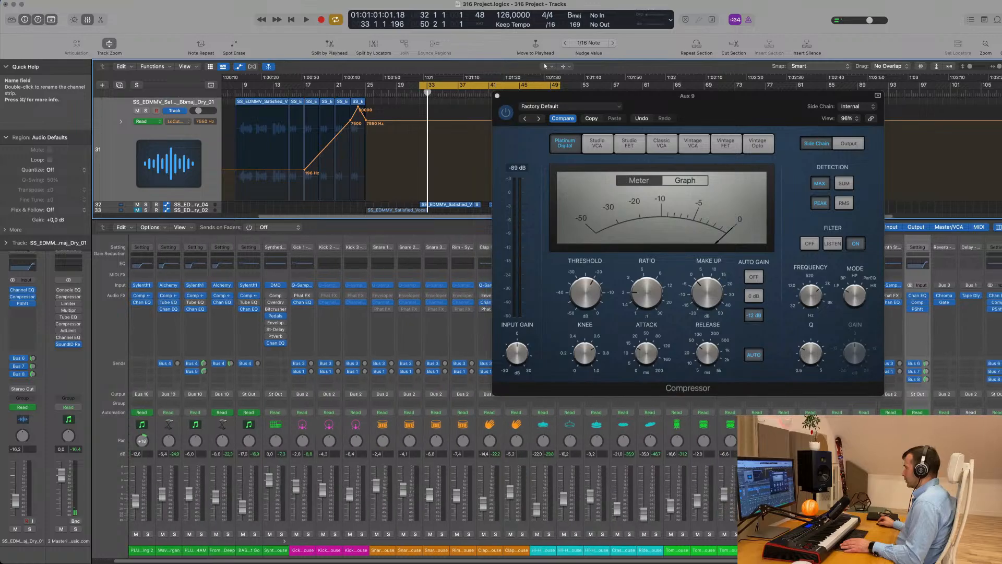
scroll(340, 161, down, 2)
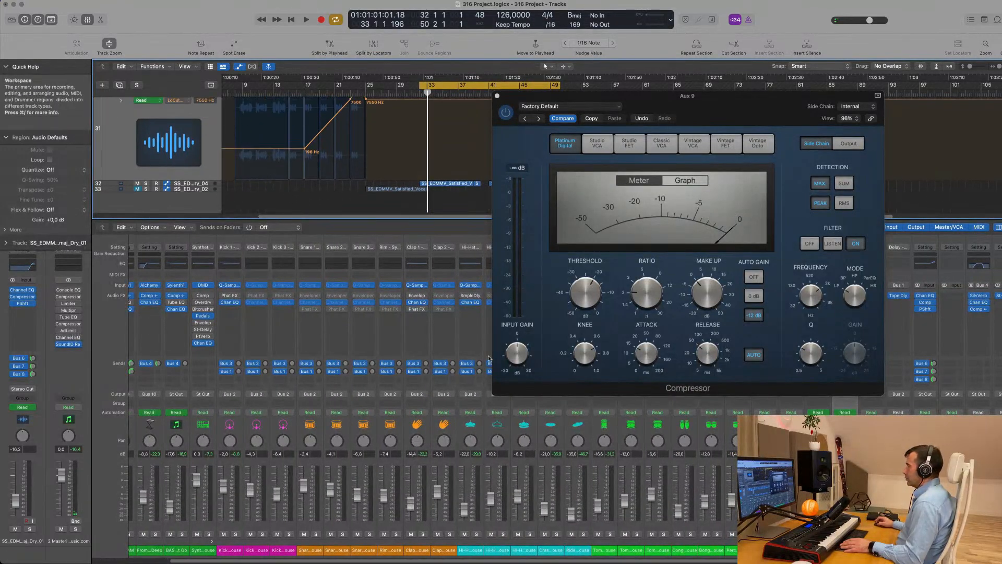
drag(818, 551, 845, 550)
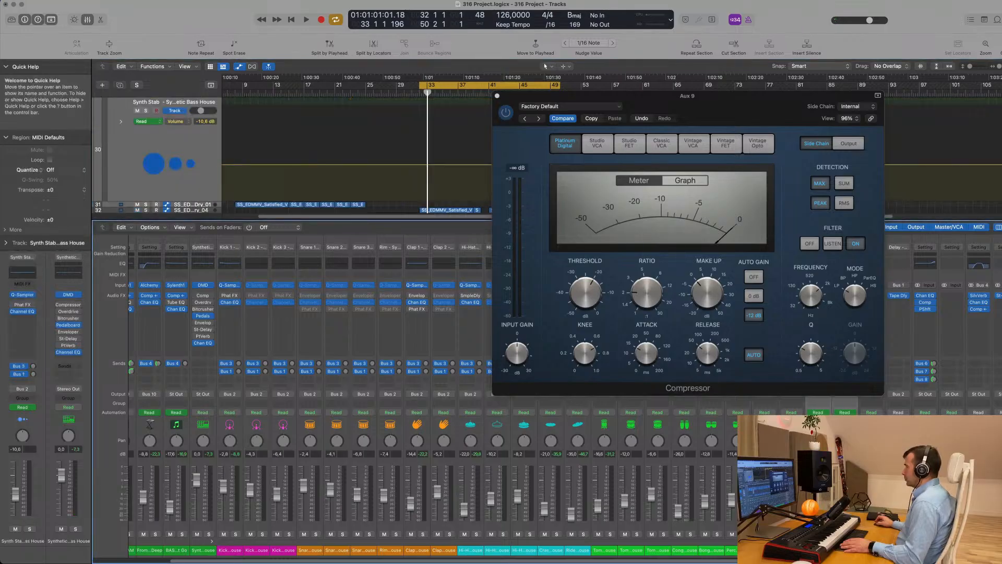
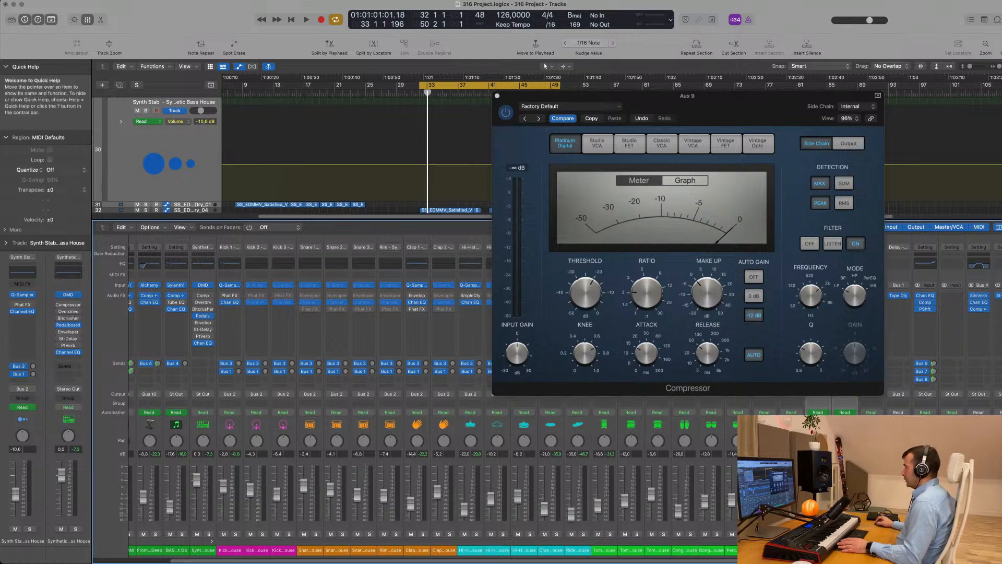
Route the Synth Stab channel's output to Bus 11
drag(727, 97, 421, 85)
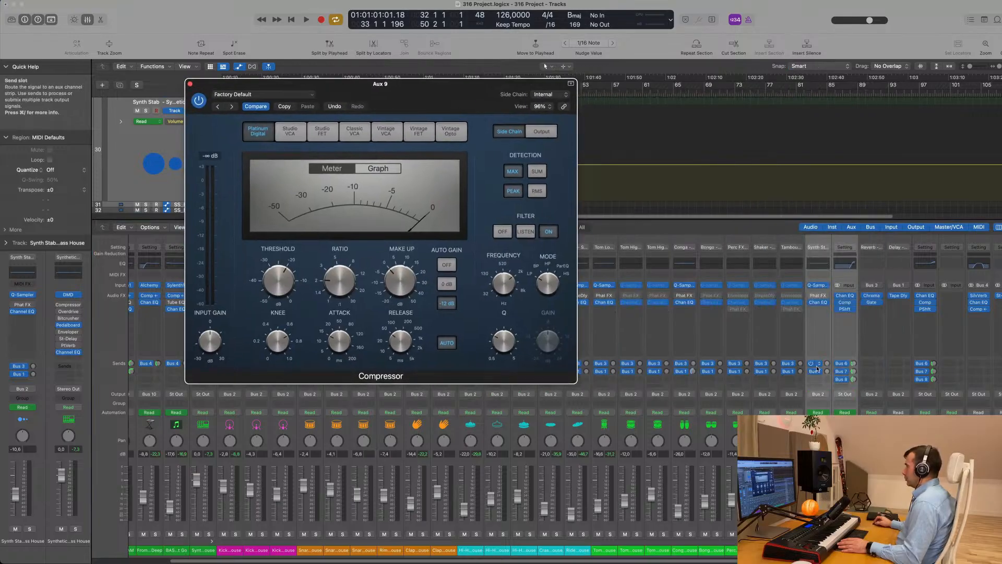
click(845, 395)
mouse_move(862, 431)
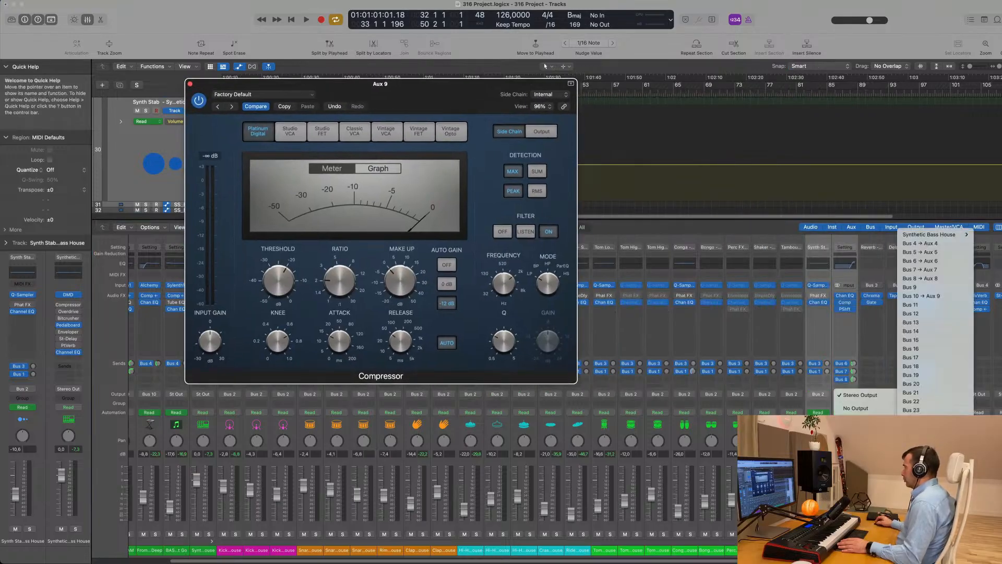
click(913, 306)
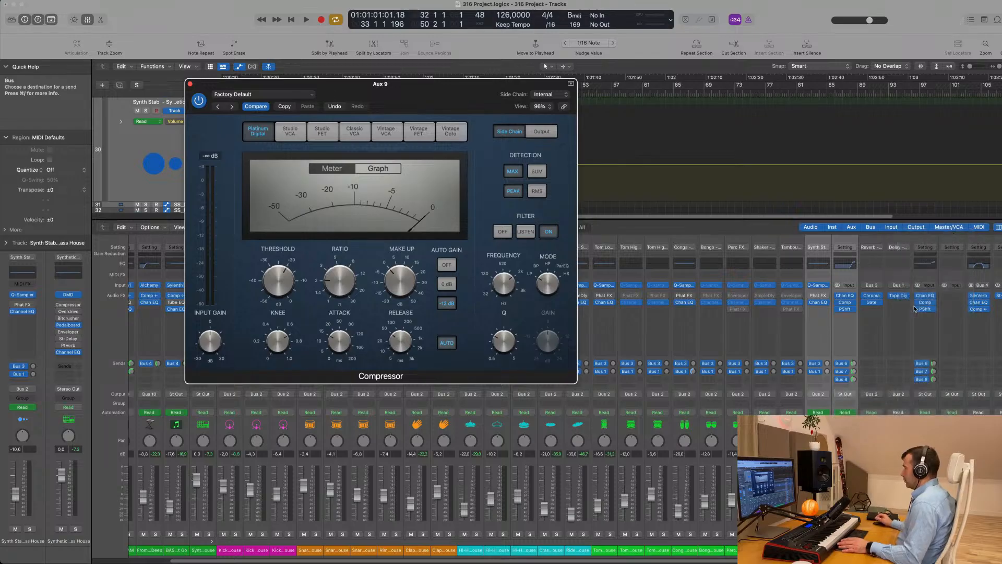
Side-chain the Aux 9 Compressor from Bus 11 and start playback
drag(416, 85, 504, 106)
click(649, 116)
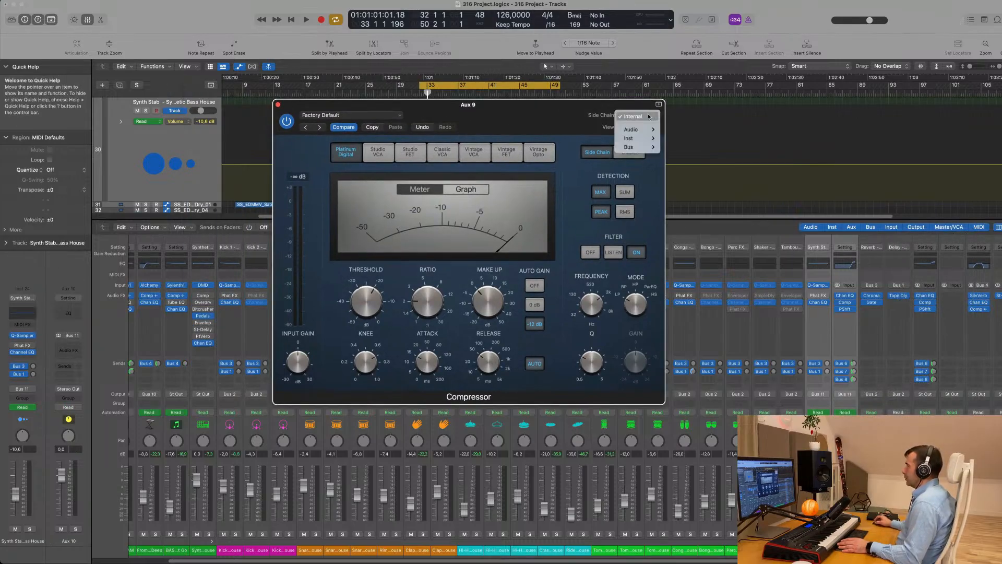
mouse_move(647, 148)
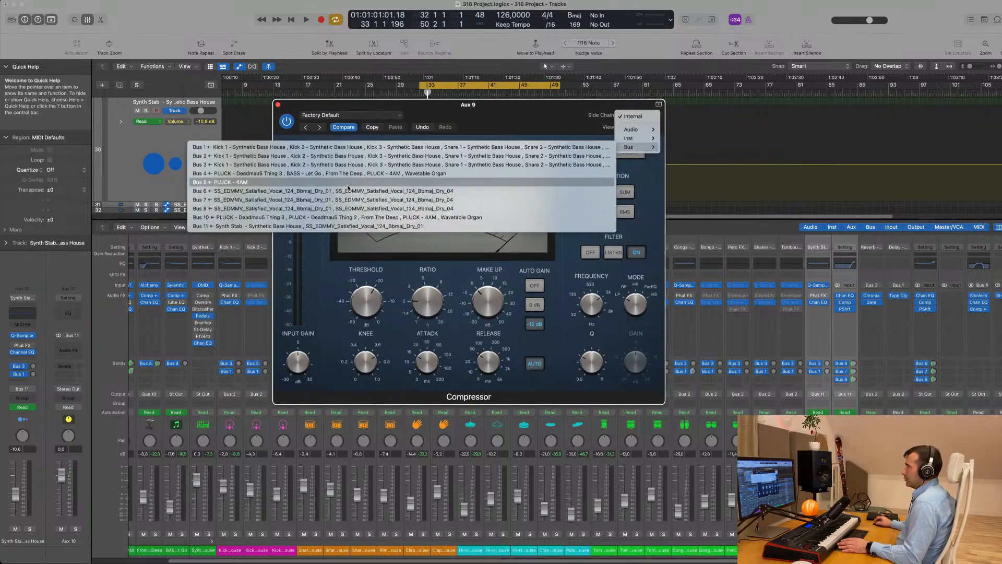
click(348, 225)
drag(491, 108, 689, 149)
key(space)
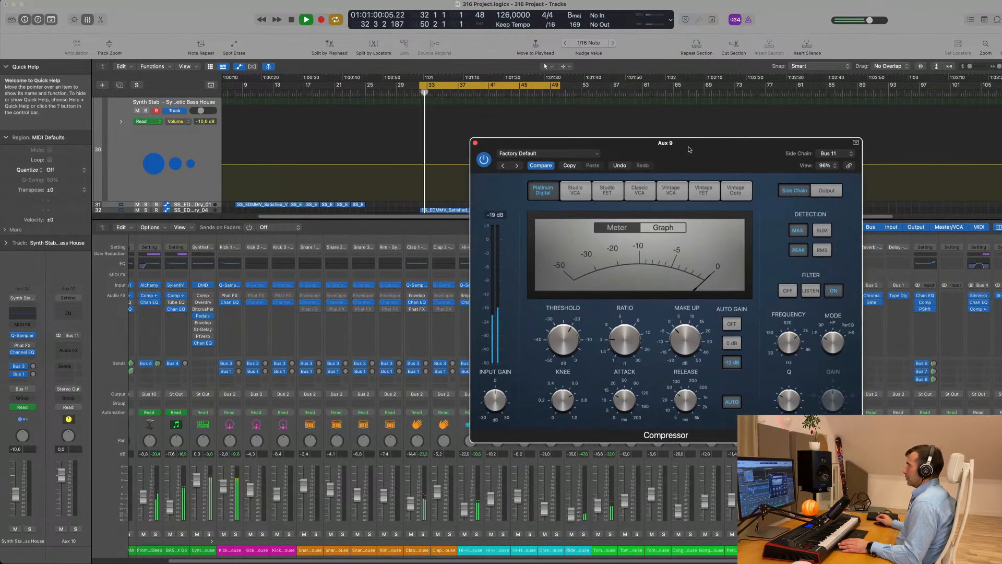
Check the Compressor's Output panel and lower its threshold to about -29.5 dB
key(space)
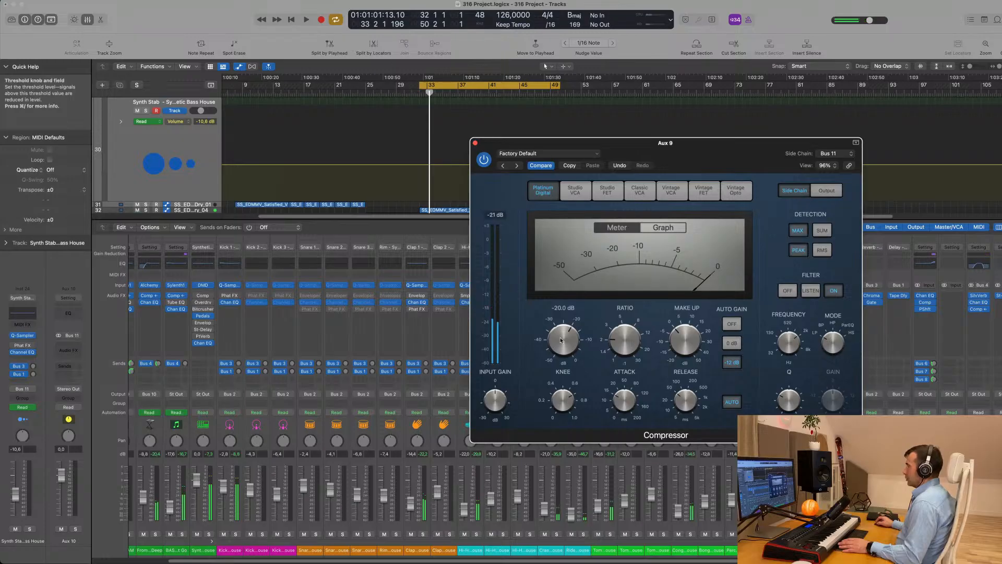
click(826, 190)
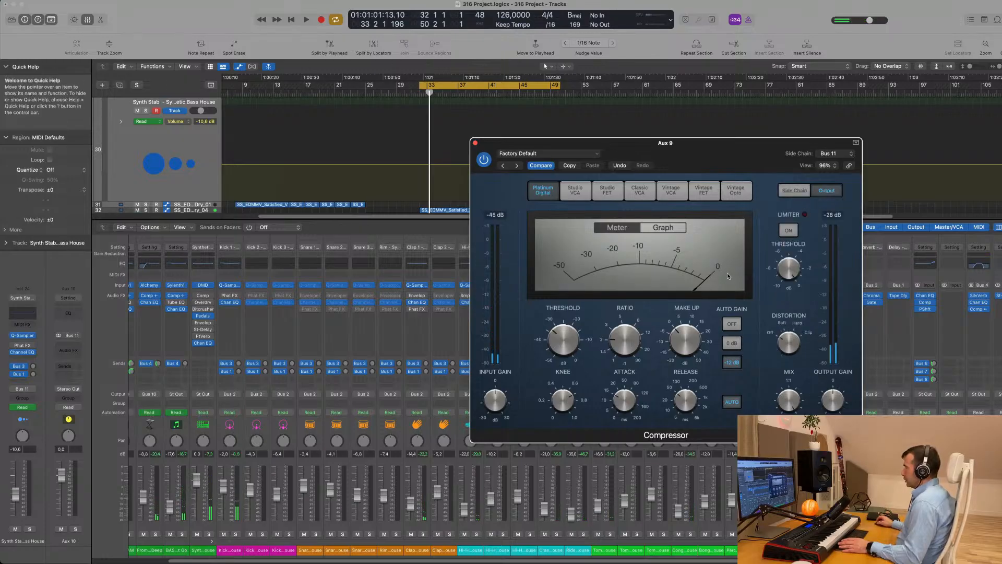
key(space)
key(space)
click(795, 191)
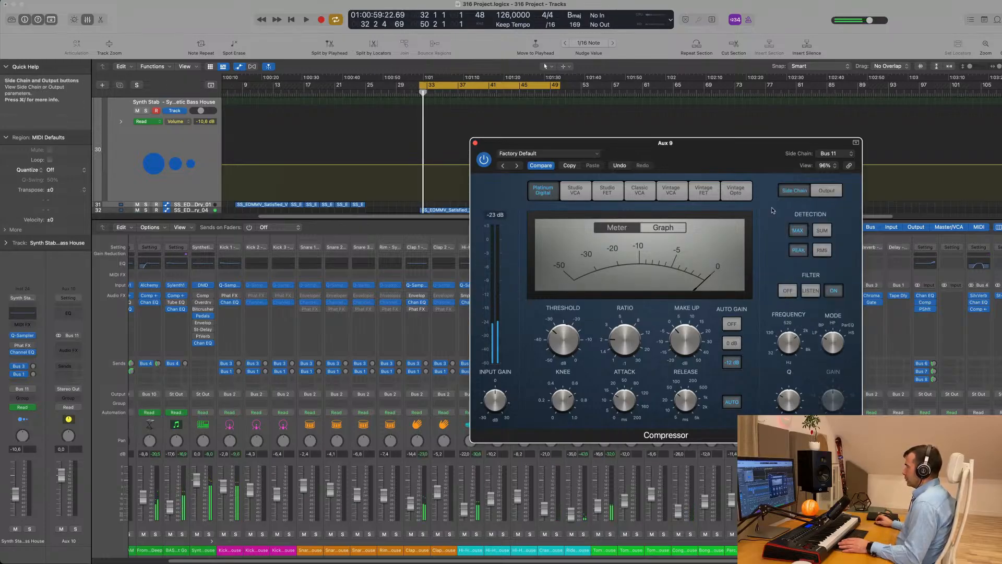
key(space)
drag(573, 335, 572, 330)
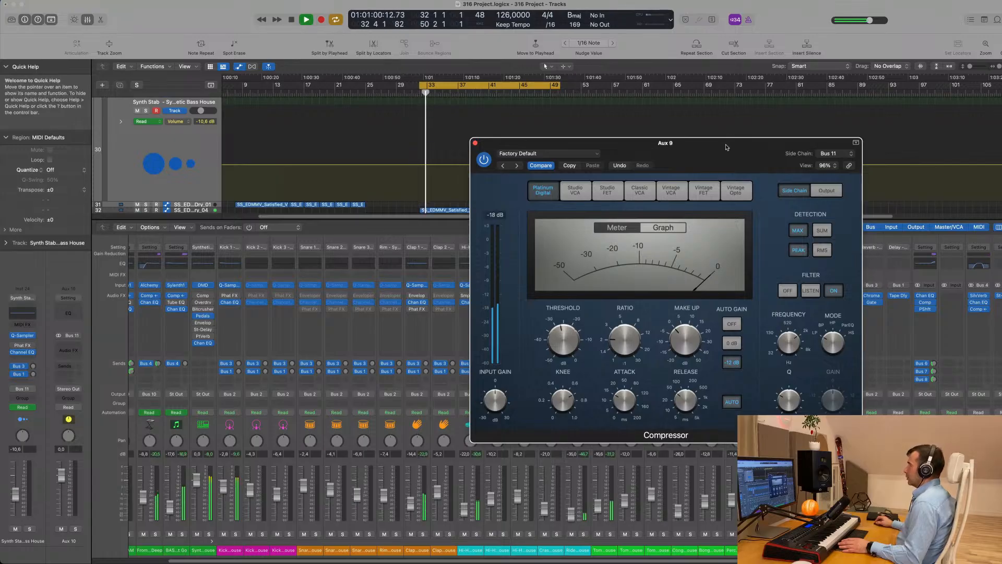
drag(730, 147, 678, 124)
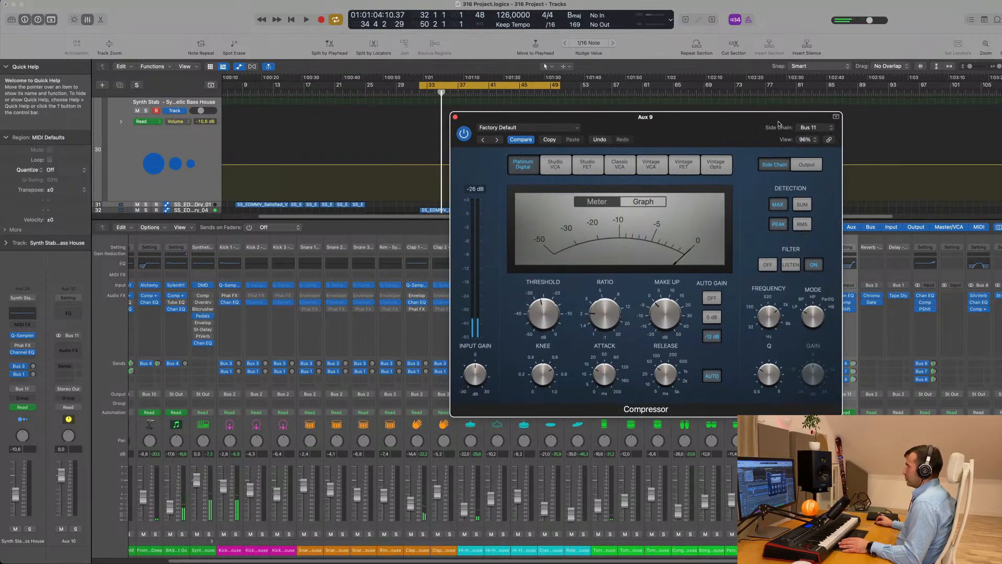
Confirm the side-chain source stays Bus 11, then select both vocal channel strips
click(808, 127)
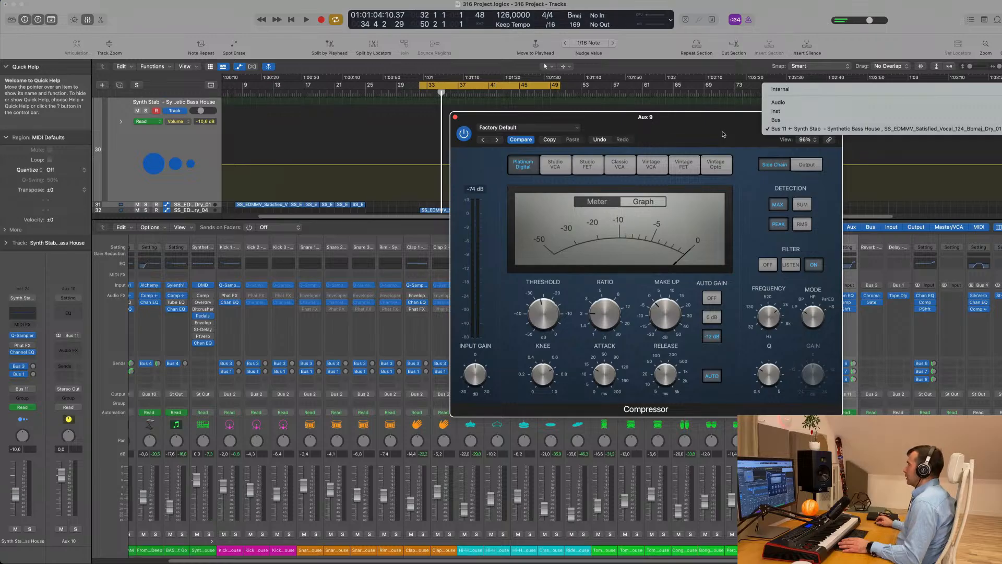
click(723, 134)
click(821, 128)
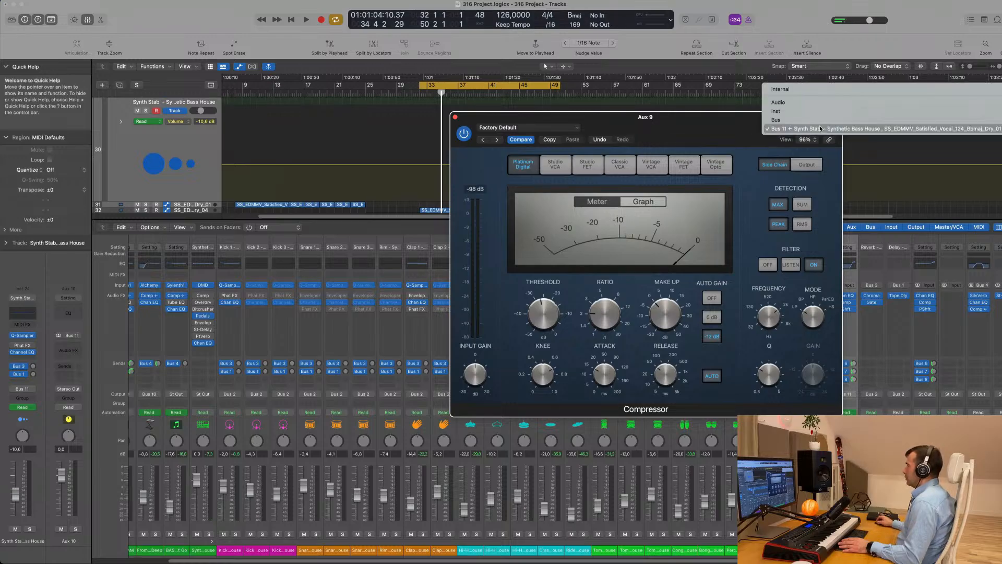
mouse_move(826, 119)
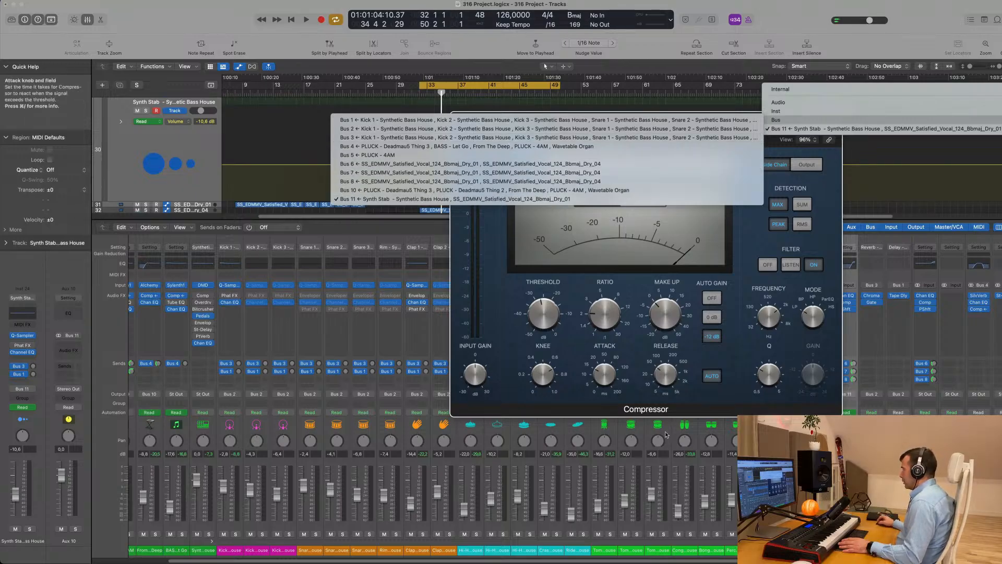
click(492, 199)
drag(952, 550, 926, 551)
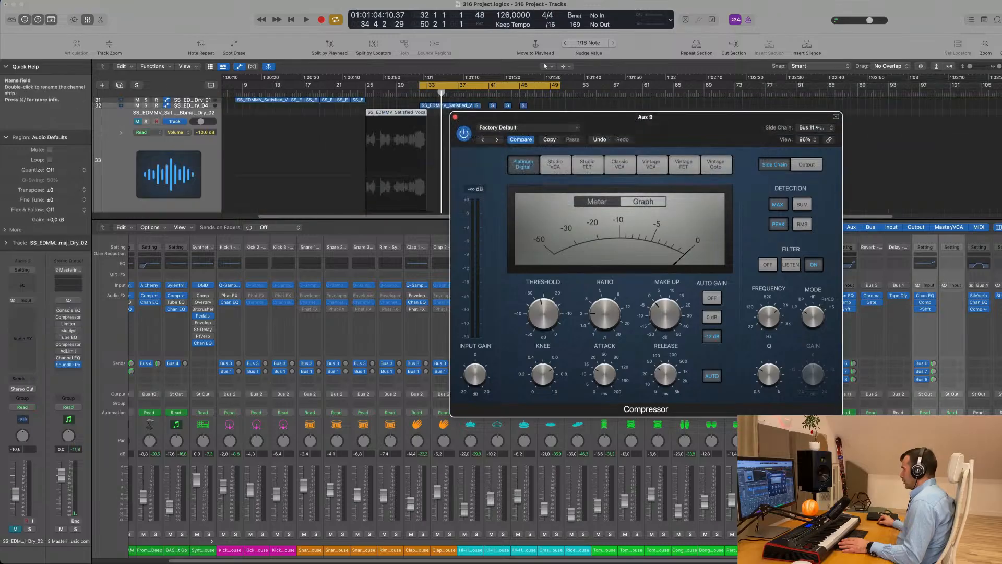
Close the Compressor window, start playback, and solo the two vocal tracks
click(456, 117)
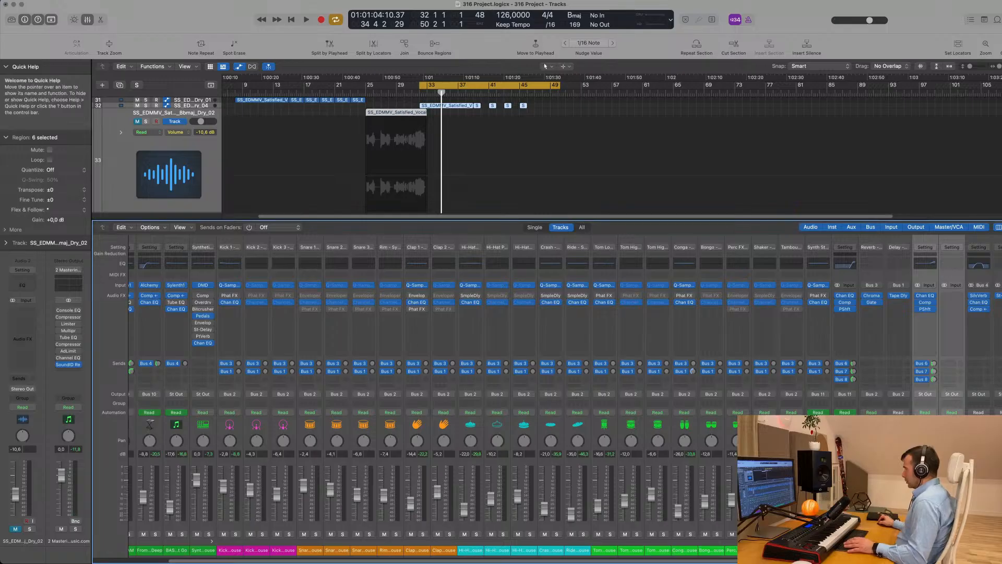
key(space)
scroll(433, 391, right, 7)
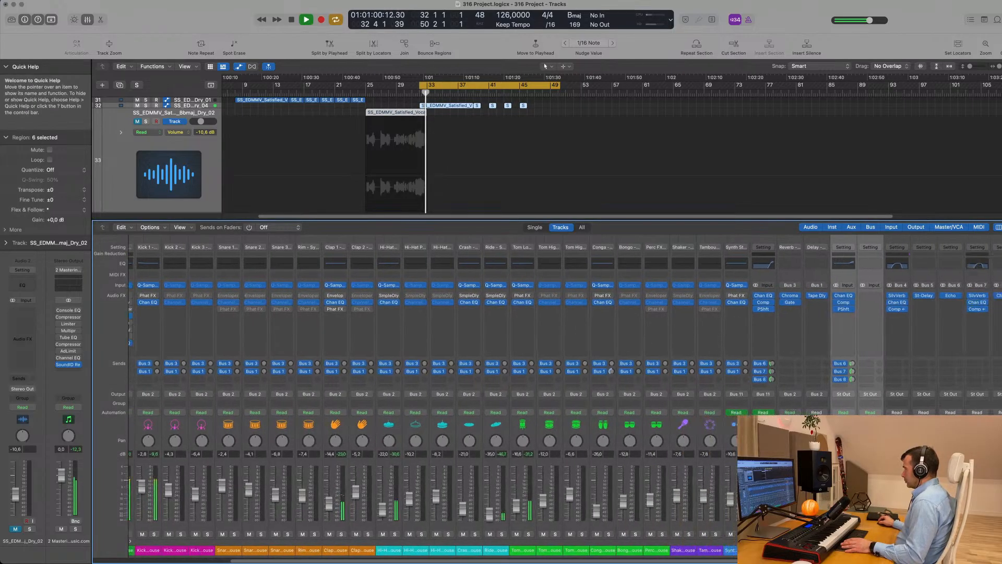
click(741, 534)
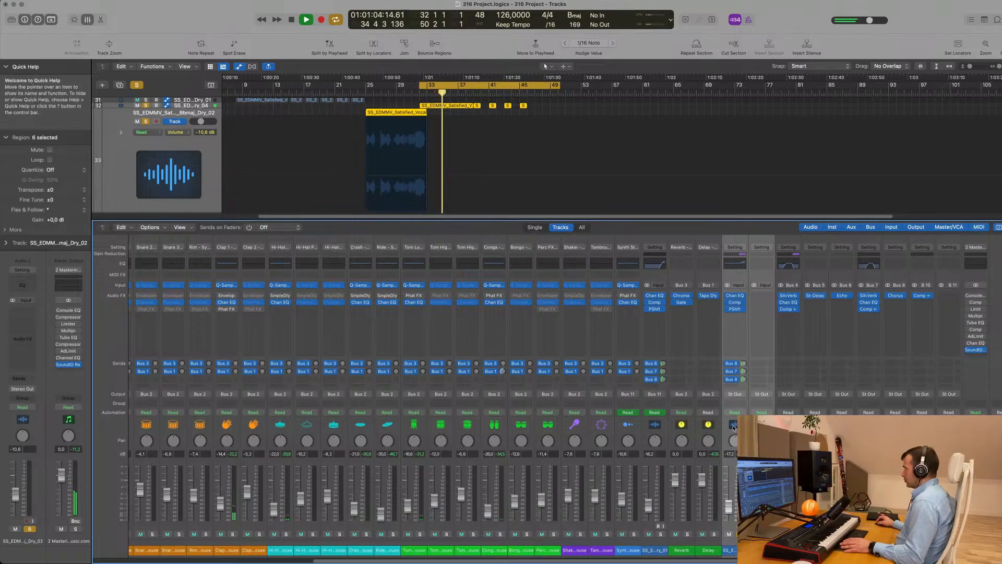
Route the vocal channels' output to Bus 9 and replay from the cycle start
click(762, 395)
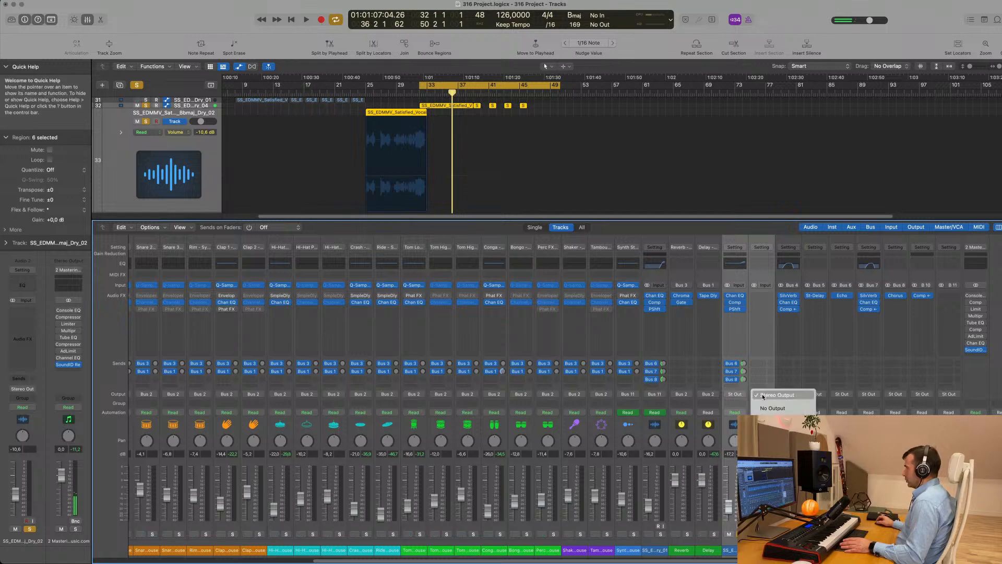
mouse_move(772, 430)
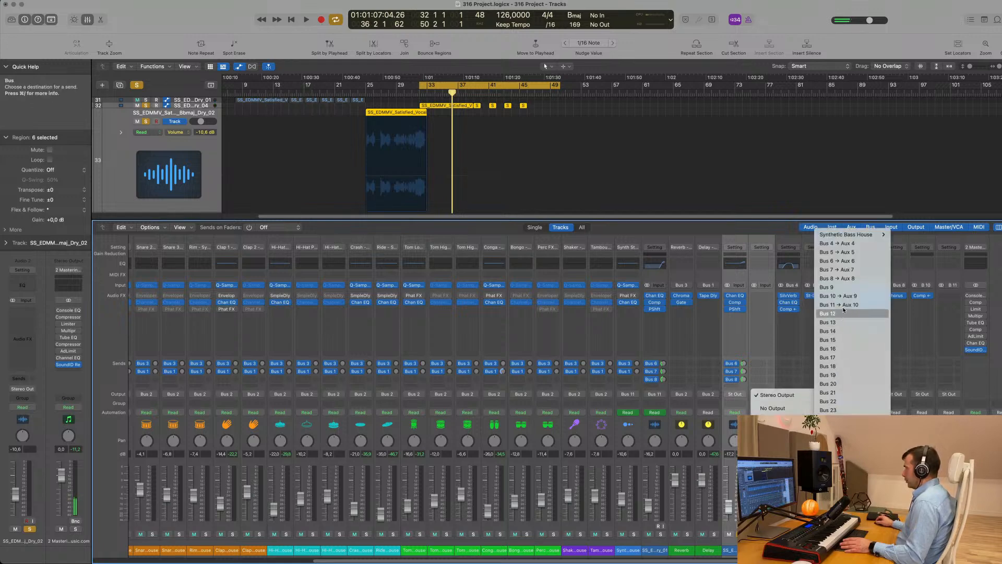
click(844, 288)
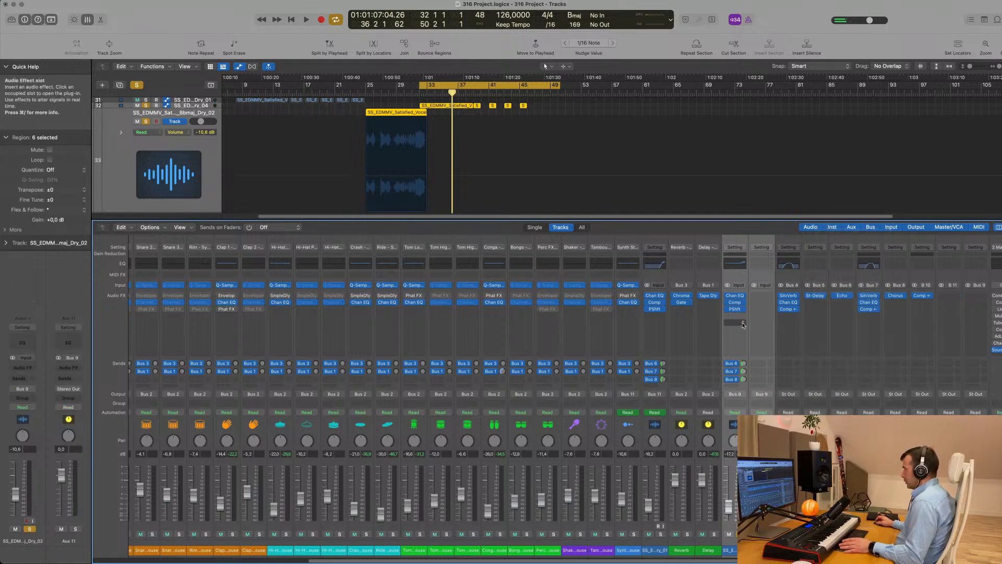
key(space)
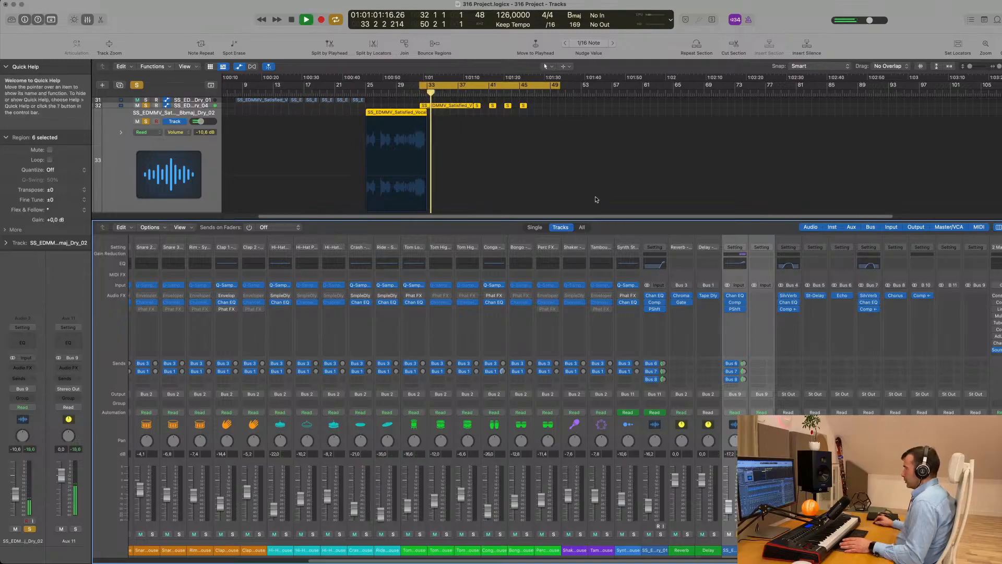
Turn off the vocal solo and unmute vocal tracks 32 and 33 during playback
scroll(514, 168, up, 10)
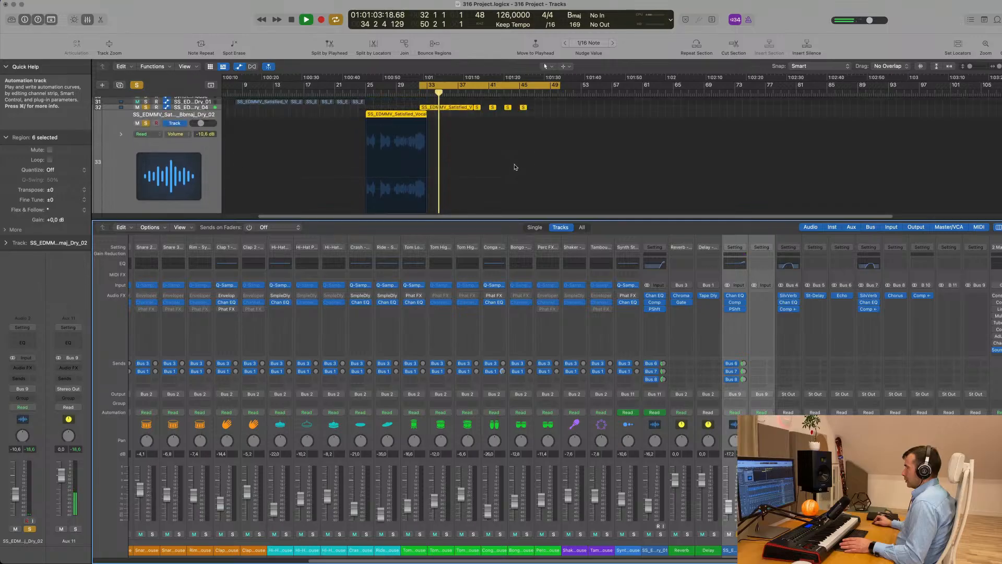
click(366, 93)
scroll(372, 118, down, 10)
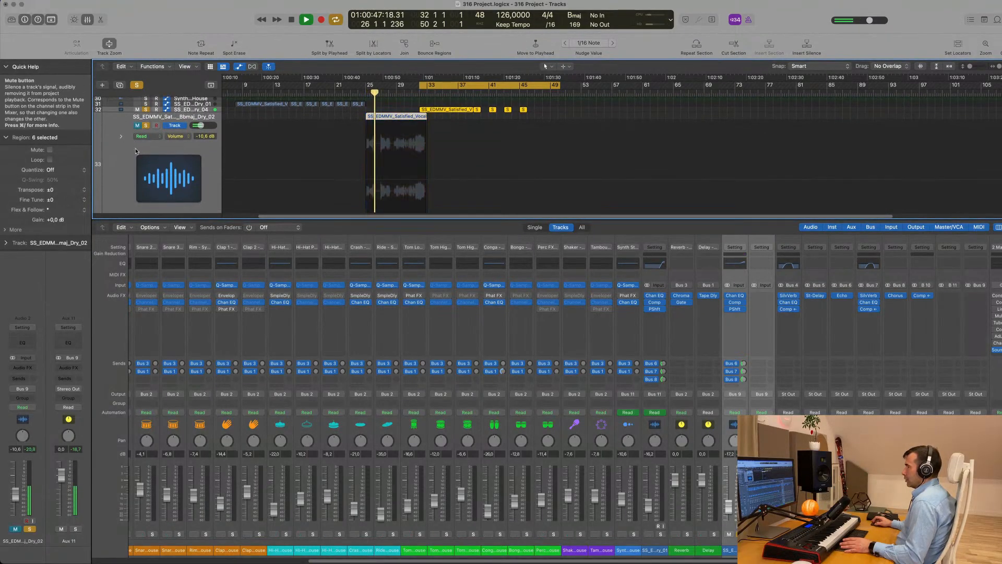
scroll(305, 169, up, 3)
key(space)
scroll(305, 170, up, 5)
scroll(324, 161, down, 3)
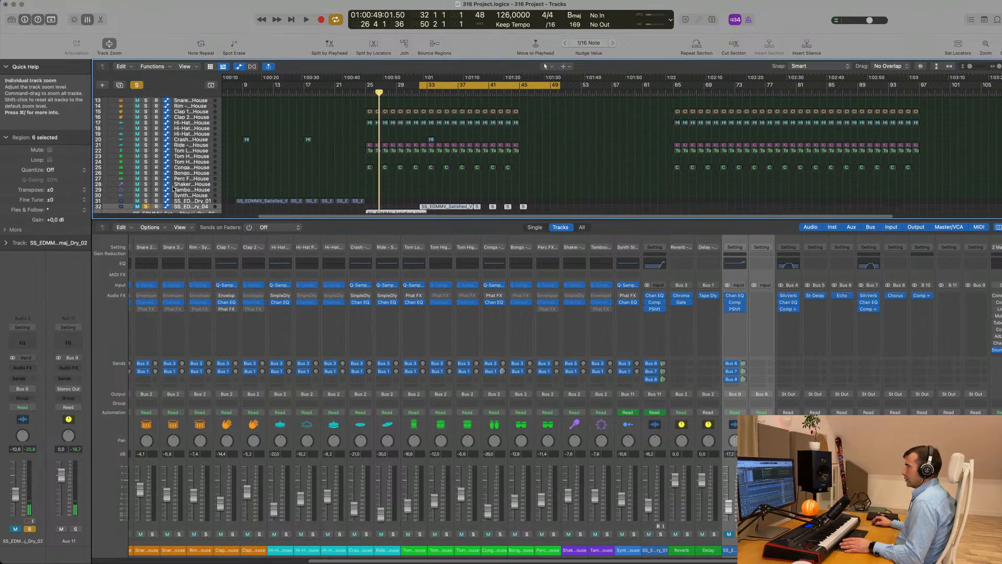
key(s)
scroll(336, 155, down, 3)
key(space)
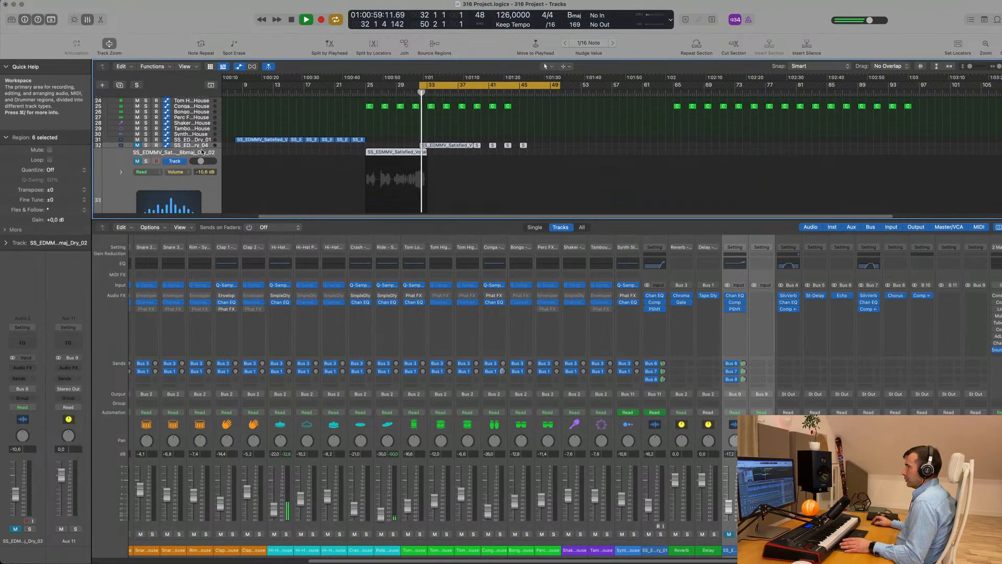
click(138, 145)
key(space)
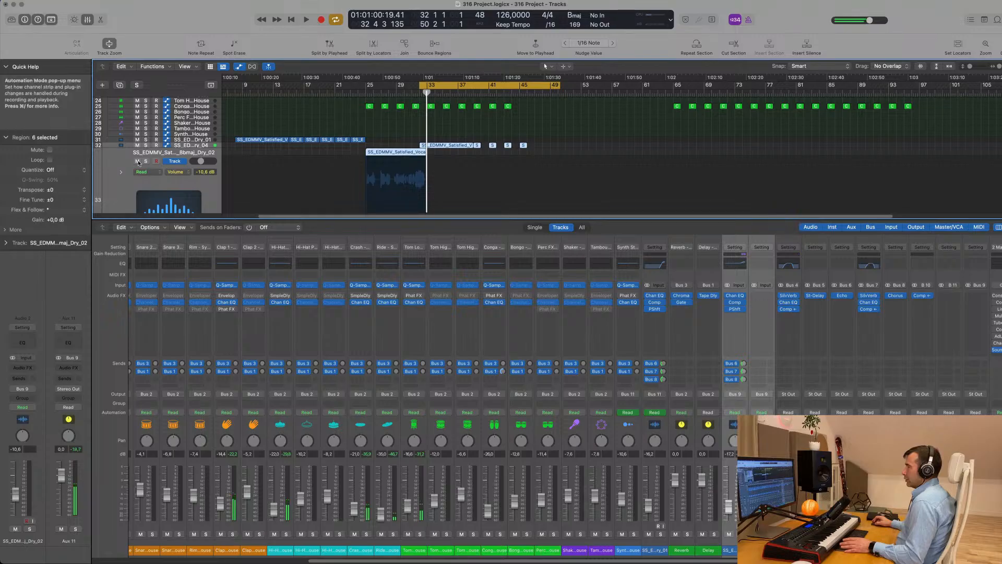
Solo vocal tracks 31 and 32 to audition them, then unsolo track 32
click(146, 140)
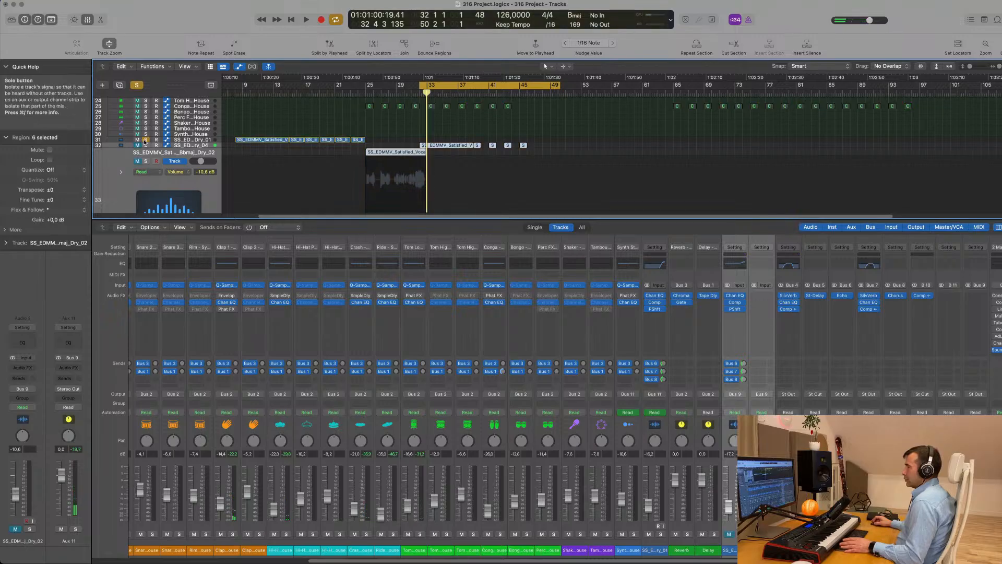
click(145, 146)
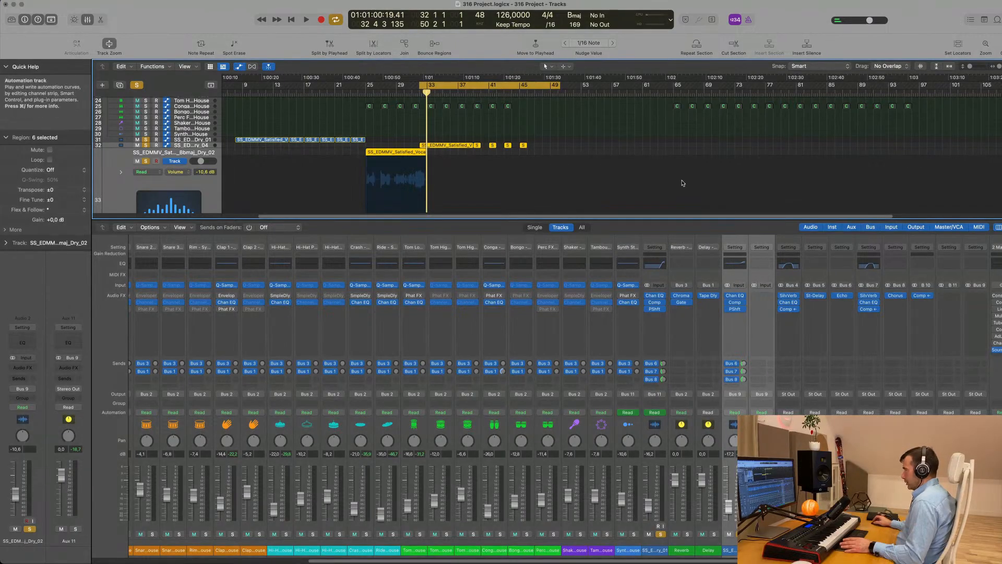
key(space)
scroll(589, 179, up, 1)
scroll(590, 177, up, 6)
scroll(594, 173, down, 8)
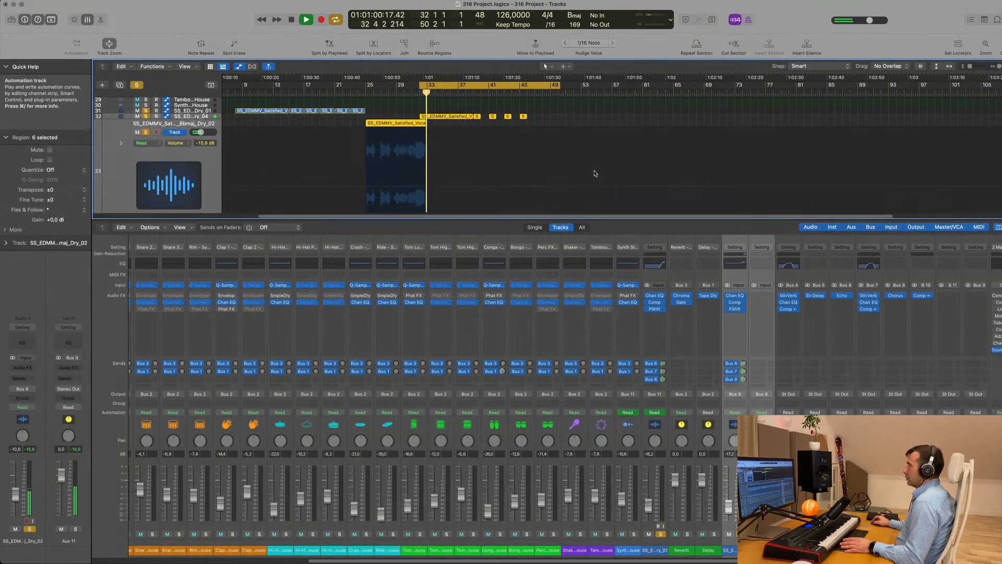
click(146, 117)
scroll(383, 174, up, 2)
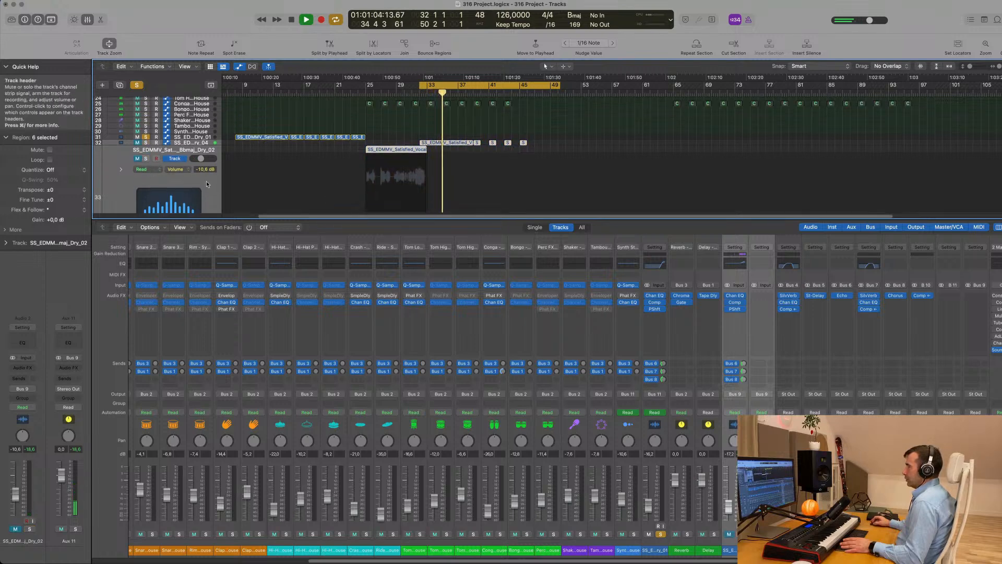
Delete track 33's vocal region and the empty track, then replay the cycle
click(207, 183)
key(Delete)
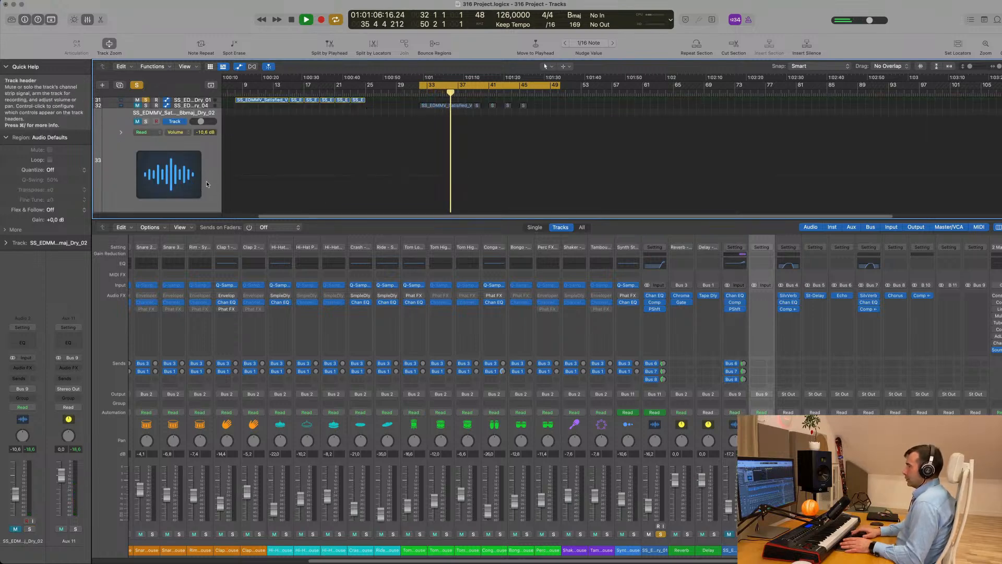
key(Delete)
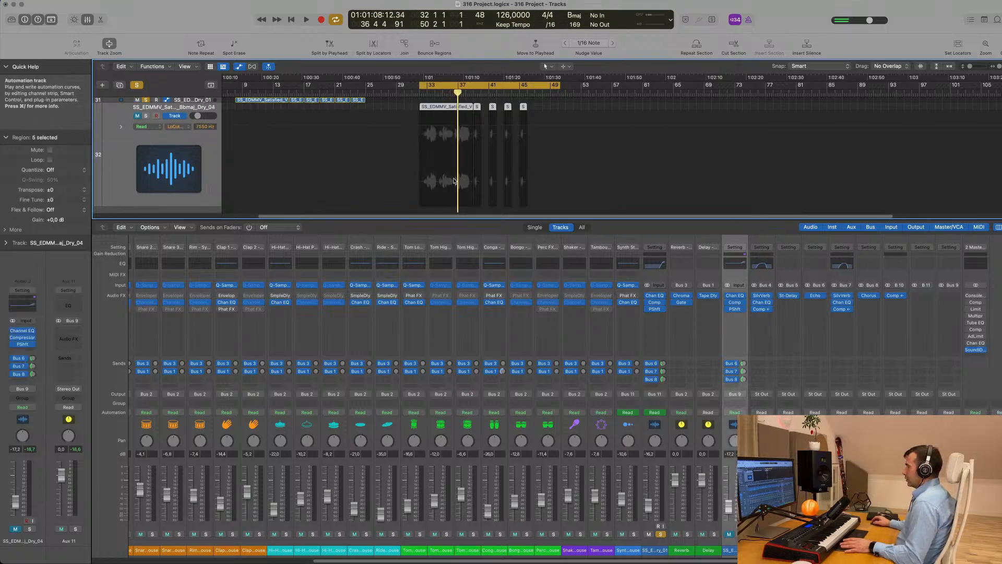
key(space)
scroll(430, 151, up, 3)
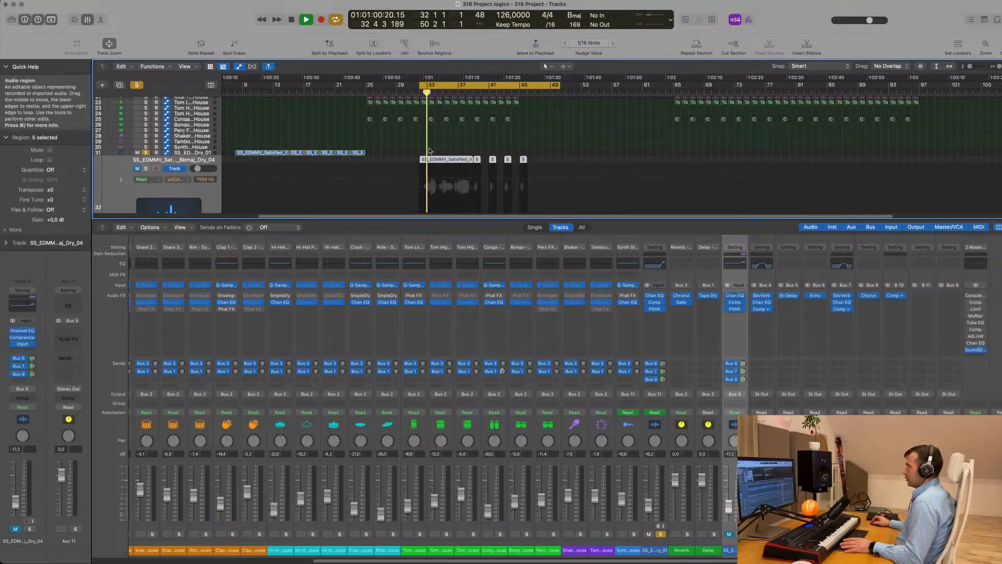
scroll(429, 151, up, 2)
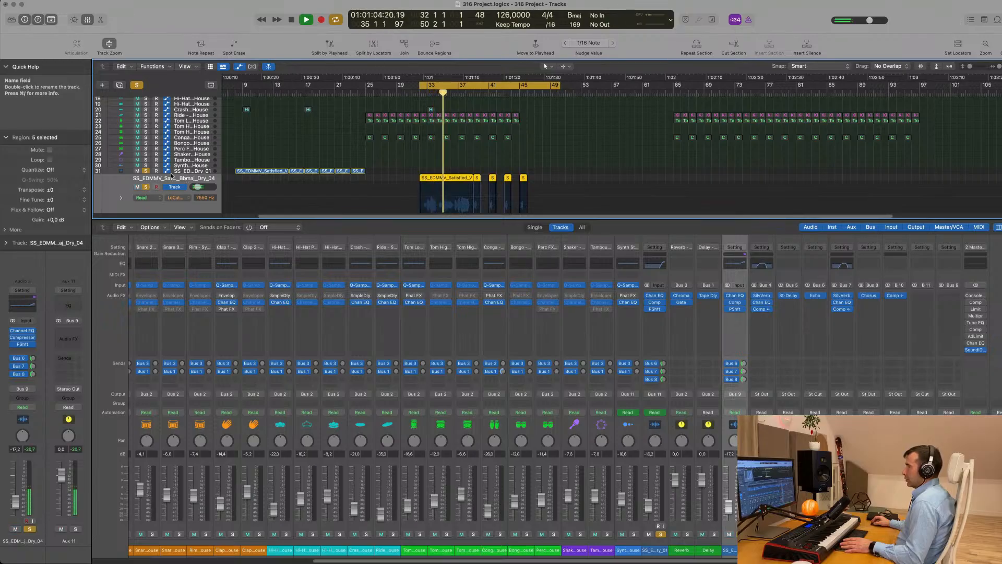
Route vocal track 31's output to Bus 9, hide the mixer, and stop playback
click(188, 172)
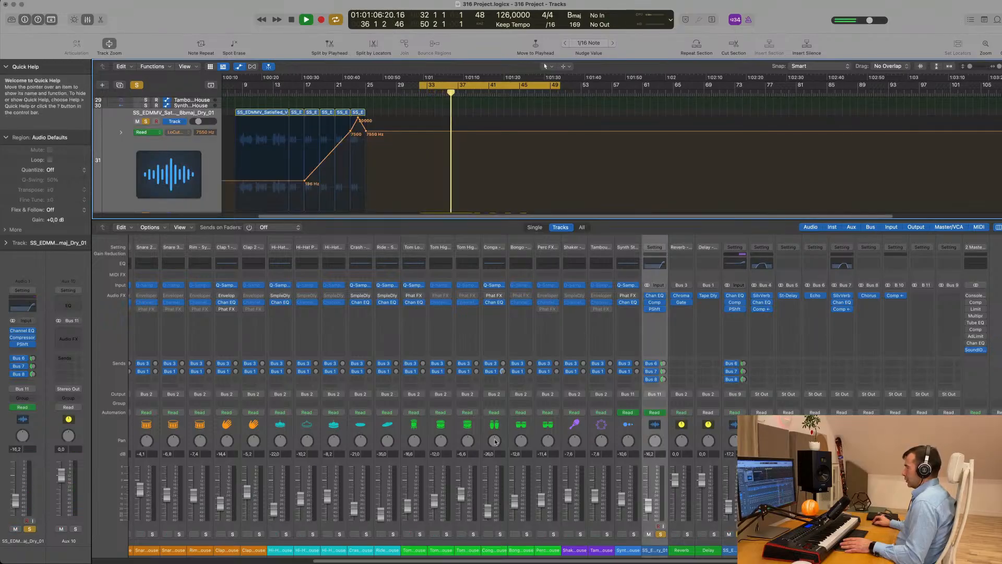
click(656, 396)
mouse_move(678, 430)
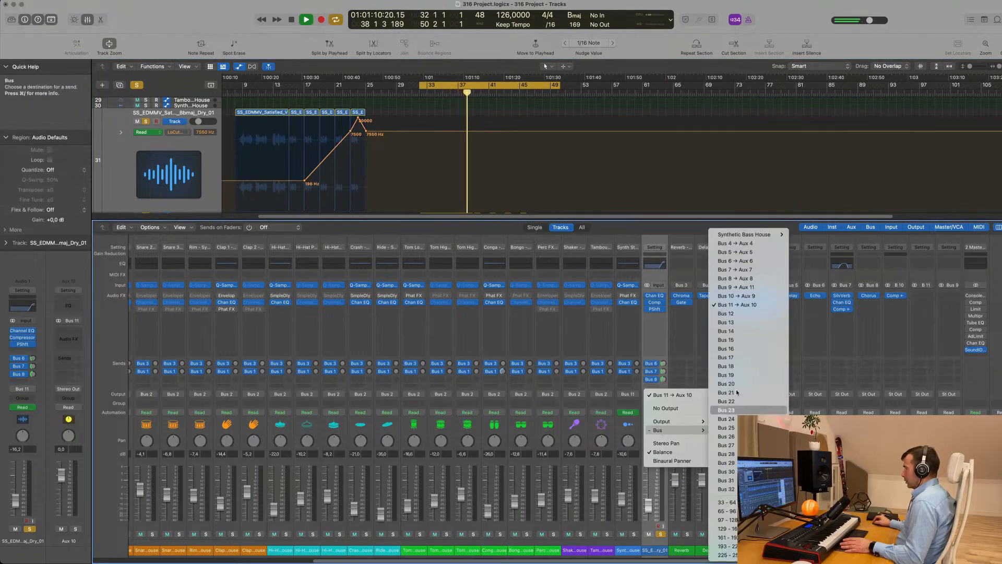
click(745, 288)
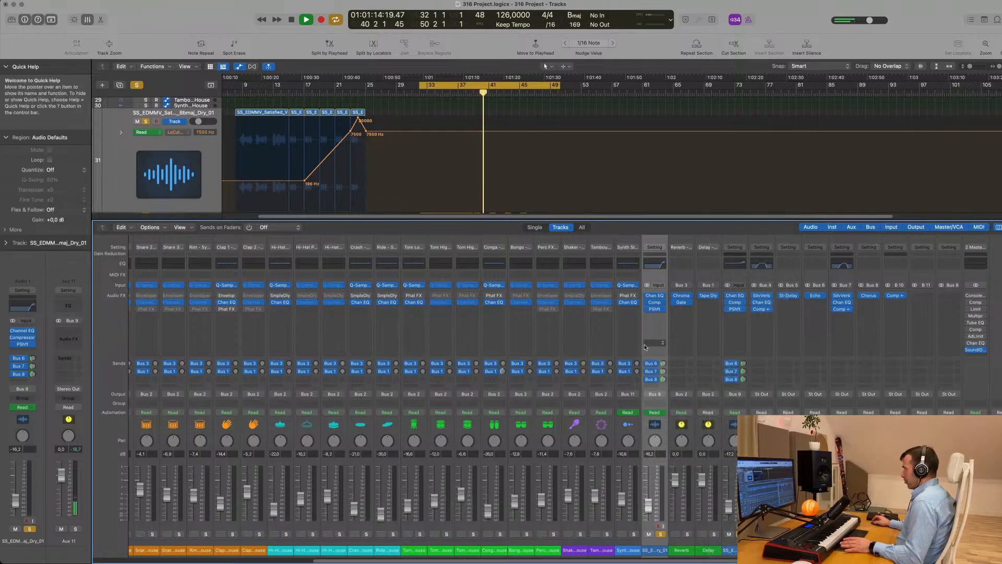
scroll(688, 178, up, 10)
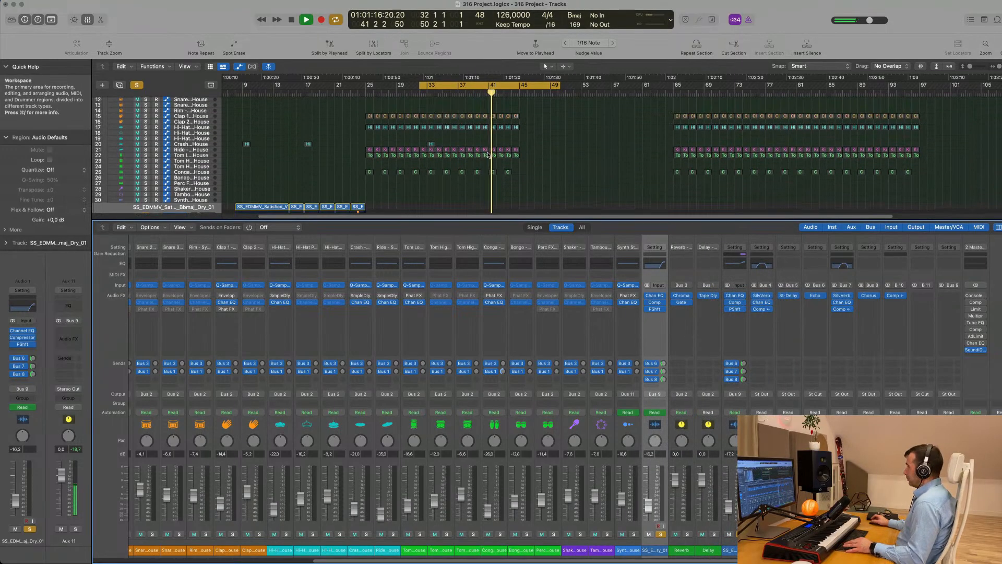
key(x)
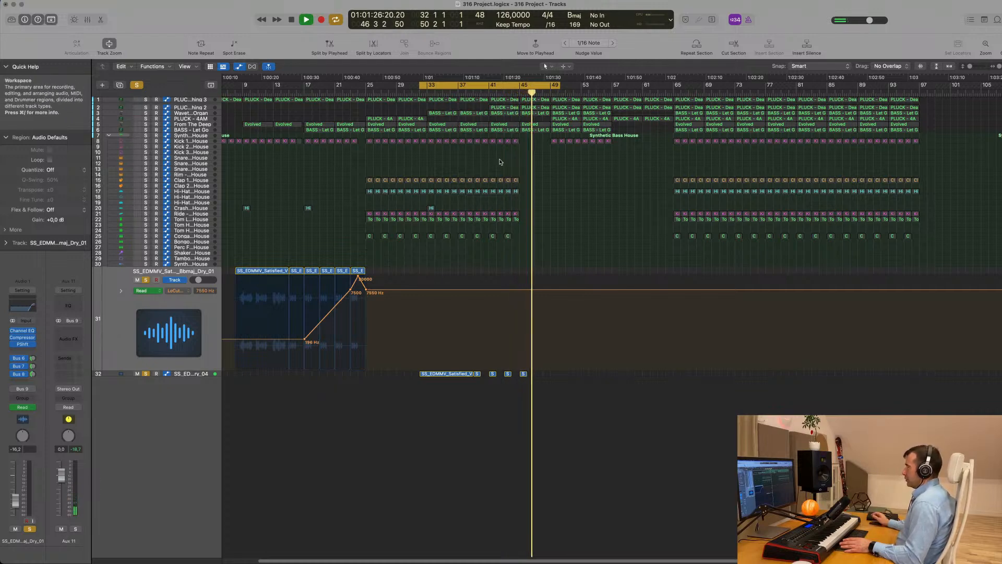
key(space)
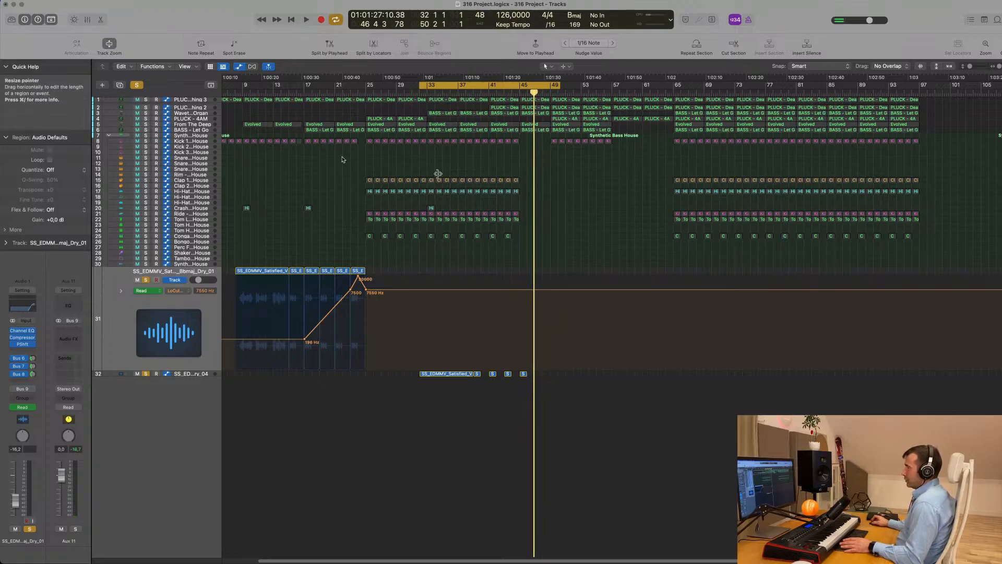
Reopen the mixer, restart playback, open Aux 9's Compressor, and clear all solos
key(x)
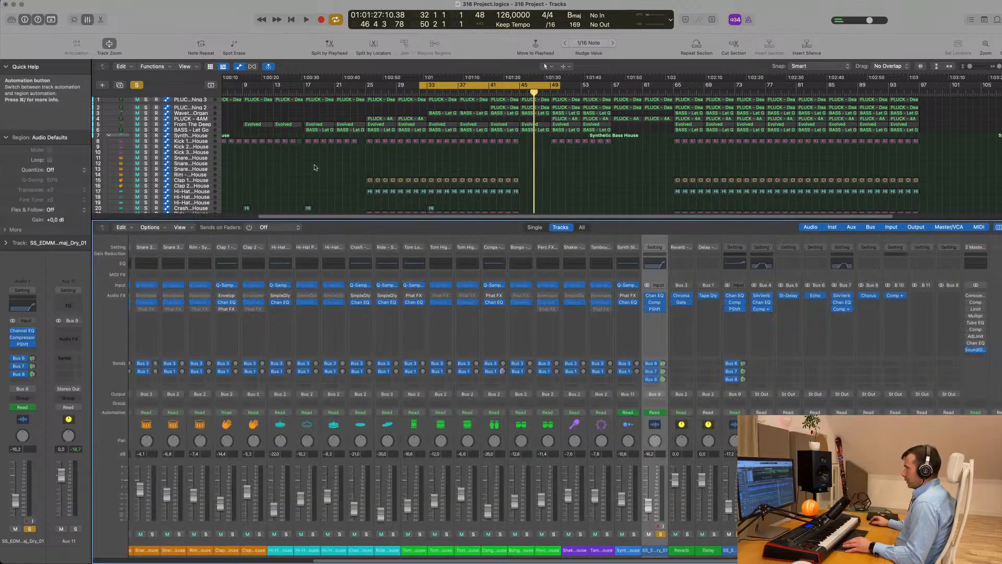
key(space)
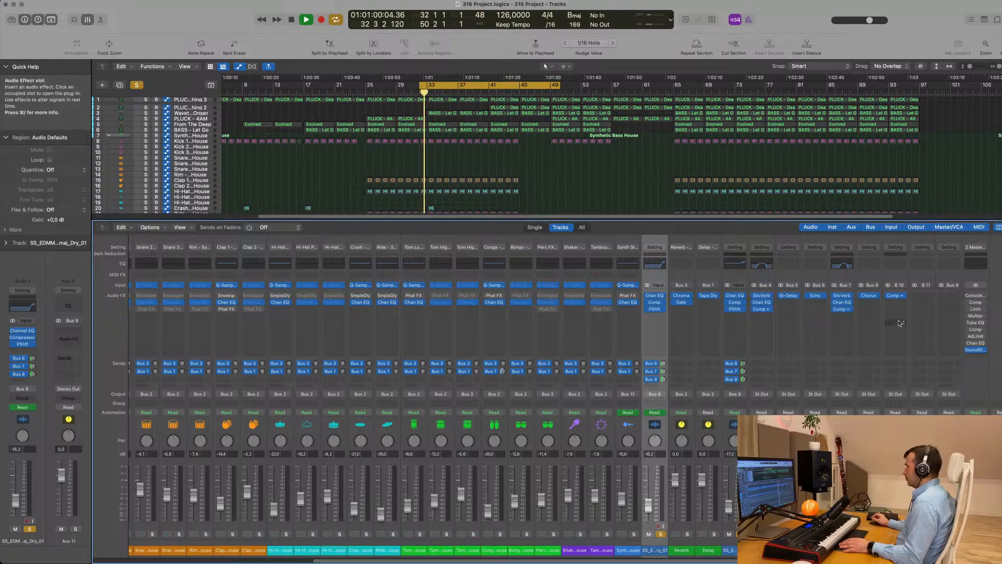
click(894, 296)
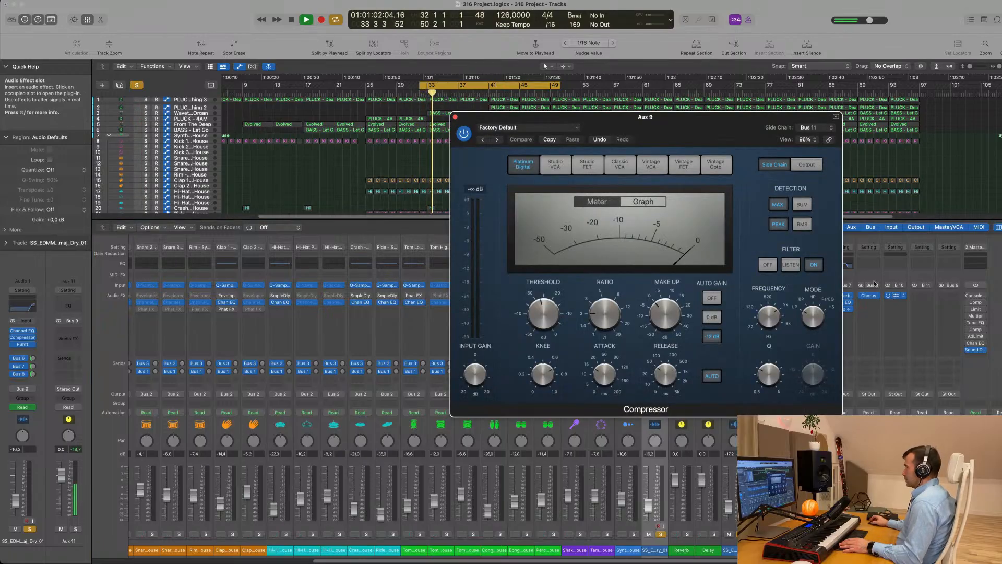
click(137, 86)
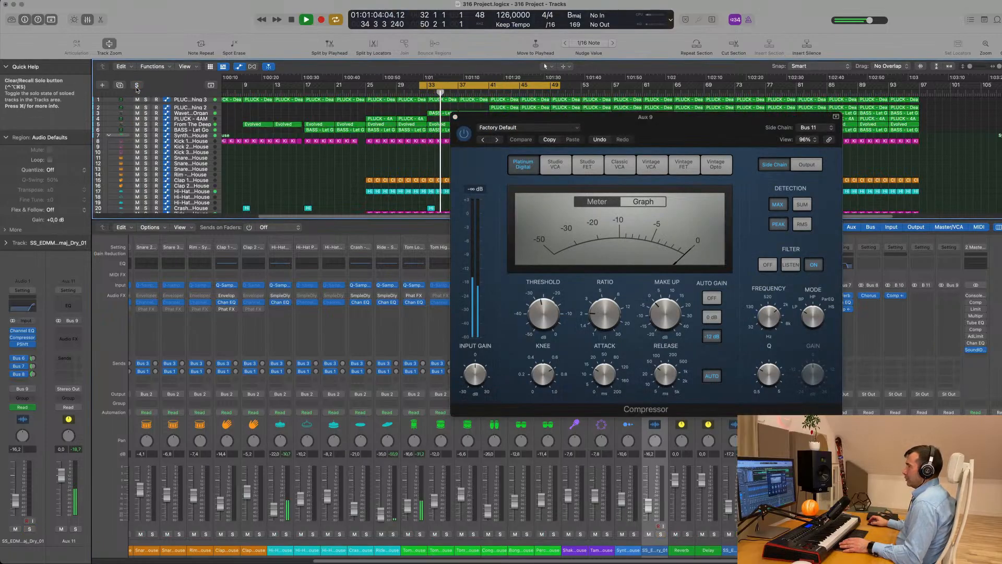
drag(725, 126, 647, 204)
Set the Compressor's side-chain source to Bus 9 and start playback
click(736, 207)
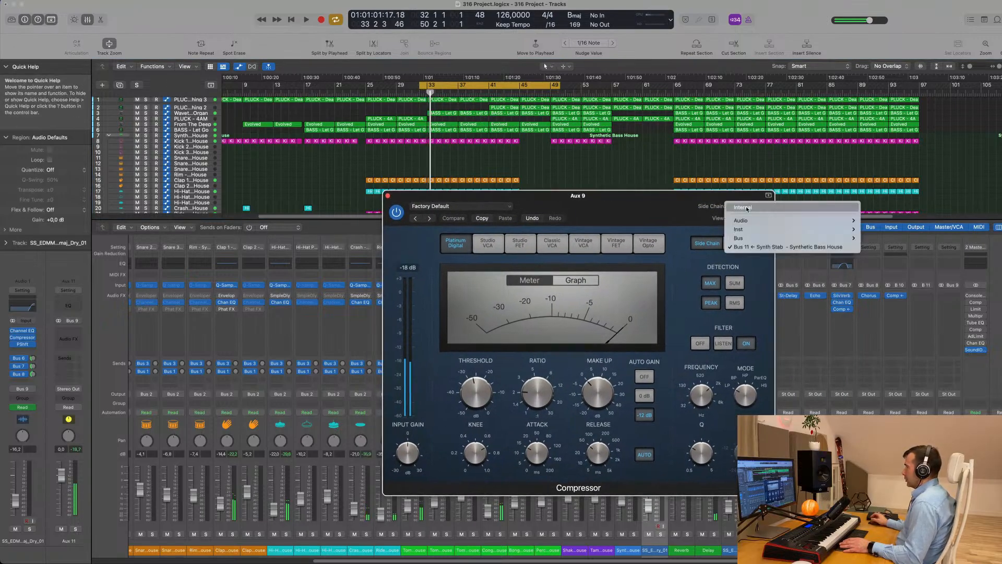
mouse_move(740, 238)
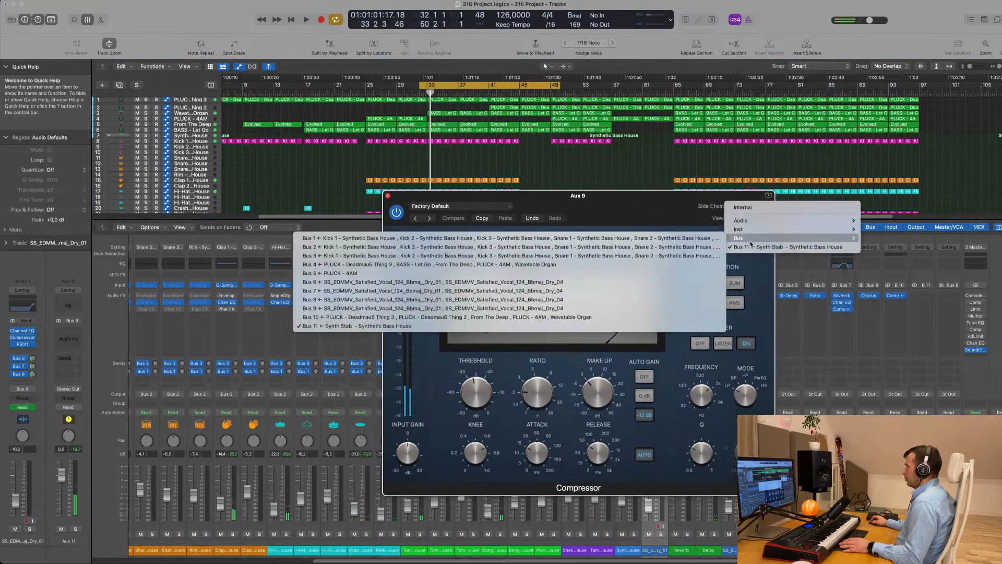
click(395, 309)
drag(635, 208, 717, 183)
key(space)
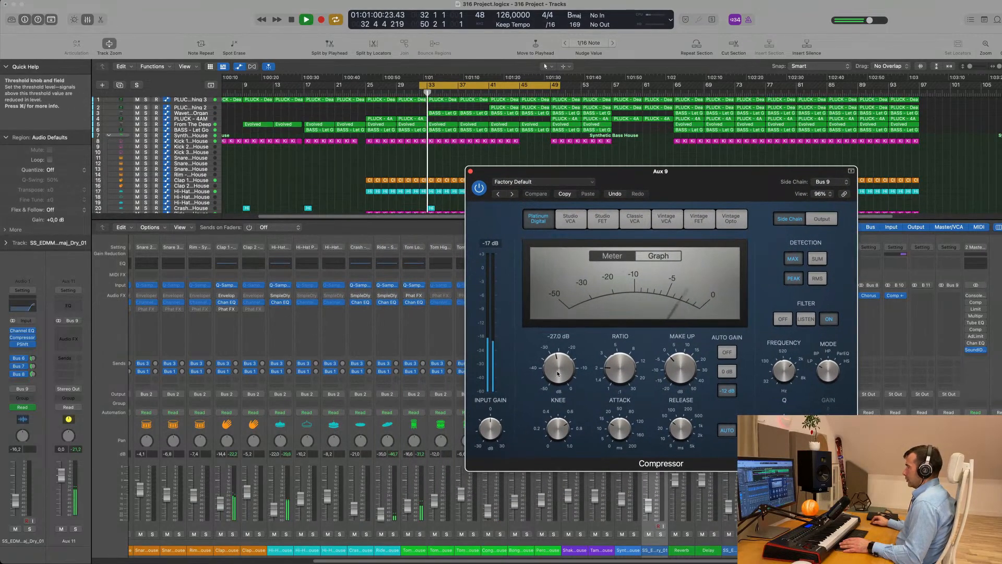
Lower the threshold for stronger ducking, check the 51.0 ms release, and solo the aux
drag(558, 374, 559, 381)
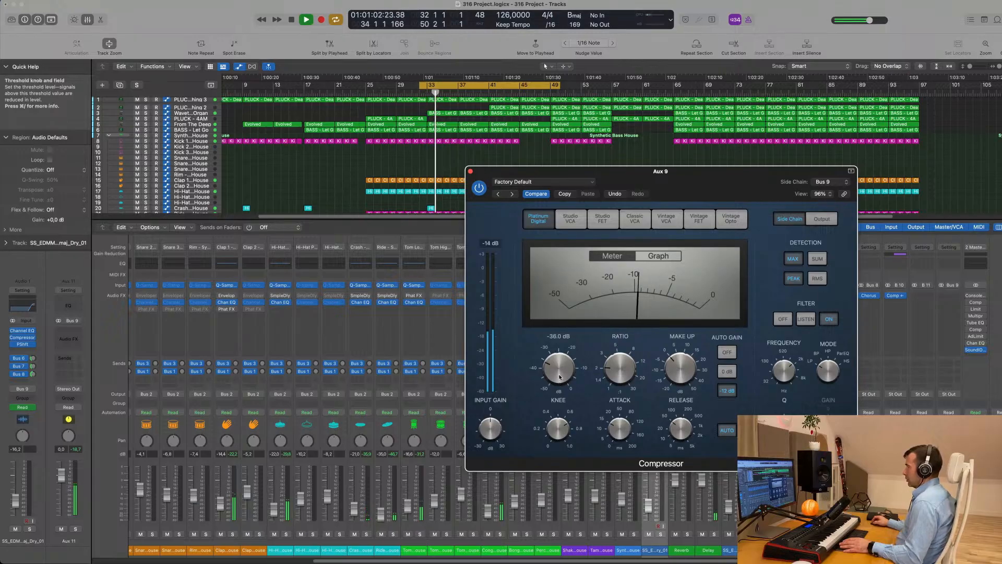
drag(749, 183, 700, 187)
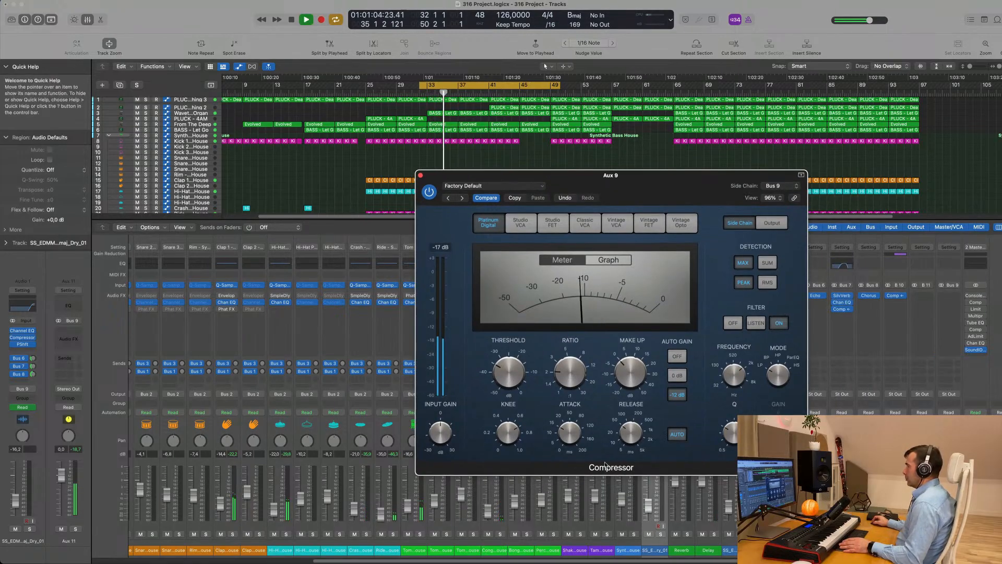
key(space)
click(629, 427)
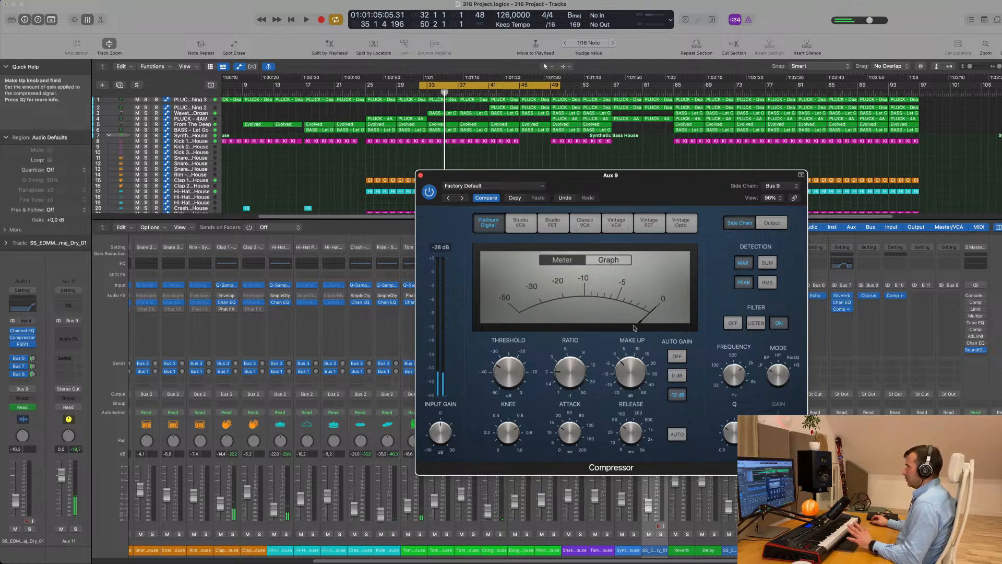
drag(660, 187, 597, 218)
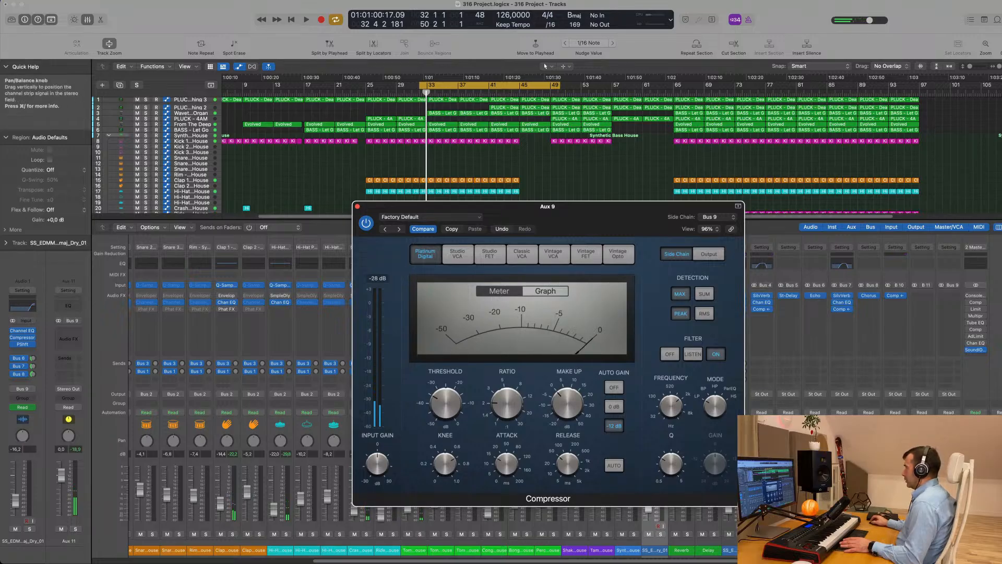
key(space)
click(902, 534)
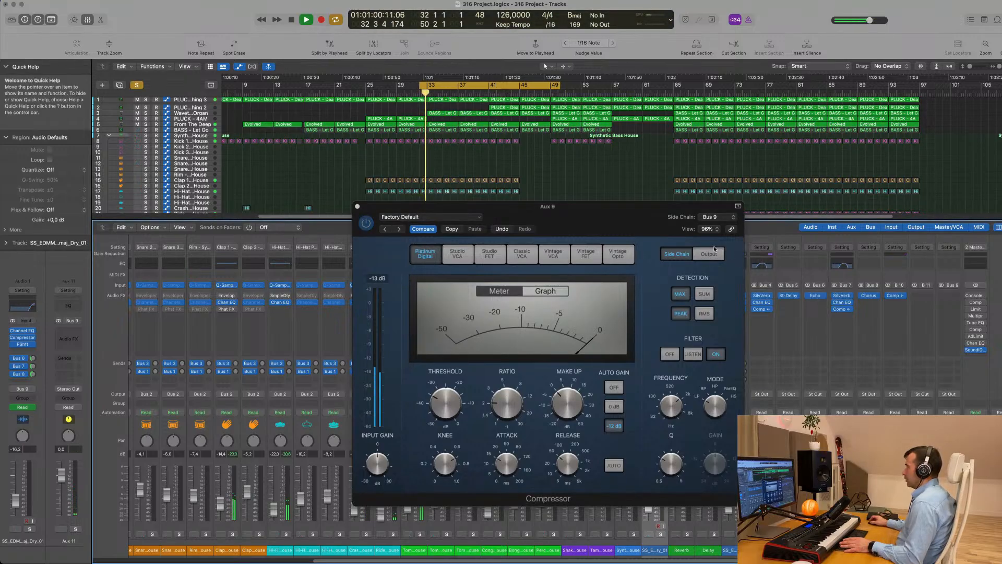
drag(616, 221, 748, 263)
scroll(327, 120, down, 1)
Close the Compressor, stop playback, hide the mixer, and step through track automation to From The Deep
click(490, 249)
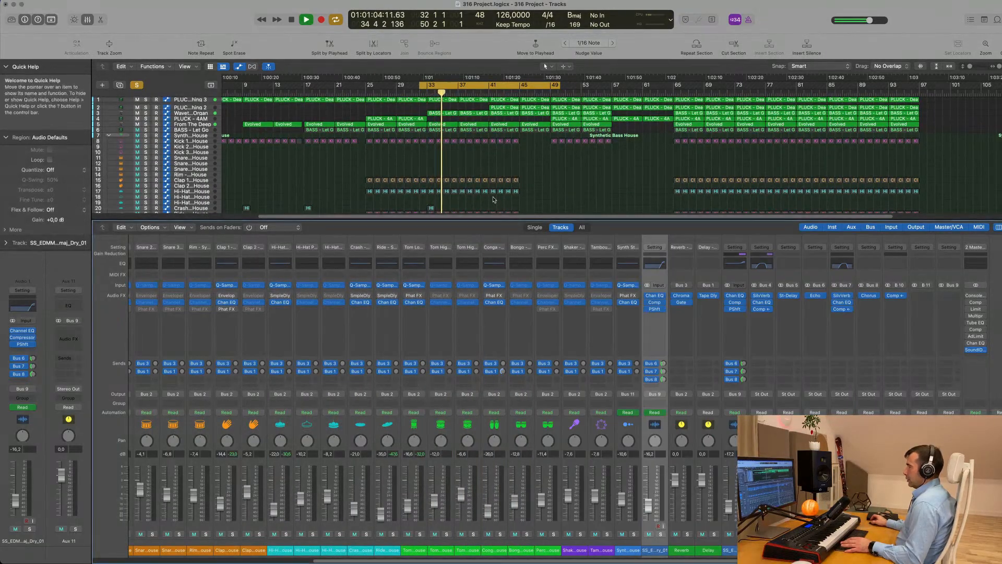
key(space)
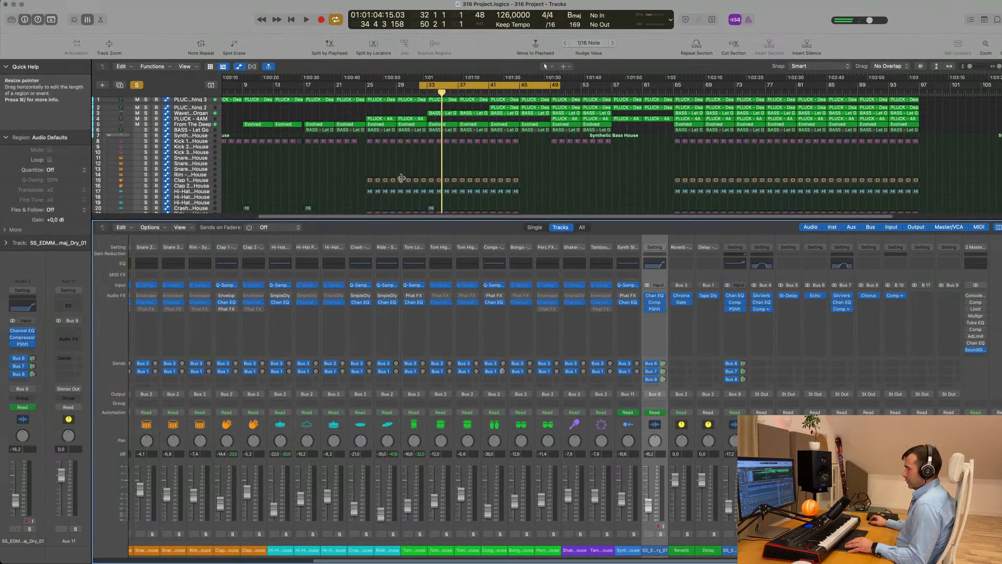
key(x)
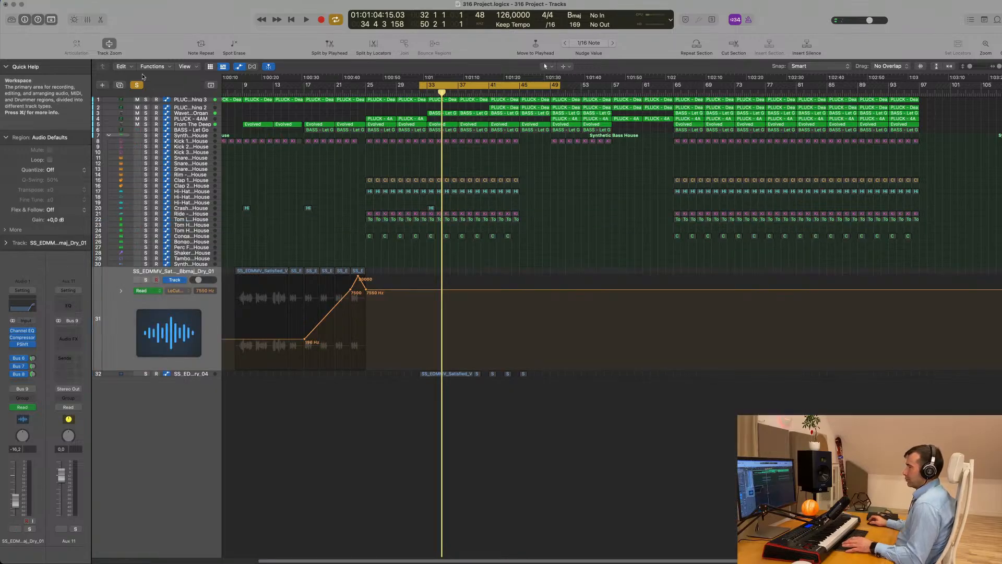
click(186, 99)
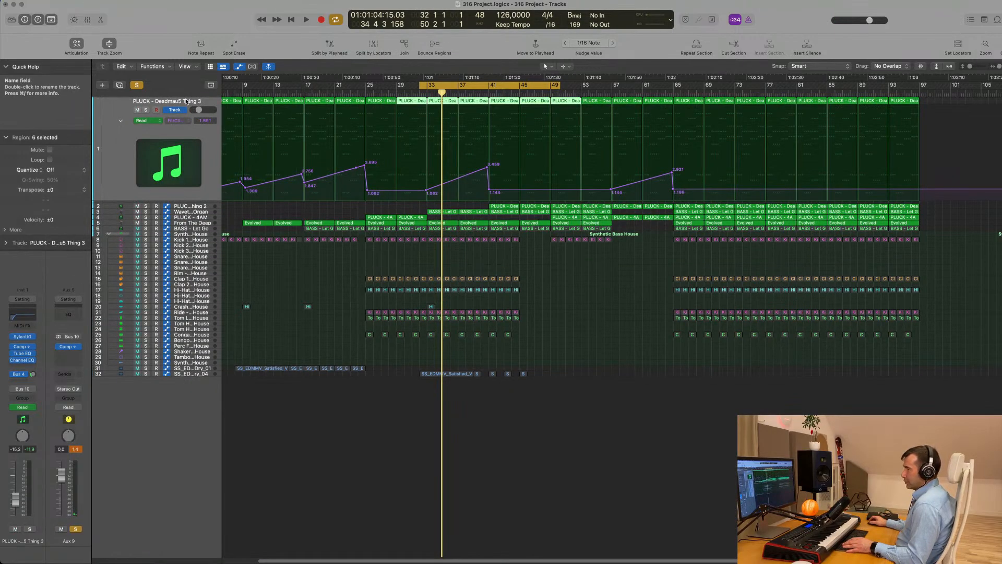
key(Down)
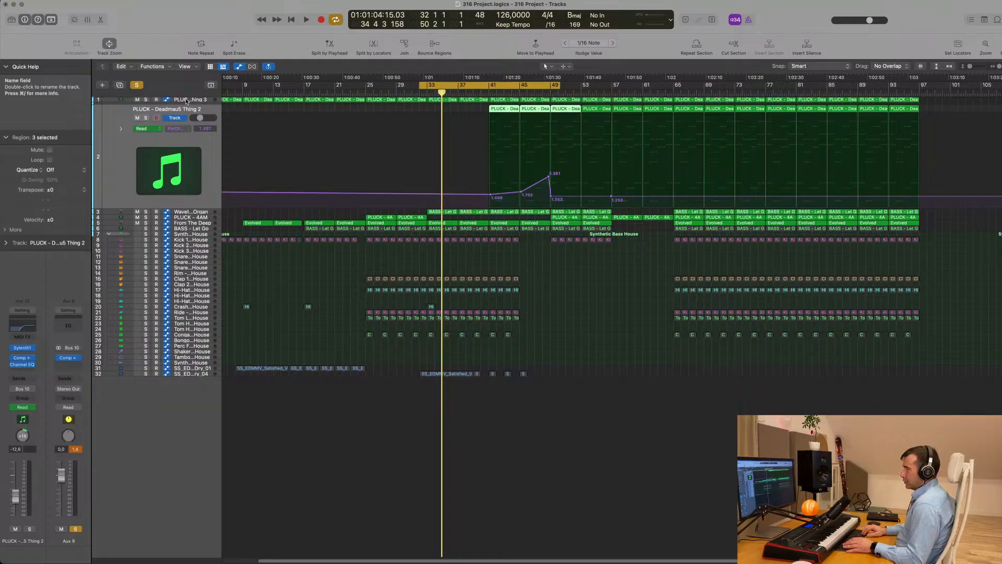
key(Down)
key(Down)
key(Down)
key(Down)
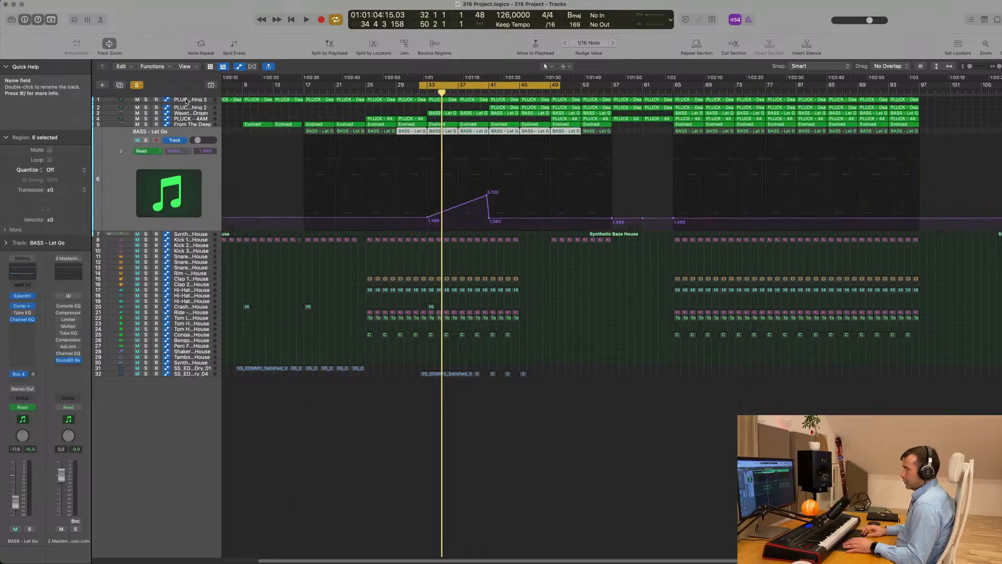
key(Up)
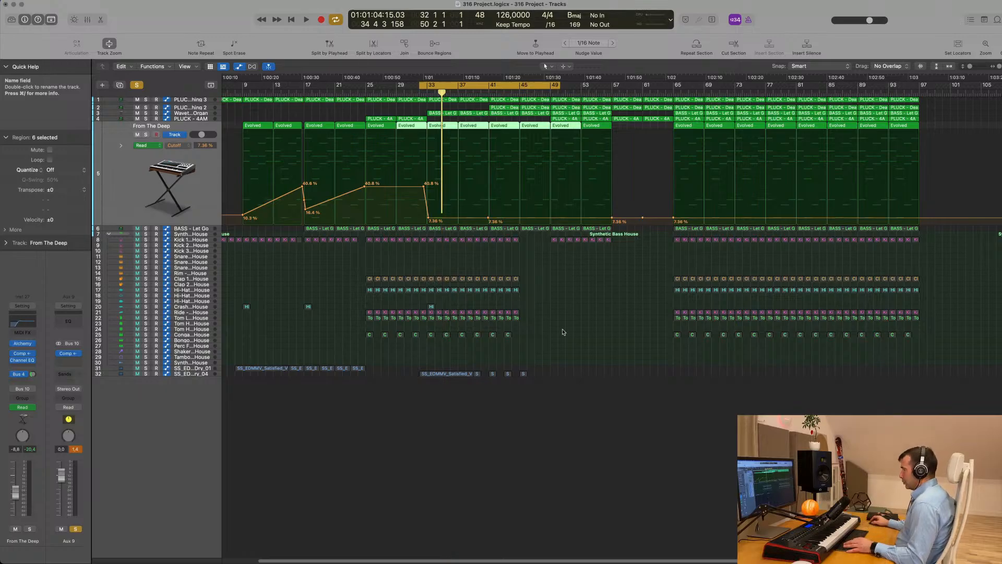
Reopen the mixer, play the cycle, unsolo Aux 9, and solo another channel to audition
key(x)
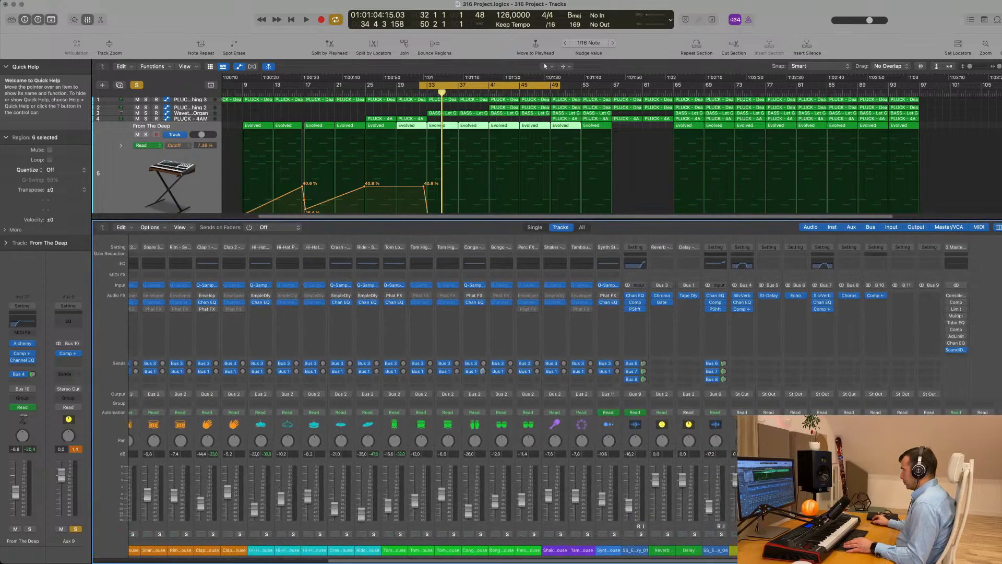
scroll(231, 473, left, 1)
key(space)
scroll(232, 473, left, 1)
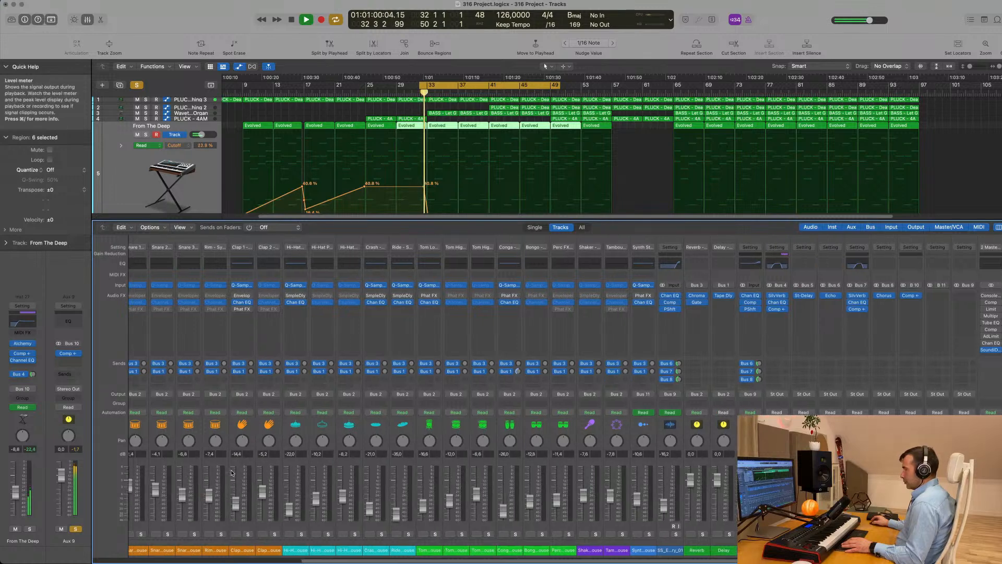
scroll(232, 473, left, 5)
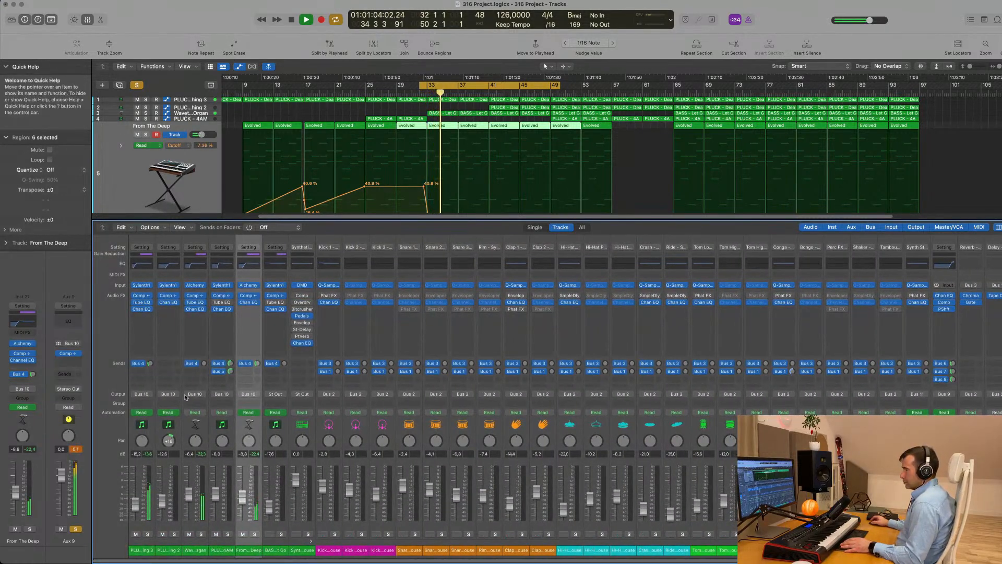
scroll(185, 397, right, 10)
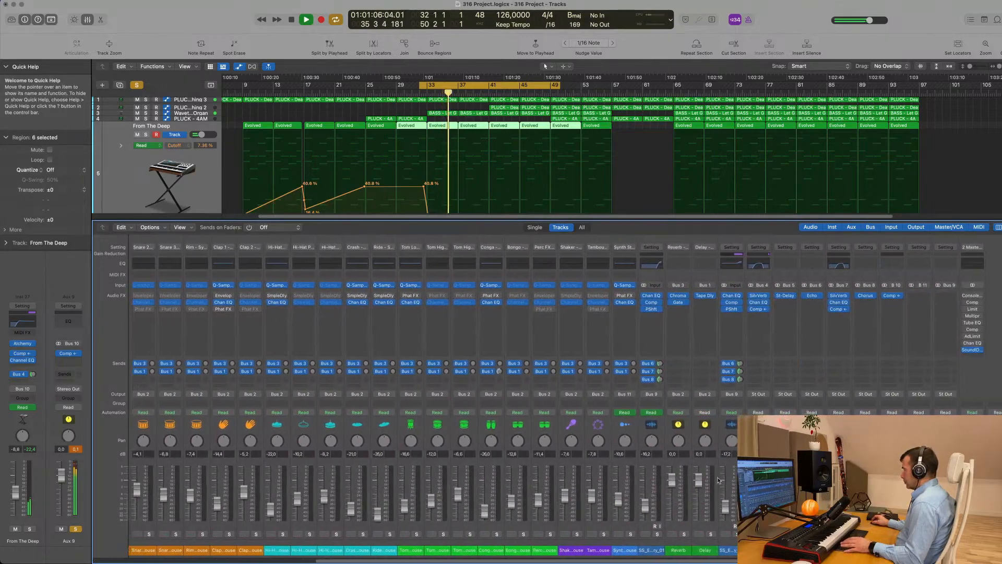
click(901, 534)
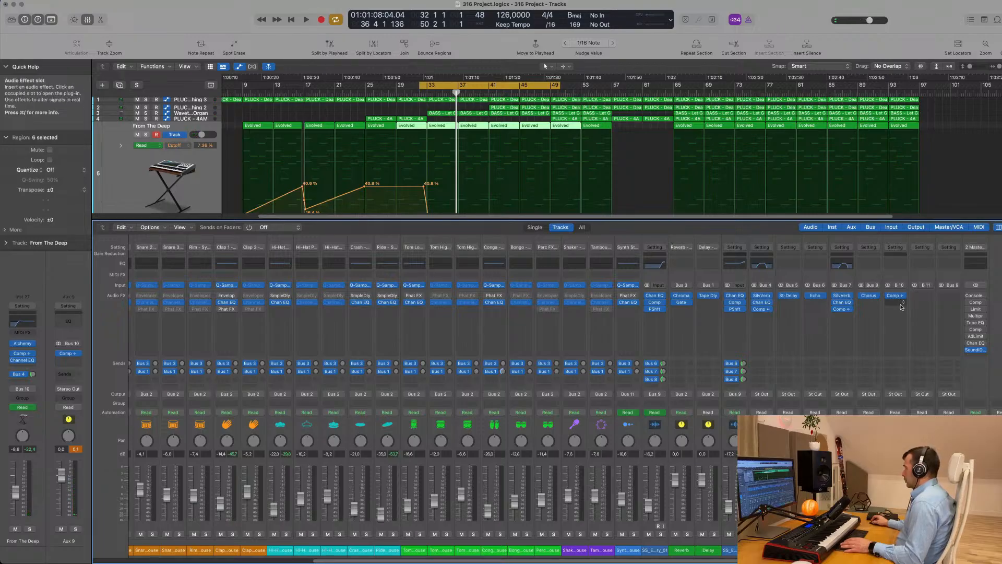
key(space)
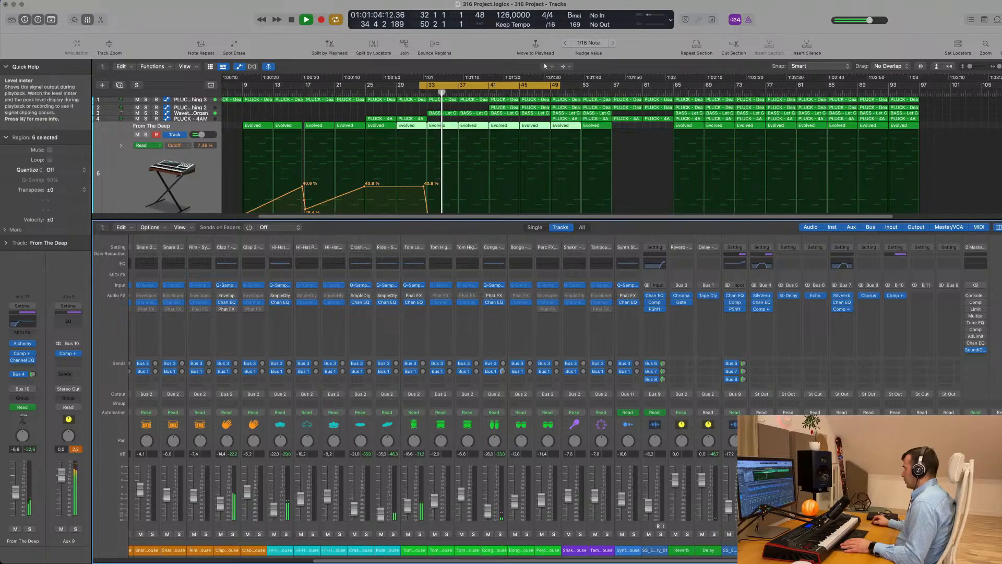
click(661, 534)
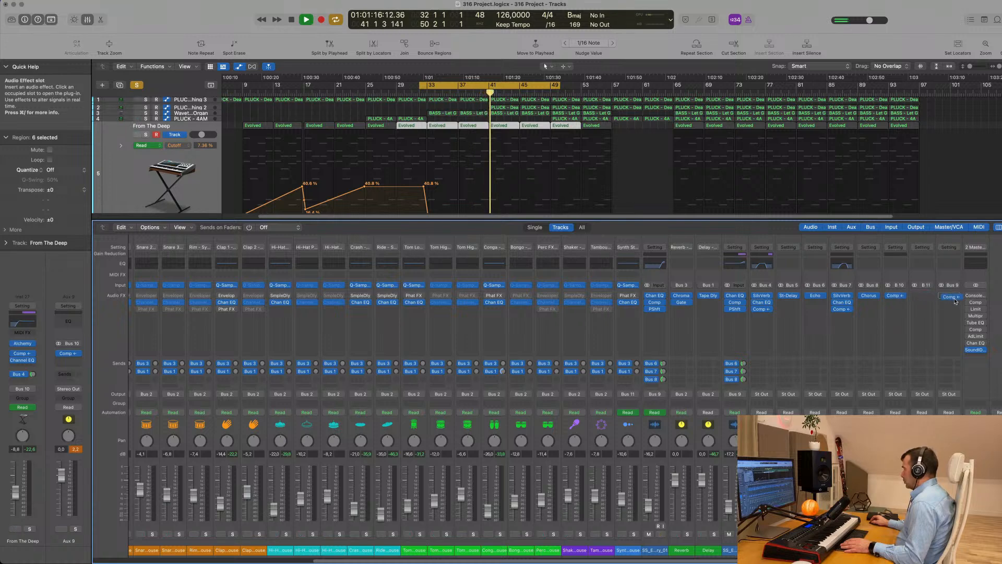
Move the Compressor from Bus 10 onto Aux 9, clear all solos, and open it
drag(955, 301, 899, 298)
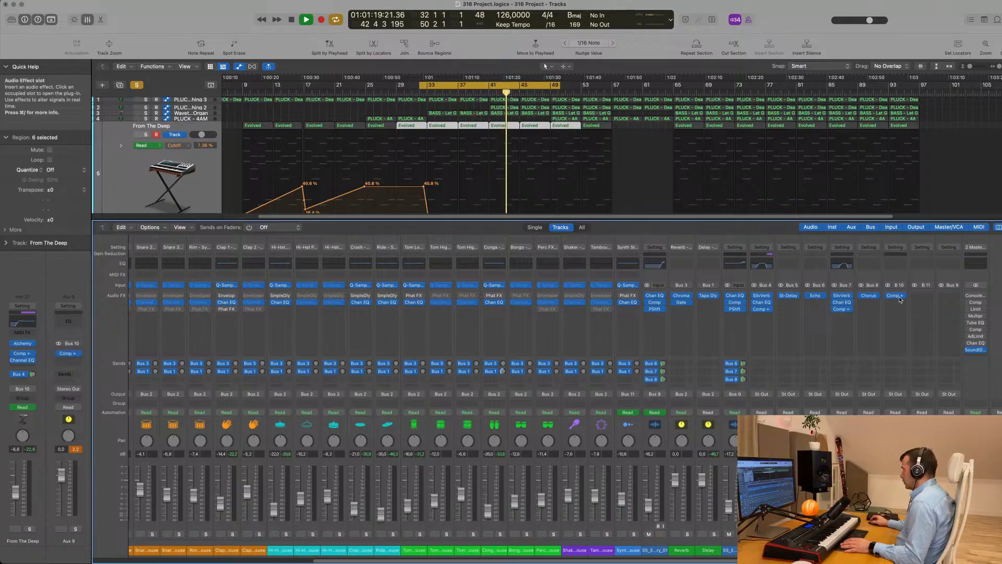
click(137, 85)
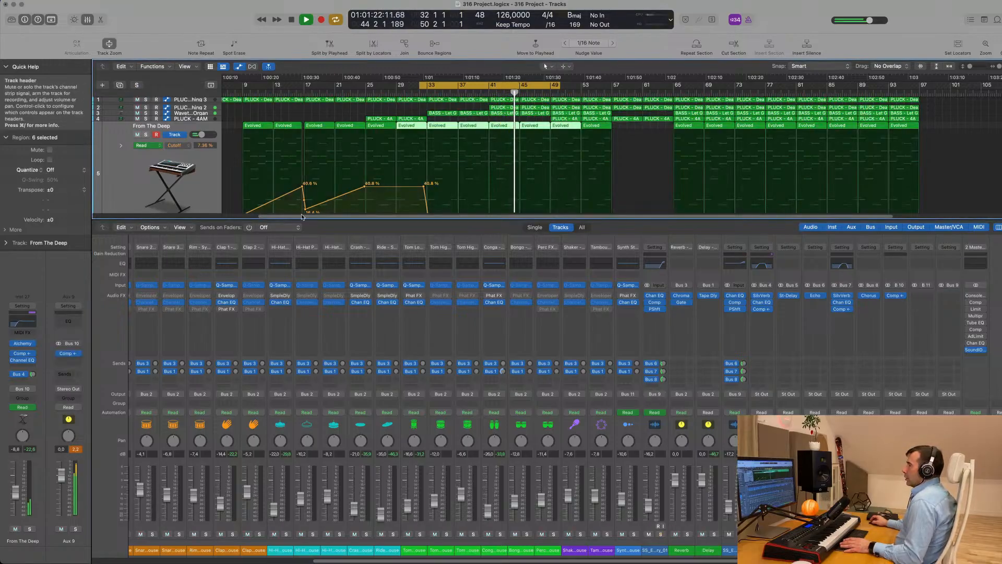
click(896, 296)
Lower the Compressor threshold and turn Auto Gain off while auditioning
drag(573, 108, 709, 197)
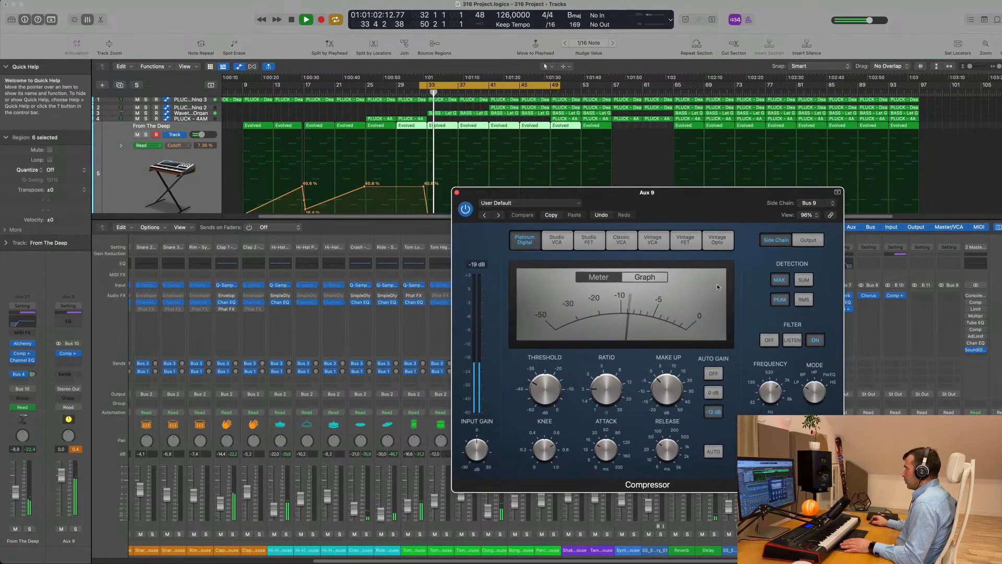
click(801, 242)
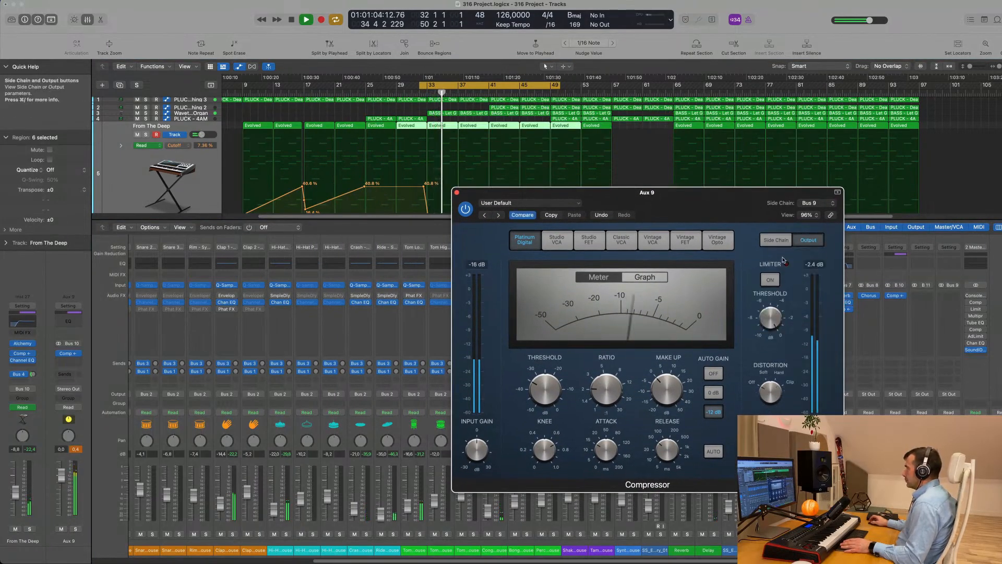
drag(546, 395, 548, 372)
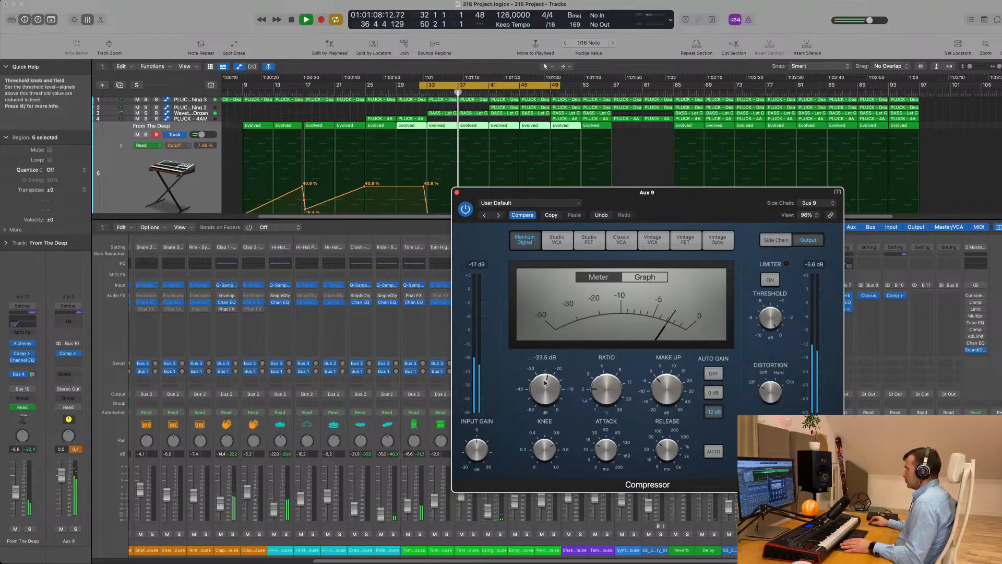
key(space)
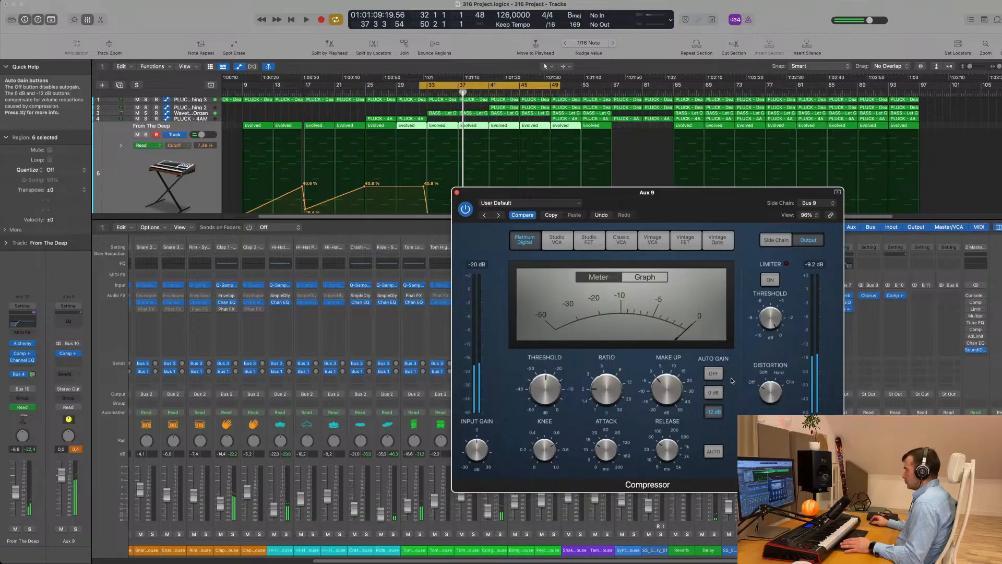
key(space)
drag(748, 202, 663, 226)
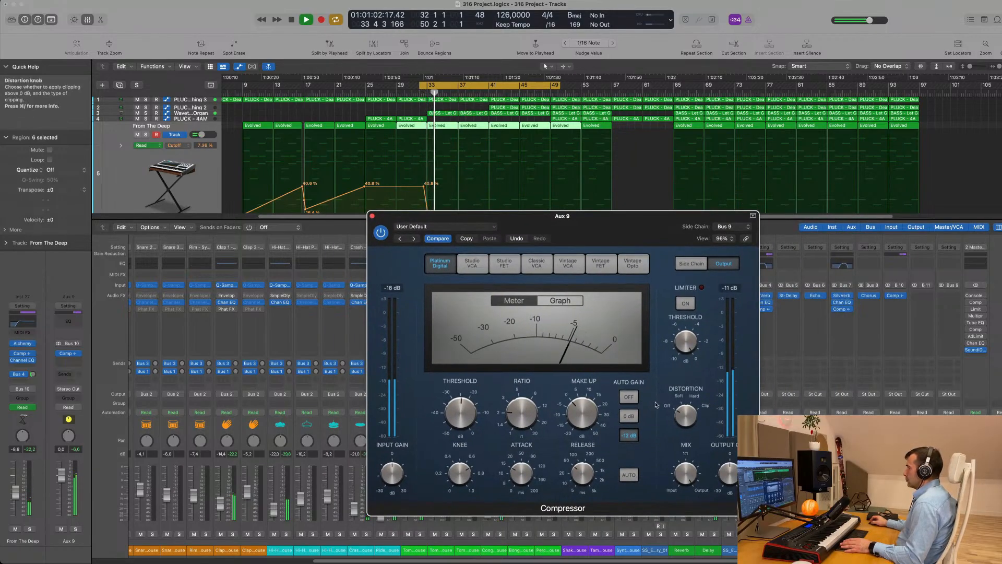
click(629, 397)
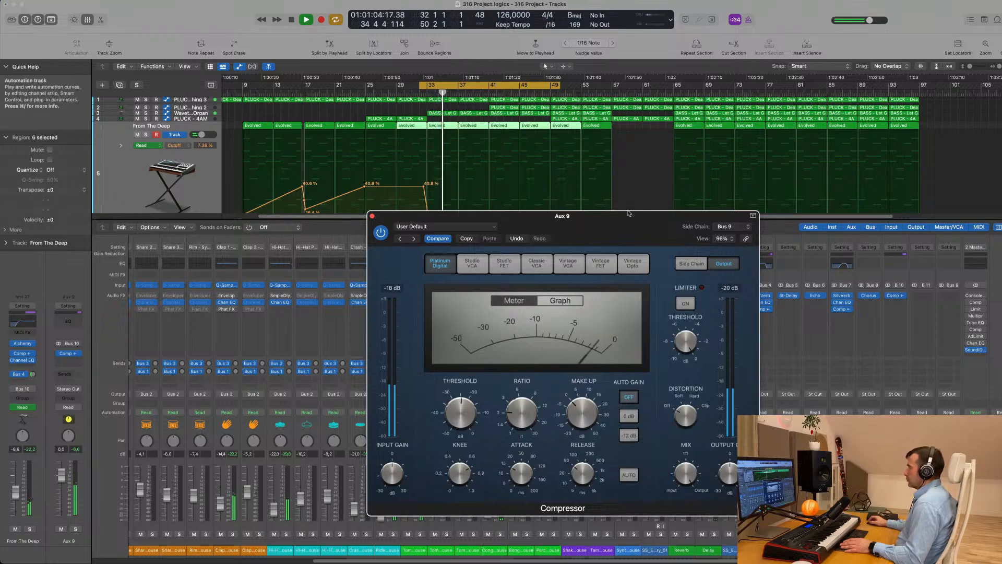
drag(628, 215, 698, 197)
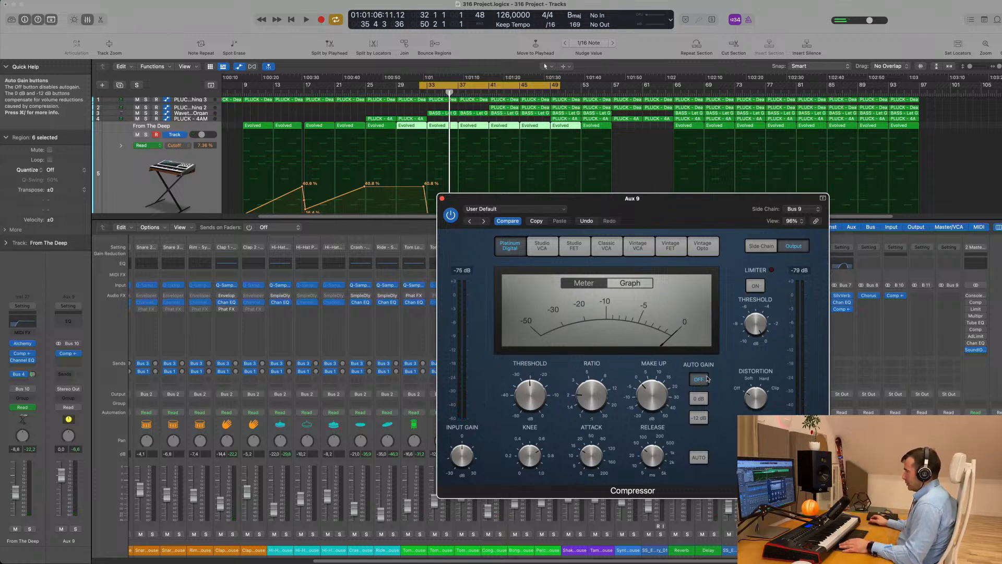
key(space)
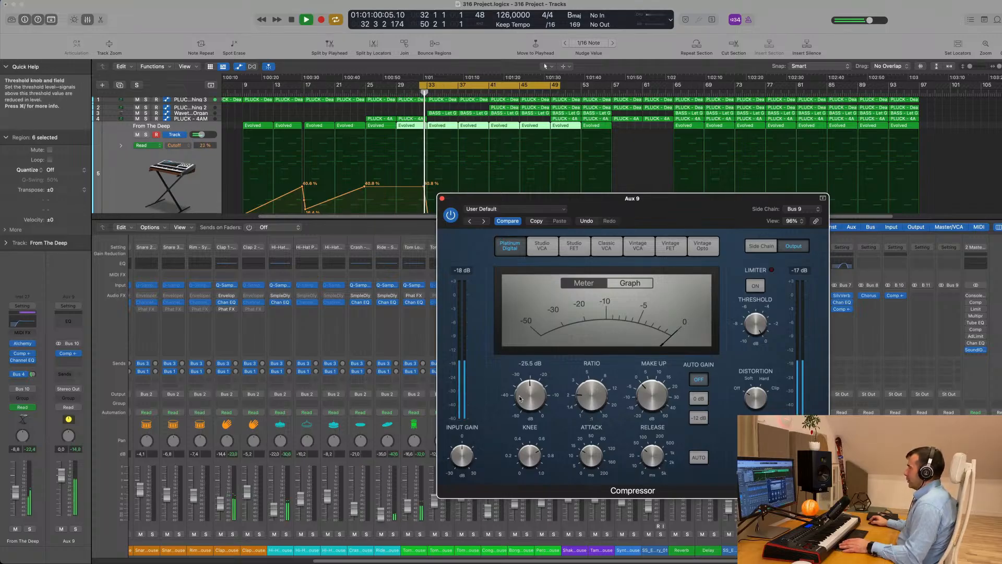
scroll(526, 396, down, 3)
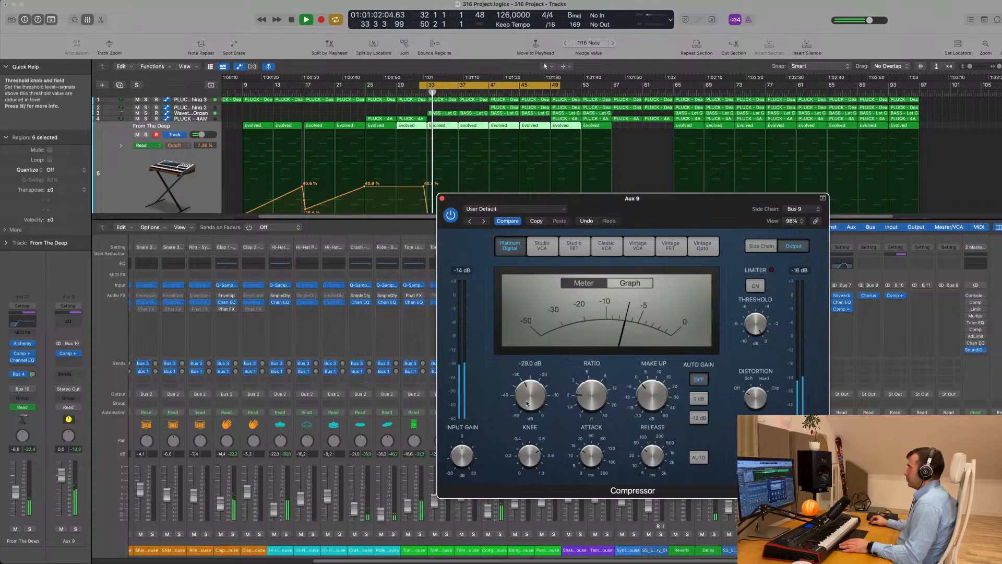
Lower the side-chain filter frequency and try its Listen and On modes during playback
click(762, 245)
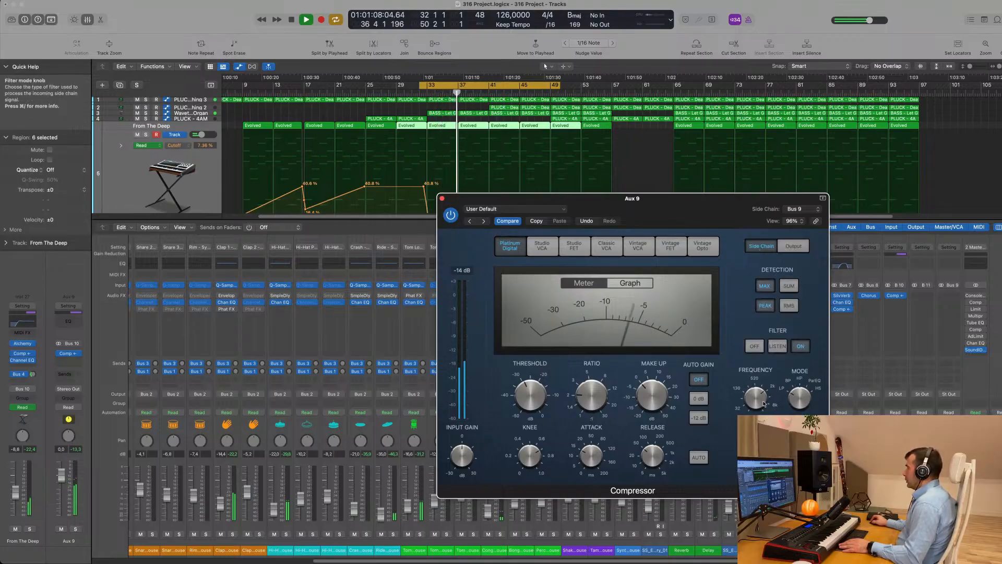
drag(758, 399, 760, 414)
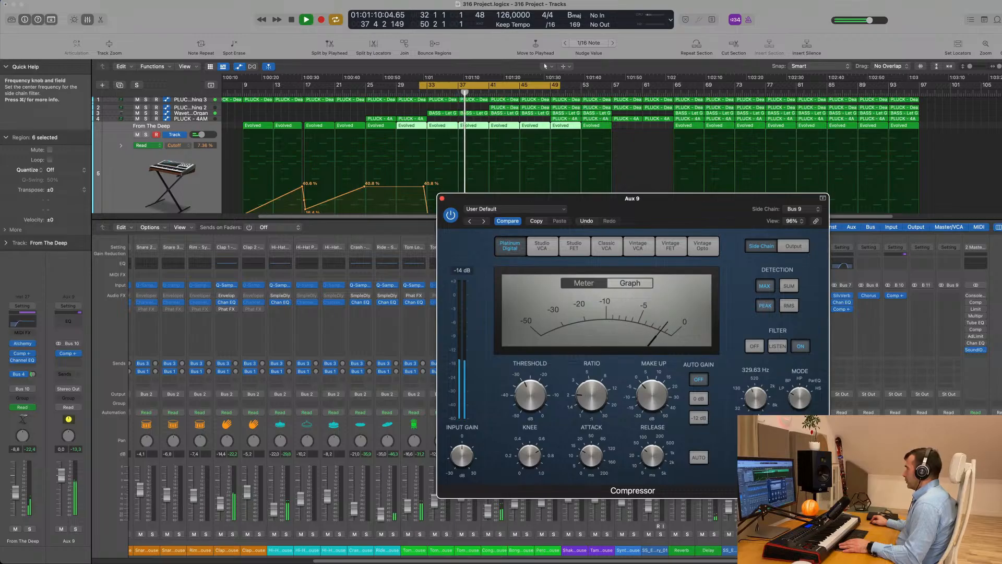
click(777, 346)
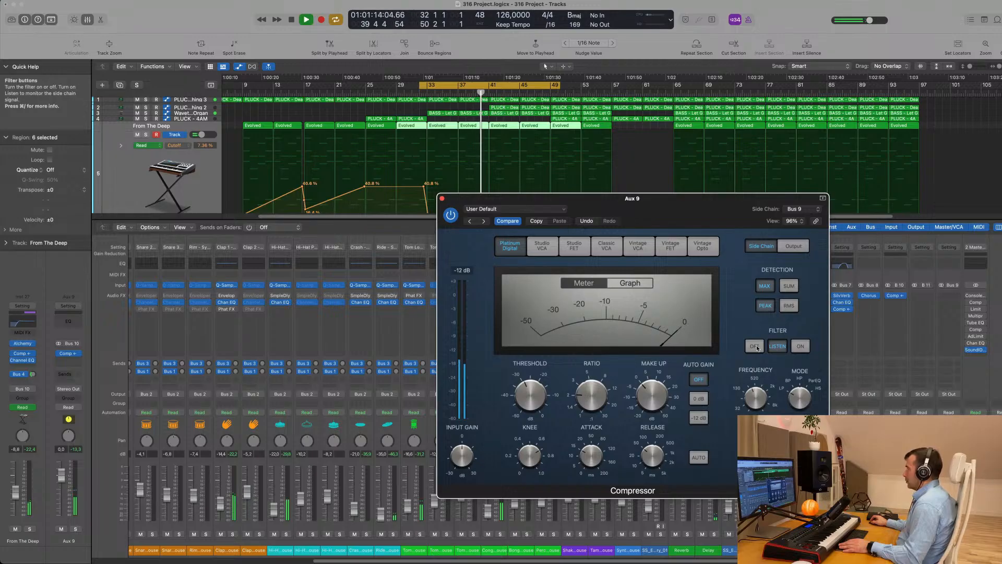
click(799, 347)
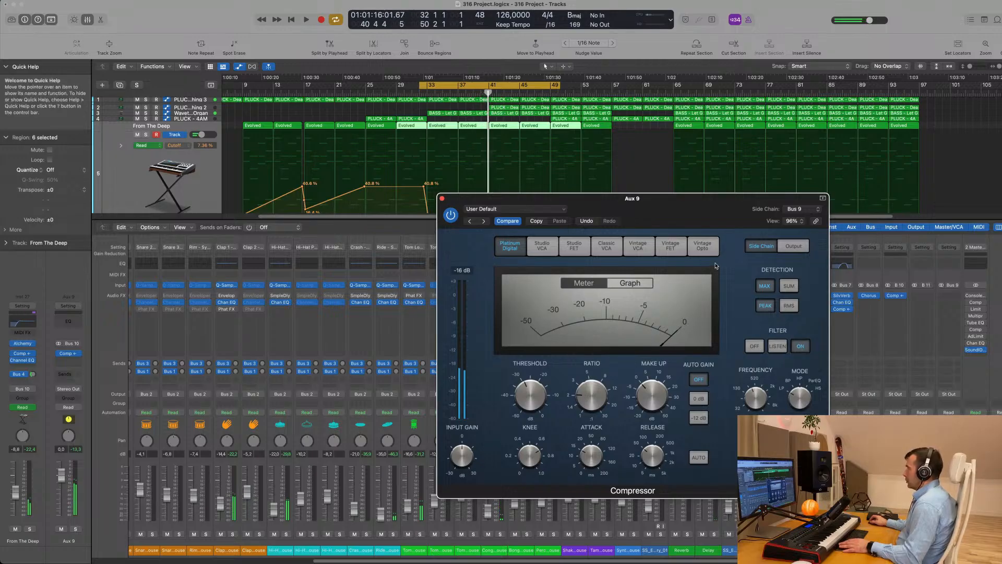
key(space)
key(space)
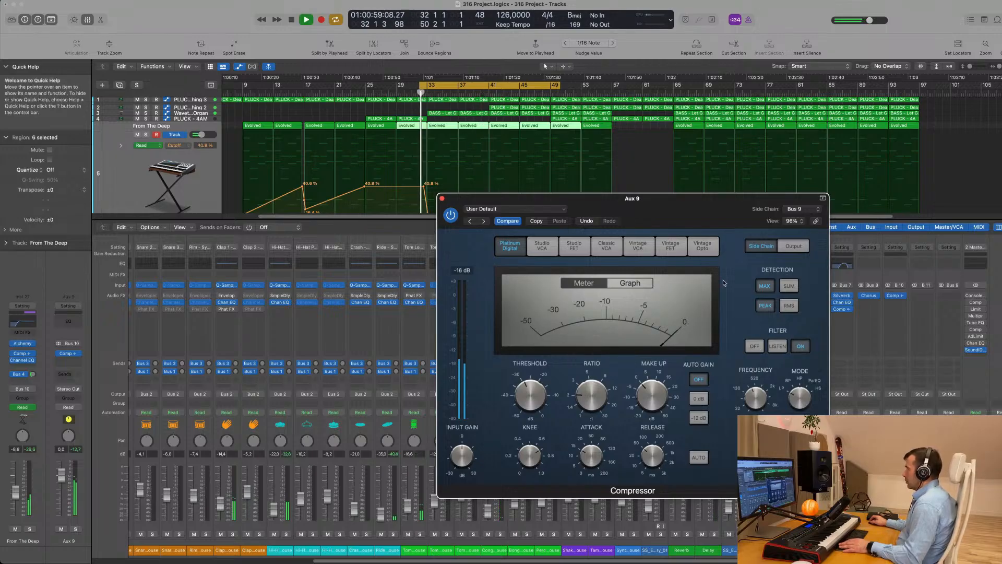
click(778, 347)
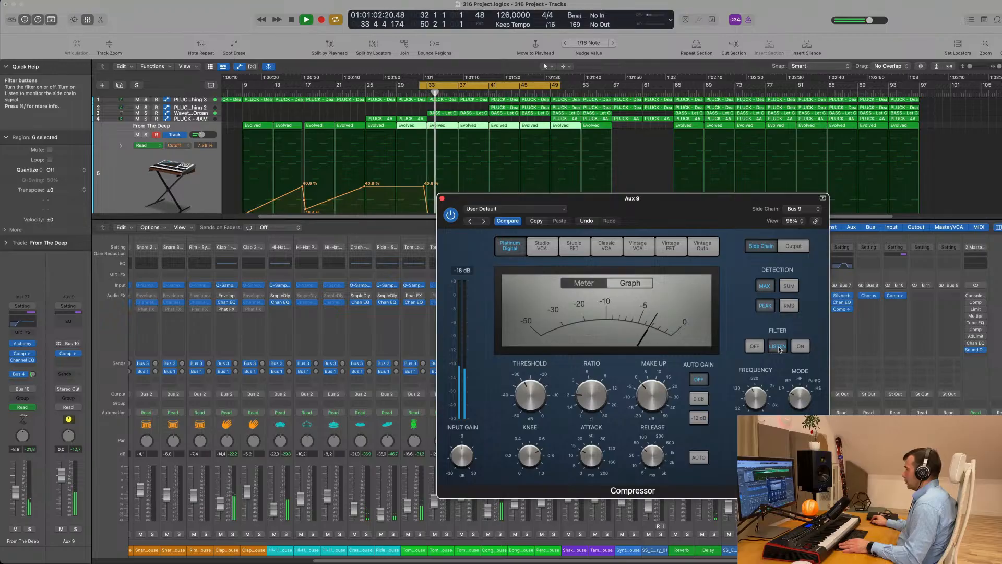
Set the side-chain filter frequency to about 1397 Hz and switch the filter back on
mouse_move(767, 381)
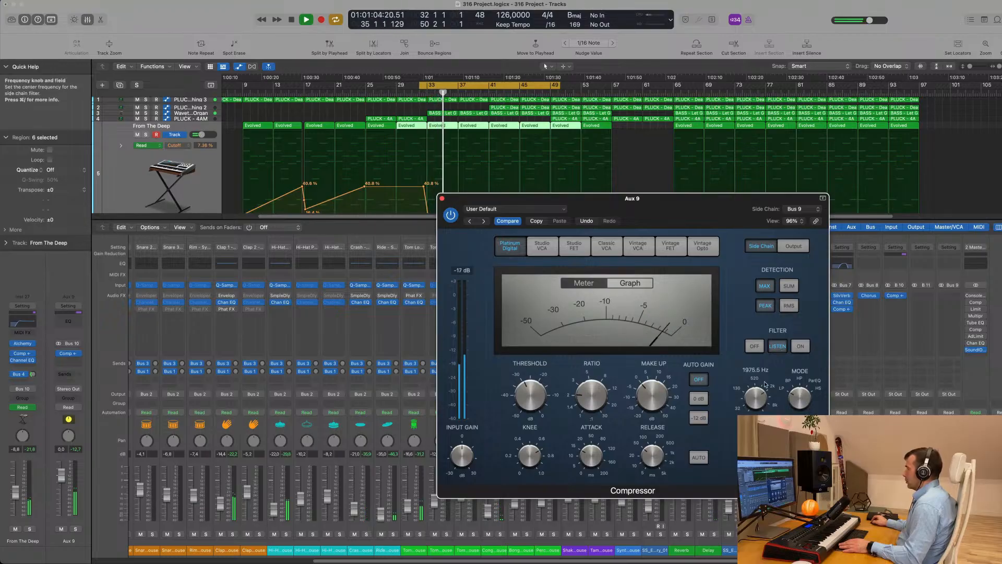
drag(767, 381, 762, 399)
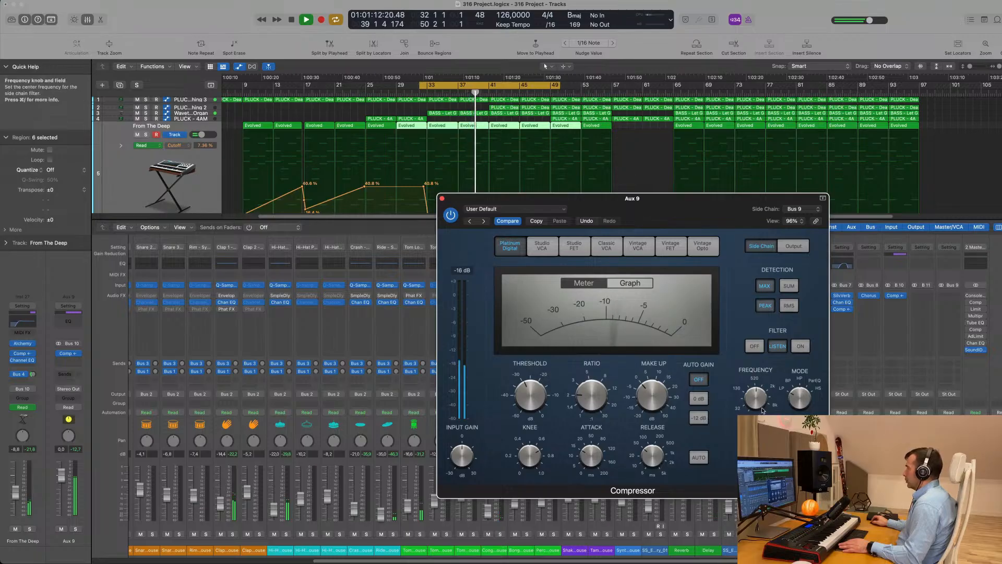
drag(761, 395, 758, 385)
key(space)
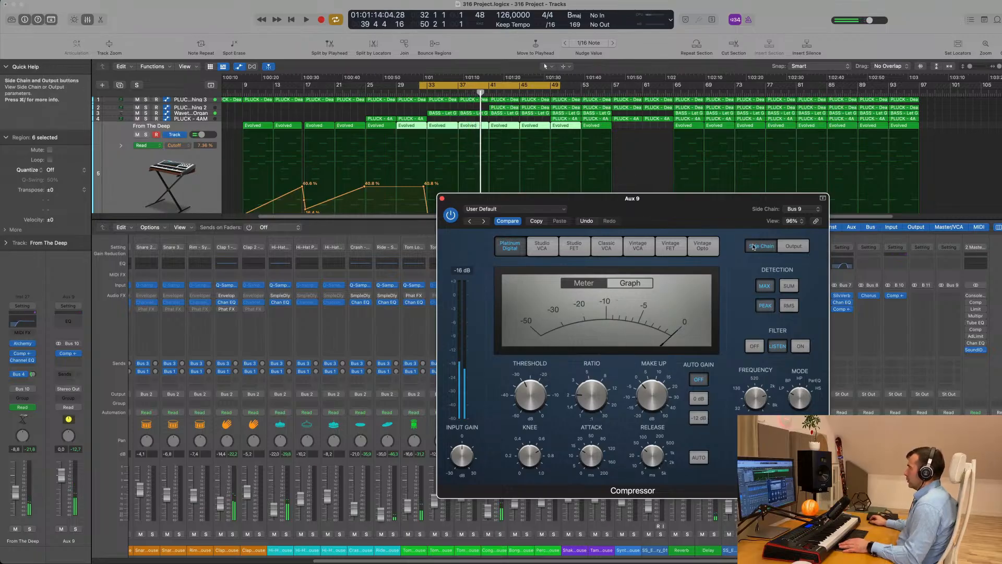
click(796, 347)
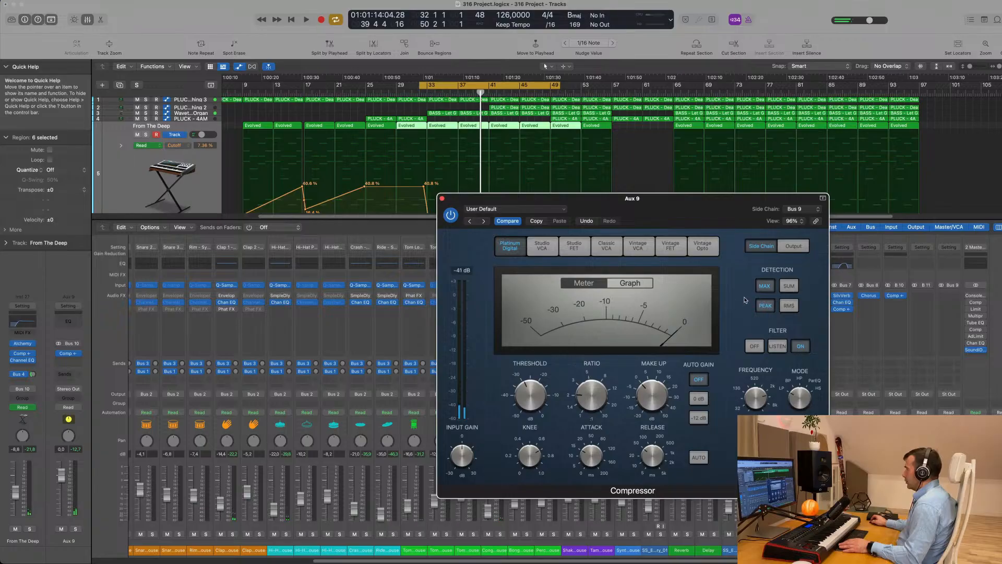
key(space)
drag(681, 205, 726, 205)
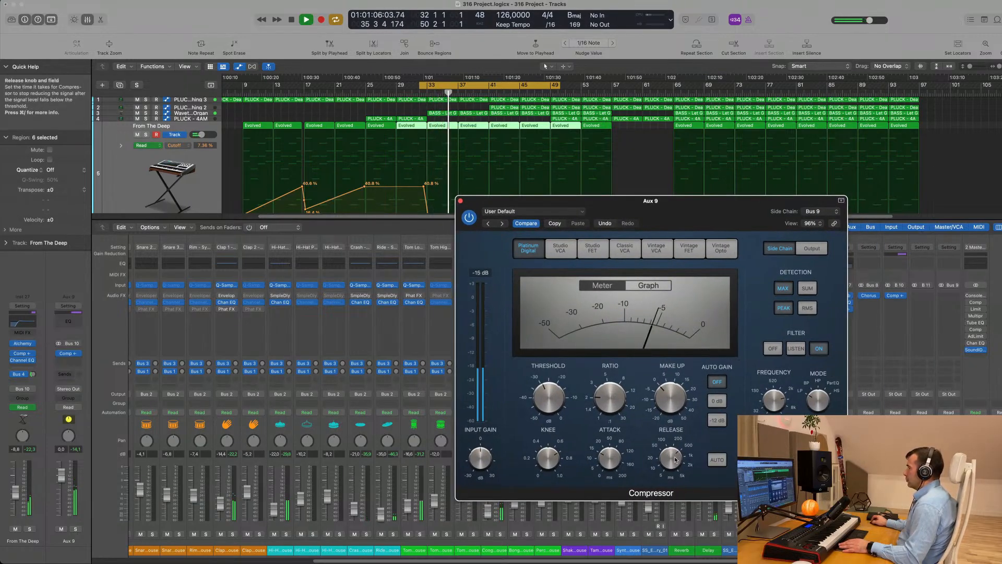
Set the Compressor's attack to 0.0 ms and audition from the cycle start
drag(609, 456, 607, 464)
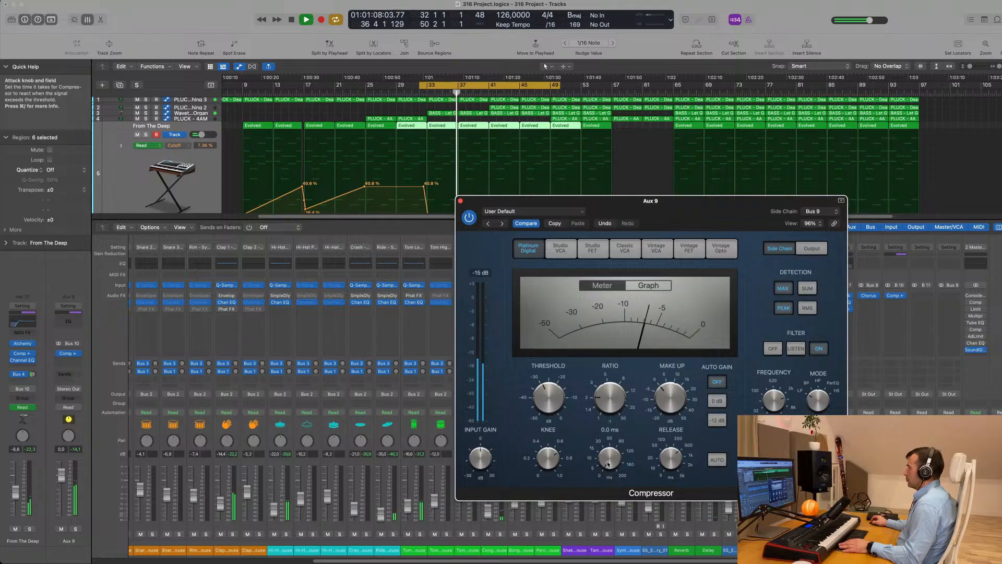
drag(692, 209, 680, 155)
key(space)
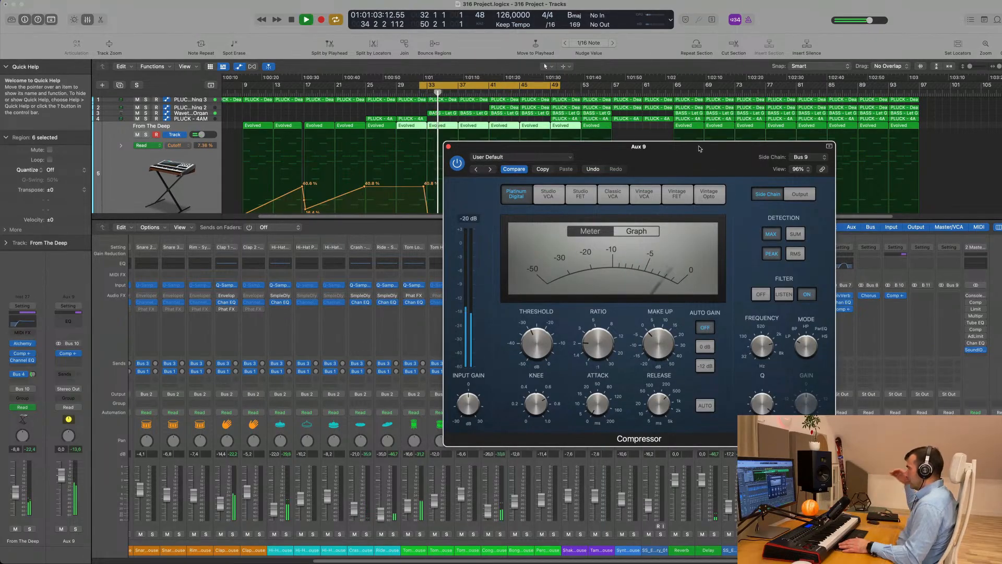
key(space)
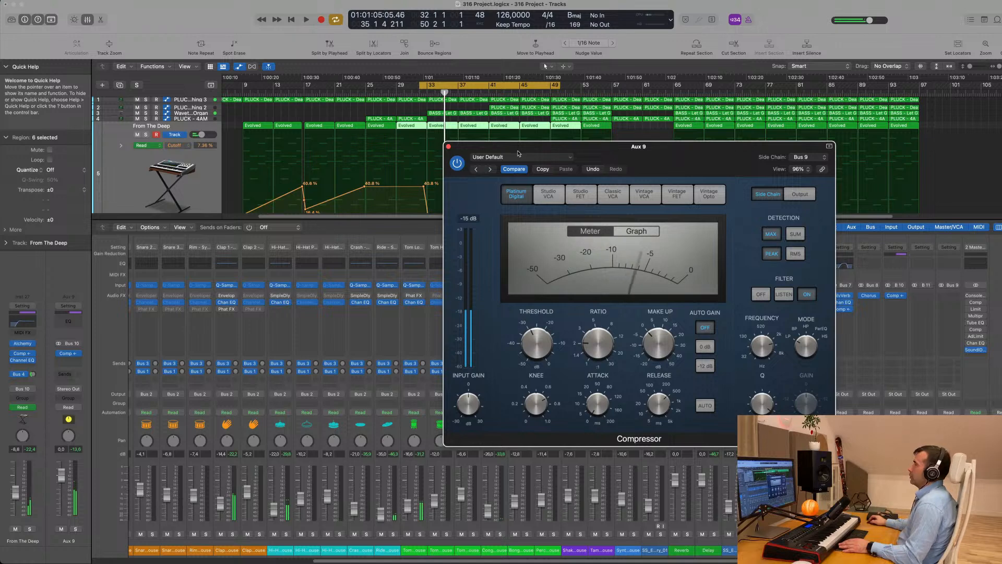
key(space)
Restart the cycle playback and solo the Aux 9 channel
drag(637, 154, 673, 186)
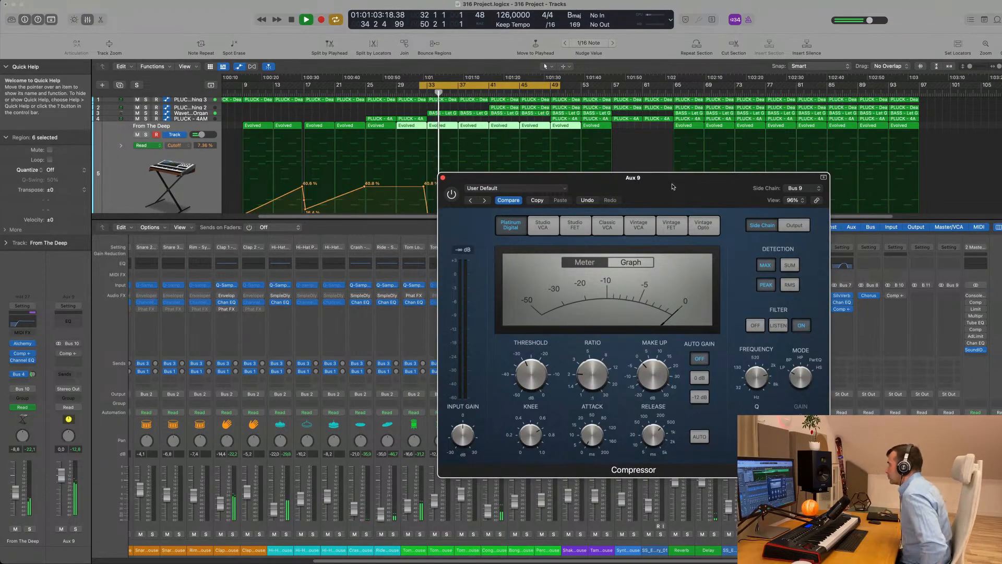
drag(673, 187, 658, 190)
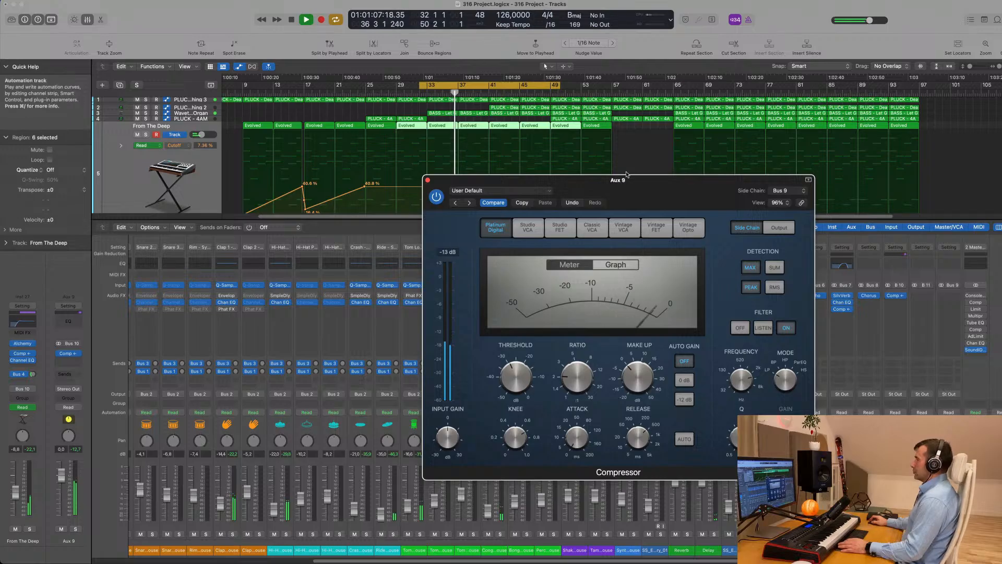
drag(656, 179, 611, 146)
key(space)
key(space)
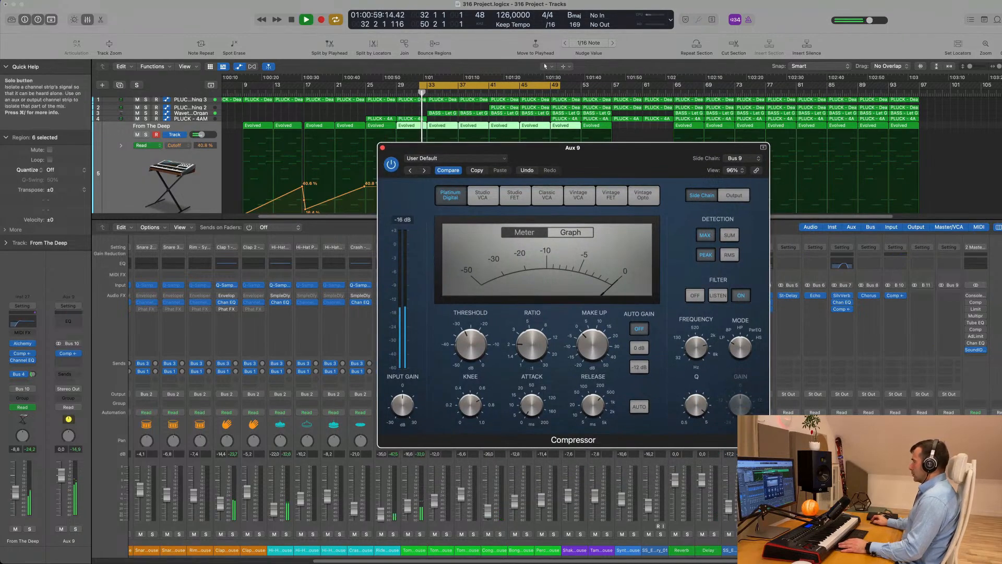
click(75, 529)
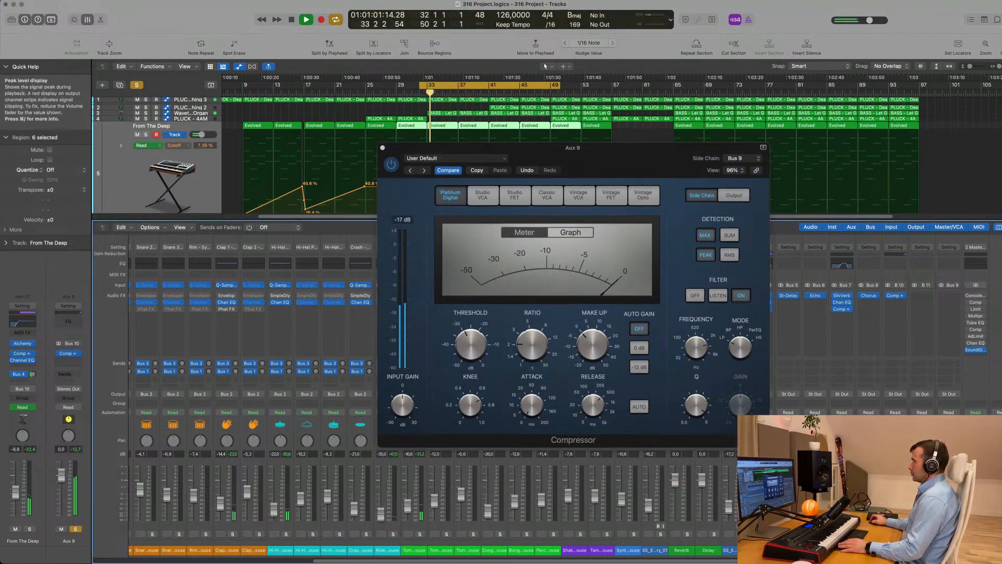
drag(618, 155, 685, 164)
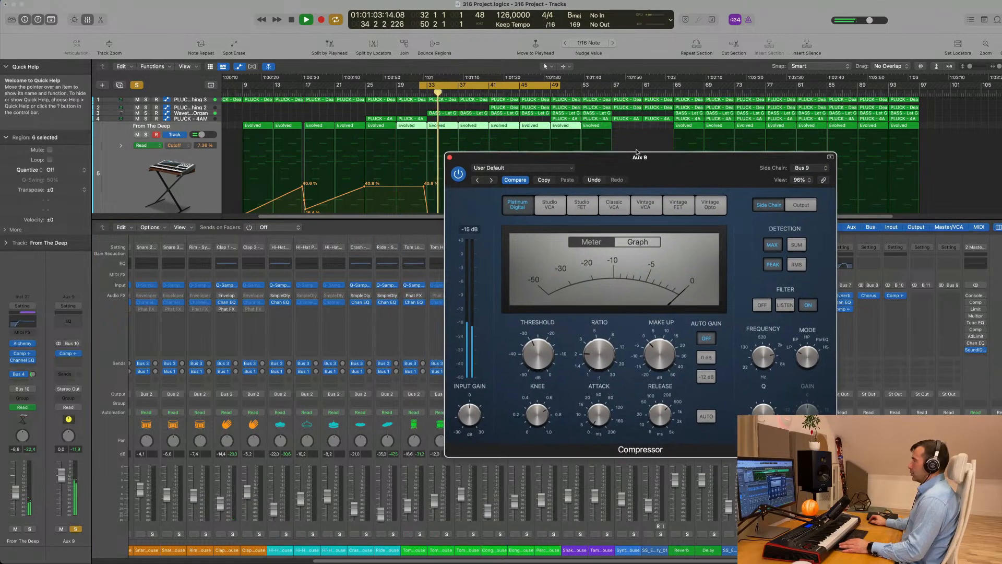
scroll(329, 142, down, 5)
scroll(329, 142, up, 1)
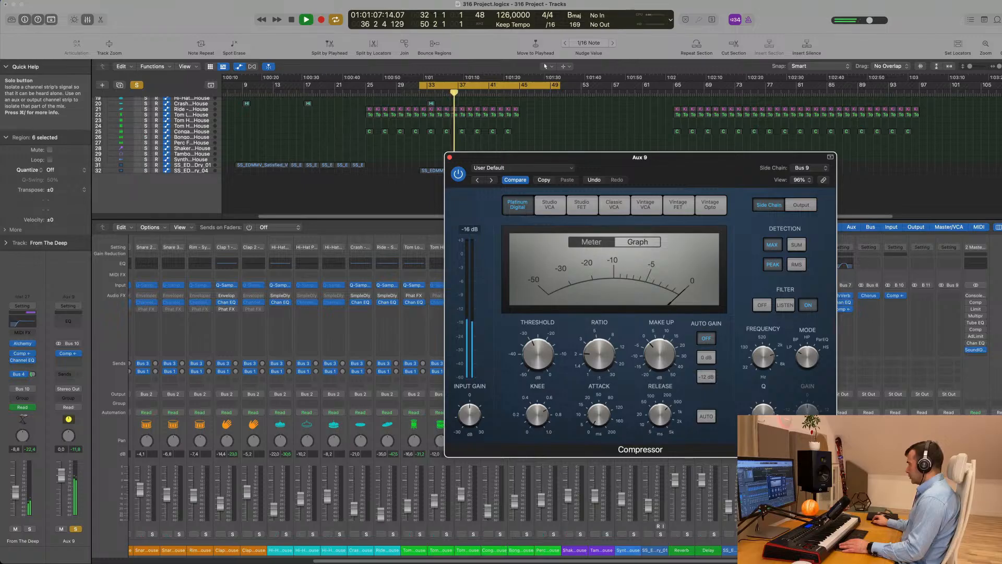
Restart cycle playback and clear all track solos
click(660, 534)
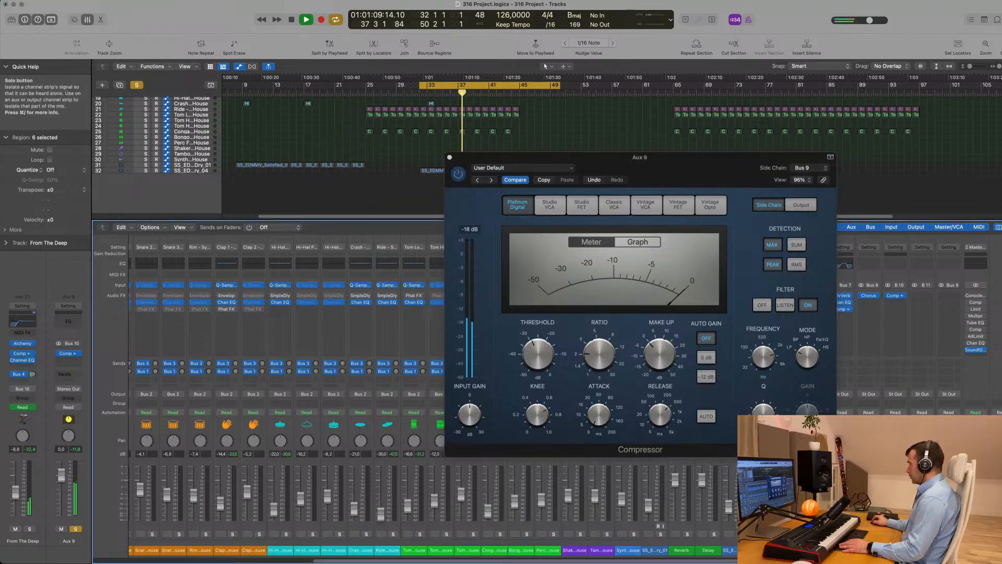
key(space)
key(space)
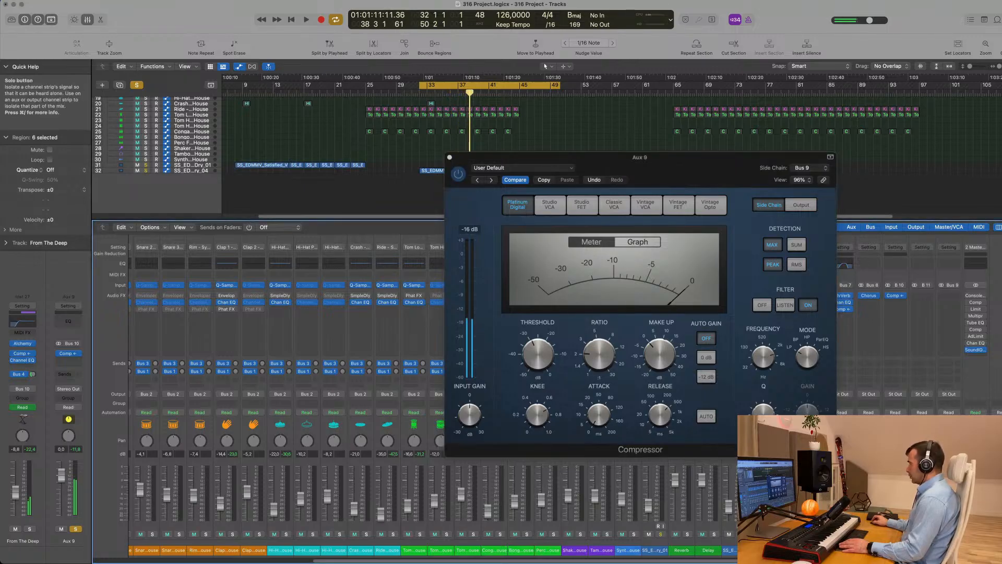
drag(703, 163, 499, 135)
mouse_move(498, 360)
click(135, 85)
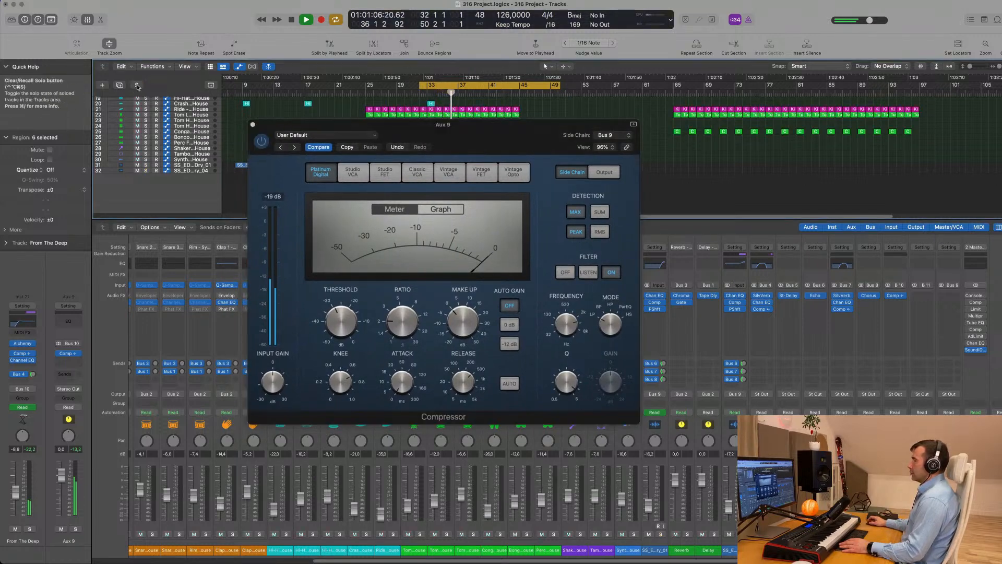
Set the Aux 9 compressor threshold to -28.5 dB, keep PEAK detection, and show its output section
drag(489, 129, 565, 142)
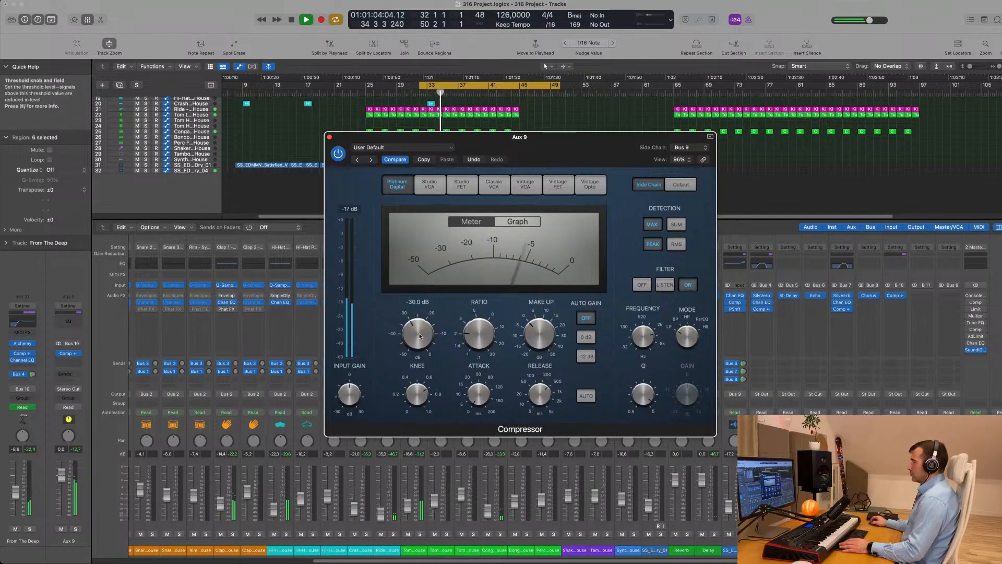
drag(419, 336, 422, 333)
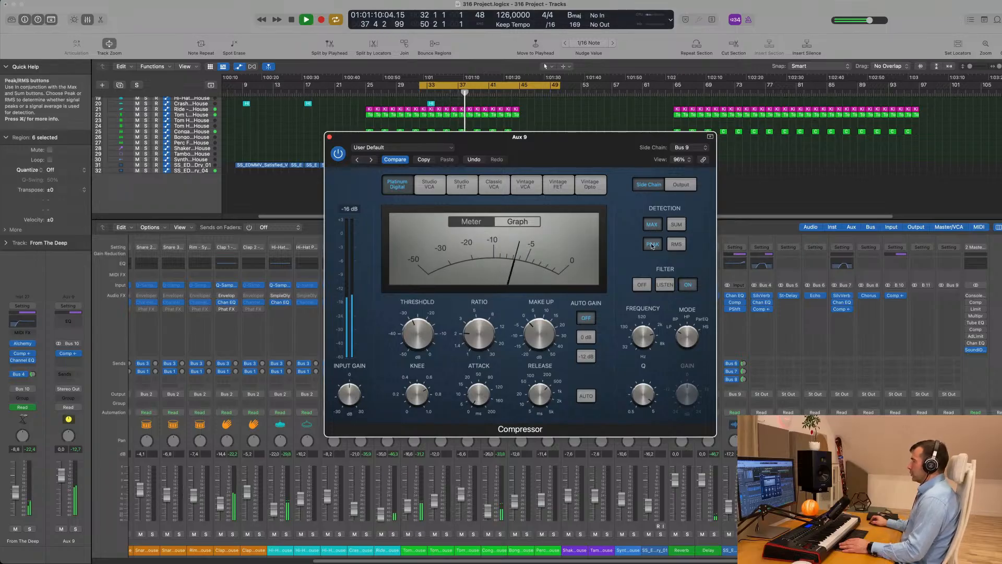
click(676, 245)
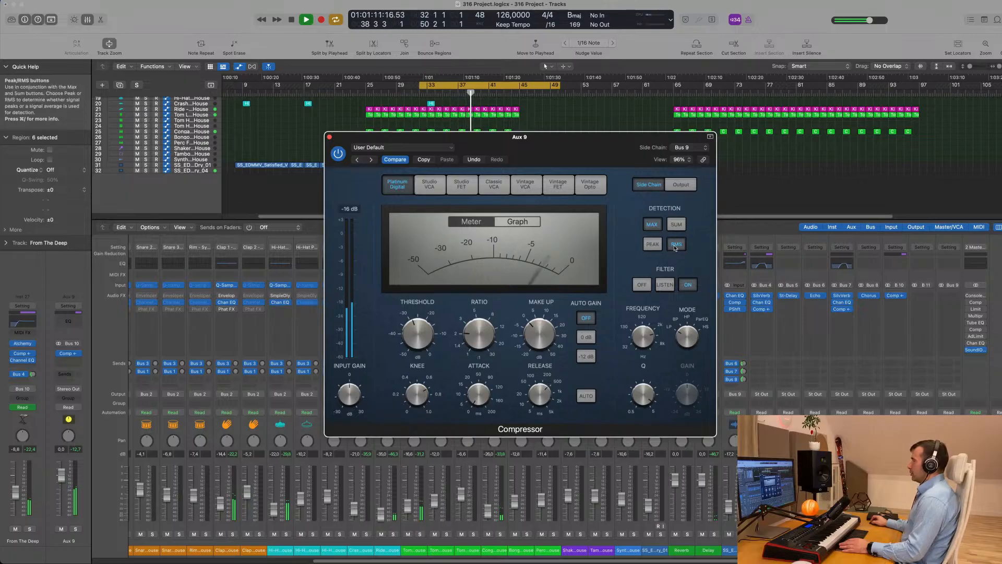
click(654, 246)
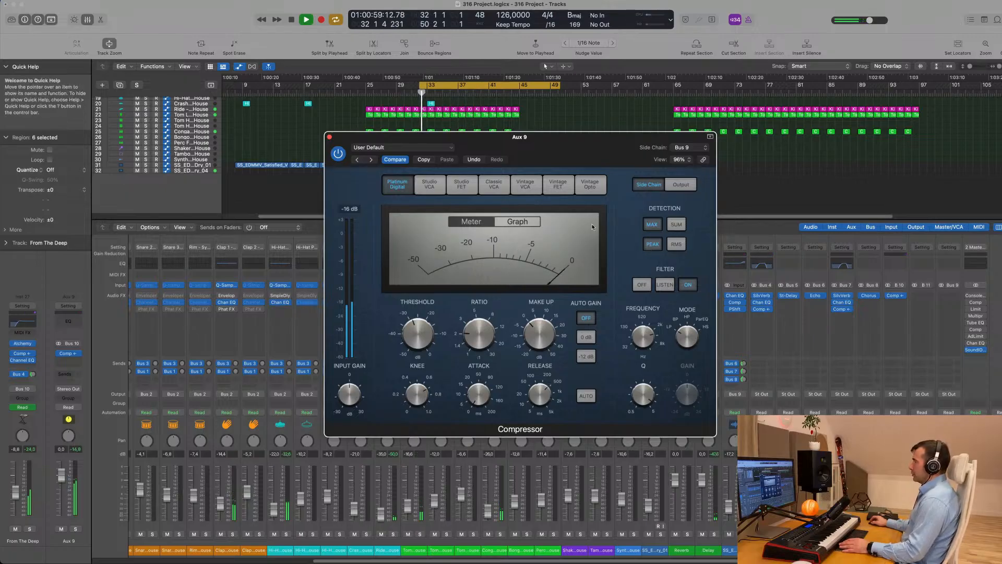
drag(569, 134, 605, 139)
click(717, 190)
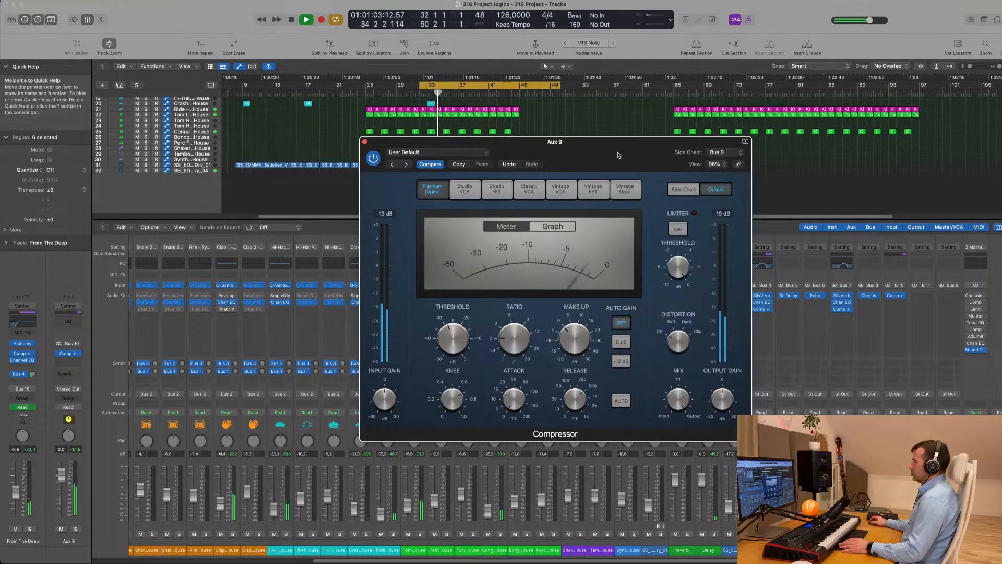
Loop the cycle and fine-tune the Aux 9 compressor threshold to about -27.5 dB
drag(619, 156, 661, 161)
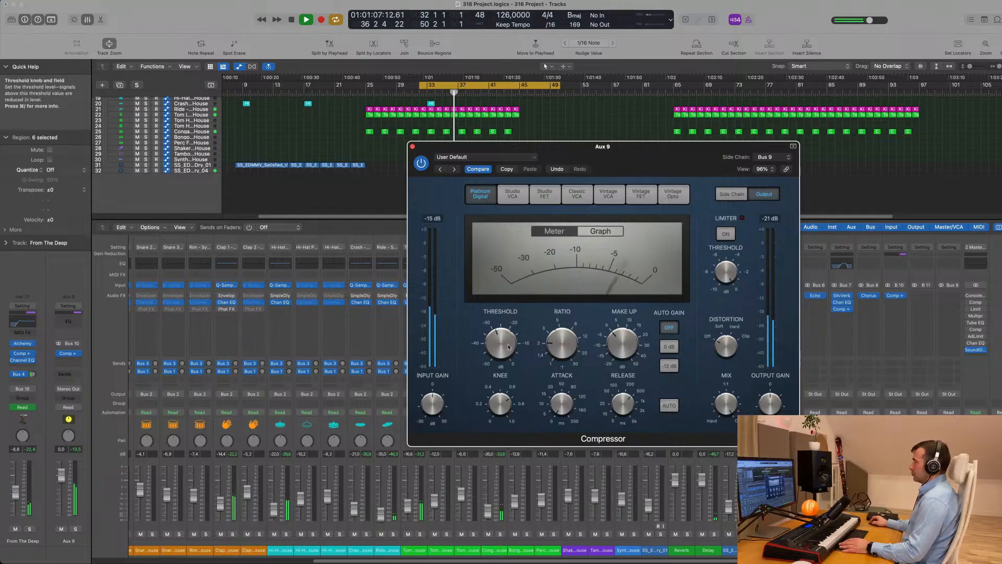
mouse_move(495, 345)
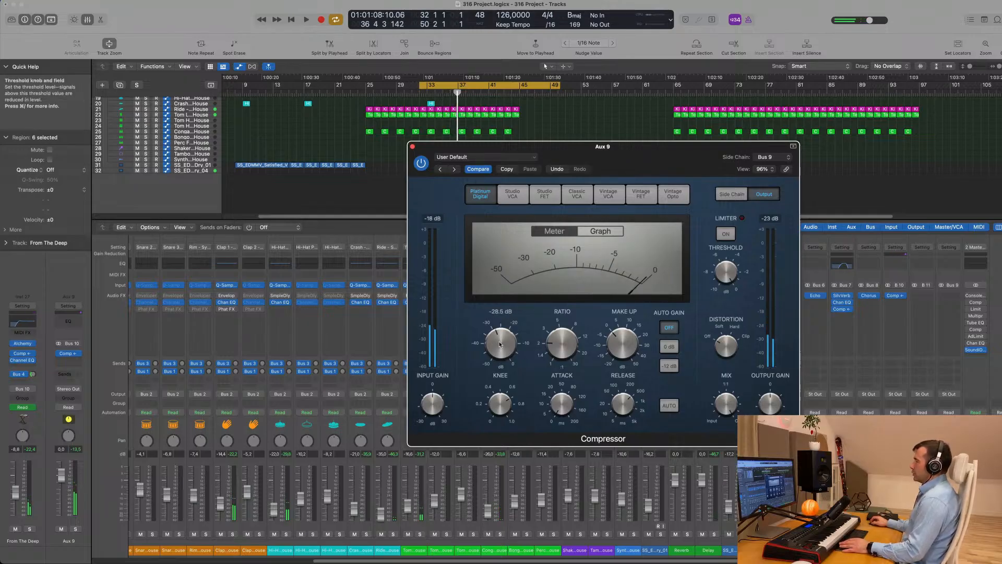
key(space)
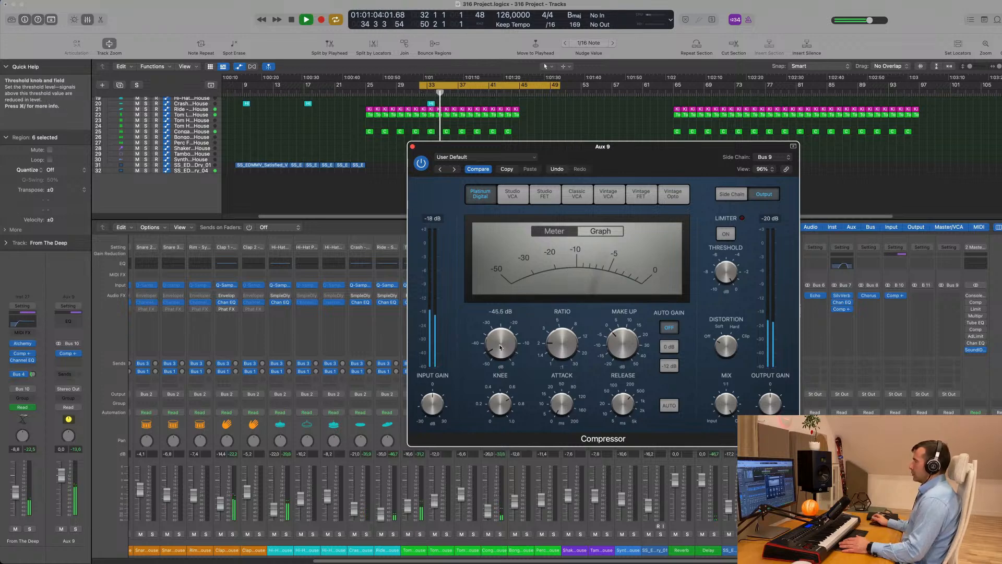
key(space)
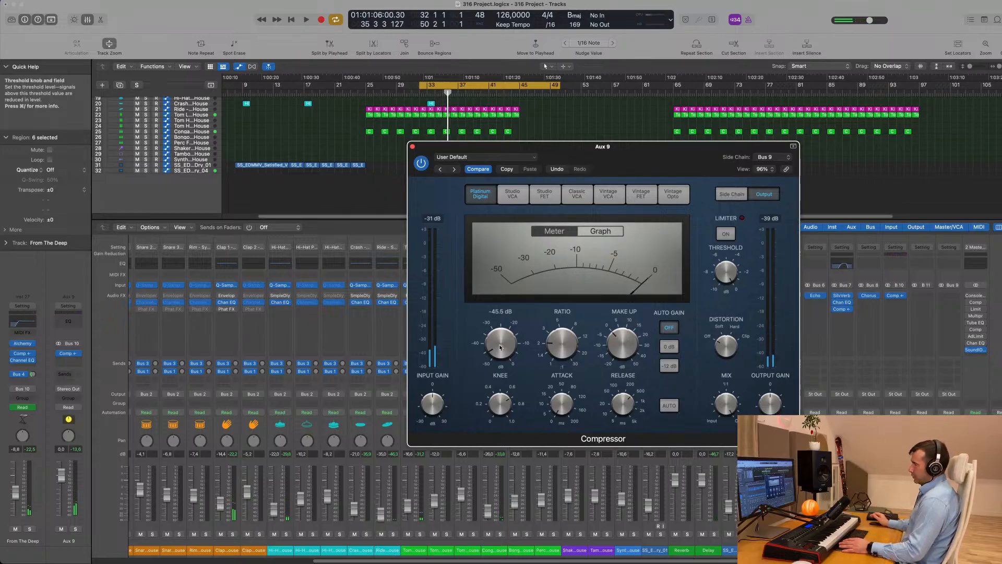
key(space)
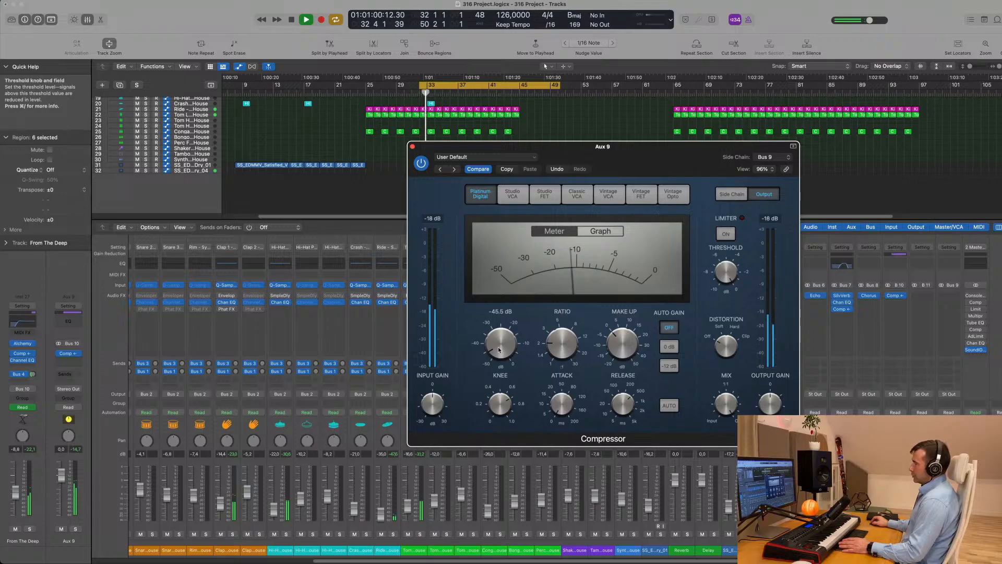
drag(500, 343, 502, 324)
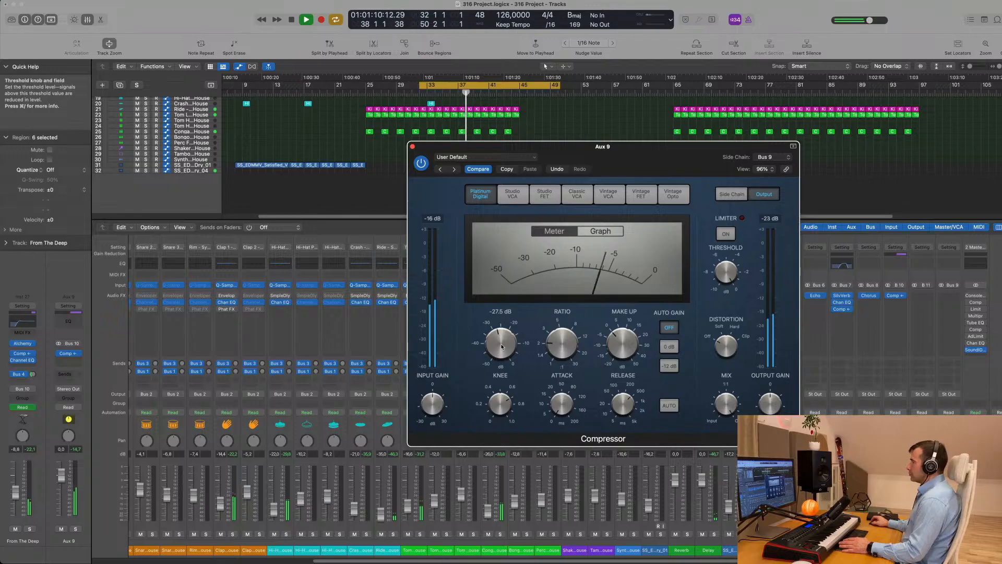
drag(651, 149, 642, 154)
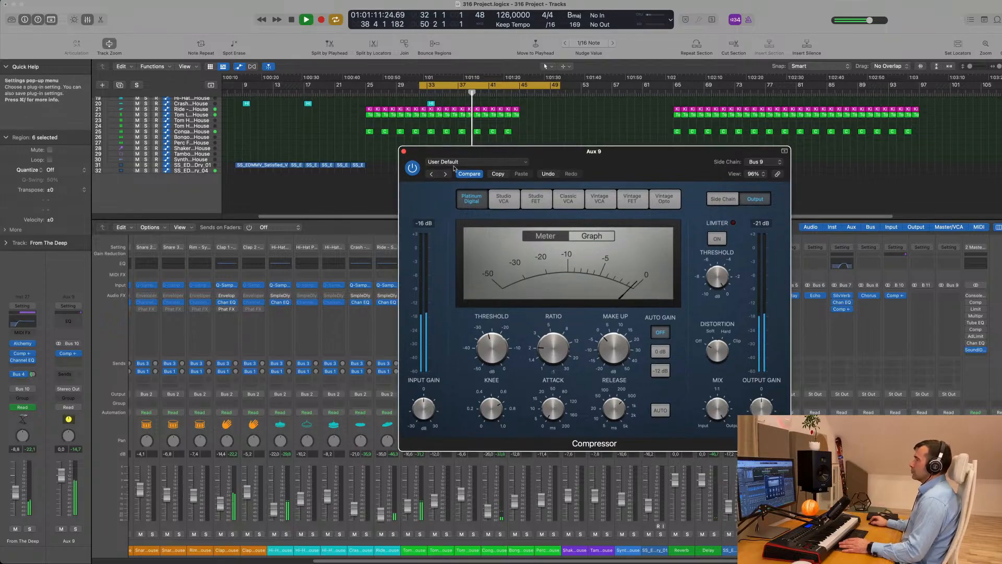
Close the compressor and mixer, then set the cycle to start at bar 8 and play
click(403, 152)
key(x)
key(space)
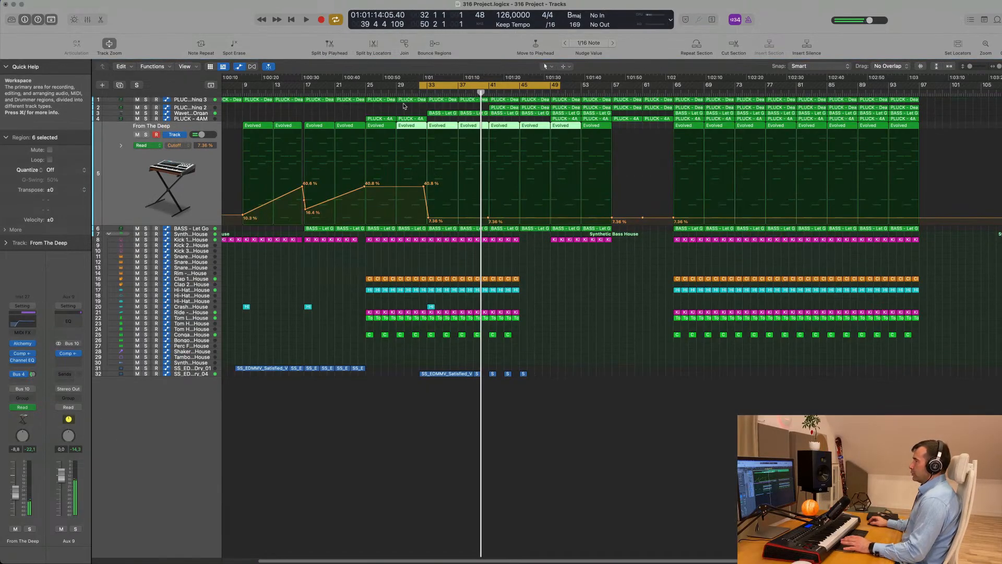
drag(421, 85, 224, 85)
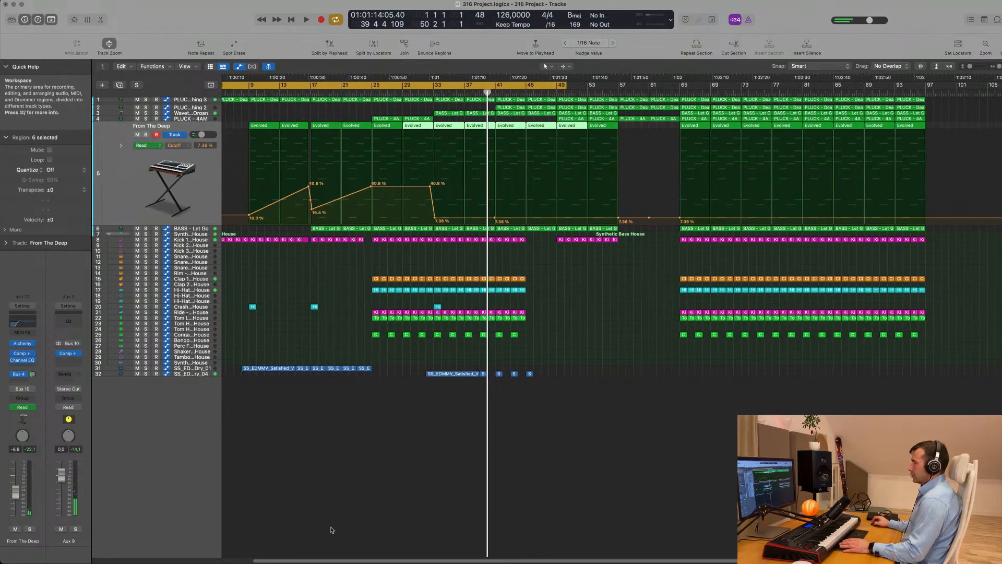
key(space)
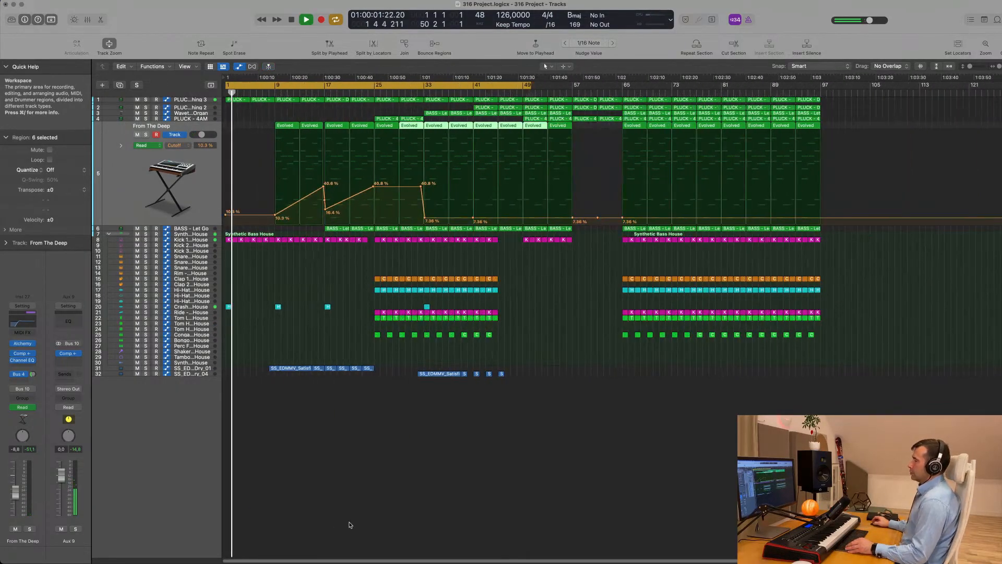
key(space)
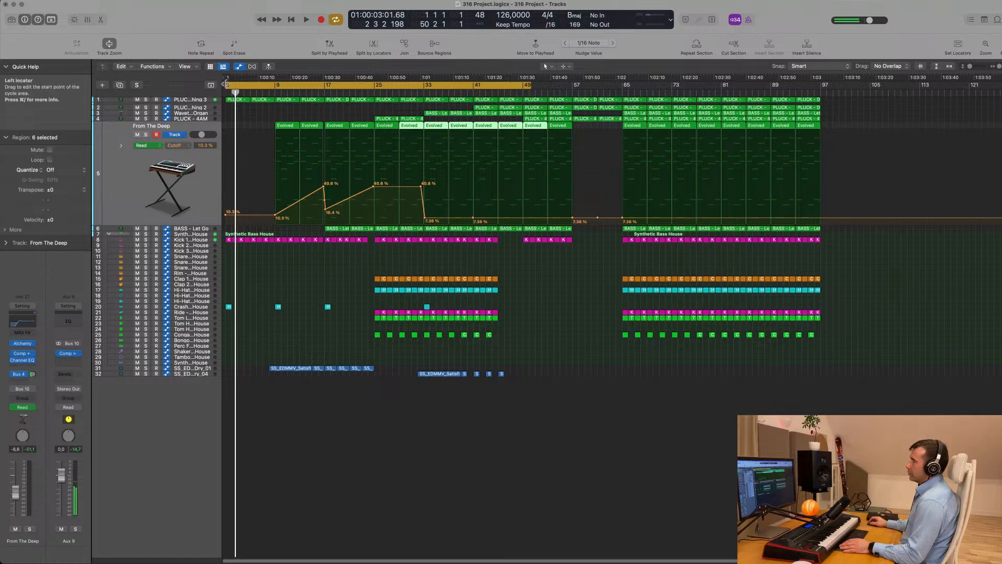
drag(225, 85, 277, 86)
key(space)
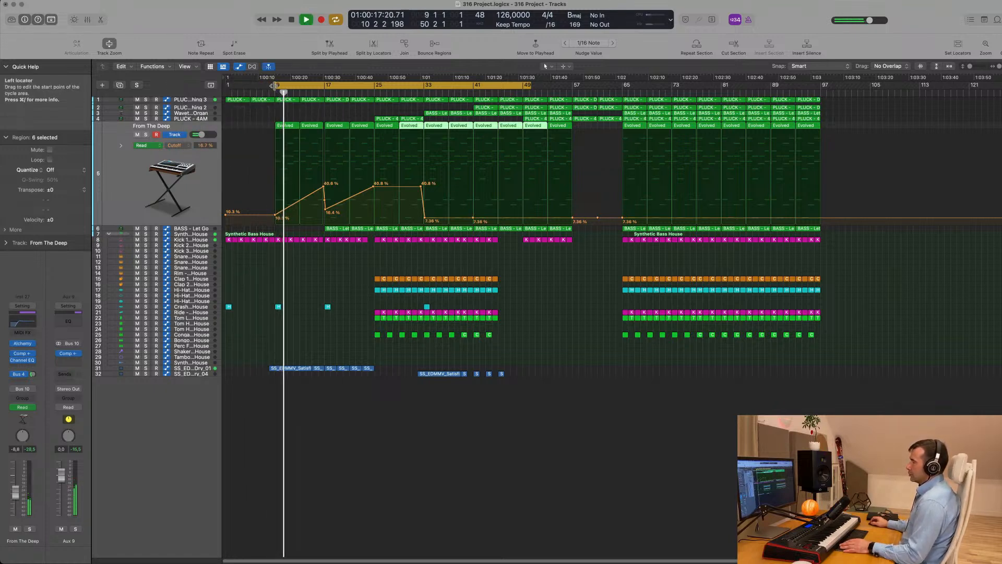
drag(275, 86, 269, 86)
key(space)
key(space)
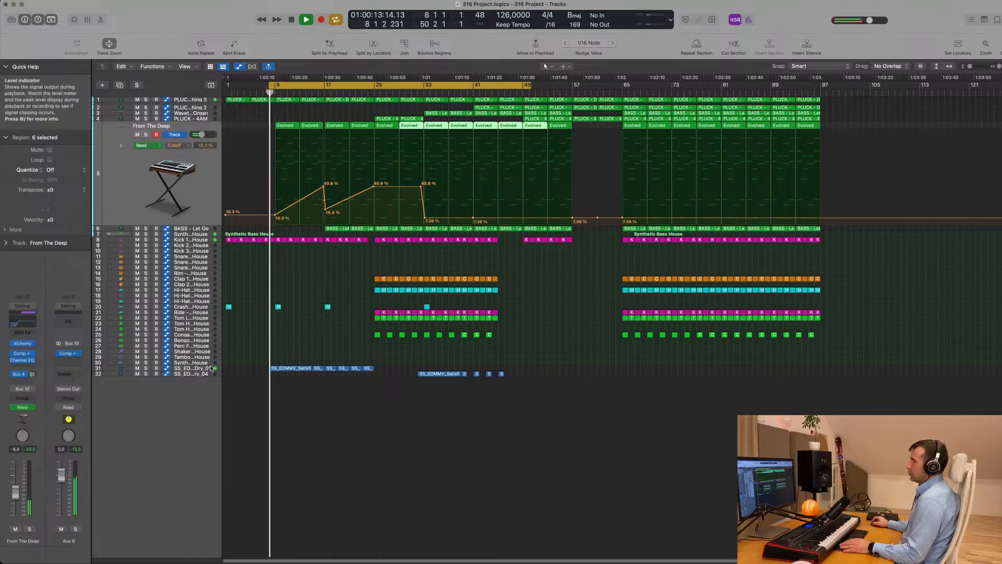
Show track 31's vocal with its LoCut filter automation lane
click(205, 369)
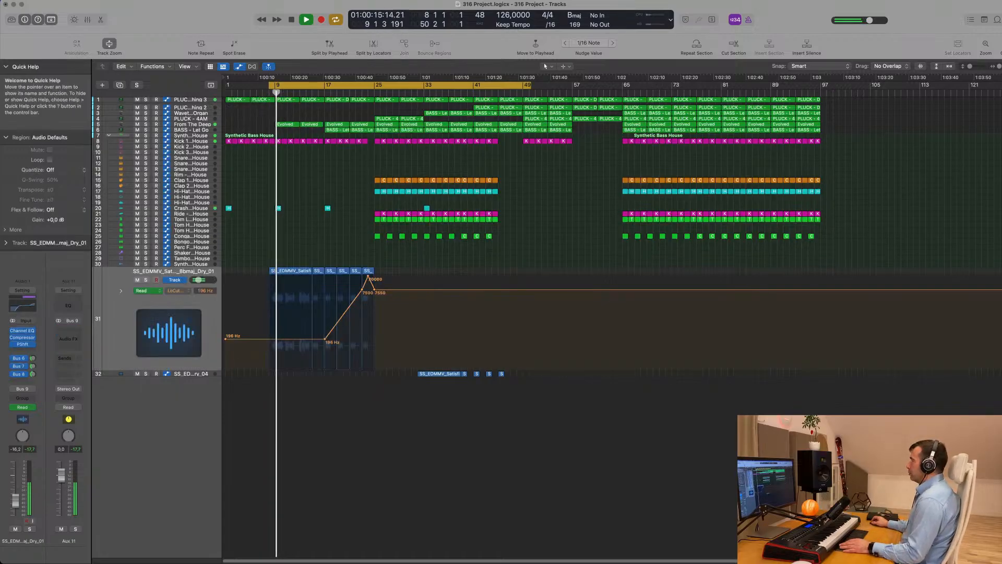
click(752, 5)
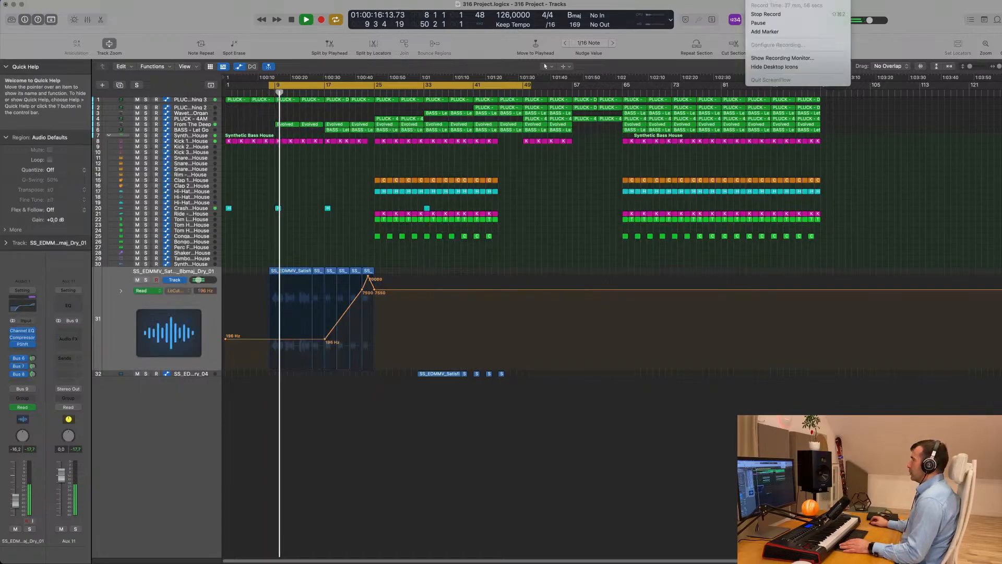
click(713, 7)
scroll(339, 507, up, 5)
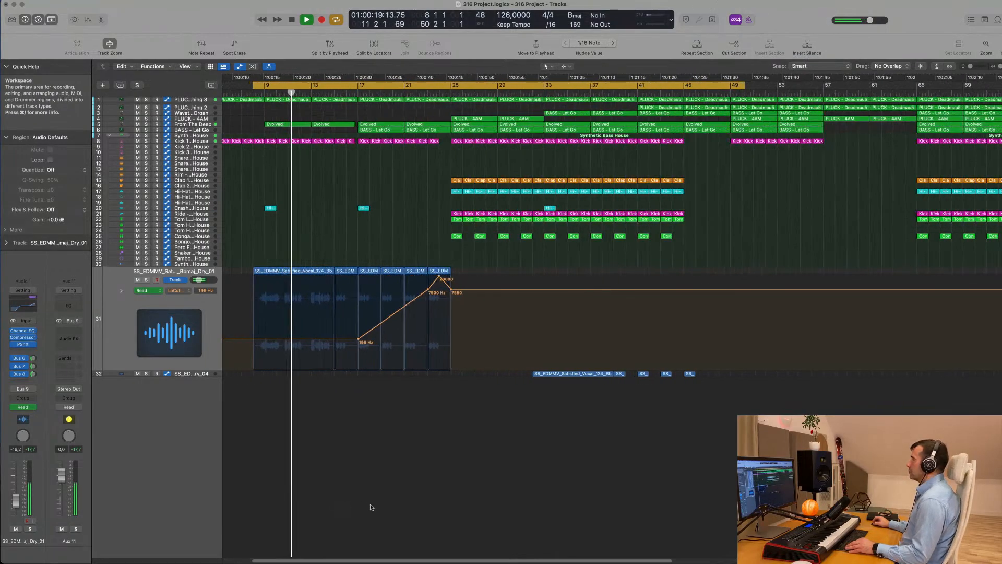
scroll(359, 502, up, 5)
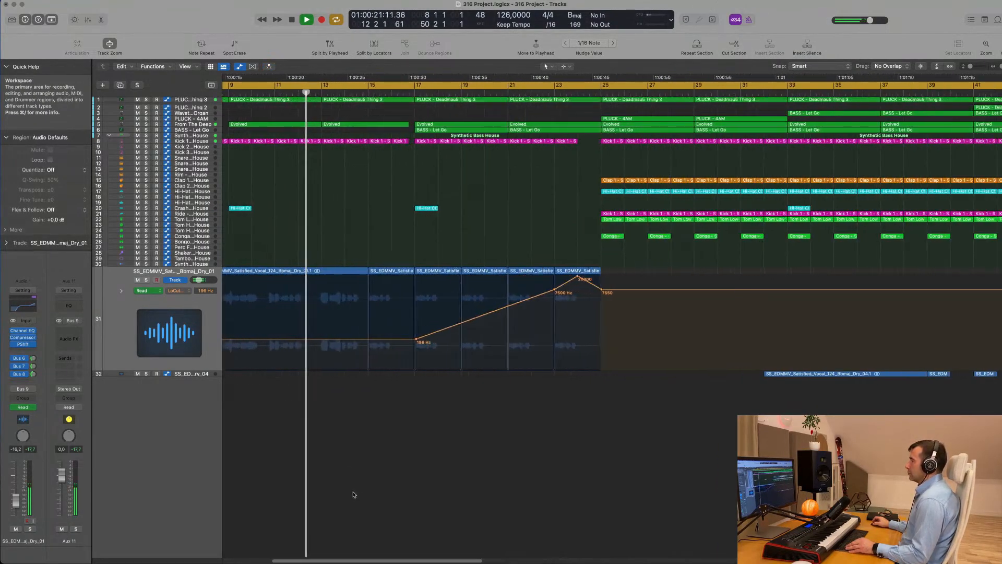
scroll(354, 494, down, 3)
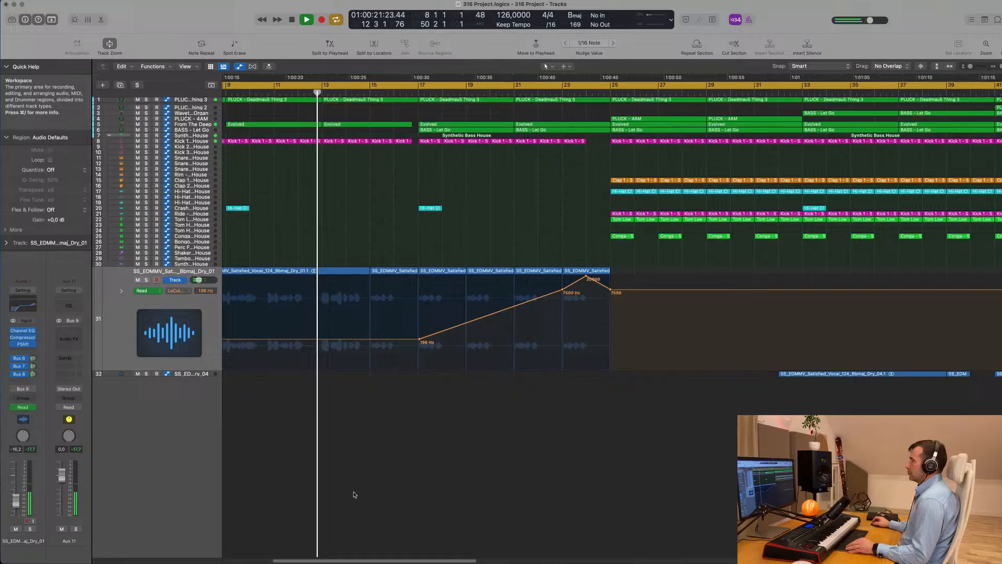
Select the six vocal regions on track 31 and copy the Crash region about six bars later
click(120, 317)
scroll(120, 318, down, 3)
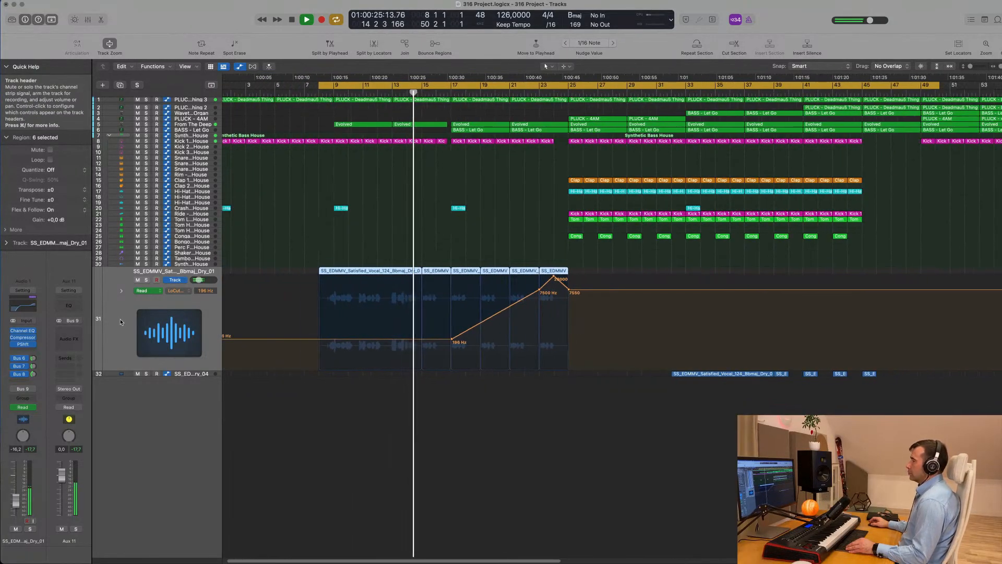
scroll(122, 320, down, 2)
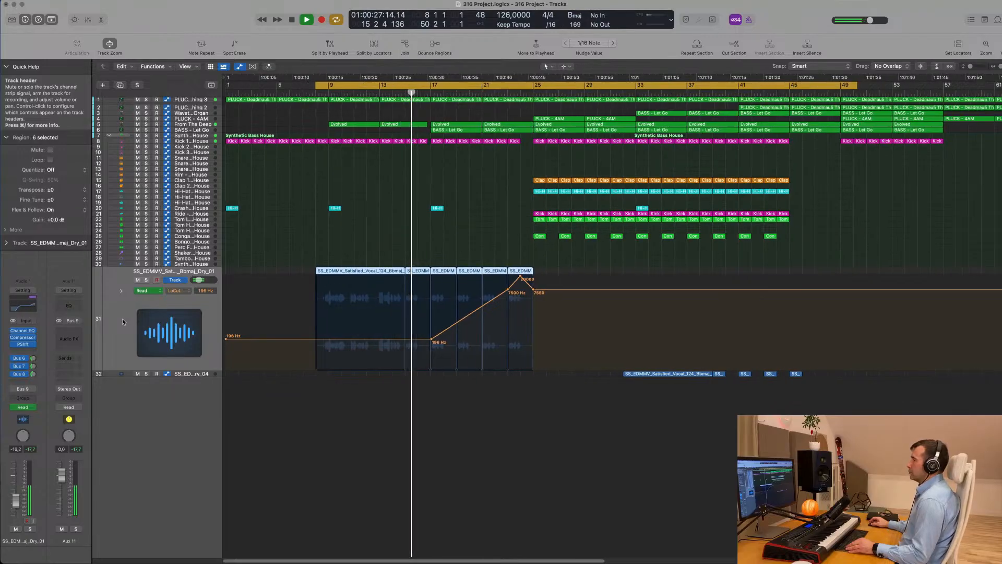
scroll(123, 318, down, 2)
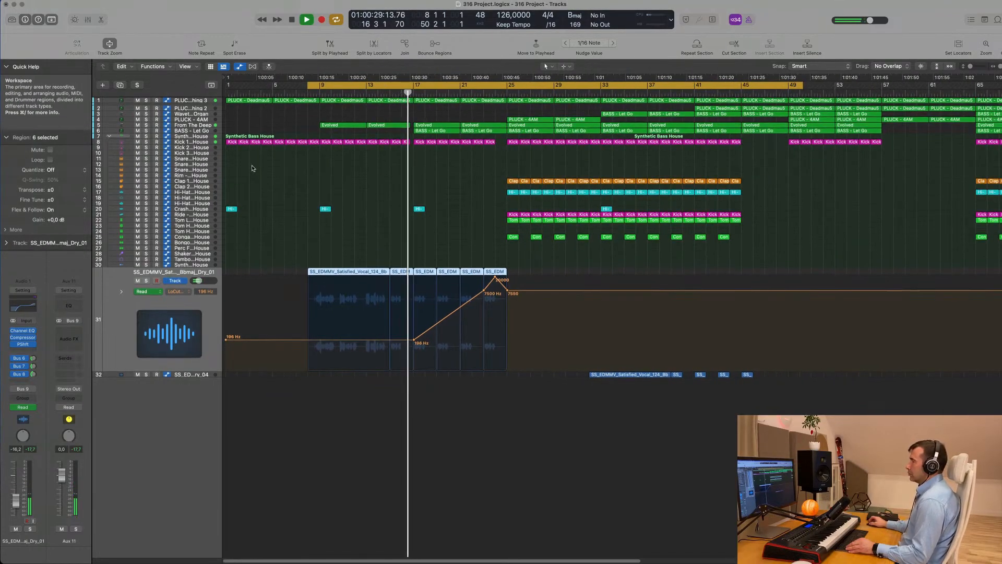
scroll(279, 193, down, 2)
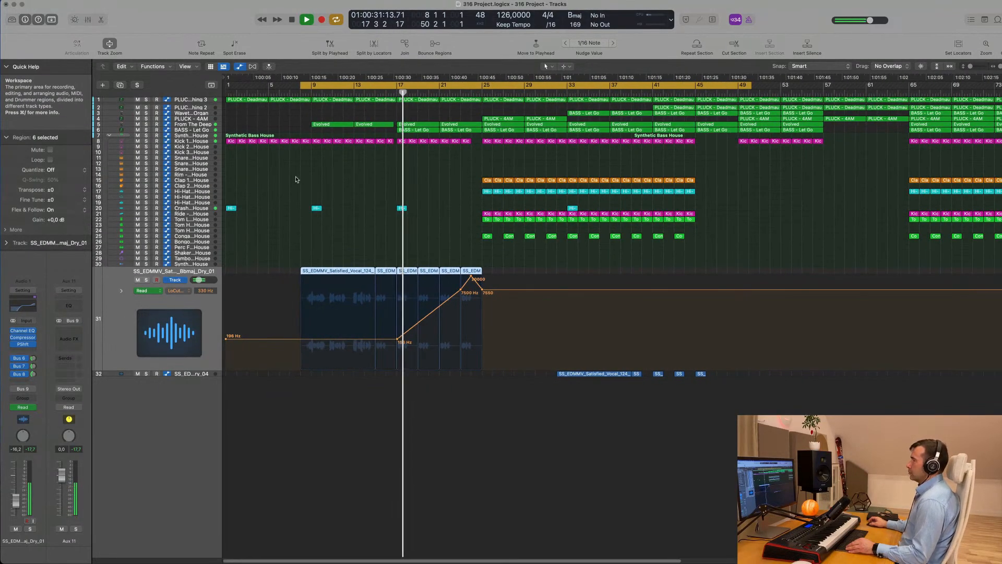
scroll(334, 190, down, 2)
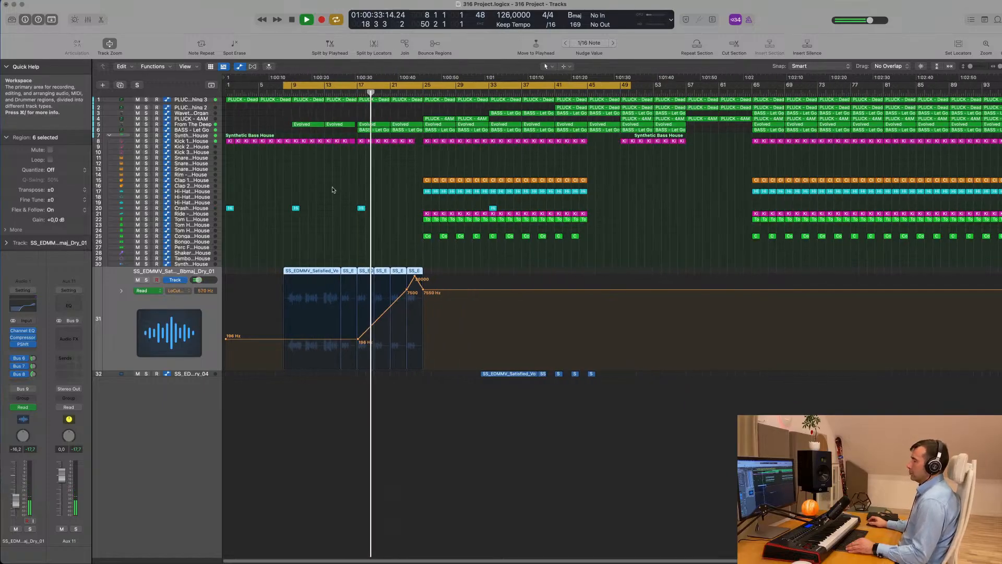
scroll(335, 190, up, 3)
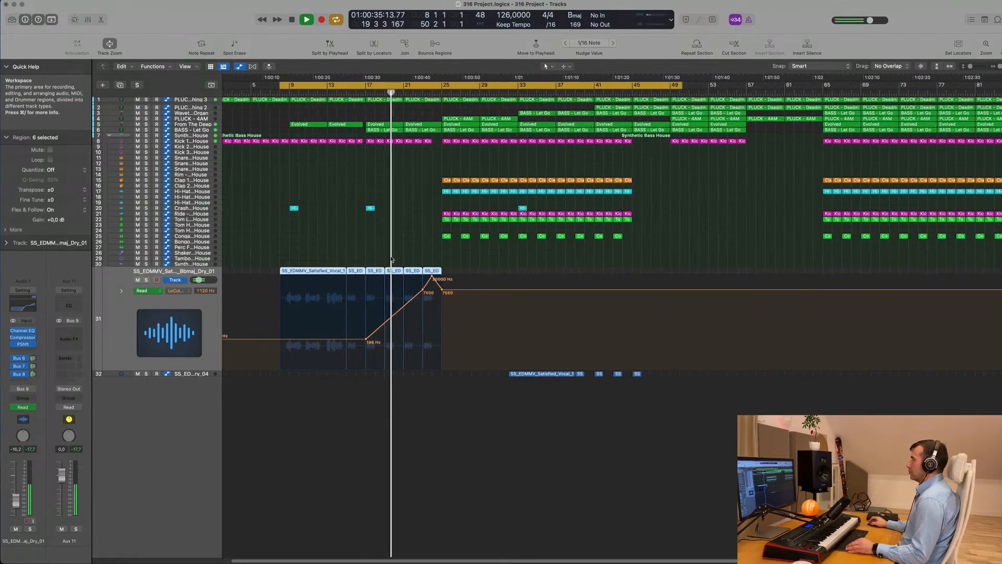
scroll(403, 247, up, 1)
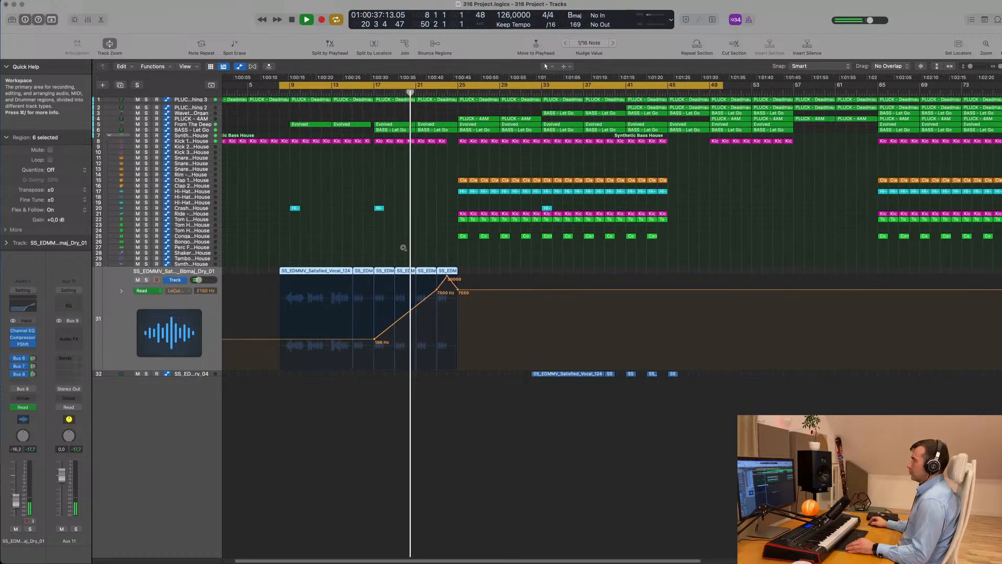
scroll(404, 247, down, 2)
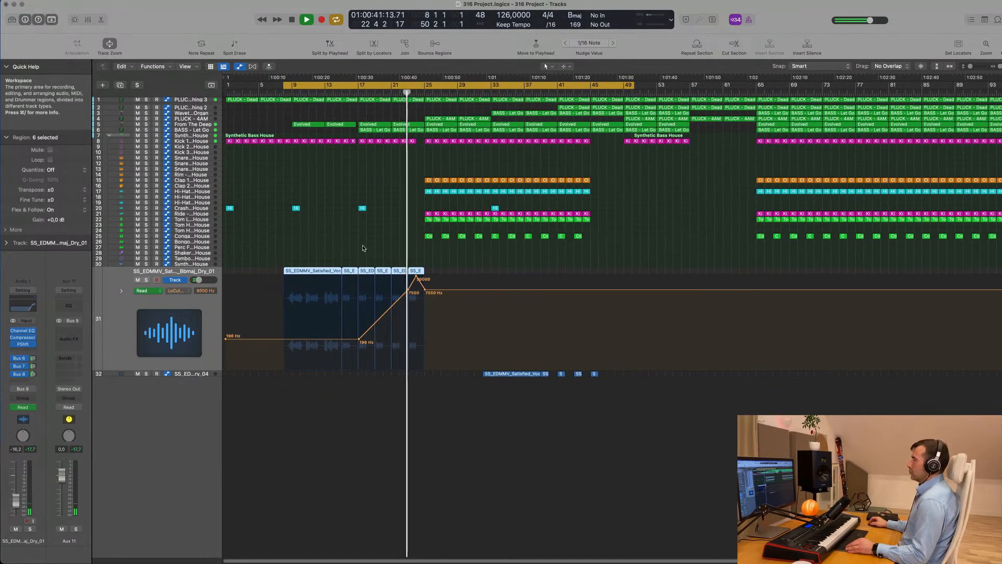
scroll(365, 246, down, 3)
scroll(383, 253, up, 2)
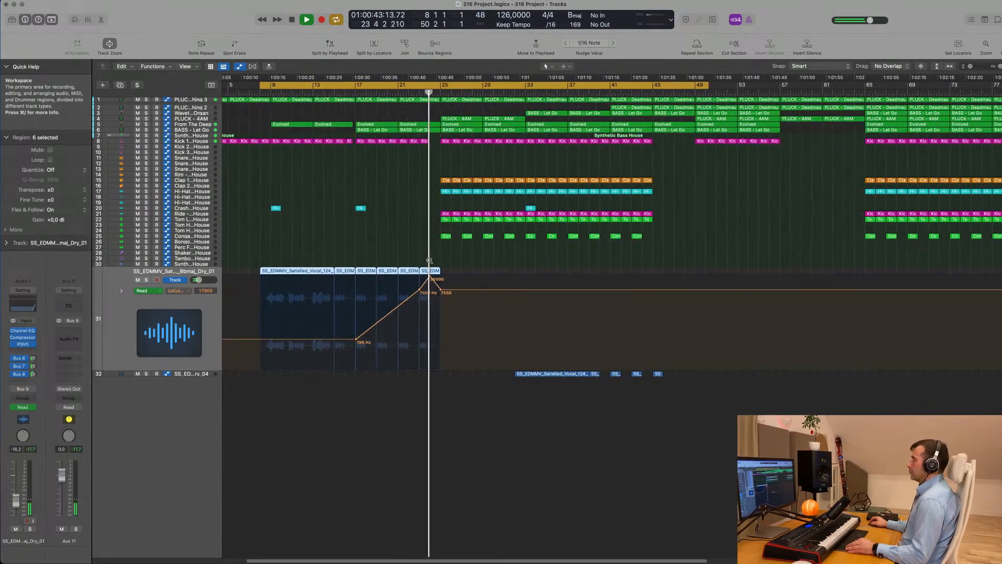
scroll(408, 251, down, 2)
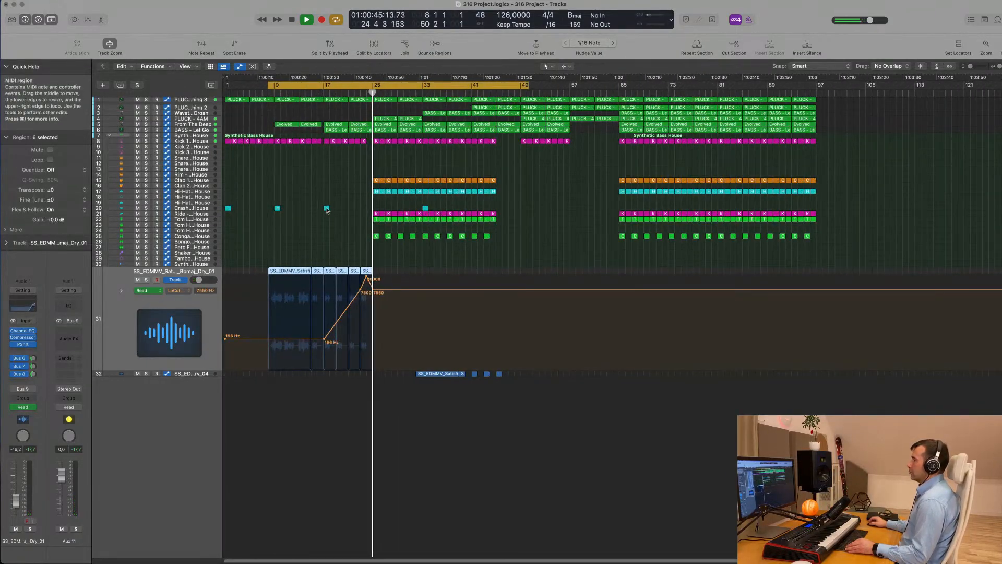
drag(327, 208, 378, 210)
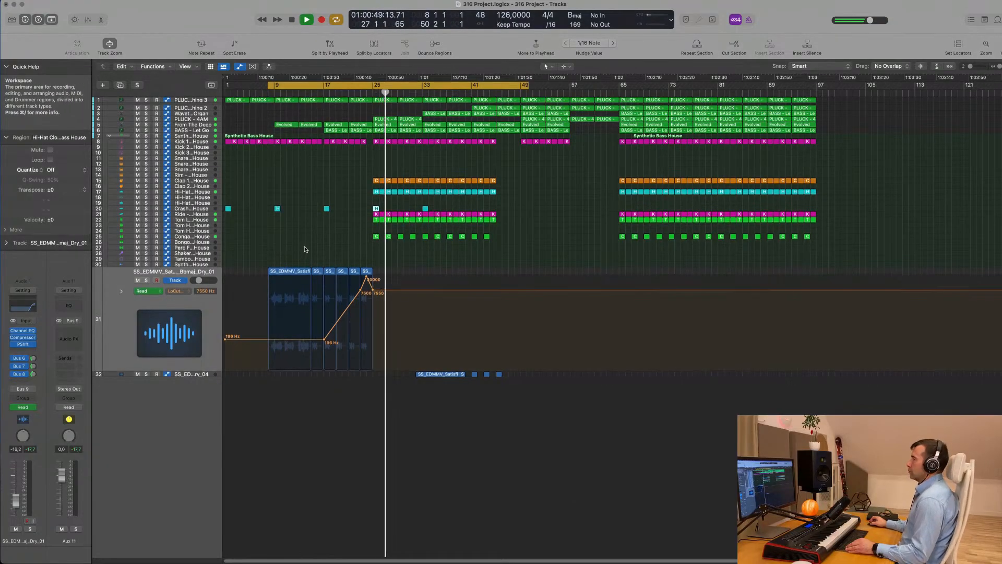
Select PLUCK - 4AM, then expand PLUCK - Deadmau5 Thing 3 to show its cutoff automation lane
click(195, 119)
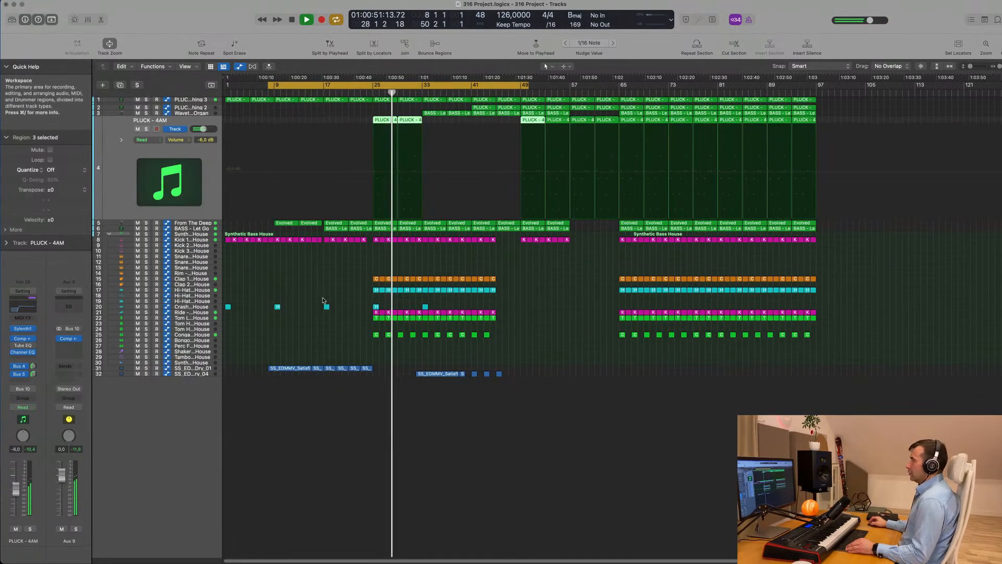
scroll(322, 282, up, 5)
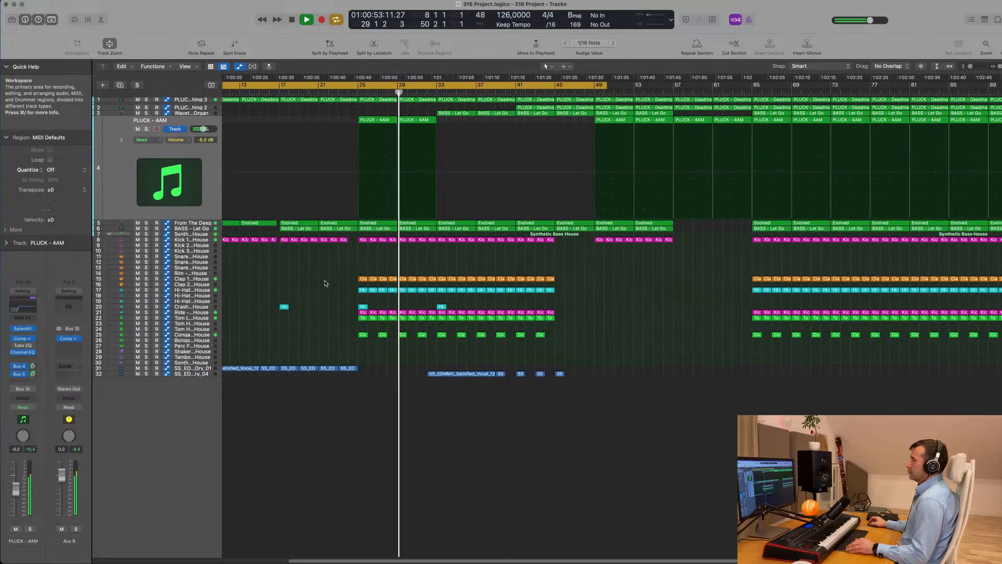
scroll(327, 284, down, 5)
scroll(336, 280, up, 3)
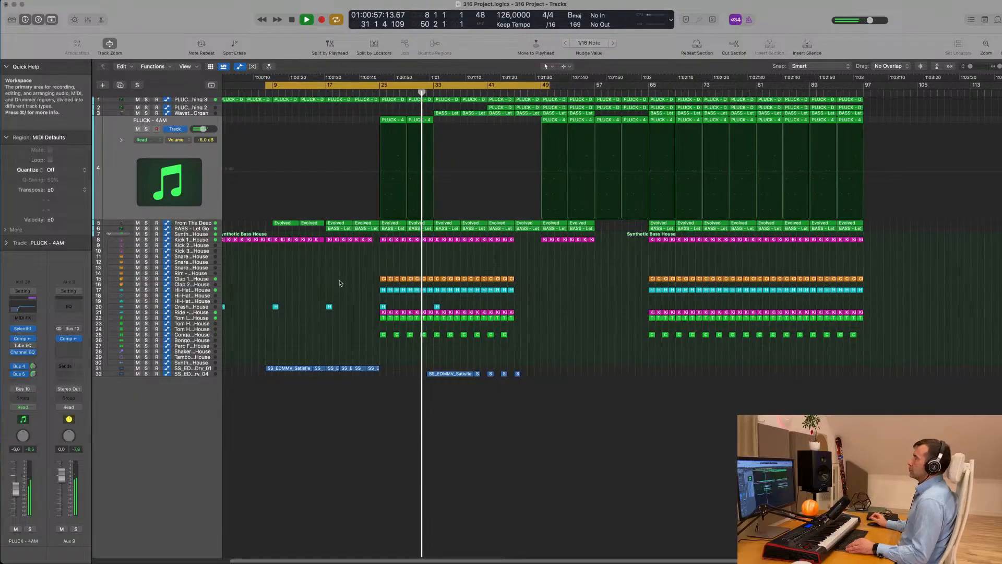
scroll(339, 283, up, 5)
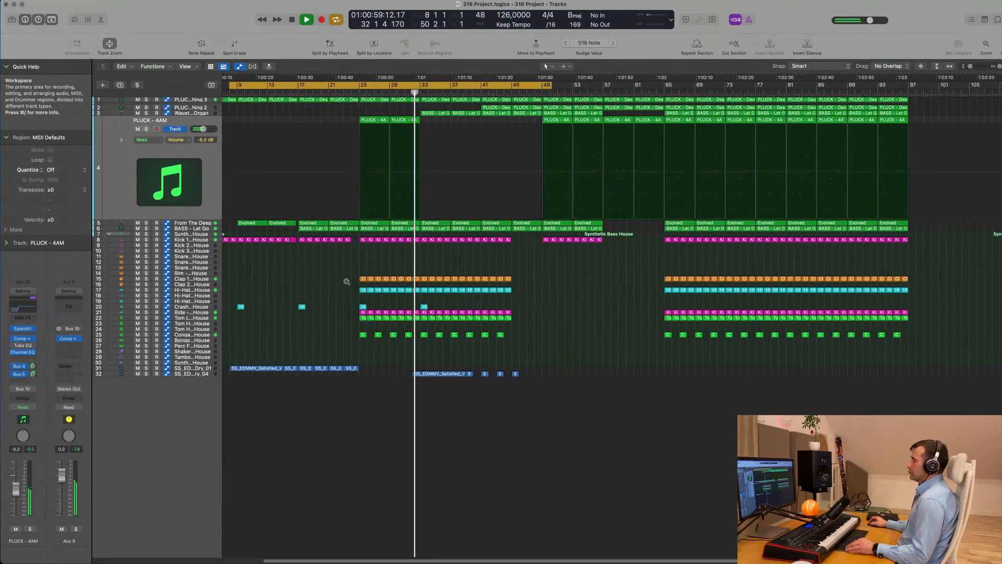
scroll(346, 282, up, 3)
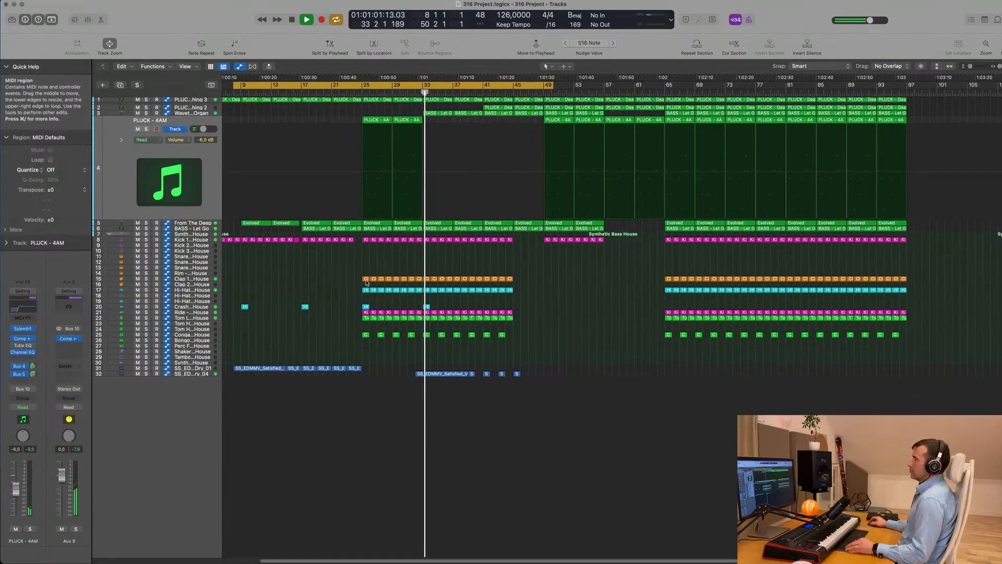
scroll(413, 266, down, 3)
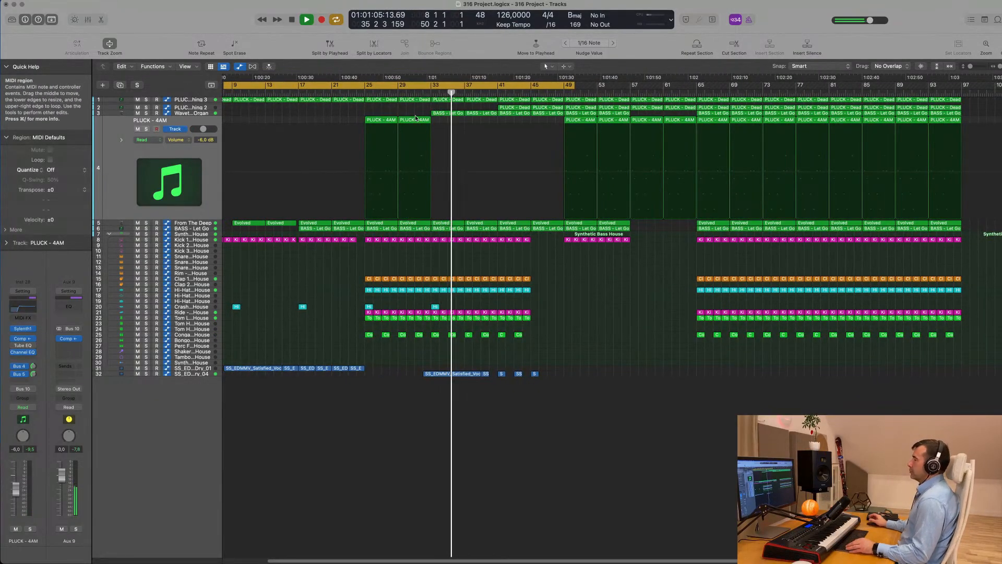
click(191, 100)
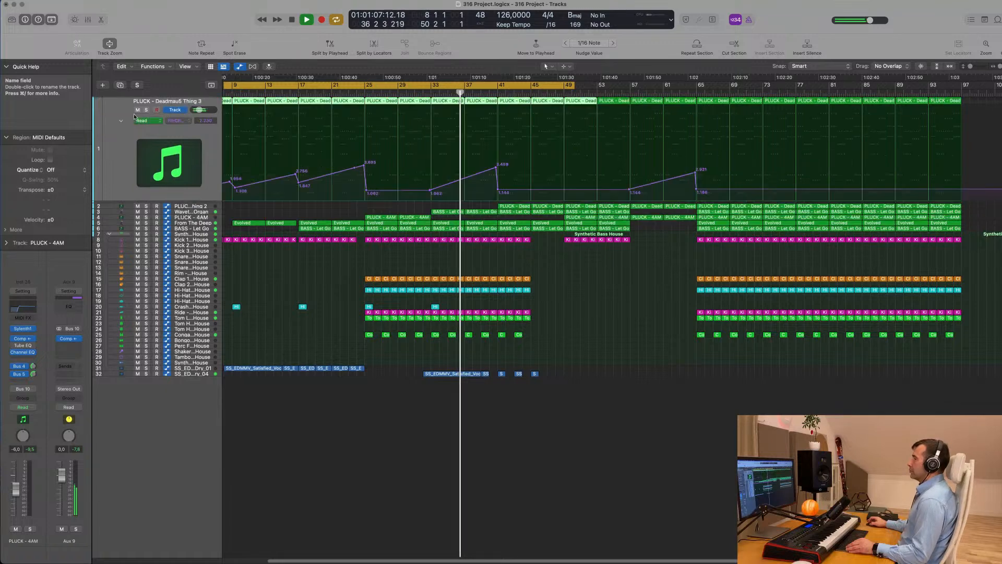
Lower one cutoff point slightly and raise the cutoff near bar 45 to a 4.036 peak
drag(494, 170, 496, 170)
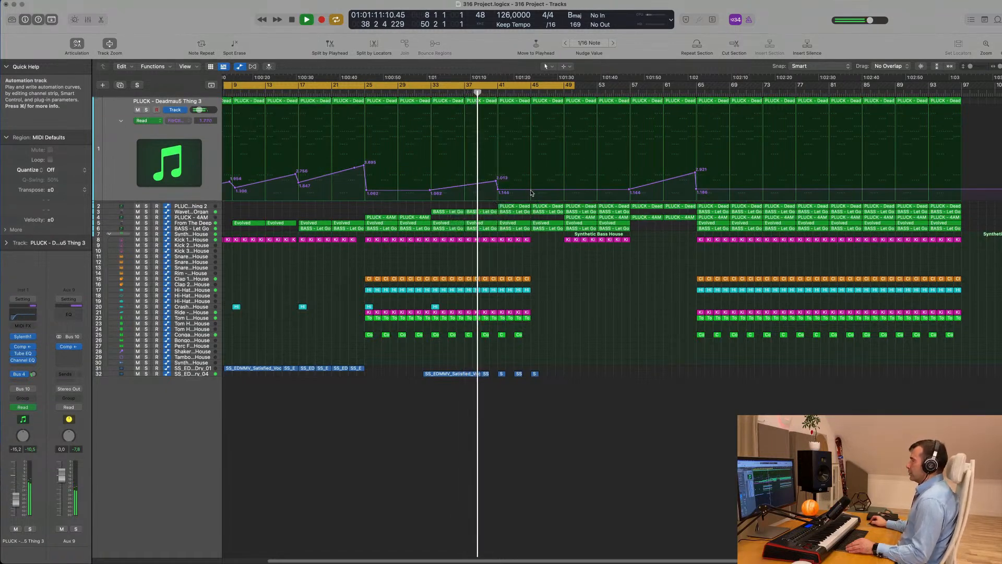
drag(531, 190, 531, 177)
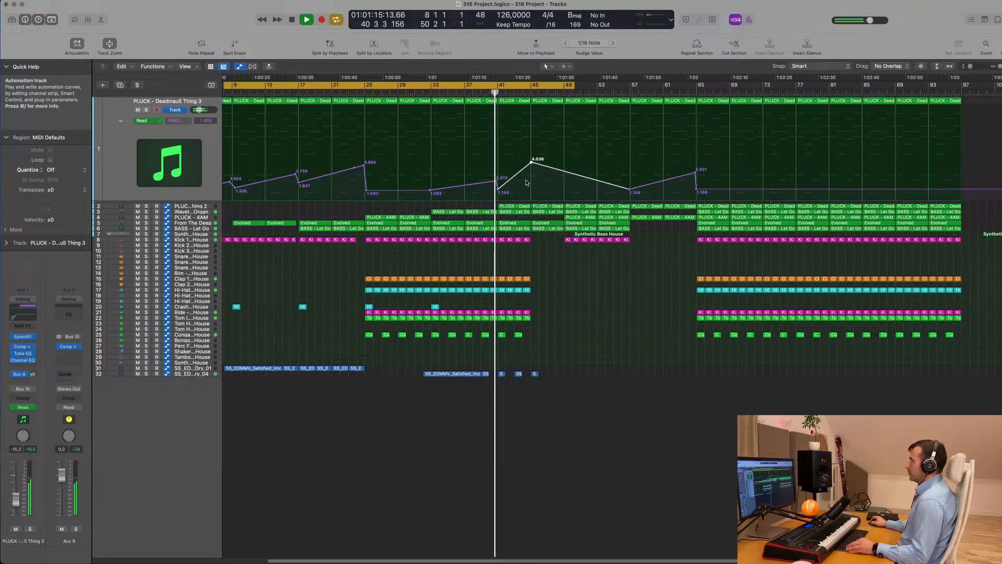
scroll(527, 183, up, 3)
scroll(519, 190, down, 1)
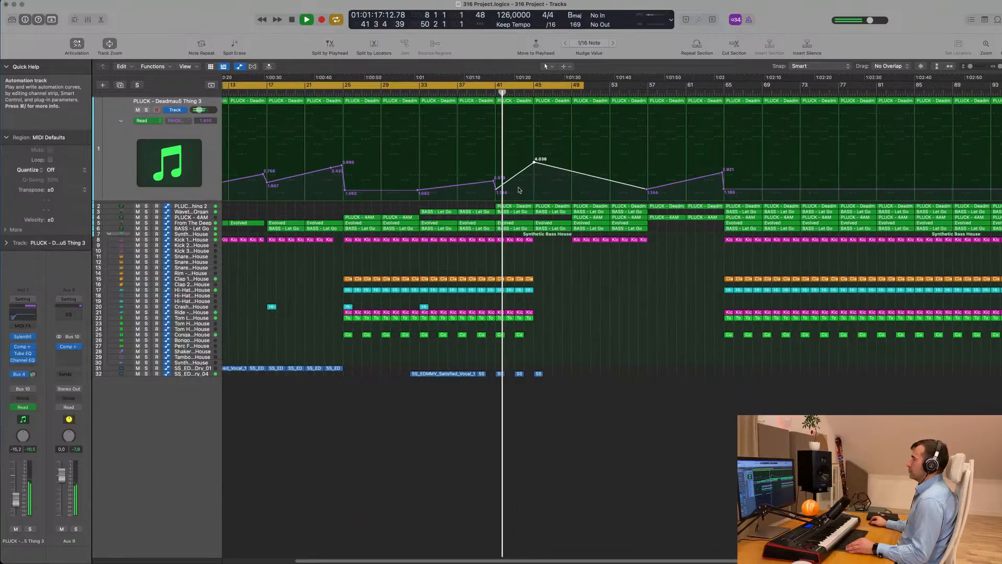
scroll(444, 201, down, 2)
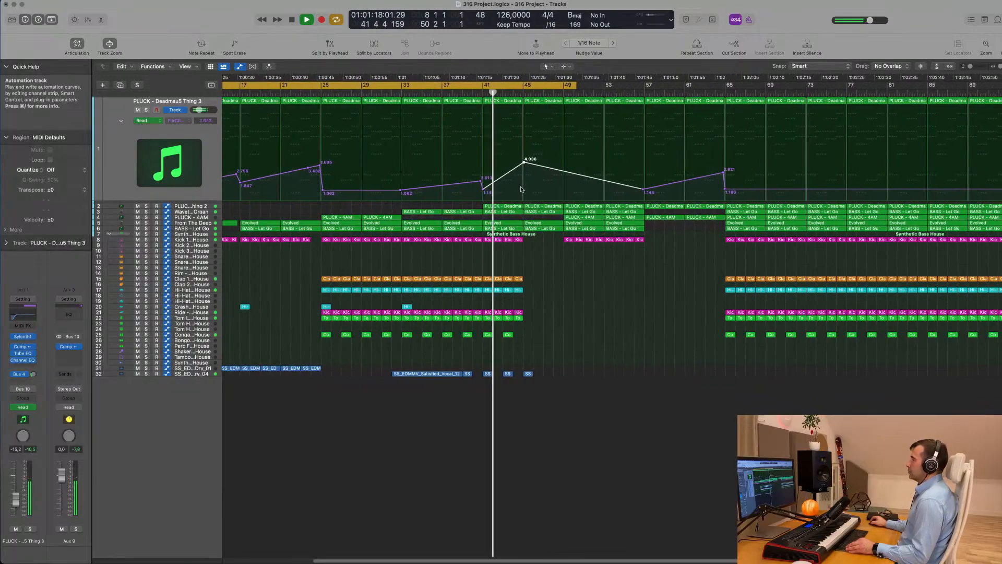
Select PLUCK - Deadmau5 Thing 2, then return to PLUCK - Deadmau5 Thing 3
click(206, 208)
scroll(464, 200, up, 2)
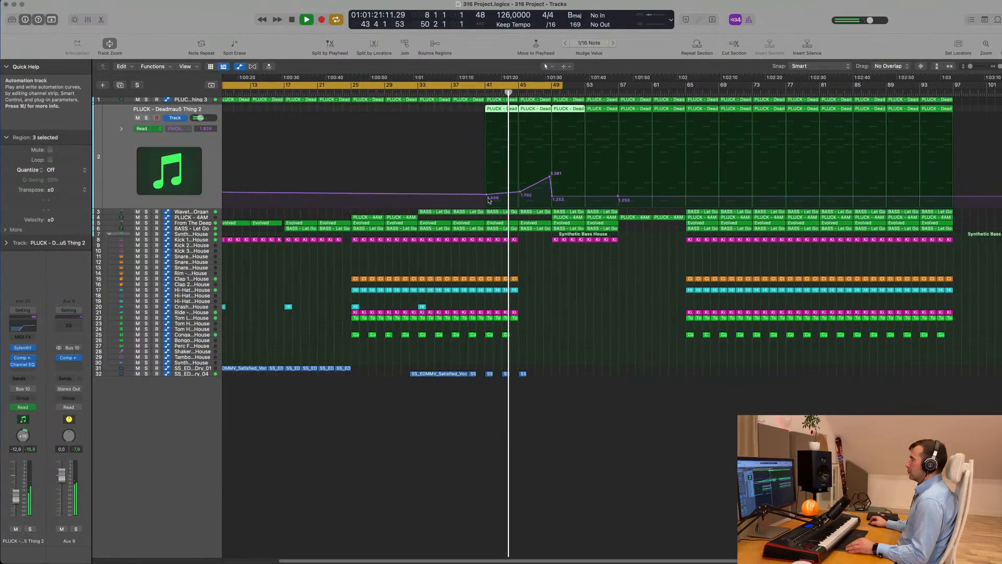
scroll(479, 183, down, 3)
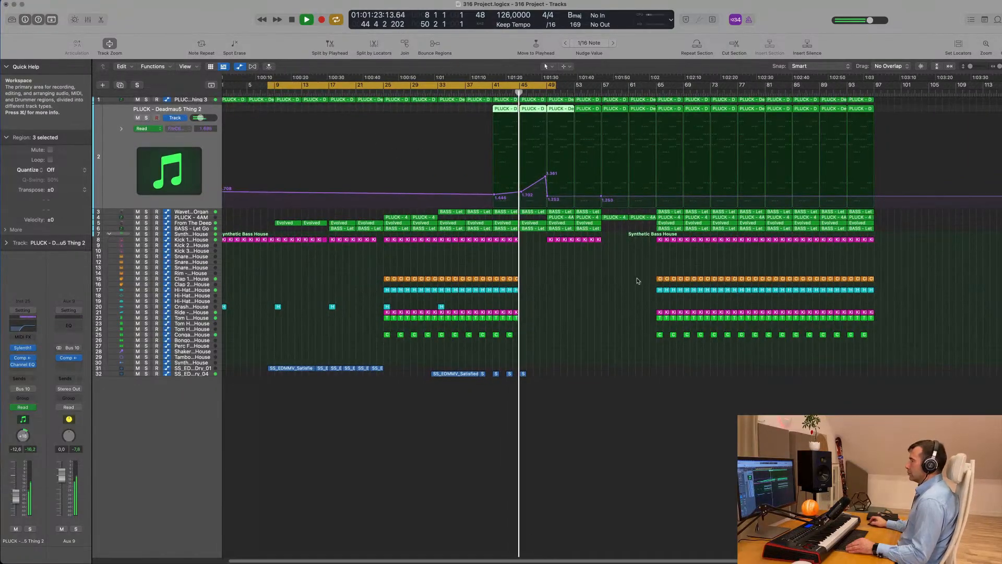
click(203, 103)
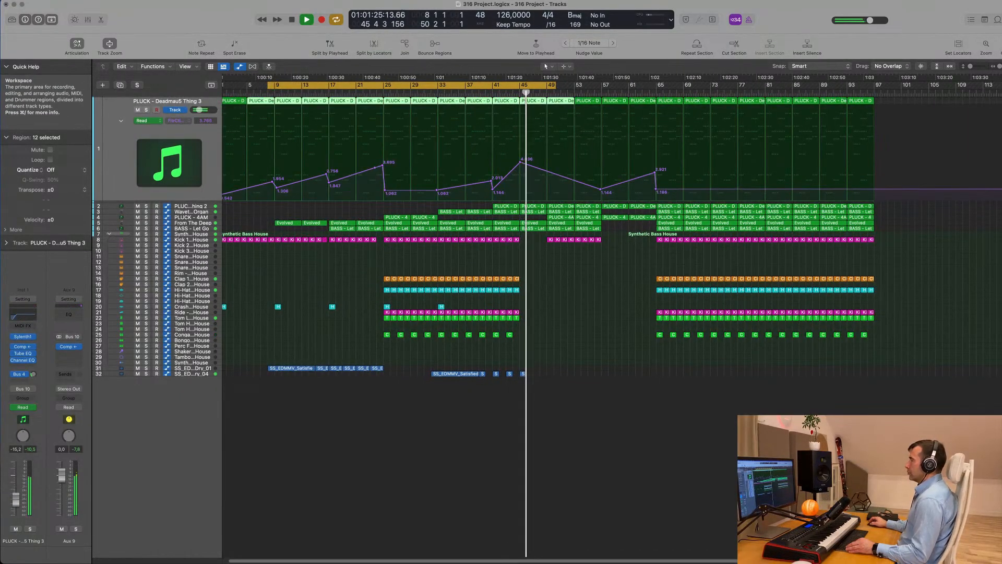
Zoom the arrangement out and extend the loop end from bar 49 to 57
scroll(659, 272, up, 1)
key(super+Left)
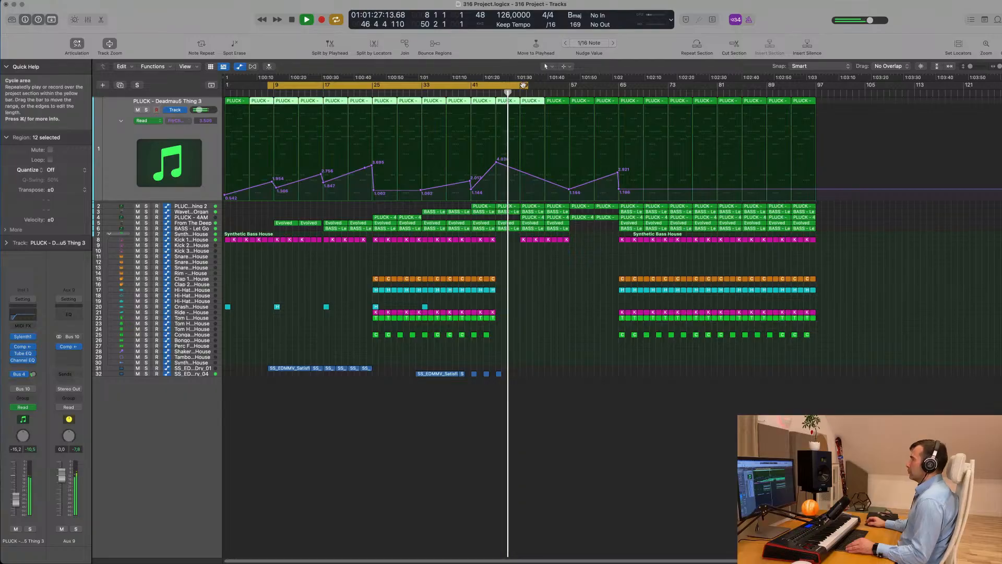
drag(527, 85, 569, 91)
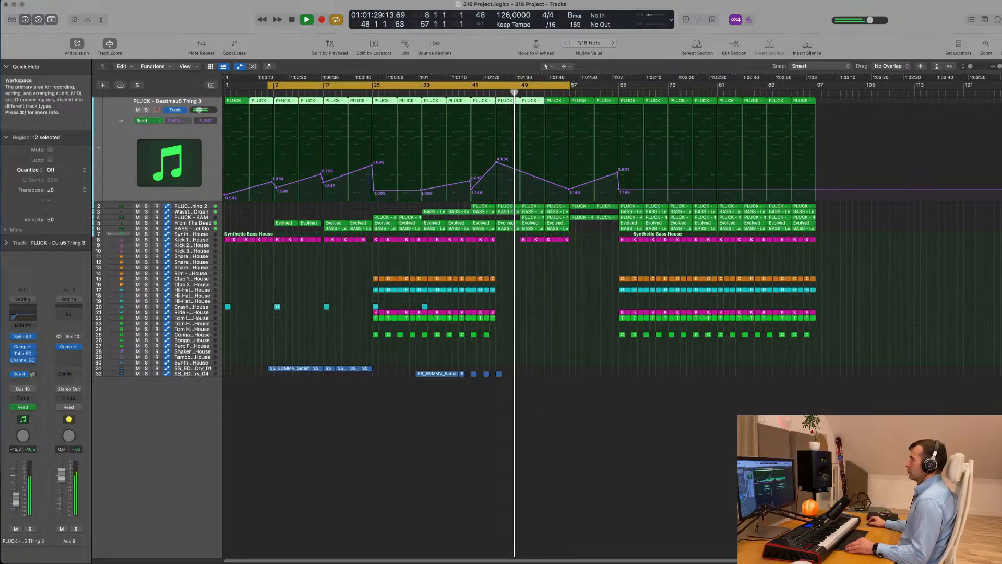
scroll(606, 295, up, 3)
scroll(606, 292, down, 2)
scroll(620, 292, down, 3)
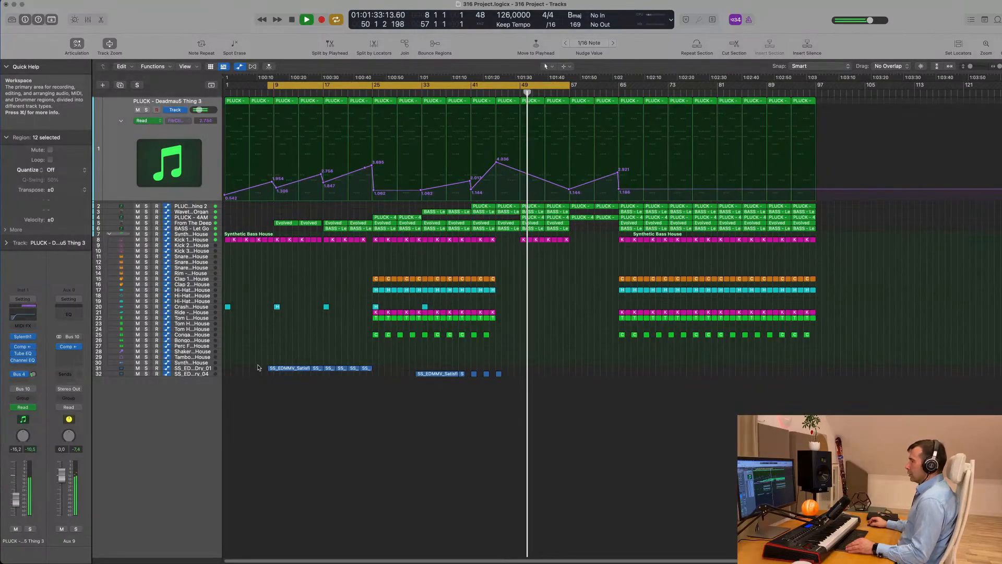
Select the six vocal regions on track 31 and move the cycle range to loop bars 57–106
drag(367, 371, 591, 368)
scroll(579, 309, up, 6)
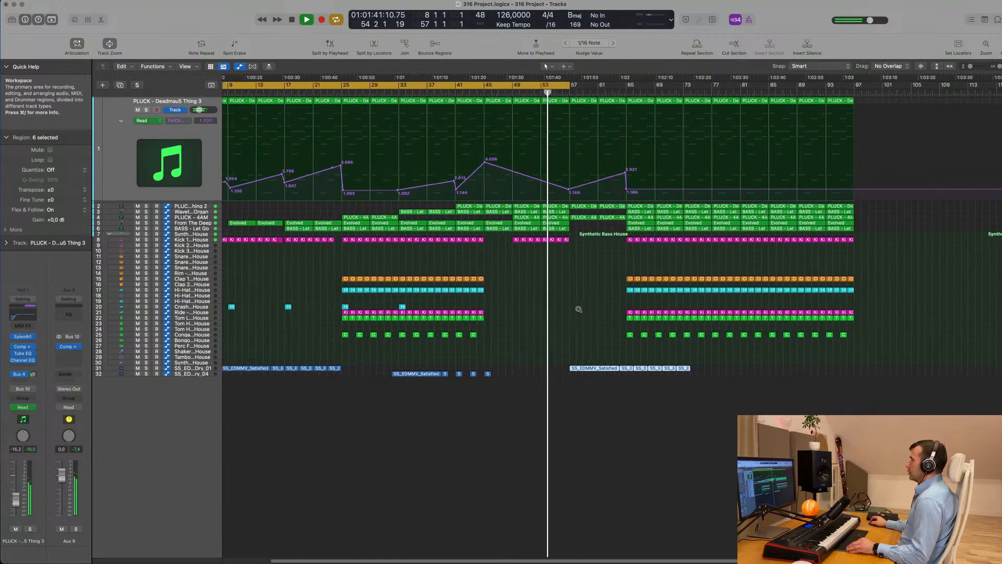
scroll(579, 309, up, 1)
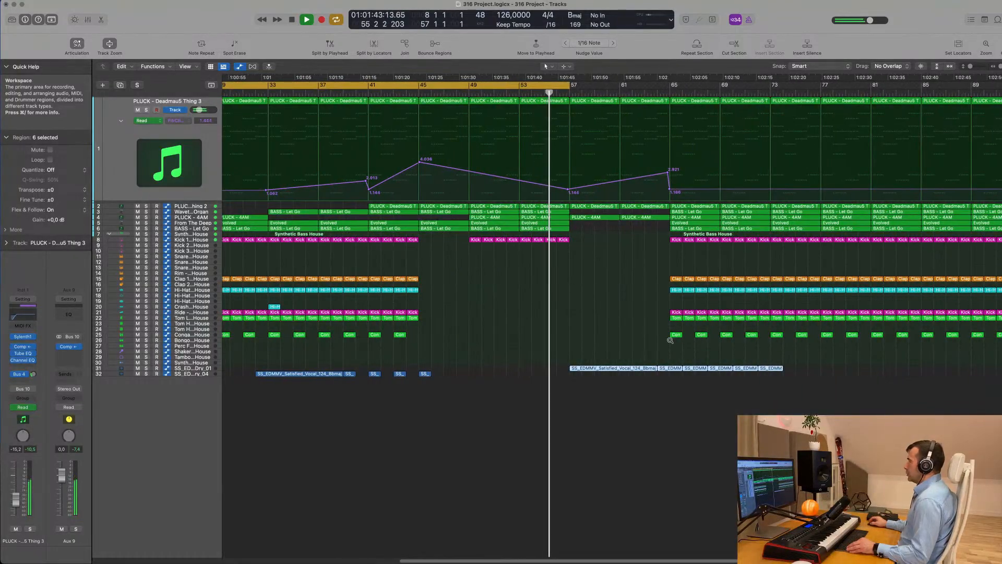
scroll(670, 341, down, 6)
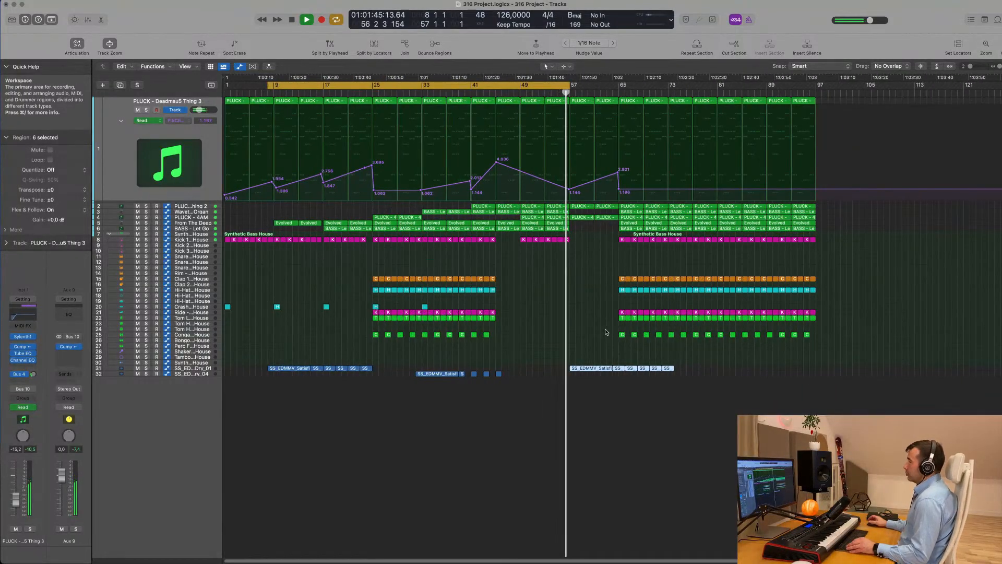
drag(522, 85, 822, 96)
key(space)
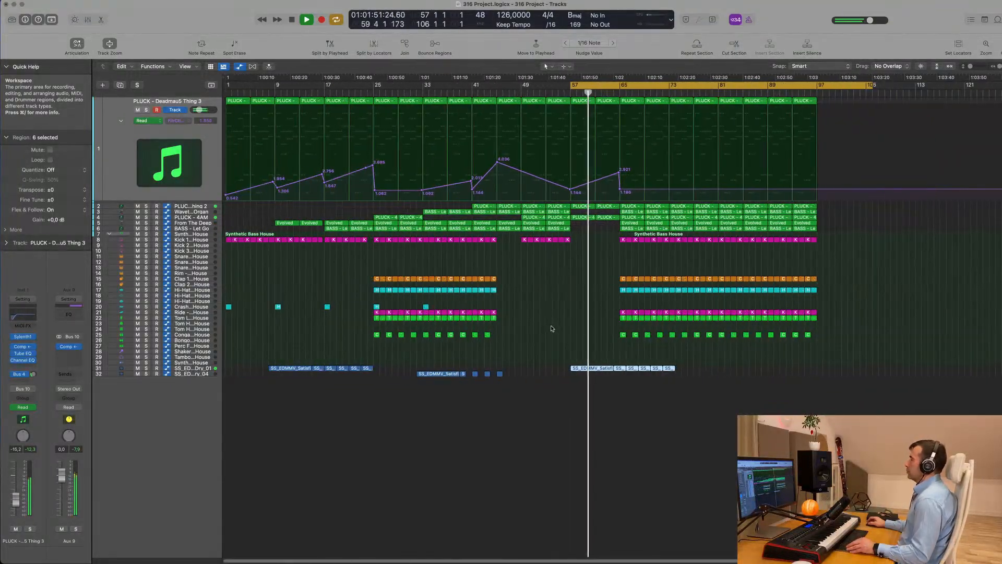
scroll(552, 329, up, 5)
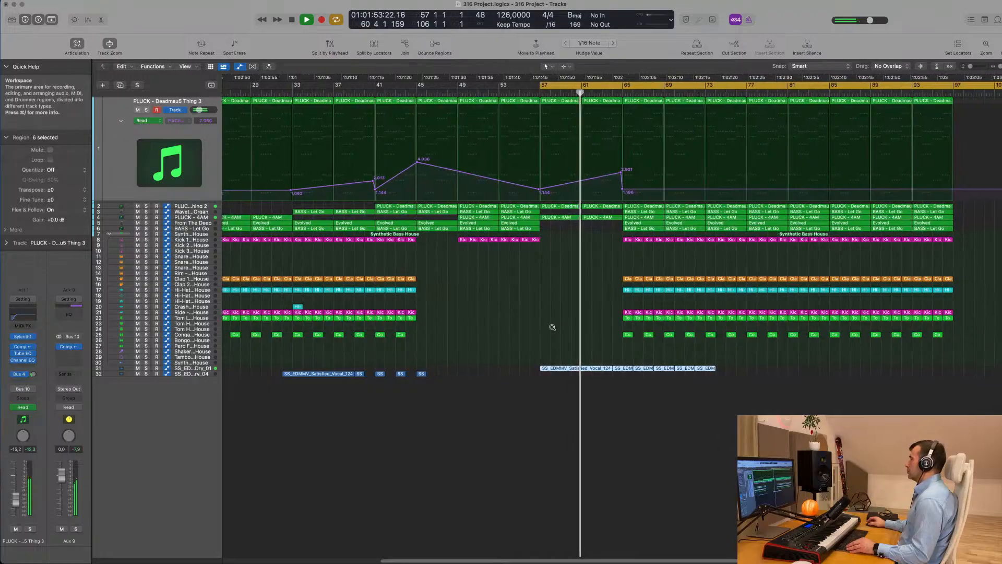
scroll(552, 327, down, 3)
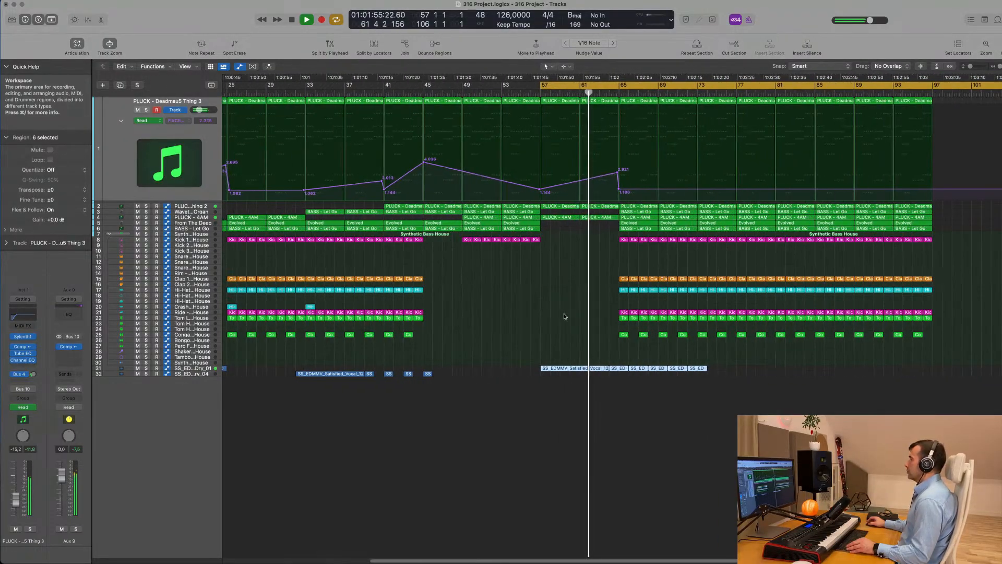
scroll(564, 316, up, 6)
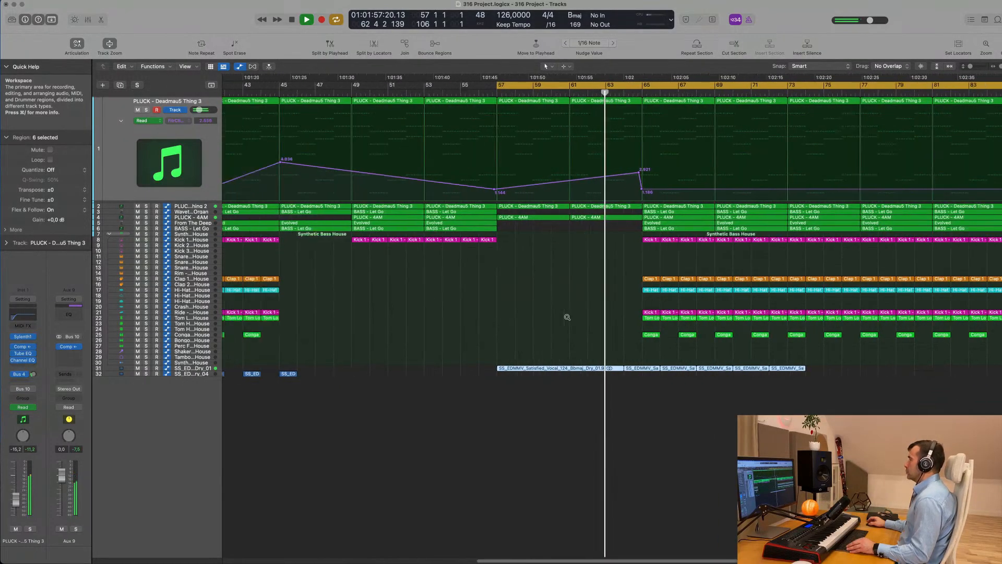
scroll(567, 317, down, 2)
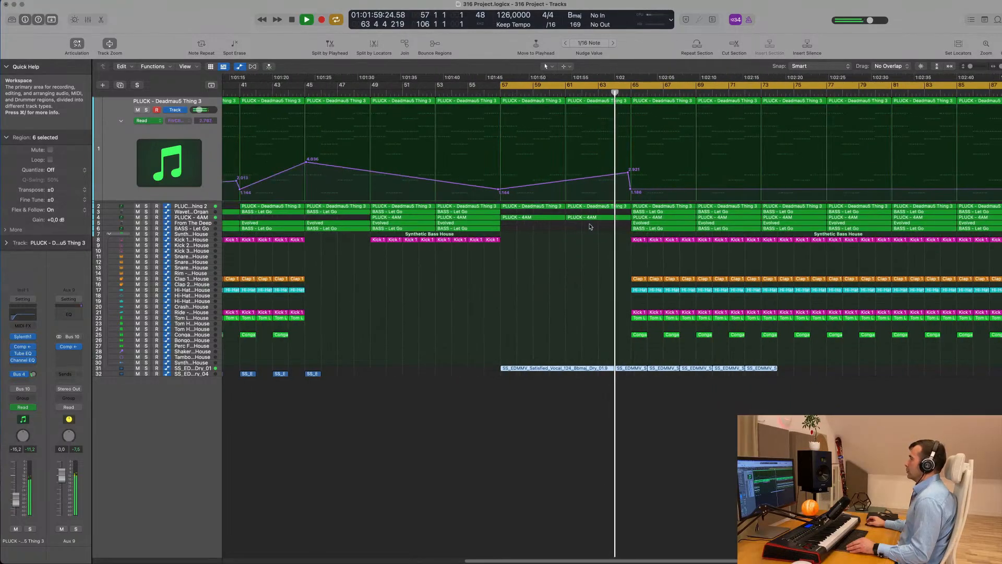
scroll(575, 288, down, 8)
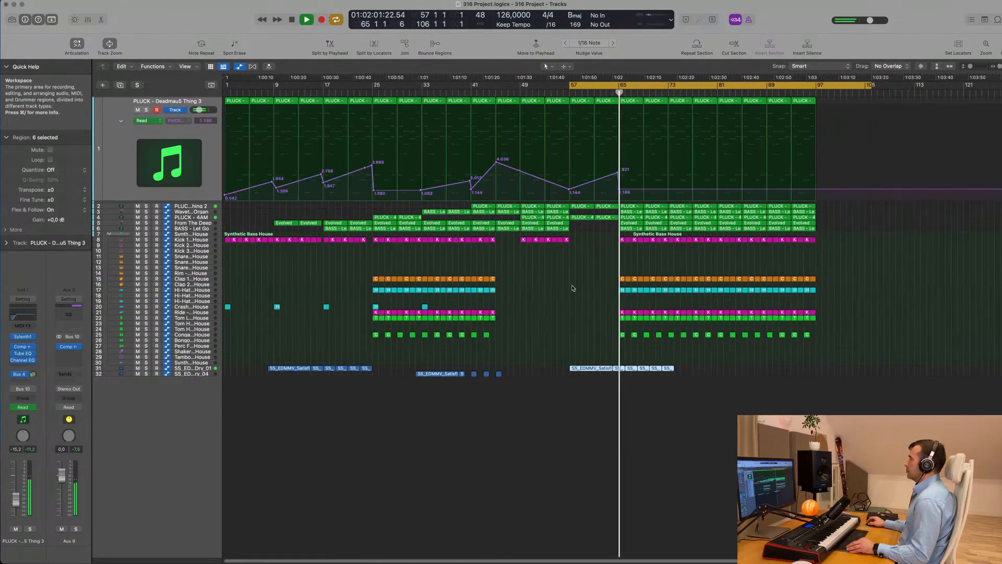